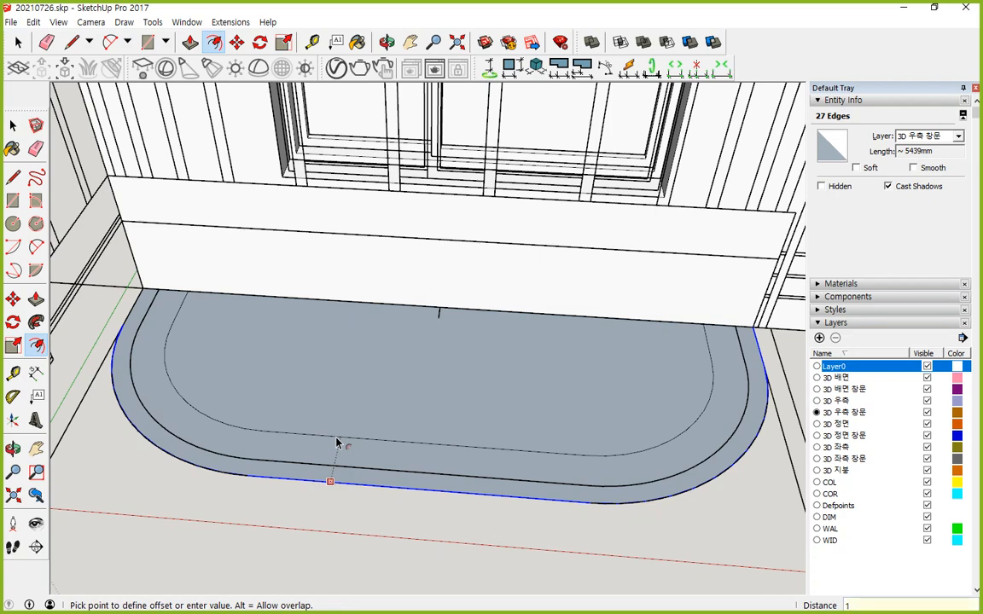
- Offset the rounded outline's outer edges inward to form a border strip, and select the strip's face
{"action": "key", "text": "Return"}
{"action": "key", "text": "space"}
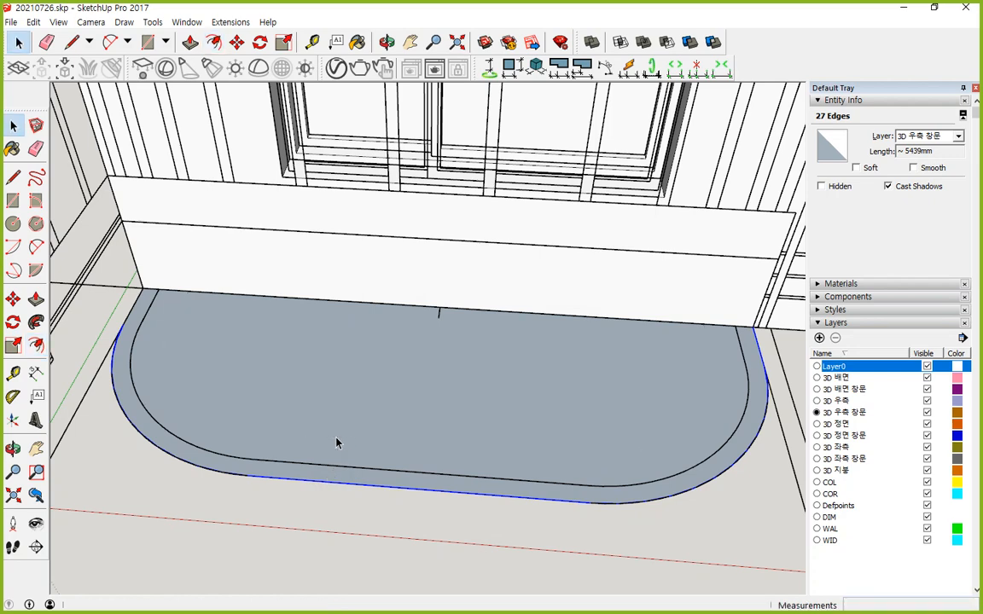
{"action": "left_click", "coordinate": [291, 355]}
{"action": "left_click", "coordinate": [241, 465]}
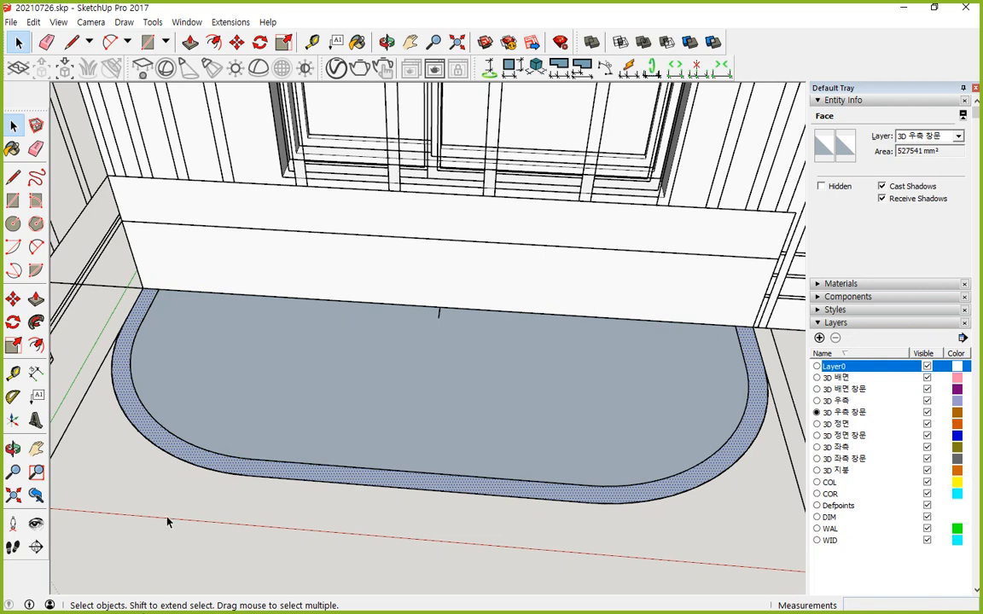
{"action": "key", "text": "t"}
{"action": "left_click", "coordinate": [579, 245]}
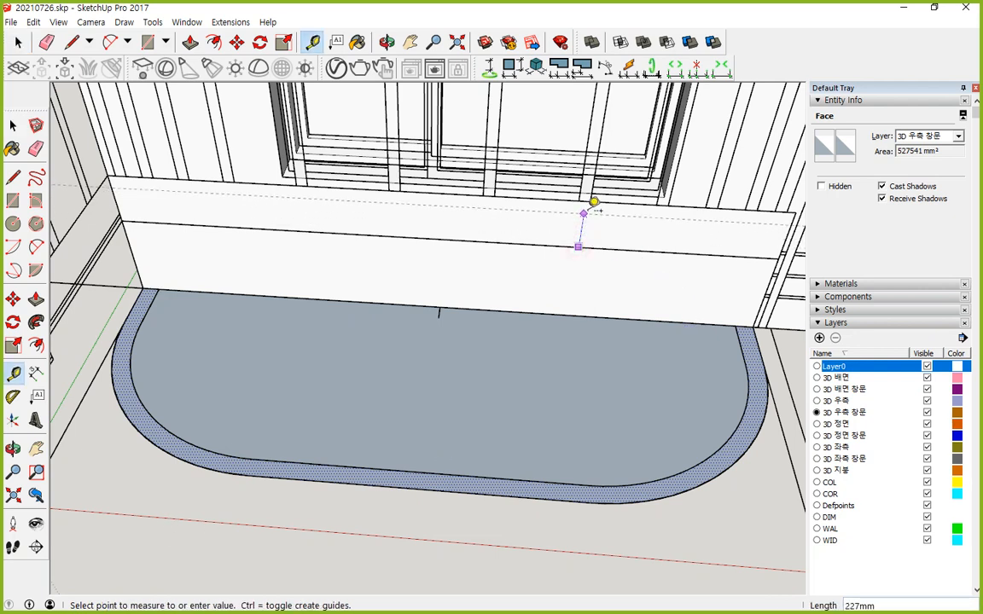
{"action": "key", "text": "Escape"}
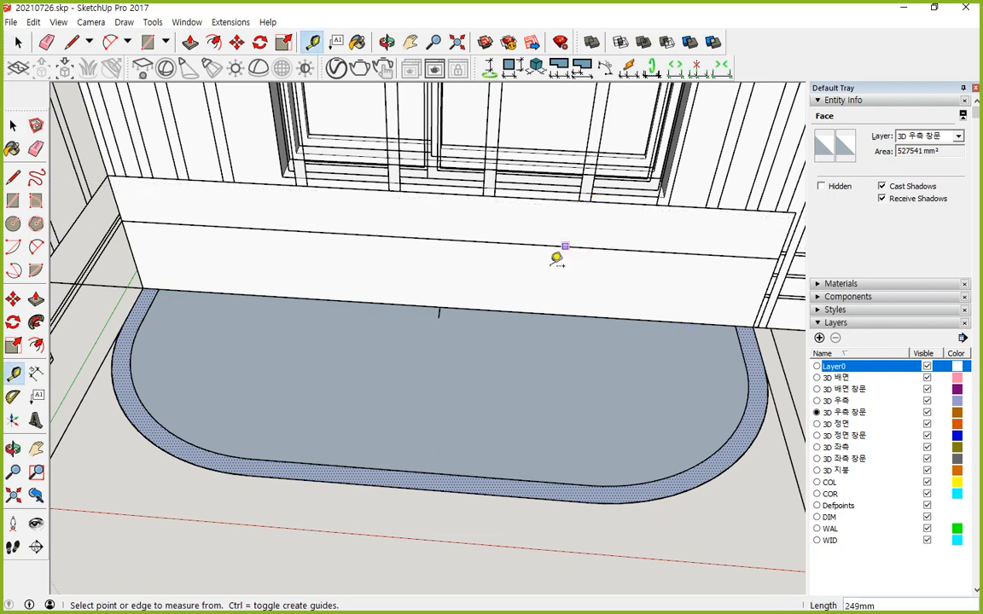
- Extrude the curved border strip 300 mm upward with Push/Pull
{"action": "middle_click_drag", "start_coordinate": [478, 342], "coordinate": [365, 354]}
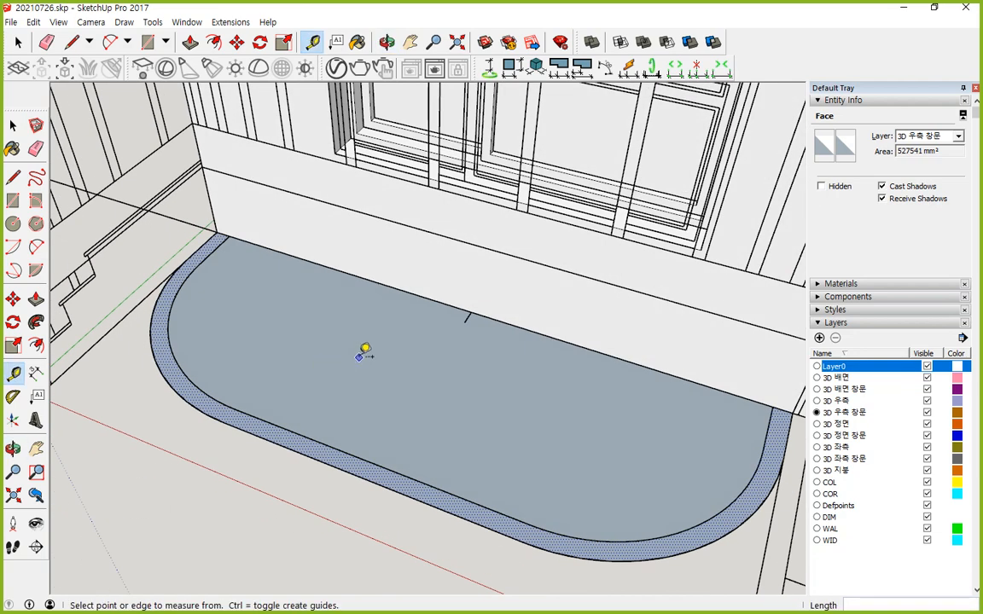
{"action": "key", "text": "p"}
{"action": "left_click", "coordinate": [213, 406]}
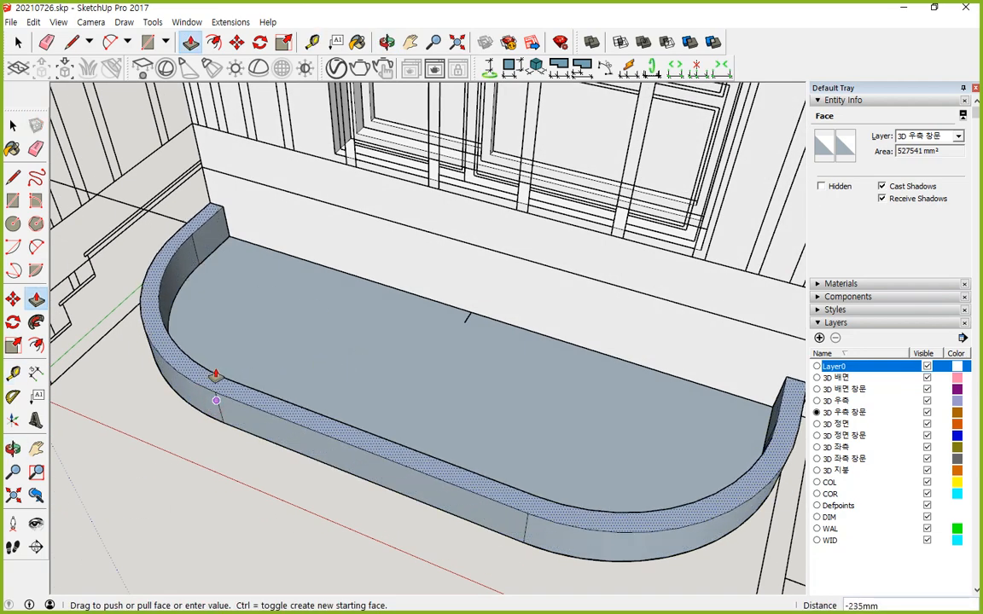
{"action": "type", "text": "300"}
{"action": "key", "text": "Return"}
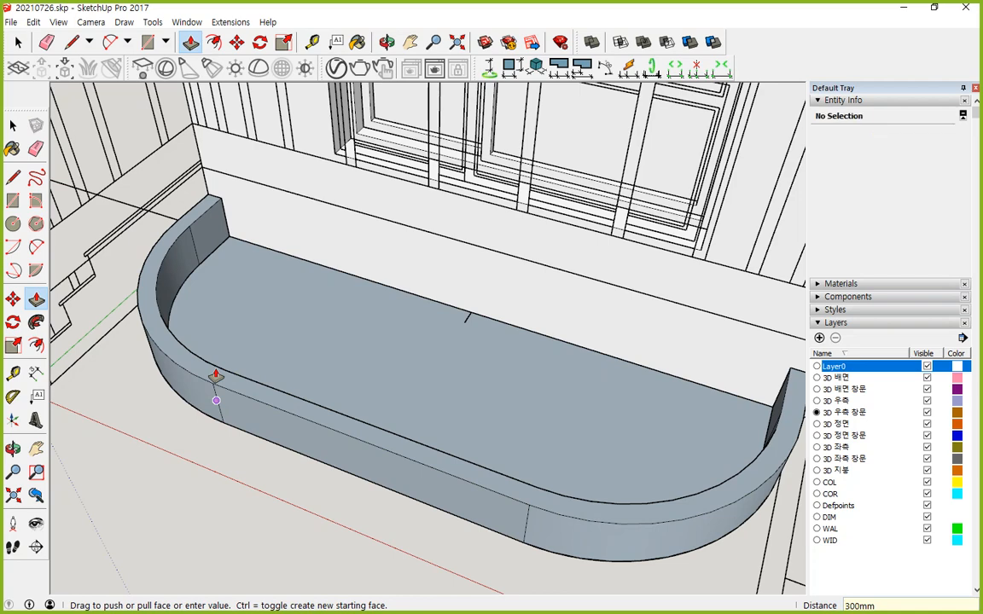
{"action": "key", "text": "space"}
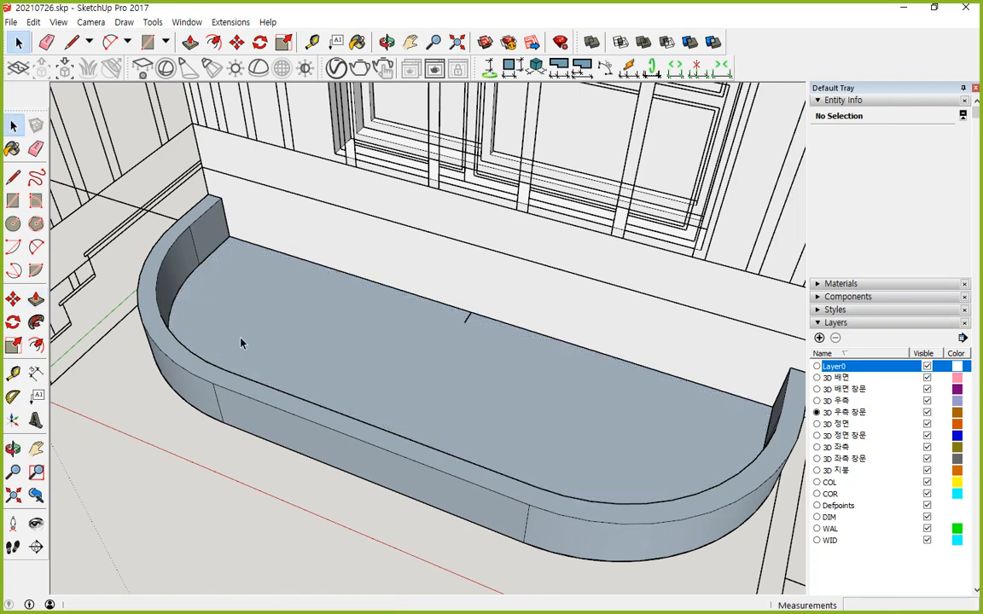
{"action": "mouse_move", "coordinate": [395, 360]}
{"action": "left_mouse_down"}
{"action": "mouse_move", "coordinate": [381, 348]}
{"action": "mouse_move", "coordinate": [407, 348]}
{"action": "mouse_move", "coordinate": [435, 300]}
{"action": "mouse_move", "coordinate": [449, 319]}
{"action": "left_mouse_up"}
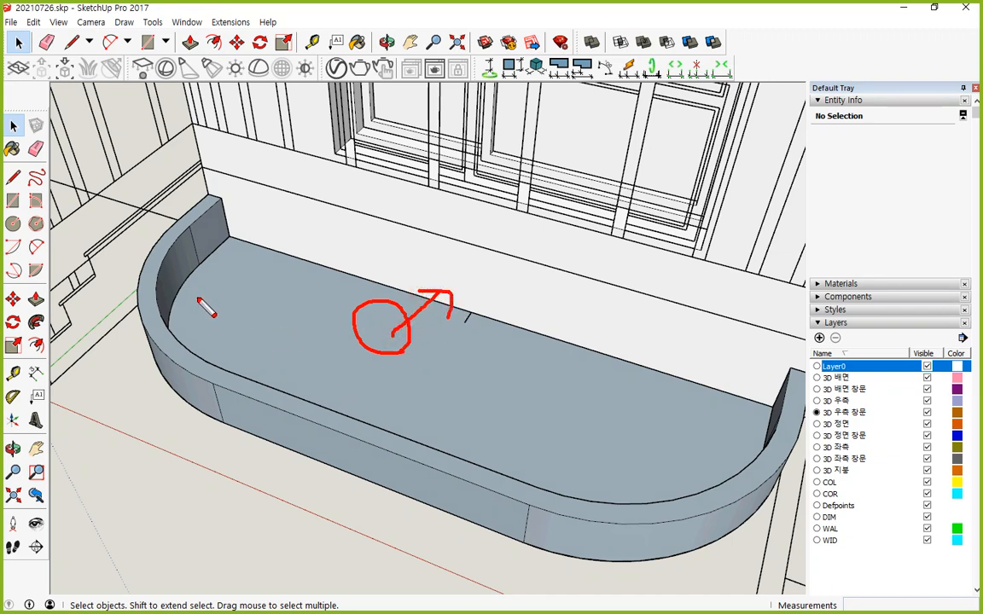
{"action": "mouse_move", "coordinate": [207, 272]}
{"action": "left_mouse_down"}
{"action": "mouse_move", "coordinate": [272, 269]}
{"action": "mouse_move", "coordinate": [357, 290]}
{"action": "mouse_move", "coordinate": [440, 334]}
{"action": "mouse_move", "coordinate": [482, 394]}
{"action": "left_mouse_up"}
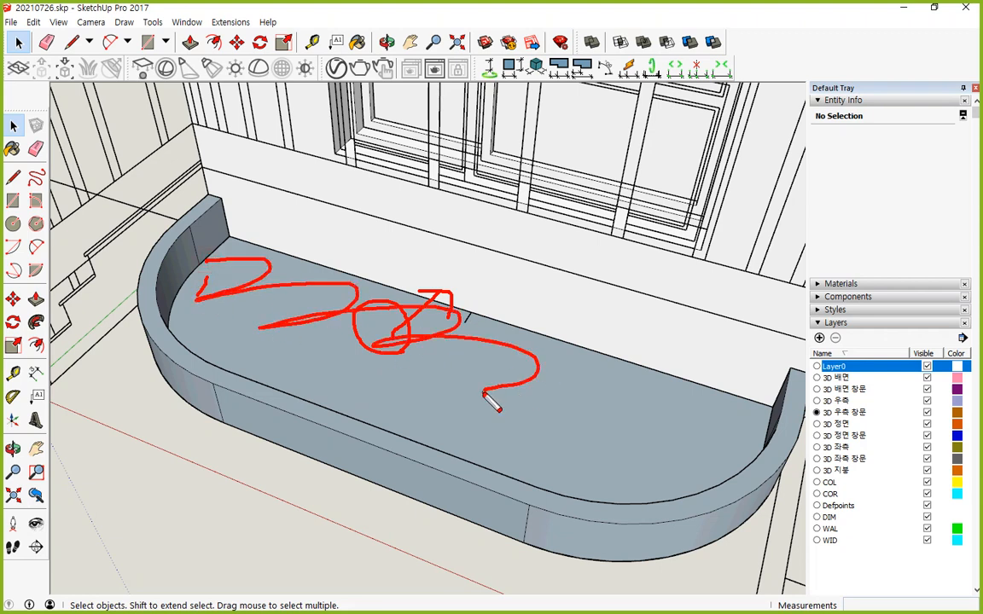
{"action": "key", "text": "e"}
{"action": "left_click_drag", "start_coordinate": [341, 302], "coordinate": [328, 343]}
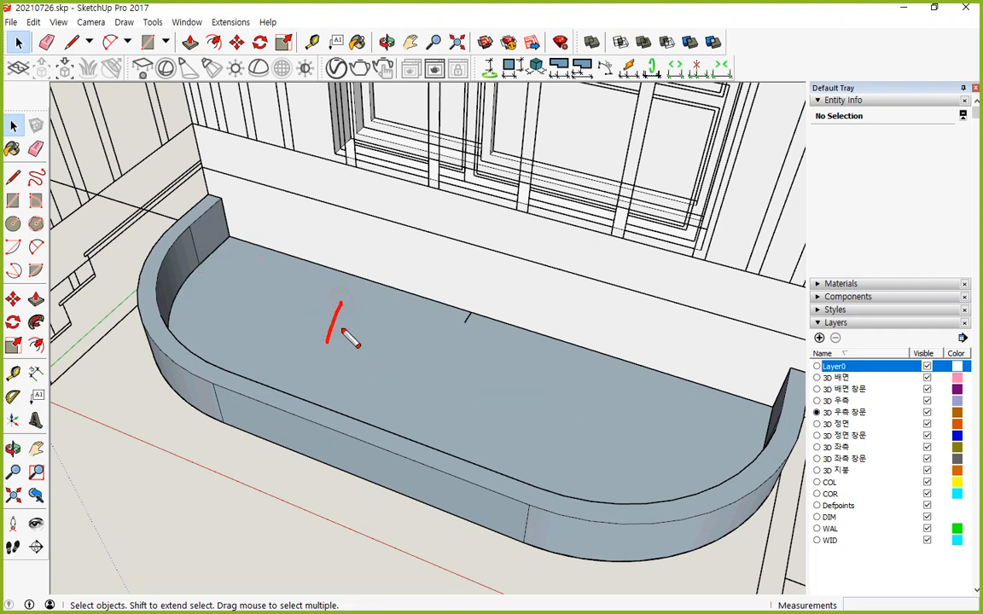
{"action": "mouse_move", "coordinate": [386, 280]}
{"action": "left_mouse_down"}
{"action": "mouse_move", "coordinate": [375, 343]}
{"action": "mouse_move", "coordinate": [351, 355]}
{"action": "left_mouse_up"}
{"action": "mouse_move", "coordinate": [360, 325]}
{"action": "left_mouse_down"}
{"action": "mouse_move", "coordinate": [426, 334]}
{"action": "mouse_move", "coordinate": [396, 319]}
{"action": "left_mouse_up"}
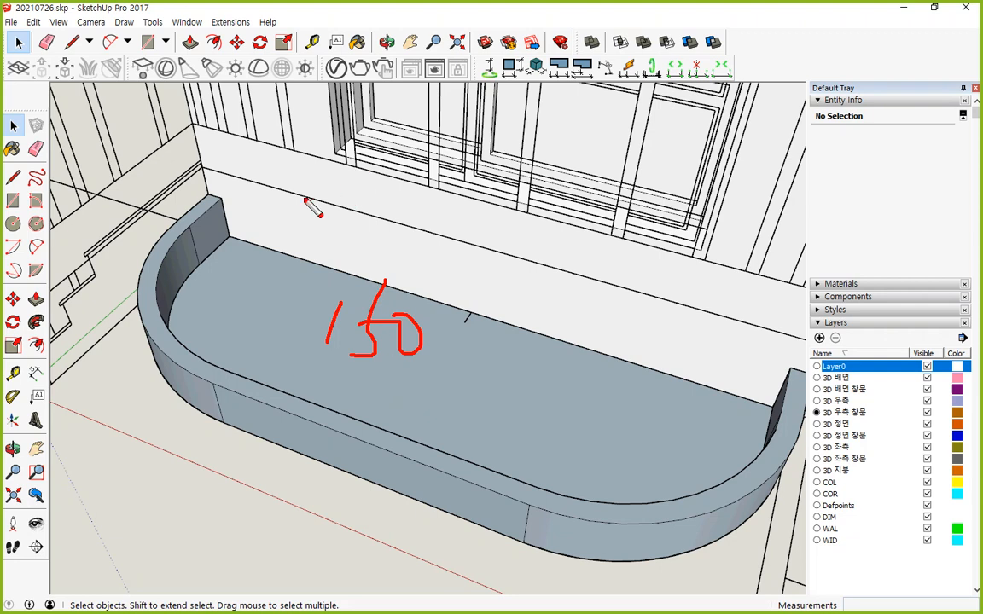
{"action": "mouse_move", "coordinate": [220, 199]}
{"action": "left_mouse_down"}
{"action": "mouse_move", "coordinate": [231, 240]}
{"action": "mouse_move", "coordinate": [228, 213]}
{"action": "mouse_move", "coordinate": [232, 236]}
{"action": "mouse_move", "coordinate": [239, 207]}
{"action": "mouse_move", "coordinate": [246, 211]}
{"action": "mouse_move", "coordinate": [237, 214]}
{"action": "left_mouse_up"}
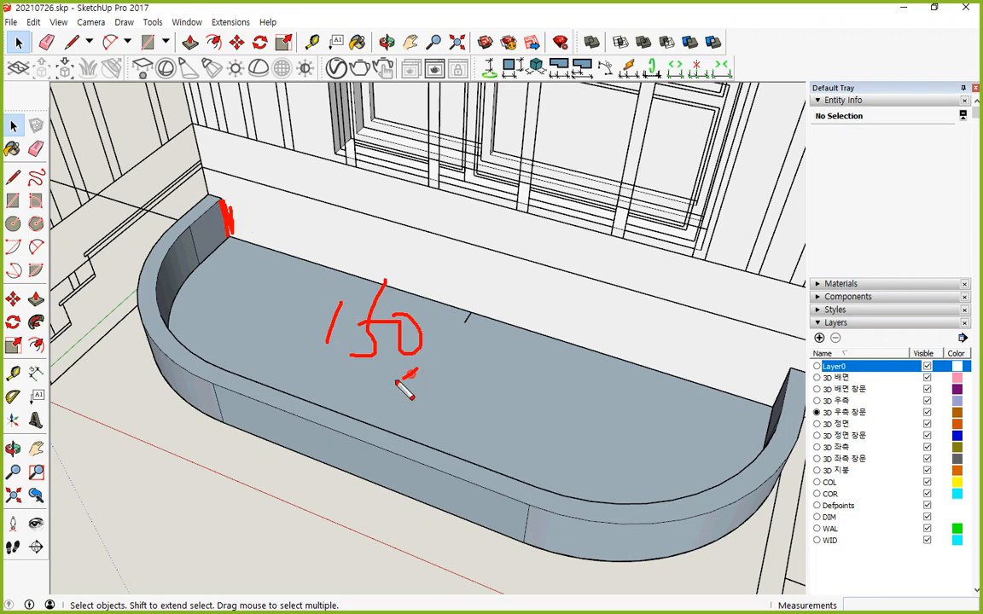
{"action": "mouse_move", "coordinate": [399, 378]}
{"action": "left_mouse_down"}
{"action": "mouse_move", "coordinate": [434, 303]}
{"action": "mouse_move", "coordinate": [411, 373]}
{"action": "left_mouse_up"}
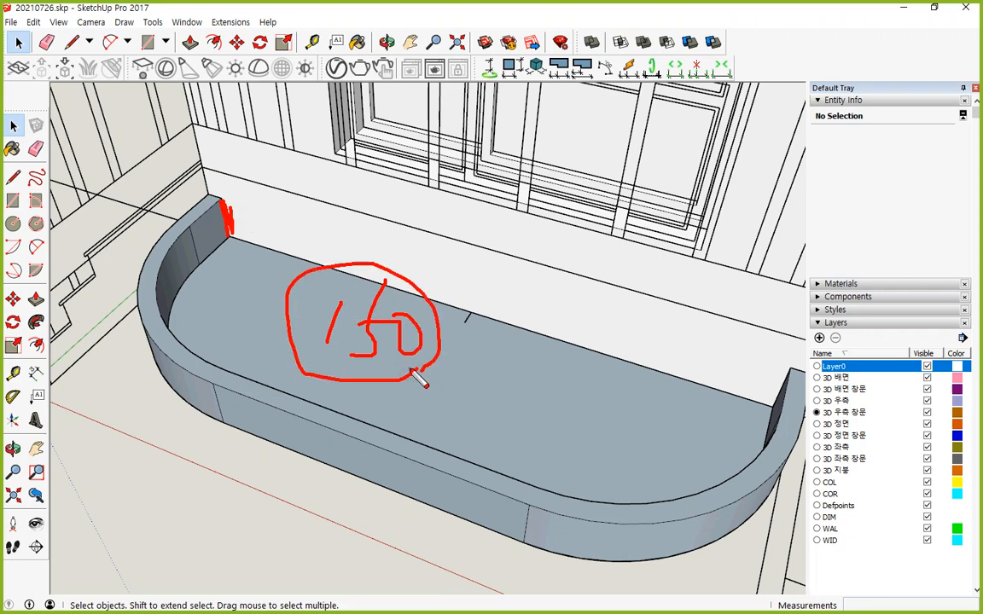
{"action": "key", "text": "Escape"}
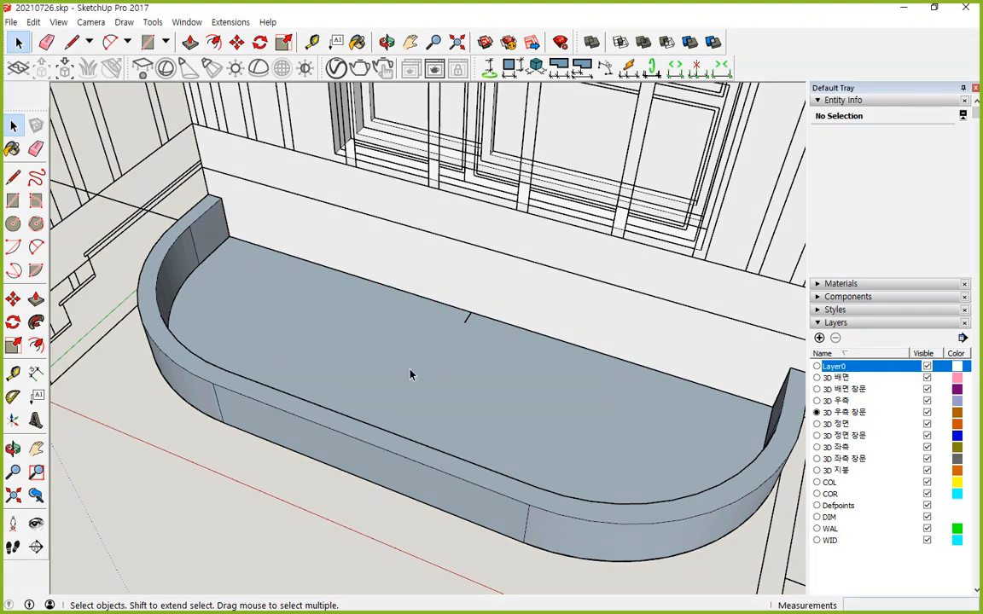
- Raise the floor face inside the curved border 150 mm with Push/Pull
{"action": "key", "text": "p"}
{"action": "left_click", "coordinate": [399, 355]}
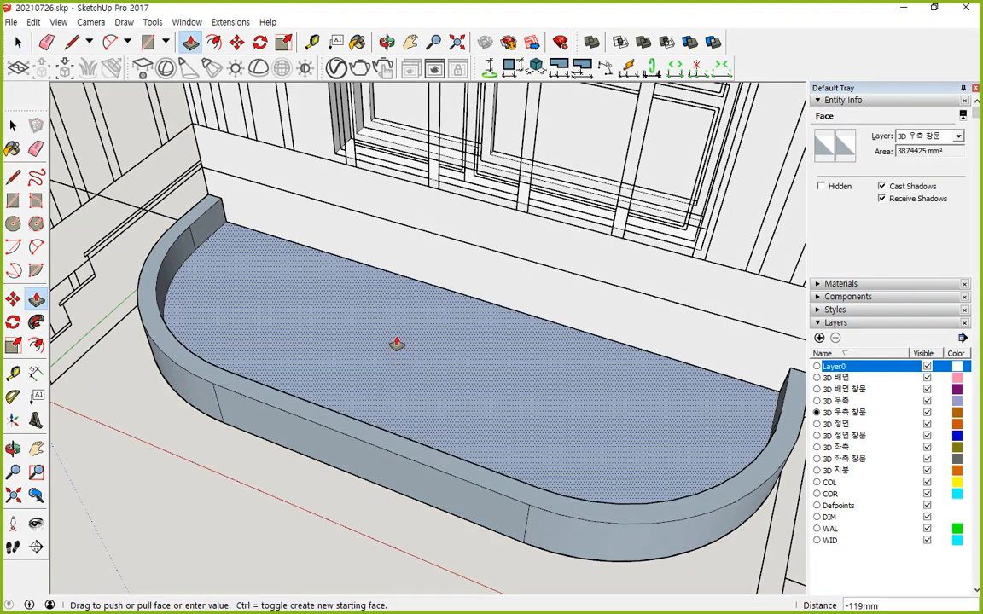
{"action": "type", "text": "150"}
{"action": "key", "text": "Return"}
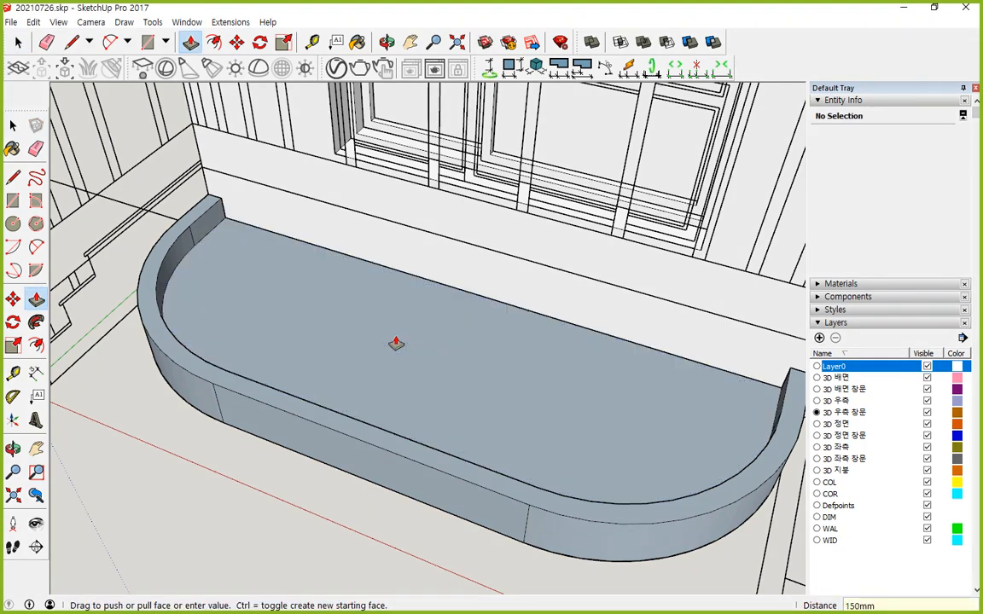
{"action": "left_click", "coordinate": [396, 343]}
- Examine the underside of the curved border and the inner wall above the raised floor face
{"action": "middle_click_drag", "start_coordinate": [391, 427], "coordinate": [191, 367]}
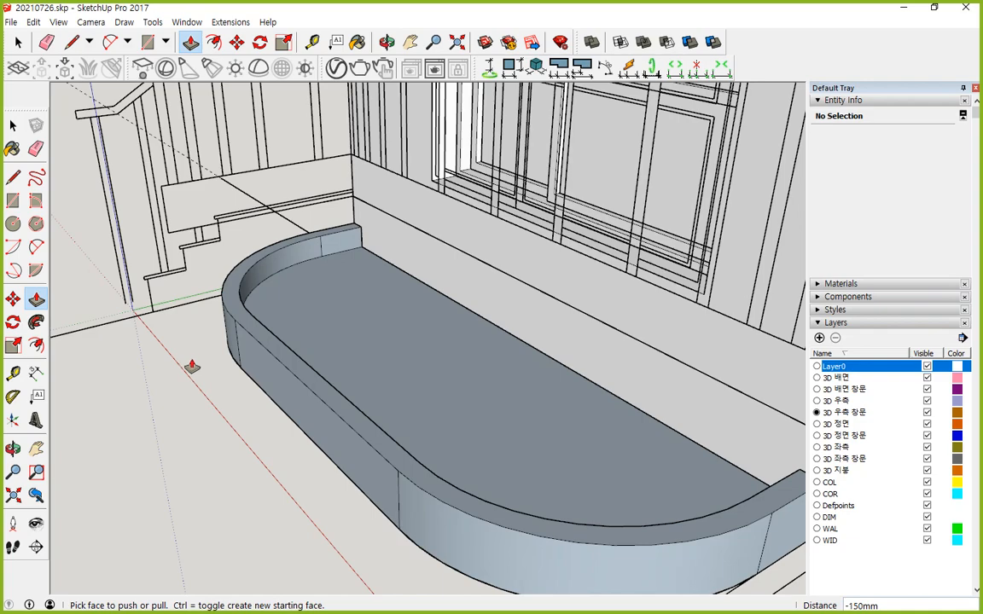
{"action": "middle_click_drag", "start_coordinate": [325, 465], "coordinate": [120, 191]}
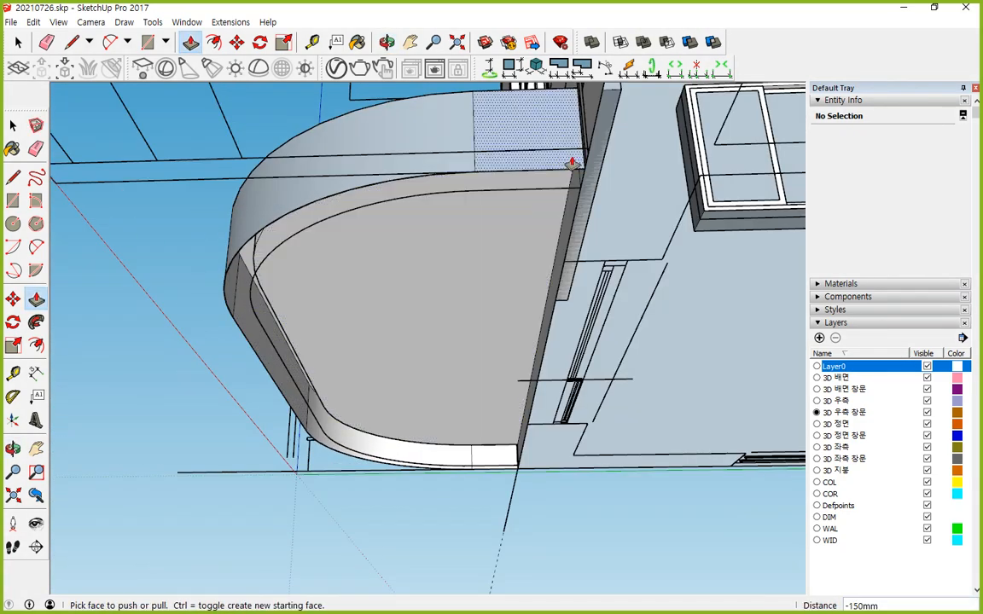
{"action": "mouse_move", "coordinate": [580, 167]}
{"action": "left_mouse_down"}
{"action": "mouse_move", "coordinate": [393, 171]}
{"action": "mouse_move", "coordinate": [279, 303]}
{"action": "mouse_move", "coordinate": [324, 425]}
{"action": "left_mouse_up"}
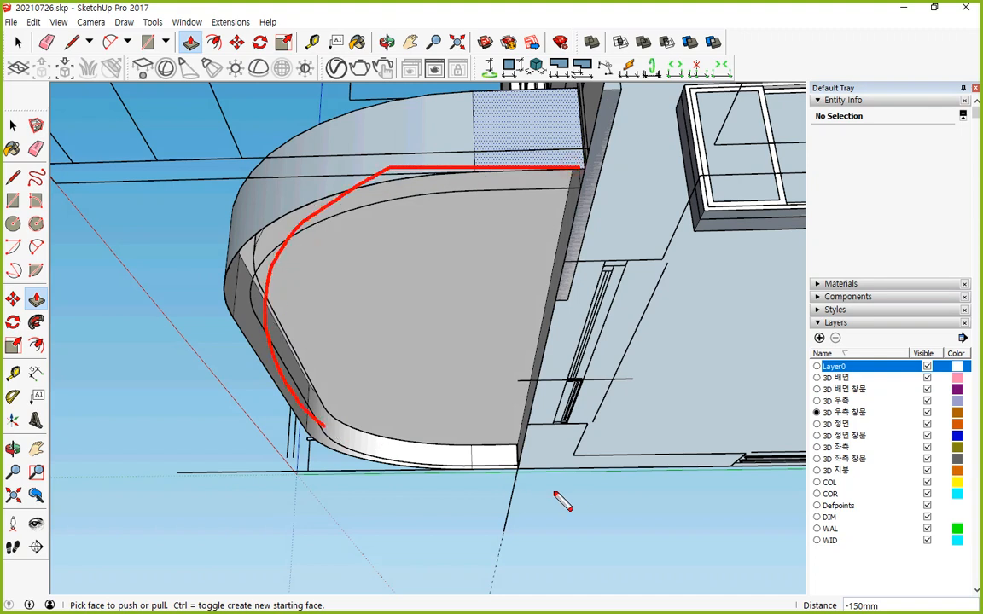
{"action": "key", "text": "Escape"}
{"action": "mouse_move", "coordinate": [511, 467]}
{"action": "left_mouse_down"}
{"action": "mouse_move", "coordinate": [455, 465]}
{"action": "mouse_move", "coordinate": [496, 467]}
{"action": "mouse_move", "coordinate": [485, 428]}
{"action": "mouse_move", "coordinate": [503, 435]}
{"action": "left_mouse_up"}
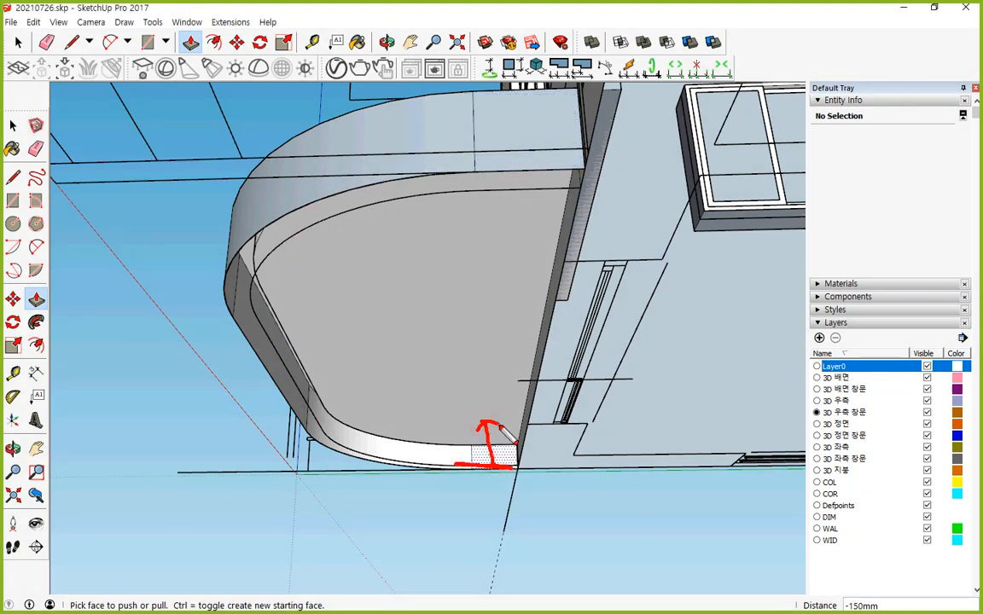
{"action": "mouse_move", "coordinate": [290, 224]}
{"action": "middle_mouse_down"}
{"action": "mouse_move", "coordinate": [307, 193]}
{"action": "mouse_move", "coordinate": [450, 566]}
{"action": "mouse_move", "coordinate": [438, 520]}
{"action": "middle_mouse_up"}
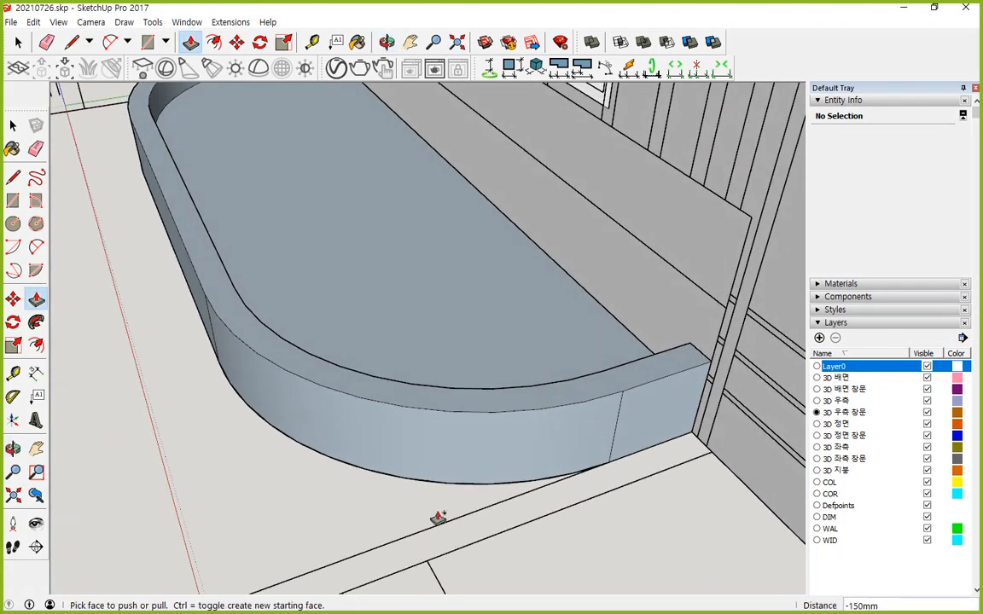
{"action": "middle_click_drag", "start_coordinate": [317, 164], "coordinate": [322, 375], "text": "shift"}
{"action": "mouse_move", "coordinate": [313, 216]}
{"action": "left_mouse_down"}
{"action": "mouse_move", "coordinate": [316, 205]}
{"action": "mouse_move", "coordinate": [318, 215]}
{"action": "left_mouse_up"}
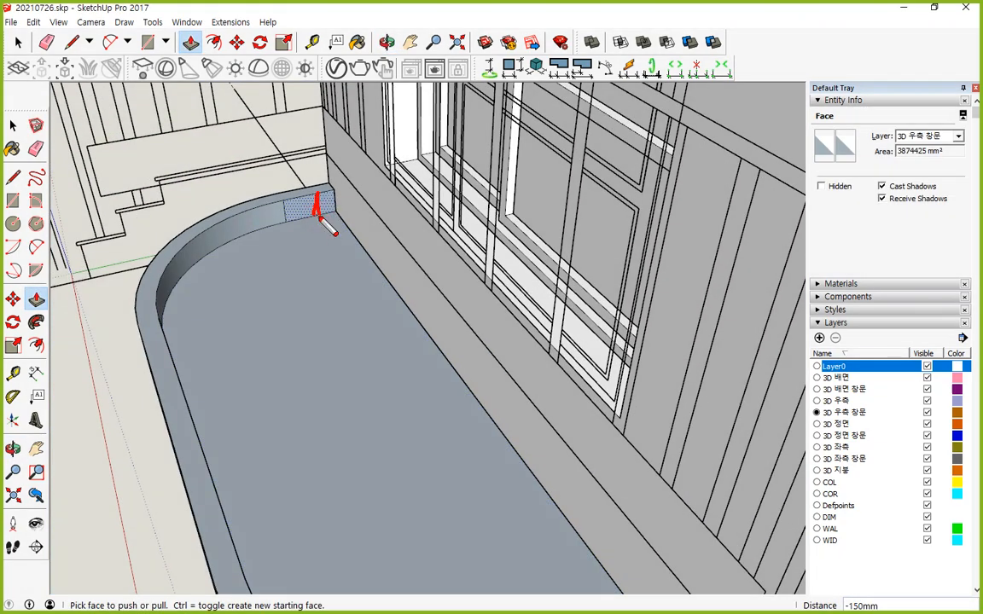
{"action": "key", "text": "Escape"}
- Return the inner floor face to ground level and raise it 50 mm with Push/Pull
{"action": "double_click", "coordinate": [311, 339]}
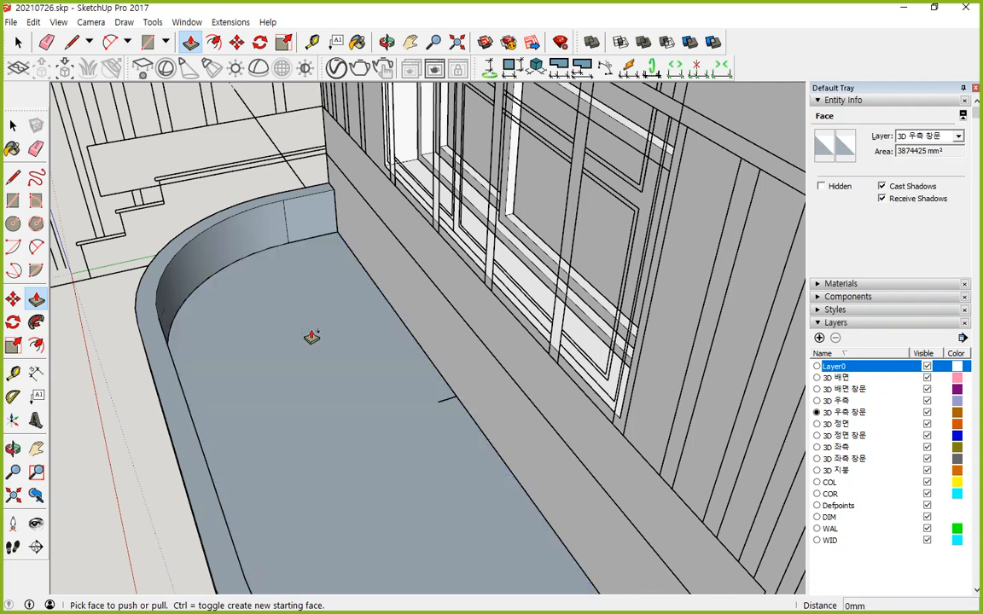
{"action": "middle_click_drag", "start_coordinate": [307, 325], "coordinate": [333, 322]}
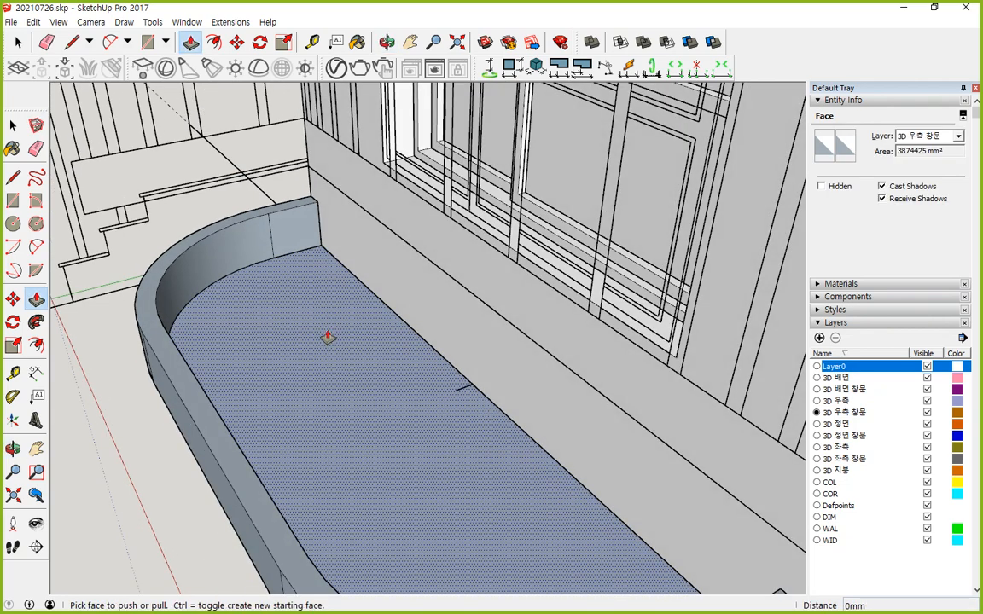
{"action": "left_click_drag", "start_coordinate": [320, 348], "coordinate": [324, 341]}
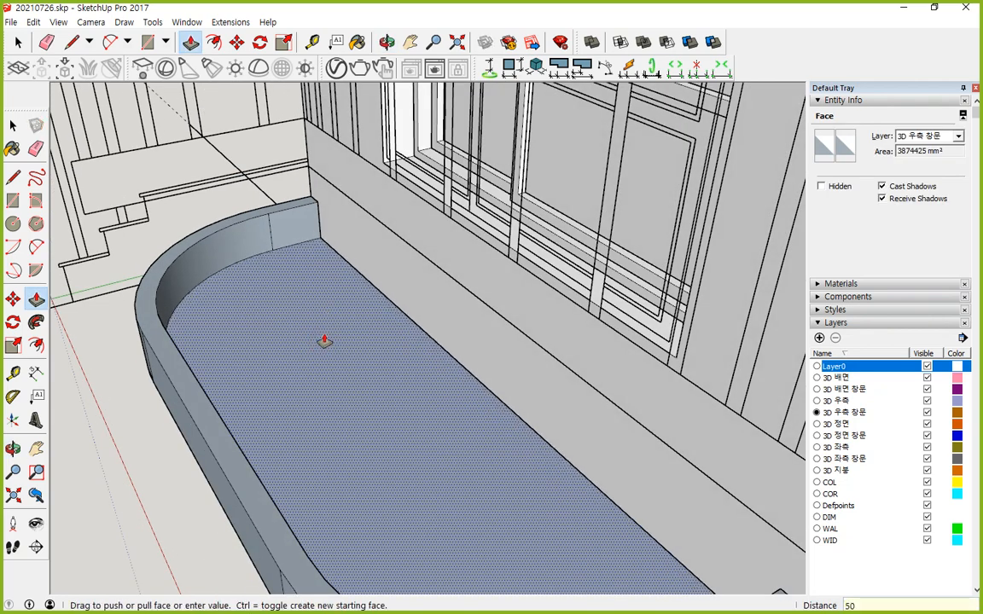
{"action": "key", "text": "Return"}
- Raise the inner floor face another 150 mm with Push/Pull, creating a new starting face for a separate layer
{"action": "left_click", "coordinate": [325, 338]}
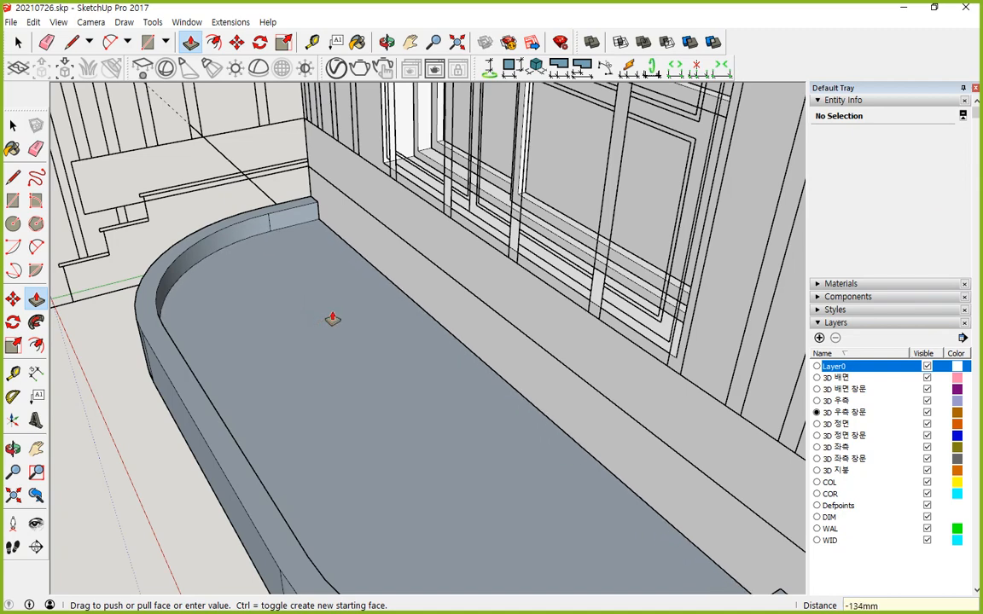
{"action": "key", "text": "Escape"}
{"action": "left_click", "coordinate": [333, 319]}
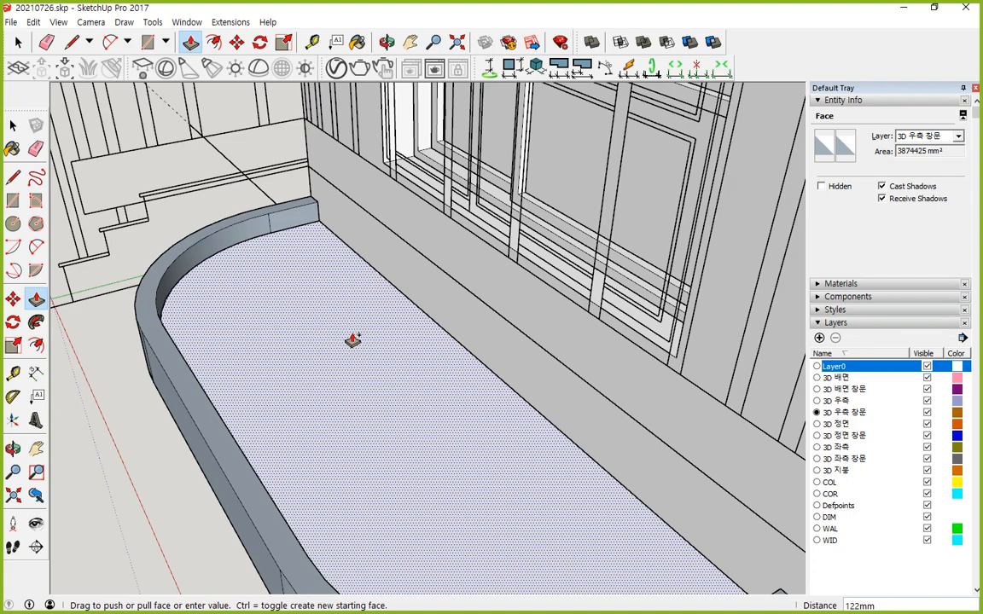
{"action": "type", "text": "150"}
{"action": "key", "text": "Return"}
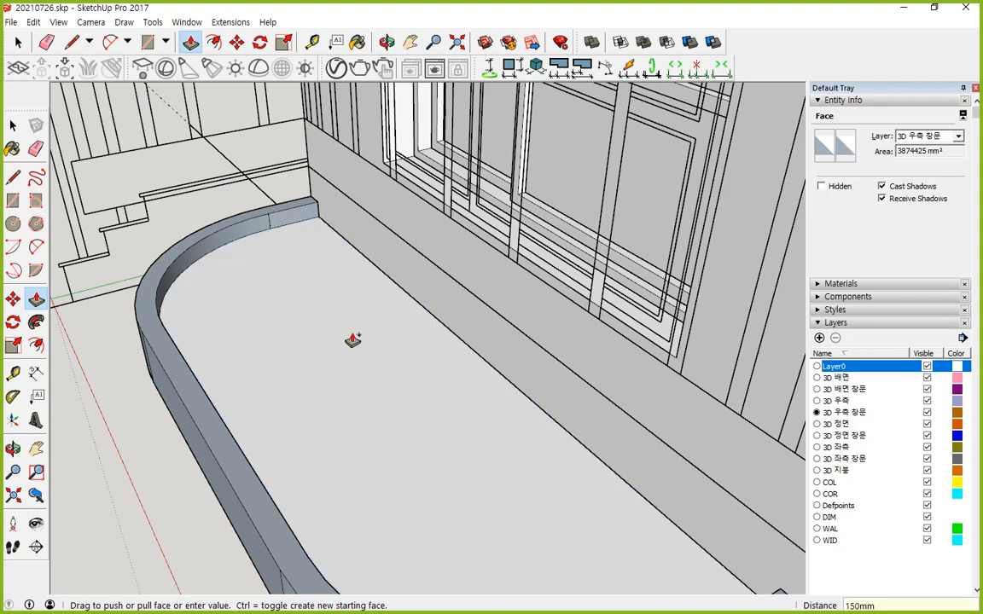
- Measure the height from the inner floor face to the top of the border at the wall corner
{"action": "middle_click_drag", "start_coordinate": [274, 408], "coordinate": [154, 219]}
{"action": "middle_click_drag", "start_coordinate": [262, 244], "coordinate": [215, 401]}
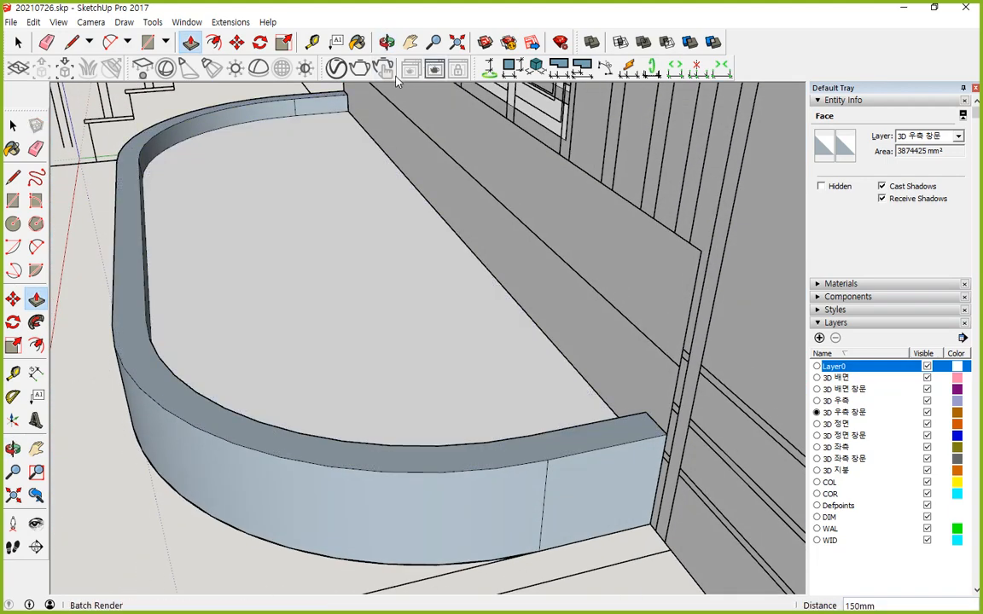
{"action": "middle_click_drag", "start_coordinate": [308, 117], "coordinate": [375, 209]}
{"action": "scroll", "coordinate": [379, 209], "scroll_direction": "up", "scroll_amount": 3}
{"action": "scroll", "coordinate": [378, 209], "scroll_direction": "up", "scroll_amount": 2}
{"action": "key", "text": "t"}
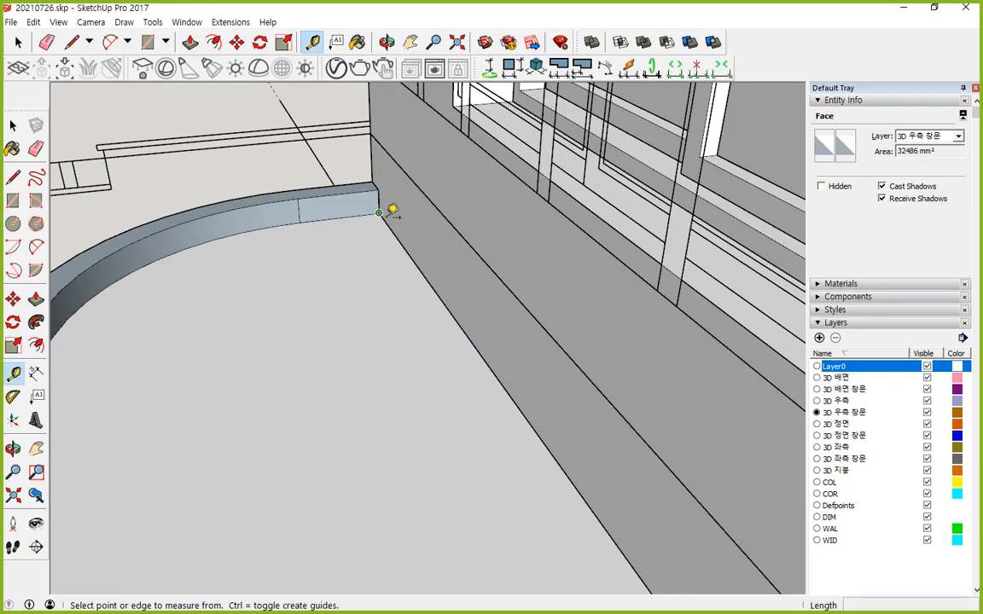
{"action": "left_click", "coordinate": [379, 212]}
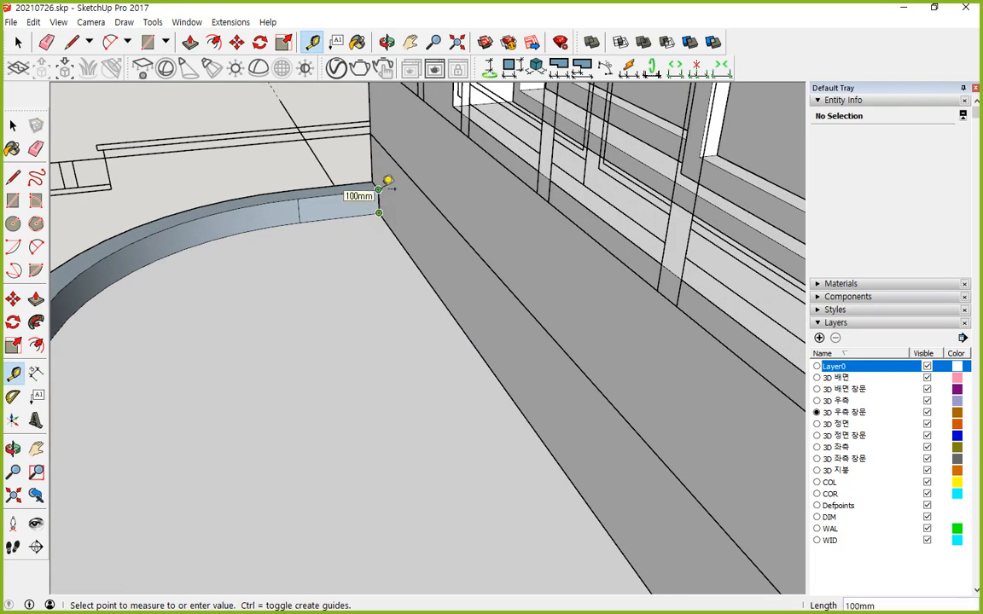
{"action": "left_click", "coordinate": [387, 182]}
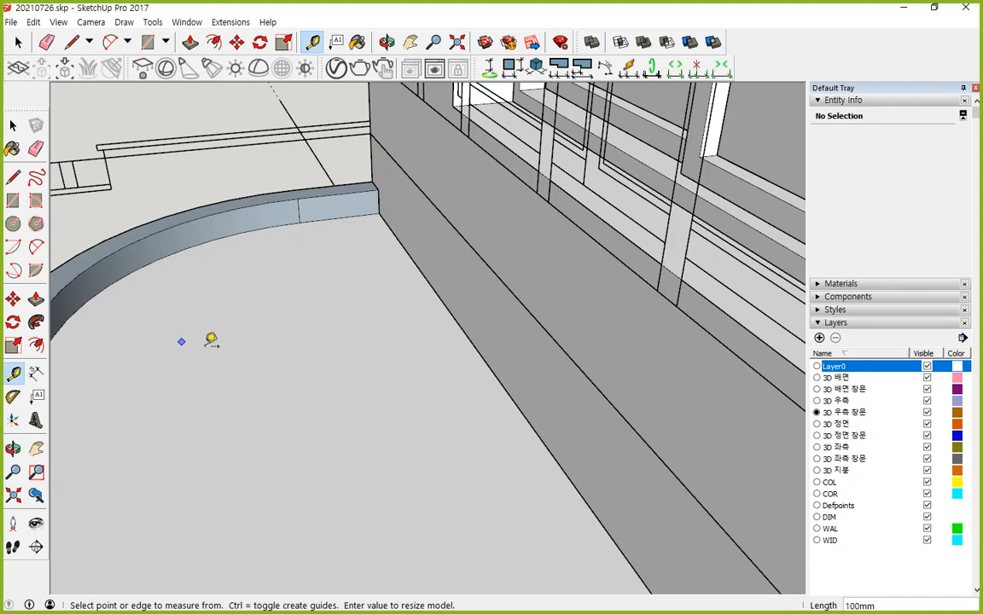
- Undo the raised layers of the floor face inside the curved border
{"action": "key", "text": "ctrl+z"}
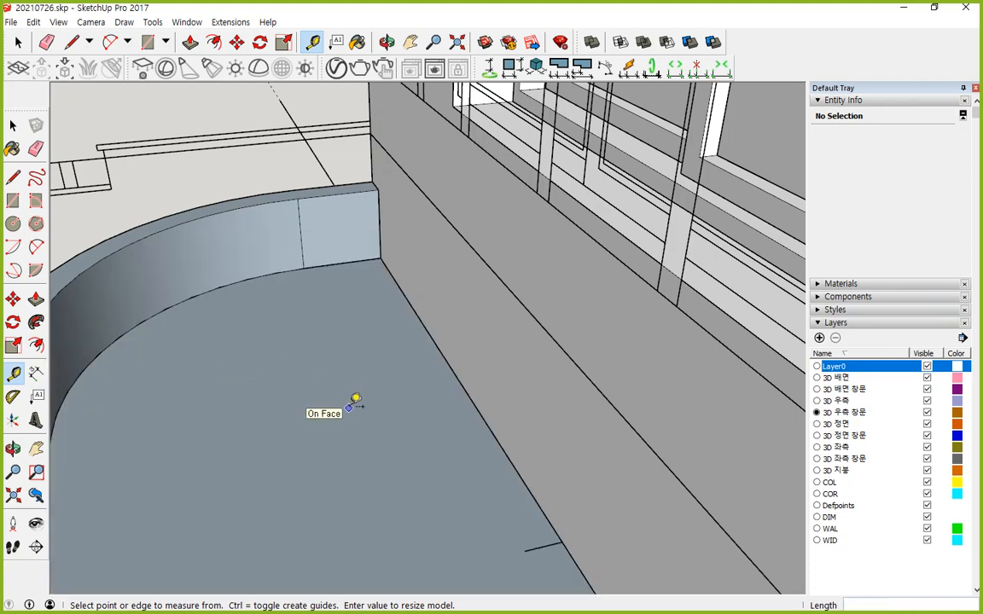
{"action": "middle_click_drag", "start_coordinate": [324, 369], "coordinate": [345, 360]}
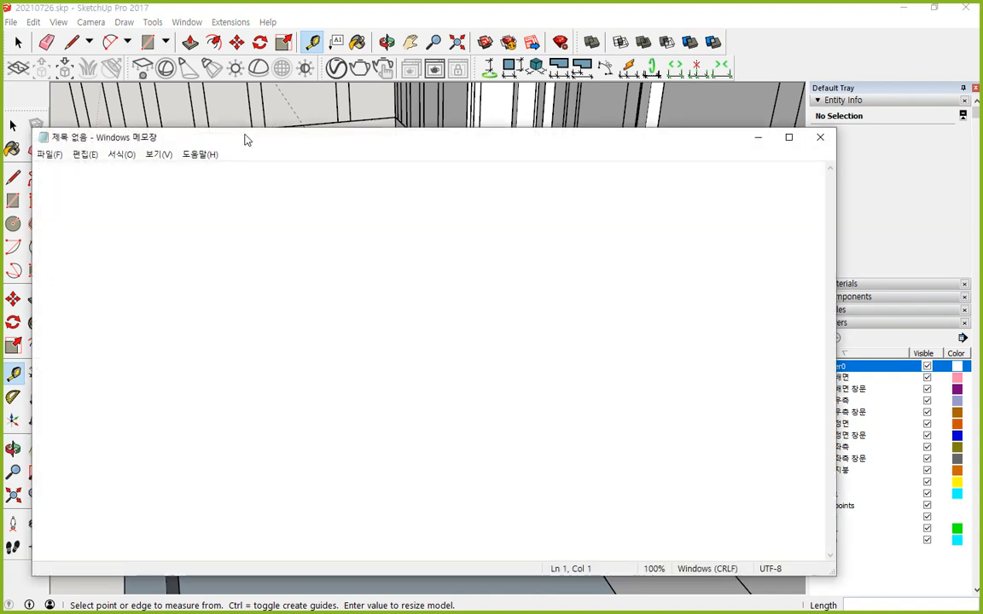
- Move the blank note window clear of the curved border and circle the border's rounded corner
{"action": "left_click_drag", "start_coordinate": [243, 141], "coordinate": [375, 145]}
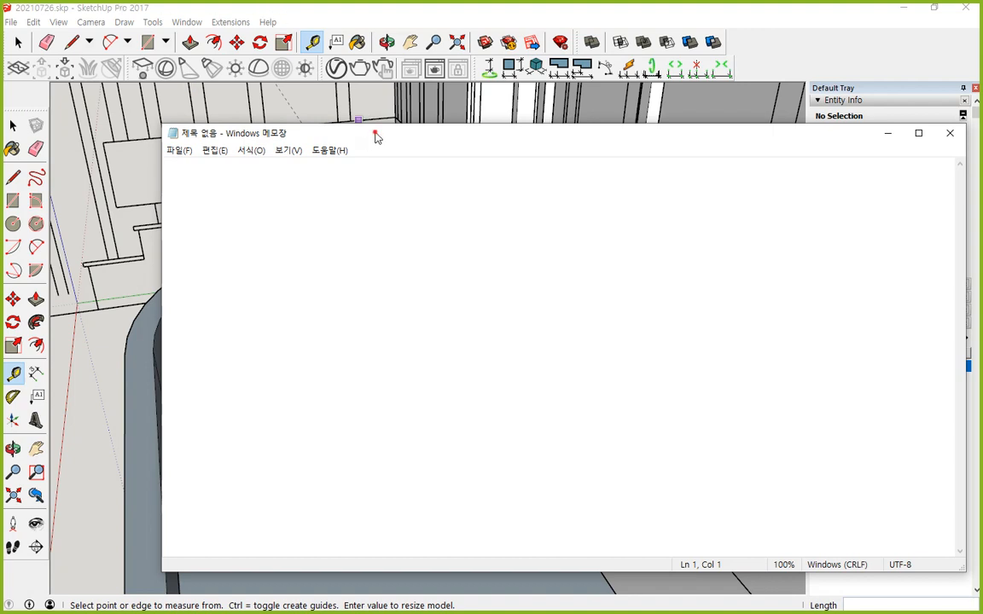
{"action": "left_click_drag", "start_coordinate": [340, 127], "coordinate": [449, 120]}
{"action": "mouse_move", "coordinate": [139, 339]}
{"action": "left_mouse_down"}
{"action": "mouse_move", "coordinate": [208, 343]}
{"action": "mouse_move", "coordinate": [188, 354]}
{"action": "left_mouse_up"}
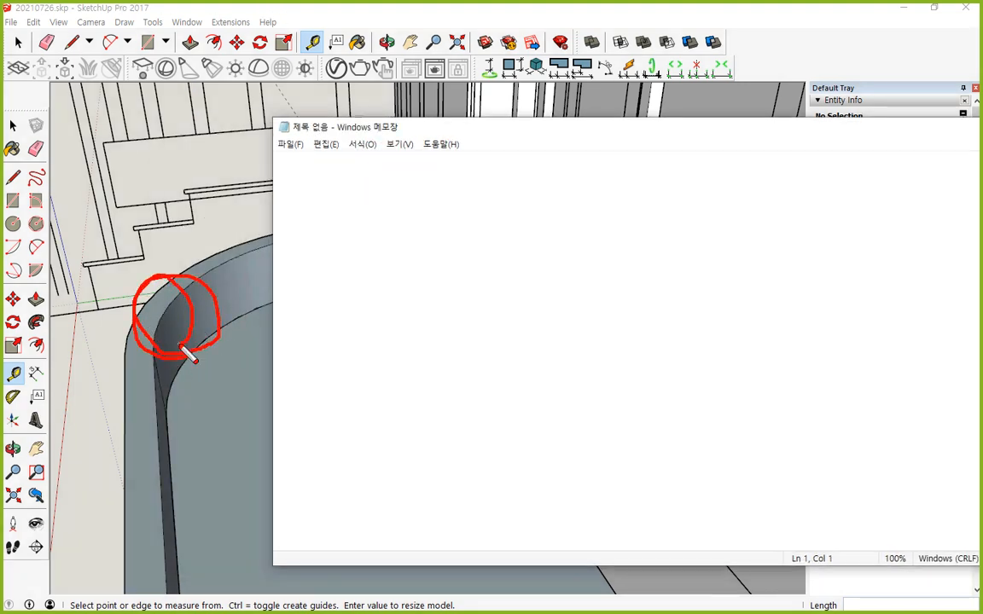
- Write "난간 : 300mm" as the first line of the note
{"action": "left_click", "coordinate": [331, 245]}
{"action": "type", "text": "sks"}
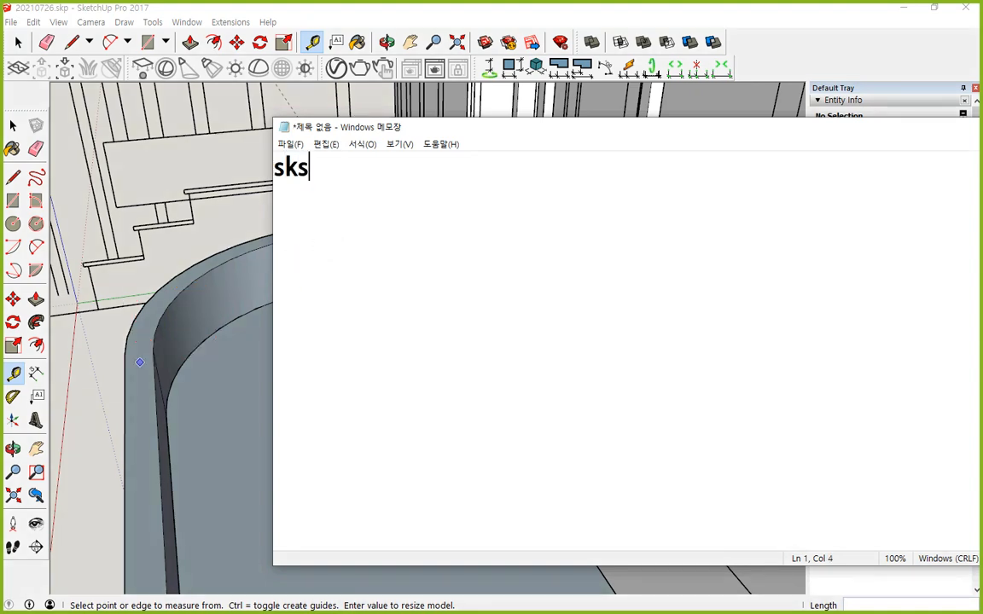
{"action": "key", "text": "BackSpace"}
{"action": "key", "text": "BackSpace"}
{"action": "key", "text": "BackSpace"}
{"action": "key", "text": "Hangul"}
{"action": "type", "text": "난간"}
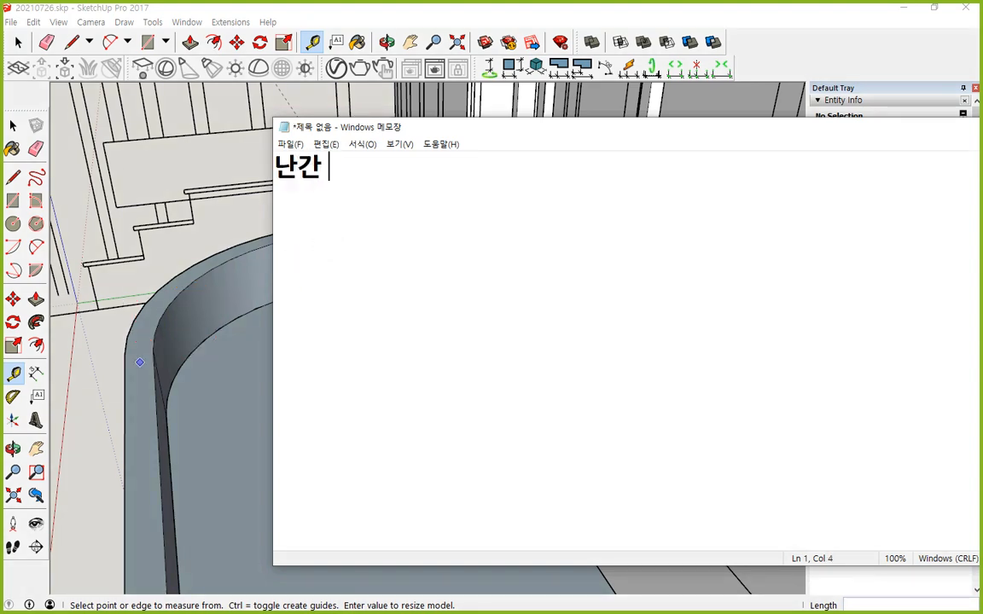
{"action": "type", "text": " : 300mm"}
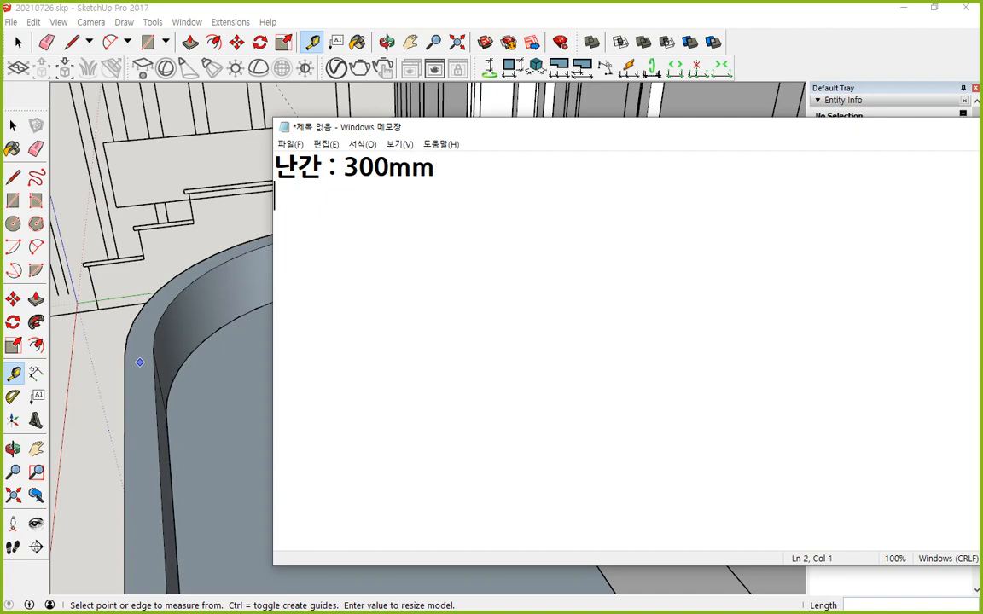
- Add the lines "바닥 : 150mm" and "남는 공간 : 150mm" below the first line of the note
{"action": "type", "text": "바닥 "}
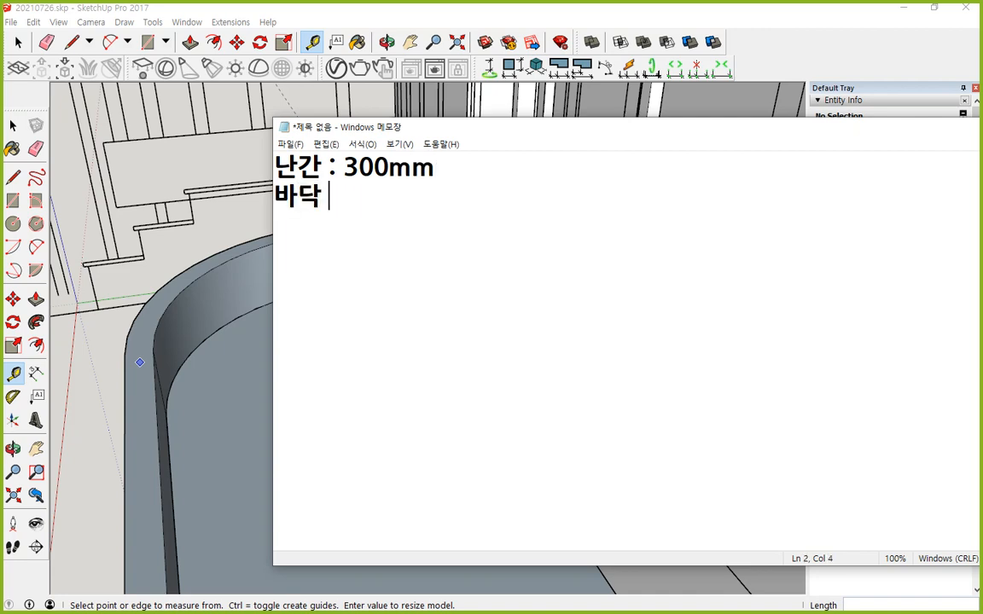
{"action": "type", "text": ": 150"}
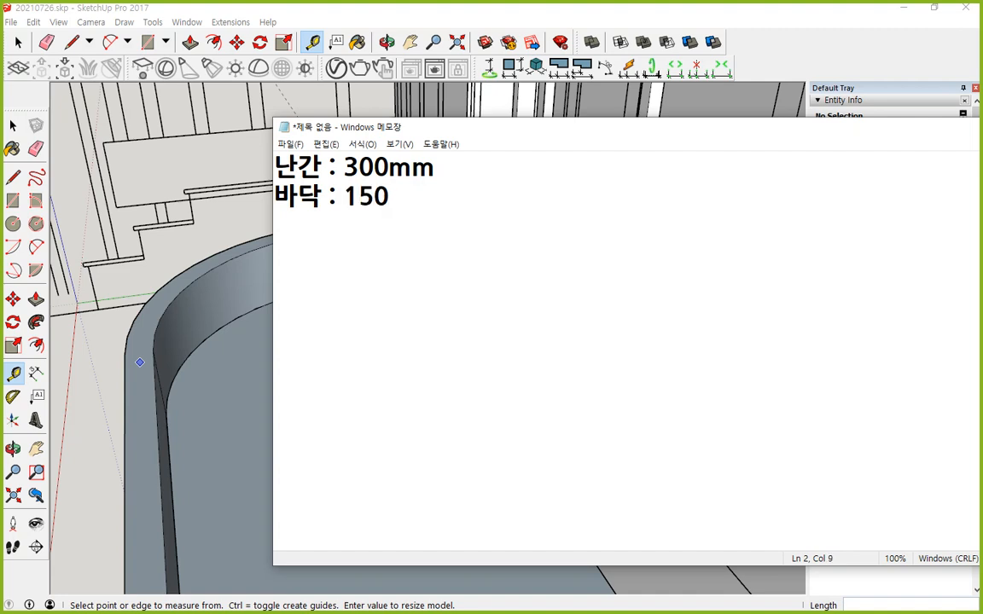
{"action": "type", "text": "mm"}
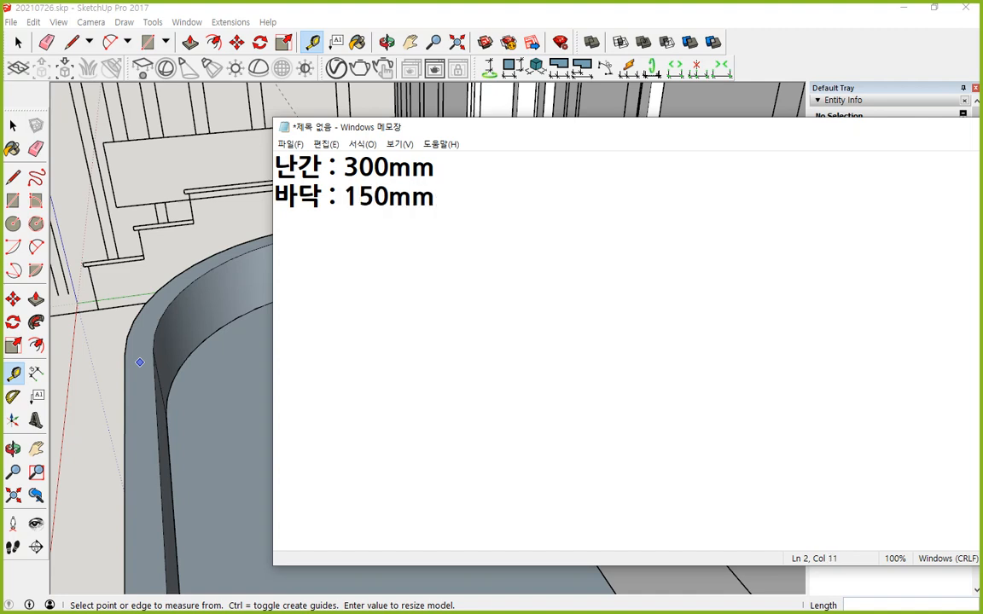
{"action": "type", "text": "차이"}
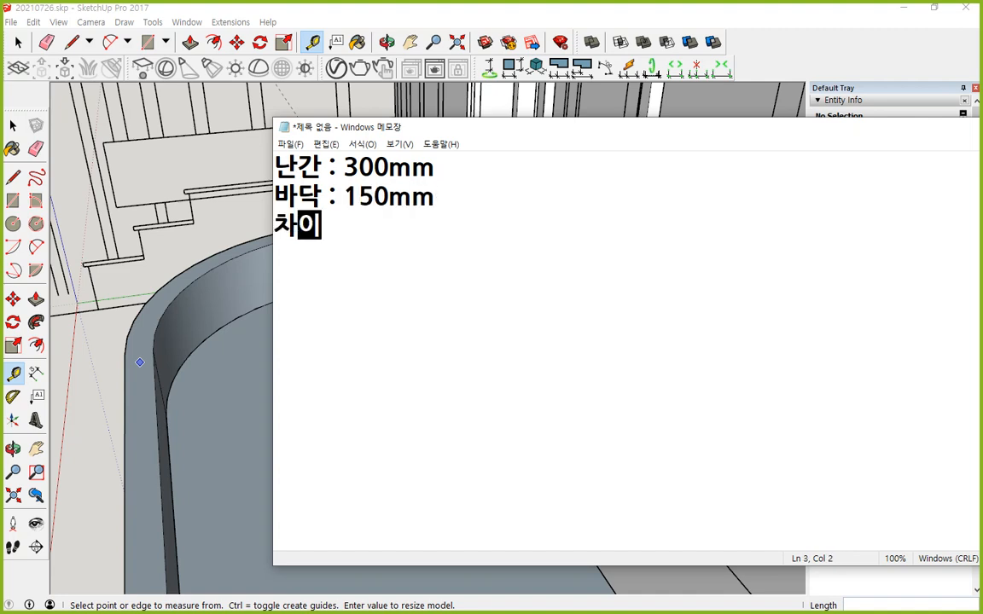
{"action": "key", "text": "BackSpace"}
{"action": "key", "text": "BackSpace"}
{"action": "key", "text": "BackSpace"}
{"action": "type", "text": "남는 공간"}
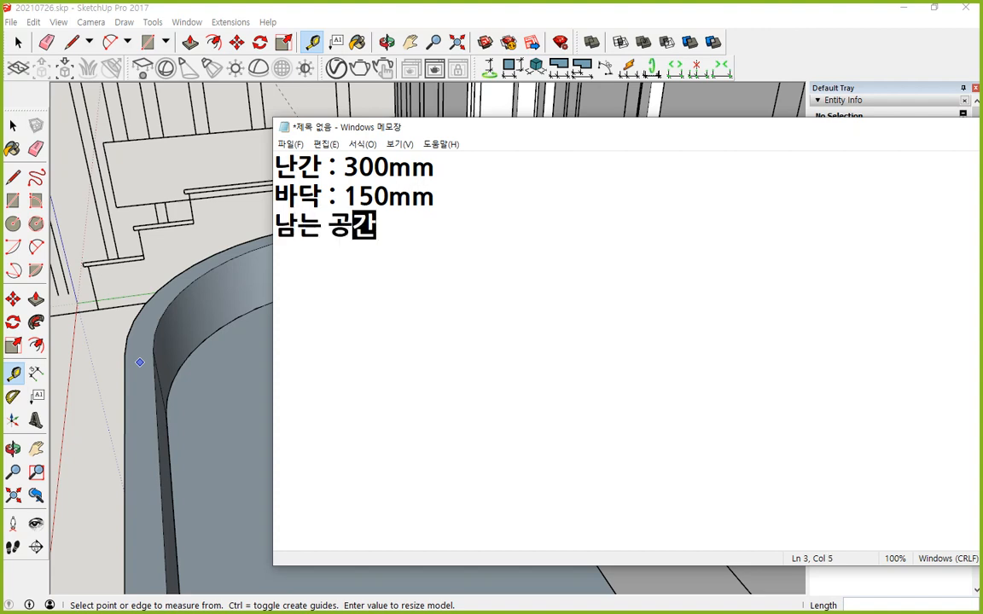
{"action": "type", "text": " : 150mm"}
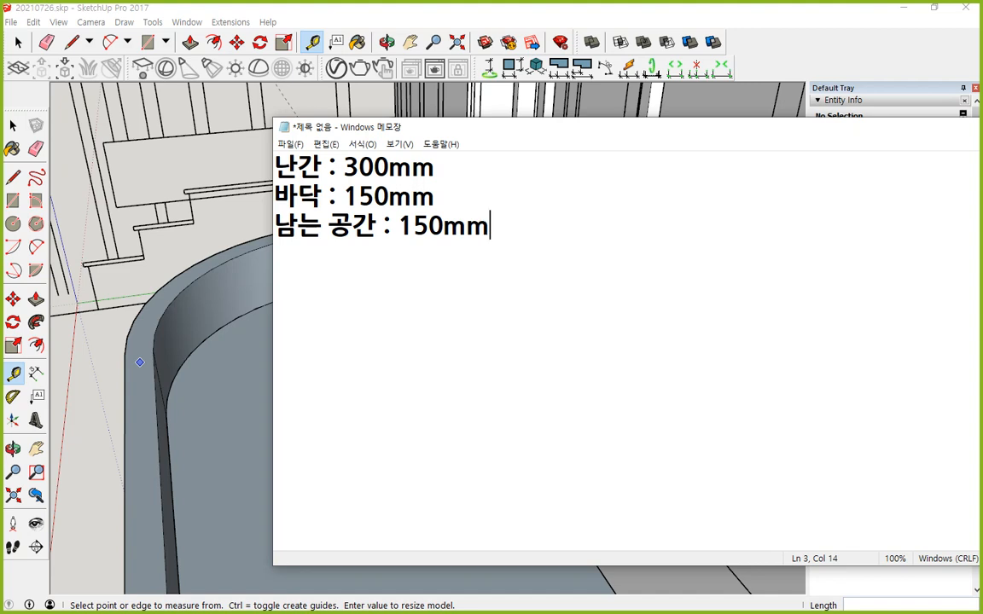
- Sketch two freehand rim-and-floor cross-sections under the notes, labelling the second with a 150 floor, 100 above and 50 below
{"action": "left_click_drag", "start_coordinate": [381, 396], "coordinate": [657, 385]}
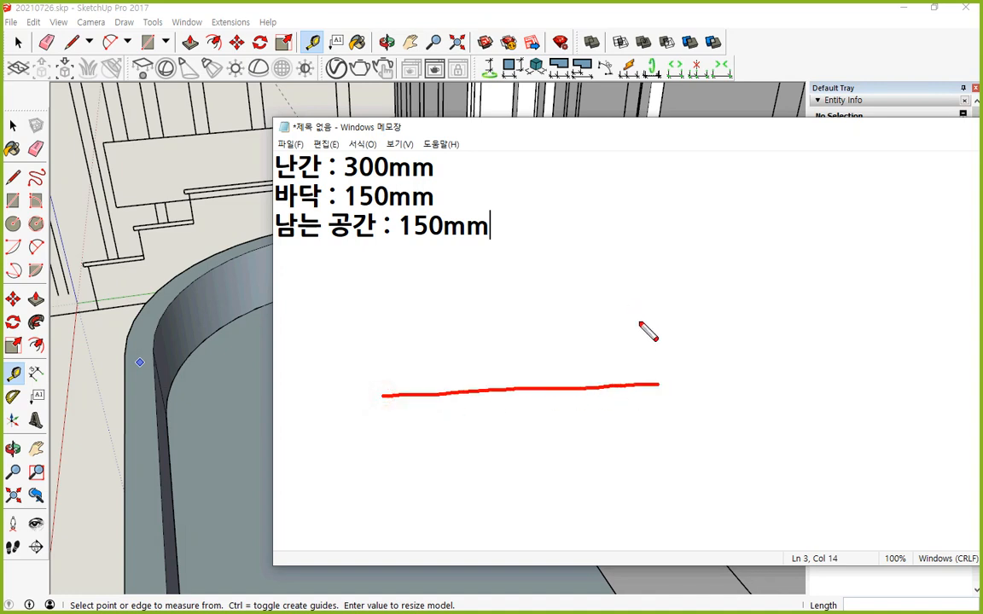
{"action": "mouse_move", "coordinate": [650, 329]}
{"action": "left_mouse_down"}
{"action": "mouse_move", "coordinate": [438, 337]}
{"action": "mouse_move", "coordinate": [436, 287]}
{"action": "mouse_move", "coordinate": [377, 292]}
{"action": "mouse_move", "coordinate": [383, 400]}
{"action": "left_mouse_up"}
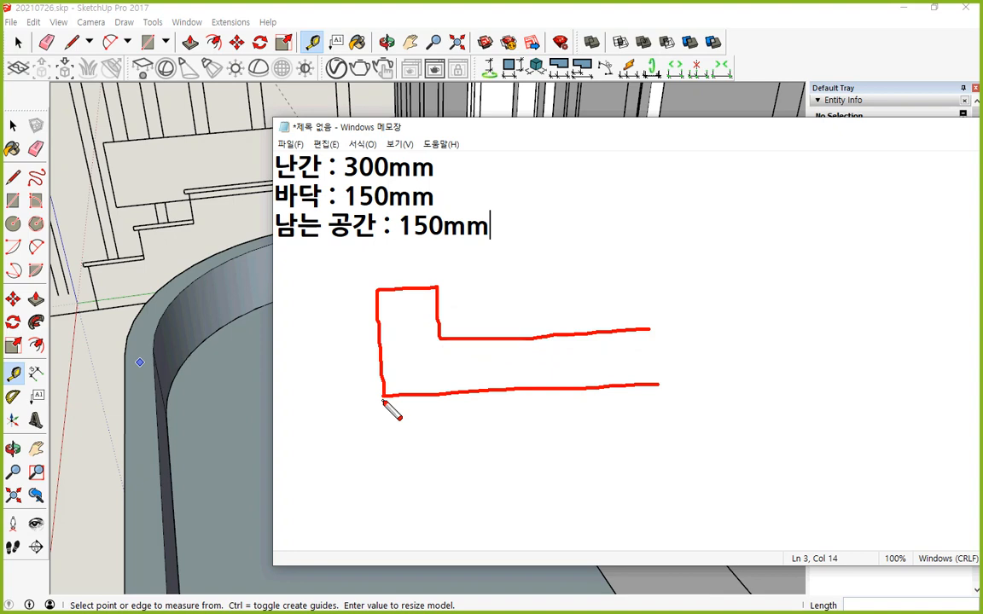
{"action": "mouse_move", "coordinate": [906, 312]}
{"action": "left_mouse_down"}
{"action": "mouse_move", "coordinate": [779, 307]}
{"action": "mouse_move", "coordinate": [778, 329]}
{"action": "mouse_move", "coordinate": [738, 324]}
{"action": "mouse_move", "coordinate": [729, 203]}
{"action": "mouse_move", "coordinate": [785, 205]}
{"action": "mouse_move", "coordinate": [785, 245]}
{"action": "mouse_move", "coordinate": [918, 250]}
{"action": "mouse_move", "coordinate": [871, 262]}
{"action": "mouse_move", "coordinate": [886, 313]}
{"action": "left_mouse_up"}
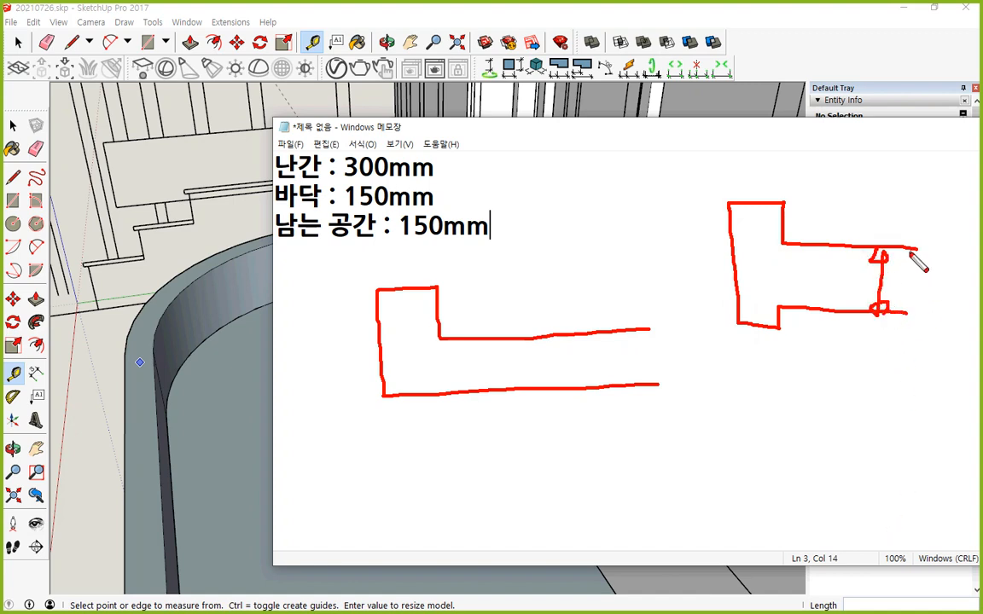
{"action": "mouse_move", "coordinate": [901, 266]}
{"action": "left_mouse_down"}
{"action": "mouse_move", "coordinate": [901, 289]}
{"action": "mouse_move", "coordinate": [914, 273]}
{"action": "mouse_move", "coordinate": [912, 300]}
{"action": "mouse_move", "coordinate": [943, 260]}
{"action": "left_mouse_up"}
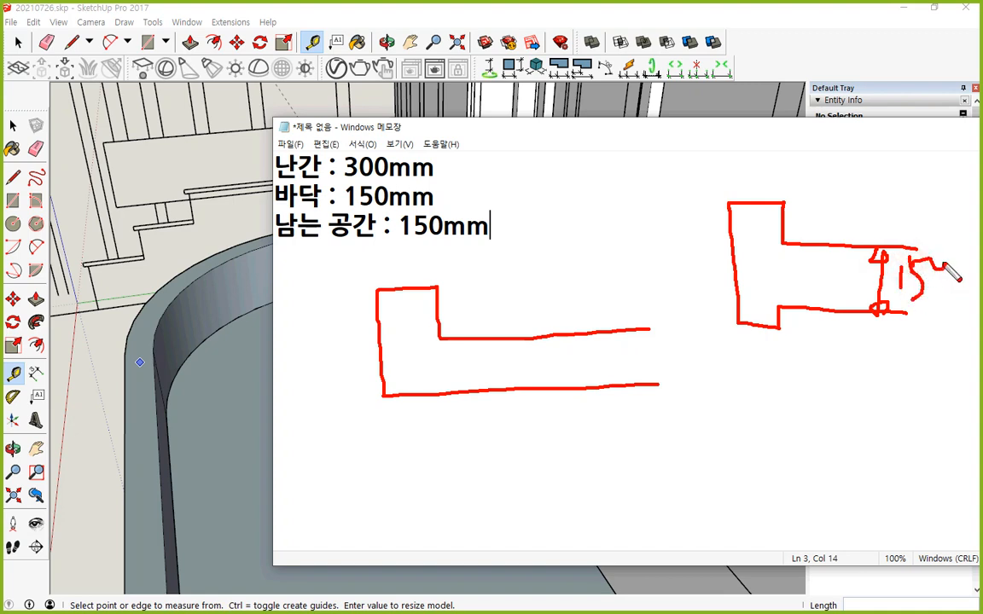
{"action": "mouse_move", "coordinate": [798, 329]}
{"action": "left_mouse_down"}
{"action": "mouse_move", "coordinate": [829, 343]}
{"action": "mouse_move", "coordinate": [817, 312]}
{"action": "left_mouse_up"}
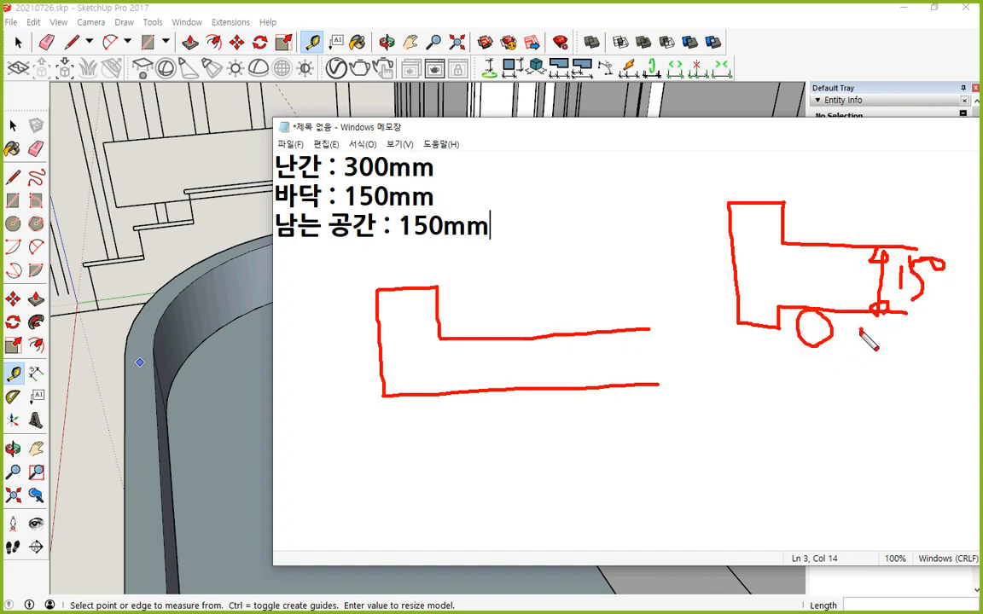
{"action": "mouse_move", "coordinate": [868, 331]}
{"action": "left_mouse_down"}
{"action": "mouse_move", "coordinate": [855, 360]}
{"action": "mouse_move", "coordinate": [888, 334]}
{"action": "left_mouse_up"}
{"action": "mouse_move", "coordinate": [820, 213]}
{"action": "left_mouse_down"}
{"action": "mouse_move", "coordinate": [824, 233]}
{"action": "mouse_move", "coordinate": [855, 232]}
{"action": "mouse_move", "coordinate": [887, 212]}
{"action": "mouse_move", "coordinate": [911, 220]}
{"action": "left_mouse_up"}
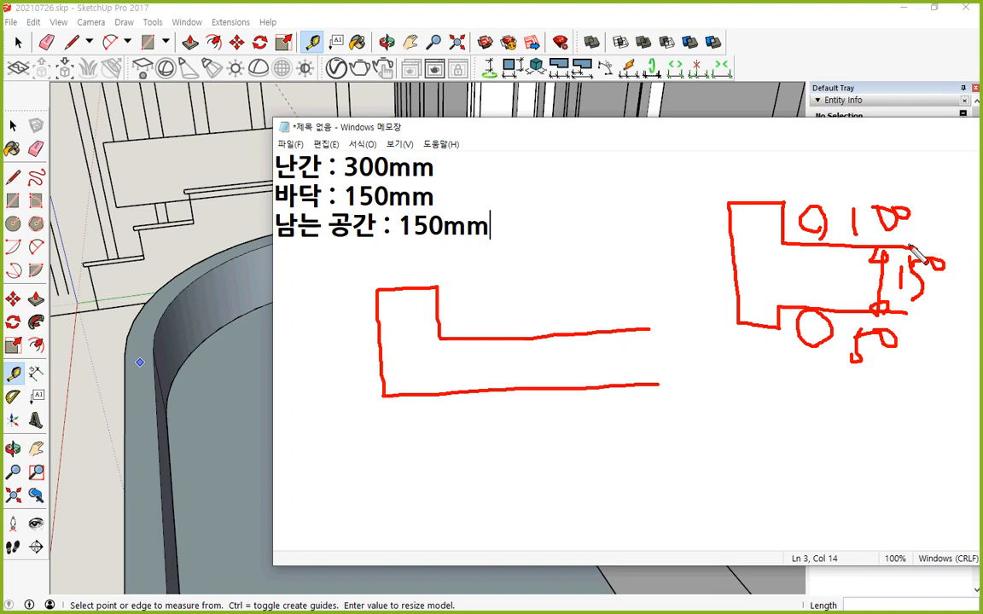
- Label the first cross-section 150 for floor, 150 above and 300 for rim, divide the sketches with a line, and return to SketchUp
{"action": "mouse_move", "coordinate": [600, 354]}
{"action": "left_mouse_down"}
{"action": "mouse_move", "coordinate": [597, 369]}
{"action": "mouse_move", "coordinate": [623, 382]}
{"action": "mouse_move", "coordinate": [652, 366]}
{"action": "left_mouse_up"}
{"action": "mouse_move", "coordinate": [497, 293]}
{"action": "left_mouse_down"}
{"action": "mouse_move", "coordinate": [493, 303]}
{"action": "mouse_move", "coordinate": [529, 282]}
{"action": "mouse_move", "coordinate": [555, 287]}
{"action": "left_mouse_up"}
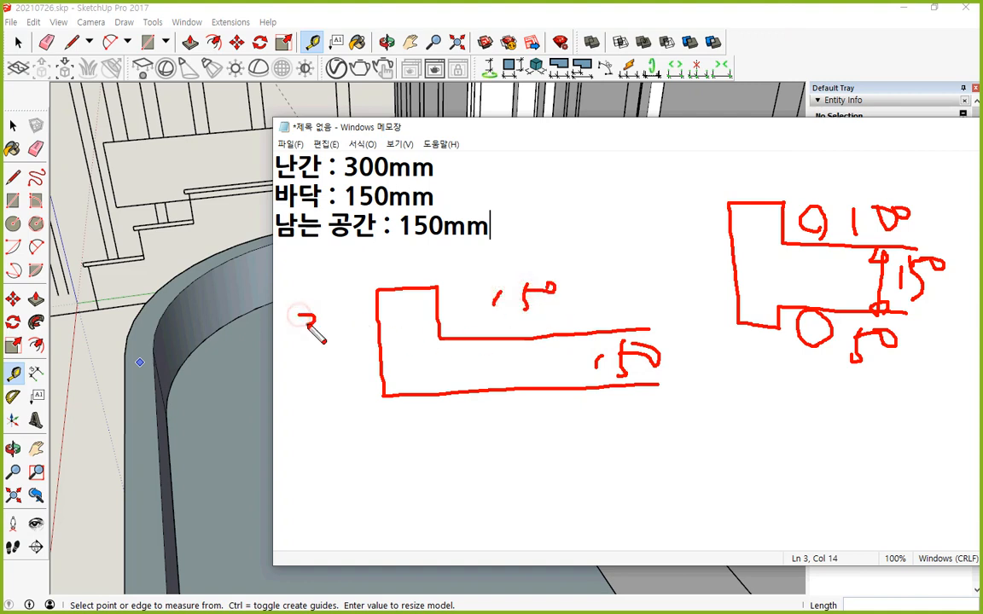
{"action": "mouse_move", "coordinate": [308, 324]}
{"action": "left_mouse_down"}
{"action": "mouse_move", "coordinate": [305, 337]}
{"action": "mouse_move", "coordinate": [351, 308]}
{"action": "left_mouse_up"}
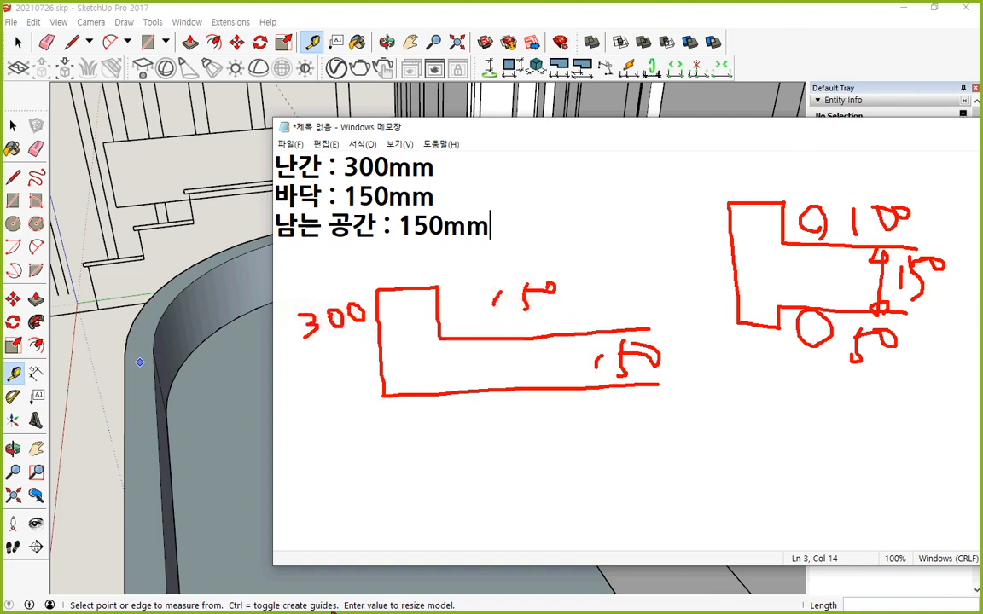
{"action": "left_click_drag", "start_coordinate": [656, 160], "coordinate": [782, 559]}
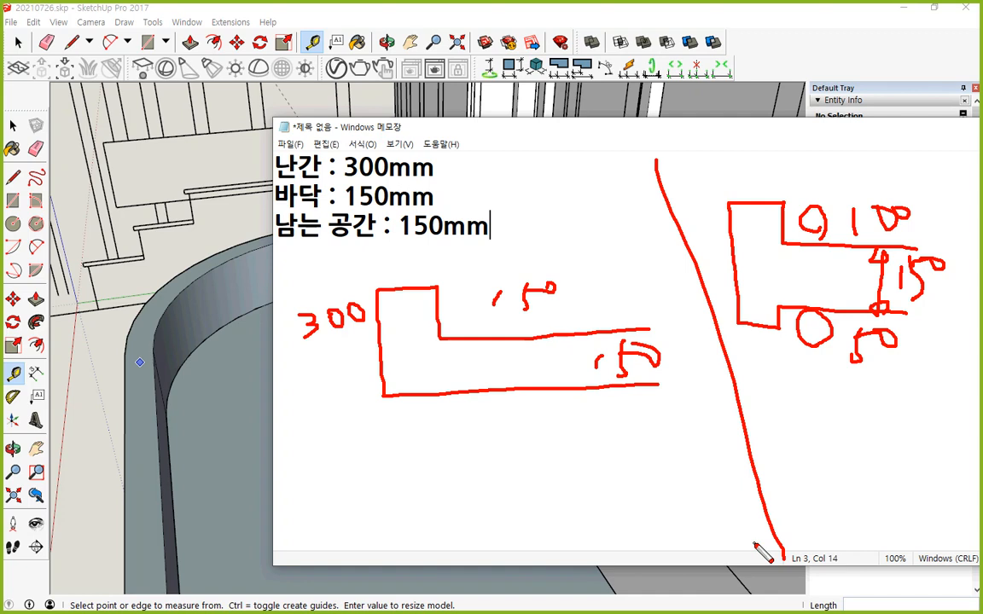
{"action": "mouse_move", "coordinate": [808, 393]}
{"action": "left_mouse_down"}
{"action": "mouse_move", "coordinate": [753, 173]}
{"action": "mouse_move", "coordinate": [978, 261]}
{"action": "mouse_move", "coordinate": [851, 395]}
{"action": "mouse_move", "coordinate": [830, 384]}
{"action": "left_mouse_up"}
{"action": "key", "text": "Escape"}
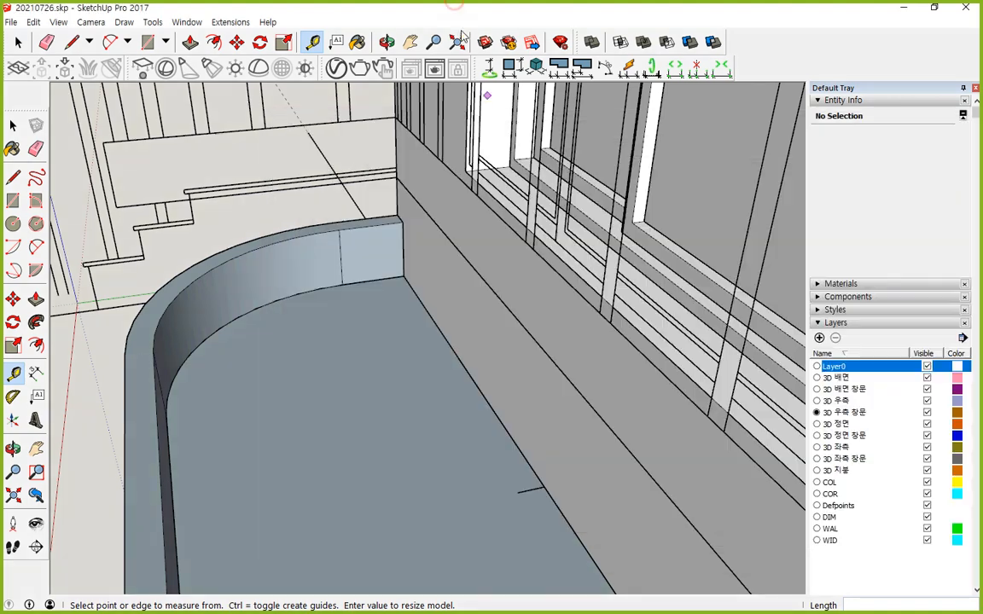
- Measure the distance from the bottom of the window frame down to the wall surface below it with Tape Measure
{"action": "middle_click_drag", "start_coordinate": [502, 261], "coordinate": [526, 147]}
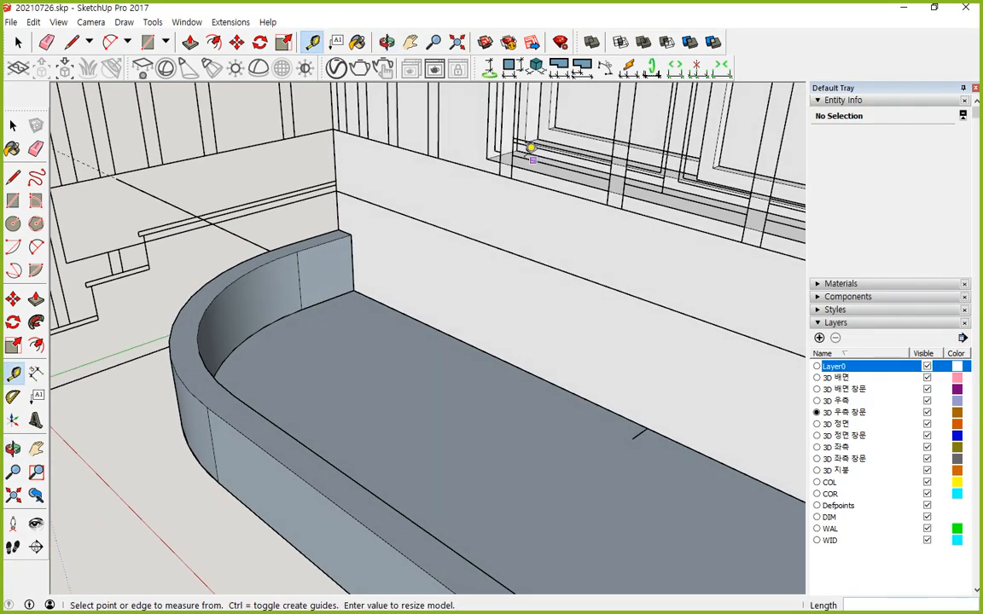
{"action": "mouse_move", "coordinate": [541, 181]}
{"action": "left_mouse_down"}
{"action": "mouse_move", "coordinate": [585, 193]}
{"action": "mouse_move", "coordinate": [566, 212]}
{"action": "mouse_move", "coordinate": [576, 195]}
{"action": "left_mouse_up"}
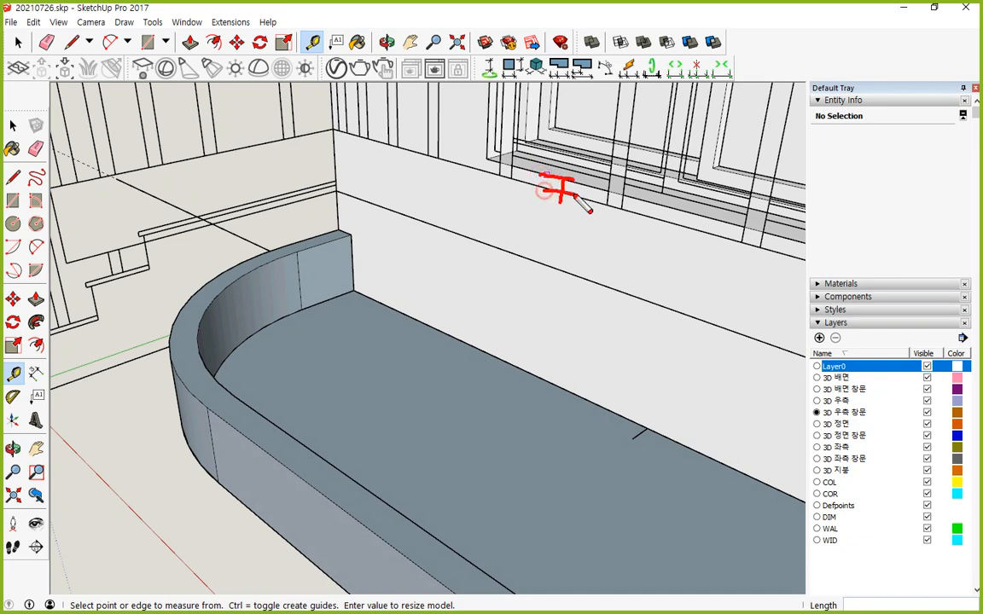
{"action": "key", "text": "Escape"}
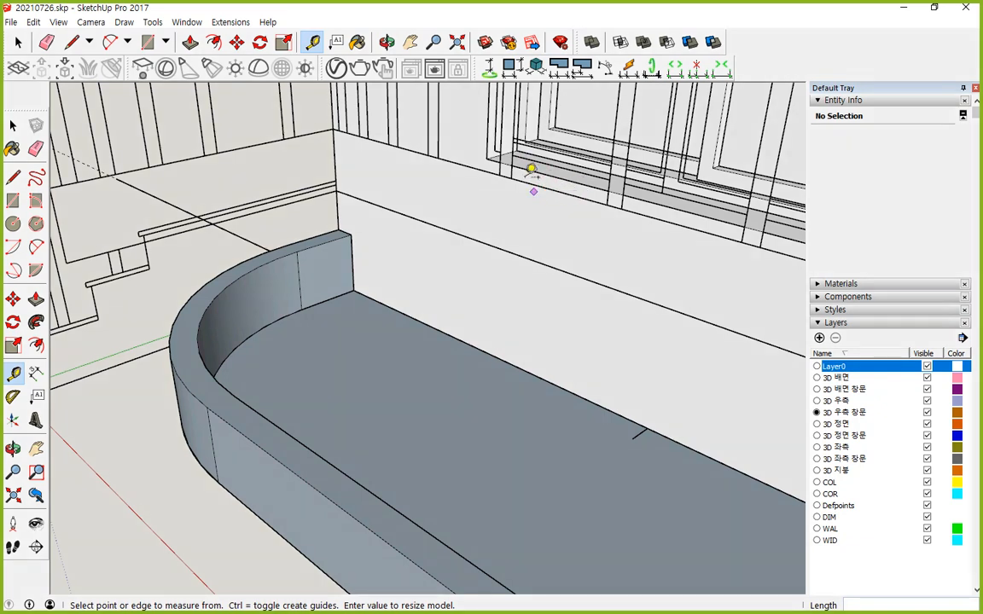
{"action": "left_click", "coordinate": [517, 160]}
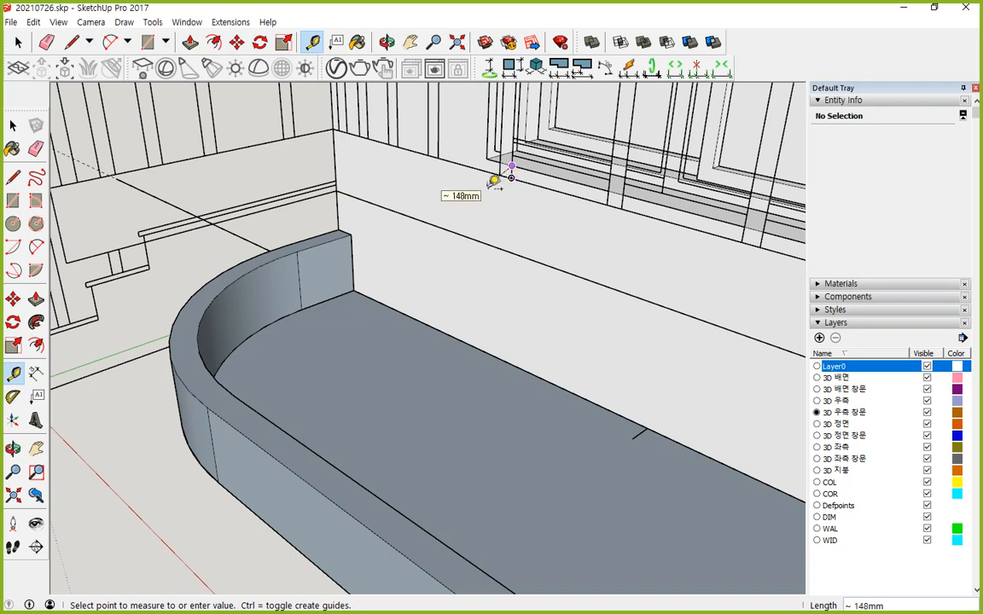
{"action": "left_click", "coordinate": [536, 190]}
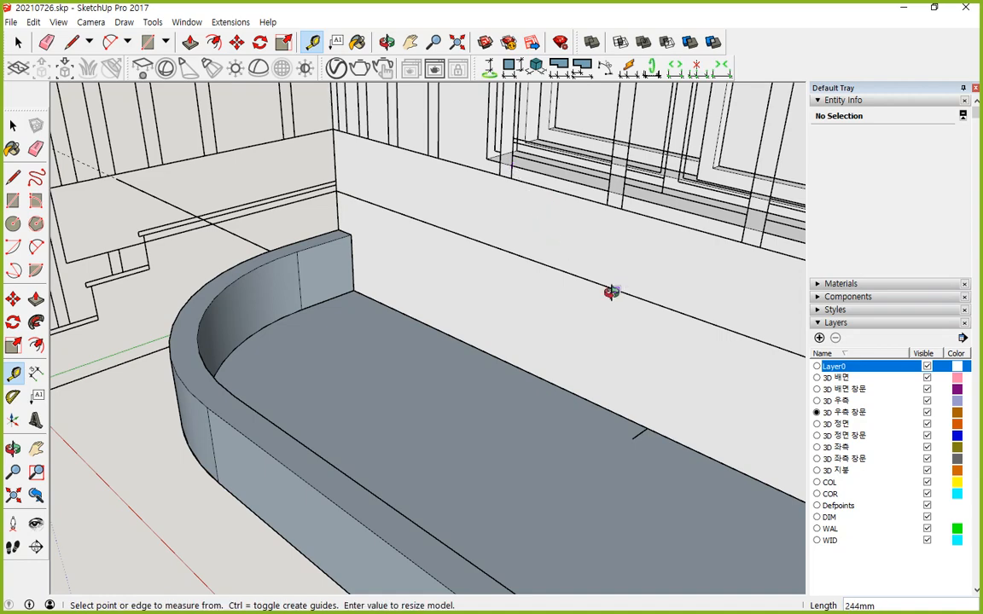
- Circle the window and the wall band below it, link them with a freehand line, and clear the markings
{"action": "middle_click_drag", "start_coordinate": [611, 293], "coordinate": [565, 314]}
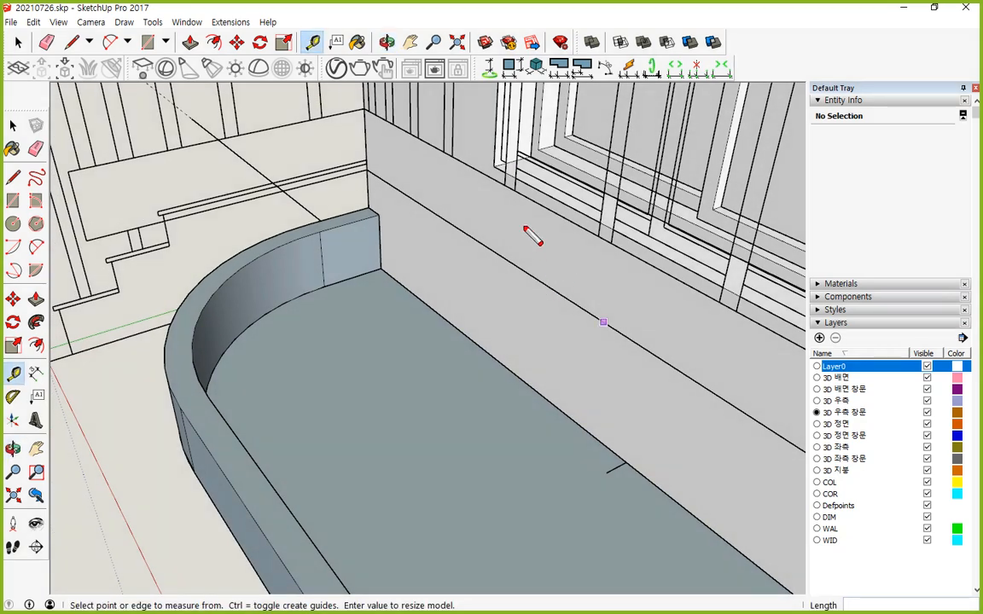
{"action": "mouse_move", "coordinate": [555, 224]}
{"action": "left_mouse_down"}
{"action": "mouse_move", "coordinate": [515, 241]}
{"action": "mouse_move", "coordinate": [540, 245]}
{"action": "mouse_move", "coordinate": [516, 228]}
{"action": "left_mouse_up"}
{"action": "mouse_move", "coordinate": [729, 186]}
{"action": "left_mouse_down"}
{"action": "mouse_move", "coordinate": [772, 188]}
{"action": "mouse_move", "coordinate": [479, 243]}
{"action": "left_mouse_up"}
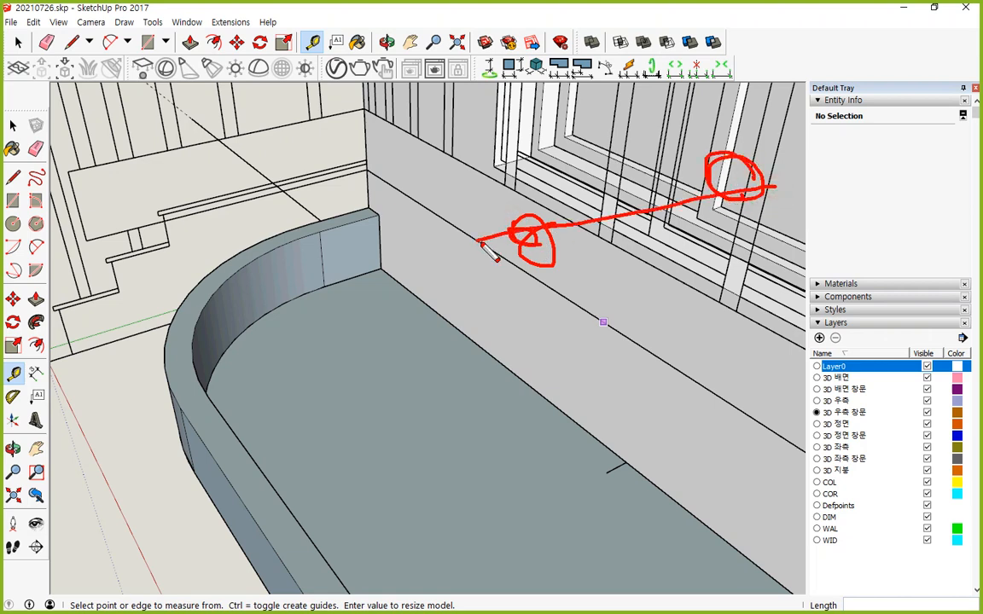
{"action": "key", "text": "Escape"}
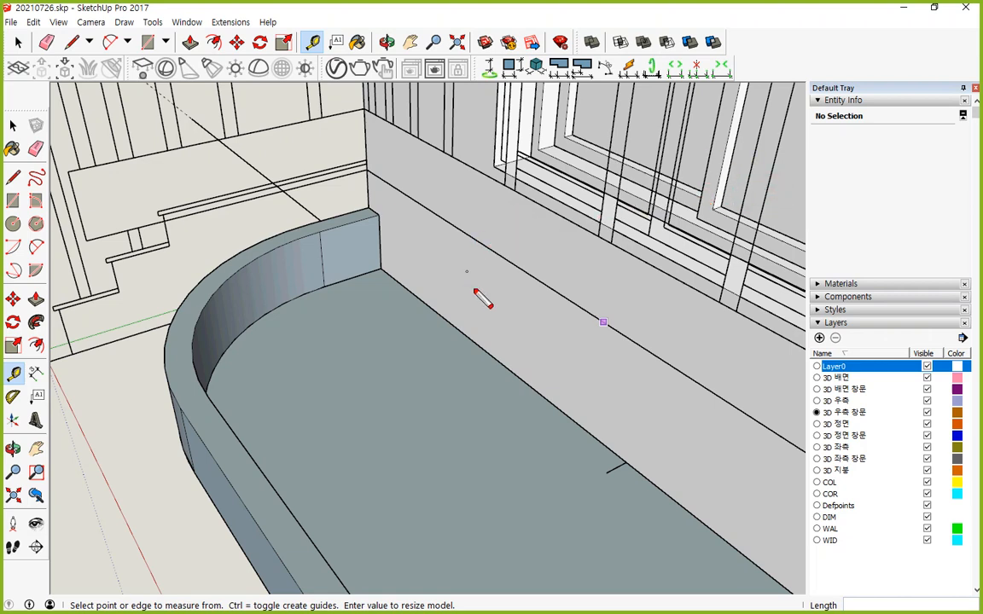
{"action": "left_click", "coordinate": [707, 360]}
- Switch to Notepad and sketch a freehand wall section with floor lines on both sides and a window opening above
{"action": "key", "text": "alt+Tab"}
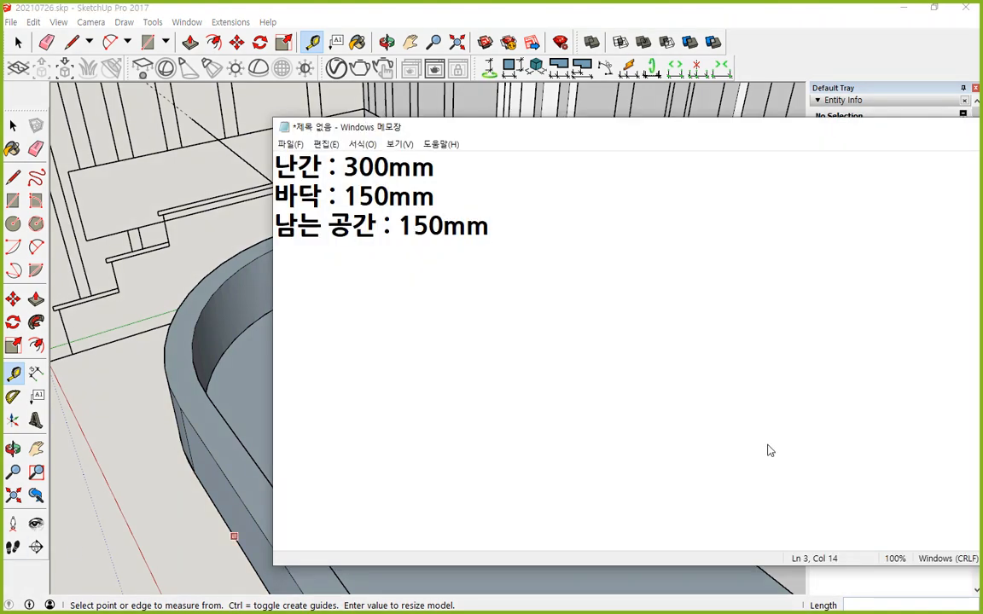
{"action": "key", "text": "ctrl+2"}
{"action": "mouse_move", "coordinate": [888, 381]}
{"action": "left_mouse_down"}
{"action": "mouse_move", "coordinate": [778, 392]}
{"action": "mouse_move", "coordinate": [772, 296]}
{"action": "mouse_move", "coordinate": [689, 286]}
{"action": "mouse_move", "coordinate": [697, 391]}
{"action": "mouse_move", "coordinate": [480, 389]}
{"action": "left_mouse_up"}
{"action": "mouse_move", "coordinate": [692, 151]}
{"action": "left_mouse_down"}
{"action": "mouse_move", "coordinate": [693, 284]}
{"action": "mouse_move", "coordinate": [771, 285]}
{"action": "mouse_move", "coordinate": [756, 147]}
{"action": "left_mouse_up"}
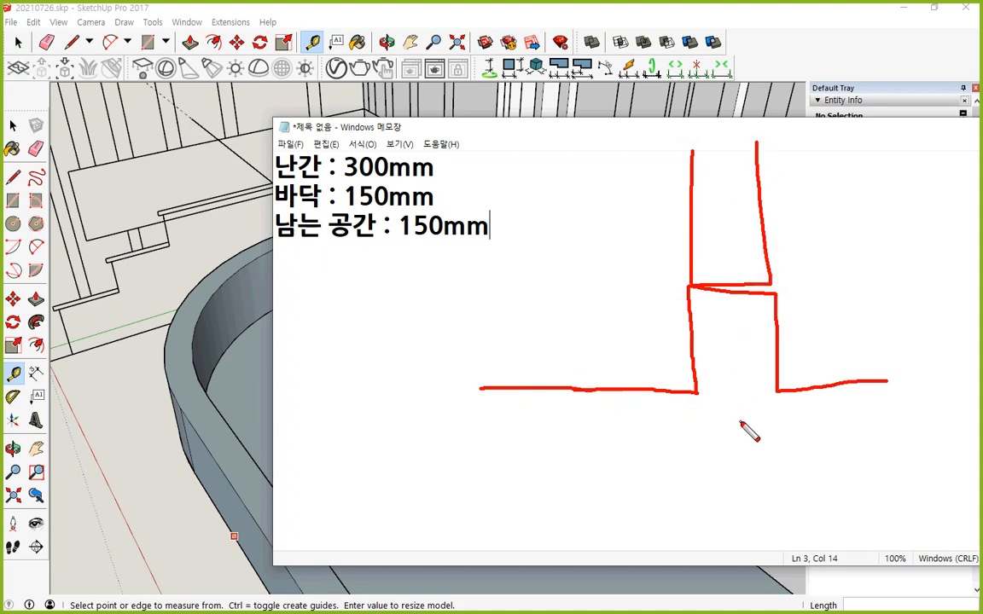
- Mark the height from the floor to the window sill as 150 on both sides of the sketched wall
{"action": "left_click_drag", "start_coordinate": [785, 297], "coordinate": [791, 394]}
{"action": "left_click_drag", "start_coordinate": [836, 312], "coordinate": [839, 344]}
{"action": "mouse_move", "coordinate": [850, 295]}
{"action": "left_mouse_down"}
{"action": "mouse_move", "coordinate": [860, 339]}
{"action": "mouse_move", "coordinate": [874, 310]}
{"action": "left_mouse_up"}
{"action": "left_click_drag", "start_coordinate": [876, 307], "coordinate": [872, 304]}
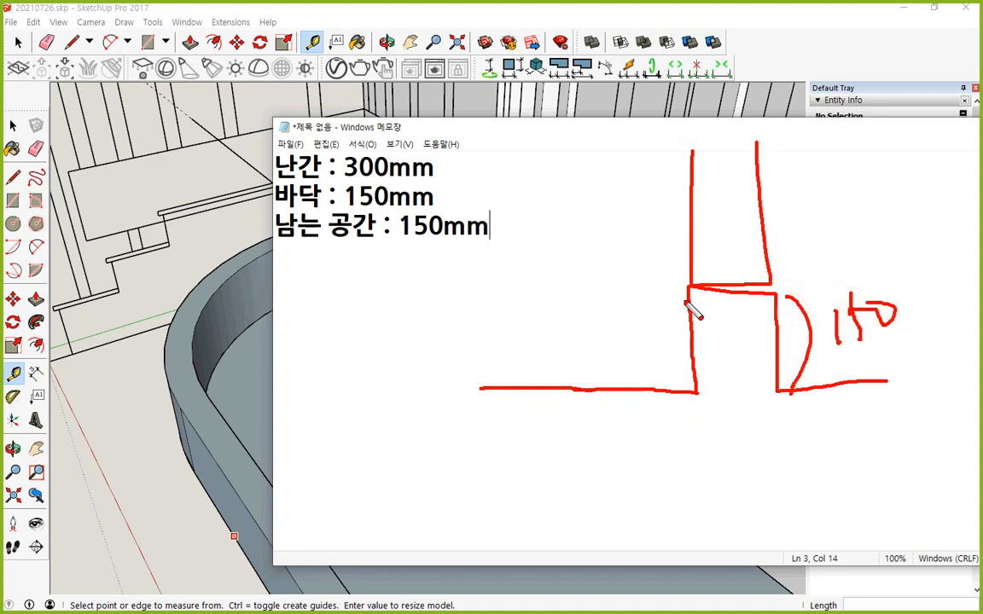
{"action": "left_click_drag", "start_coordinate": [676, 294], "coordinate": [672, 395]}
{"action": "left_click_drag", "start_coordinate": [621, 316], "coordinate": [618, 332]}
{"action": "mouse_move", "coordinate": [636, 295]}
{"action": "left_mouse_down"}
{"action": "mouse_move", "coordinate": [638, 332]}
{"action": "mouse_move", "coordinate": [676, 298]}
{"action": "left_mouse_up"}
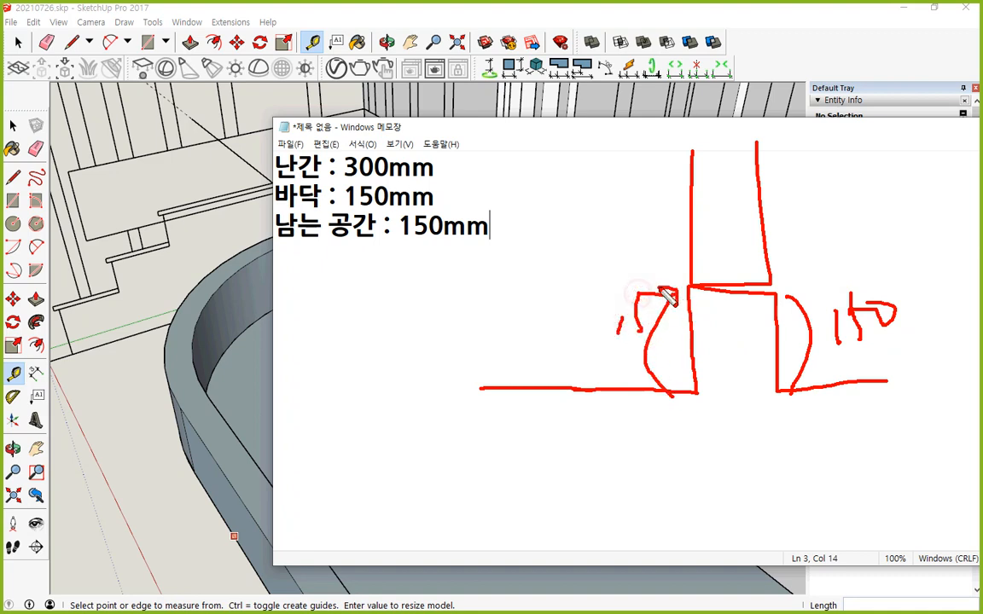
- Extend the section with an outer rim marked 100 and lower walls, and label both floor slabs 150
{"action": "mouse_move", "coordinate": [478, 387]}
{"action": "left_mouse_down"}
{"action": "mouse_move", "coordinate": [494, 352]}
{"action": "mouse_move", "coordinate": [478, 325]}
{"action": "mouse_move", "coordinate": [507, 352]}
{"action": "mouse_move", "coordinate": [541, 343]}
{"action": "mouse_move", "coordinate": [478, 320]}
{"action": "mouse_move", "coordinate": [450, 324]}
{"action": "mouse_move", "coordinate": [475, 463]}
{"action": "mouse_move", "coordinate": [692, 446]}
{"action": "mouse_move", "coordinate": [712, 567]}
{"action": "left_mouse_up"}
{"action": "mouse_move", "coordinate": [913, 450]}
{"action": "left_mouse_down"}
{"action": "mouse_move", "coordinate": [778, 447]}
{"action": "mouse_move", "coordinate": [794, 564]}
{"action": "left_mouse_up"}
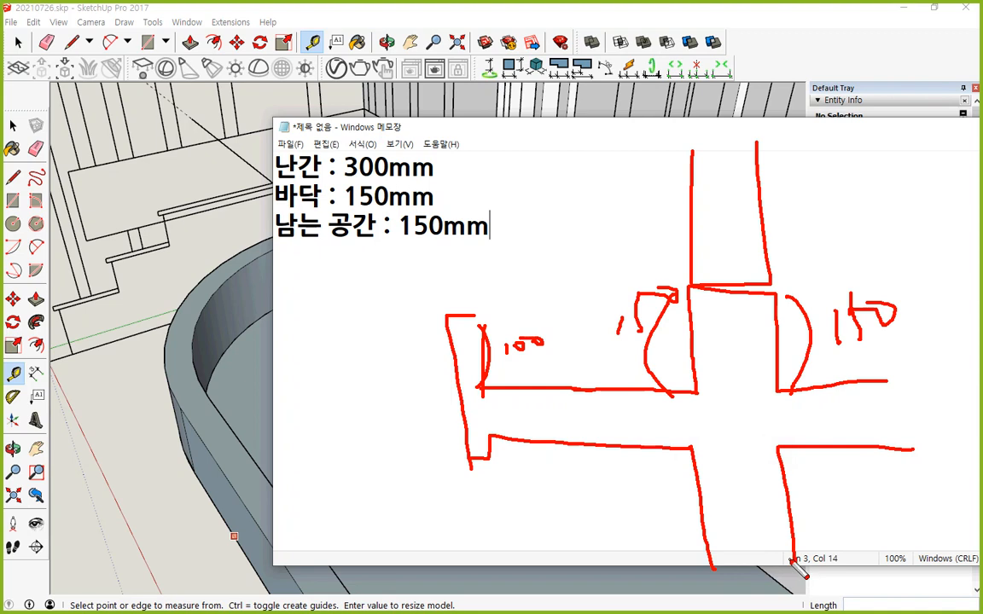
{"action": "left_click_drag", "start_coordinate": [875, 407], "coordinate": [871, 420]}
{"action": "mouse_move", "coordinate": [903, 382]}
{"action": "left_mouse_down"}
{"action": "mouse_move", "coordinate": [892, 426]}
{"action": "mouse_move", "coordinate": [935, 409]}
{"action": "left_mouse_up"}
{"action": "left_click_drag", "start_coordinate": [571, 405], "coordinate": [567, 424]}
{"action": "mouse_move", "coordinate": [599, 404]}
{"action": "left_mouse_down"}
{"action": "mouse_move", "coordinate": [592, 430]}
{"action": "mouse_move", "coordinate": [616, 410]}
{"action": "mouse_move", "coordinate": [619, 419]}
{"action": "left_mouse_up"}
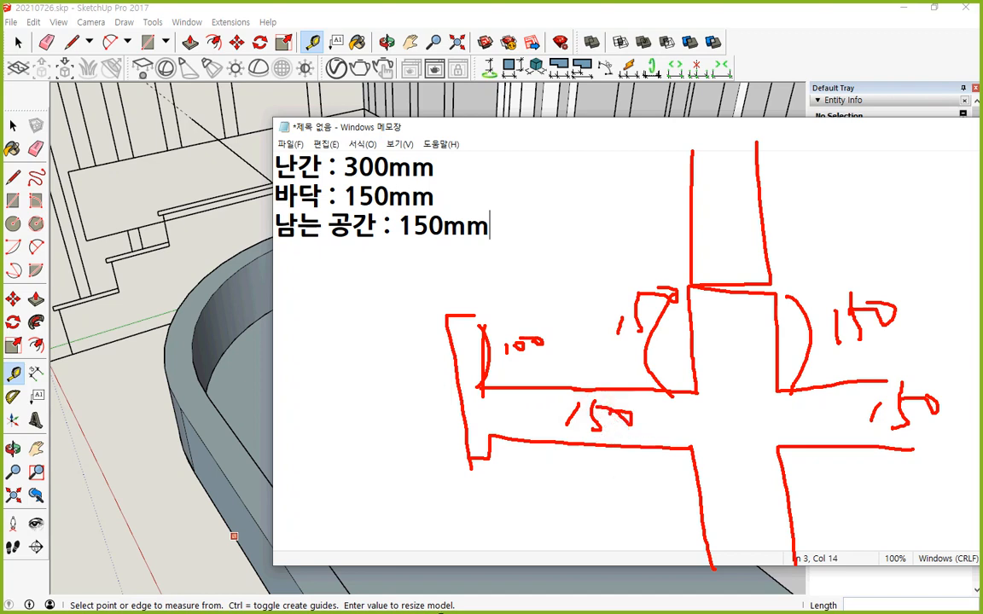
- Draw straight floor lines through the section, and mark the outer rim's height as 300 and its lower projection as 50
{"action": "left_click_drag", "start_coordinate": [492, 438], "coordinate": [929, 441]}
{"action": "left_click_drag", "start_coordinate": [480, 388], "coordinate": [907, 386]}
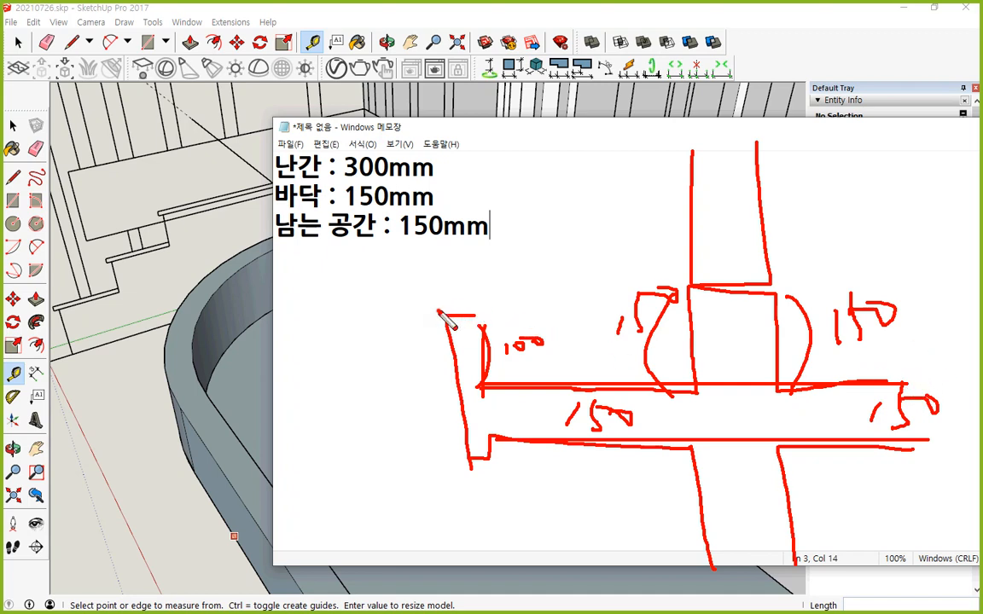
{"action": "left_click_drag", "start_coordinate": [443, 313], "coordinate": [481, 482]}
{"action": "left_click_drag", "start_coordinate": [359, 364], "coordinate": [364, 399]}
{"action": "left_click_drag", "start_coordinate": [395, 363], "coordinate": [410, 367]}
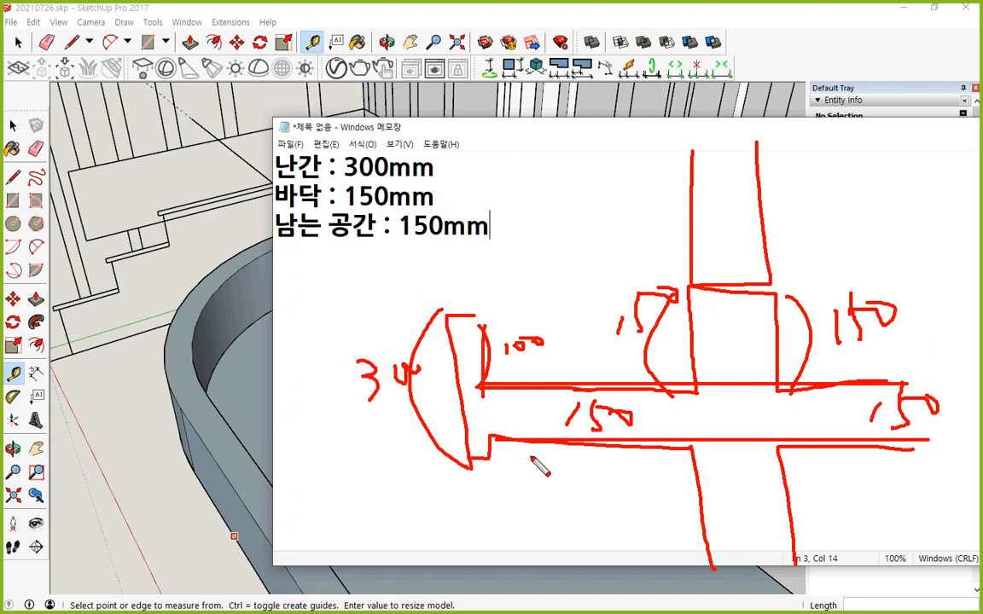
{"action": "mouse_move", "coordinate": [533, 459]}
{"action": "left_mouse_down"}
{"action": "mouse_move", "coordinate": [533, 483]}
{"action": "mouse_move", "coordinate": [563, 458]}
{"action": "left_mouse_up"}
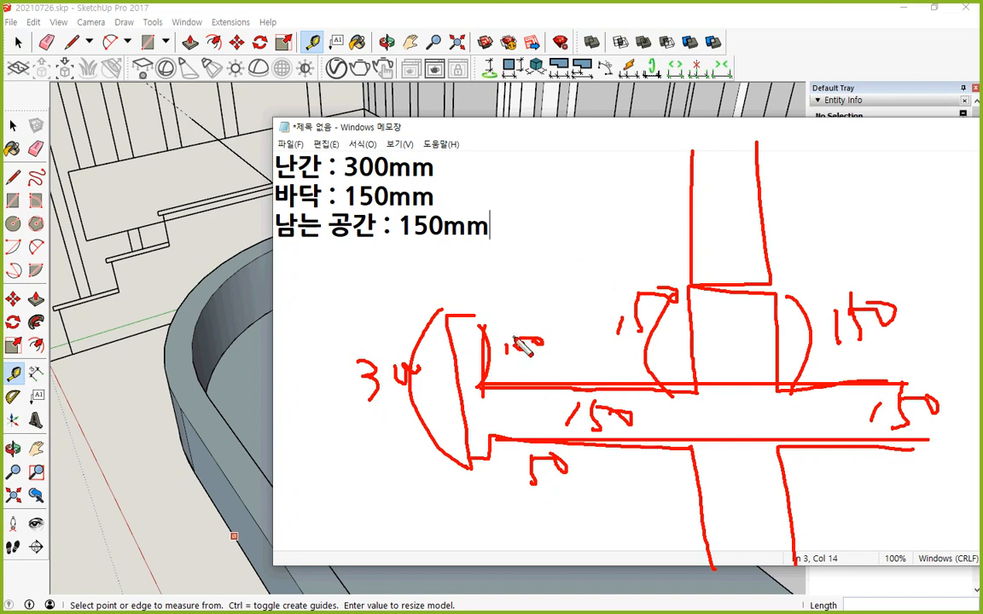
- Redraw the upper wall edges and circle the 150 heights on both sides of the sketched wall, linking them with arcs
{"action": "mouse_move", "coordinate": [902, 378]}
{"action": "left_mouse_down"}
{"action": "mouse_move", "coordinate": [828, 320]}
{"action": "mouse_move", "coordinate": [956, 364]}
{"action": "mouse_move", "coordinate": [908, 290]}
{"action": "mouse_move", "coordinate": [917, 392]}
{"action": "mouse_move", "coordinate": [899, 280]}
{"action": "mouse_move", "coordinate": [826, 322]}
{"action": "mouse_move", "coordinate": [818, 294]}
{"action": "mouse_move", "coordinate": [703, 294]}
{"action": "mouse_move", "coordinate": [694, 152]}
{"action": "left_mouse_up"}
{"action": "left_click_drag", "start_coordinate": [779, 286], "coordinate": [776, 144]}
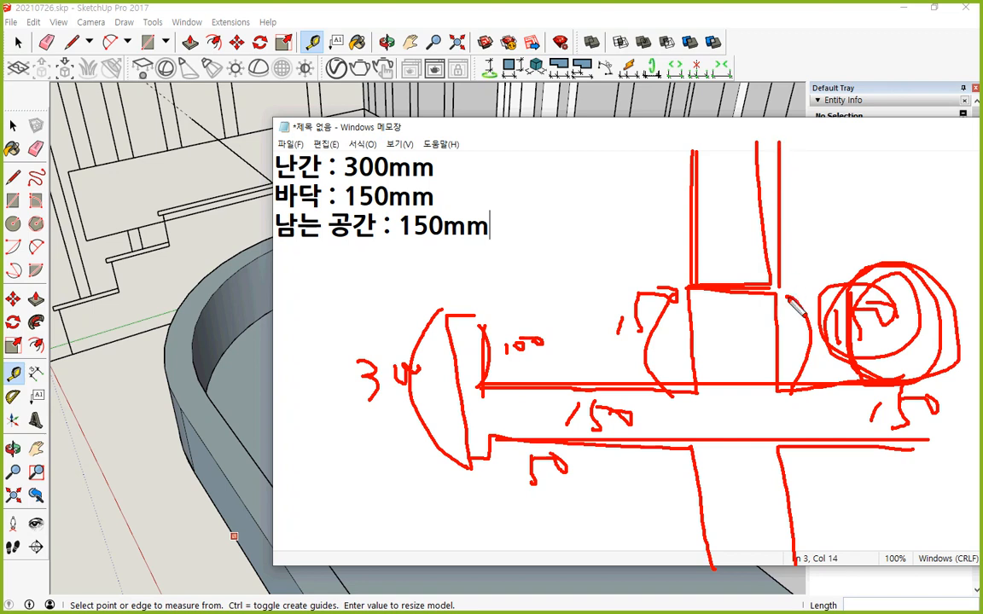
{"action": "mouse_move", "coordinate": [815, 380]}
{"action": "left_mouse_down"}
{"action": "mouse_move", "coordinate": [798, 295]}
{"action": "mouse_move", "coordinate": [721, 262]}
{"action": "mouse_move", "coordinate": [659, 265]}
{"action": "mouse_move", "coordinate": [653, 281]}
{"action": "left_mouse_up"}
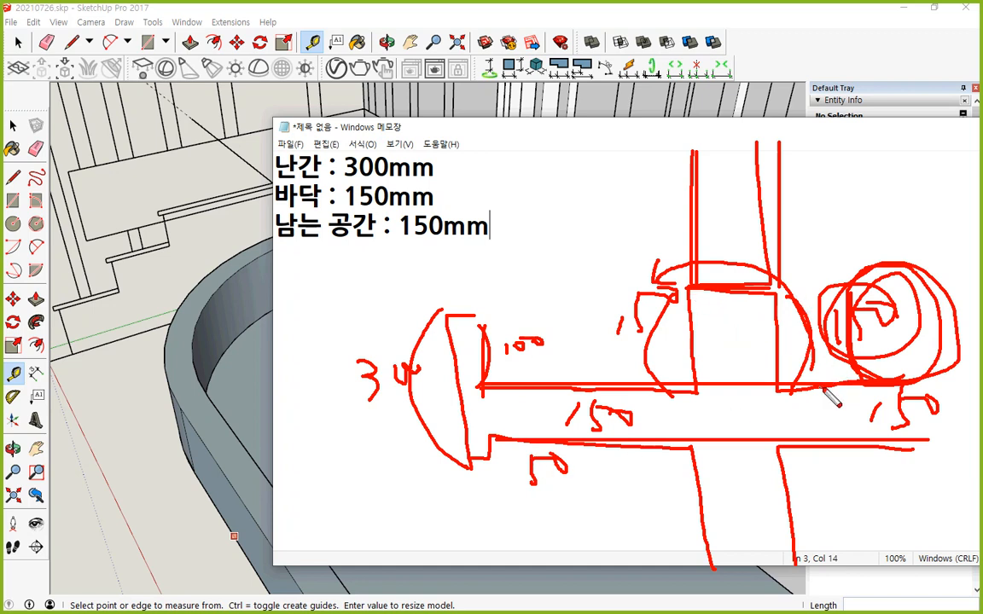
{"action": "mouse_move", "coordinate": [824, 389]}
{"action": "left_mouse_down"}
{"action": "mouse_move", "coordinate": [679, 249]}
{"action": "mouse_move", "coordinate": [634, 372]}
{"action": "left_mouse_up"}
{"action": "mouse_move", "coordinate": [917, 353]}
{"action": "left_mouse_down"}
{"action": "mouse_move", "coordinate": [860, 279]}
{"action": "mouse_move", "coordinate": [901, 373]}
{"action": "left_mouse_up"}
{"action": "mouse_move", "coordinate": [647, 372]}
{"action": "left_mouse_down"}
{"action": "mouse_move", "coordinate": [600, 287]}
{"action": "mouse_move", "coordinate": [655, 367]}
{"action": "left_mouse_up"}
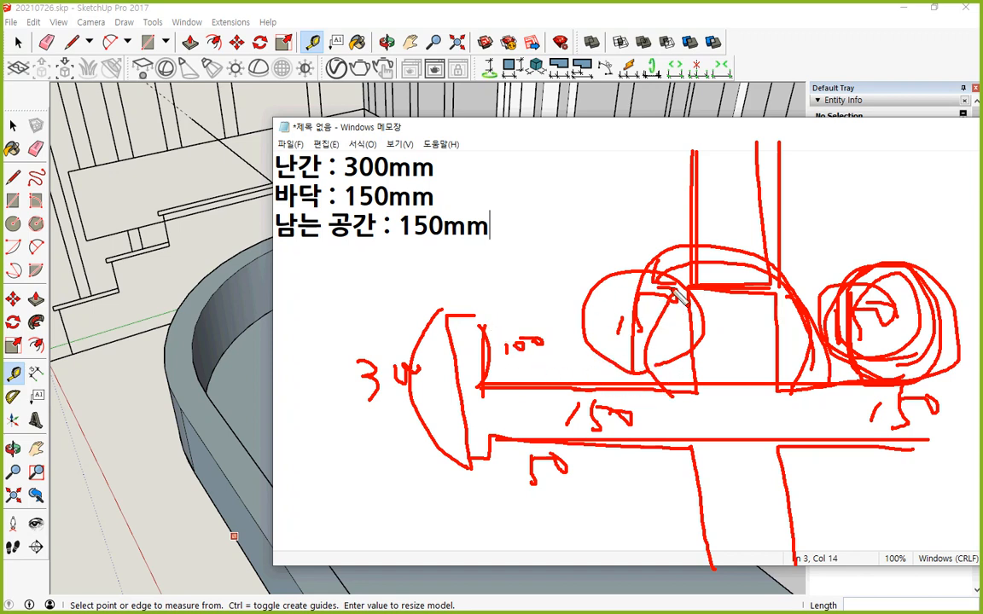
- Replace the 150 height on the rim side of the sketch with 200, and return to SketchUp with the markings cleared
{"action": "mouse_move", "coordinate": [672, 288]}
{"action": "left_mouse_down"}
{"action": "mouse_move", "coordinate": [673, 301]}
{"action": "mouse_move", "coordinate": [616, 335]}
{"action": "left_mouse_up"}
{"action": "mouse_move", "coordinate": [572, 247]}
{"action": "left_mouse_down"}
{"action": "mouse_move", "coordinate": [600, 264]}
{"action": "mouse_move", "coordinate": [639, 232]}
{"action": "left_mouse_up"}
{"action": "left_click_drag", "start_coordinate": [658, 227], "coordinate": [658, 228]}
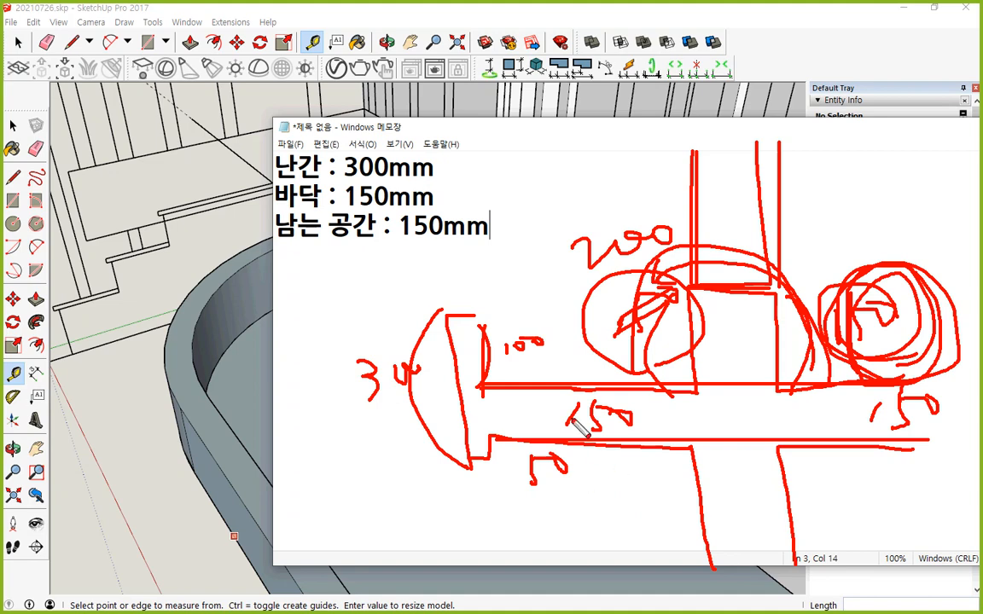
{"action": "key", "text": "Escape"}
{"action": "left_click", "coordinate": [307, 13]}
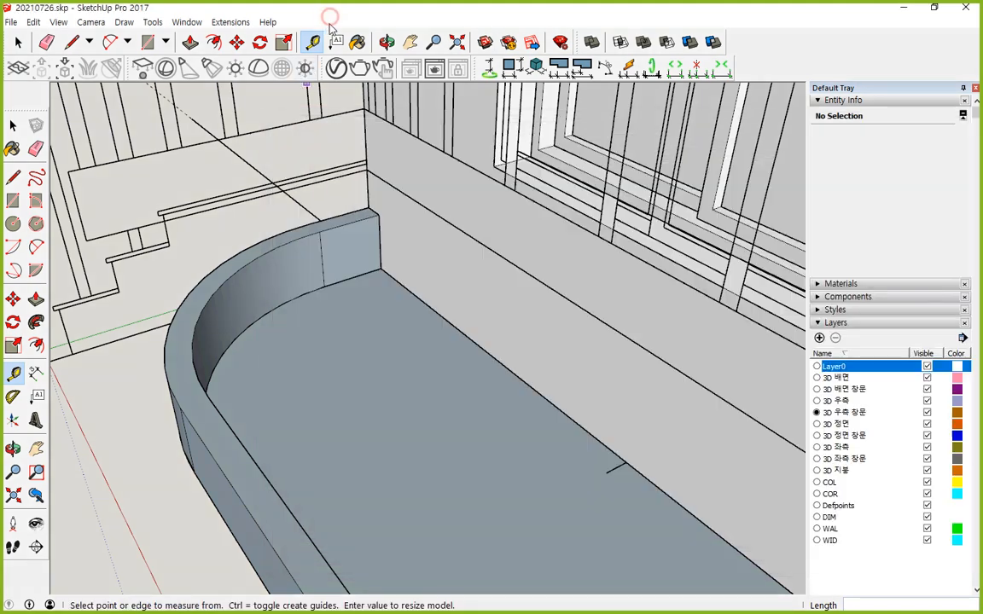
- Try to raise the floor inside the rim with a 150 mm Push/Pull and to push the rim's underside
{"action": "key", "text": "p"}
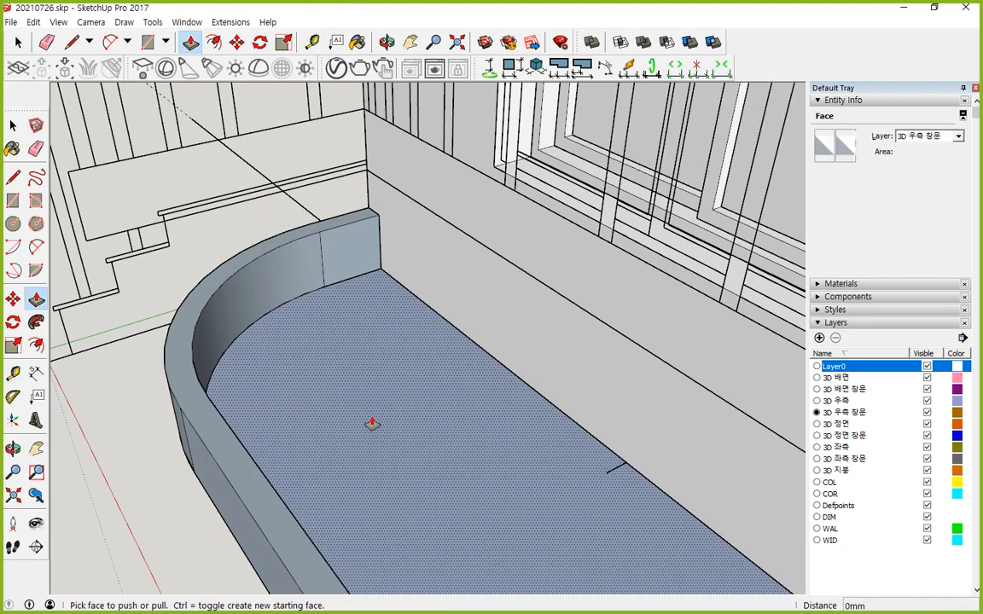
{"action": "left_click", "coordinate": [341, 384]}
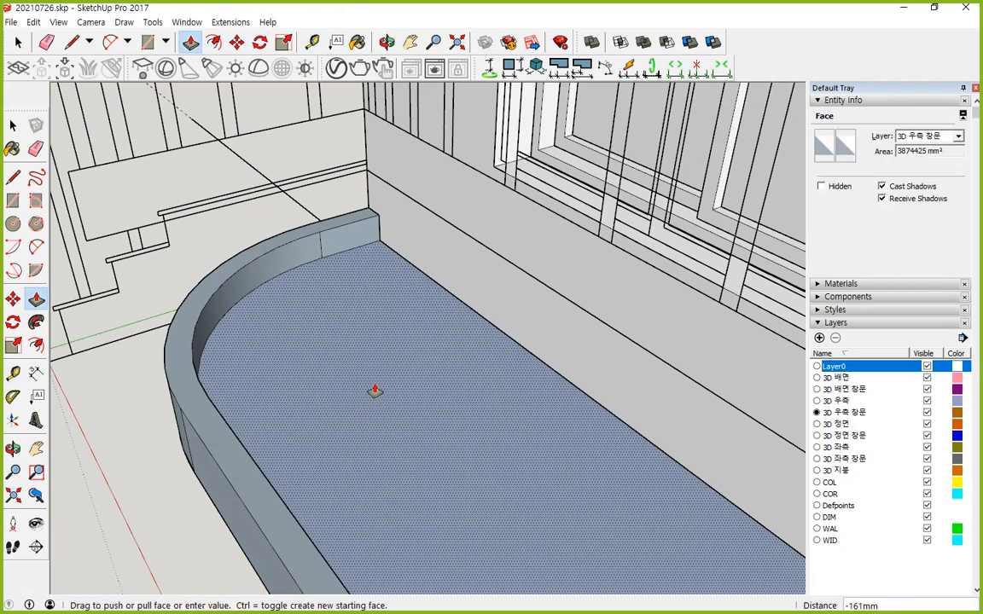
{"action": "left_click", "coordinate": [374, 391]}
{"action": "middle_click_drag", "start_coordinate": [371, 391], "coordinate": [351, 377]}
{"action": "left_click", "coordinate": [351, 377]}
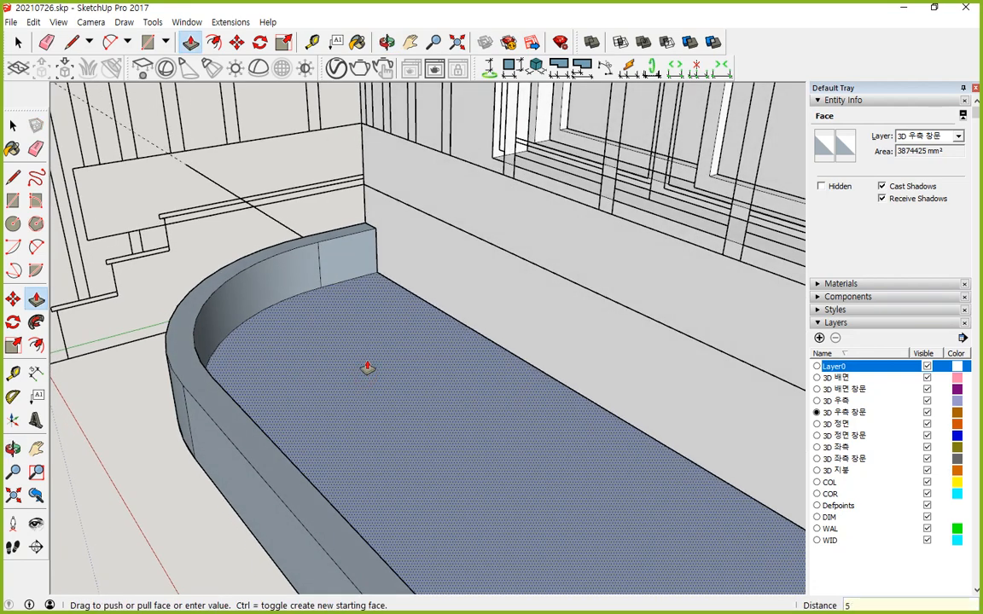
{"action": "key", "text": "Return"}
{"action": "left_click", "coordinate": [371, 372]}
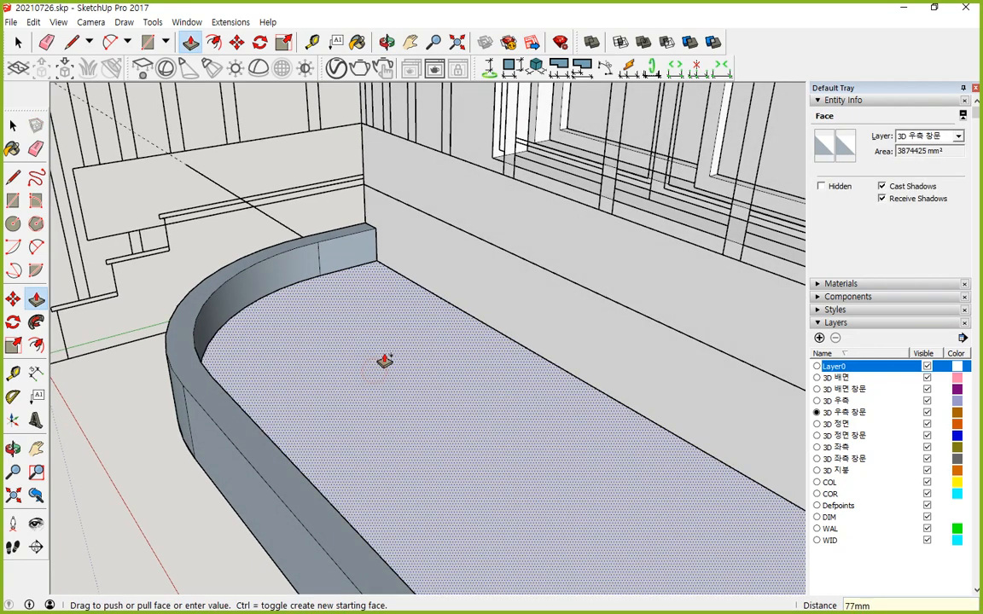
{"action": "key", "text": "Return"}
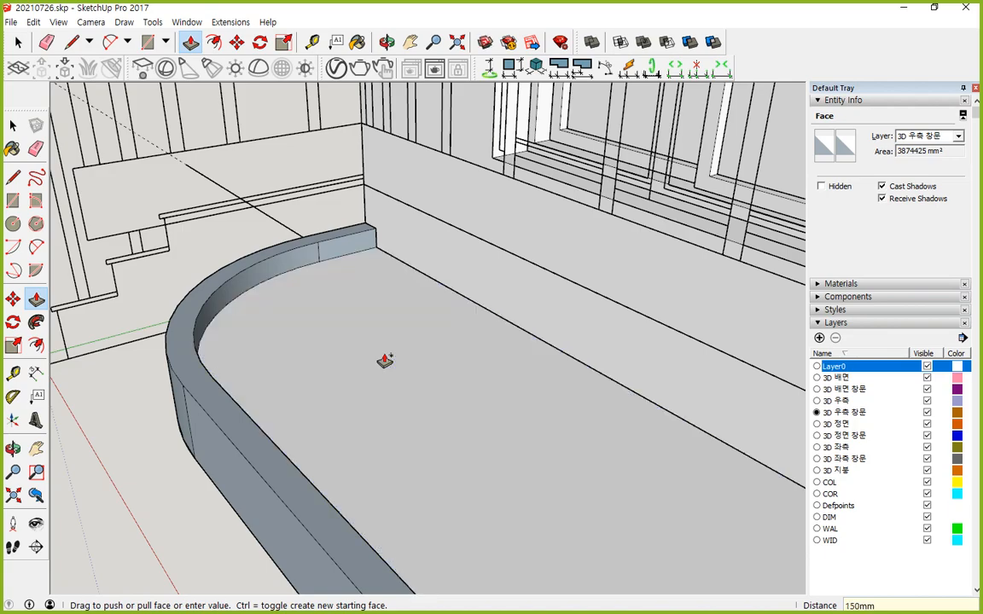
{"action": "middle_click_drag", "start_coordinate": [285, 445], "coordinate": [204, 243]}
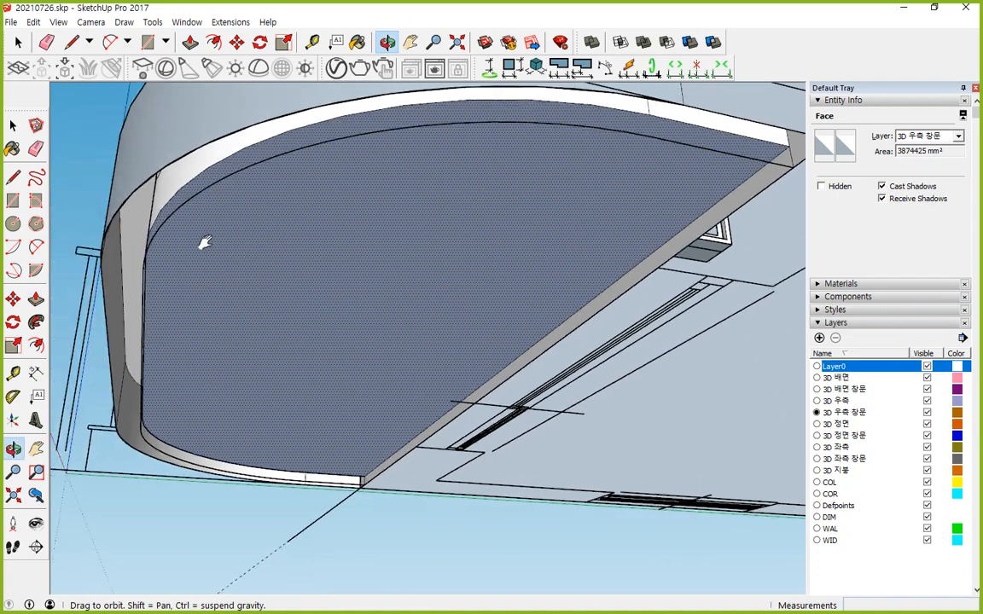
{"action": "left_click", "coordinate": [132, 257]}
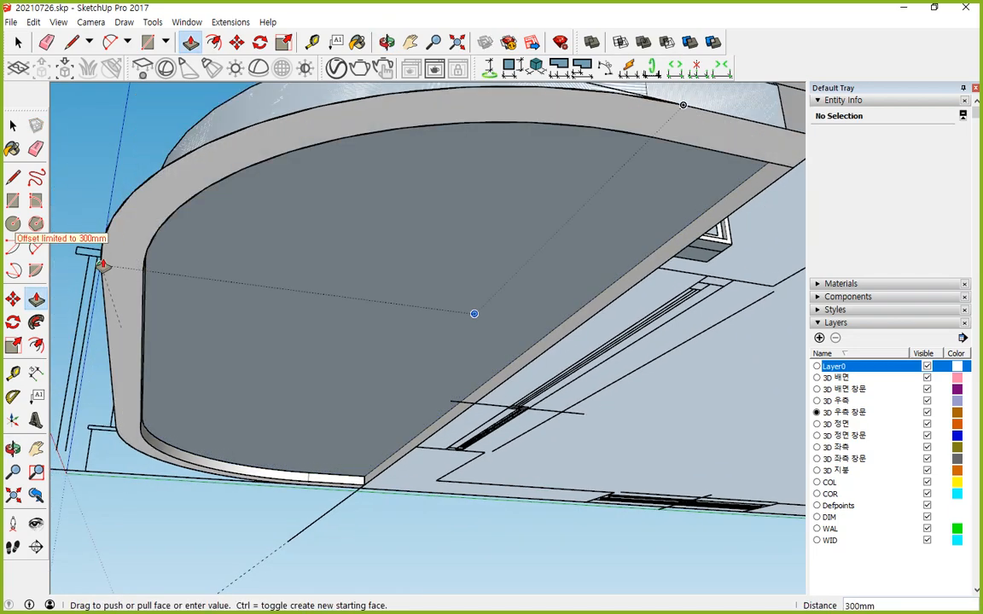
{"action": "left_click", "coordinate": [123, 213]}
{"action": "middle_click_drag", "start_coordinate": [123, 213], "coordinate": [259, 453]}
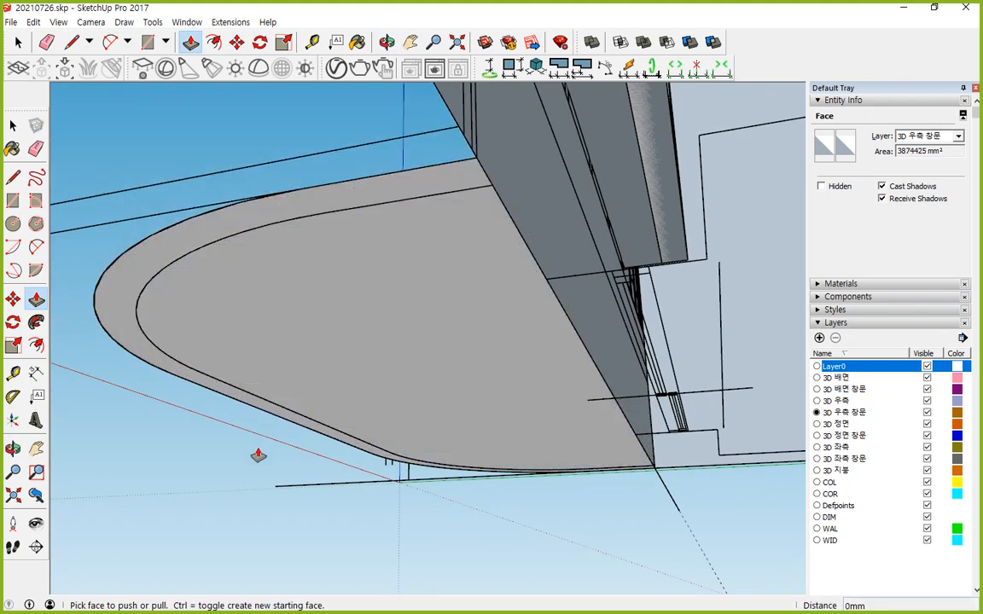
- Extrude the curved rim face 300 mm with Push/Pull
{"action": "left_click_drag", "start_coordinate": [127, 340], "coordinate": [129, 251]}
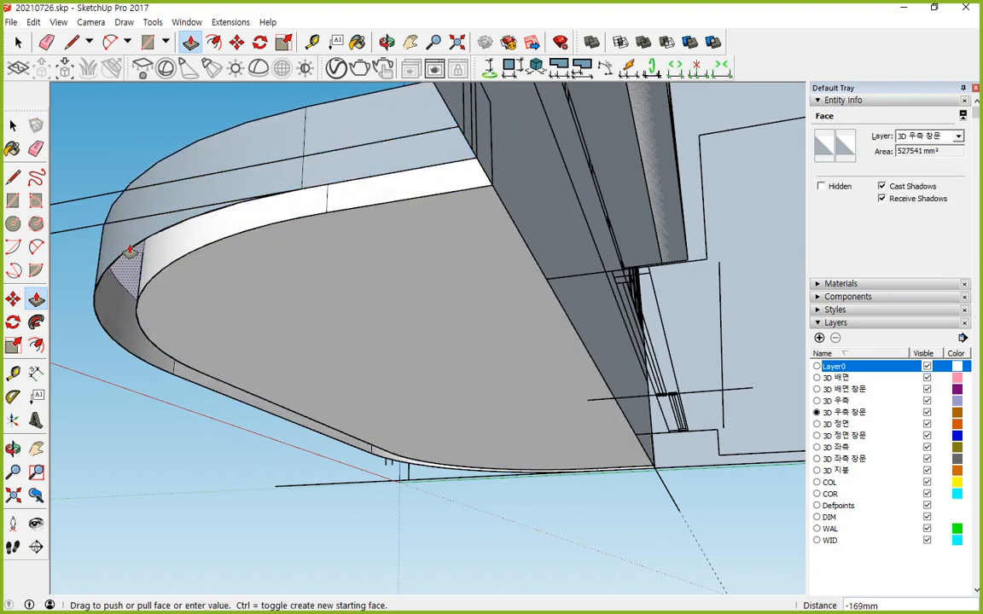
{"action": "middle_click_drag", "start_coordinate": [129, 251], "coordinate": [235, 331]}
{"action": "type", "text": "3"}
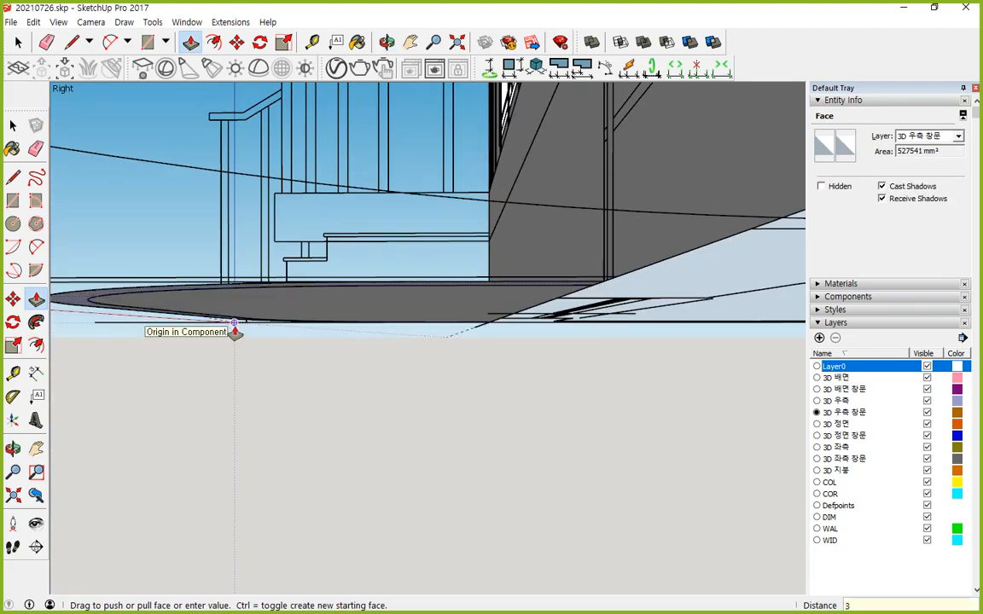
{"action": "type", "text": "00"}
{"action": "key", "text": "Return"}
{"action": "middle_click_drag", "start_coordinate": [181, 255], "coordinate": [99, 448]}
{"action": "left_click_drag", "start_coordinate": [99, 448], "coordinate": [123, 360]}
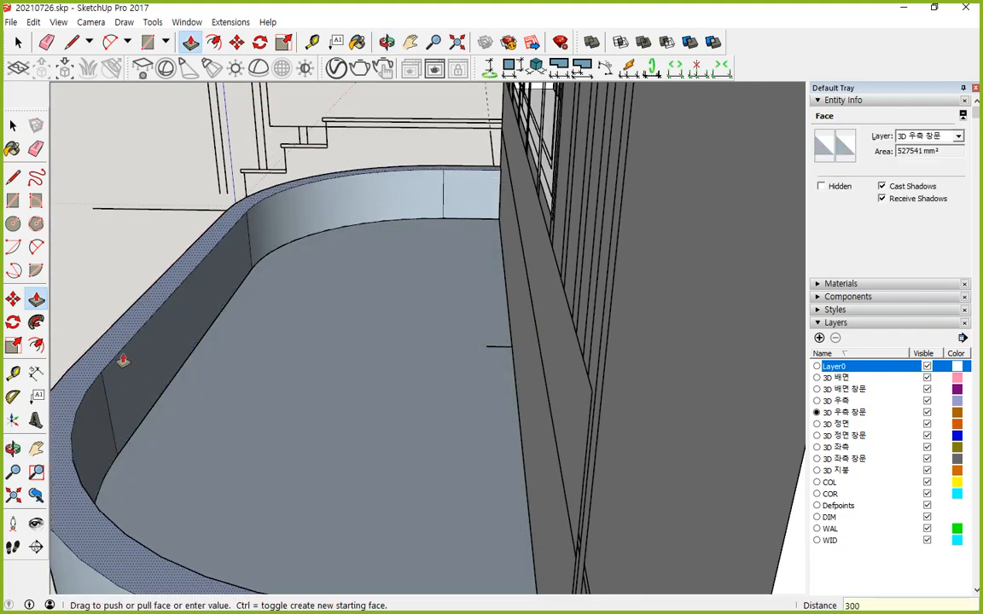
{"action": "type", "text": "300"}
{"action": "key", "text": "Return"}
- Close the rim's open underside by drawing a line across its 100 mm width, and erase the helper line
{"action": "middle_click_drag", "start_coordinate": [125, 357], "coordinate": [288, 331]}
{"action": "key", "text": "l"}
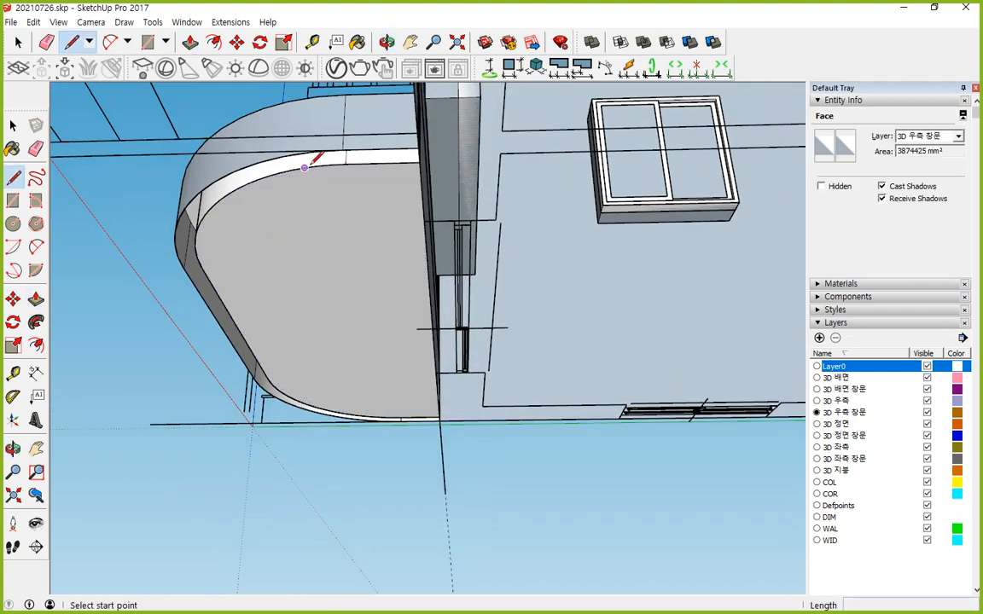
{"action": "left_click", "coordinate": [342, 151]}
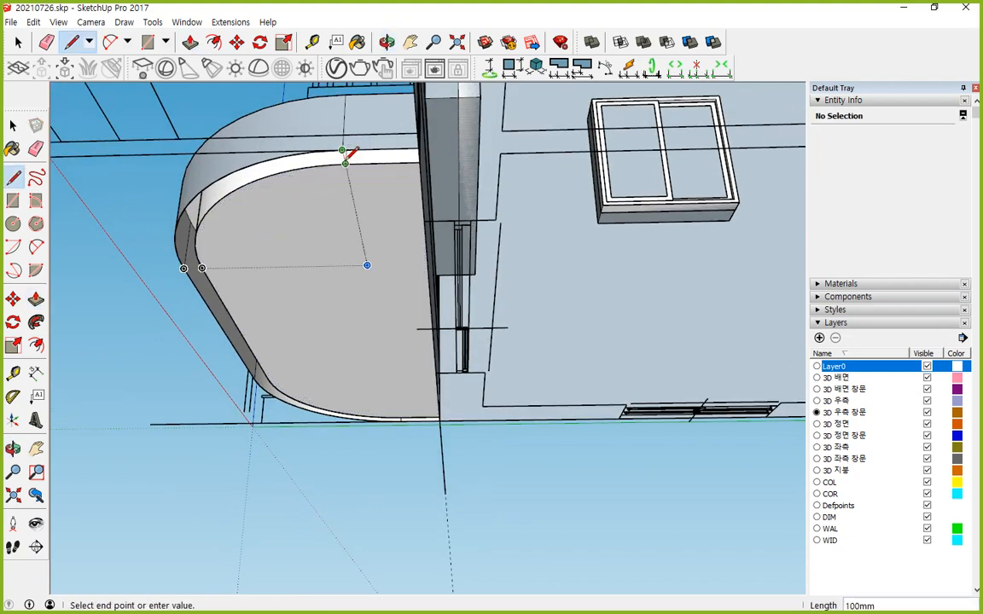
{"action": "left_click", "coordinate": [346, 162]}
{"action": "key", "text": "e"}
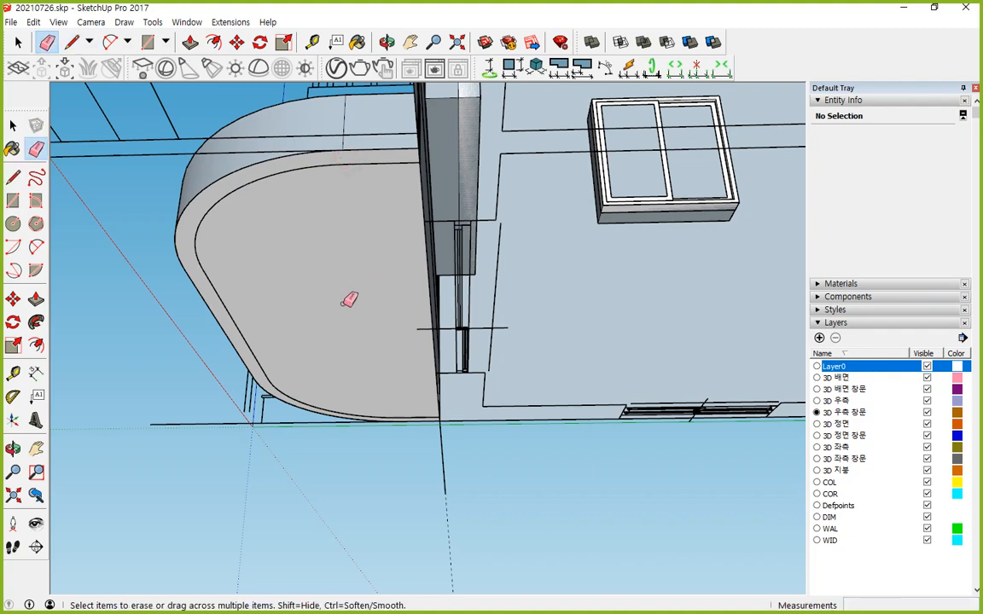
- Raise the floor face inside the rim by 50 mm and delete the face left at the base
{"action": "middle_click_drag", "start_coordinate": [304, 186], "coordinate": [366, 417]}
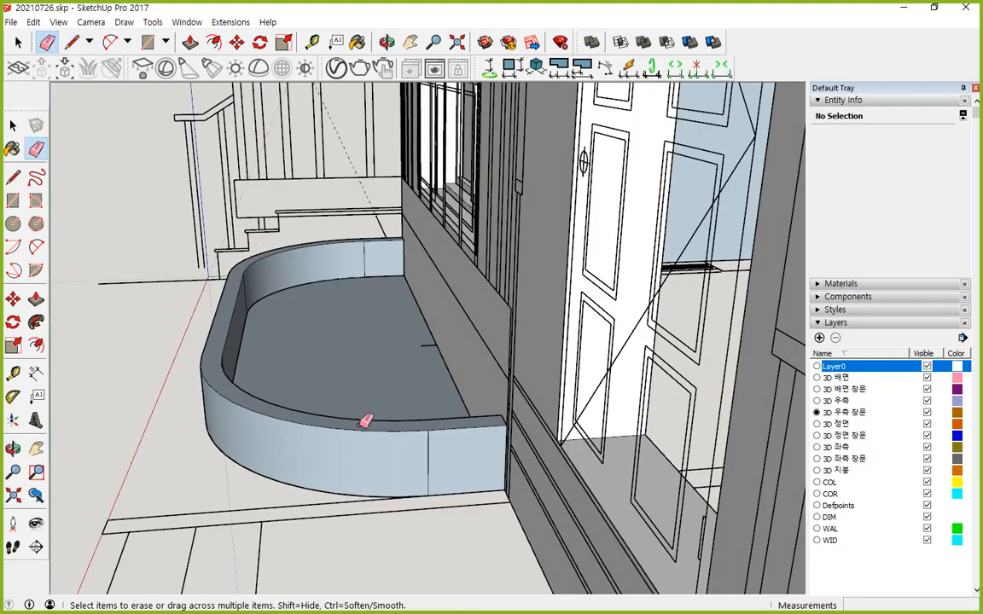
{"action": "key", "text": "p"}
{"action": "left_click", "coordinate": [359, 361]}
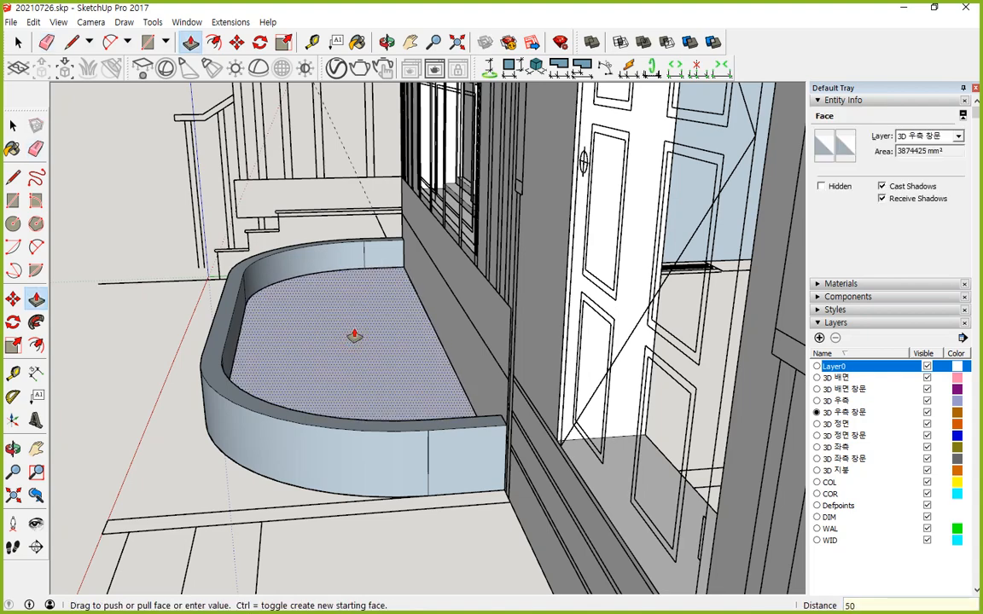
{"action": "key", "text": "Return"}
{"action": "mouse_move", "coordinate": [346, 346]}
{"action": "middle_mouse_down"}
{"action": "mouse_move", "coordinate": [324, 171]}
{"action": "mouse_move", "coordinate": [348, 327]}
{"action": "middle_mouse_up"}
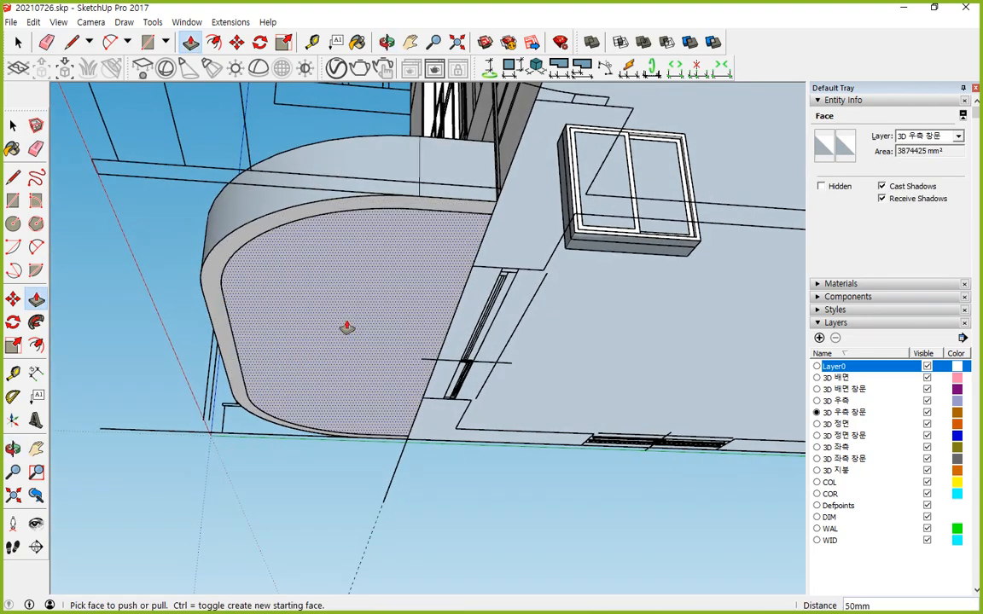
{"action": "key", "text": "space"}
{"action": "key", "text": "Delete"}
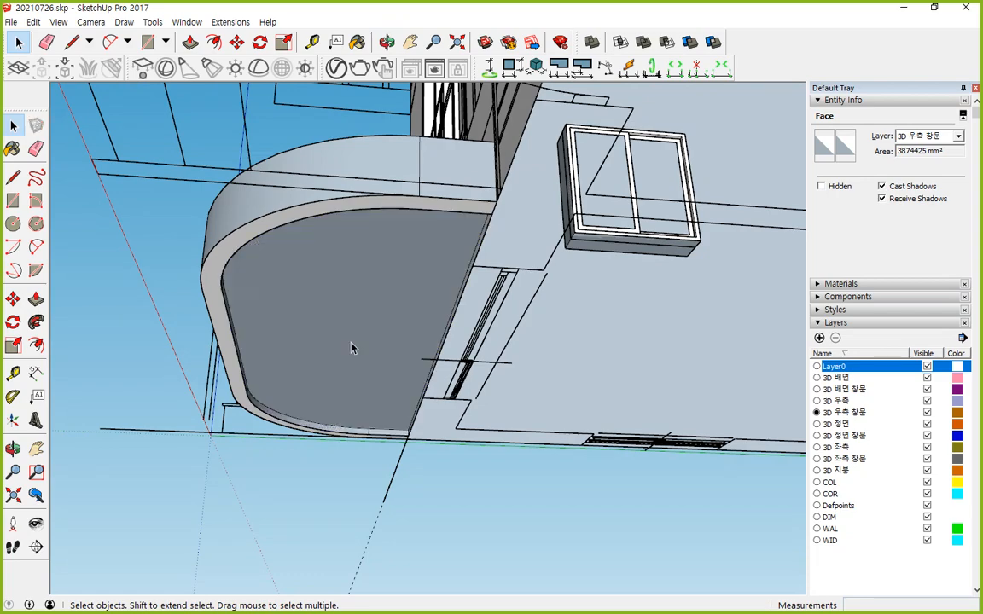
- Extrude the raised floor face 150 mm inside the rim to form the slab
{"action": "middle_click_drag", "start_coordinate": [352, 346], "coordinate": [226, 345]}
{"action": "scroll", "coordinate": [227, 352], "scroll_direction": "up", "scroll_amount": 3}
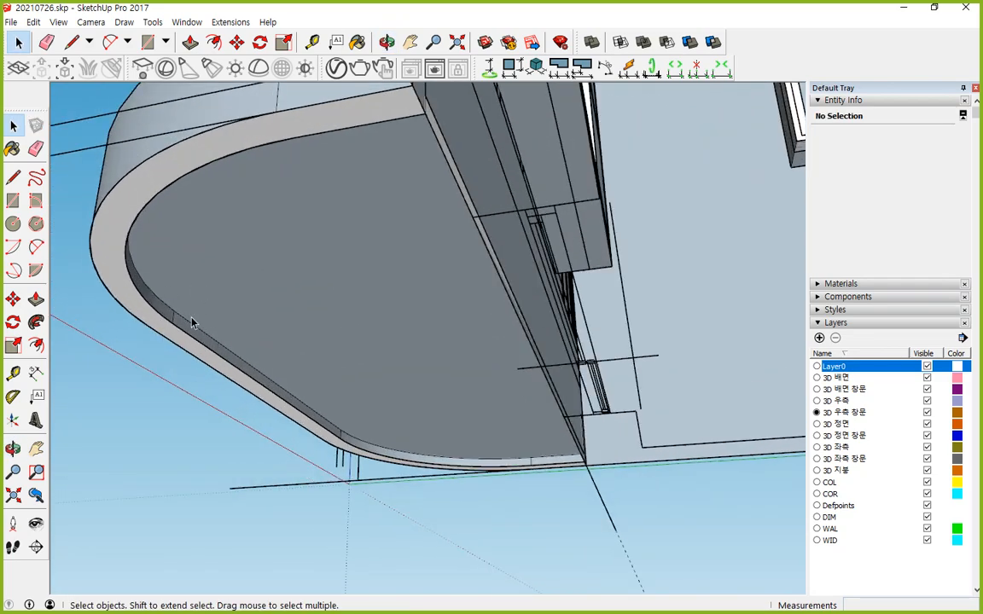
{"action": "middle_click_drag", "start_coordinate": [168, 182], "coordinate": [284, 253]}
{"action": "scroll", "coordinate": [274, 234], "scroll_direction": "down", "scroll_amount": 5}
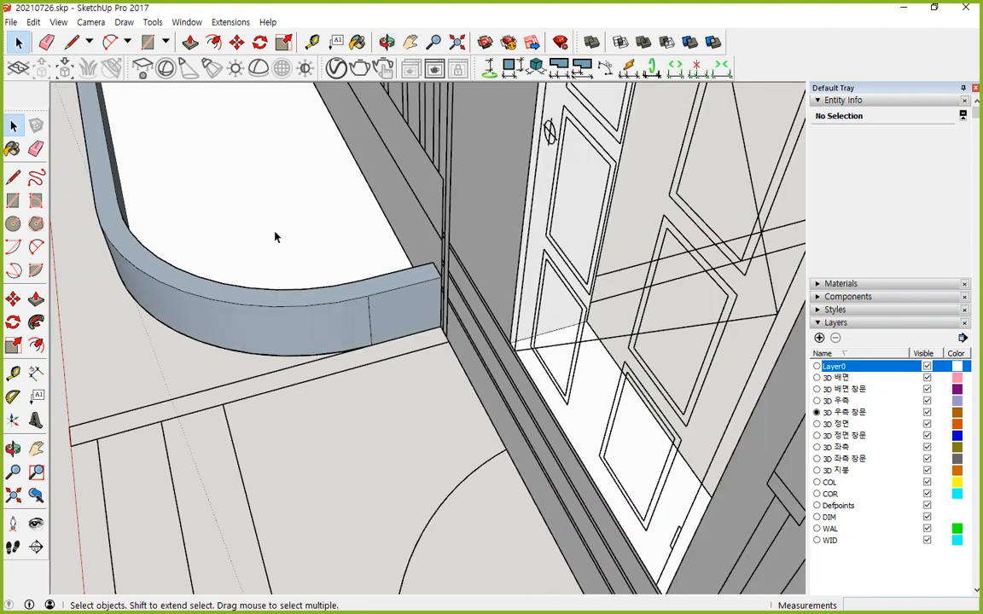
{"action": "key", "text": "p"}
{"action": "left_click_drag", "start_coordinate": [242, 198], "coordinate": [246, 170]}
{"action": "middle_click_drag", "start_coordinate": [253, 388], "coordinate": [232, 388]}
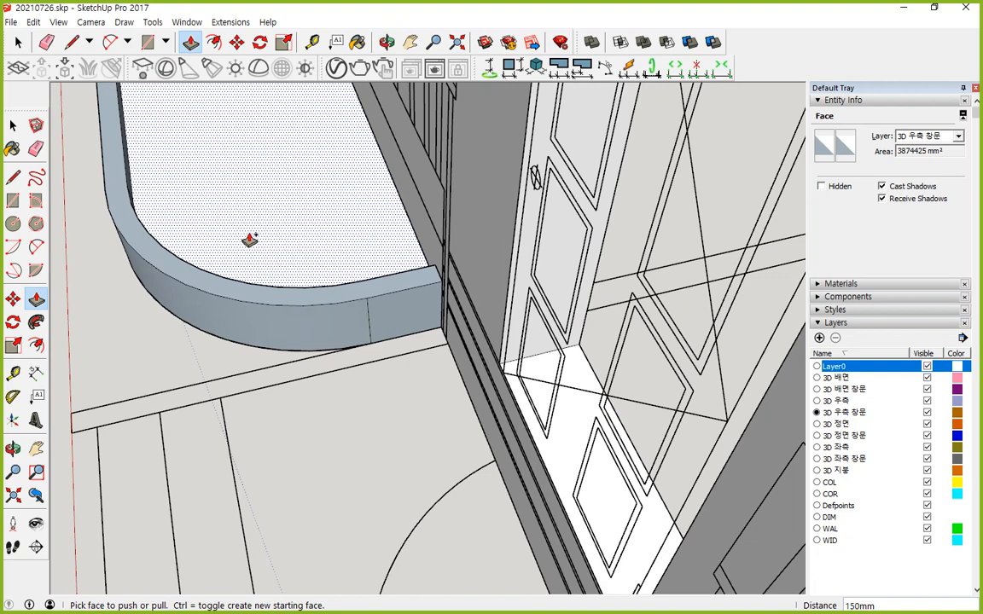
- Select all connected geometry of the rim and slab, reverse its faces, and check the underside
{"action": "key", "text": "space"}
{"action": "triple_click", "coordinate": [238, 218]}
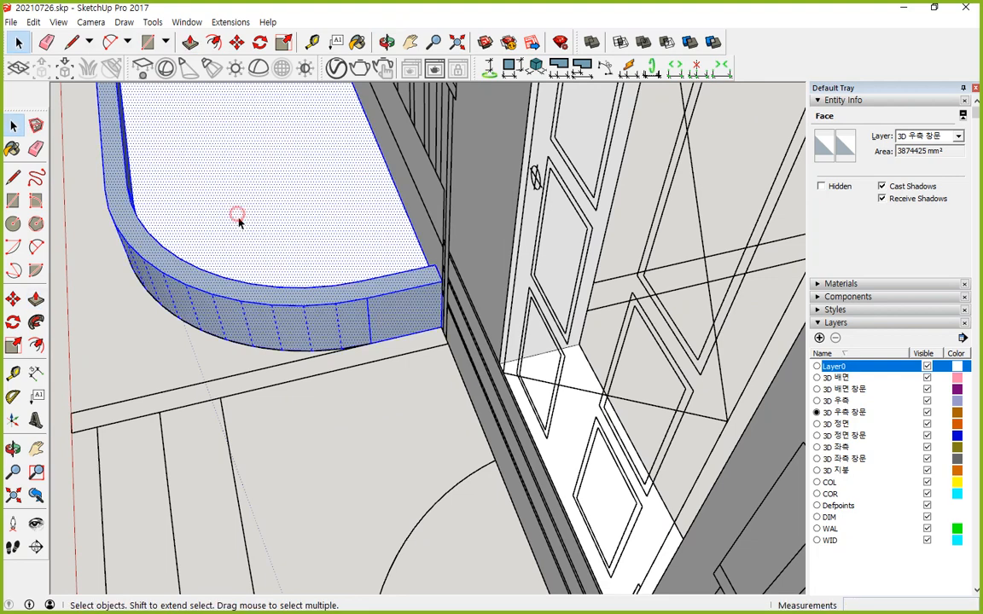
{"action": "middle_click_drag", "start_coordinate": [226, 350], "coordinate": [296, 533]}
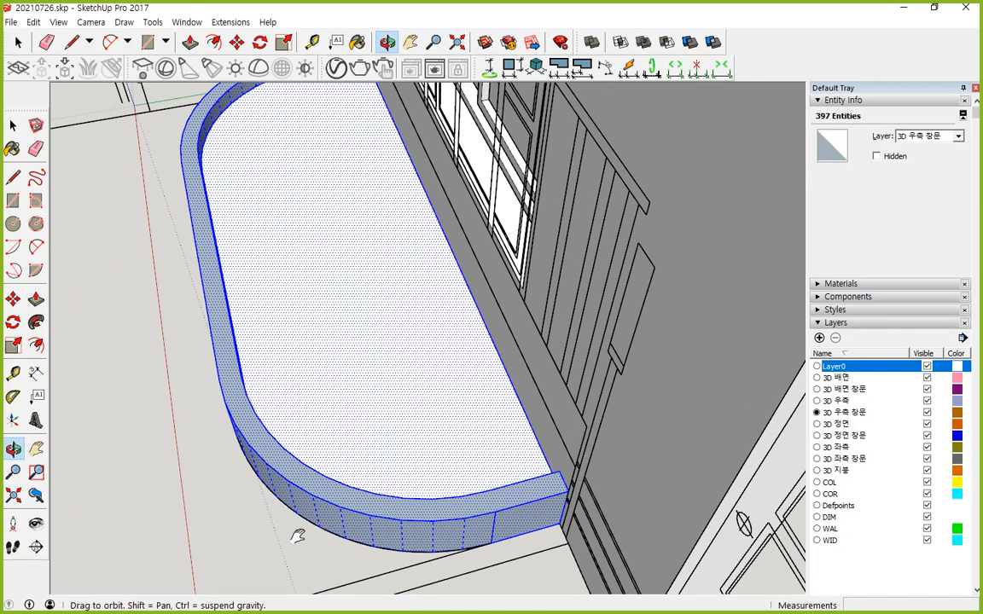
{"action": "right_click", "coordinate": [309, 435]}
{"action": "left_click", "coordinate": [369, 292]}
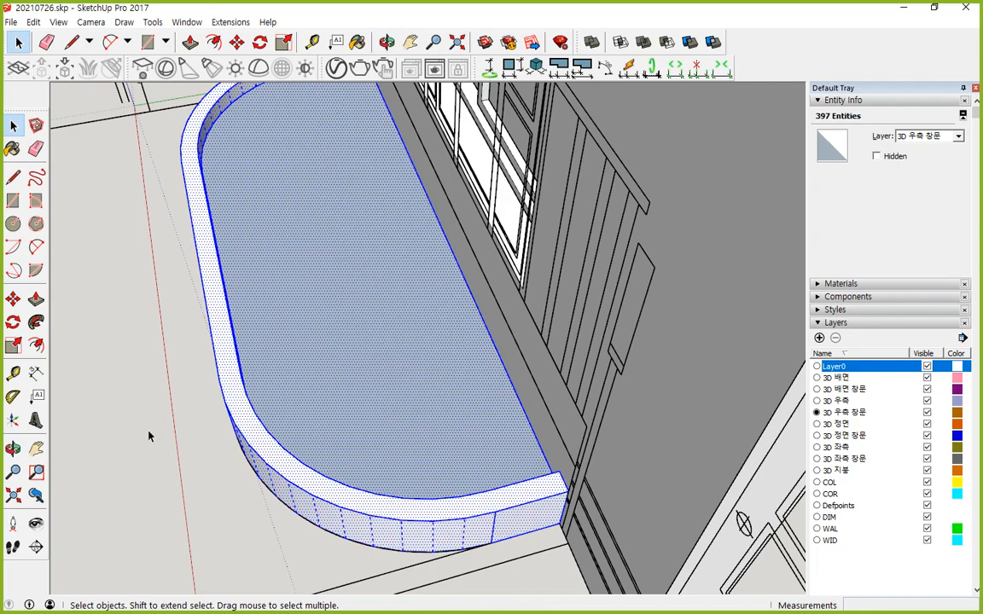
{"action": "left_click", "coordinate": [133, 388]}
{"action": "left_click", "coordinate": [358, 337]}
{"action": "middle_click_drag", "start_coordinate": [349, 326], "coordinate": [257, 294]}
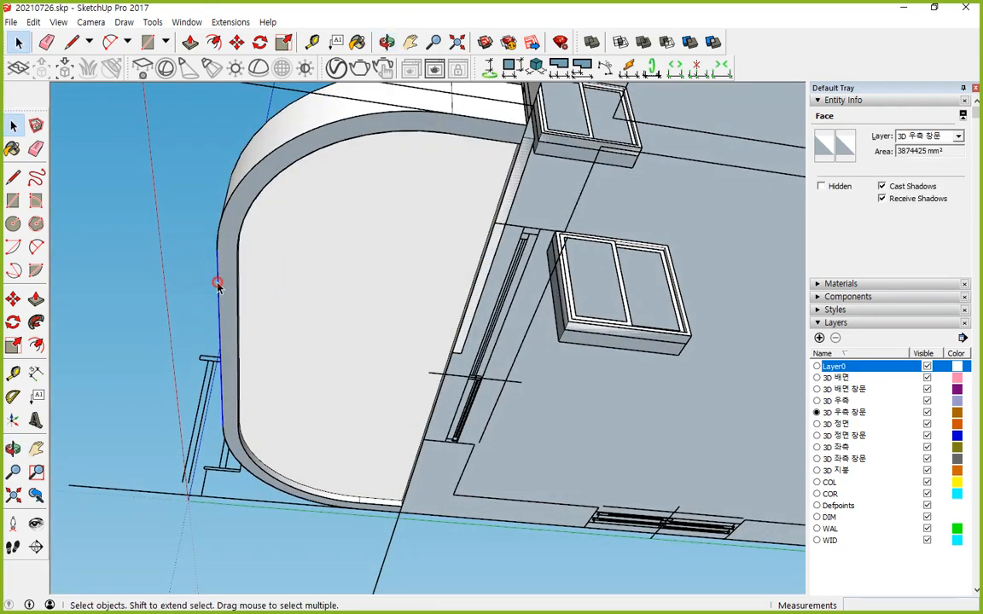
{"action": "left_click", "coordinate": [218, 286]}
{"action": "double_click", "coordinate": [228, 285]}
- Select all connected geometry of the rim and slab and make it a component with the default settings
{"action": "middle_click_drag", "start_coordinate": [158, 305], "coordinate": [364, 369]}
{"action": "left_click", "coordinate": [364, 369]}
{"action": "triple_click", "coordinate": [365, 367]}
{"action": "right_click", "coordinate": [364, 364]}
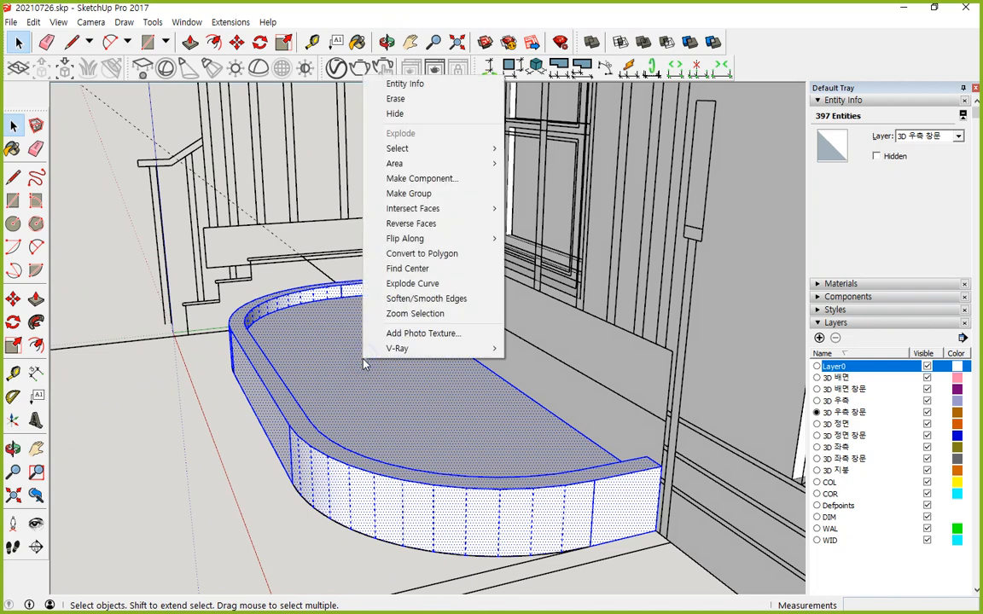
{"action": "key", "text": "g"}
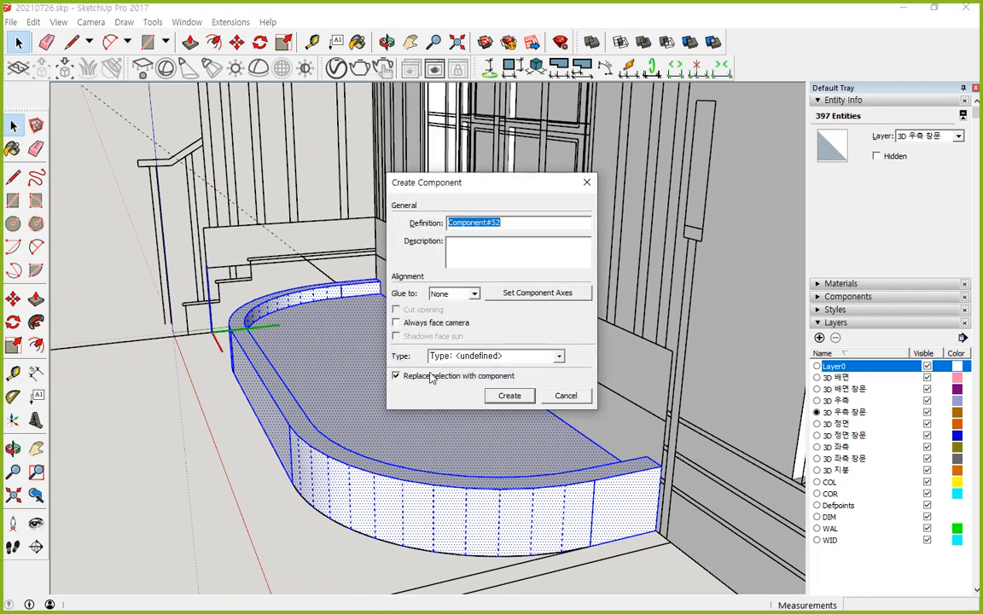
{"action": "left_click", "coordinate": [509, 395]}
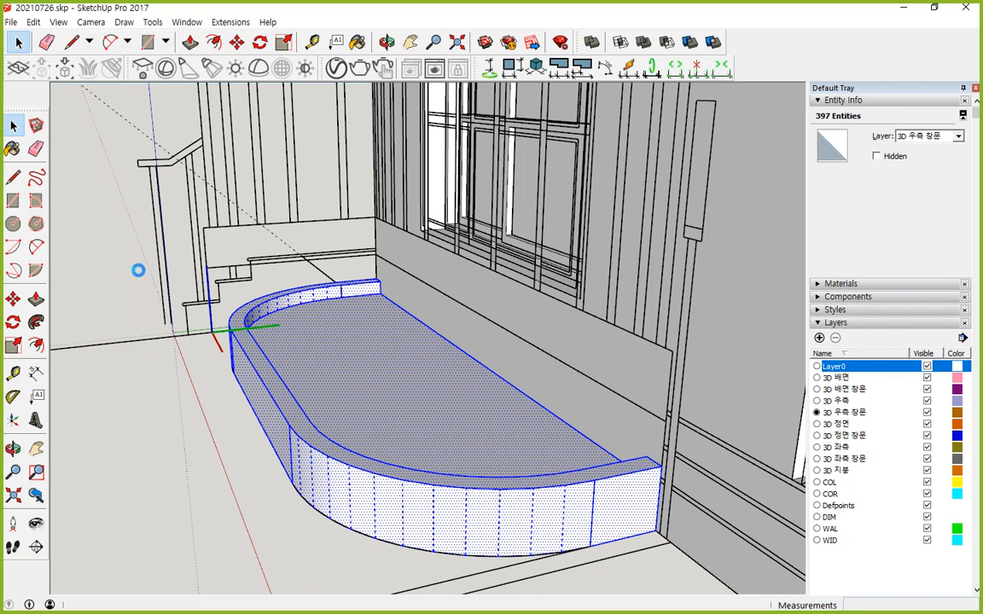
- Move the balcony component straight up 500 mm from its rim corner to the upper corner of the wall base band
{"action": "key", "text": "m"}
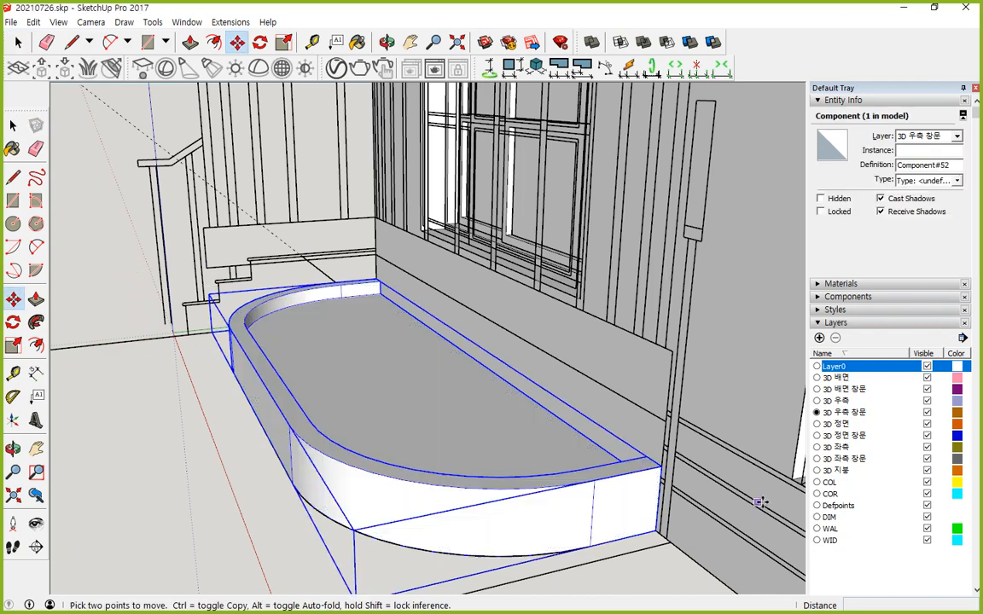
{"action": "left_click", "coordinate": [657, 463]}
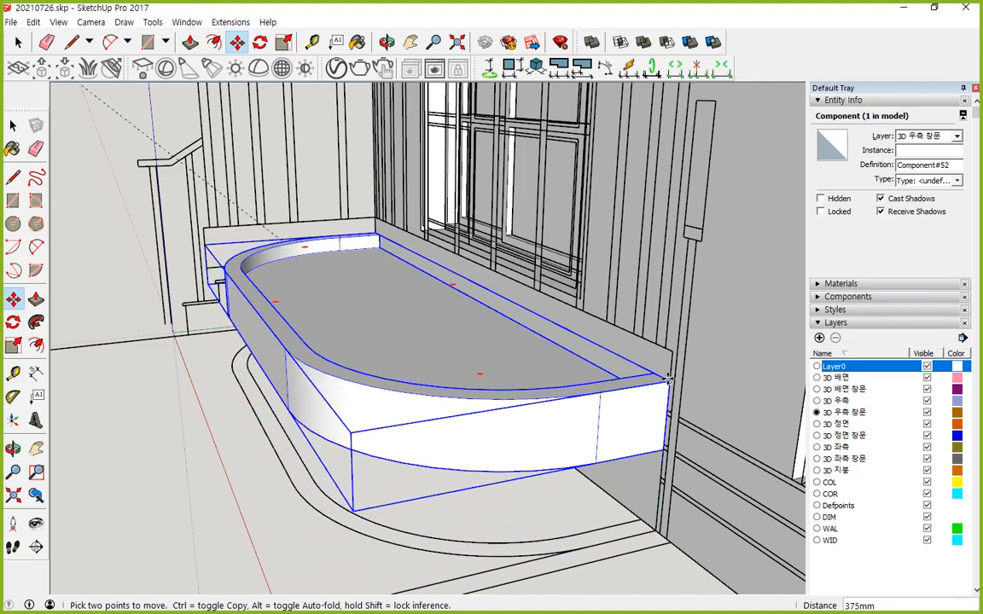
{"action": "left_click", "coordinate": [672, 349]}
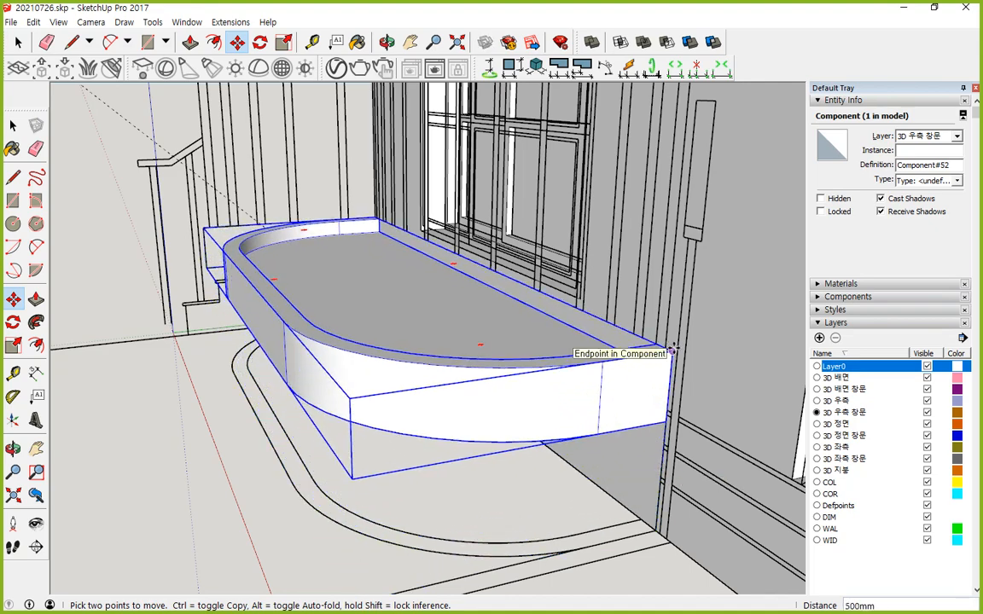
{"action": "middle_click_drag", "start_coordinate": [401, 483], "coordinate": [360, 561]}
{"action": "key", "text": "space"}
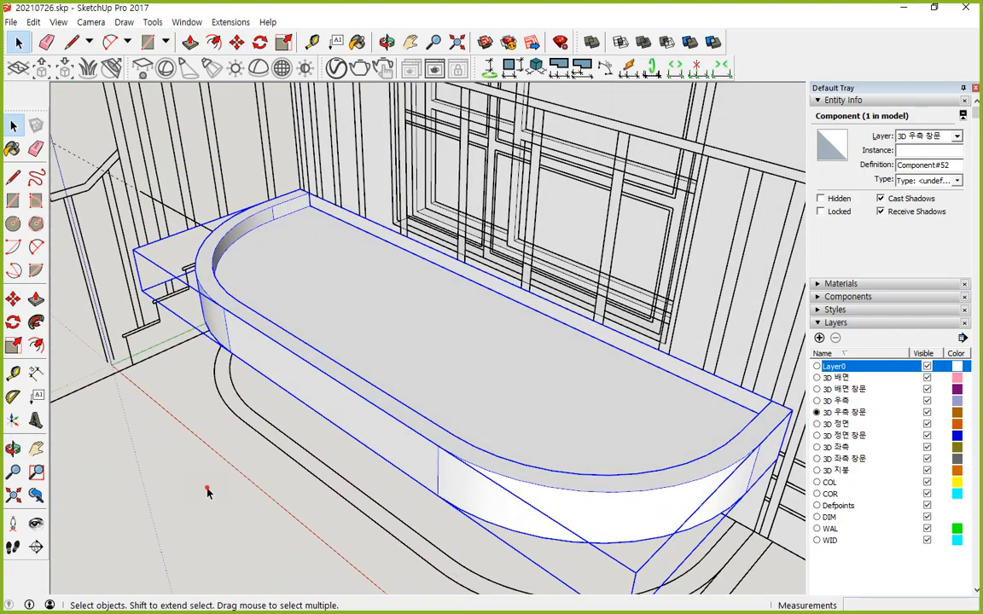
{"action": "left_click", "coordinate": [207, 488]}
{"action": "middle_click_drag", "start_coordinate": [246, 351], "coordinate": [329, 388]}
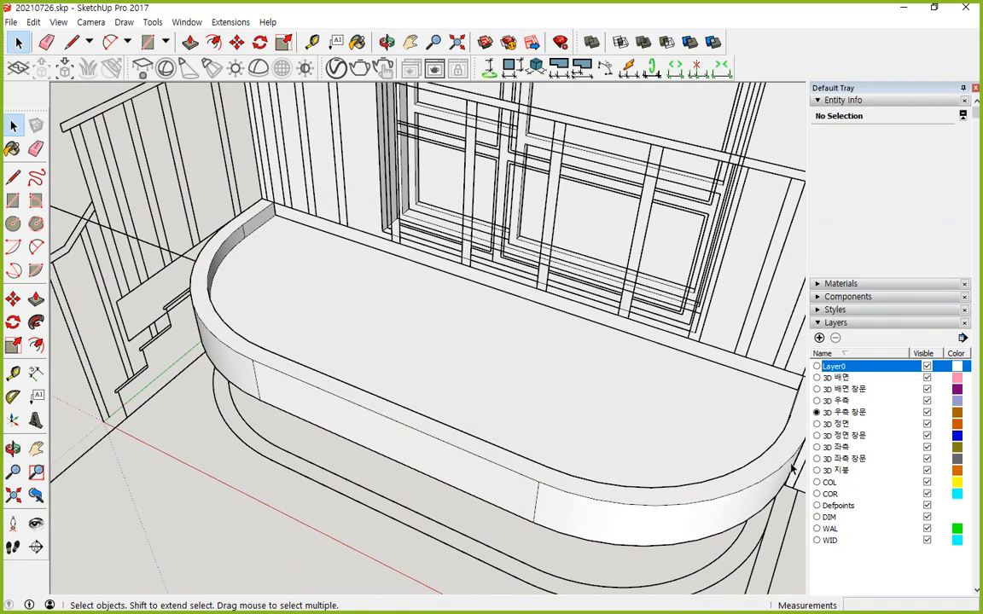
{"action": "scroll", "coordinate": [327, 248], "scroll_direction": "down", "scroll_amount": 3}
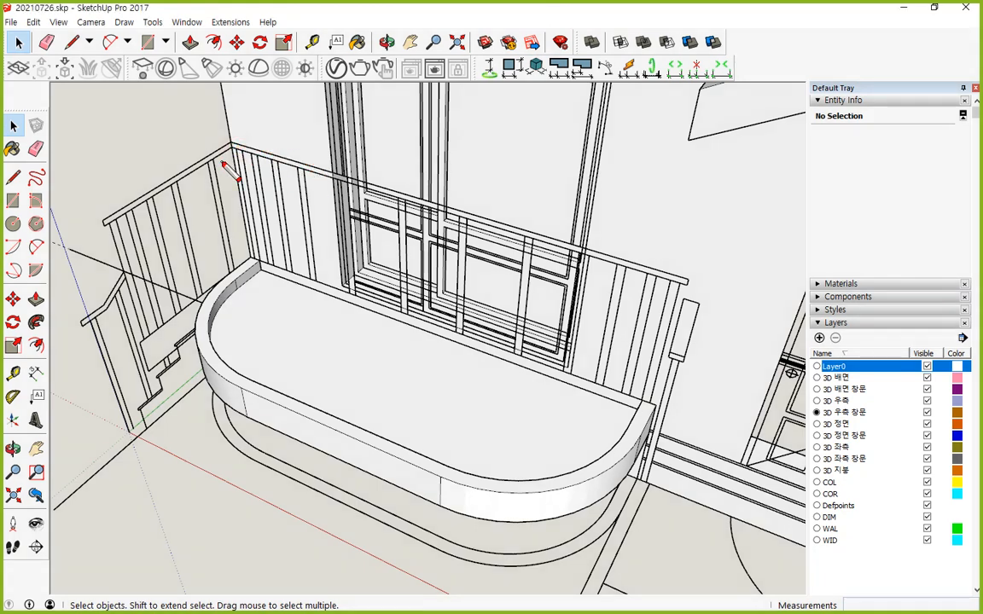
{"action": "mouse_move", "coordinate": [268, 147]}
{"action": "left_mouse_down"}
{"action": "mouse_move", "coordinate": [207, 201]}
{"action": "mouse_move", "coordinate": [256, 256]}
{"action": "mouse_move", "coordinate": [546, 335]}
{"action": "mouse_move", "coordinate": [656, 281]}
{"action": "left_mouse_up"}
{"action": "key", "text": "Escape"}
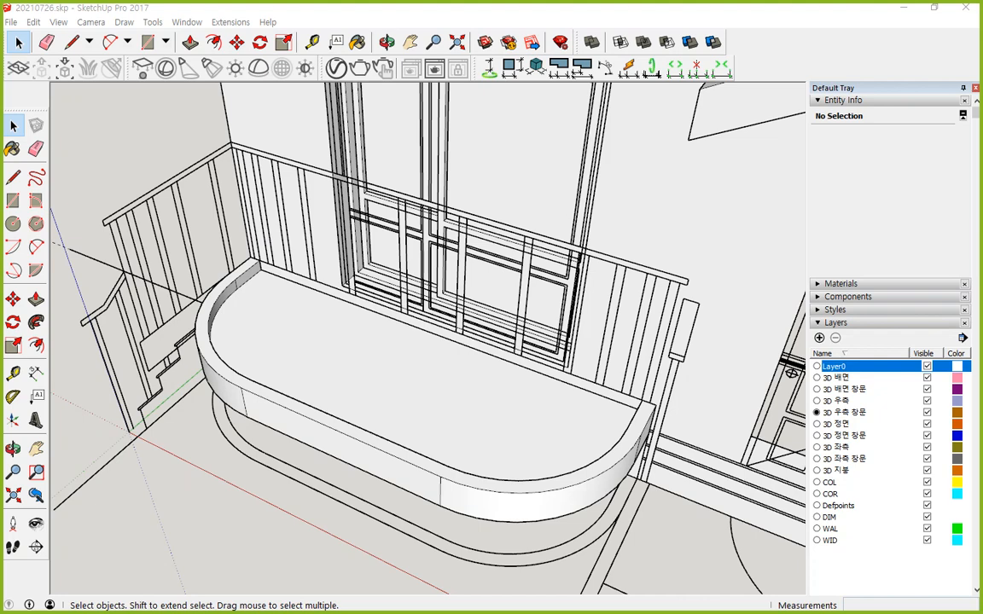
{"action": "key", "text": "ctrl+2"}
{"action": "mouse_move", "coordinate": [241, 144]}
{"action": "left_mouse_down"}
{"action": "mouse_move", "coordinate": [249, 132]}
{"action": "mouse_move", "coordinate": [238, 133]}
{"action": "left_mouse_up"}
{"action": "key", "text": "Escape"}
- Open the balcony component, copy the top face of its rim, and leave the component
{"action": "left_click", "coordinate": [206, 337]}
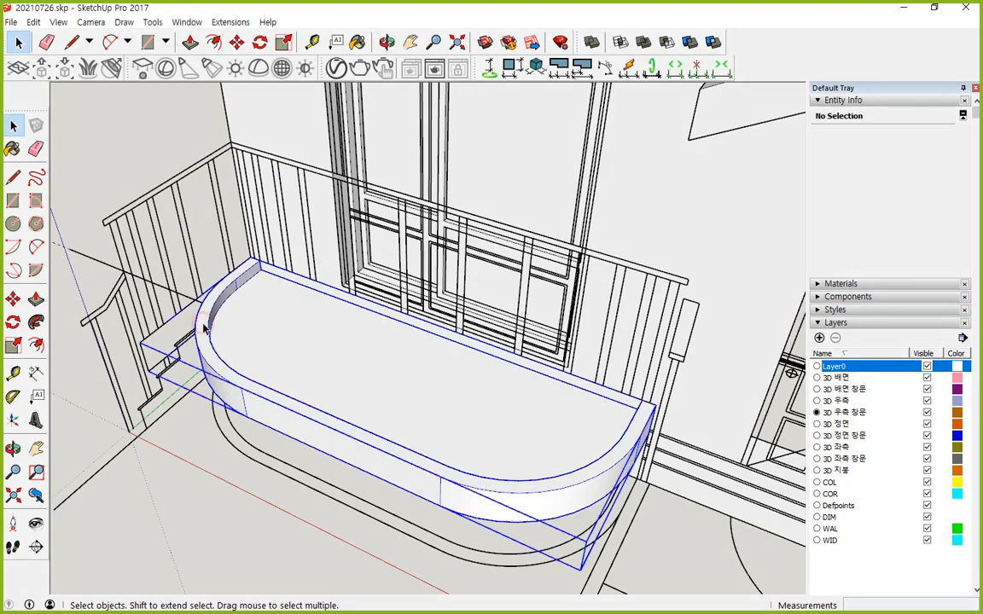
{"action": "double_click", "coordinate": [203, 326]}
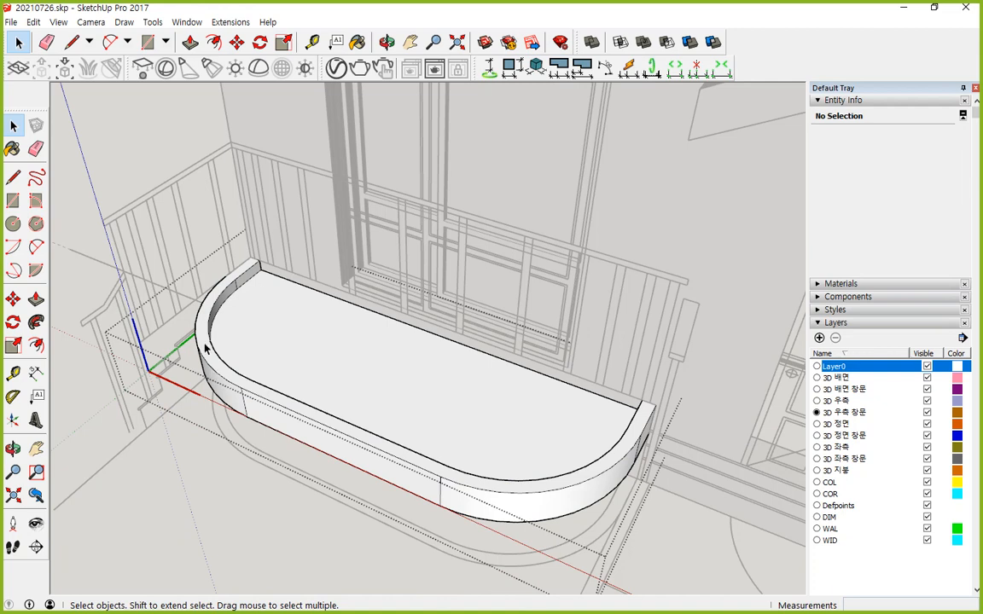
{"action": "left_click", "coordinate": [203, 347]}
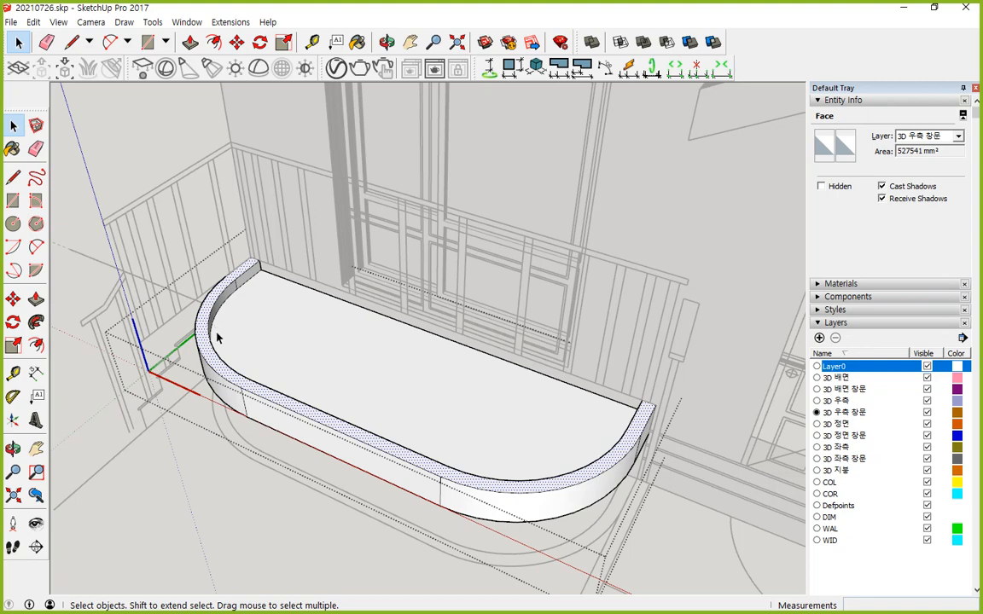
{"action": "left_click", "coordinate": [148, 488]}
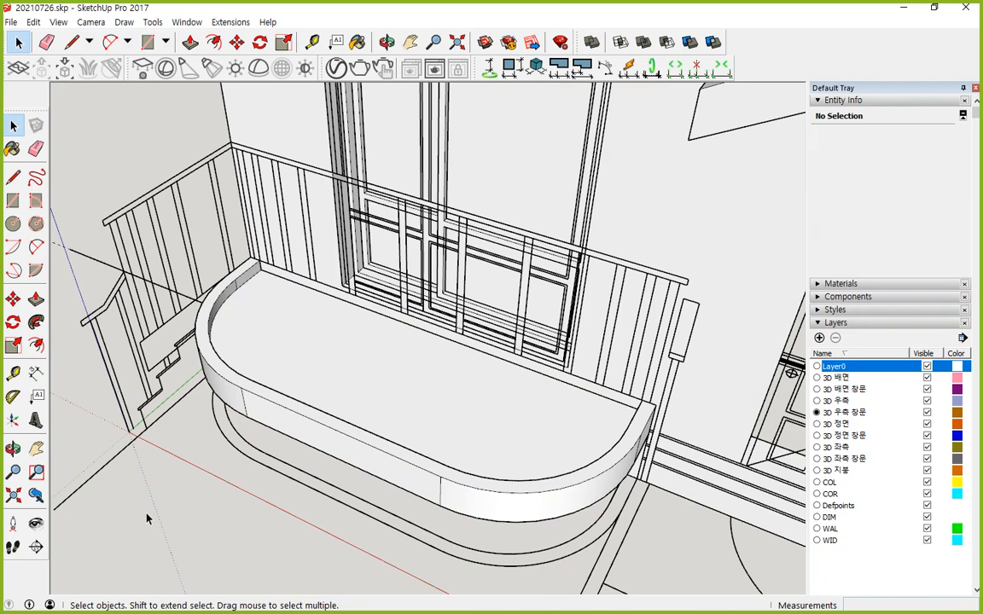
- Paste the copied rim face outside the component and move its end corner to the handrail's lower corner at the wall
{"action": "key", "text": "ctrl+v"}
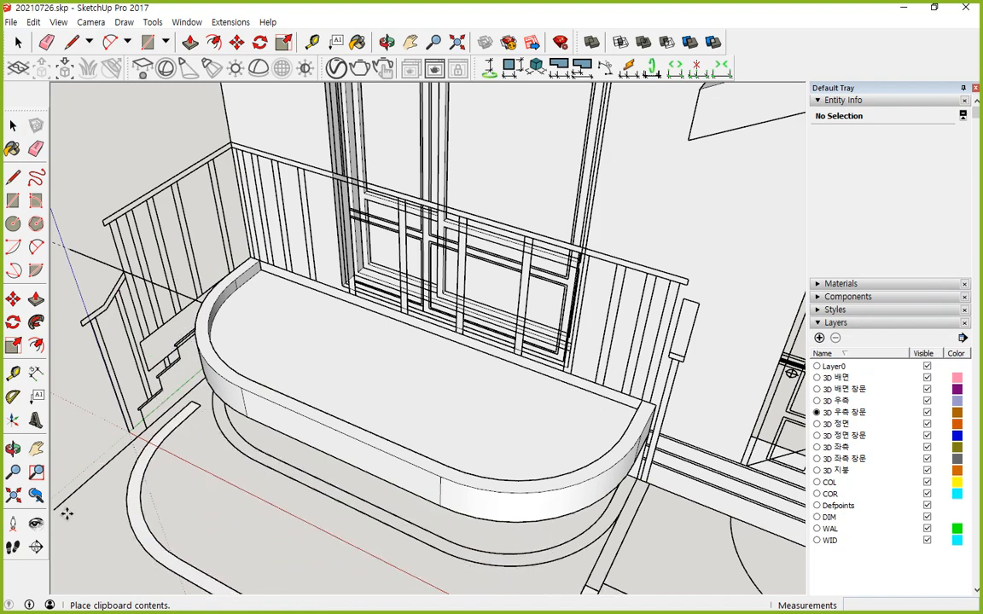
{"action": "left_click", "coordinate": [162, 408]}
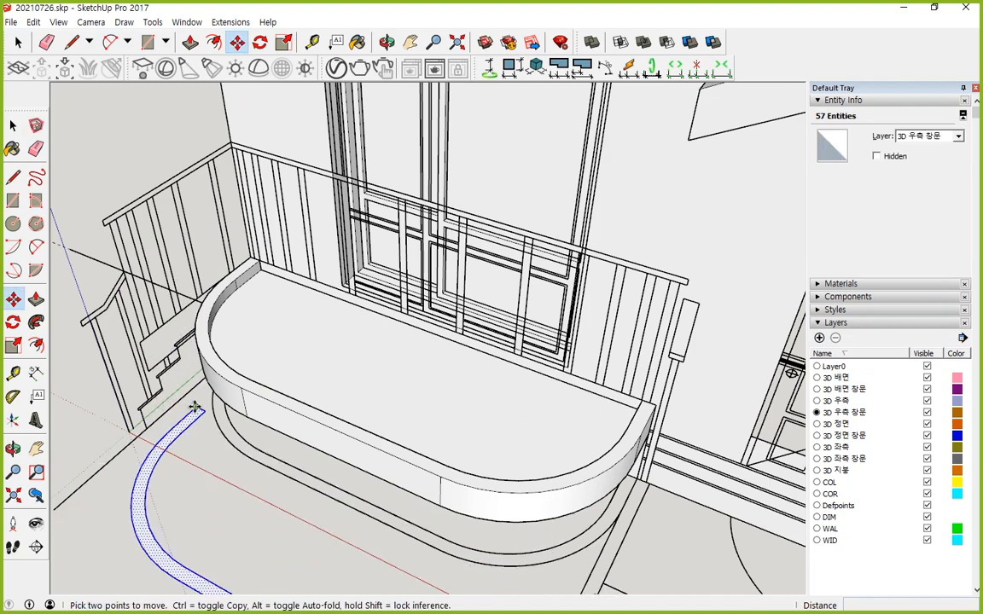
{"action": "left_click", "coordinate": [194, 409]}
{"action": "scroll", "coordinate": [224, 158], "scroll_direction": "up", "scroll_amount": 5}
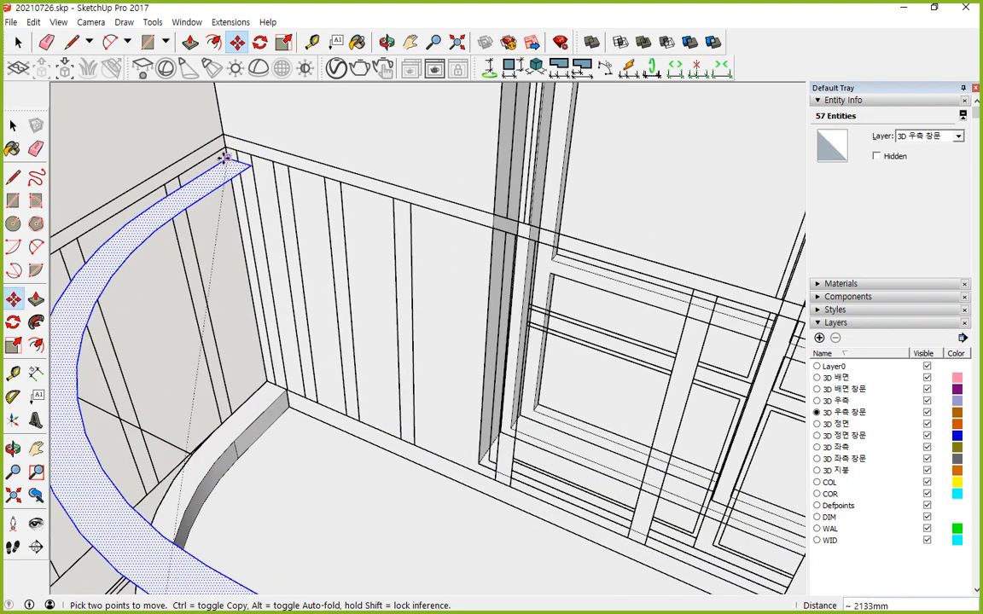
{"action": "left_click", "coordinate": [222, 151]}
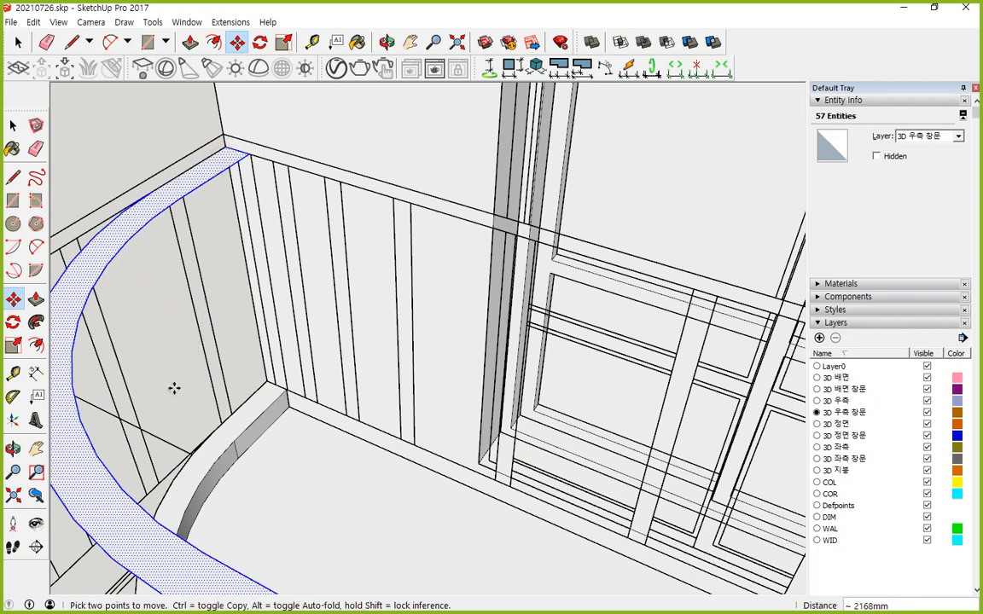
- Extrude the pasted rim face upward to the top edge of the handrail drawn on the wall
{"action": "key", "text": "p"}
{"action": "left_click", "coordinate": [227, 151]}
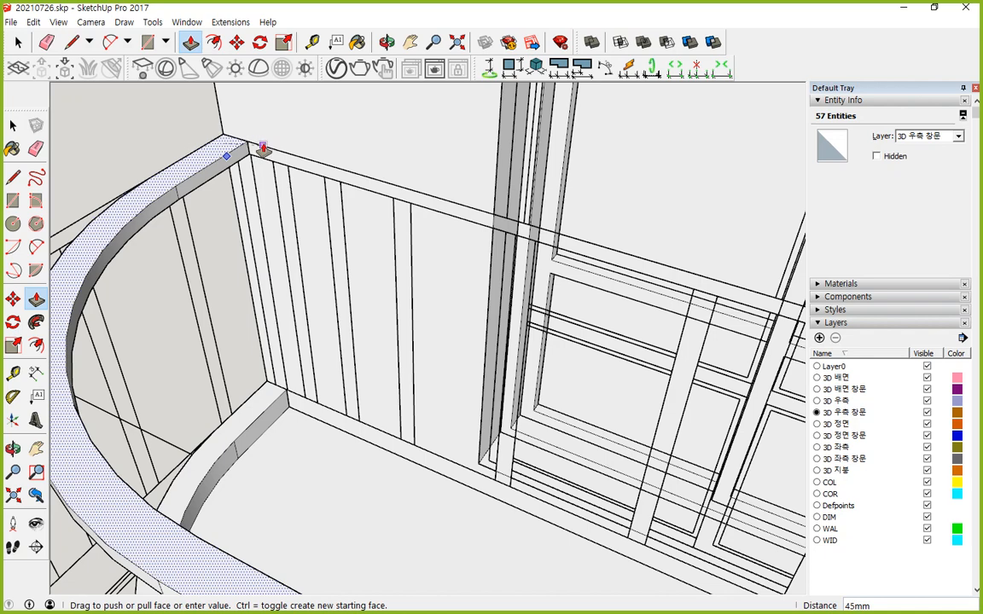
{"action": "left_click", "coordinate": [262, 149]}
- Select all connected geometry of the curved handrail and make it a component with the default settings
{"action": "key", "text": "space"}
{"action": "left_click", "coordinate": [207, 156]}
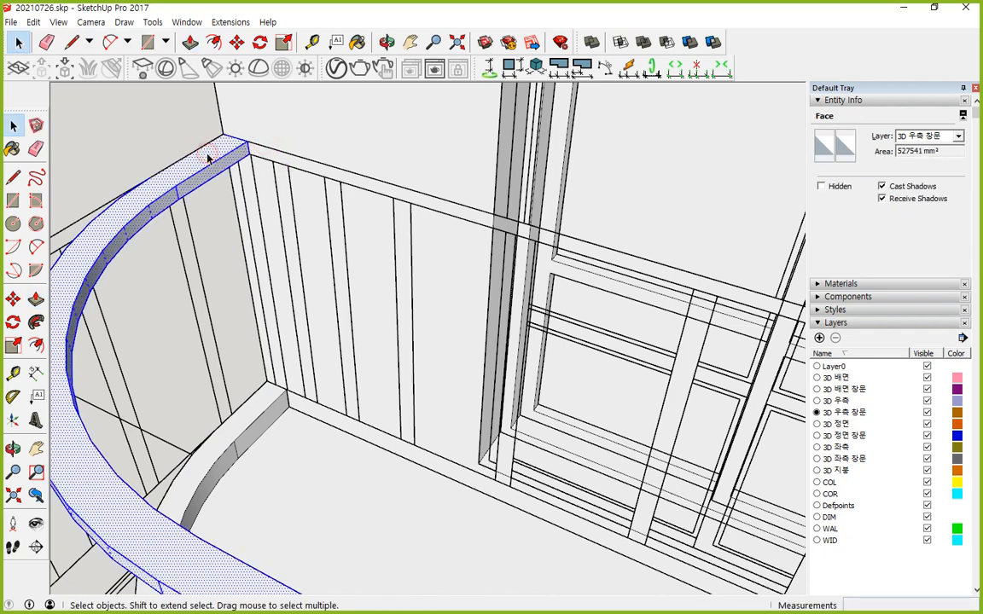
{"action": "triple_click", "coordinate": [207, 156]}
{"action": "right_click", "coordinate": [208, 157]}
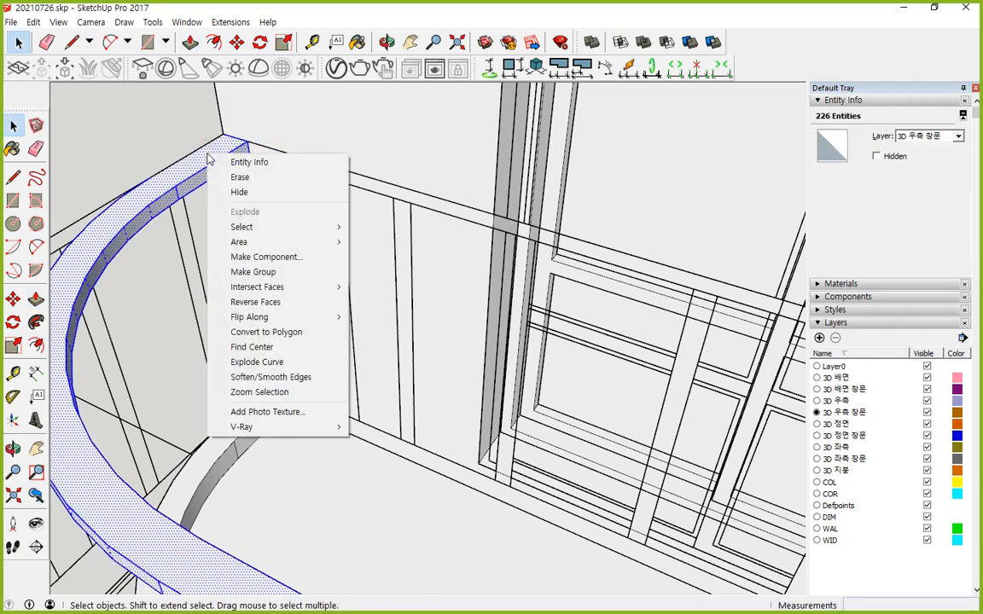
{"action": "left_click", "coordinate": [264, 257]}
{"action": "key", "text": "Return"}
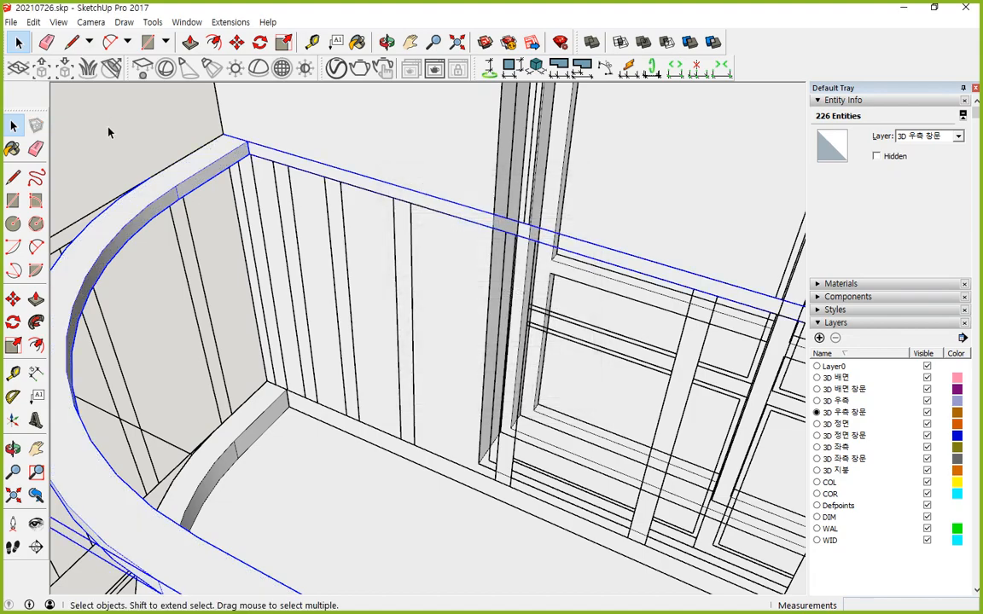
{"action": "left_click", "coordinate": [307, 321]}
{"action": "scroll", "coordinate": [299, 320], "scroll_direction": "down", "scroll_amount": 3}
{"action": "scroll", "coordinate": [335, 429], "scroll_direction": "down", "scroll_amount": 3}
{"action": "middle_click_drag", "start_coordinate": [336, 430], "coordinate": [375, 256], "text": "shift"}
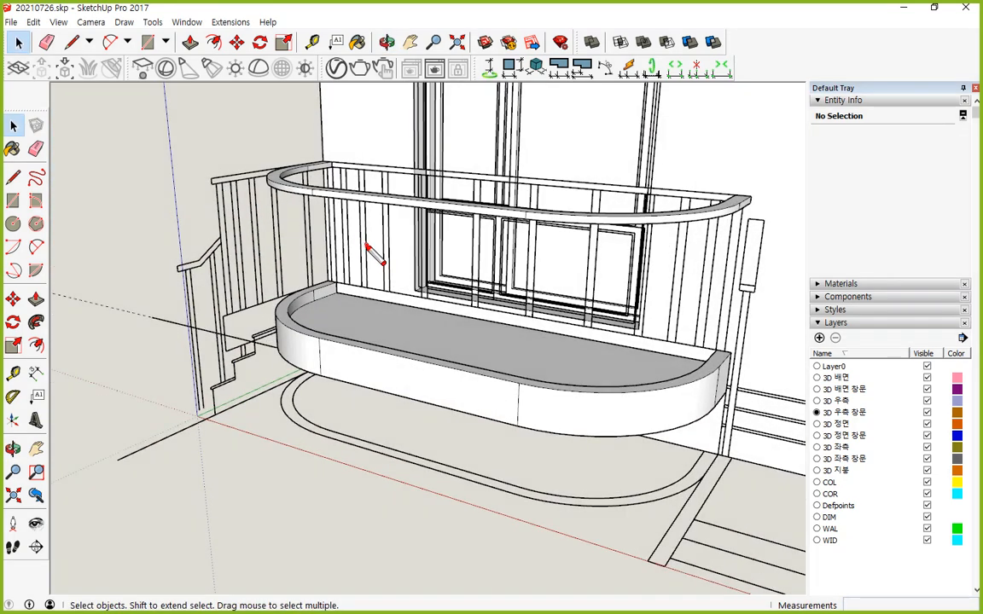
{"action": "mouse_move", "coordinate": [367, 247]}
{"action": "left_mouse_down"}
{"action": "mouse_move", "coordinate": [373, 237]}
{"action": "mouse_move", "coordinate": [373, 249]}
{"action": "mouse_move", "coordinate": [350, 251]}
{"action": "left_mouse_up"}
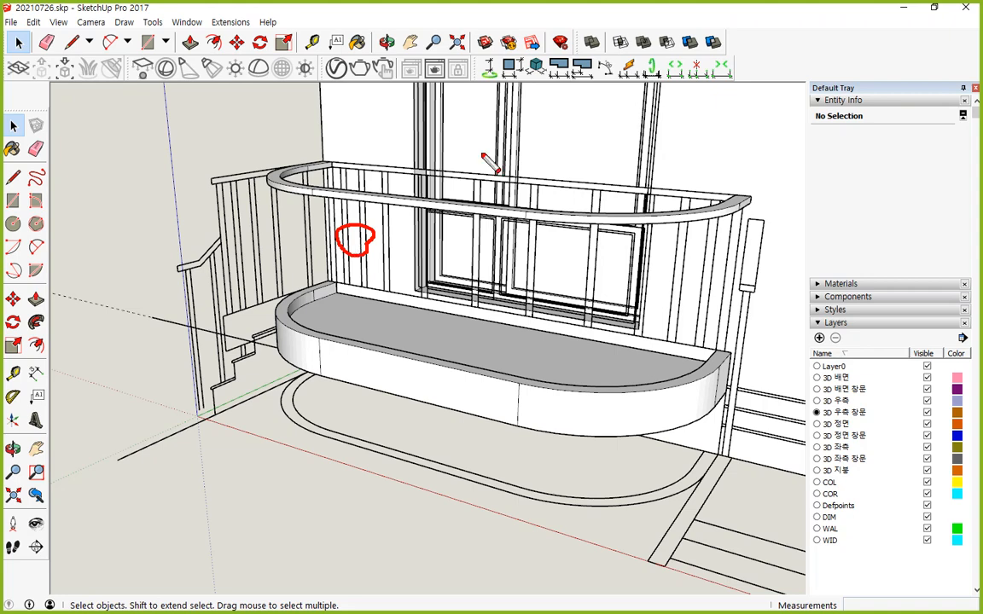
- Measure the width of two balusters drawn on the wall at the base of the railing
{"action": "scroll", "coordinate": [572, 333], "scroll_direction": "up", "scroll_amount": 5}
{"action": "scroll", "coordinate": [585, 335], "scroll_direction": "up", "scroll_amount": 3}
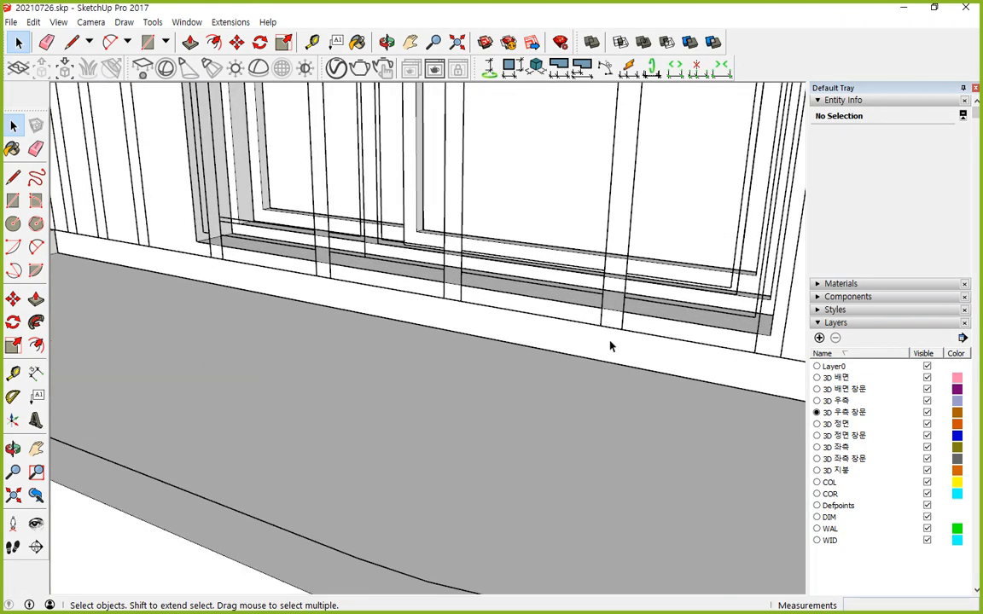
{"action": "key", "text": "t"}
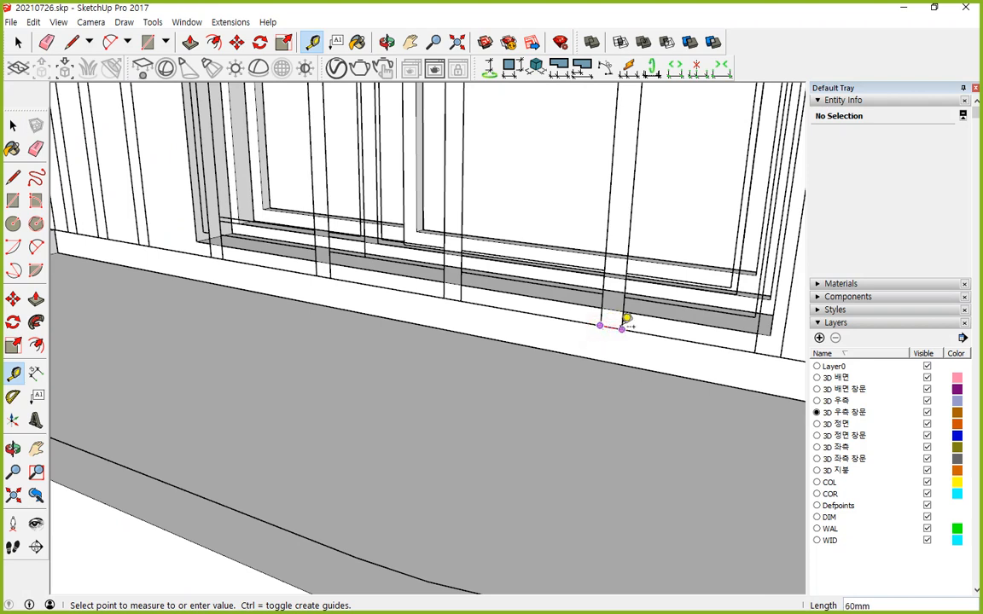
{"action": "left_click", "coordinate": [621, 321]}
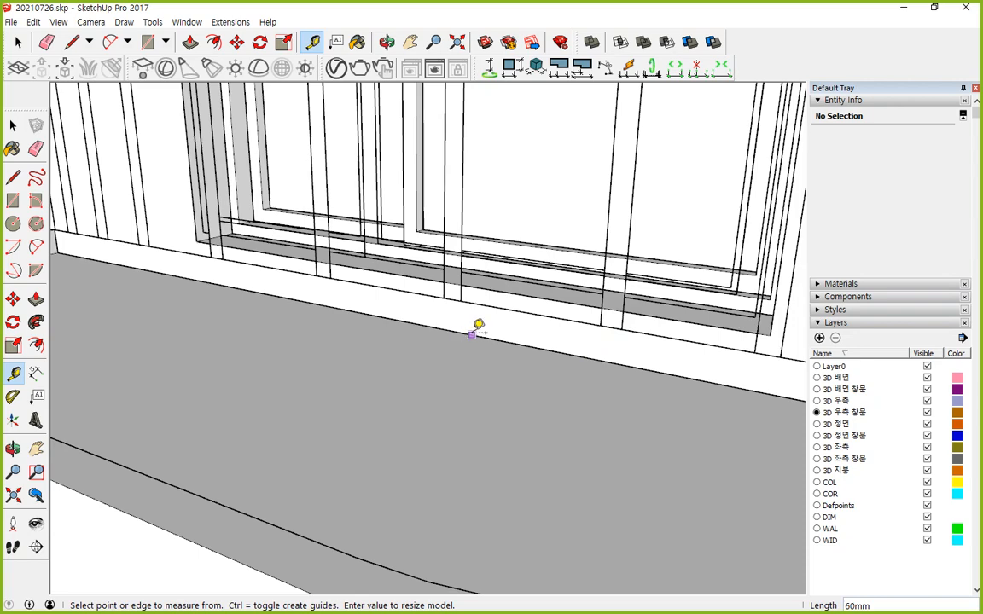
{"action": "scroll", "coordinate": [336, 266], "scroll_direction": "down", "scroll_amount": 2}
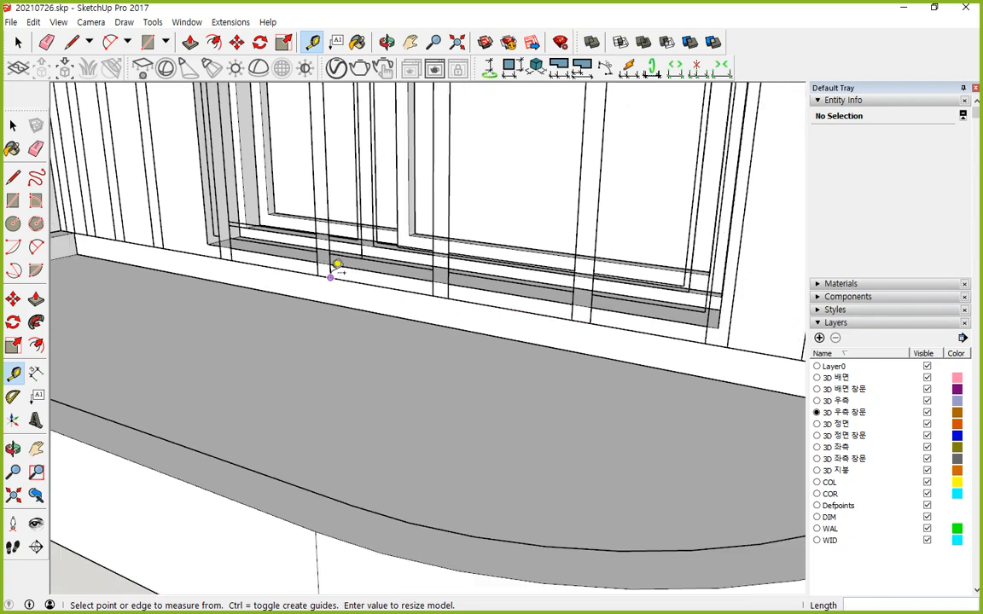
{"action": "left_click", "coordinate": [324, 271]}
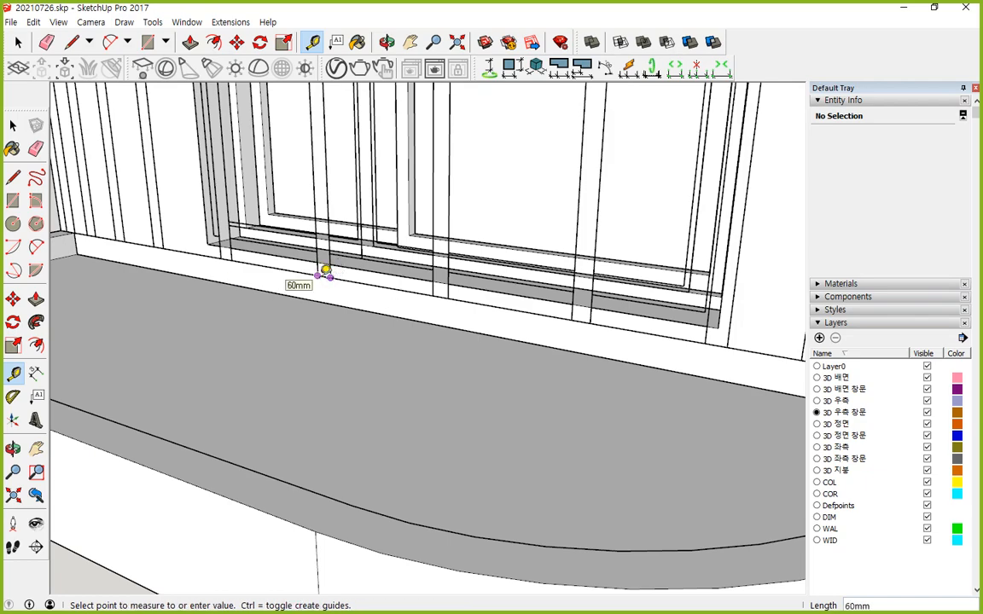
- Draw a circle with a 30 mm radius on top of the rim, centred on its end edge at the wall
{"action": "middle_click_drag", "start_coordinate": [212, 268], "coordinate": [316, 253]}
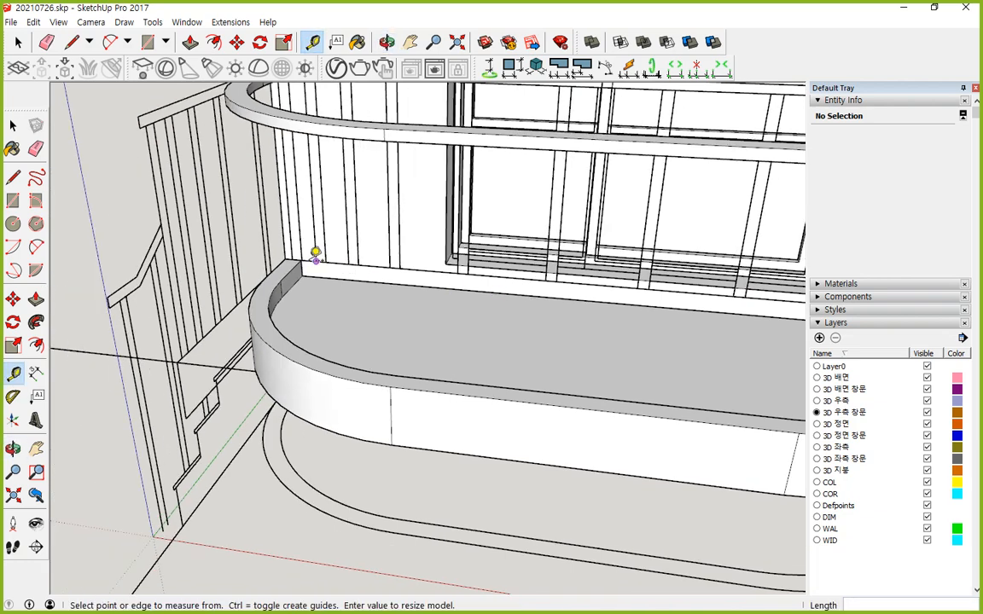
{"action": "scroll", "coordinate": [293, 255], "scroll_direction": "up", "scroll_amount": 2}
{"action": "scroll", "coordinate": [293, 255], "scroll_direction": "up", "scroll_amount": 3}
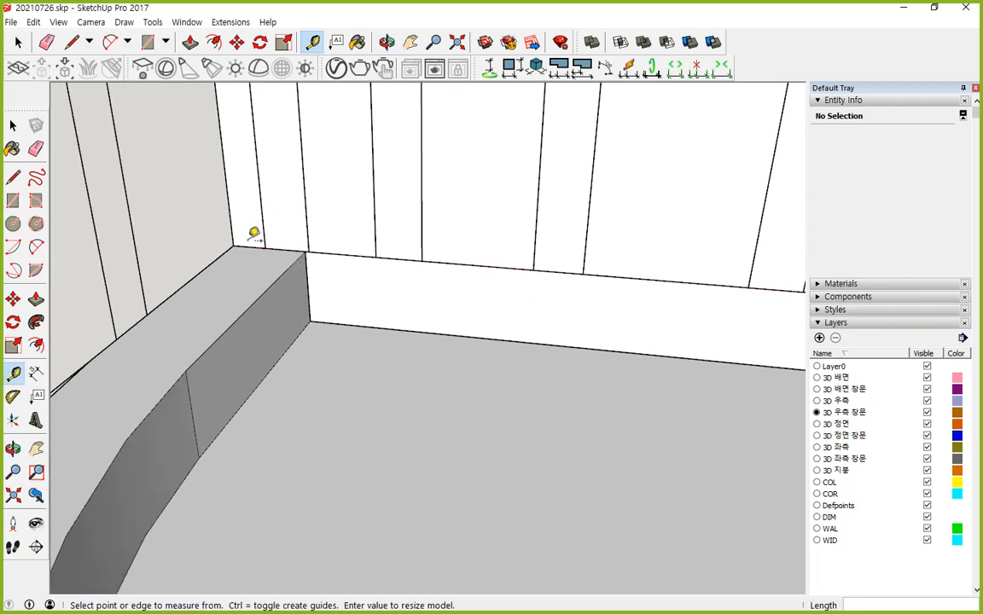
{"action": "key", "text": "c"}
{"action": "scroll", "coordinate": [252, 247], "scroll_direction": "up", "scroll_amount": 3}
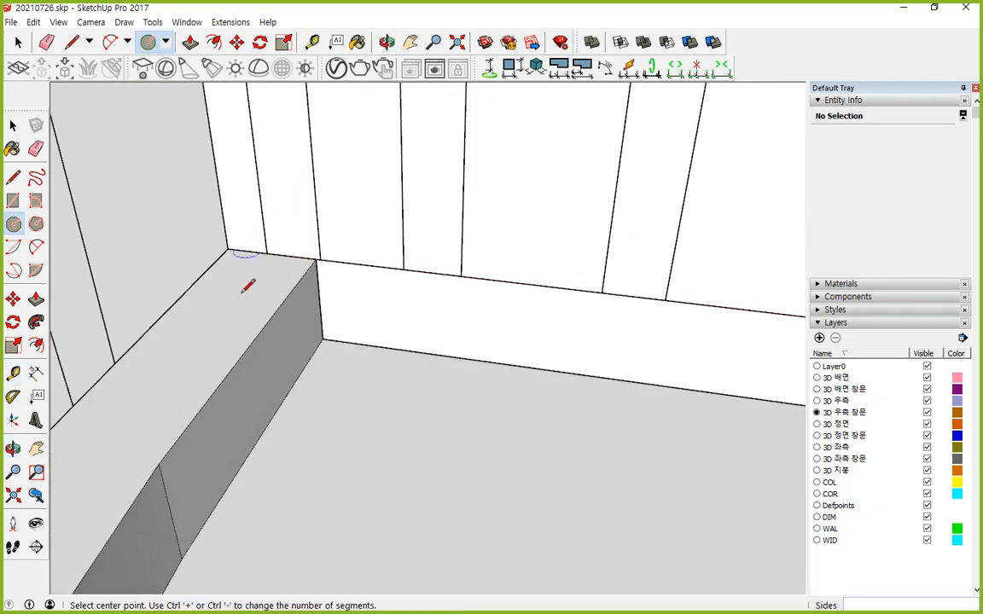
{"action": "left_click", "coordinate": [271, 254]}
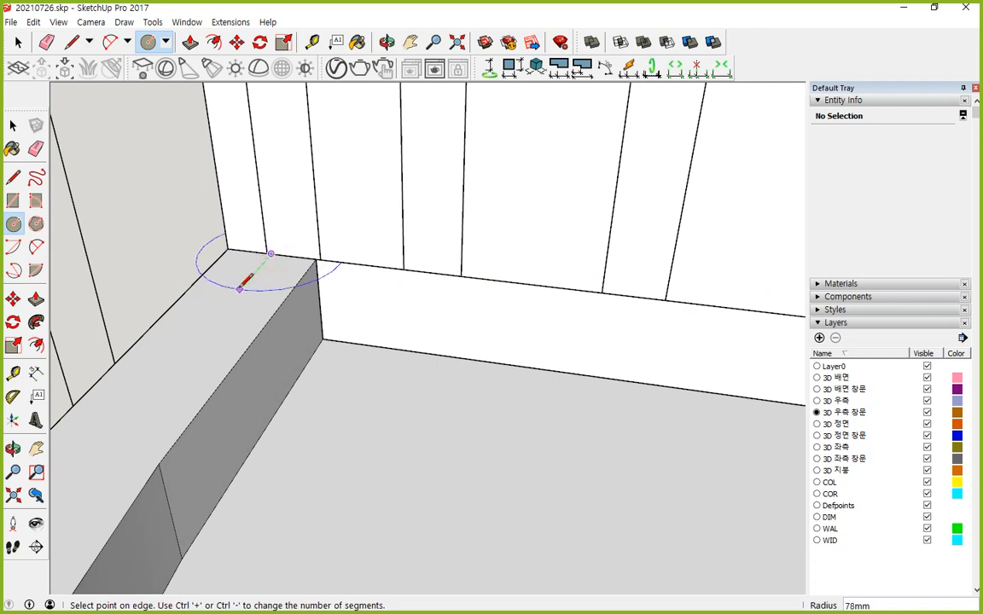
{"action": "type", "text": "30"}
{"action": "key", "text": "Return"}
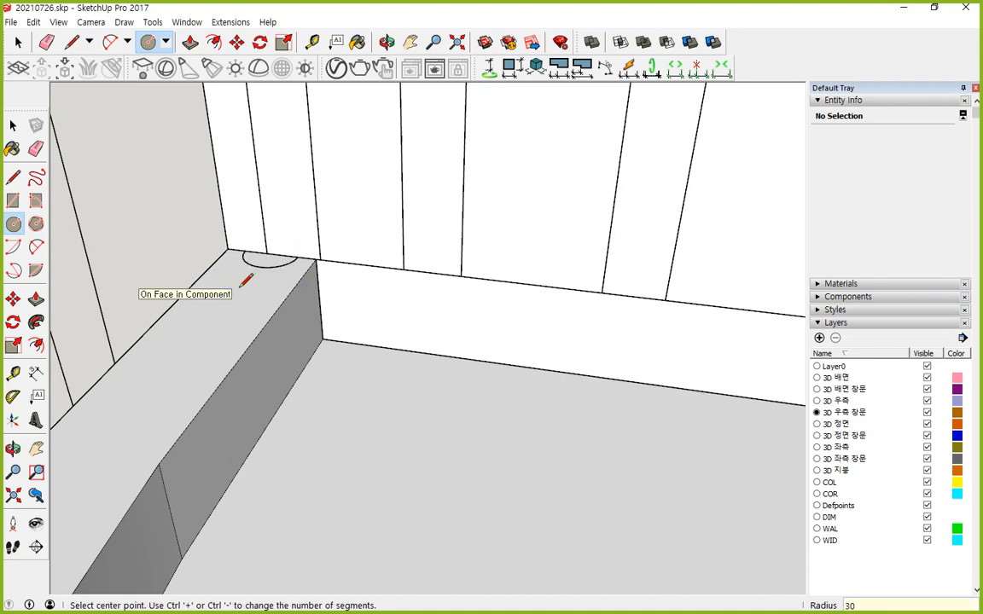
- Extrude the half circle on the rim about 1055 mm upward to the underside of the handrail
{"action": "key", "text": "p"}
{"action": "left_click", "coordinate": [267, 259]}
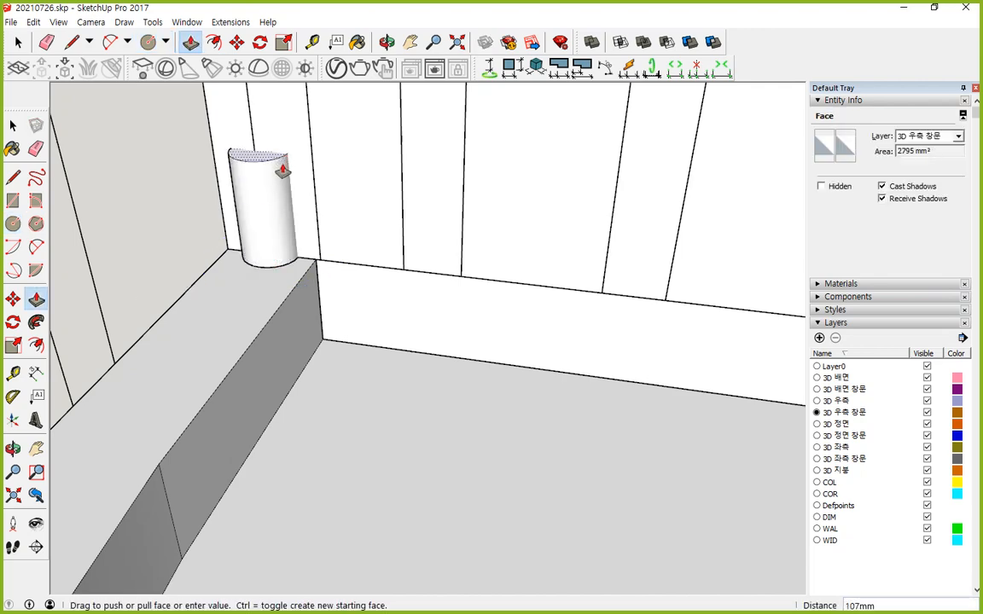
{"action": "scroll", "coordinate": [283, 170], "scroll_direction": "down", "scroll_amount": 4}
{"action": "middle_click_drag", "start_coordinate": [294, 150], "coordinate": [303, 521], "text": "shift"}
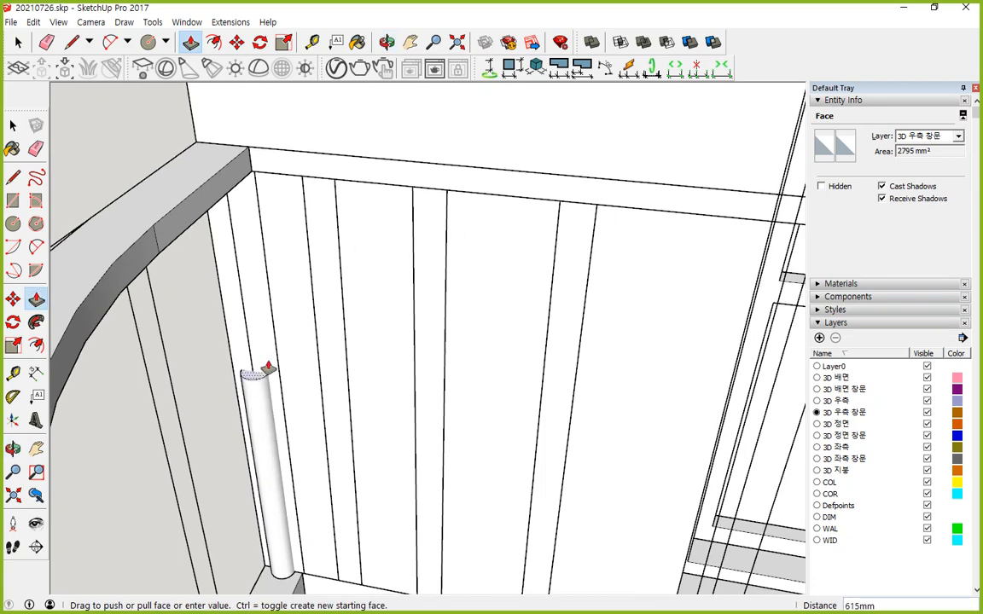
{"action": "left_click", "coordinate": [250, 176]}
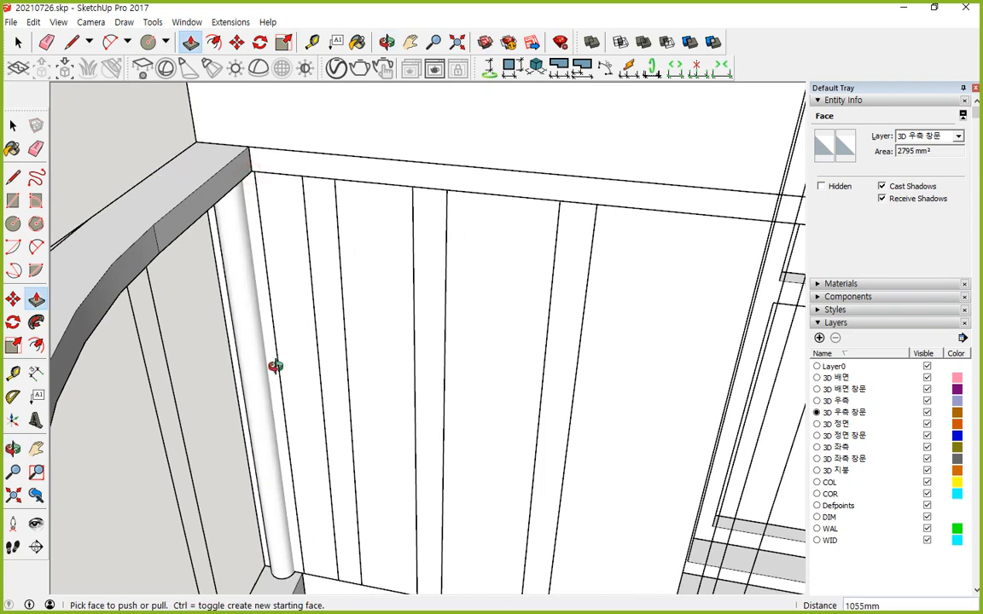
- Select all connected geometry of the new round baluster at the wall
{"action": "middle_click_drag", "start_coordinate": [275, 366], "coordinate": [261, 208]}
{"action": "key", "text": "space"}
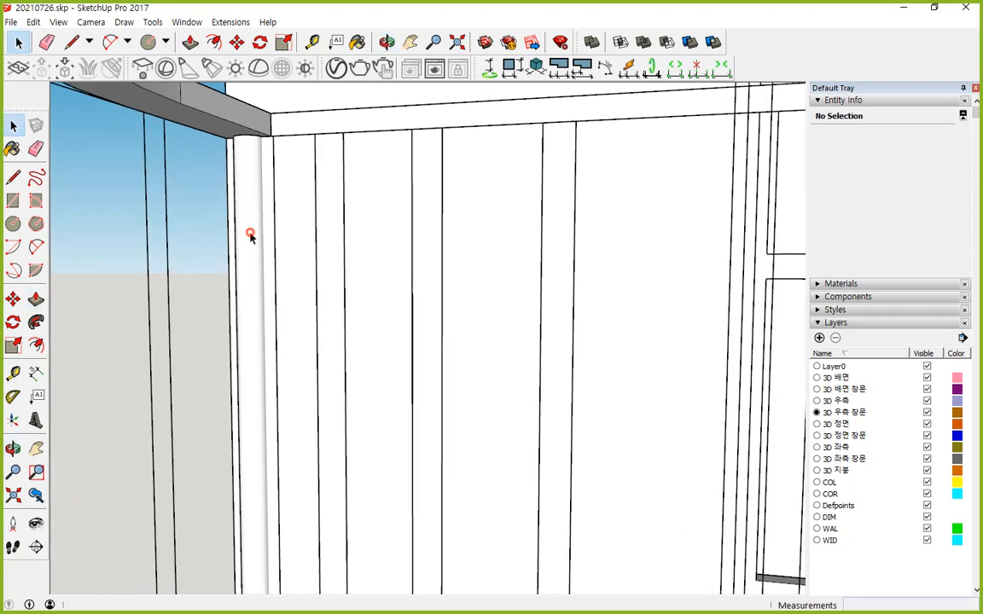
{"action": "triple_click", "coordinate": [252, 237]}
{"action": "scroll", "coordinate": [252, 346], "scroll_direction": "down", "scroll_amount": 4}
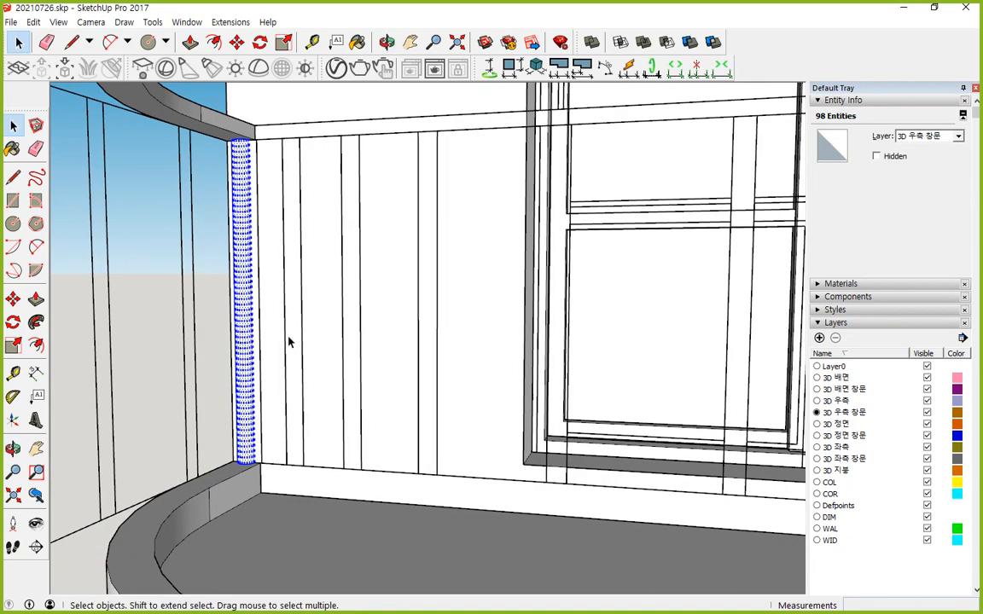
{"action": "right_click", "coordinate": [242, 314]}
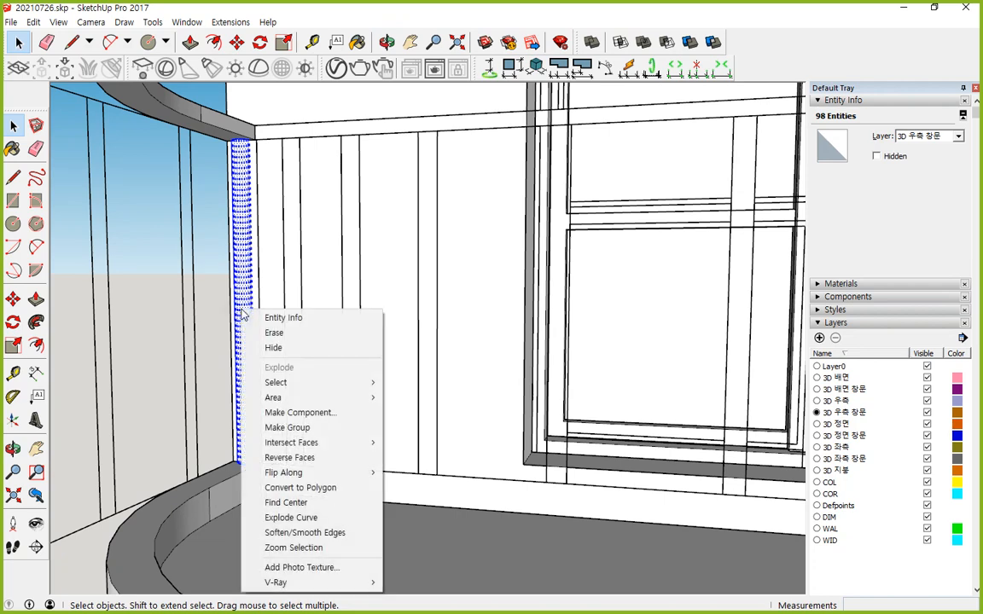
{"action": "left_click", "coordinate": [310, 413]}
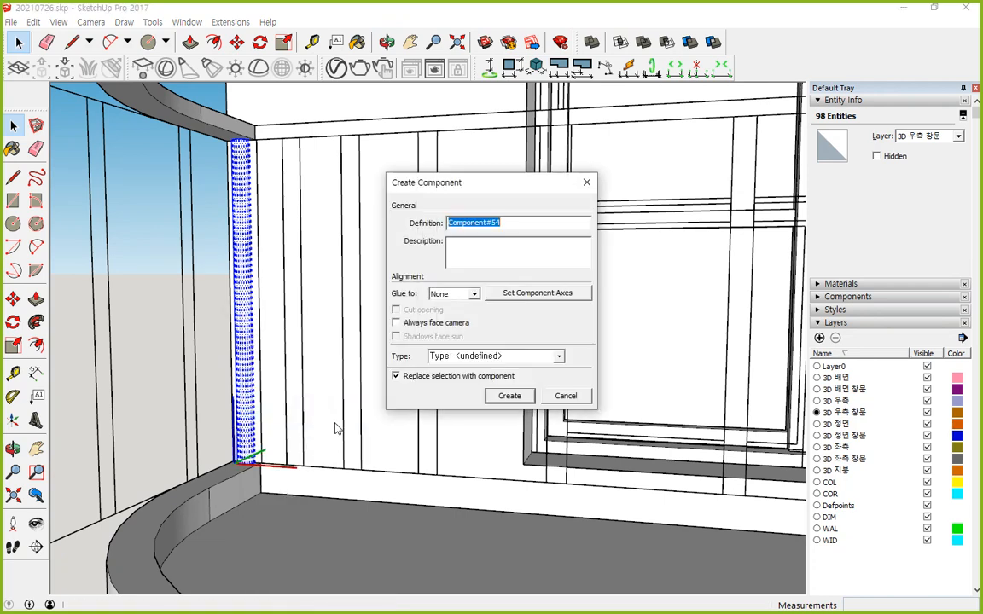
{"action": "mouse_move", "coordinate": [480, 235]}
{"action": "left_mouse_down"}
{"action": "mouse_move", "coordinate": [476, 199]}
{"action": "mouse_move", "coordinate": [499, 243]}
{"action": "left_mouse_up"}
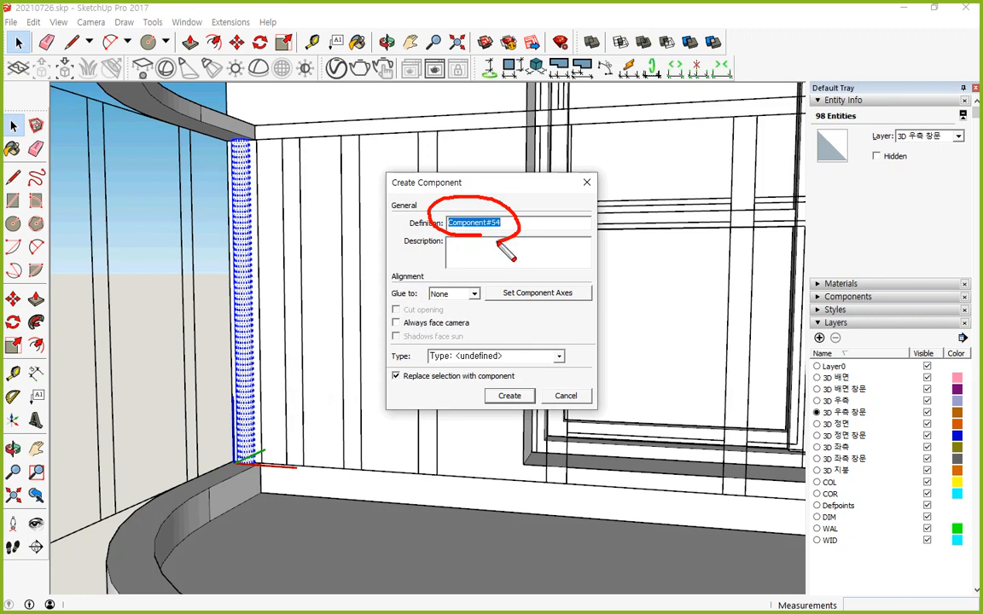
{"action": "mouse_move", "coordinate": [556, 304]}
{"action": "left_mouse_down"}
{"action": "mouse_move", "coordinate": [494, 286]}
{"action": "mouse_move", "coordinate": [558, 309]}
{"action": "left_mouse_up"}
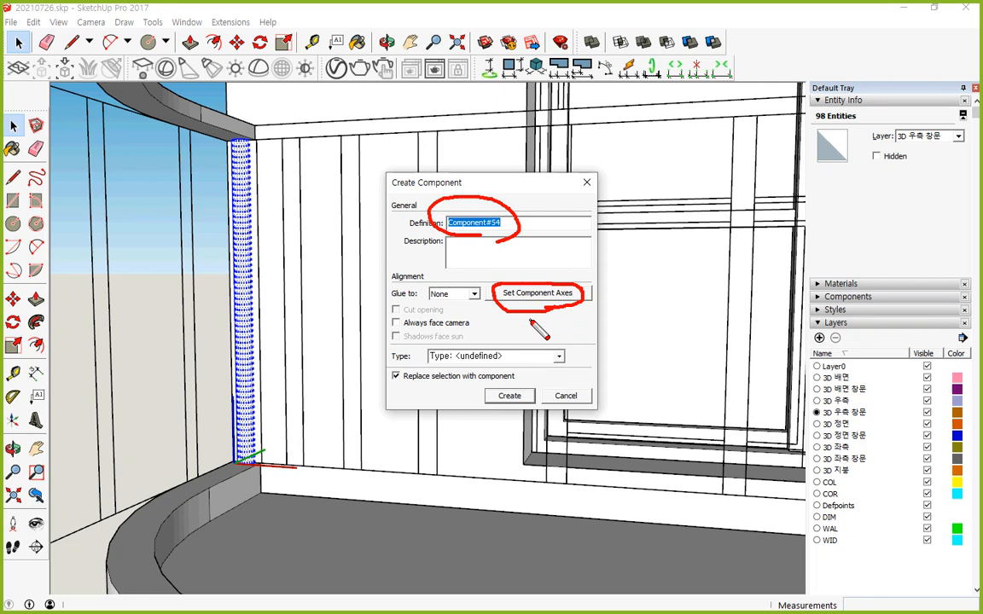
{"action": "key", "text": "Escape"}
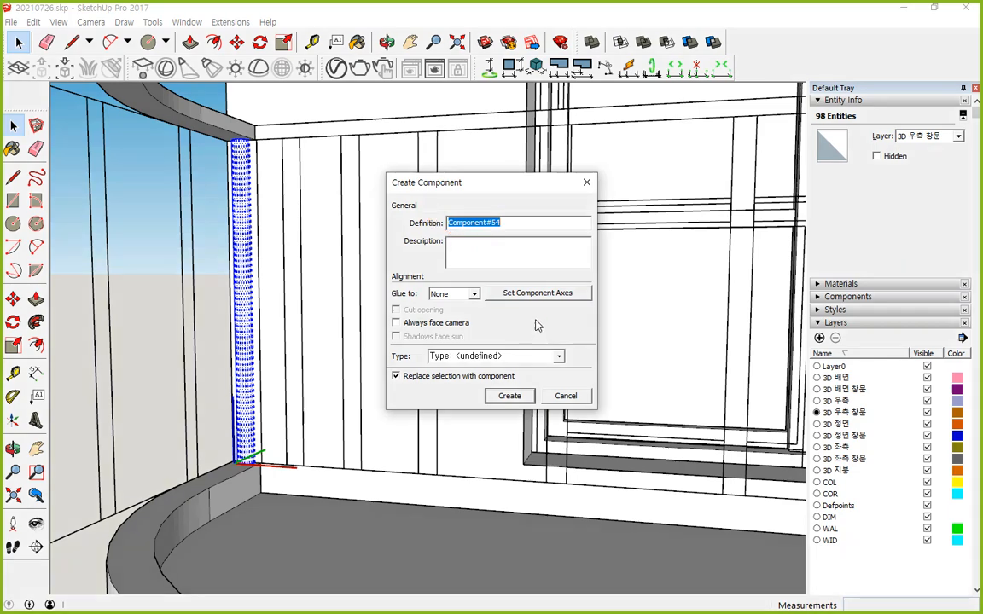
{"action": "left_click", "coordinate": [566, 396]}
{"action": "scroll", "coordinate": [256, 461], "scroll_direction": "up", "scroll_amount": 6}
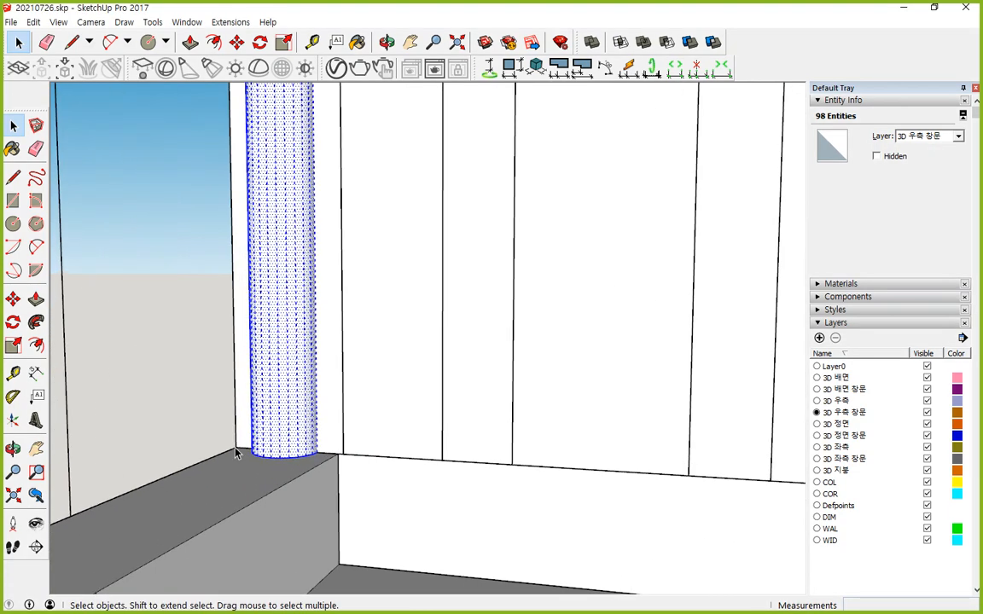
{"action": "middle_click_drag", "start_coordinate": [237, 454], "coordinate": [307, 503]}
{"action": "scroll", "coordinate": [304, 493], "scroll_direction": "up", "scroll_amount": 2}
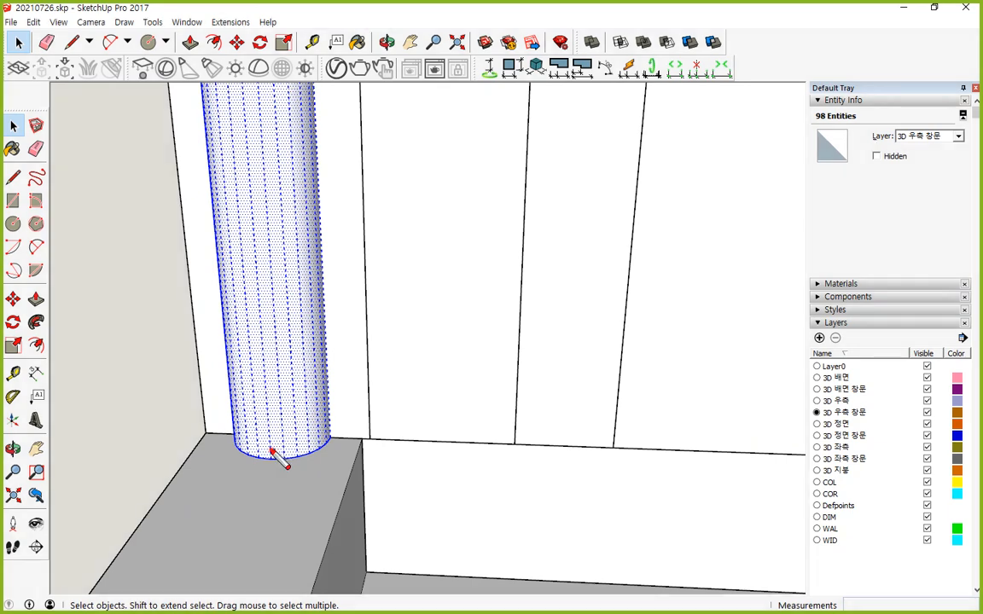
{"action": "mouse_move", "coordinate": [270, 451]}
{"action": "left_mouse_down"}
{"action": "mouse_move", "coordinate": [314, 408]}
{"action": "mouse_move", "coordinate": [336, 438]}
{"action": "mouse_move", "coordinate": [278, 452]}
{"action": "mouse_move", "coordinate": [293, 429]}
{"action": "mouse_move", "coordinate": [280, 438]}
{"action": "left_mouse_up"}
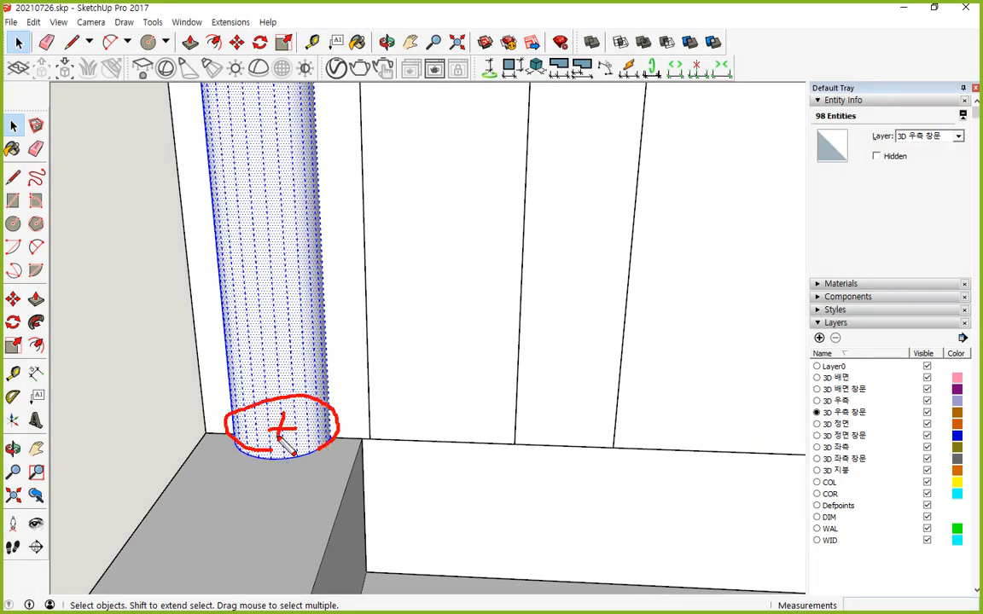
{"action": "key", "text": "Escape"}
{"action": "right_click", "coordinate": [287, 365]}
{"action": "key", "text": "m"}
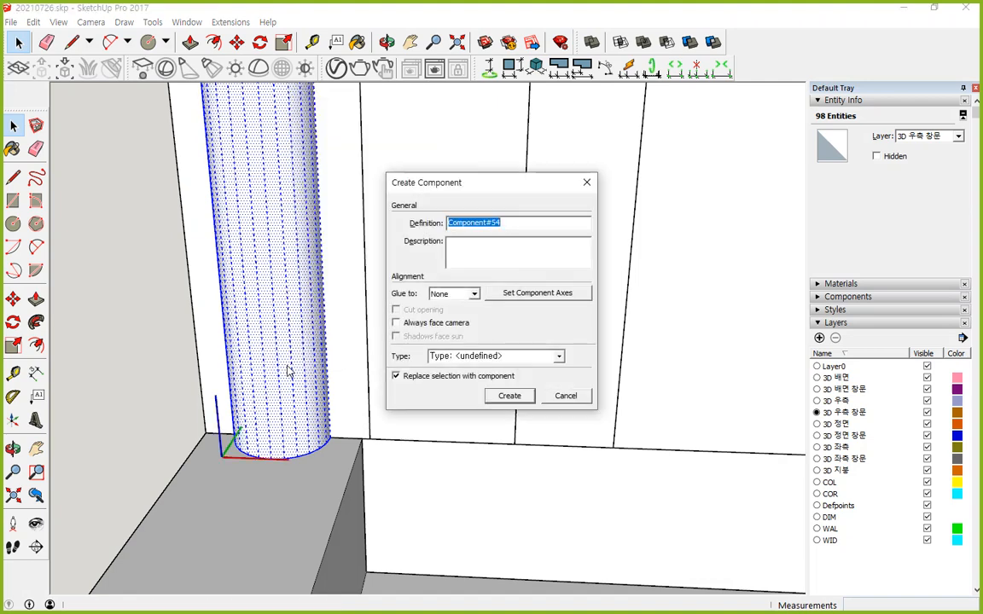
{"action": "mouse_move", "coordinate": [217, 480]}
{"action": "left_mouse_down"}
{"action": "mouse_move", "coordinate": [198, 452]}
{"action": "mouse_move", "coordinate": [305, 452]}
{"action": "mouse_move", "coordinate": [219, 491]}
{"action": "left_mouse_up"}
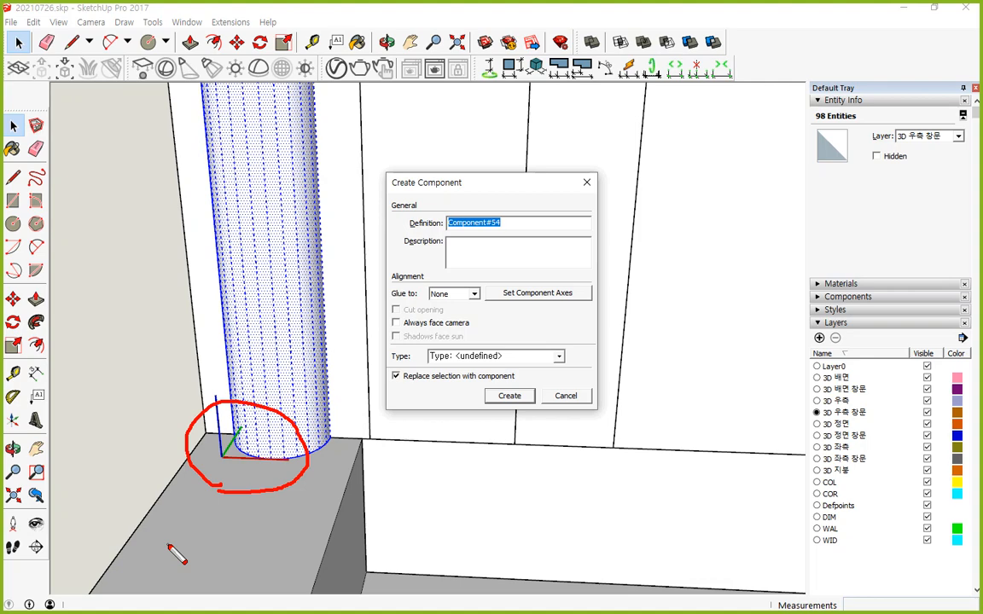
{"action": "key", "text": "Escape"}
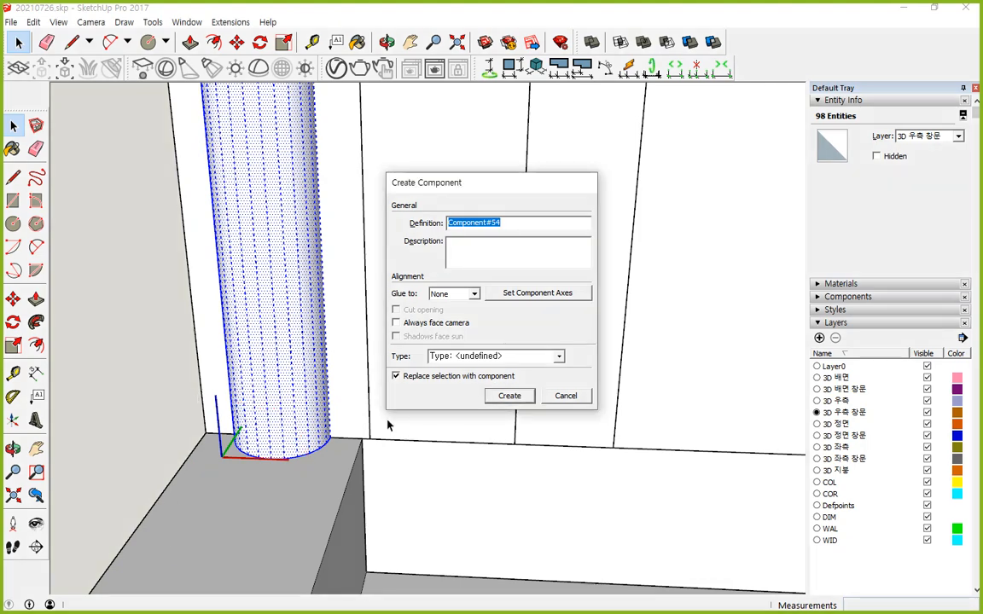
{"action": "left_click", "coordinate": [559, 396]}
- Move the selected baluster about 160 mm along the red axis, off the rim and clear of the building, exposing its base
{"action": "key", "text": "m"}
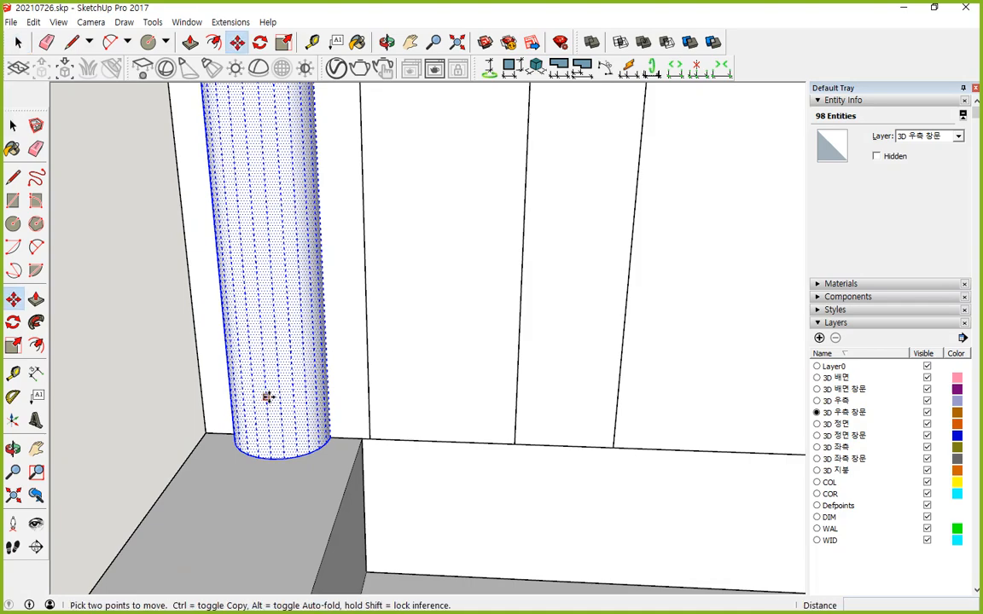
{"action": "left_click", "coordinate": [268, 395]}
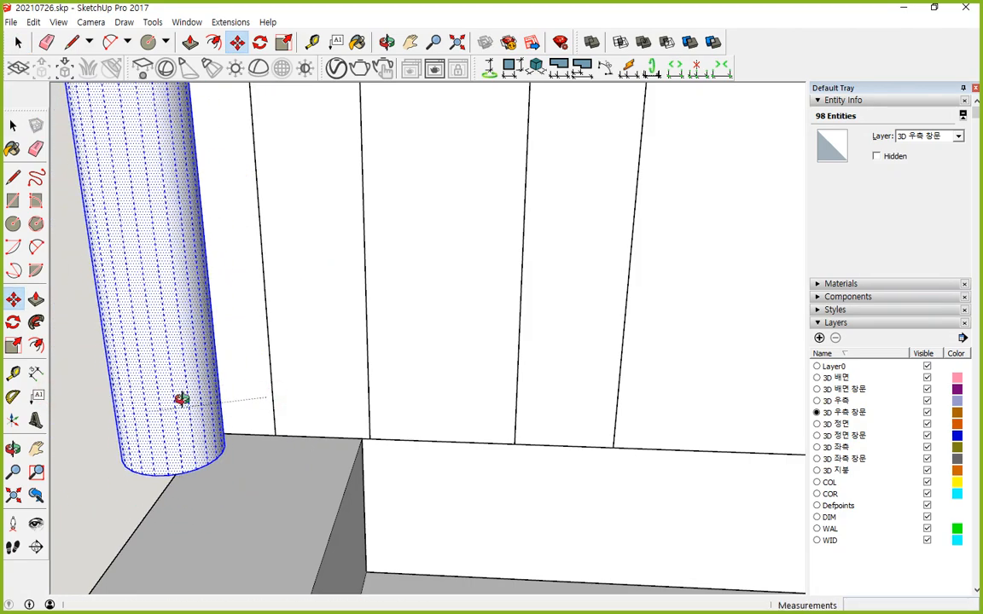
{"action": "middle_click_drag", "start_coordinate": [182, 399], "coordinate": [272, 386]}
{"action": "middle_click_drag", "start_coordinate": [136, 438], "coordinate": [469, 360], "text": "shift"}
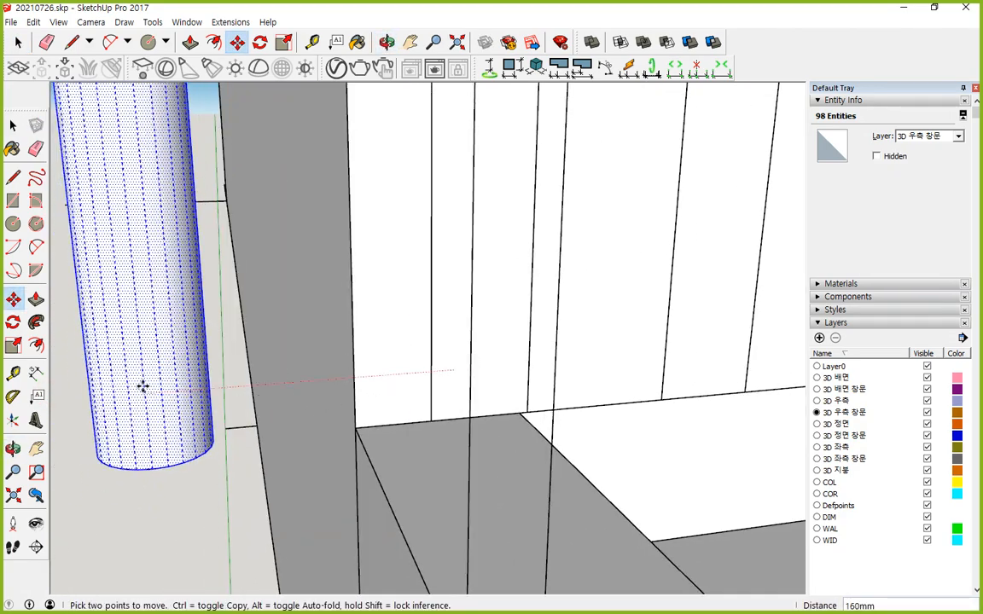
{"action": "middle_click_drag", "start_coordinate": [148, 499], "coordinate": [250, 245]}
{"action": "middle_click_drag", "start_coordinate": [128, 375], "coordinate": [275, 345], "text": "shift"}
{"action": "right_click", "coordinate": [273, 358]}
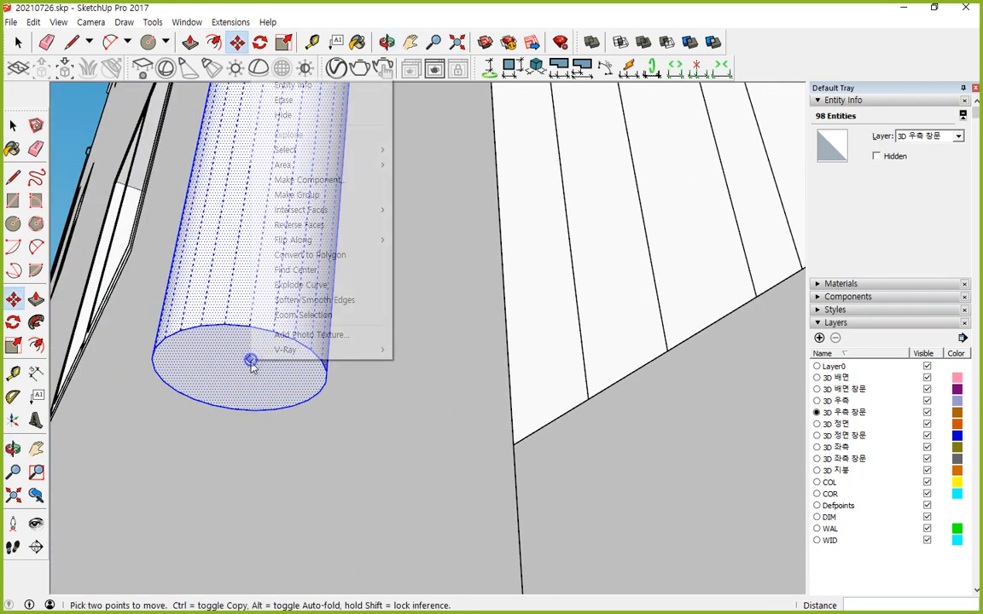
{"action": "key", "text": "g"}
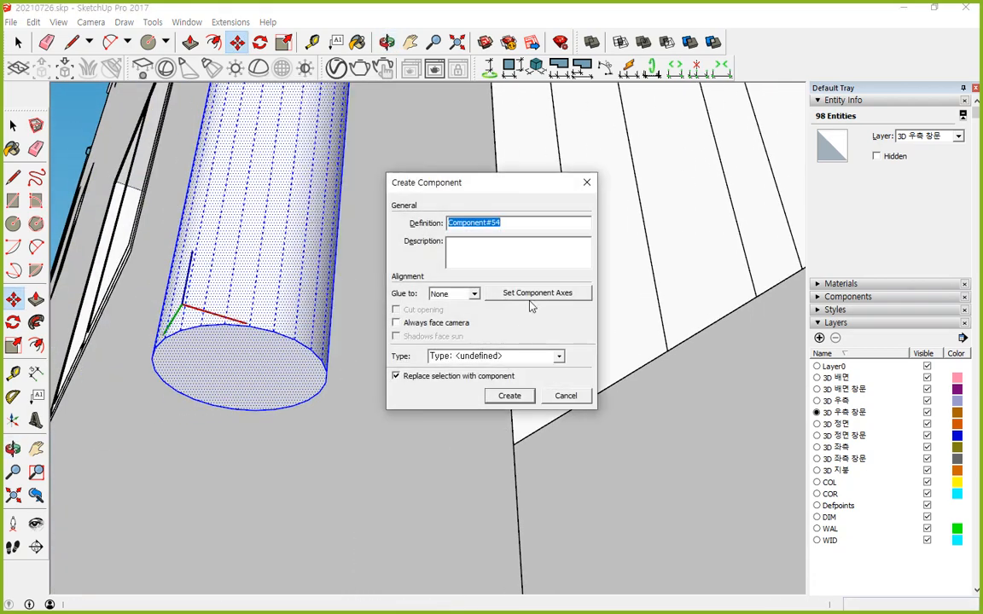
{"action": "left_click", "coordinate": [530, 294]}
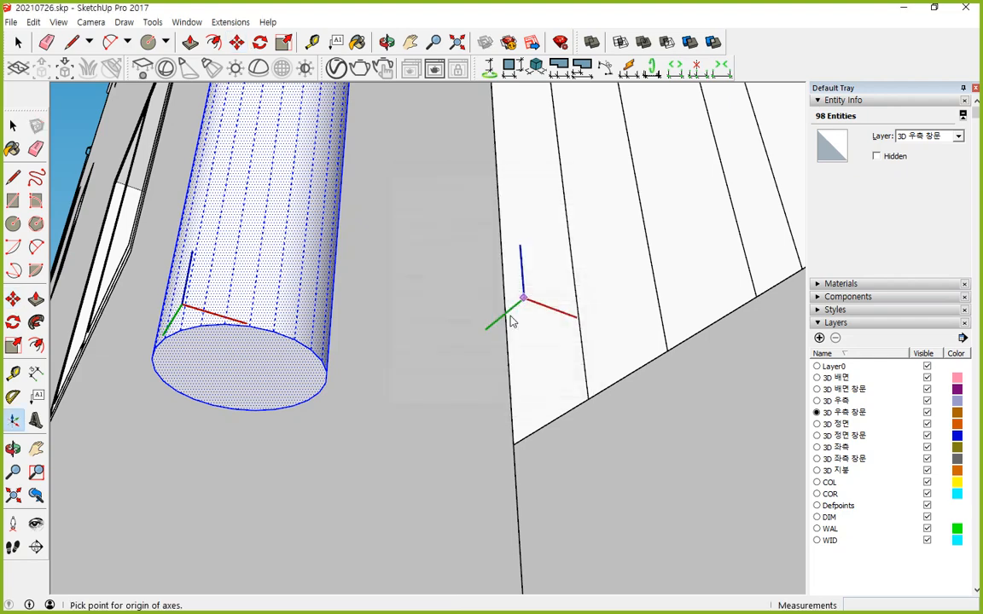
{"action": "left_click", "coordinate": [241, 373]}
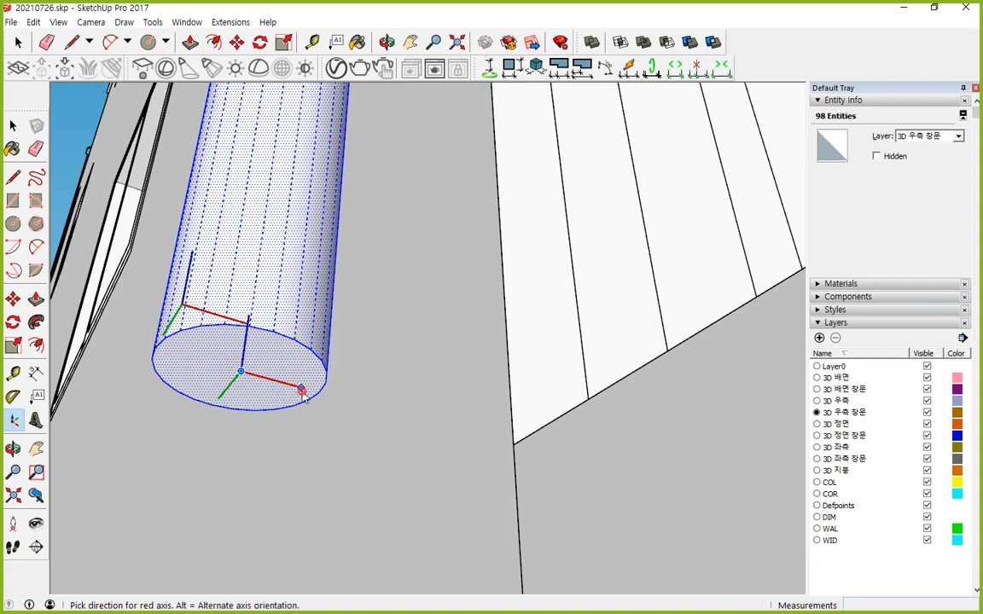
{"action": "left_click", "coordinate": [302, 392]}
{"action": "left_click", "coordinate": [200, 401]}
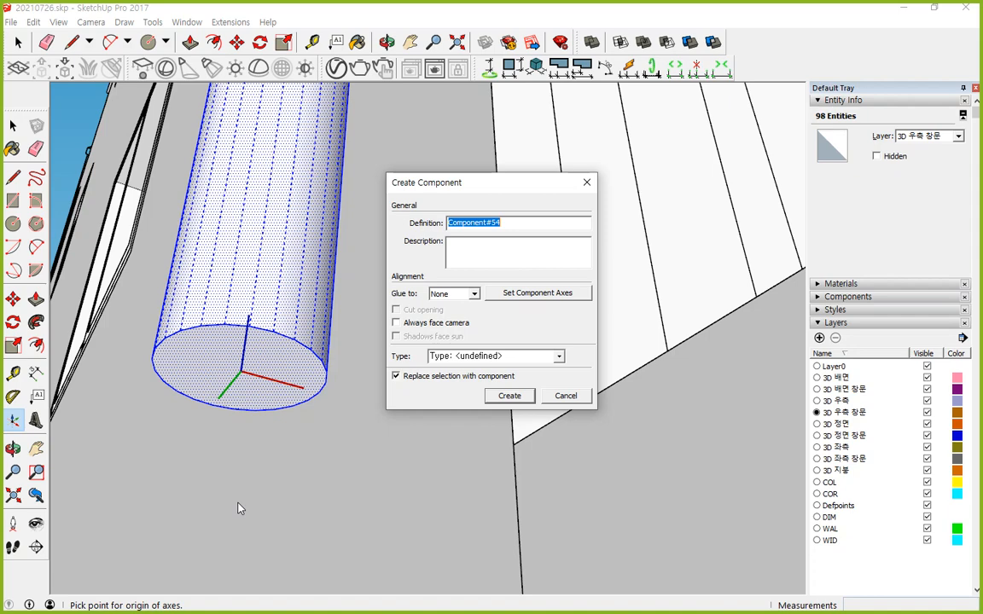
{"action": "key", "text": "Escape"}
- Make the baluster a component with its axes originating at the centre of its bottom face, keeping the red and green directions
{"action": "right_click", "coordinate": [237, 369]}
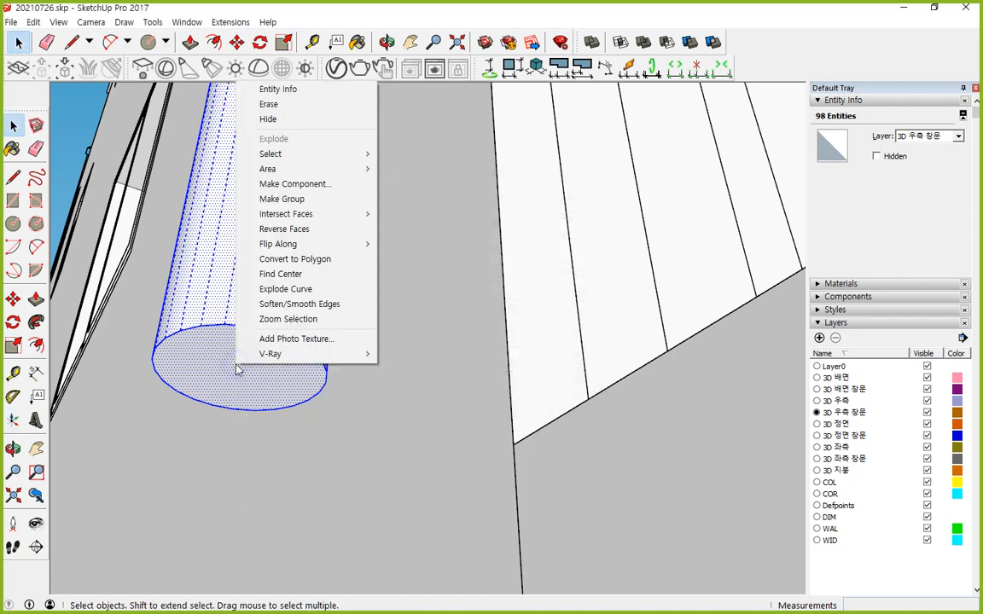
{"action": "left_click", "coordinate": [346, 185]}
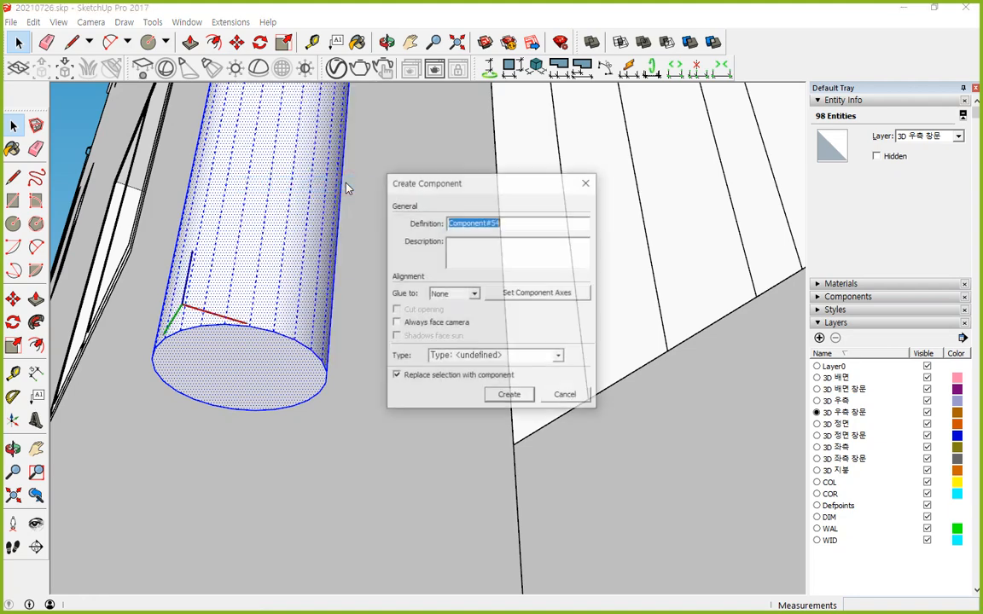
{"action": "left_click", "coordinate": [548, 301]}
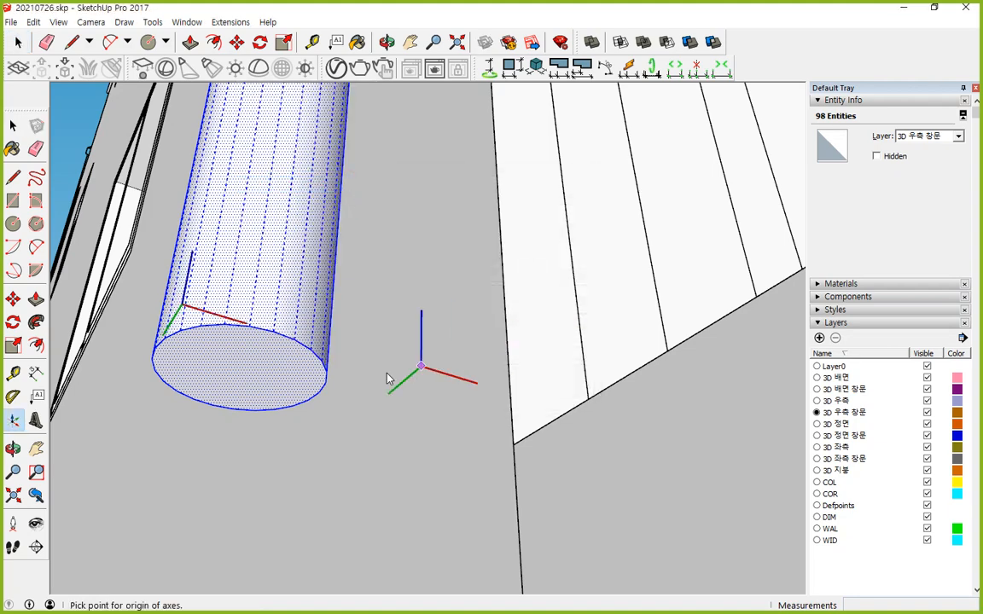
{"action": "left_click", "coordinate": [240, 372]}
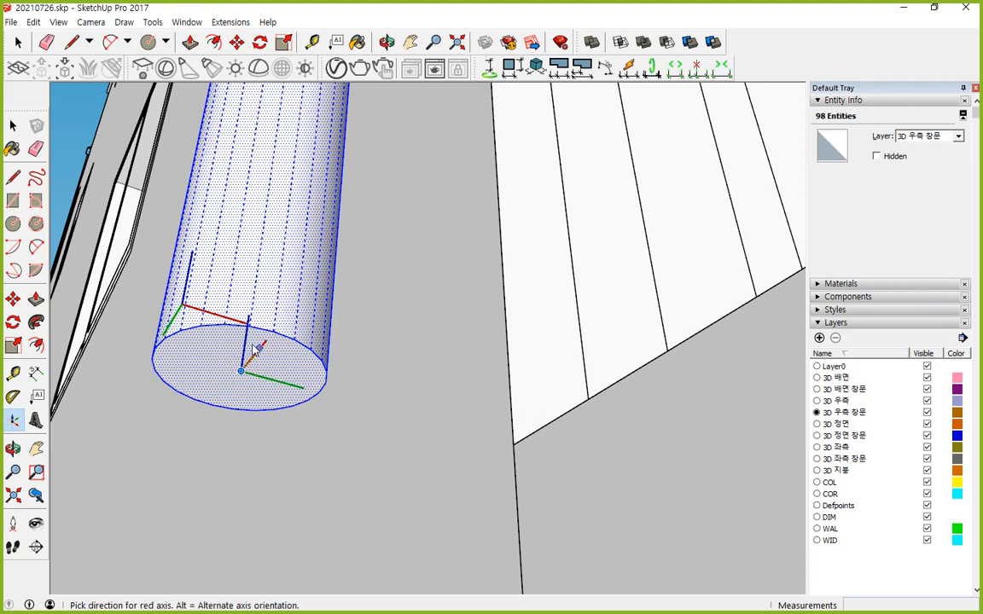
{"action": "left_click", "coordinate": [296, 388]}
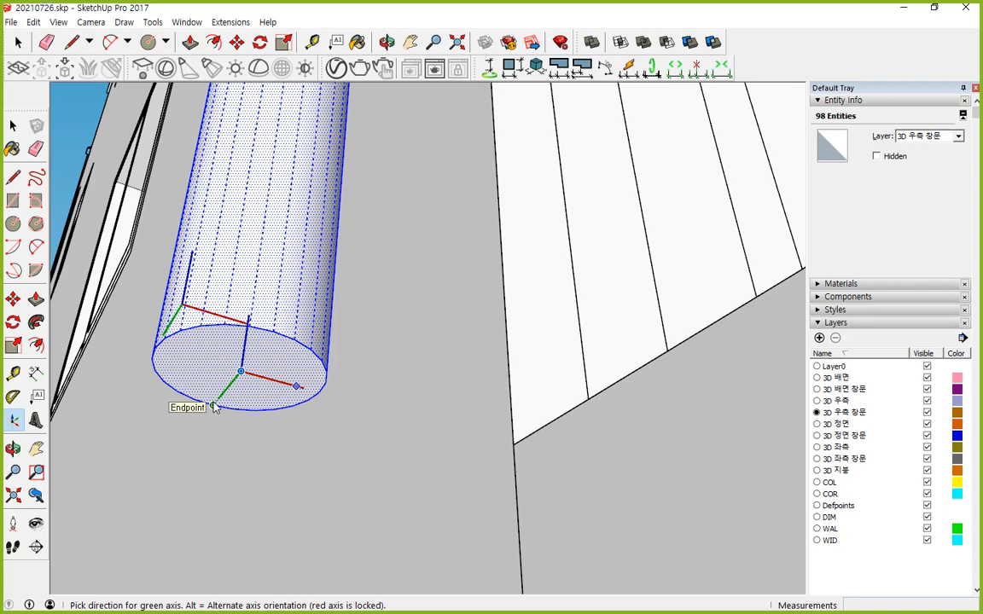
{"action": "left_click", "coordinate": [214, 406]}
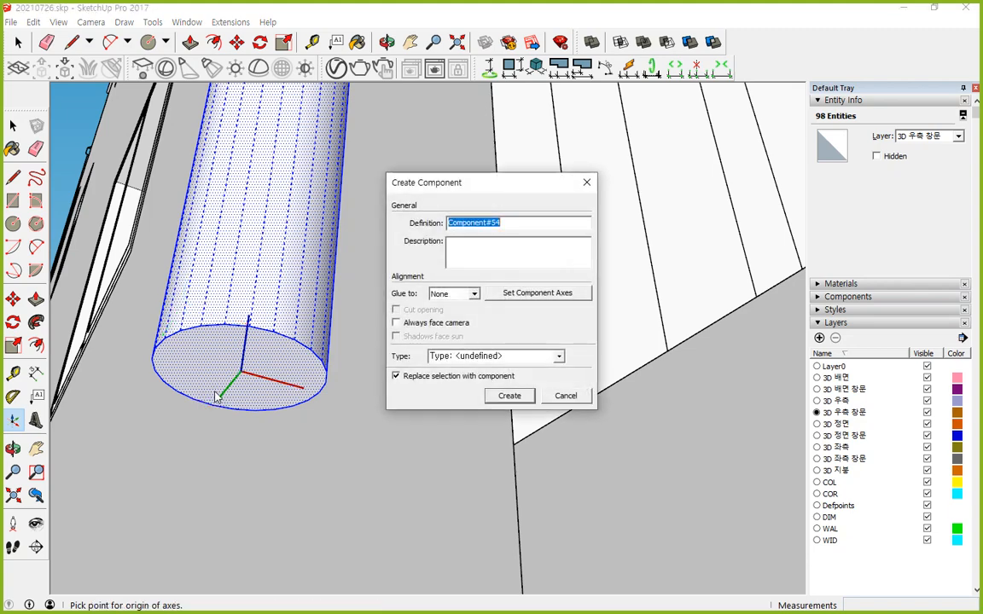
{"action": "left_click", "coordinate": [512, 397]}
{"action": "middle_click_drag", "start_coordinate": [397, 333], "coordinate": [131, 592]}
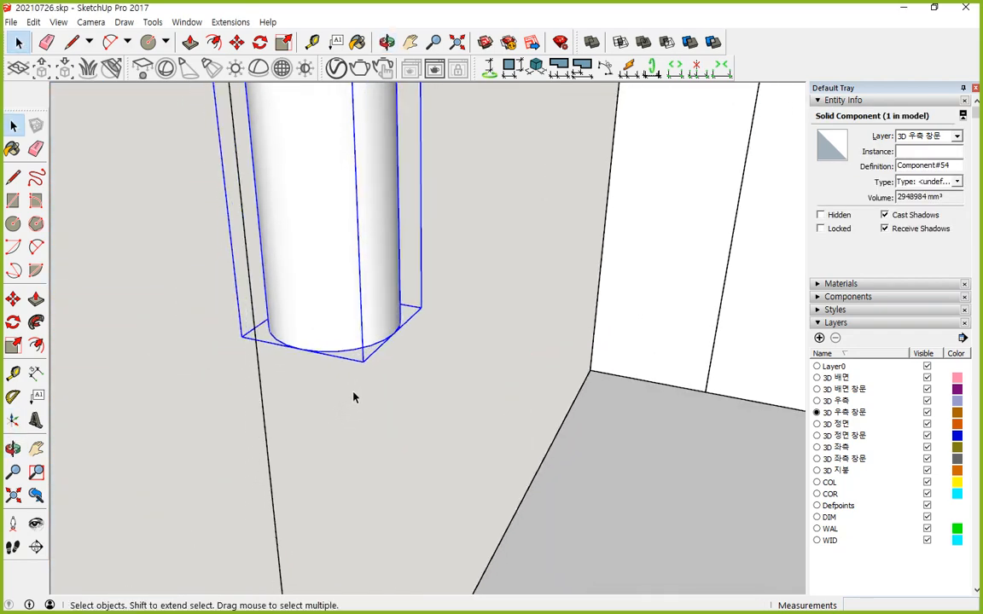
{"action": "left_click", "coordinate": [17, 473]}
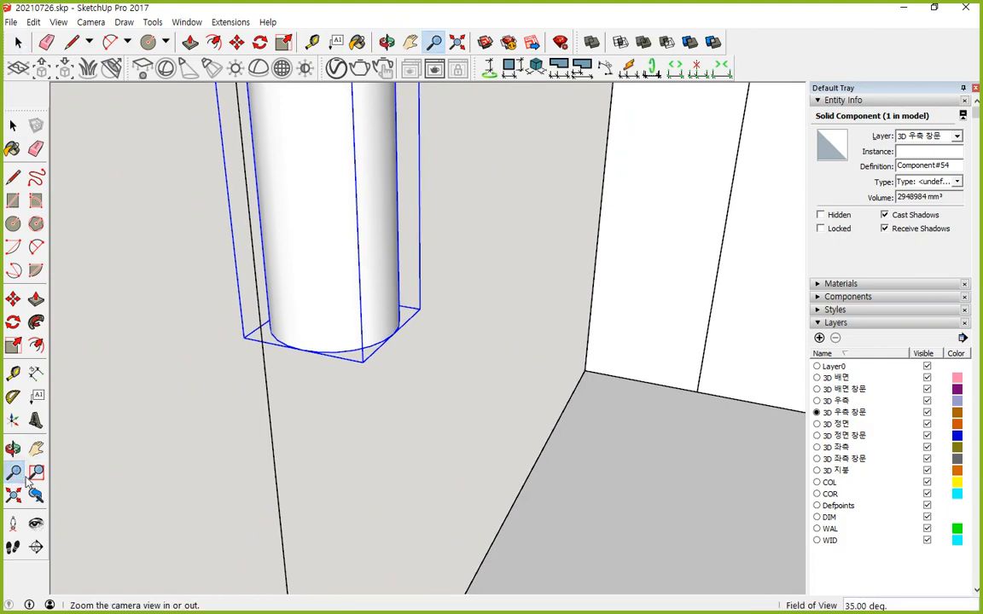
{"action": "key", "text": "shift+z"}
{"action": "scroll", "coordinate": [267, 413], "scroll_direction": "up", "scroll_amount": 5}
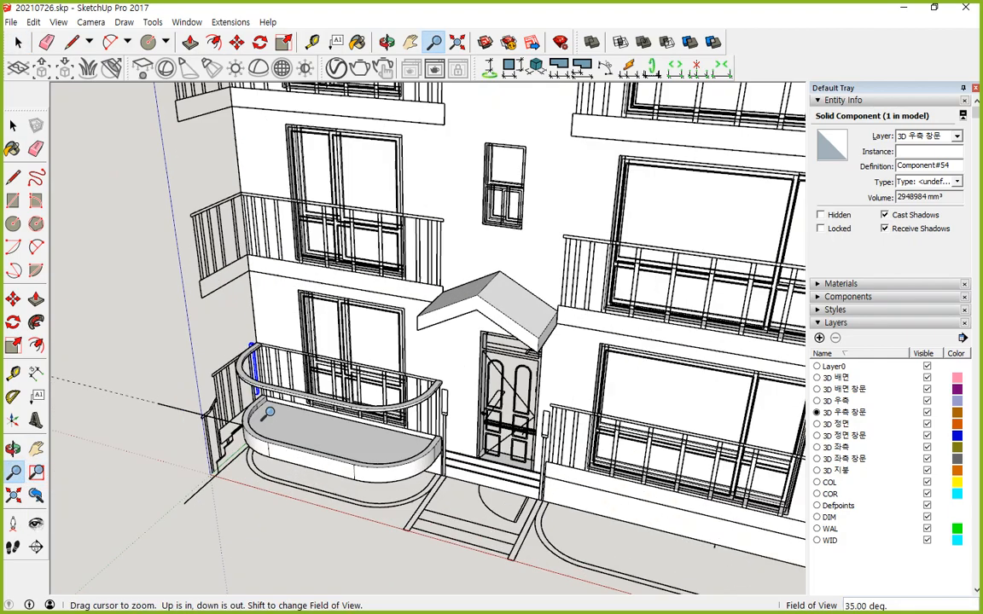
{"action": "scroll", "coordinate": [243, 421], "scroll_direction": "up", "scroll_amount": 4}
{"action": "scroll", "coordinate": [256, 408], "scroll_direction": "down", "scroll_amount": 2}
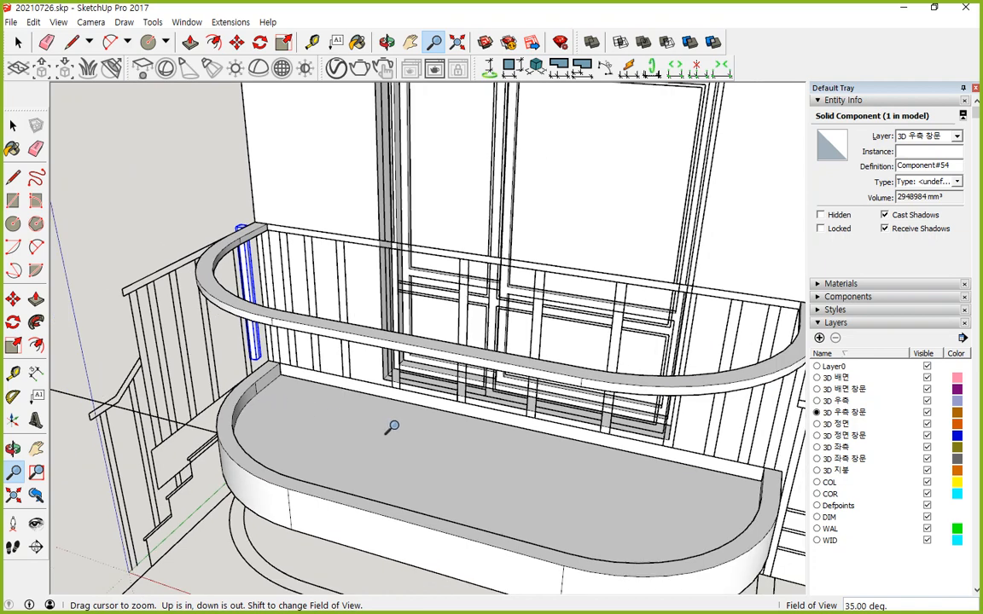
{"action": "middle_click_drag", "start_coordinate": [393, 427], "coordinate": [248, 364]}
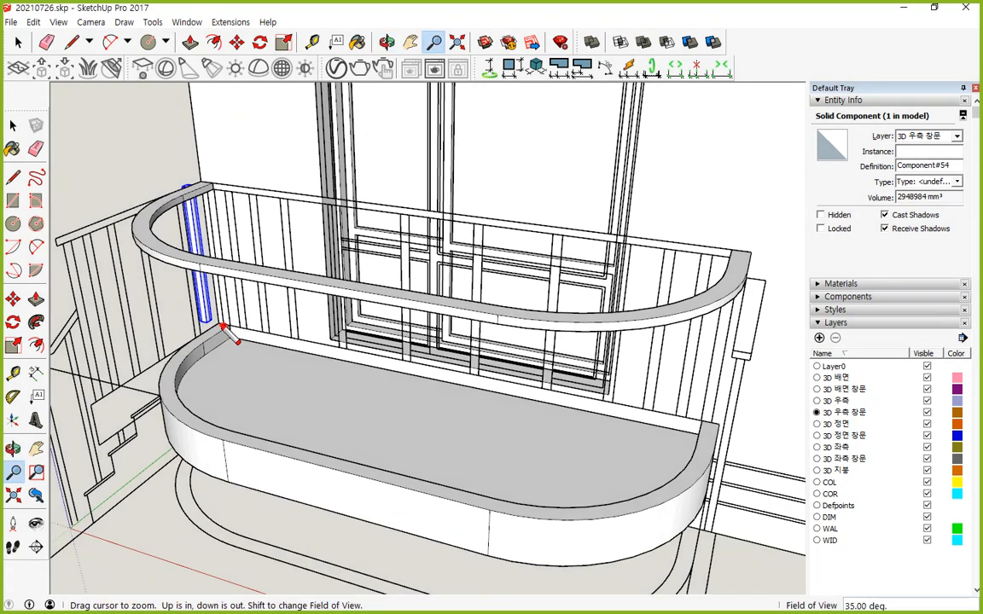
{"action": "mouse_move", "coordinate": [222, 327]}
{"action": "left_mouse_down"}
{"action": "mouse_move", "coordinate": [171, 377]}
{"action": "mouse_move", "coordinate": [195, 418]}
{"action": "mouse_move", "coordinate": [259, 452]}
{"action": "mouse_move", "coordinate": [503, 501]}
{"action": "mouse_move", "coordinate": [631, 505]}
{"action": "mouse_move", "coordinate": [702, 468]}
{"action": "mouse_move", "coordinate": [696, 395]}
{"action": "left_mouse_up"}
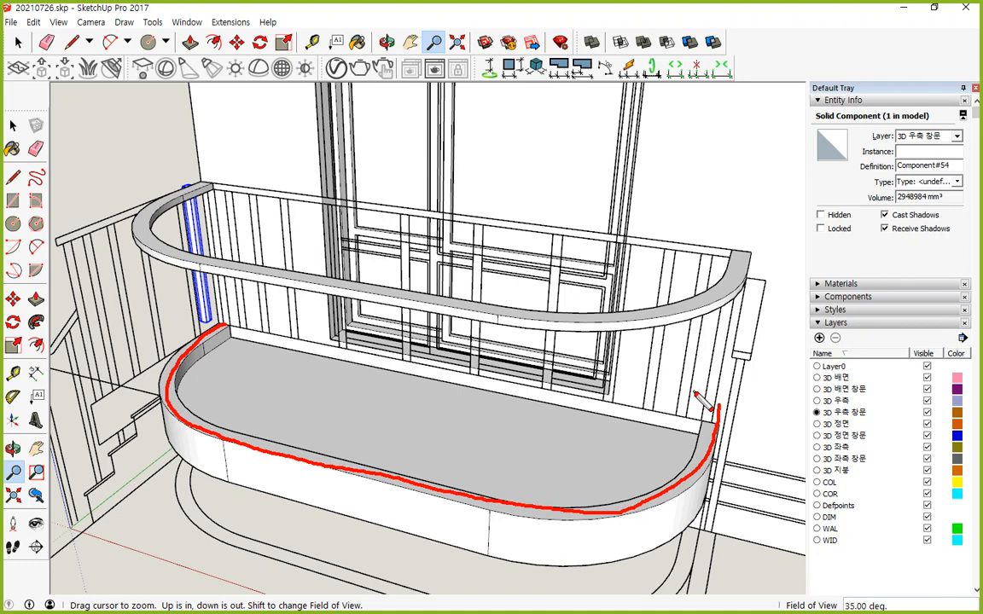
{"action": "key", "text": "Escape"}
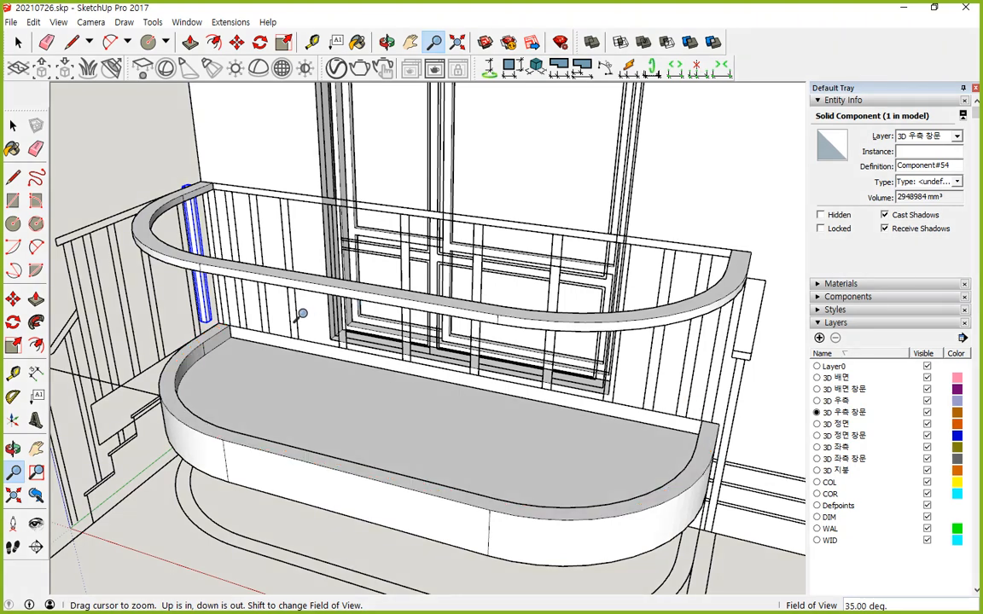
- Draw 100 mm lines across the balcony rim's top at both ends of the curve nearest the baluster
{"action": "scroll", "coordinate": [301, 315], "scroll_direction": "up", "scroll_amount": 5}
{"action": "key", "text": "l"}
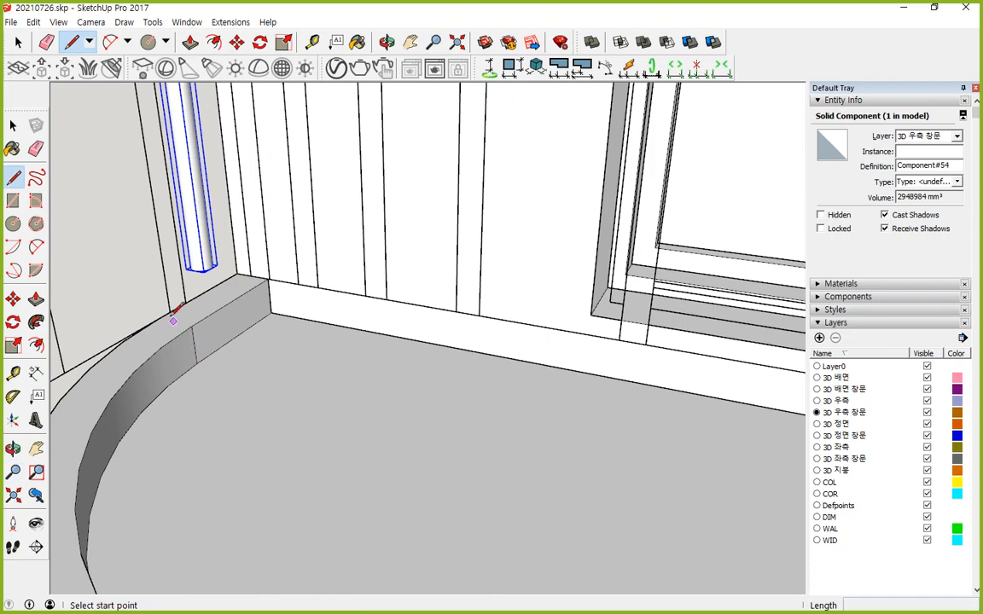
{"action": "left_click", "coordinate": [192, 325]}
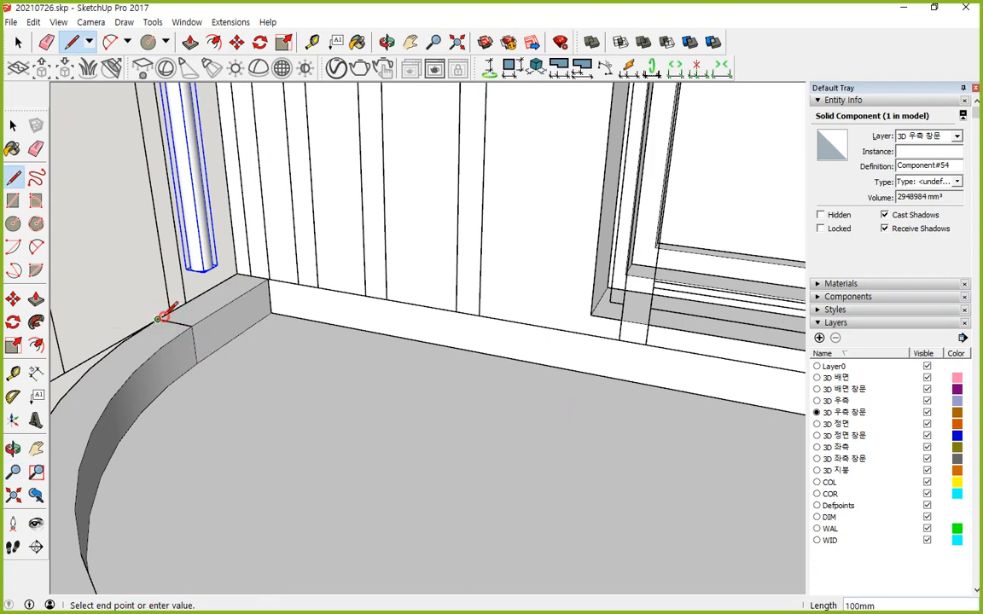
{"action": "scroll", "coordinate": [240, 401], "scroll_direction": "down", "scroll_amount": 2}
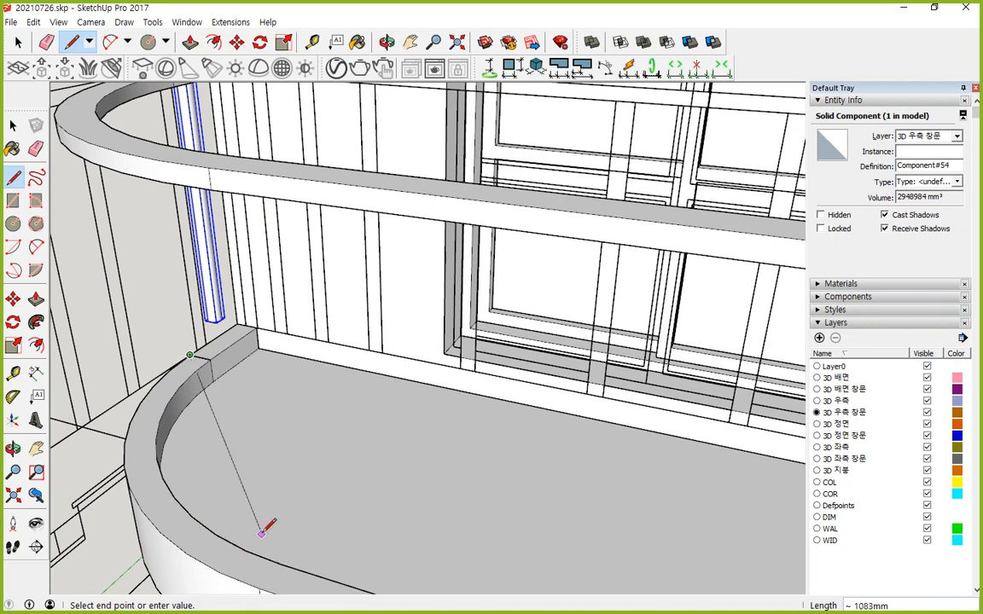
{"action": "key", "text": "Escape"}
{"action": "middle_click_drag", "start_coordinate": [274, 536], "coordinate": [244, 496], "text": "shift"}
{"action": "left_click", "coordinate": [236, 540]}
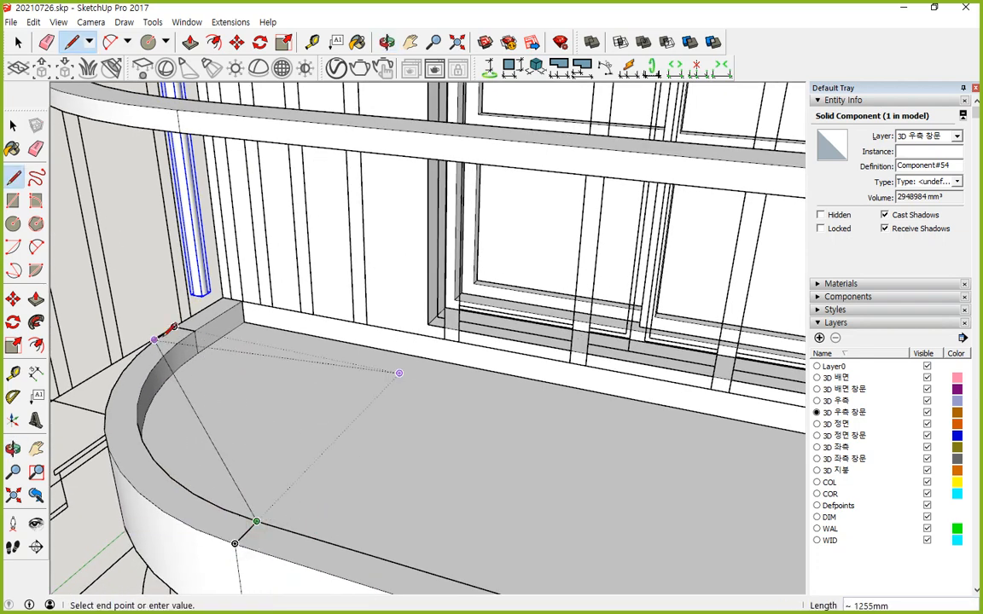
- Try to draw a two-point arc along the middle of the curved rim between the midpoints of the two cross lines
{"action": "key", "text": "a"}
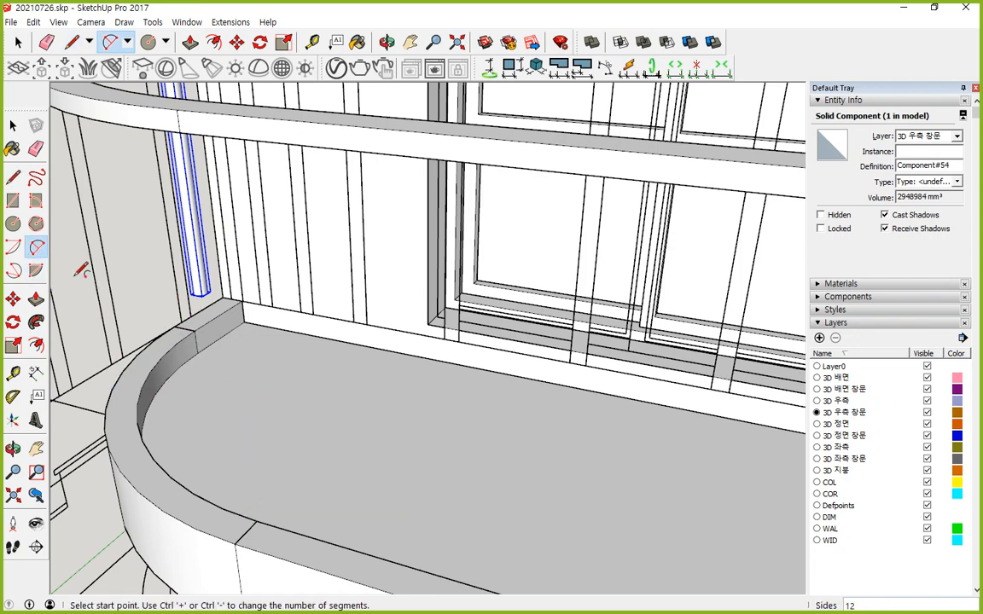
{"action": "left_click", "coordinate": [246, 532]}
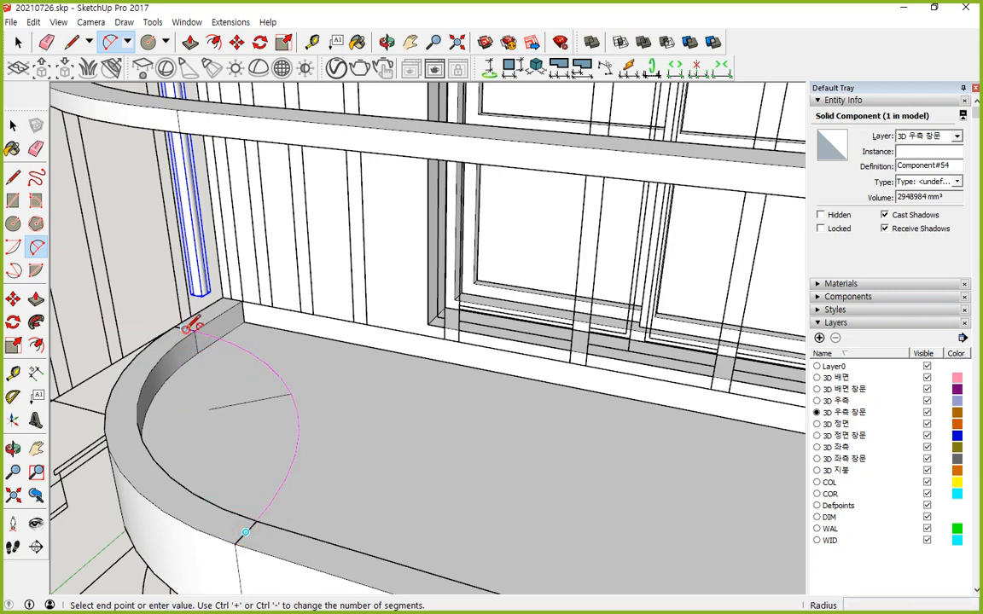
{"action": "left_click", "coordinate": [185, 329]}
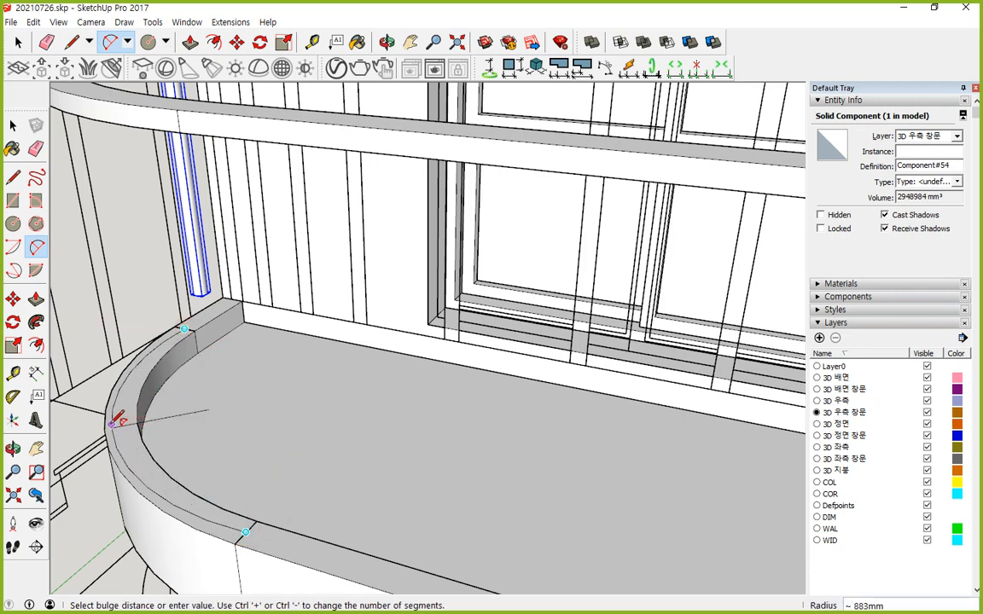
{"action": "left_click", "coordinate": [130, 421]}
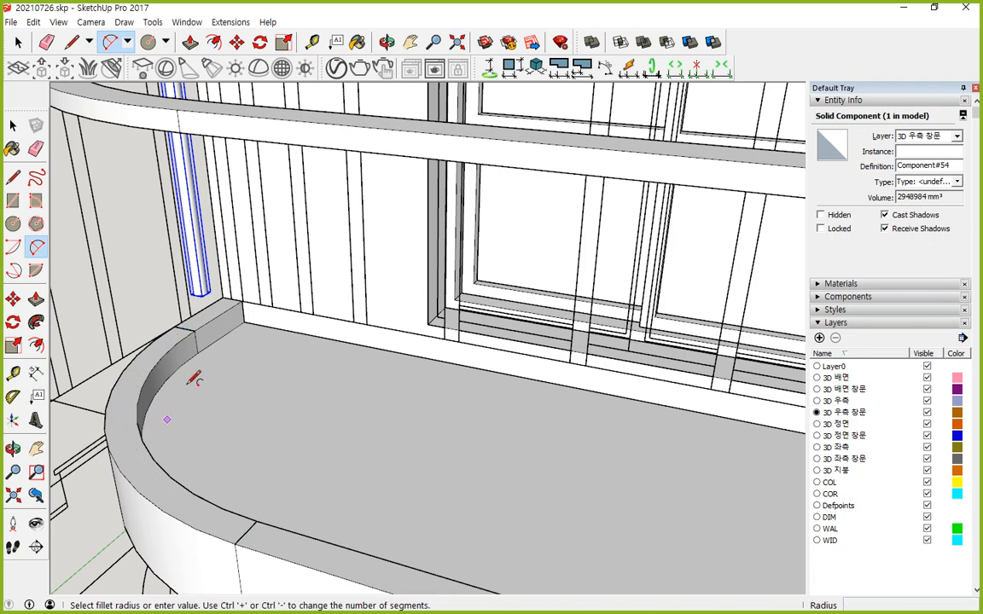
- Extend construction lines inward from the two cross lines over the balcony until they meet at the curve's centre
{"action": "left_click", "coordinate": [13, 176]}
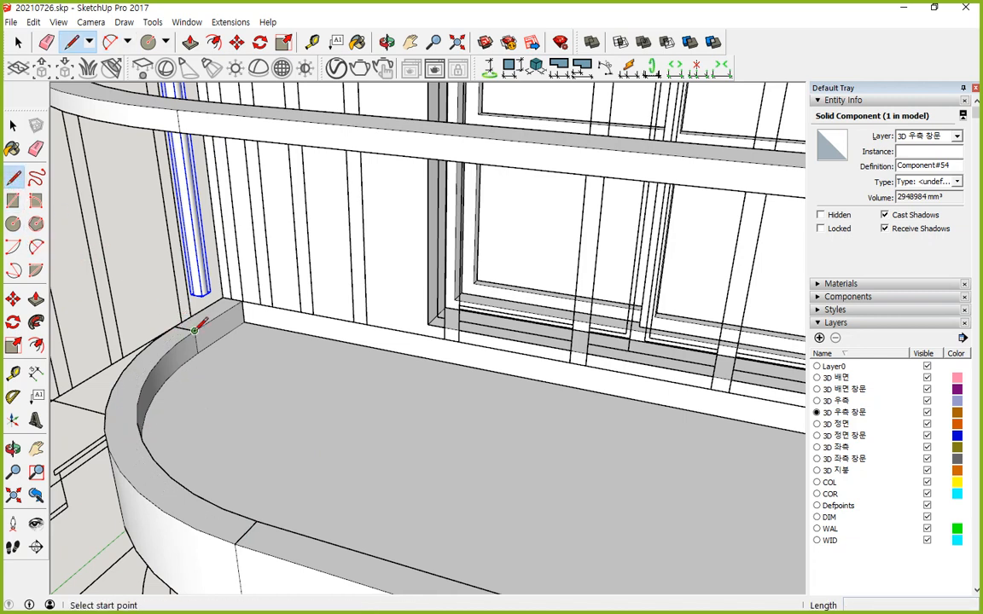
{"action": "left_click", "coordinate": [194, 330]}
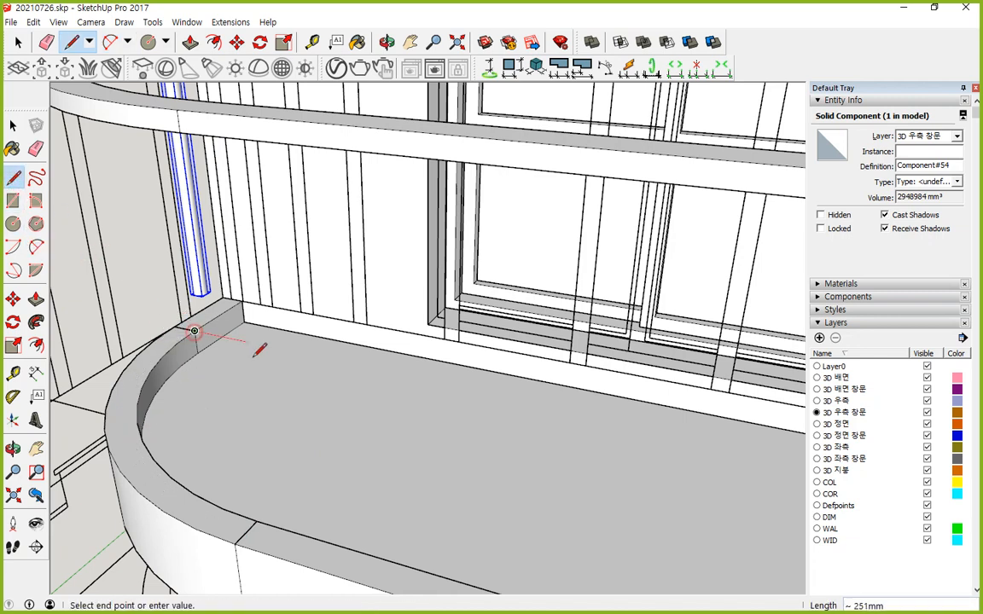
{"action": "left_click", "coordinate": [520, 398]}
{"action": "key", "text": "Escape"}
{"action": "left_click", "coordinate": [257, 520]}
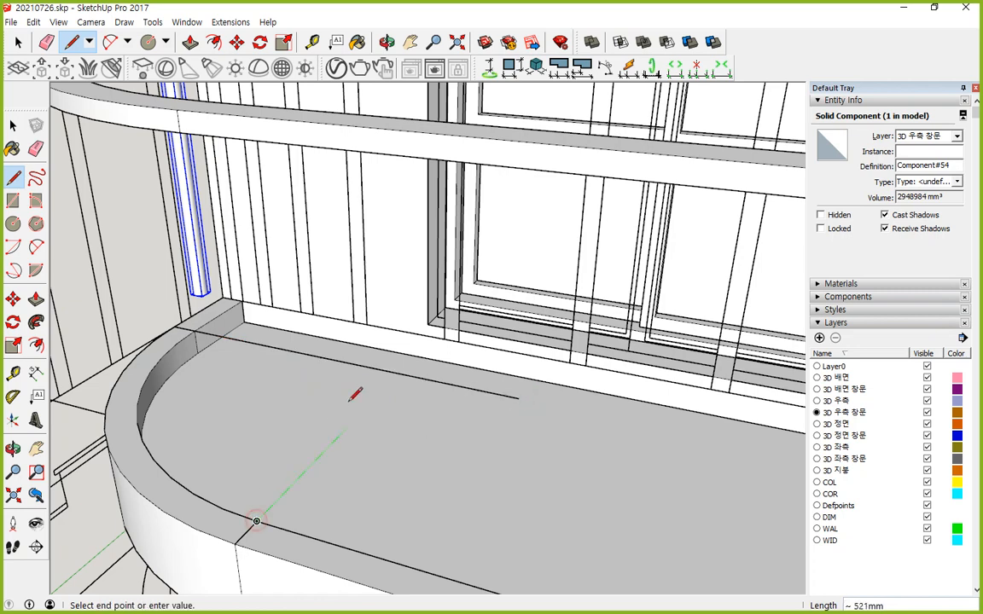
{"action": "left_click", "coordinate": [398, 375]}
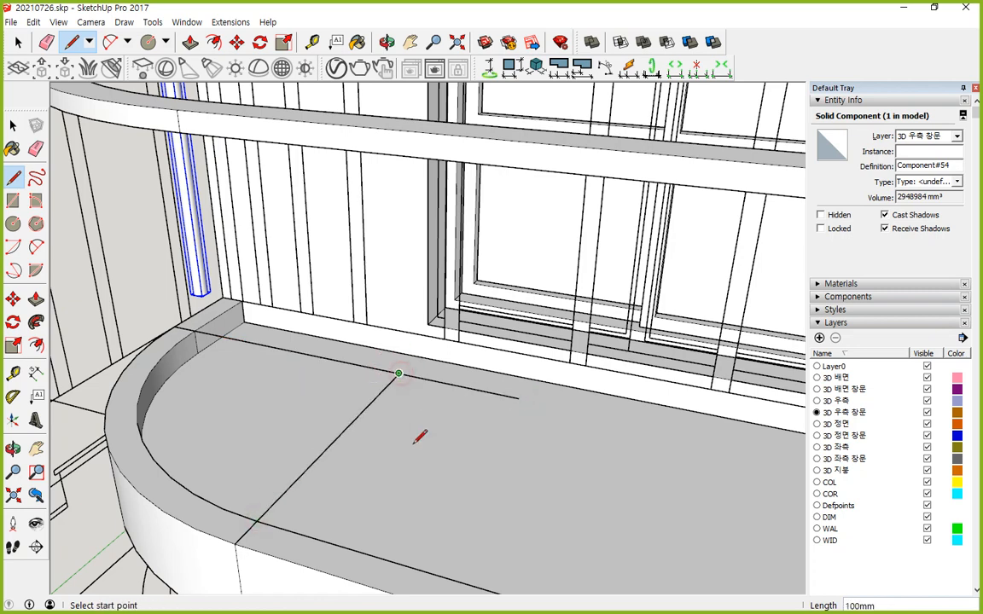
- Draw a centre-point arc of about 950 mm radius around the construction lines' intersection, joining the midpoints of the two cross lines
{"action": "left_click", "coordinate": [13, 246]}
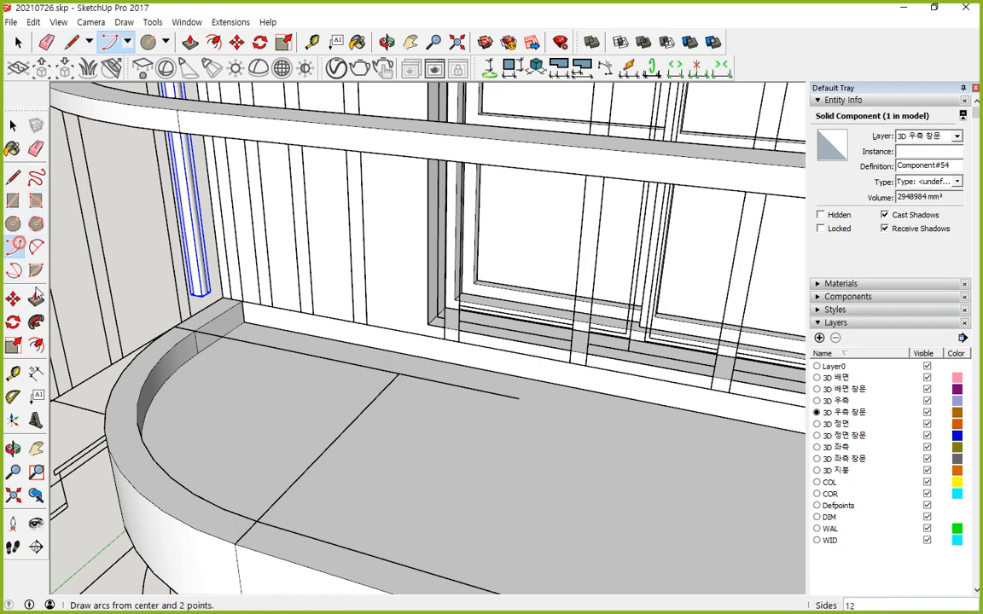
{"action": "left_click", "coordinate": [397, 374]}
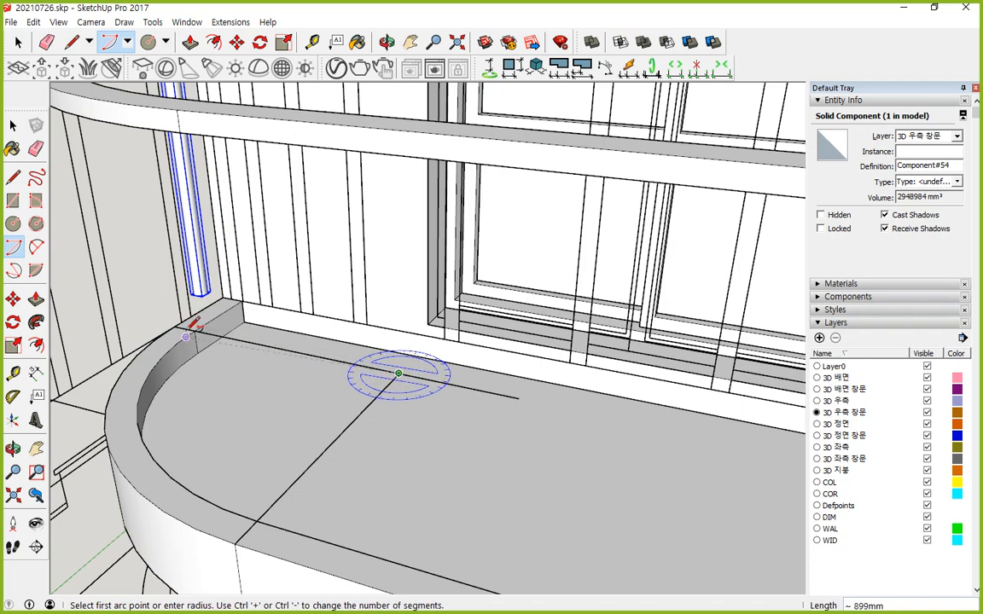
{"action": "scroll", "coordinate": [184, 322], "scroll_direction": "up", "scroll_amount": 3}
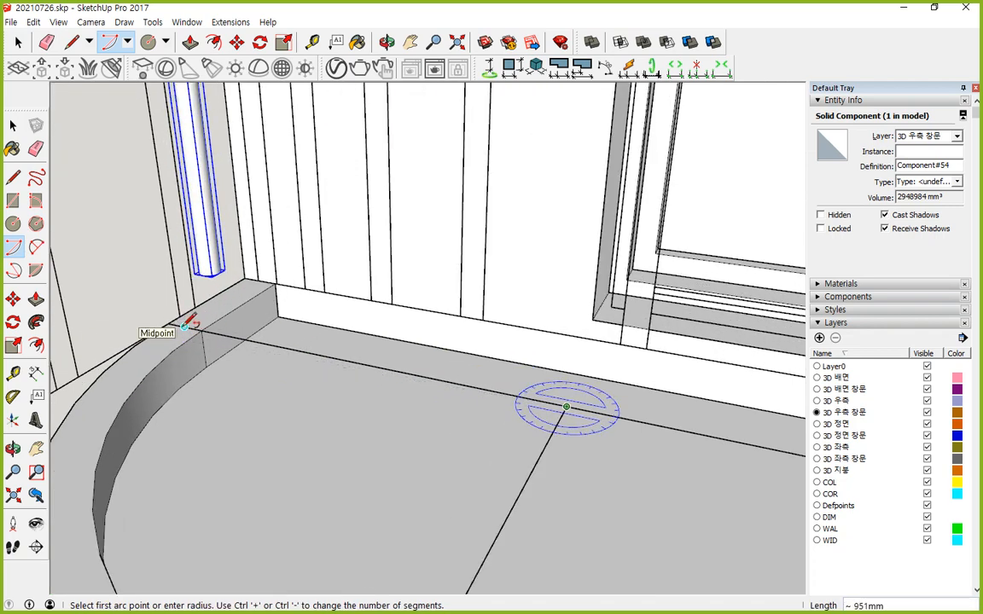
{"action": "left_click", "coordinate": [185, 327]}
{"action": "scroll", "coordinate": [118, 433], "scroll_direction": "down", "scroll_amount": 3}
{"action": "middle_click_drag", "start_coordinate": [127, 451], "coordinate": [133, 402]}
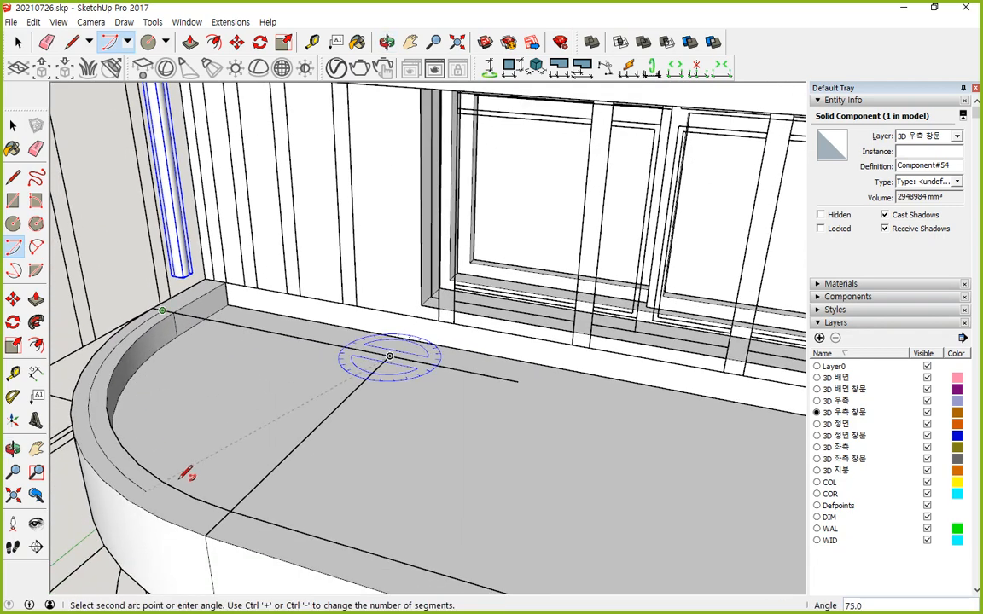
{"action": "left_click", "coordinate": [222, 518]}
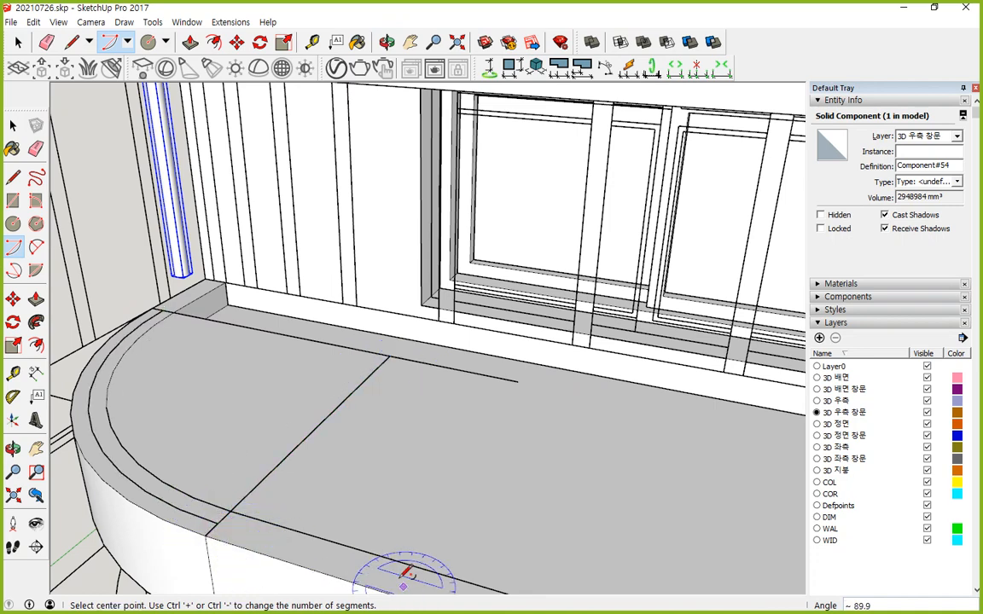
- Erase the construction lines and the short cross lines at both ends, keeping only the rim's centre arc
{"action": "key", "text": "e"}
{"action": "mouse_move", "coordinate": [345, 342]}
{"action": "left_mouse_down"}
{"action": "mouse_move", "coordinate": [361, 390]}
{"action": "mouse_move", "coordinate": [389, 378]}
{"action": "left_mouse_up"}
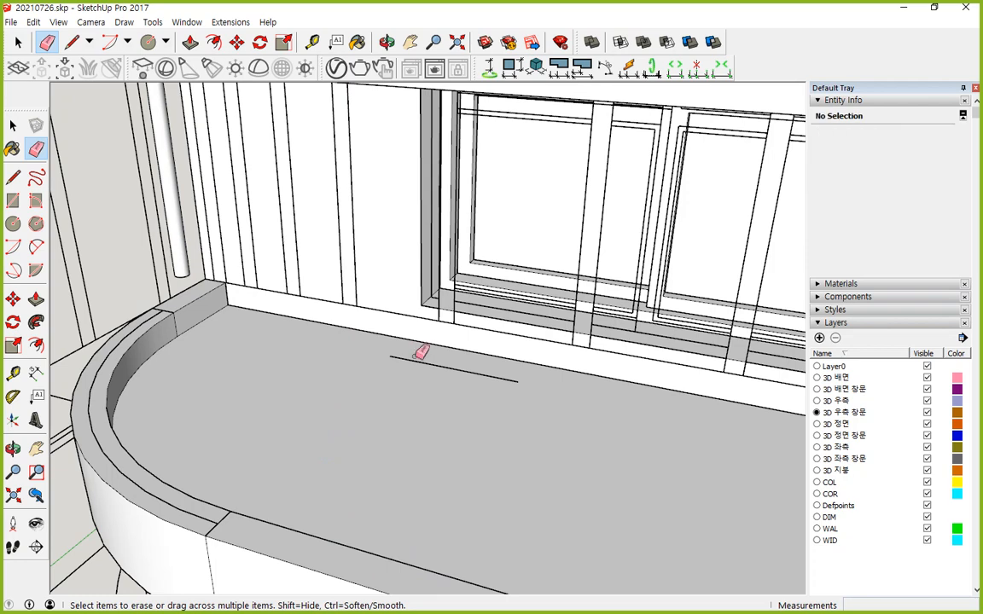
{"action": "left_click", "coordinate": [408, 364]}
{"action": "scroll", "coordinate": [134, 331], "scroll_direction": "up", "scroll_amount": 5}
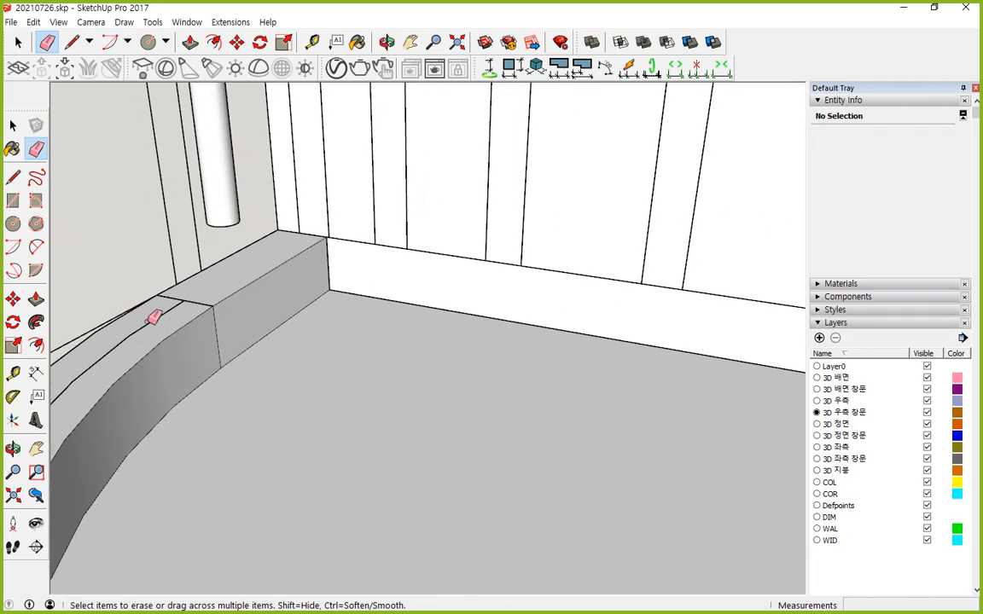
{"action": "middle_click_drag", "start_coordinate": [202, 355], "coordinate": [245, 330]}
{"action": "left_click", "coordinate": [240, 319]}
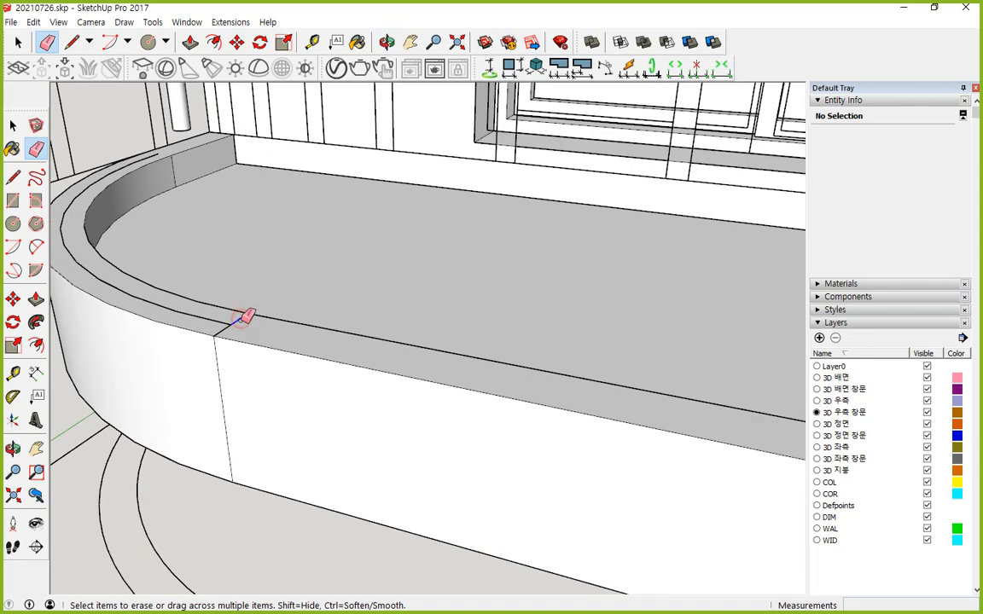
{"action": "left_click", "coordinate": [221, 332]}
- Draw two lines from the ends of the opposite curve's outer rim edge, meeting at its centre 1000 mm away
{"action": "mouse_move", "coordinate": [309, 381]}
{"action": "middle_mouse_down"}
{"action": "mouse_move", "coordinate": [300, 345]}
{"action": "mouse_move", "coordinate": [327, 391]}
{"action": "mouse_move", "coordinate": [227, 329]}
{"action": "mouse_move", "coordinate": [634, 529]}
{"action": "mouse_move", "coordinate": [472, 445]}
{"action": "mouse_move", "coordinate": [533, 411]}
{"action": "mouse_move", "coordinate": [265, 292]}
{"action": "mouse_move", "coordinate": [437, 429]}
{"action": "middle_mouse_up"}
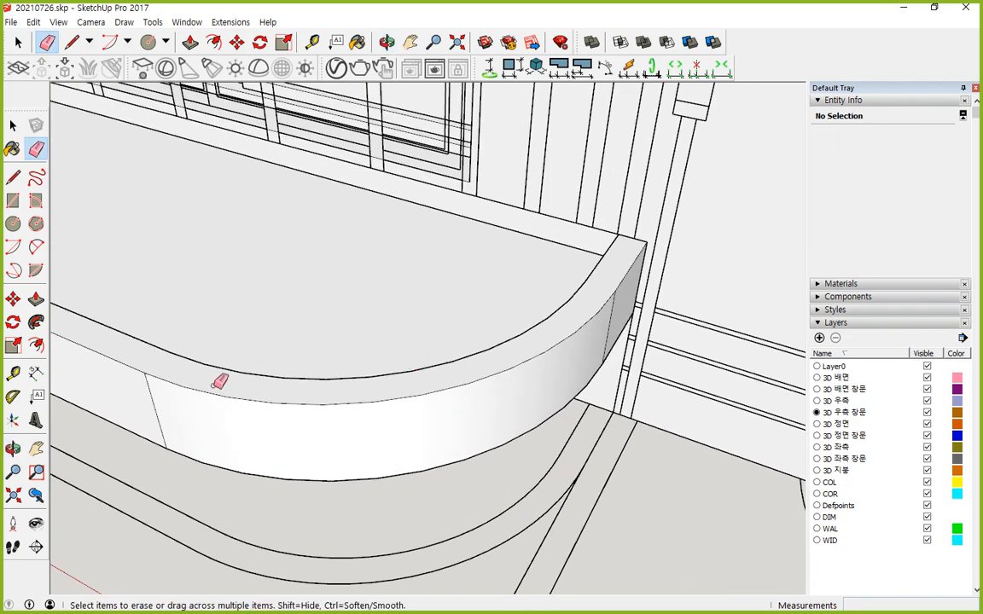
{"action": "key", "text": "l"}
{"action": "mouse_move", "coordinate": [165, 454]}
{"action": "left_mouse_down"}
{"action": "mouse_move", "coordinate": [158, 386]}
{"action": "mouse_move", "coordinate": [179, 449]}
{"action": "left_mouse_up"}
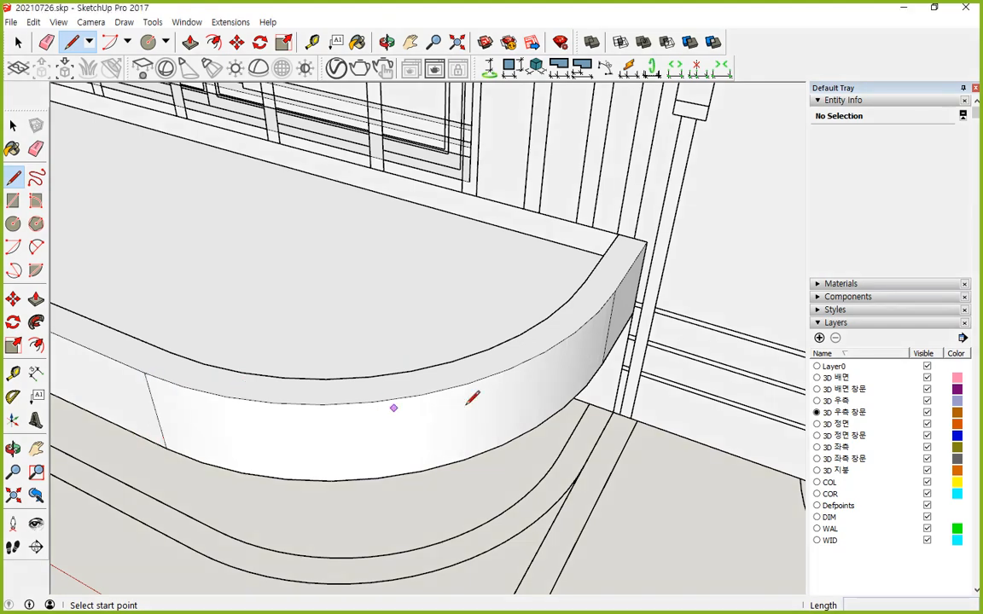
{"action": "left_click_drag", "start_coordinate": [601, 363], "coordinate": [599, 308]}
{"action": "key", "text": "Escape"}
{"action": "left_click", "coordinate": [145, 370]}
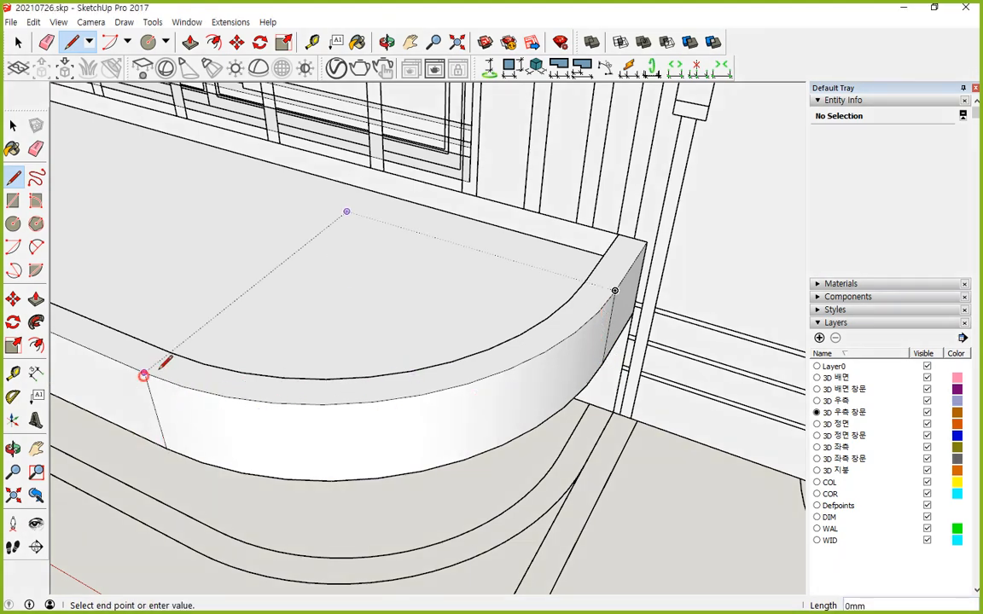
{"action": "left_click", "coordinate": [347, 212]}
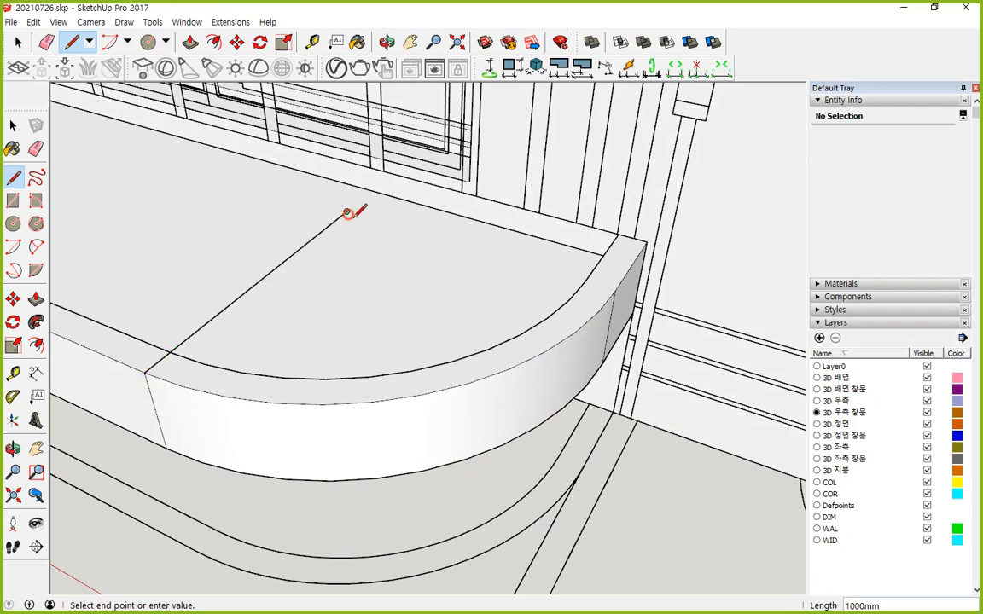
{"action": "left_click", "coordinate": [615, 288]}
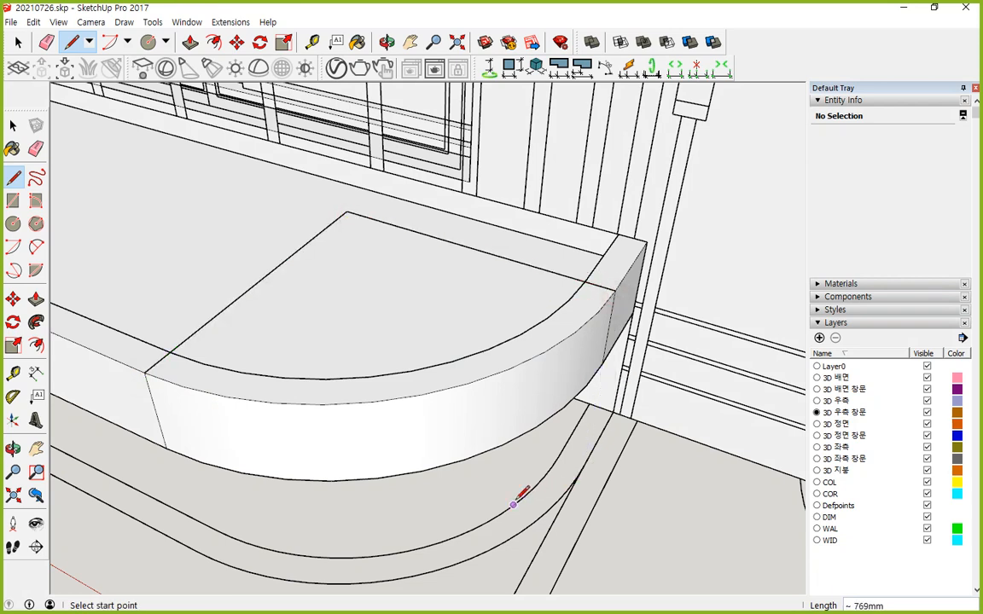
{"action": "key", "text": "a"}
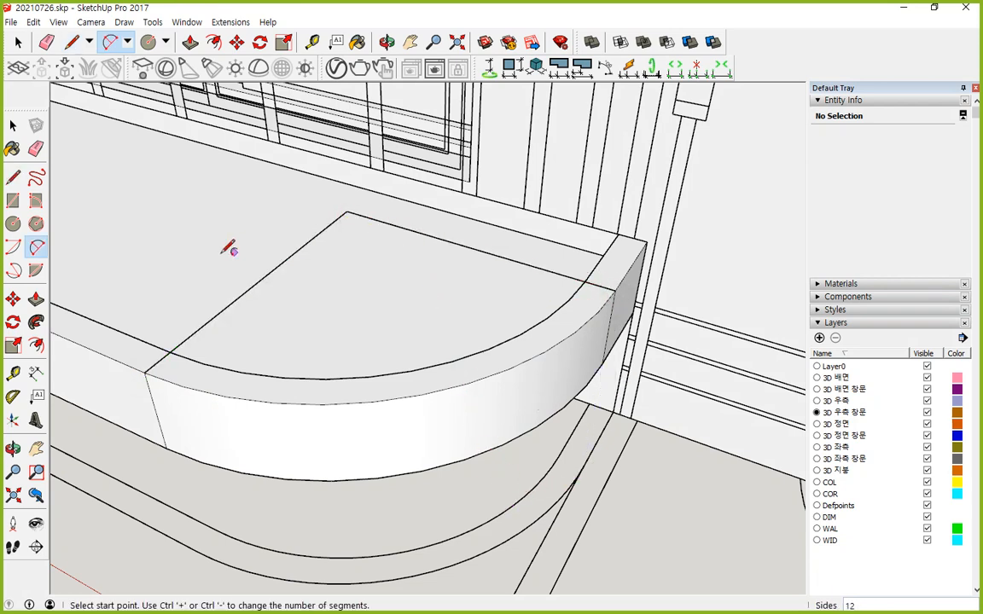
{"action": "left_click", "coordinate": [13, 246]}
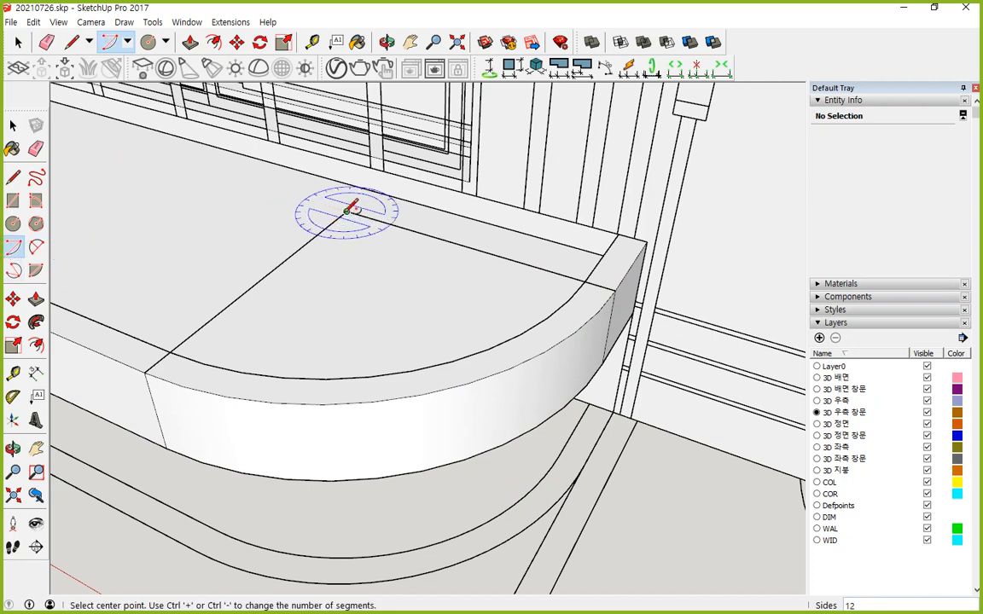
{"action": "left_click", "coordinate": [347, 212]}
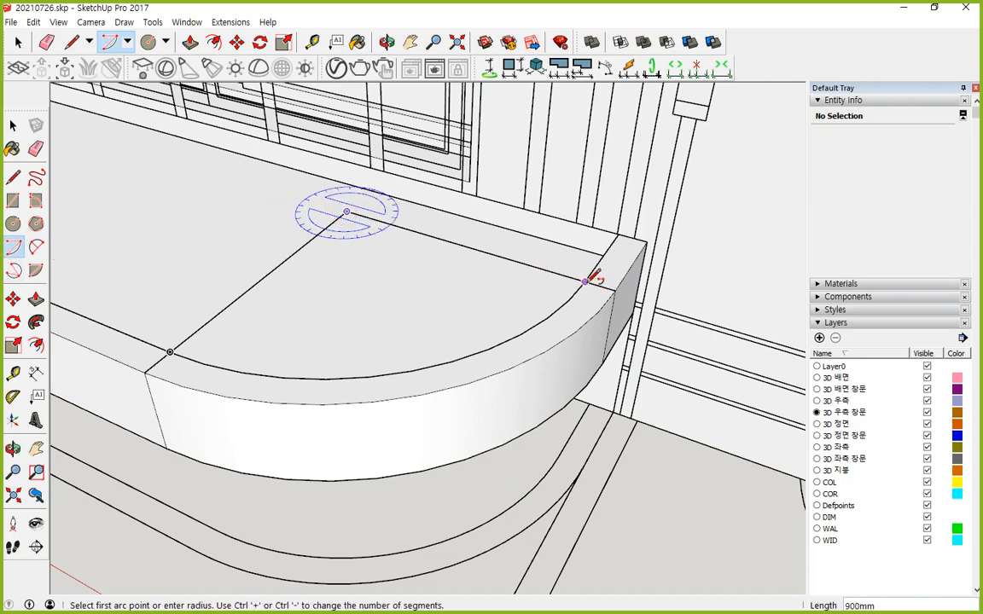
{"action": "key", "text": "Escape"}
- Trace 100 mm lines across the rim's top at both ends of this curve, splitting the construction lines at the inner edge
{"action": "key", "text": "l"}
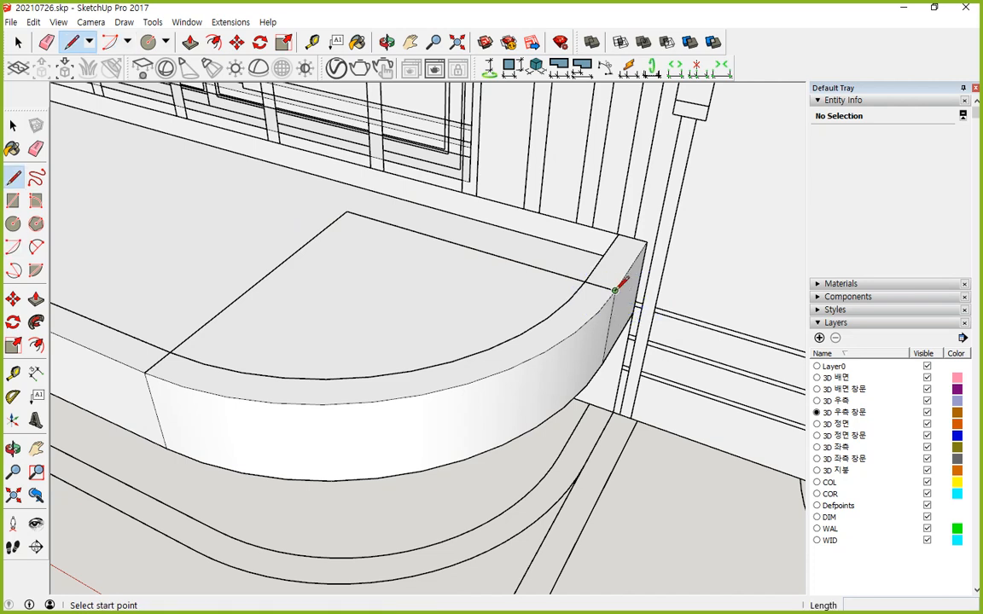
{"action": "left_click", "coordinate": [615, 290]}
{"action": "left_click", "coordinate": [587, 283]}
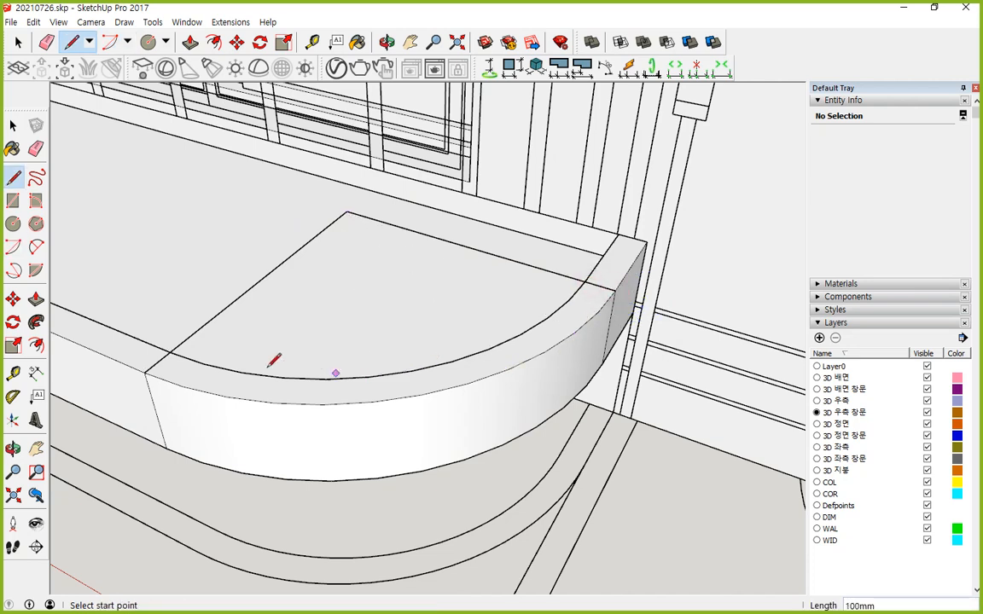
{"action": "left_click", "coordinate": [144, 372]}
{"action": "left_click", "coordinate": [170, 351]}
- Draw a 90-degree centre-point arc around the construction lines' intersection, running along the middle of the rim's top from the short cross line's midpoint
{"action": "key", "text": "a"}
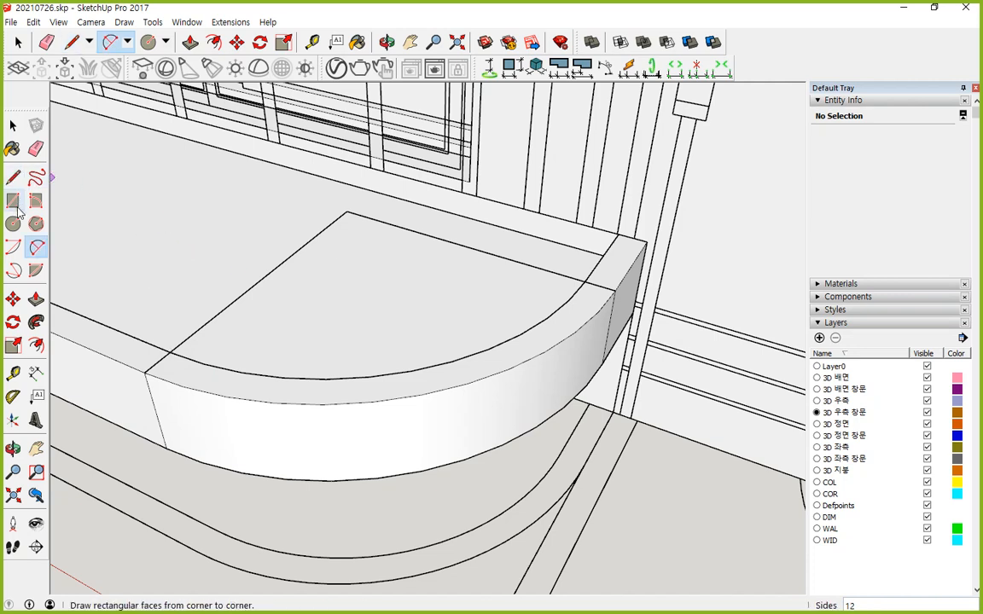
{"action": "left_click", "coordinate": [13, 247]}
{"action": "left_click", "coordinate": [347, 211]}
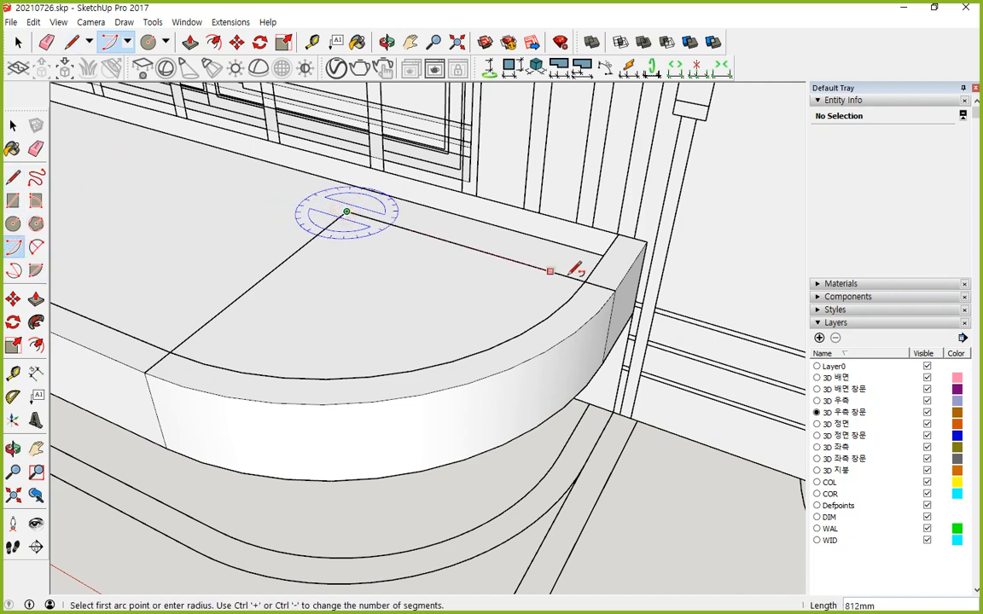
{"action": "left_click", "coordinate": [599, 286]}
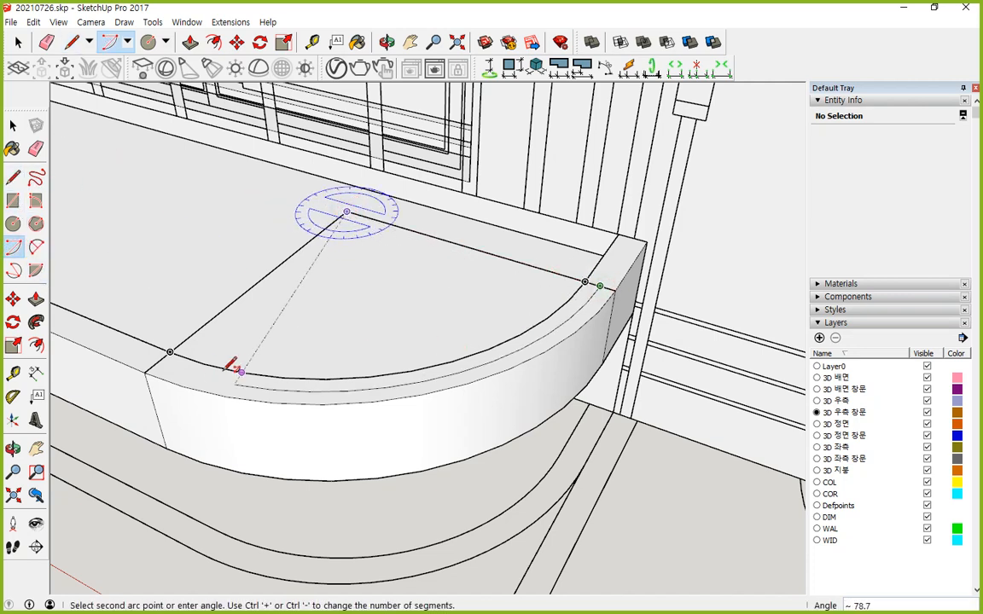
{"action": "left_click", "coordinate": [171, 351]}
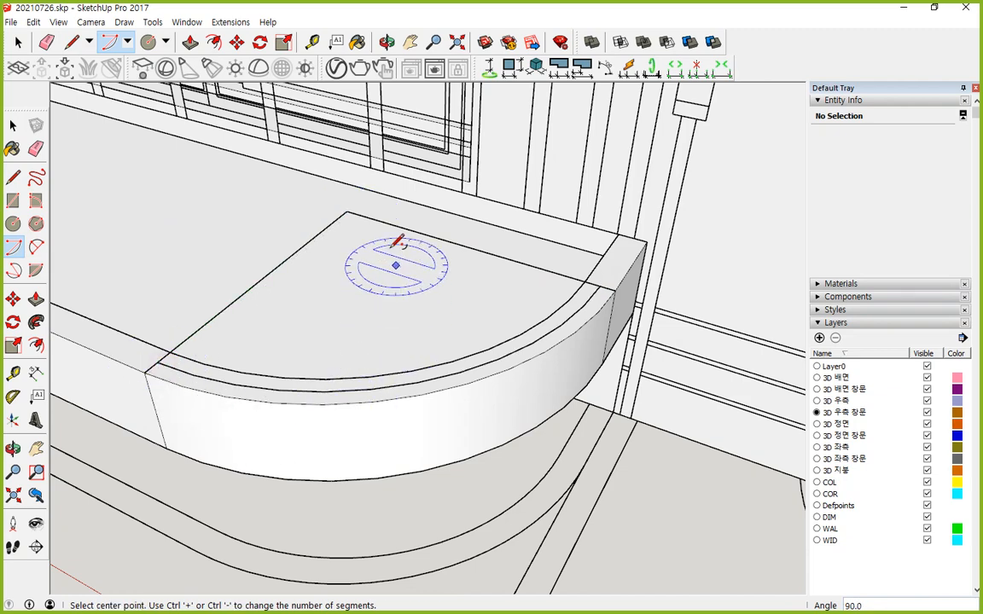
- Erase the construction lines and the short cross lines at both ends of this curve, keeping only the rim's centre arc
{"action": "key", "text": "e"}
{"action": "mouse_move", "coordinate": [362, 221]}
{"action": "left_mouse_down"}
{"action": "mouse_move", "coordinate": [322, 236]}
{"action": "mouse_move", "coordinate": [500, 261]}
{"action": "left_mouse_up"}
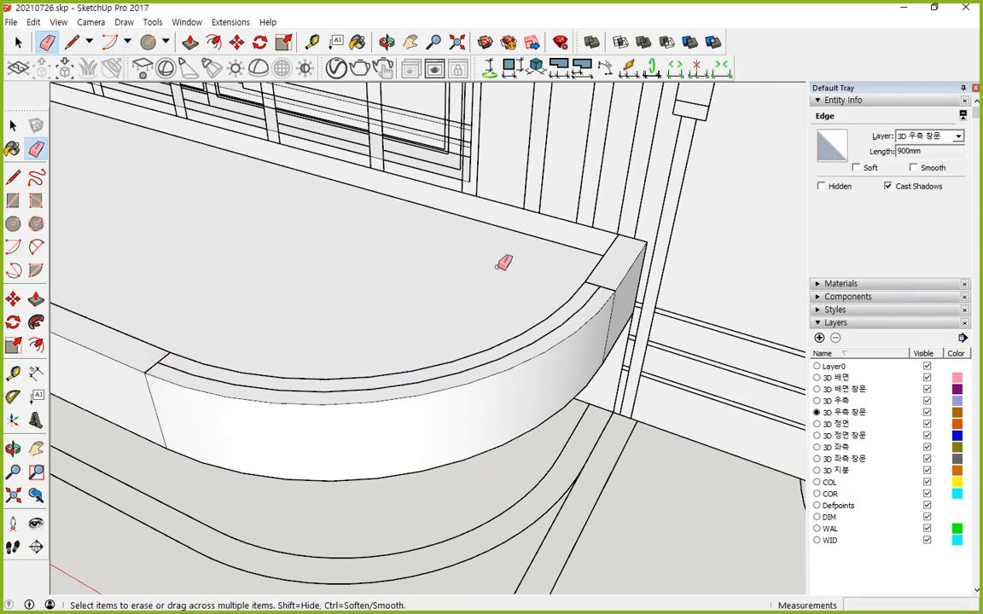
{"action": "scroll", "coordinate": [599, 281], "scroll_direction": "up", "scroll_amount": 3}
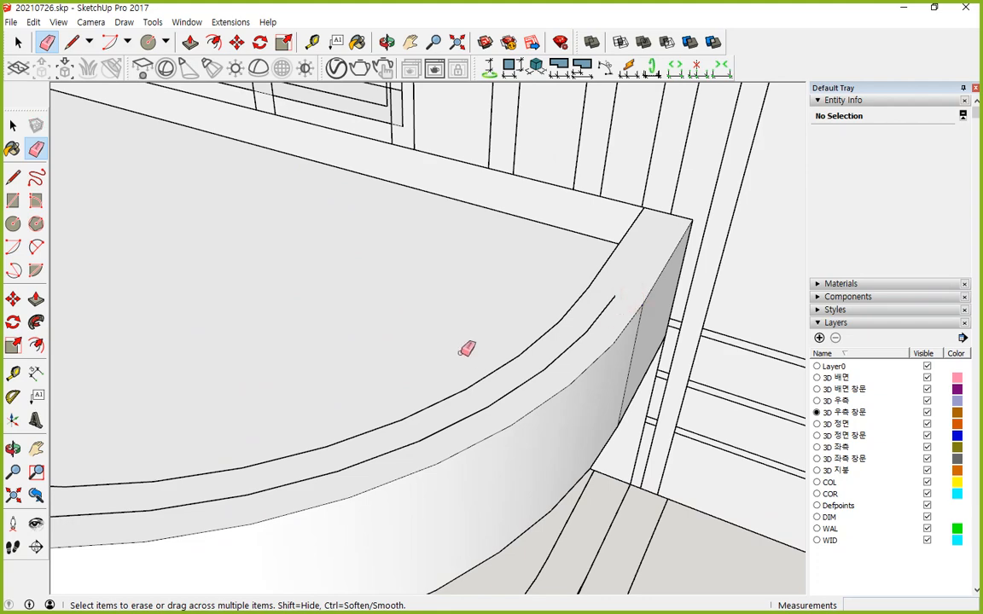
{"action": "mouse_move", "coordinate": [465, 346]}
{"action": "middle_mouse_down"}
{"action": "mouse_move", "coordinate": [296, 401]}
{"action": "mouse_move", "coordinate": [299, 385]}
{"action": "mouse_move", "coordinate": [261, 406]}
{"action": "middle_mouse_up"}
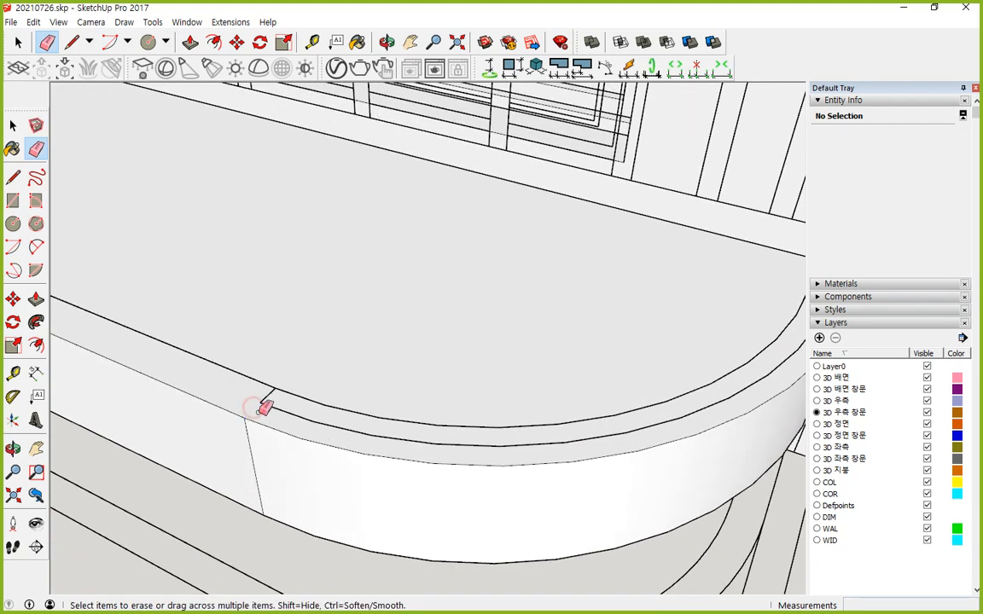
{"action": "scroll", "coordinate": [537, 386], "scroll_direction": "down", "scroll_amount": 3}
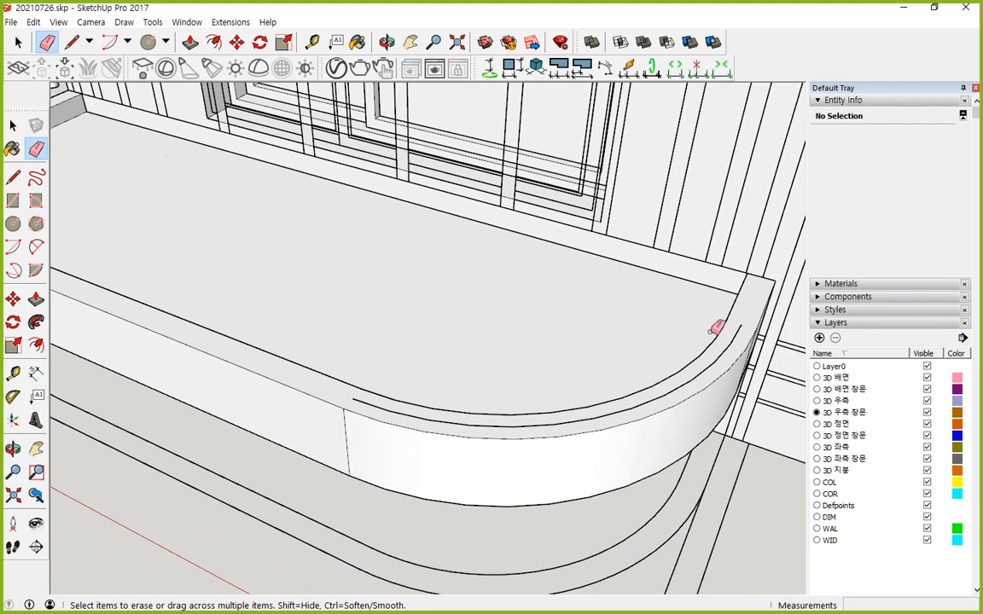
- Draw a line from this centre arc's wall-side end to the midpoint of the rim's end edge
{"action": "key", "text": "l"}
{"action": "scroll", "coordinate": [754, 317], "scroll_direction": "up", "scroll_amount": 2}
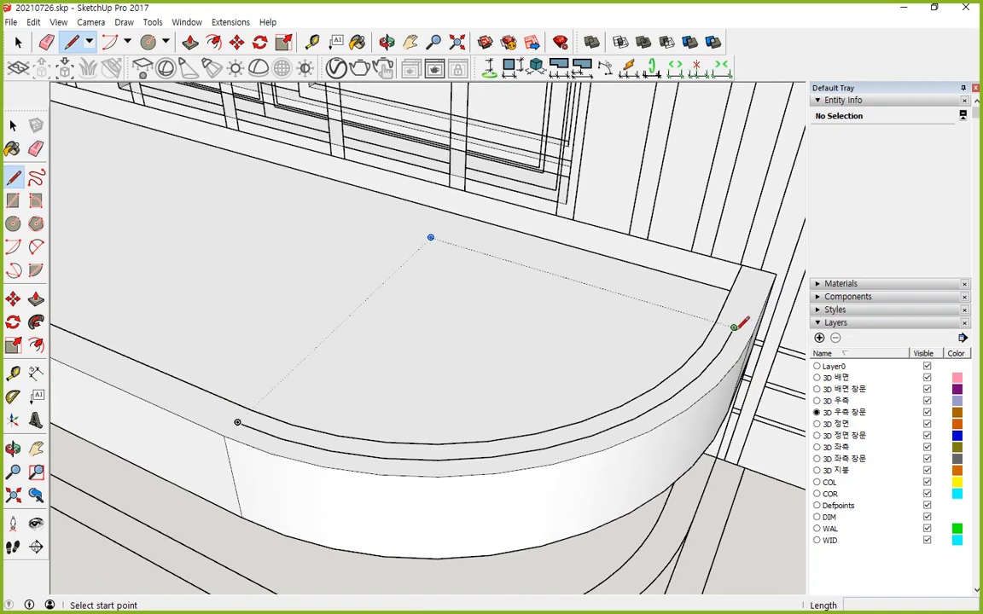
{"action": "left_click", "coordinate": [732, 328]}
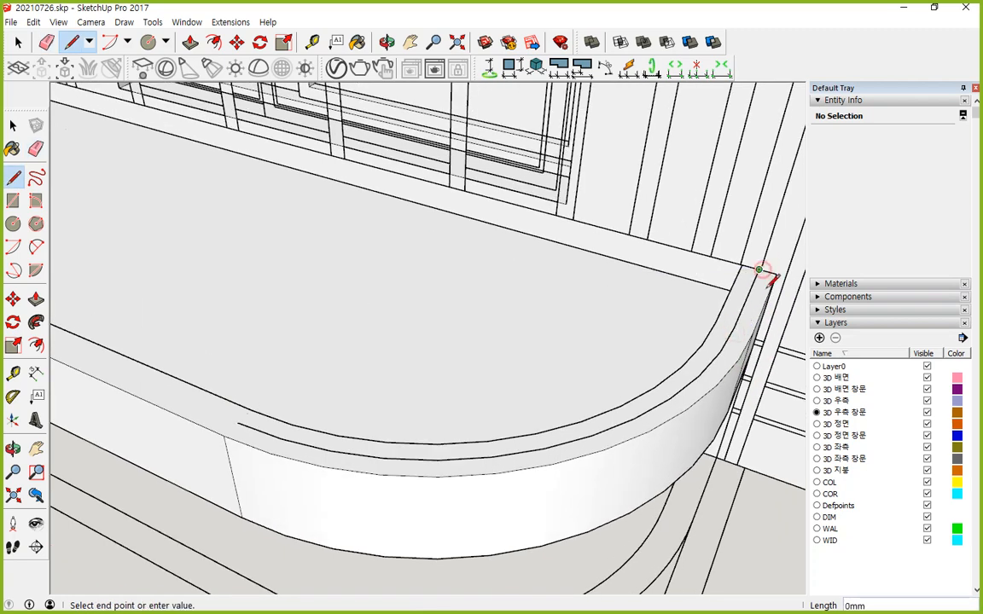
{"action": "key", "text": "Escape"}
- Draw a straight line along the middle of the rim's front section, joining the facing ends of the two centre arcs
{"action": "scroll", "coordinate": [537, 345], "scroll_direction": "down", "scroll_amount": 1}
{"action": "left_click", "coordinate": [296, 407]}
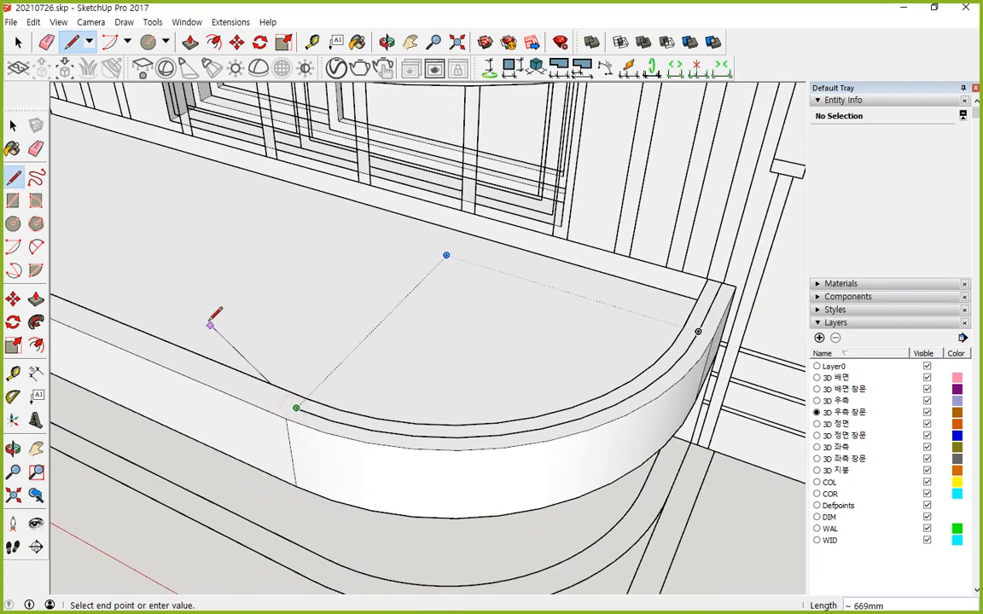
{"action": "middle_click_drag", "start_coordinate": [219, 318], "coordinate": [481, 423]}
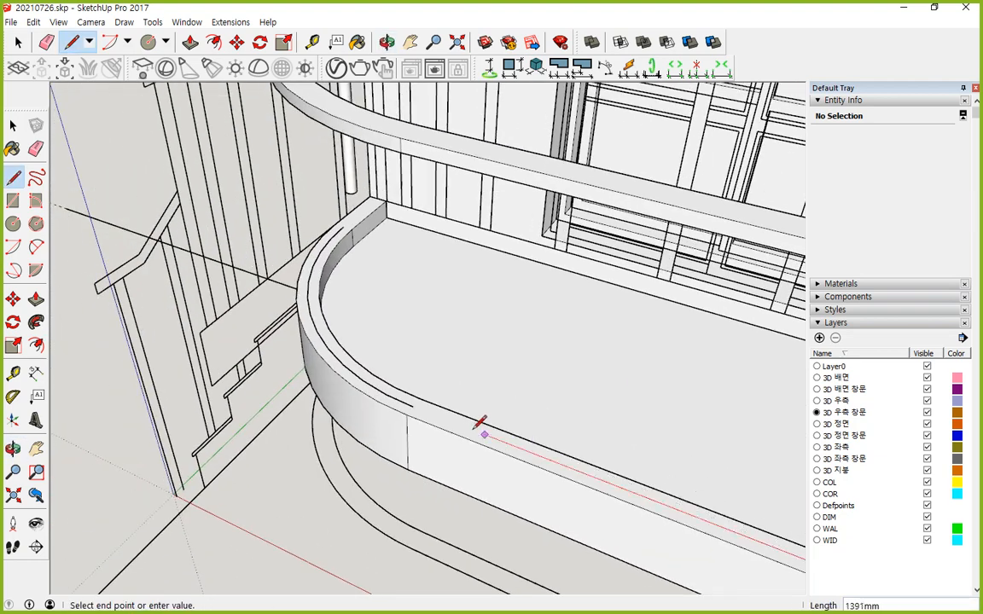
{"action": "left_click", "coordinate": [413, 406]}
{"action": "key", "text": "Escape"}
- Draw a line from the opposite centre arc's wall-side end to the midpoint of the rim's end edge at the wall
{"action": "scroll", "coordinate": [341, 222], "scroll_direction": "up", "scroll_amount": 1}
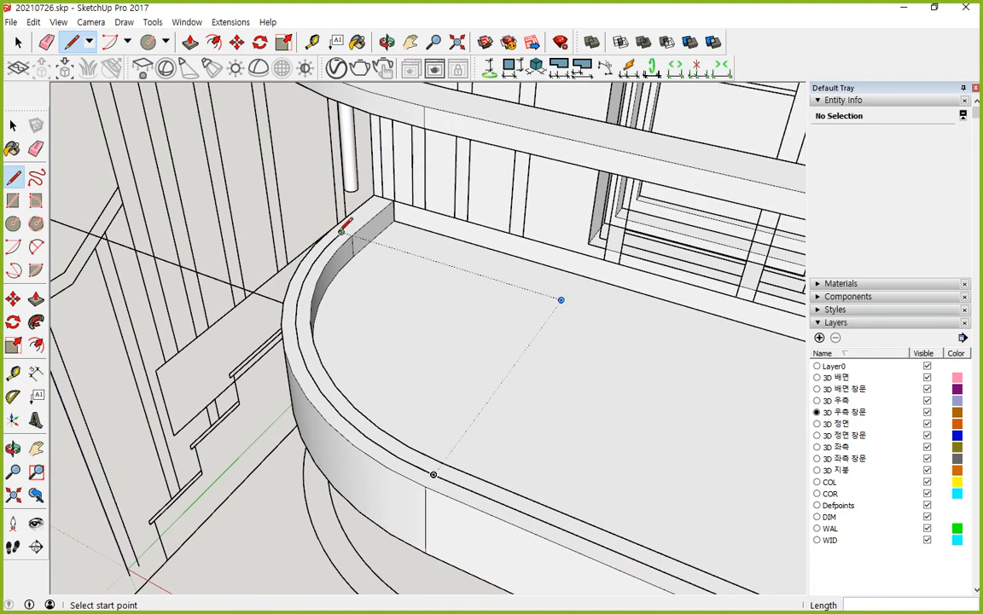
{"action": "left_click", "coordinate": [339, 226]}
{"action": "scroll", "coordinate": [380, 198], "scroll_direction": "up", "scroll_amount": 1}
{"action": "scroll", "coordinate": [384, 197], "scroll_direction": "up", "scroll_amount": 2}
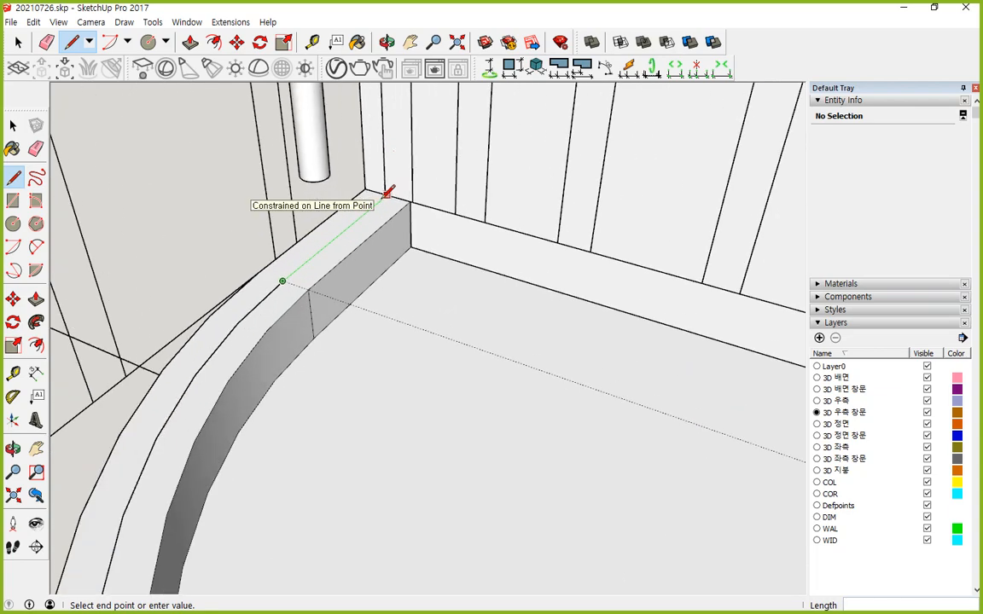
{"action": "left_click", "coordinate": [387, 199]}
{"action": "key", "text": "Escape"}
{"action": "scroll", "coordinate": [373, 336], "scroll_direction": "down", "scroll_amount": 2}
{"action": "scroll", "coordinate": [374, 335], "scroll_direction": "down", "scroll_amount": 3}
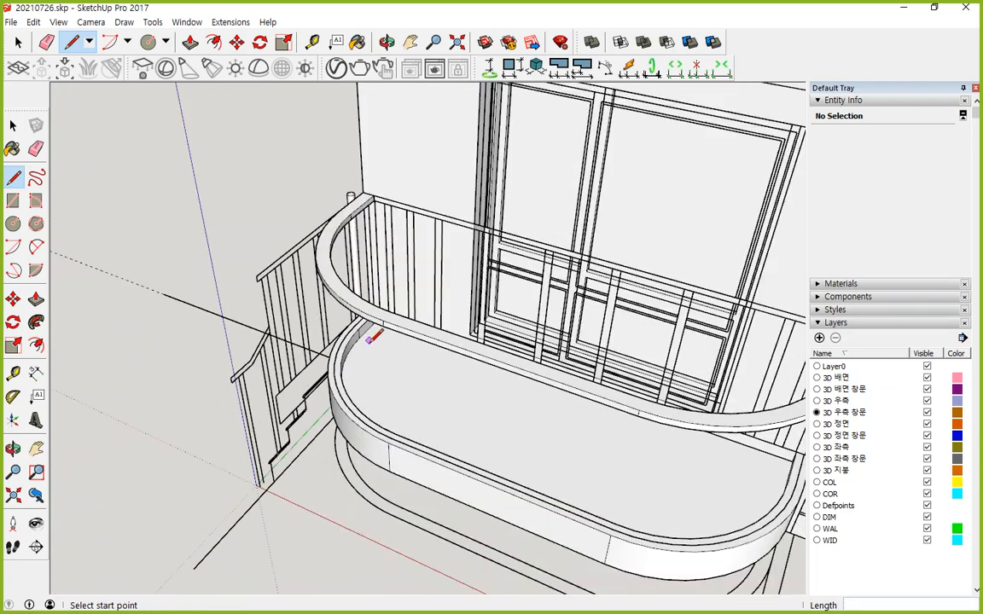
- Select all arcs and lines that form the centre path along the balcony rim
{"action": "middle_click_drag", "start_coordinate": [373, 336], "coordinate": [329, 308]}
{"action": "middle_click_drag", "start_coordinate": [401, 350], "coordinate": [493, 375]}
{"action": "key", "text": "space"}
{"action": "left_click", "coordinate": [479, 427]}
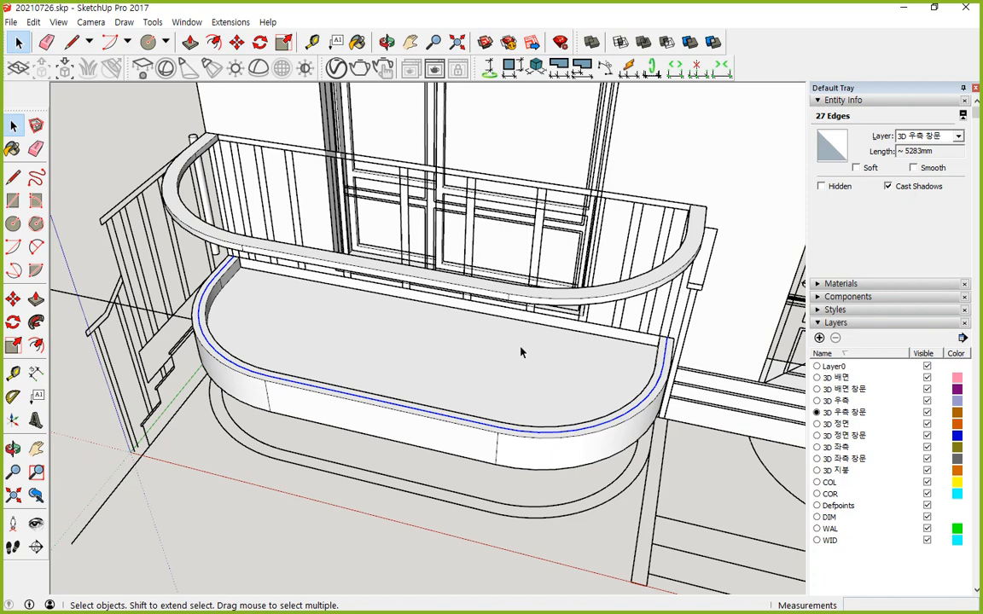
- Browse the Extension Warehouse's featured extensions for the Weld extension
{"action": "left_click", "coordinate": [188, 23]}
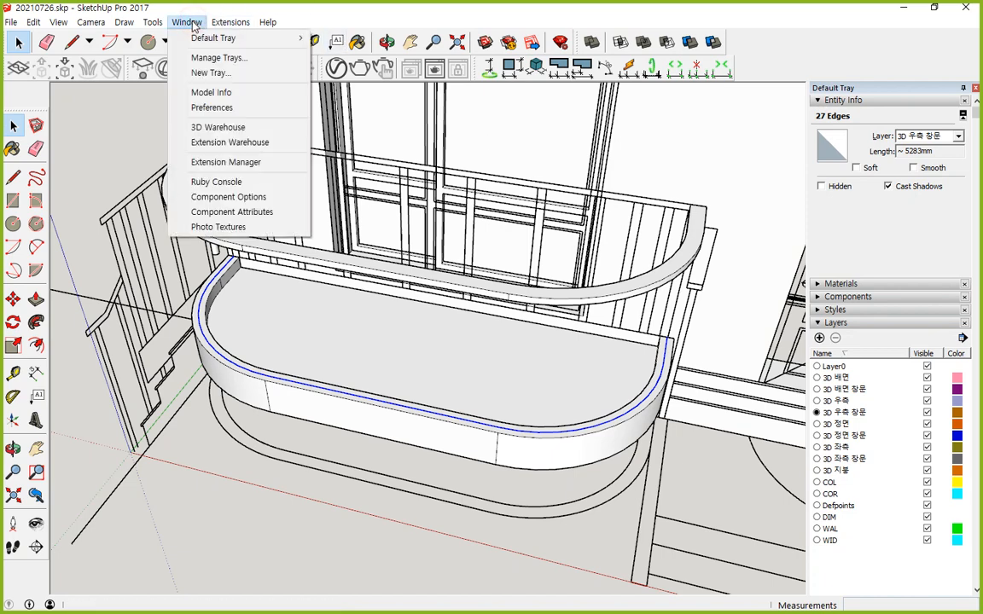
{"action": "left_click", "coordinate": [292, 145]}
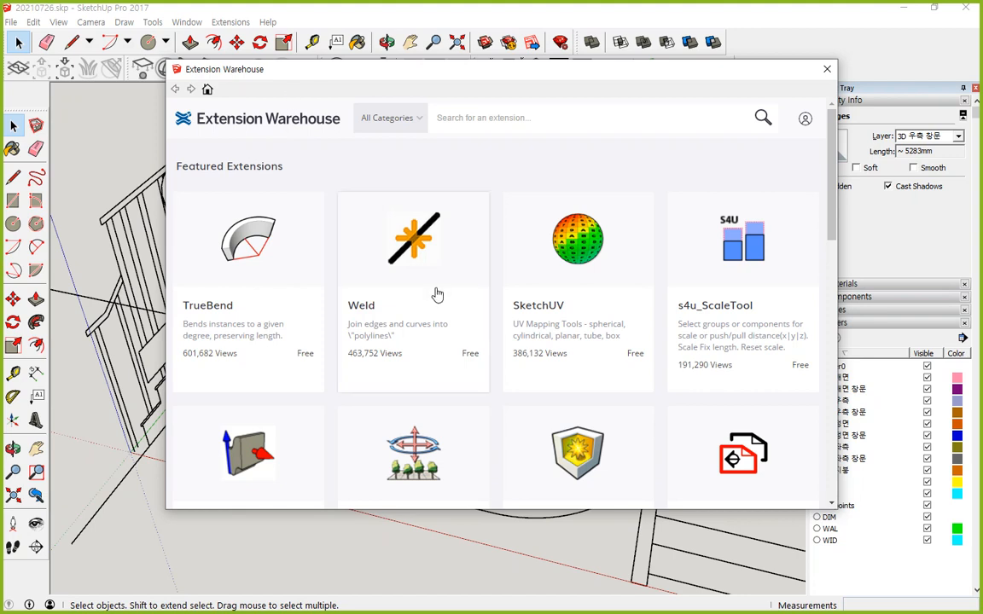
{"action": "mouse_move", "coordinate": [442, 403]}
{"action": "left_mouse_down"}
{"action": "mouse_move", "coordinate": [309, 247]}
{"action": "mouse_move", "coordinate": [389, 198]}
{"action": "mouse_move", "coordinate": [505, 324]}
{"action": "mouse_move", "coordinate": [460, 386]}
{"action": "mouse_move", "coordinate": [438, 394]}
{"action": "left_mouse_up"}
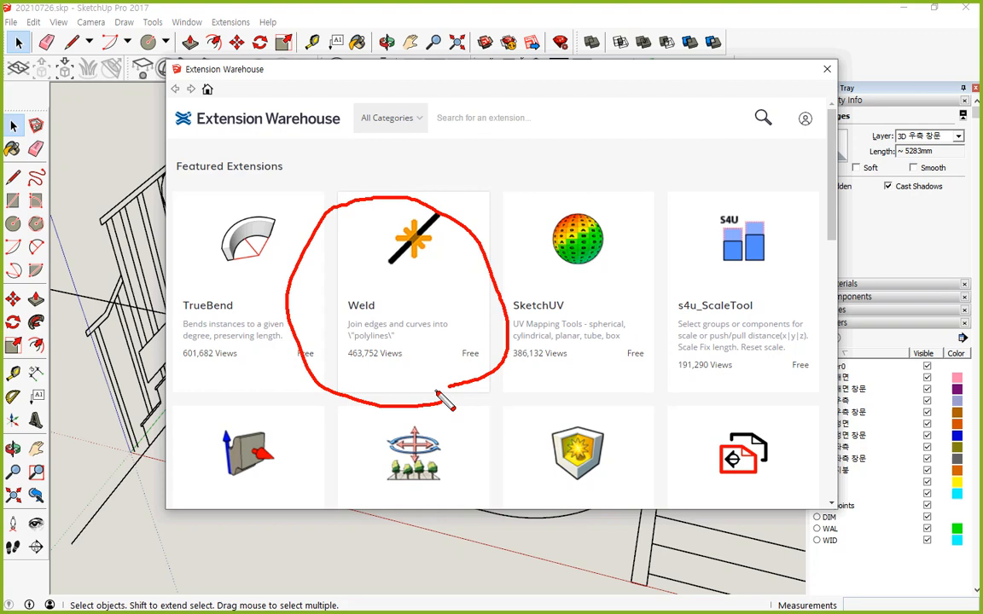
{"action": "key", "text": "Escape"}
- Weld the selected centre path edges into a single polyline and select the resulting curve
{"action": "left_click", "coordinate": [213, 22]}
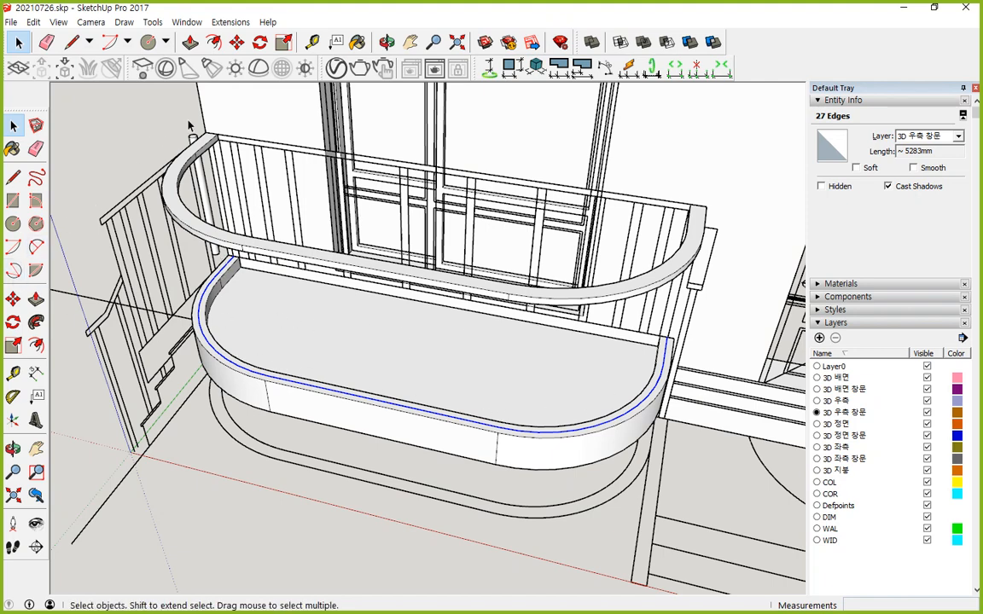
{"action": "left_click", "coordinate": [229, 22]}
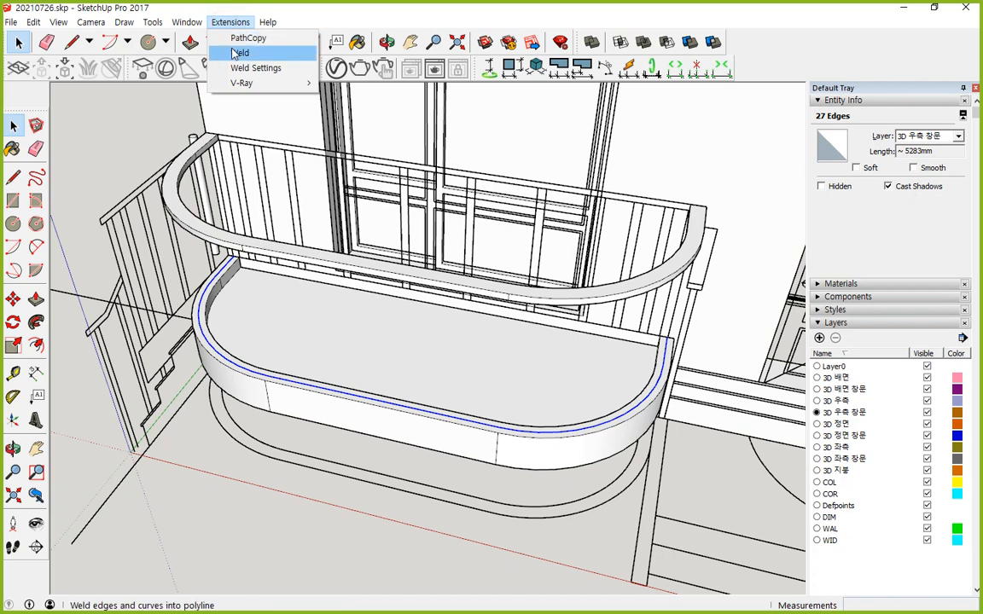
{"action": "left_click", "coordinate": [236, 53]}
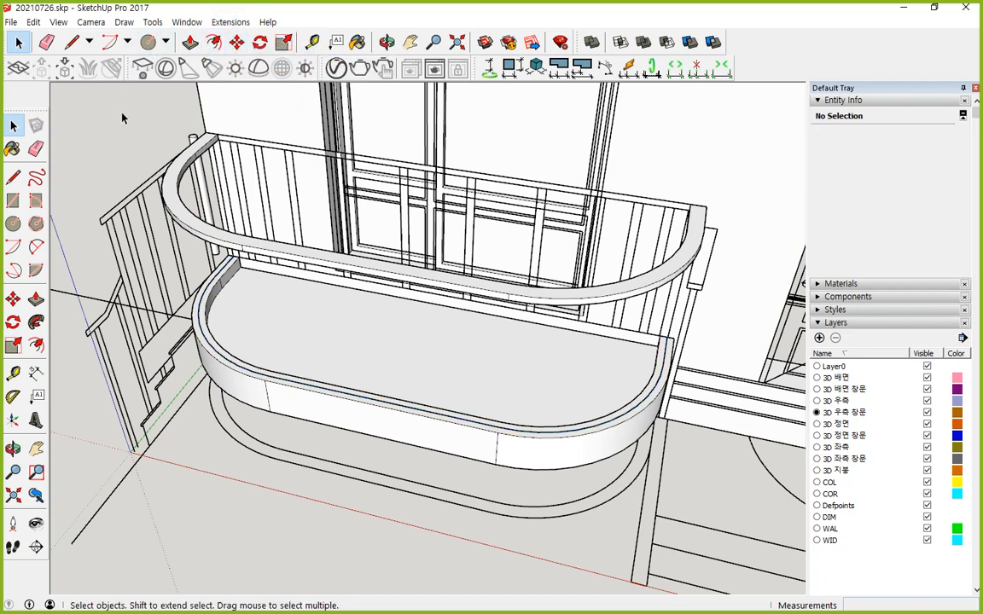
{"action": "left_click", "coordinate": [238, 369]}
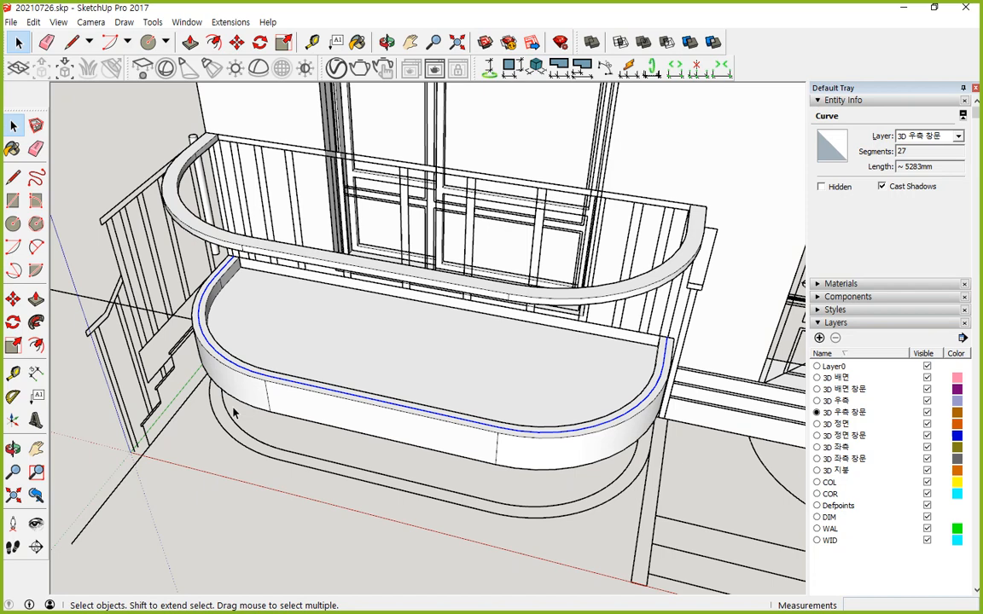
- Search the Extension Warehouse for "pathcopy", review the PathCopy extension among the results, and close the warehouse
{"action": "left_click", "coordinate": [229, 23]}
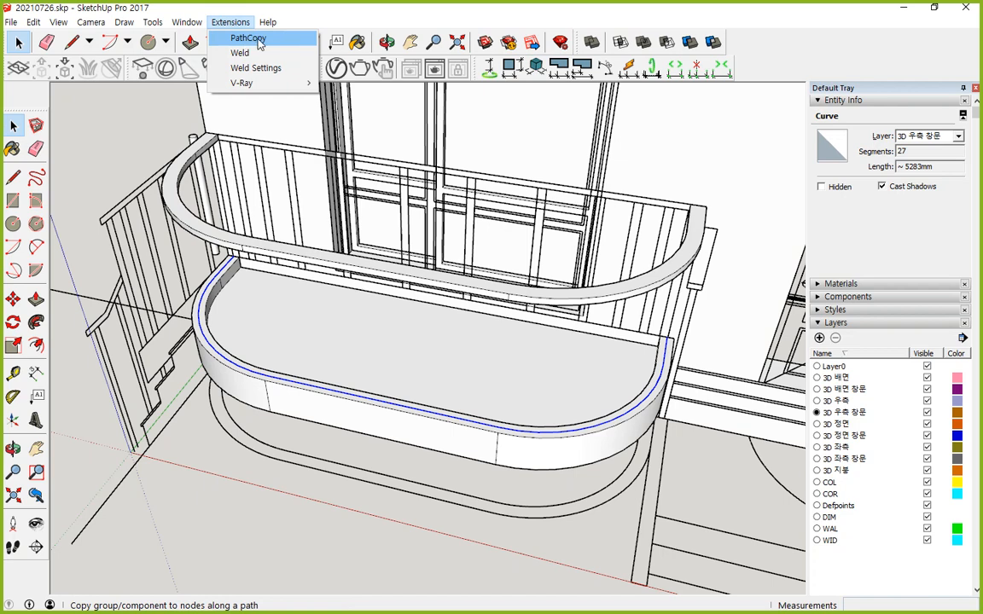
{"action": "left_click", "coordinate": [187, 22]}
{"action": "left_click", "coordinate": [187, 22]}
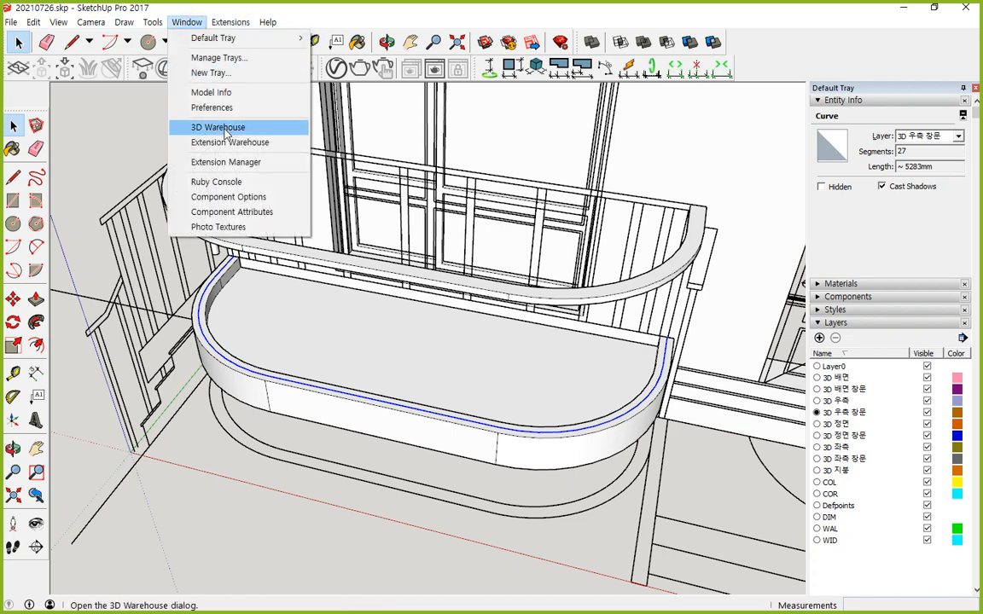
{"action": "left_click", "coordinate": [224, 142]}
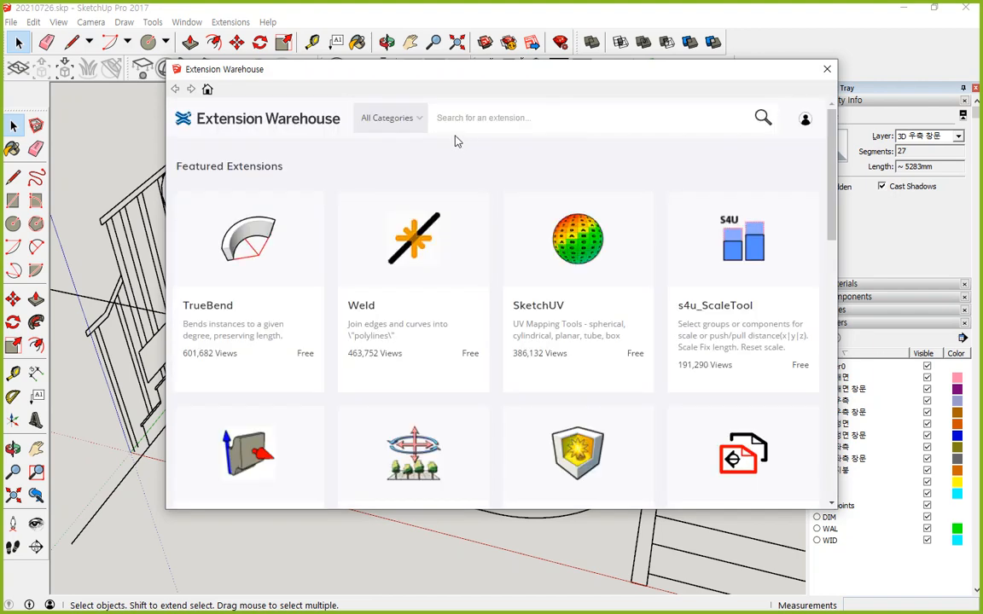
{"action": "type", "text": "p"}
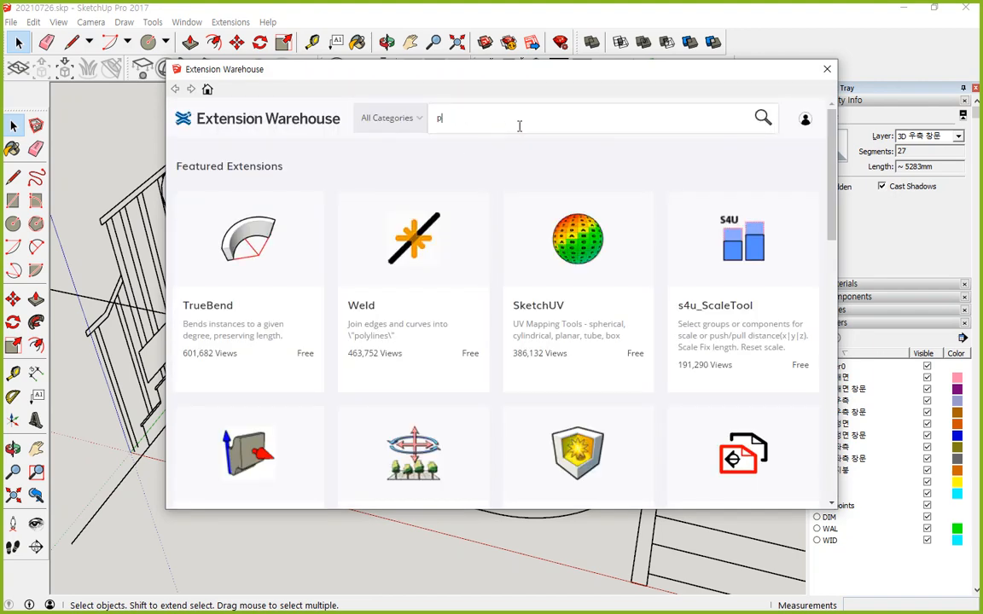
{"action": "type", "text": "athcopy"}
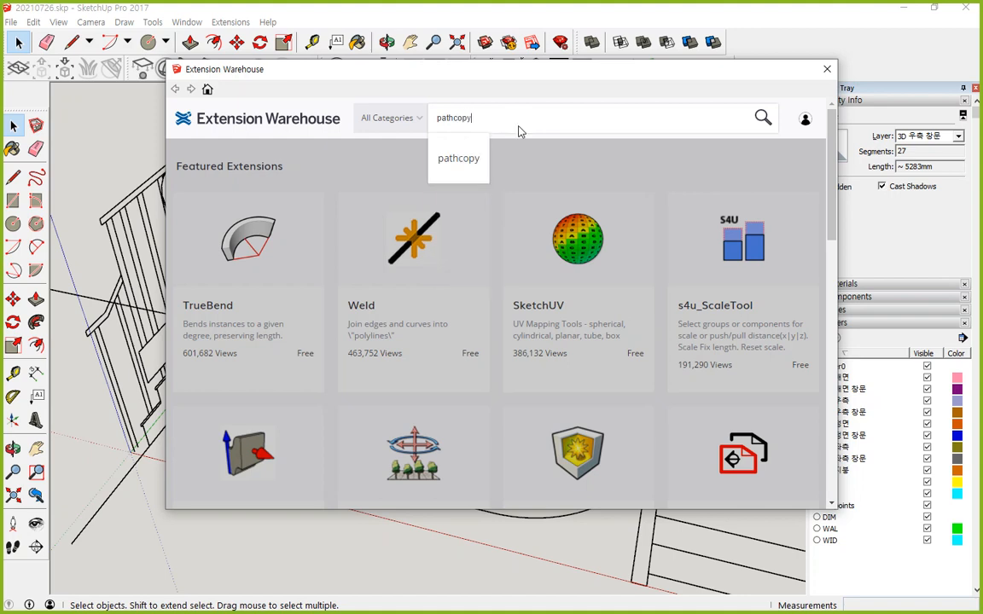
{"action": "key", "text": "Return"}
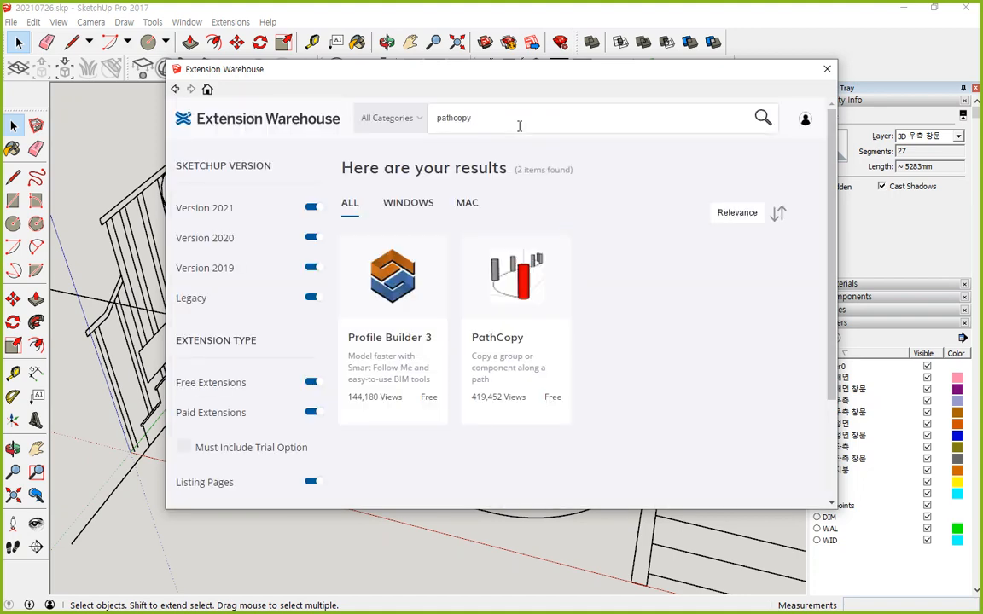
{"action": "mouse_move", "coordinate": [558, 425]}
{"action": "left_mouse_down"}
{"action": "mouse_move", "coordinate": [508, 424]}
{"action": "mouse_move", "coordinate": [457, 248]}
{"action": "mouse_move", "coordinate": [600, 307]}
{"action": "mouse_move", "coordinate": [532, 426]}
{"action": "mouse_move", "coordinate": [445, 402]}
{"action": "mouse_move", "coordinate": [468, 253]}
{"action": "mouse_move", "coordinate": [637, 301]}
{"action": "mouse_move", "coordinate": [520, 395]}
{"action": "mouse_move", "coordinate": [498, 229]}
{"action": "left_mouse_up"}
{"action": "mouse_move", "coordinate": [487, 394]}
{"action": "left_mouse_down"}
{"action": "mouse_move", "coordinate": [526, 220]}
{"action": "mouse_move", "coordinate": [504, 438]}
{"action": "mouse_move", "coordinate": [522, 223]}
{"action": "mouse_move", "coordinate": [570, 437]}
{"action": "left_mouse_up"}
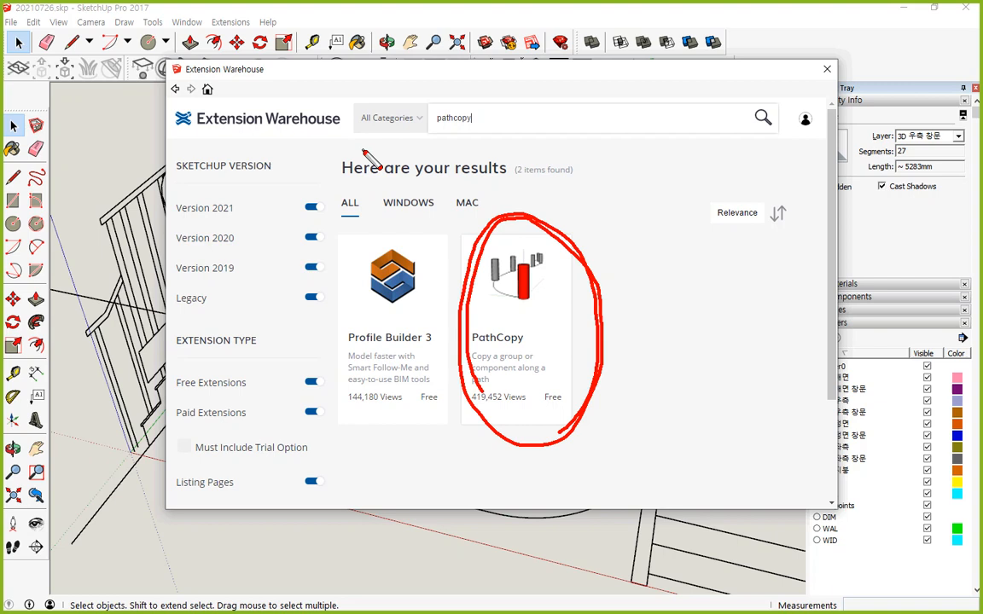
{"action": "key", "text": "Escape"}
{"action": "left_click", "coordinate": [390, 6]}
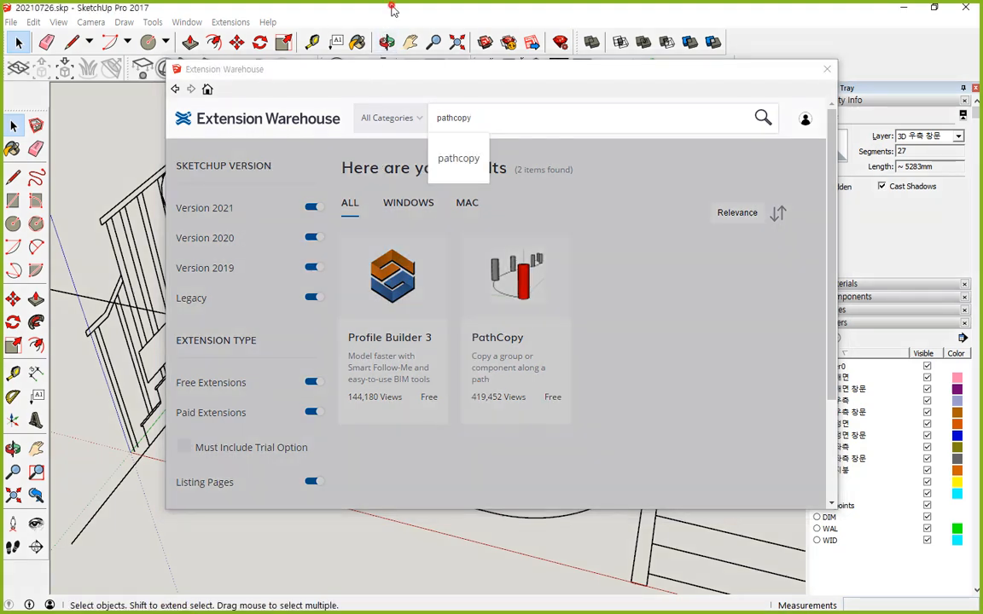
{"action": "left_click_drag", "start_coordinate": [404, 81], "coordinate": [523, 252]}
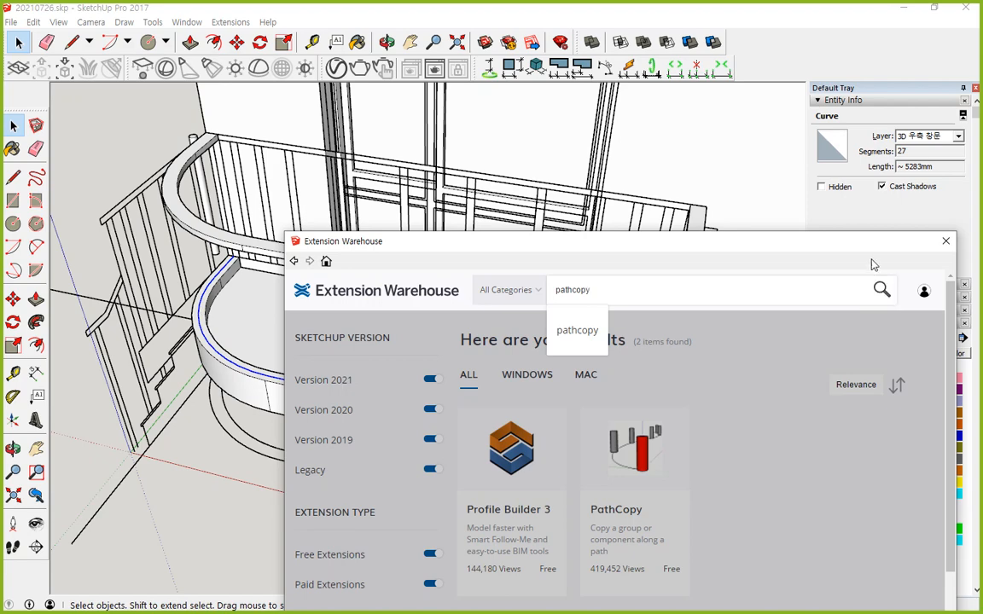
{"action": "left_click", "coordinate": [950, 242]}
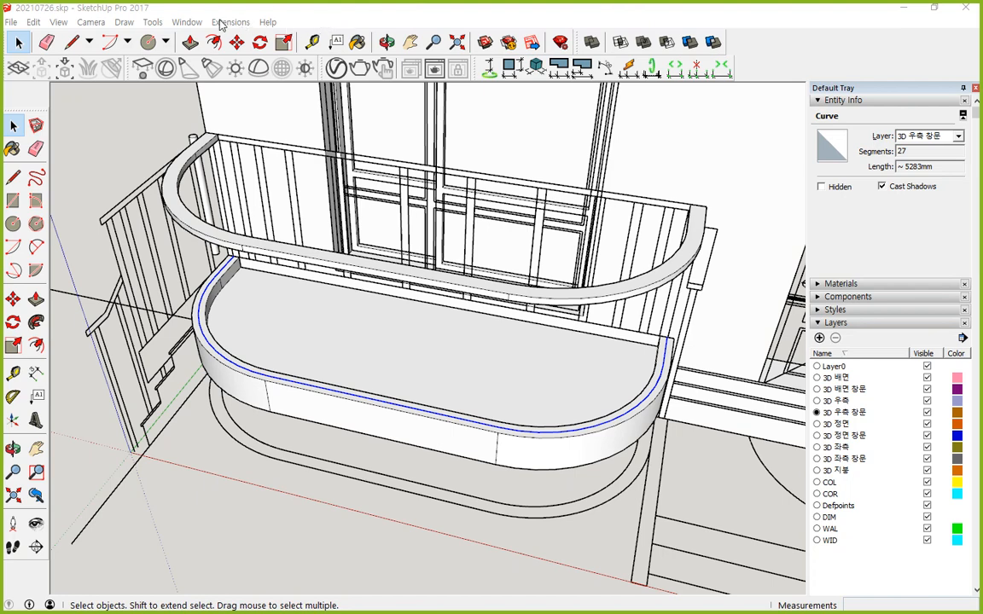
- Open the Preferences and review the folder paths in the Files category, including the Models and Classifications locations
{"action": "left_click", "coordinate": [185, 23]}
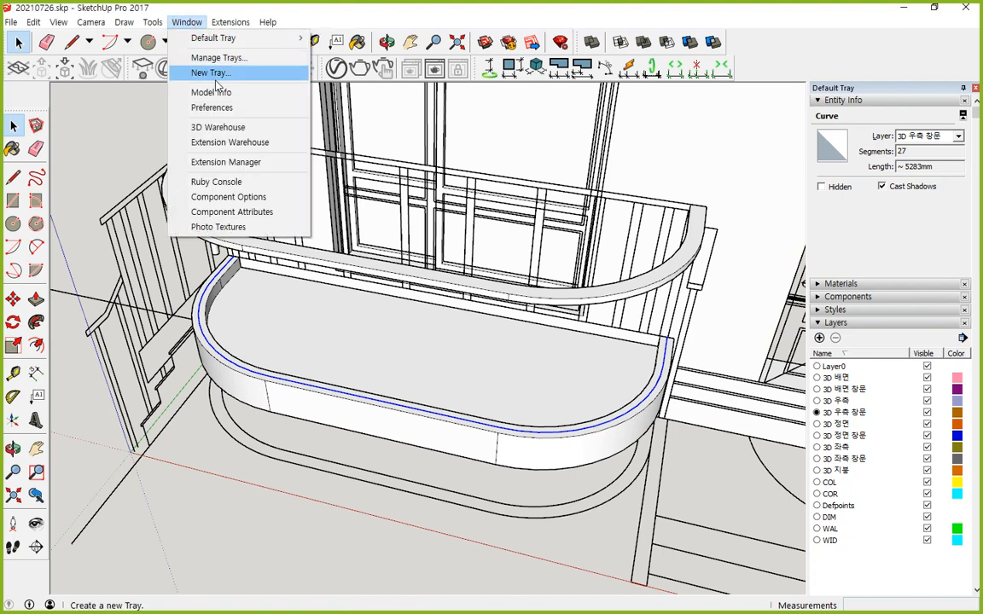
{"action": "left_click", "coordinate": [255, 109]}
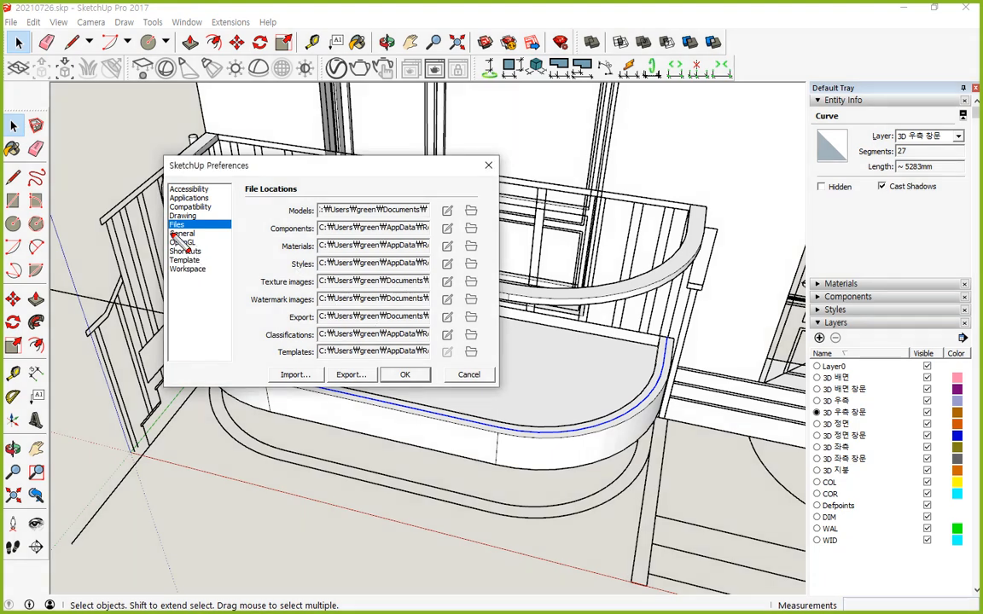
{"action": "left_click_drag", "start_coordinate": [170, 229], "coordinate": [239, 231]}
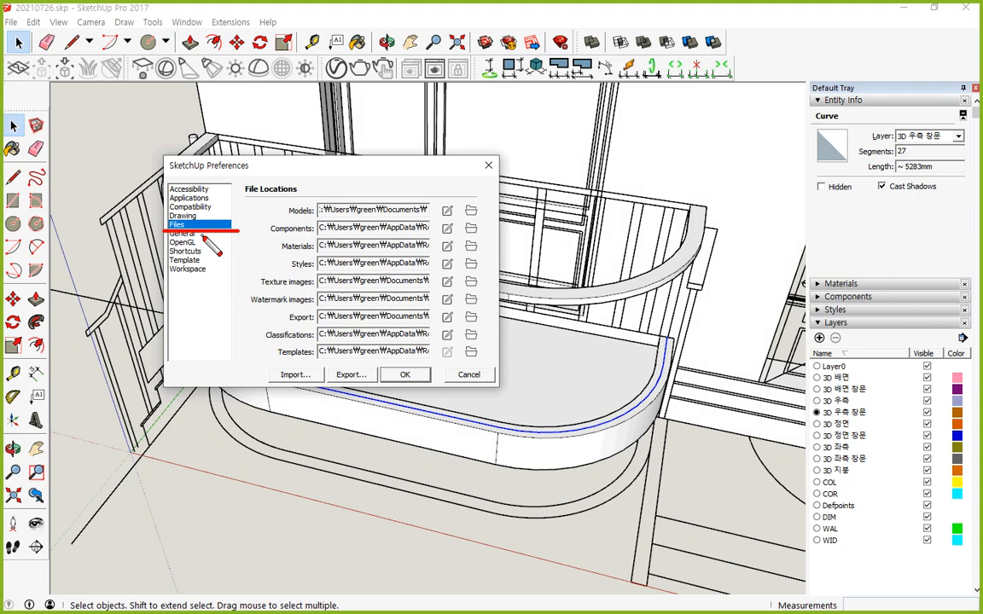
{"action": "key", "text": "Escape"}
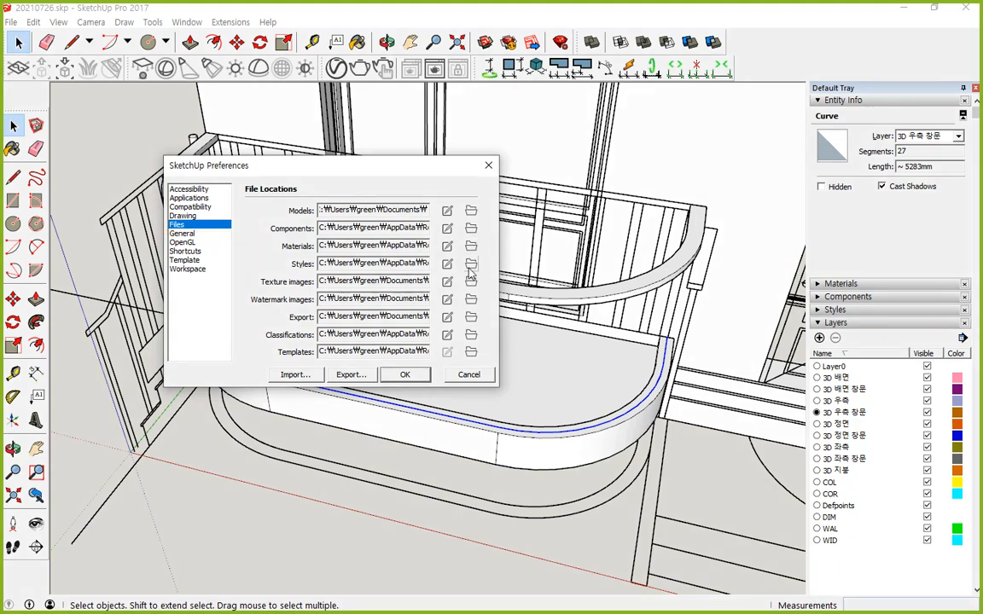
{"action": "left_click", "coordinate": [471, 211]}
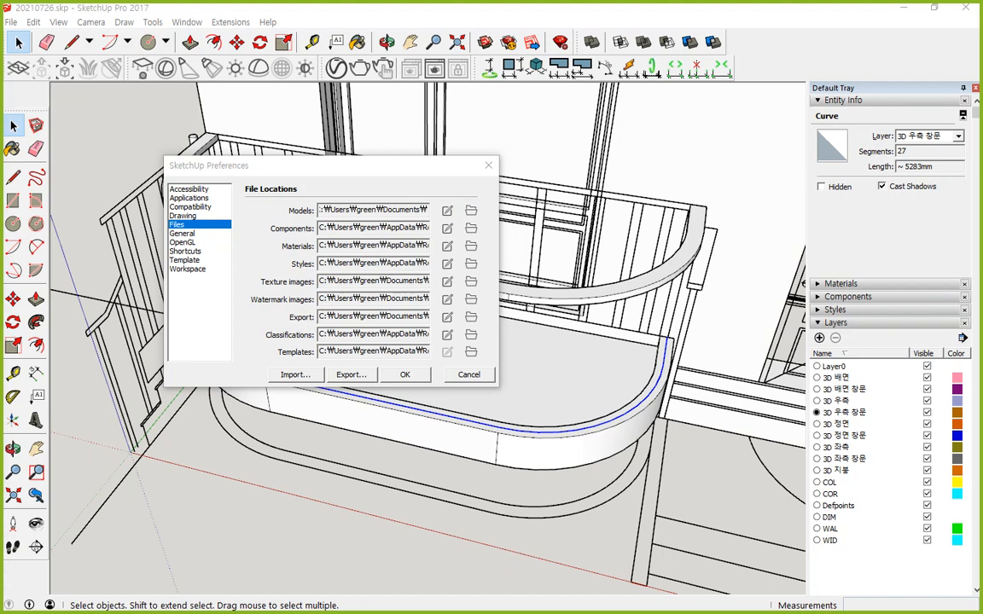
{"action": "left_click", "coordinate": [326, 282]}
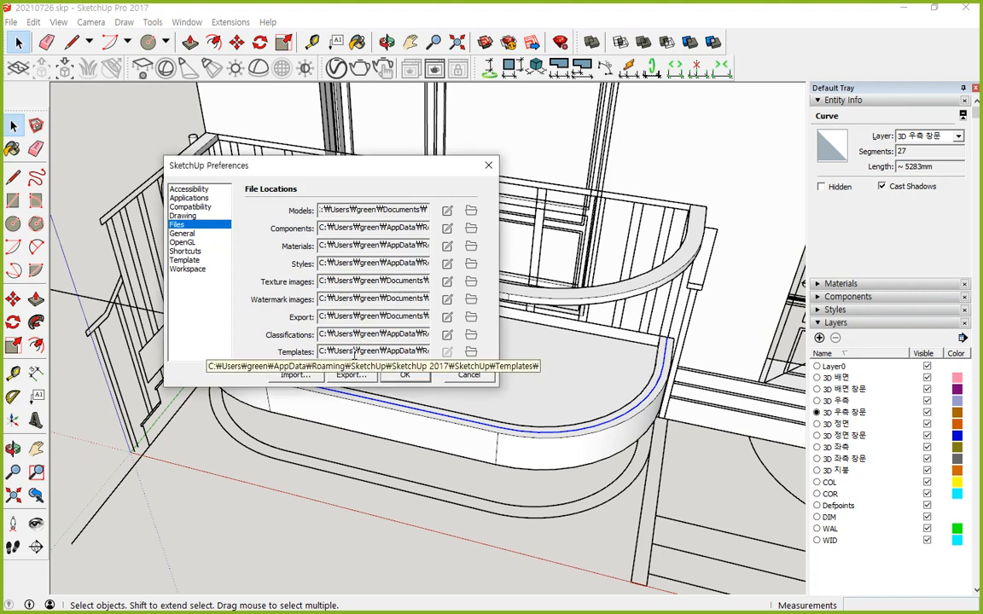
{"action": "left_click_drag", "start_coordinate": [370, 334], "coordinate": [424, 336]}
{"action": "left_click", "coordinate": [386, 335]}
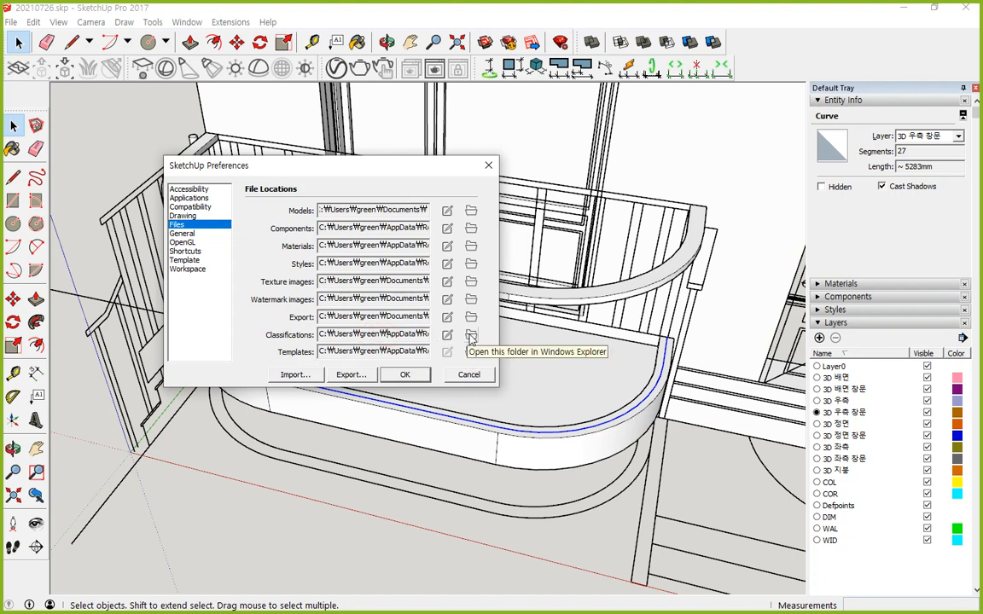
- Open the Classifications folder in Windows Explorer, browse to the neighbouring Plugins folder, and close the Explorer window
{"action": "left_click", "coordinate": [472, 338]}
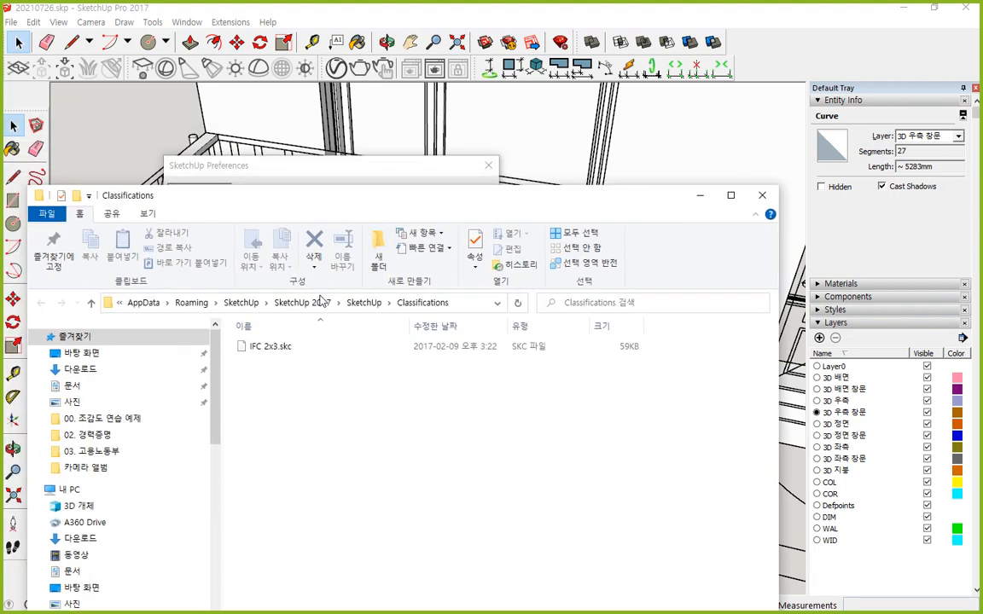
{"action": "left_click", "coordinate": [364, 303]}
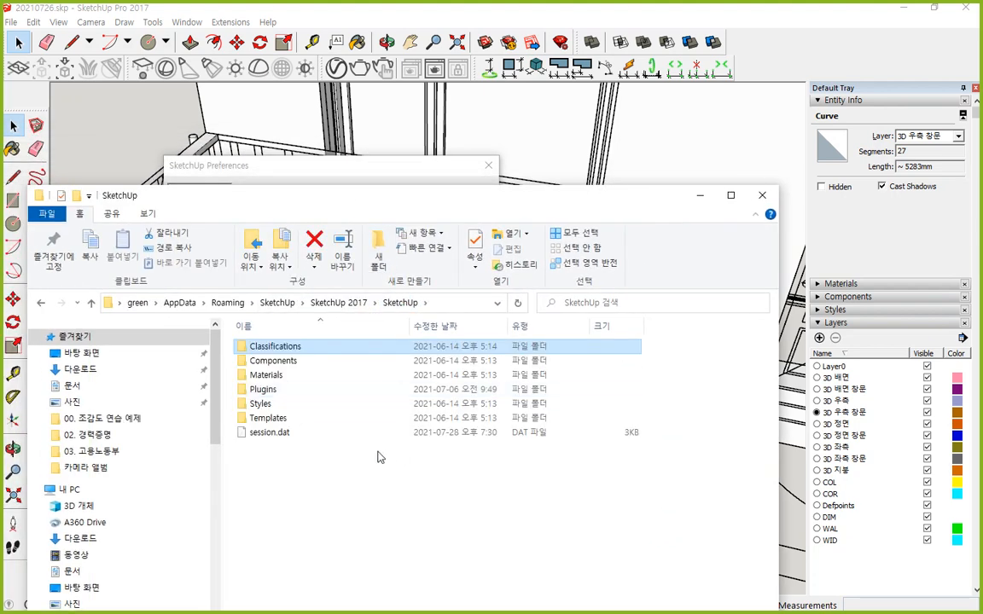
{"action": "double_click", "coordinate": [288, 391]}
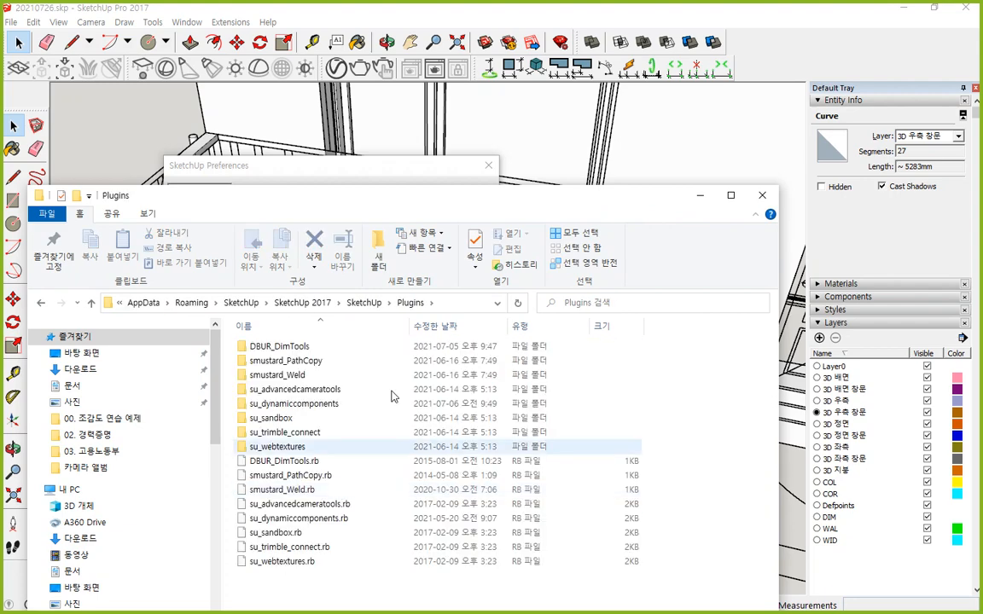
{"action": "left_click_drag", "start_coordinate": [429, 213], "coordinate": [539, 126]}
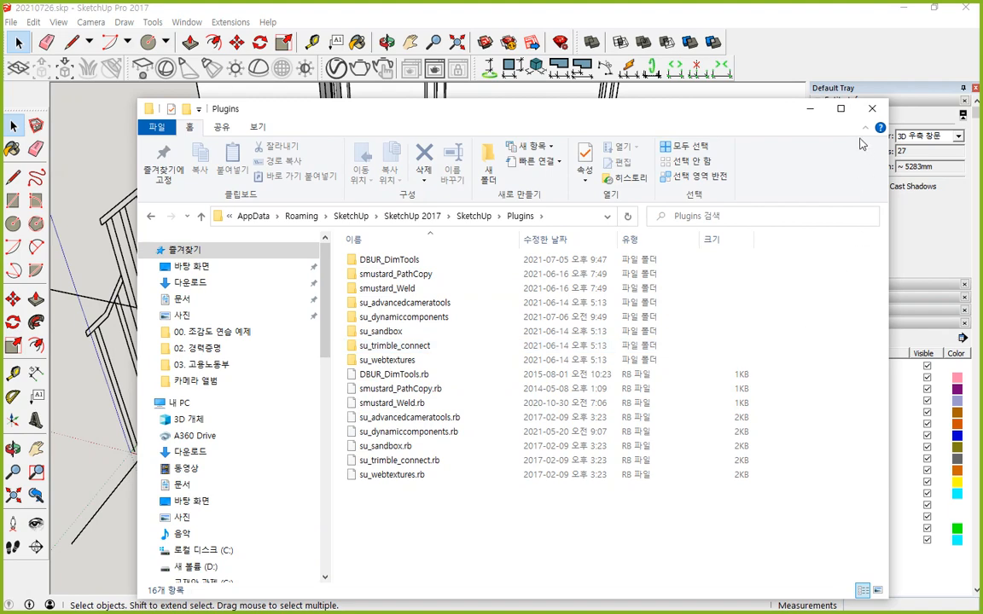
{"action": "left_click_drag", "start_coordinate": [739, 111], "coordinate": [2, 175]}
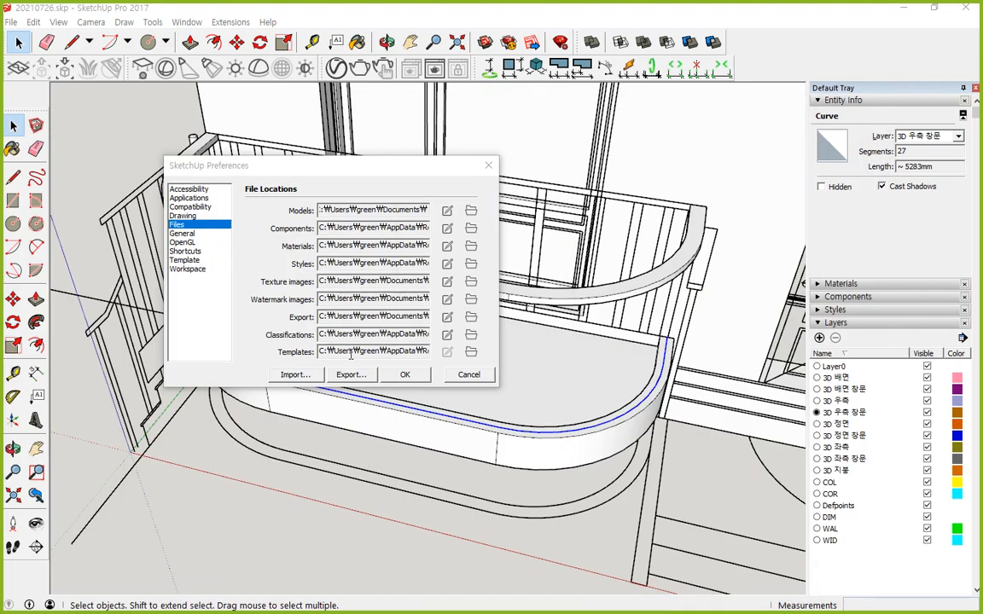
- View the full Templates path, open that folder in Windows Explorer, and browse to the neighbouring Plugins folder
{"action": "mouse_move", "coordinate": [349, 354]}
{"action": "left_mouse_down"}
{"action": "mouse_move", "coordinate": [437, 354]}
{"action": "mouse_move", "coordinate": [394, 373]}
{"action": "mouse_move", "coordinate": [318, 352]}
{"action": "mouse_move", "coordinate": [432, 350]}
{"action": "mouse_move", "coordinate": [465, 367]}
{"action": "mouse_move", "coordinate": [482, 358]}
{"action": "mouse_move", "coordinate": [472, 368]}
{"action": "mouse_move", "coordinate": [486, 350]}
{"action": "mouse_move", "coordinate": [483, 362]}
{"action": "left_mouse_up"}
{"action": "left_click", "coordinate": [399, 355]}
{"action": "key", "text": "Escape"}
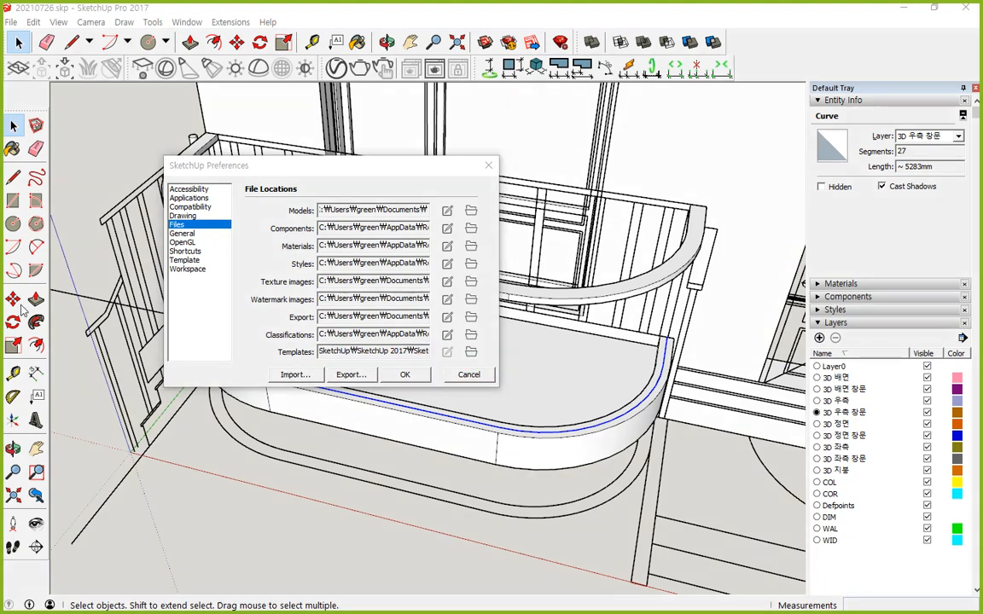
{"action": "left_click", "coordinate": [475, 353]}
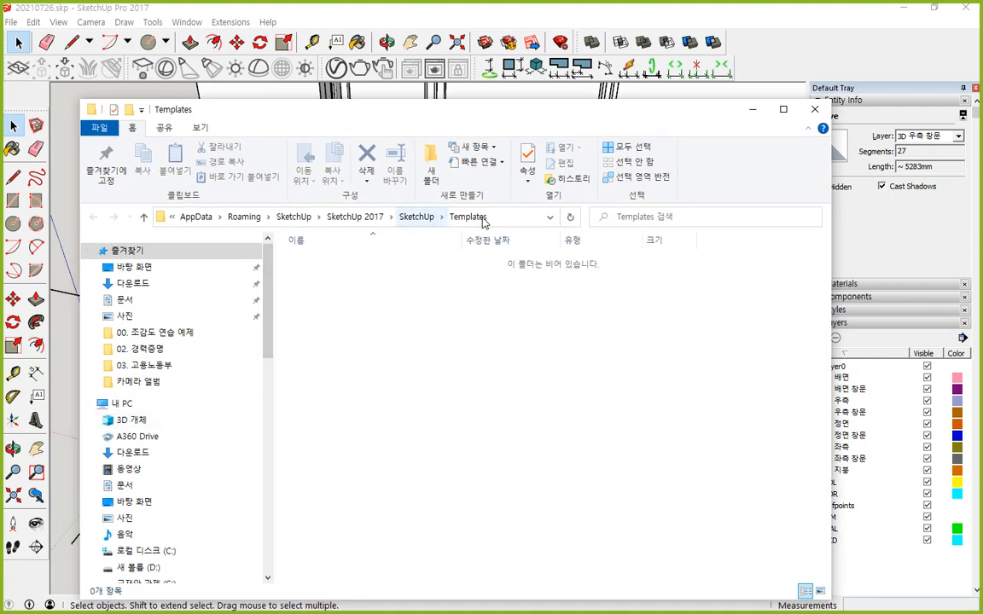
{"action": "left_click", "coordinate": [418, 216]}
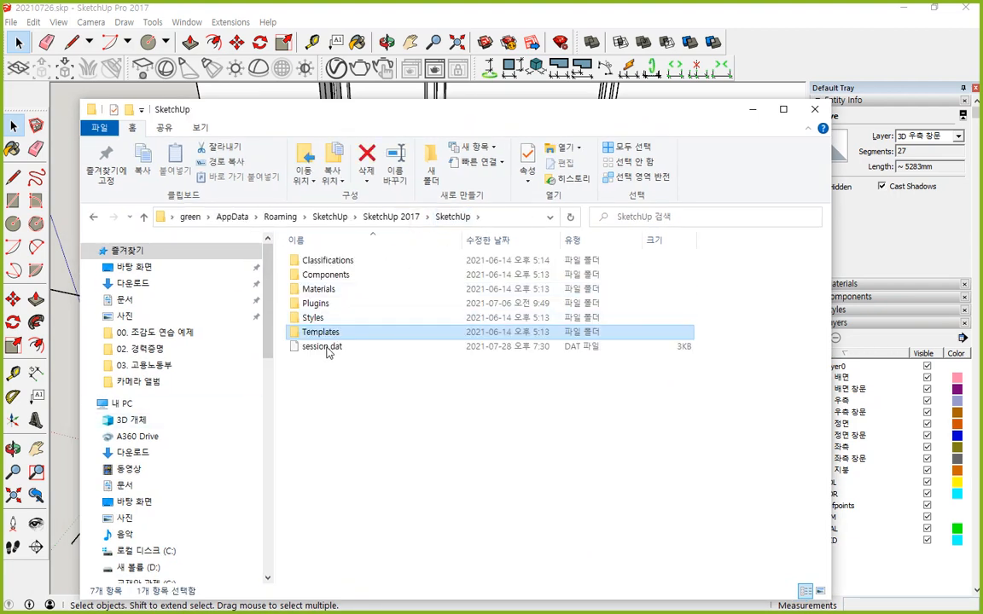
{"action": "left_click", "coordinate": [318, 305]}
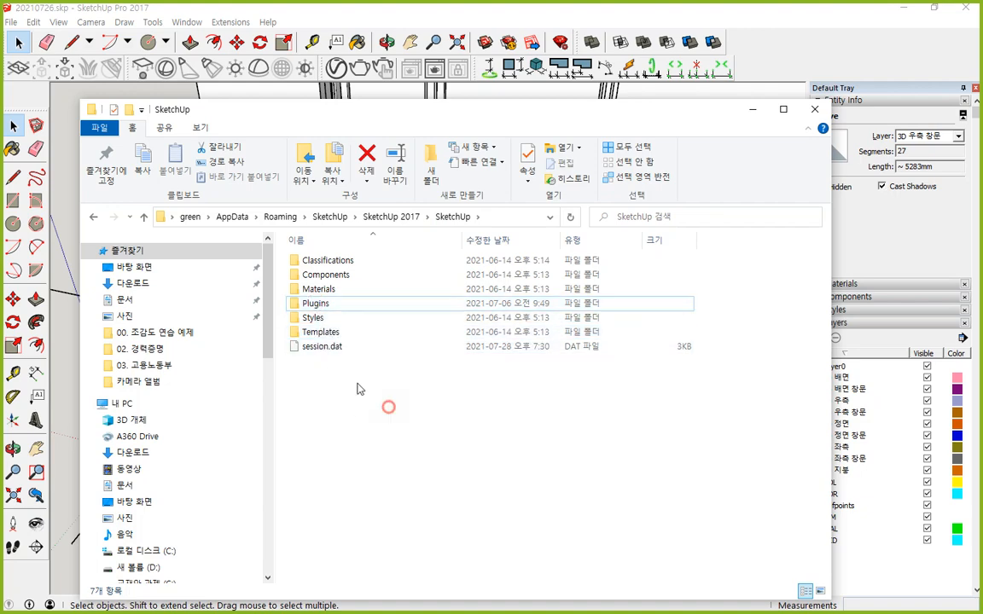
{"action": "double_click", "coordinate": [314, 305]}
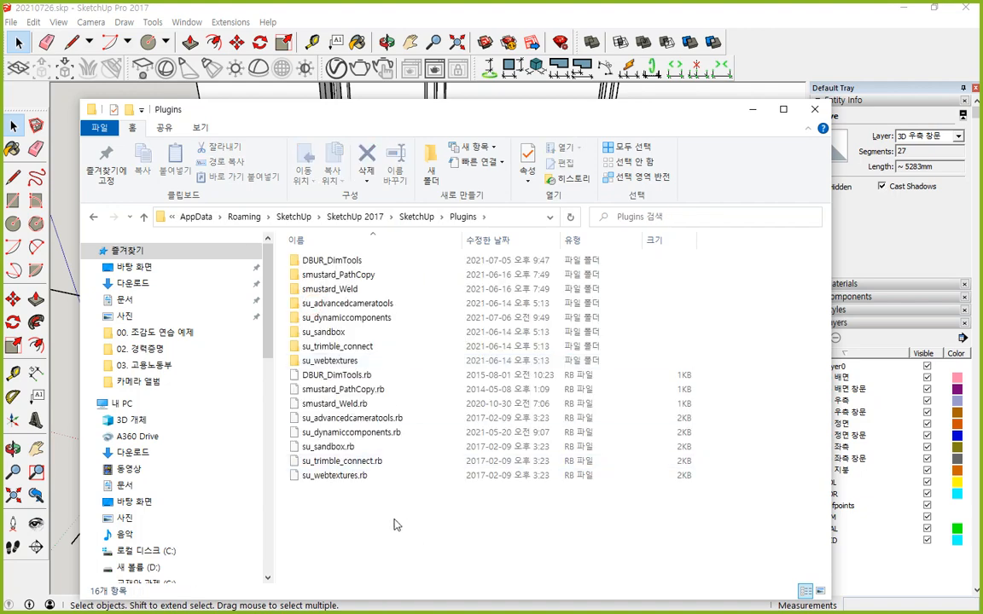
- Locate the Weld extension's files, examine the contents of the smustard_Weld folder, and return to the Plugins folder
{"action": "mouse_move", "coordinate": [368, 526]}
{"action": "left_mouse_down"}
{"action": "mouse_move", "coordinate": [274, 219]}
{"action": "mouse_move", "coordinate": [448, 414]}
{"action": "mouse_move", "coordinate": [376, 512]}
{"action": "mouse_move", "coordinate": [358, 481]}
{"action": "left_mouse_up"}
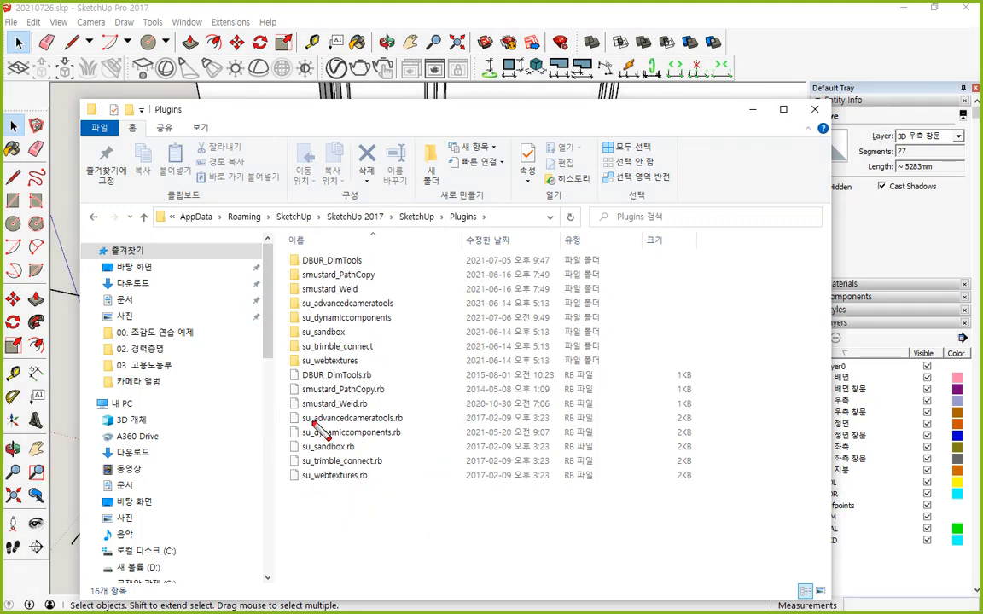
{"action": "left_click_drag", "start_coordinate": [292, 413], "coordinate": [431, 414]}
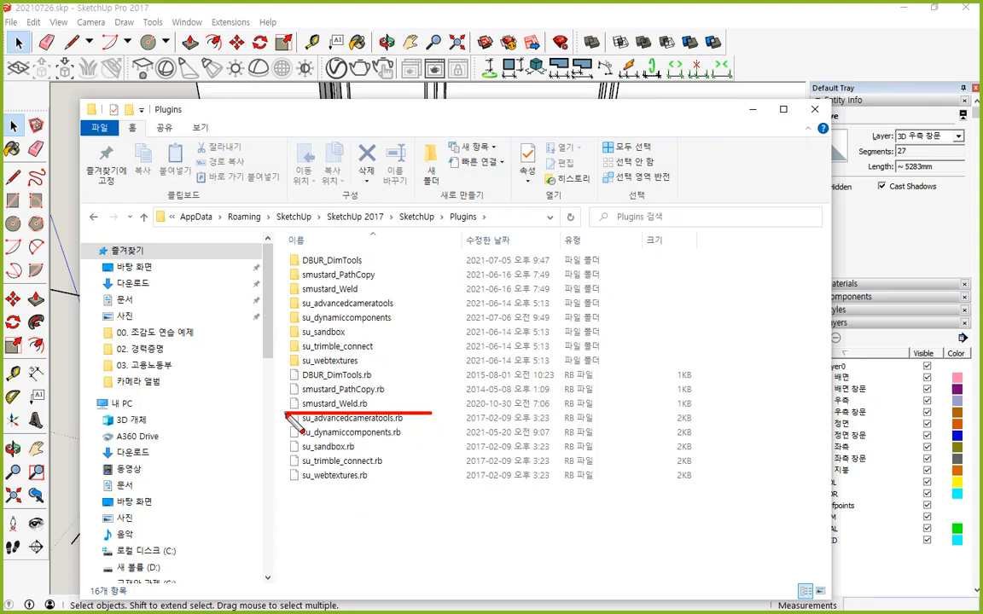
{"action": "left_click_drag", "start_coordinate": [284, 414], "coordinate": [425, 416]}
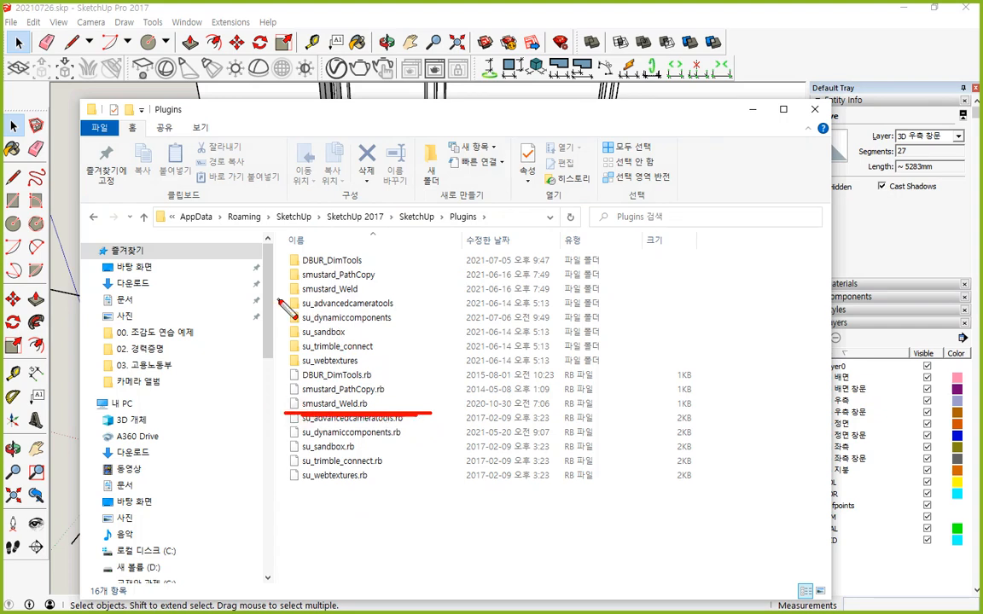
{"action": "left_click_drag", "start_coordinate": [280, 300], "coordinate": [391, 302]}
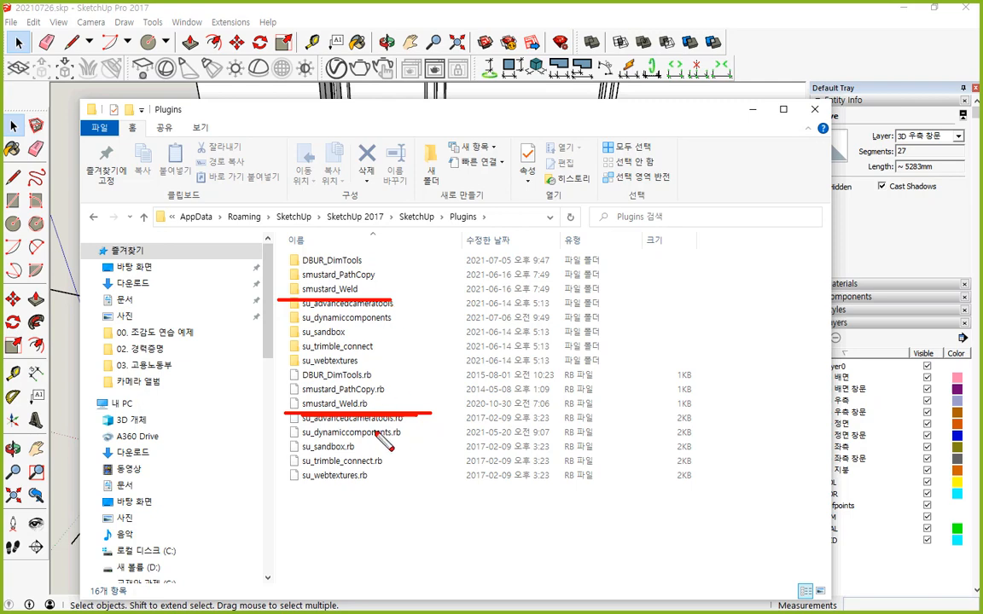
{"action": "key", "text": "Escape"}
{"action": "double_click", "coordinate": [337, 288]}
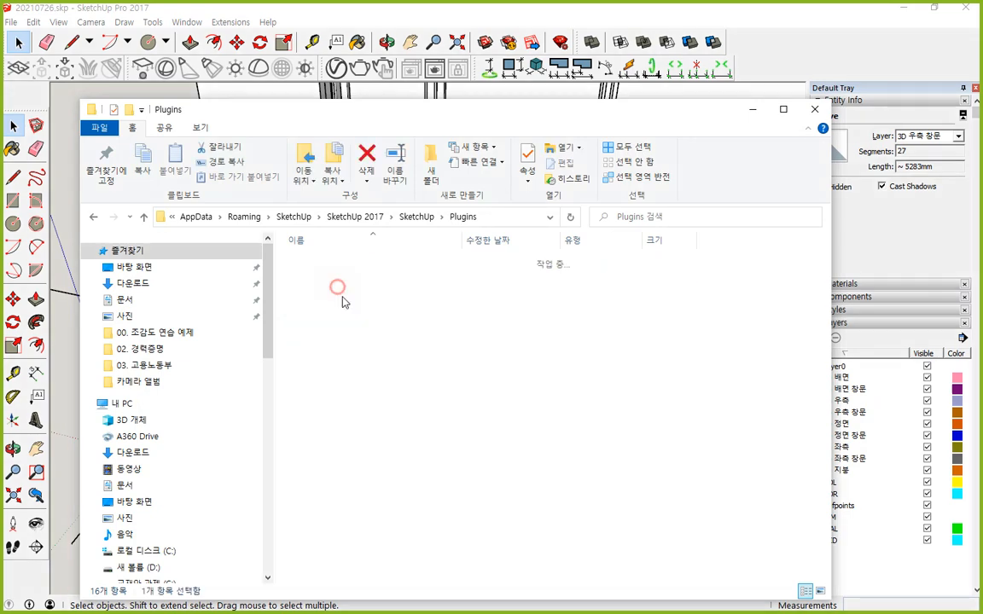
{"action": "key", "text": "ctrl+2"}
{"action": "mouse_move", "coordinate": [798, 345]}
{"action": "left_mouse_down"}
{"action": "mouse_move", "coordinate": [376, 418]}
{"action": "mouse_move", "coordinate": [659, 238]}
{"action": "mouse_move", "coordinate": [609, 404]}
{"action": "left_mouse_up"}
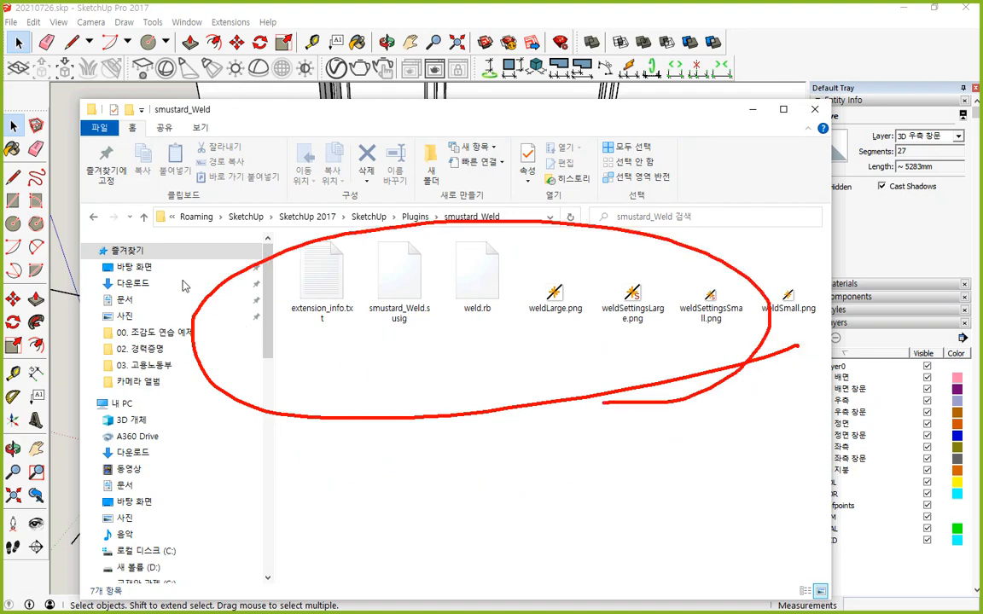
{"action": "key", "text": "Escape"}
{"action": "left_click", "coordinate": [143, 217]}
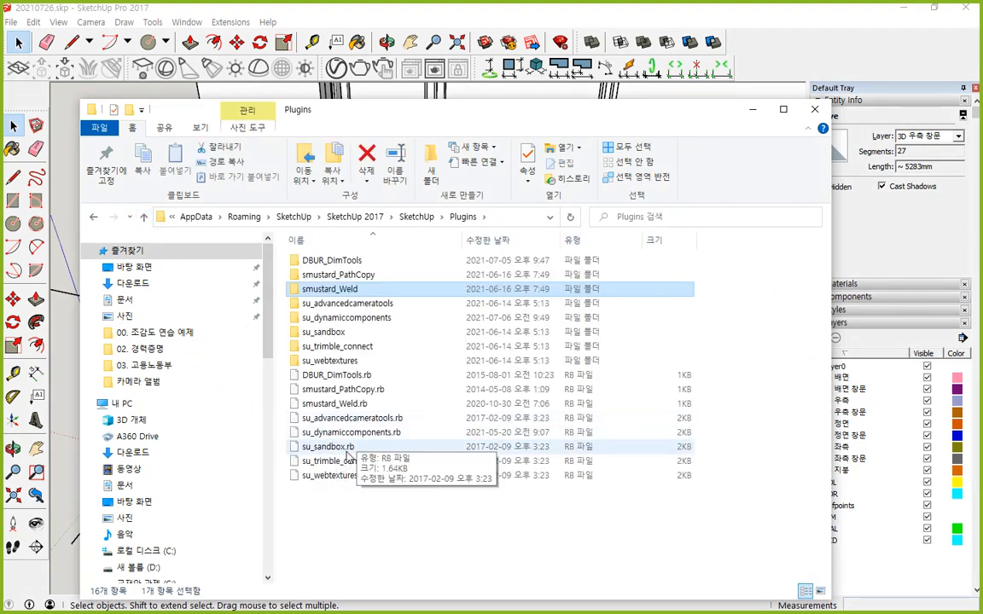
- Select smustard_Weld.rb together with the smustard_Weld folder, and close Windows Explorer and the Preferences
{"action": "left_click", "coordinate": [358, 403]}
{"action": "left_click", "coordinate": [348, 289], "text": "ctrl"}
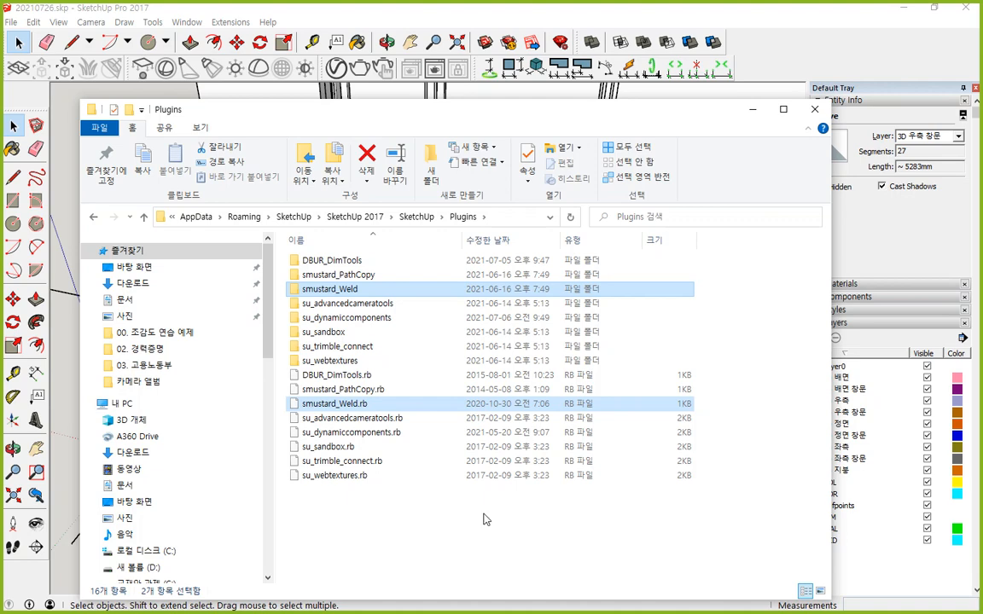
{"action": "left_click", "coordinate": [806, 114]}
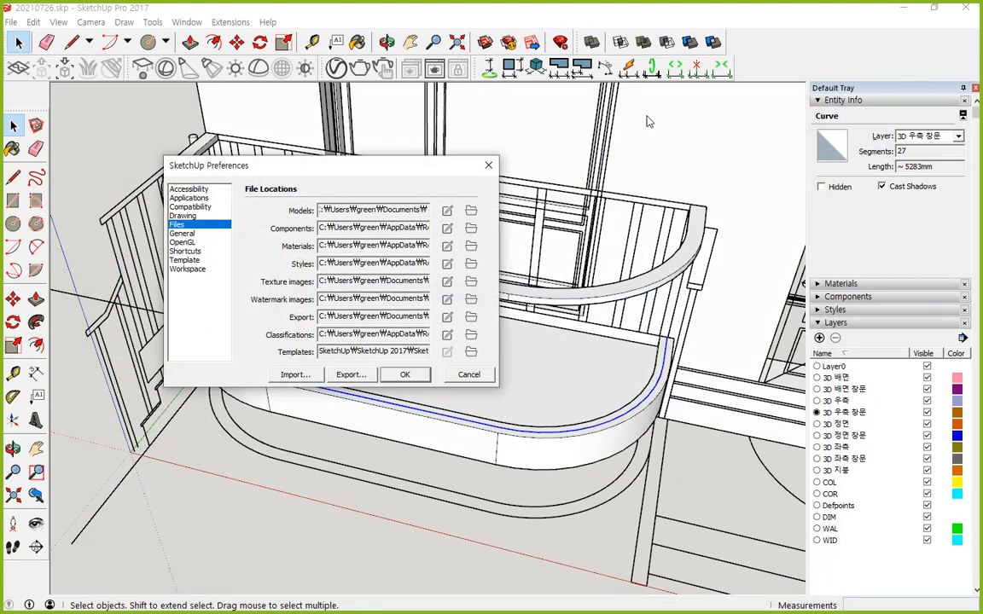
{"action": "key", "text": "Escape"}
- Open the Templates folder in Windows Explorer from the file locations in Preferences
{"action": "left_click", "coordinate": [184, 23]}
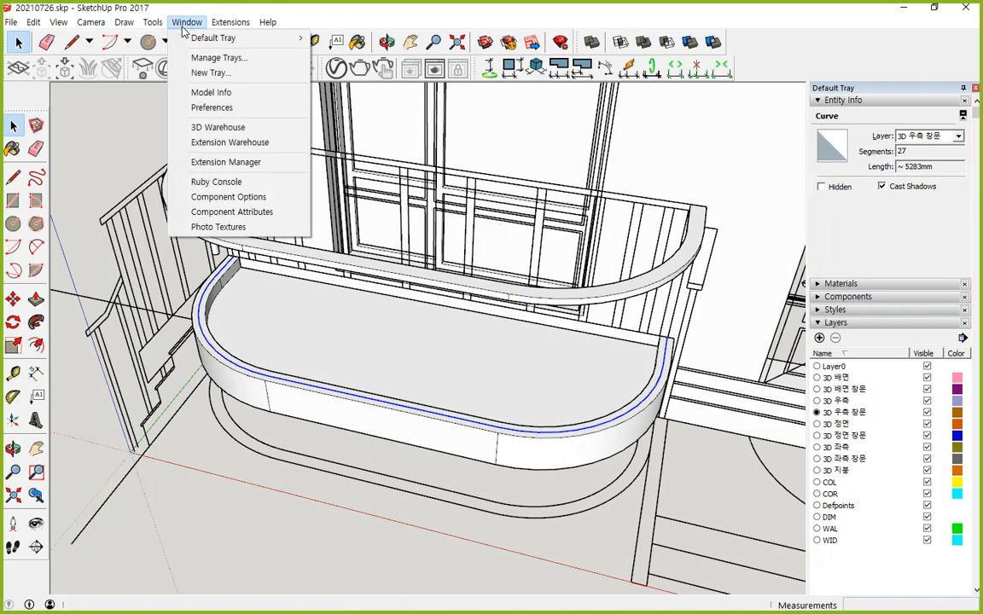
{"action": "left_click", "coordinate": [251, 111]}
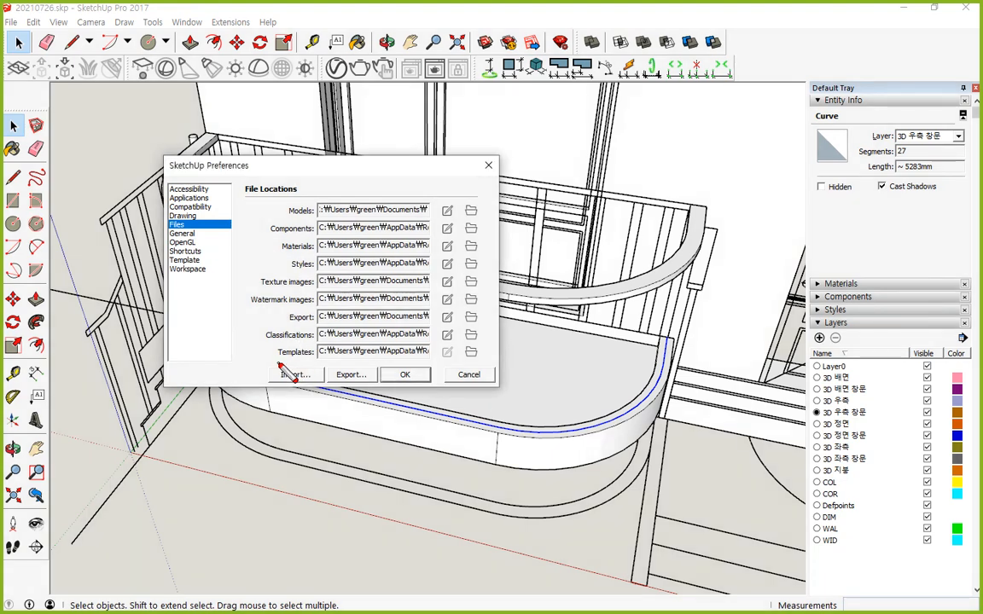
{"action": "left_click_drag", "start_coordinate": [278, 365], "coordinate": [476, 365]}
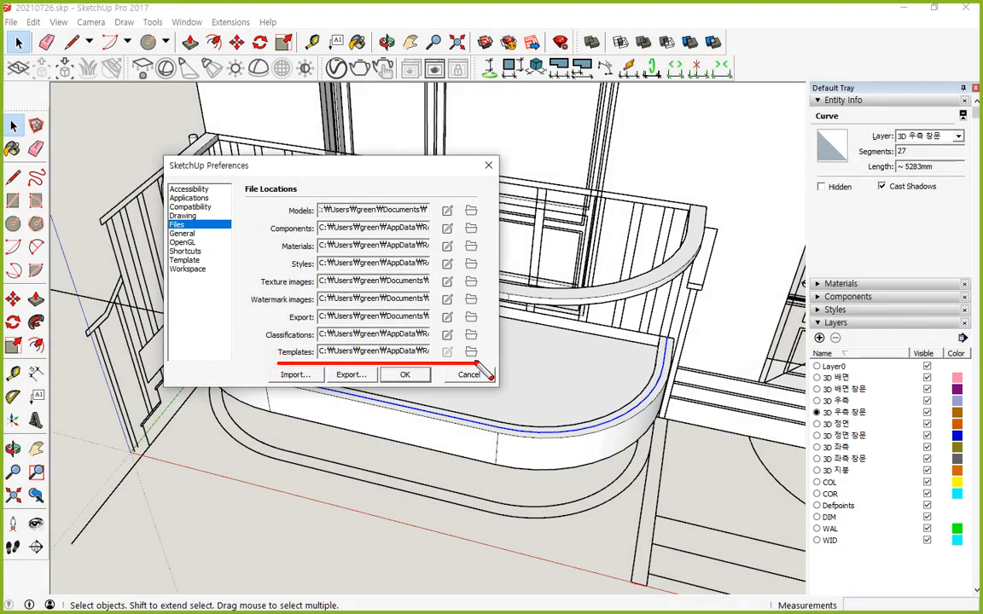
{"action": "key", "text": "Escape"}
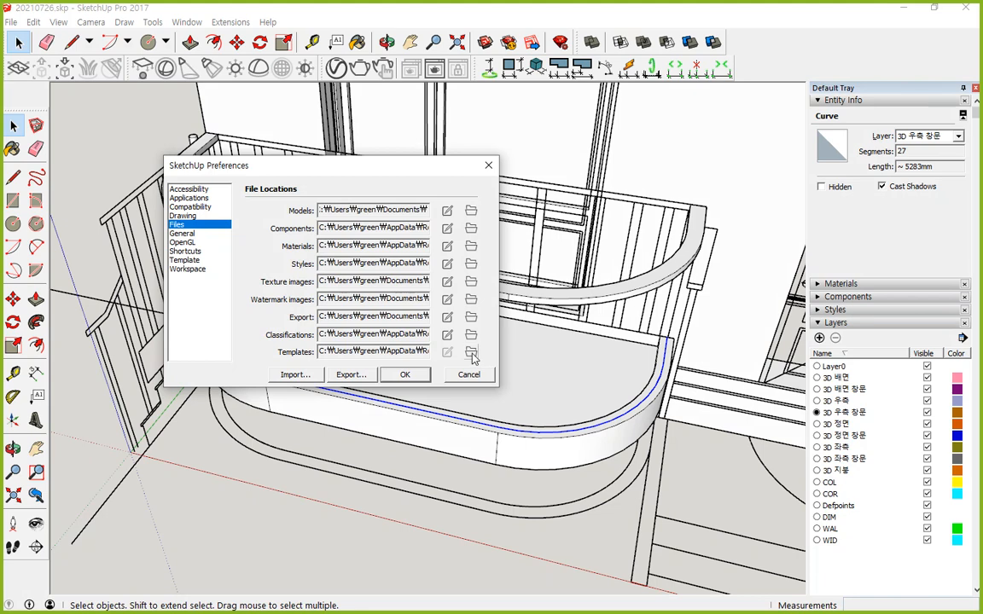
{"action": "left_click", "coordinate": [471, 352]}
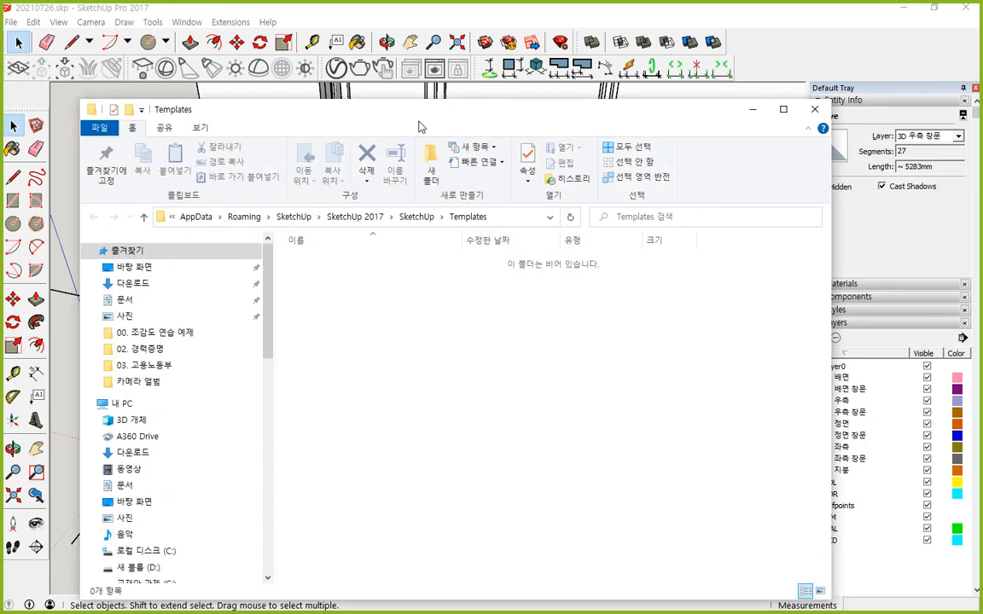
{"action": "left_click_drag", "start_coordinate": [418, 127], "coordinate": [433, 74]}
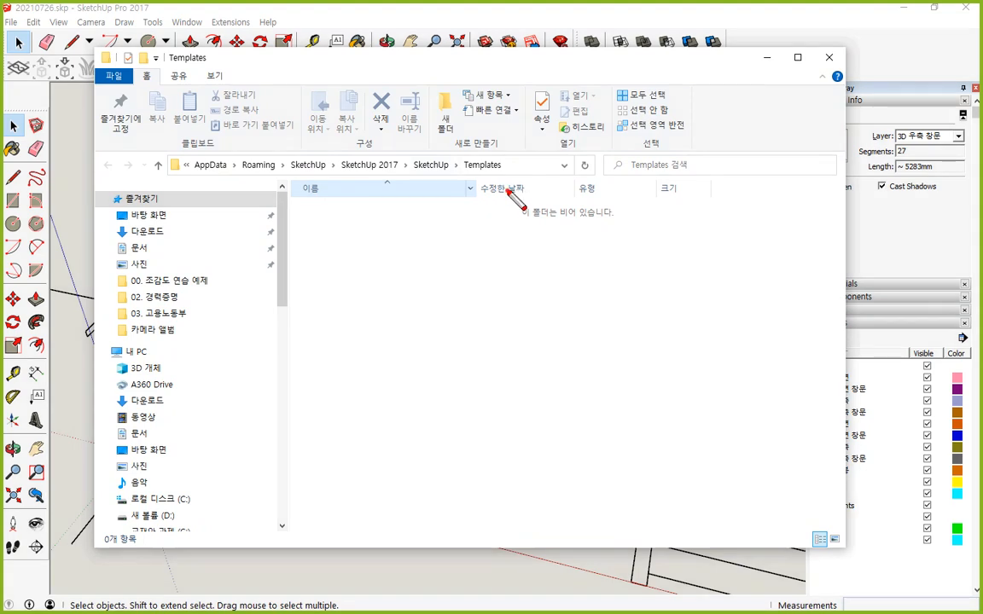
{"action": "mouse_move", "coordinate": [509, 193]}
{"action": "left_mouse_down"}
{"action": "mouse_move", "coordinate": [526, 176]}
{"action": "mouse_move", "coordinate": [507, 228]}
{"action": "left_mouse_up"}
{"action": "key", "text": "Escape"}
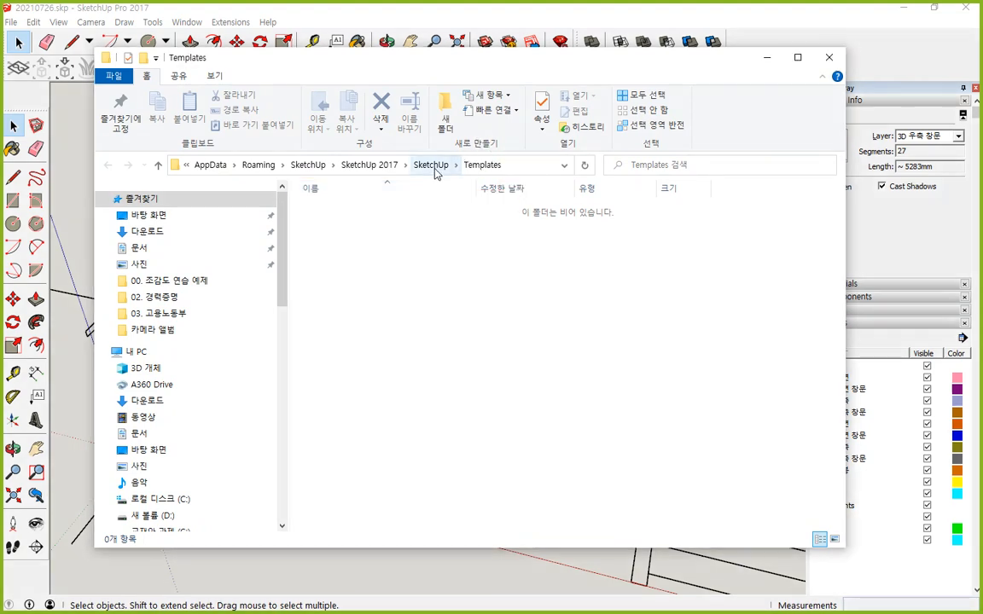
{"action": "mouse_move", "coordinate": [516, 178]}
{"action": "left_mouse_down"}
{"action": "mouse_move", "coordinate": [465, 181]}
{"action": "mouse_move", "coordinate": [457, 171]}
{"action": "mouse_move", "coordinate": [469, 141]}
{"action": "left_mouse_up"}
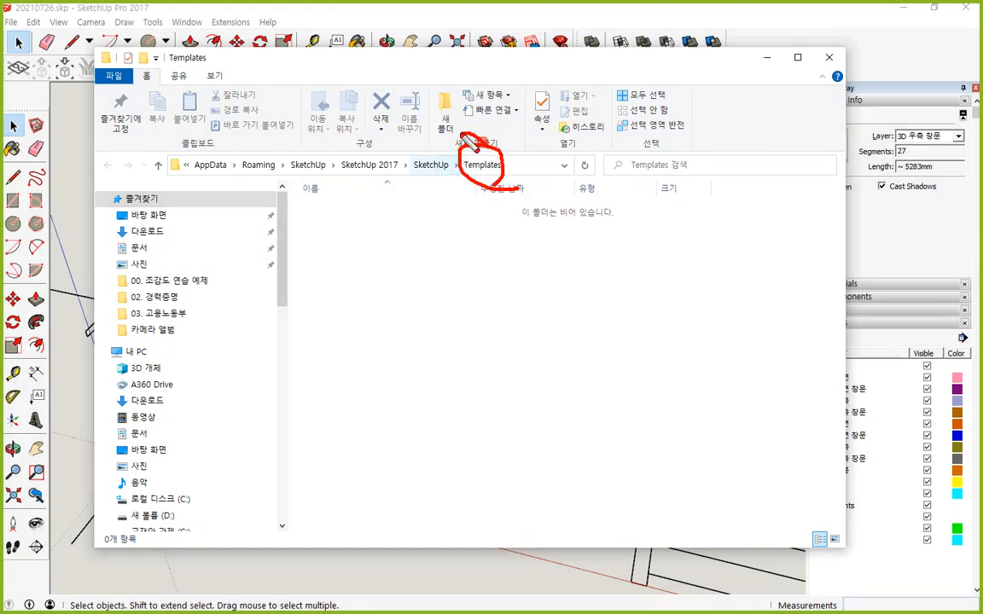
{"action": "key", "text": "Escape"}
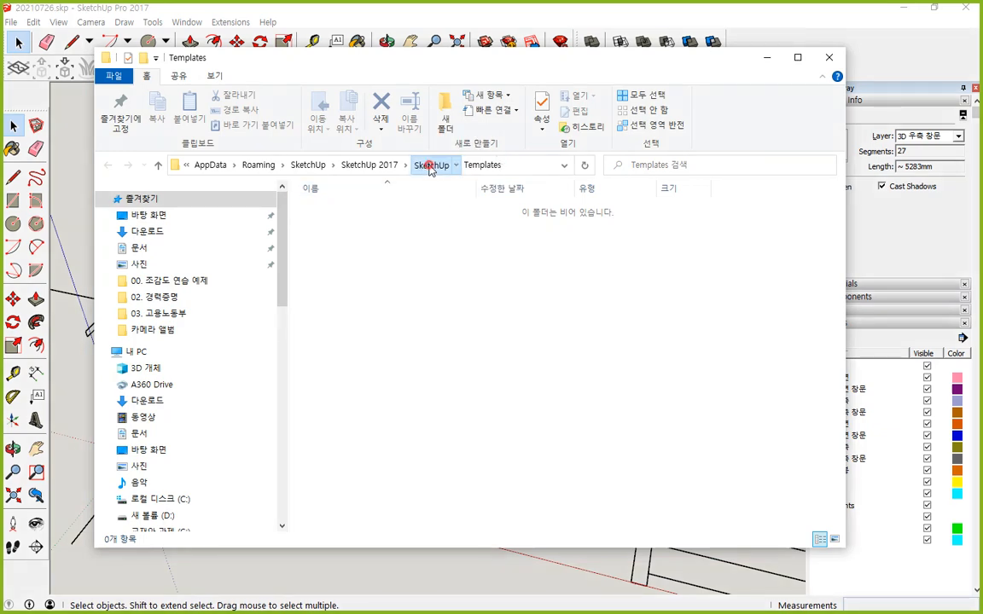
- Browse up to the parent SketchUp folder, open its Plugins folder, and examine the installed extension folders and .rb files
{"action": "left_click", "coordinate": [431, 167]}
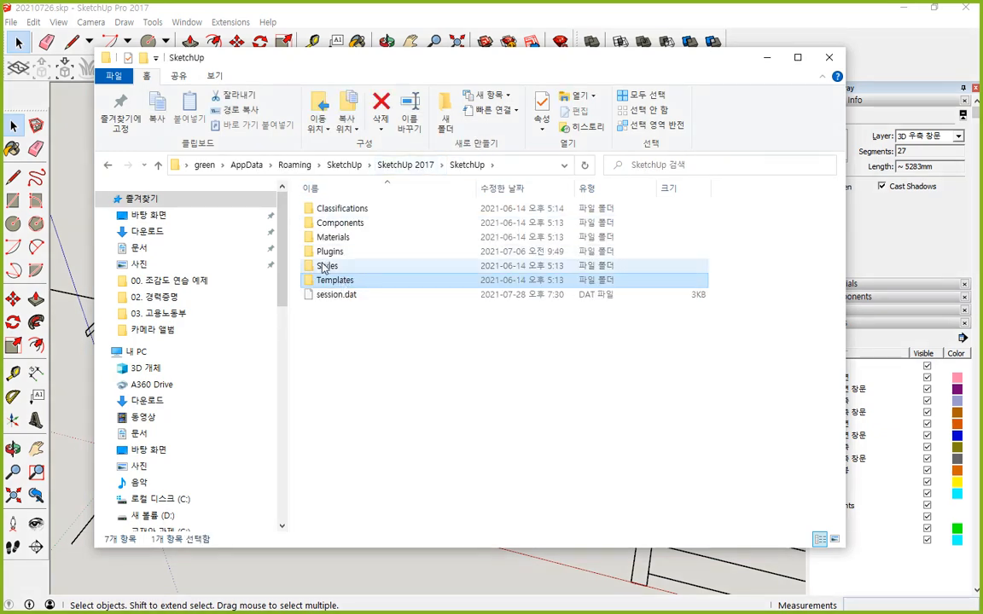
{"action": "left_click_drag", "start_coordinate": [319, 255], "coordinate": [651, 256]}
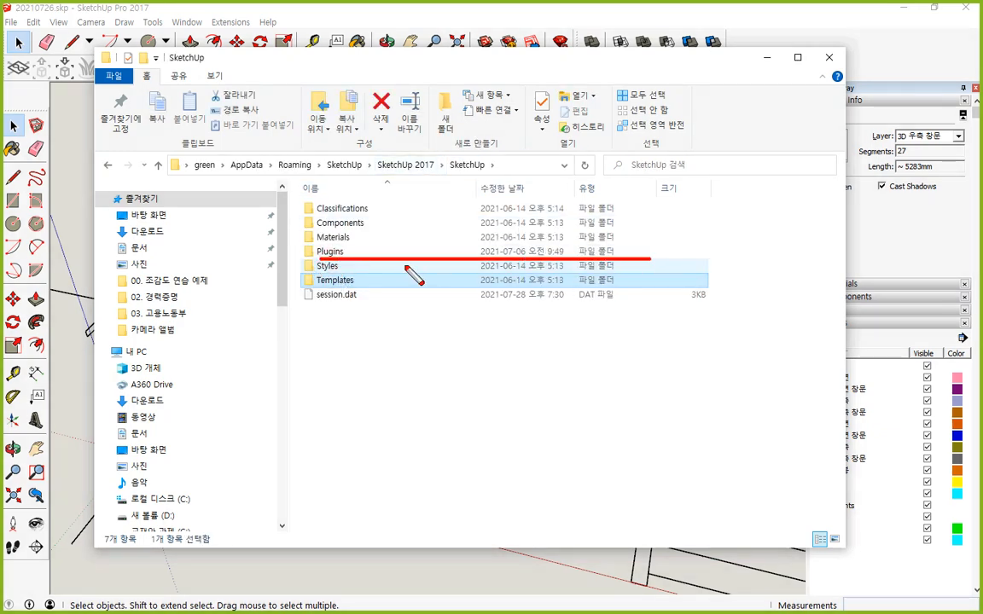
{"action": "double_click", "coordinate": [333, 252]}
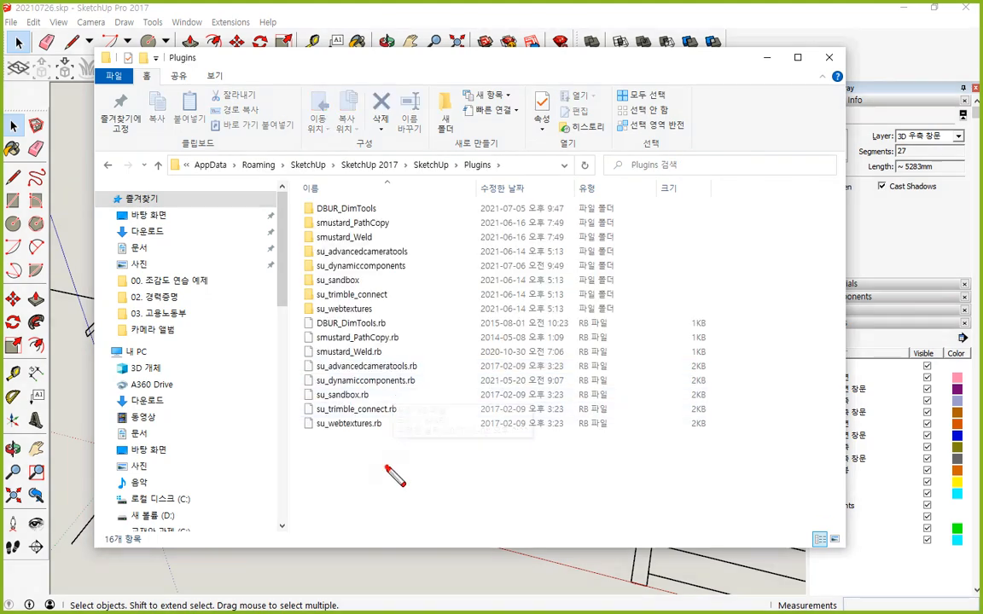
{"action": "mouse_move", "coordinate": [385, 468]}
{"action": "left_mouse_down"}
{"action": "mouse_move", "coordinate": [312, 184]}
{"action": "mouse_move", "coordinate": [431, 392]}
{"action": "mouse_move", "coordinate": [363, 466]}
{"action": "left_mouse_up"}
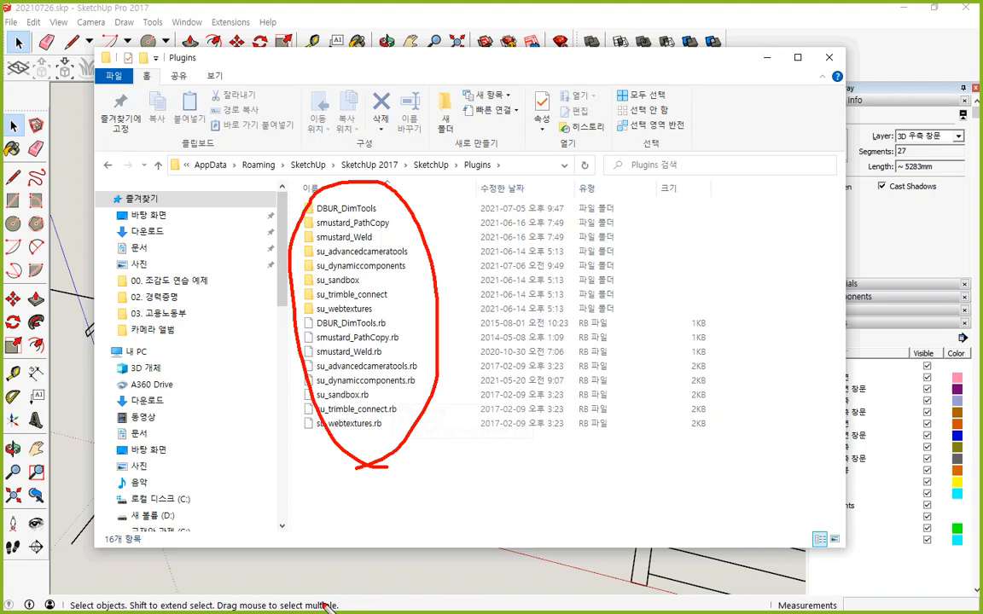
- Return to SketchUp, close the Preferences, and view the list of installed extension commands
{"action": "left_click", "coordinate": [381, 13]}
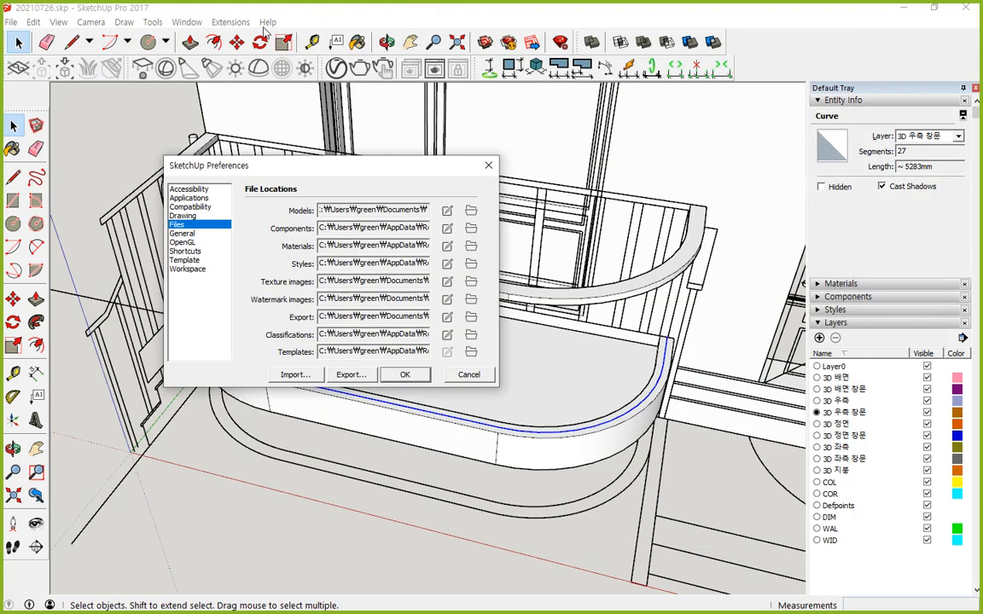
{"action": "key", "text": "Escape"}
{"action": "left_click", "coordinate": [231, 22]}
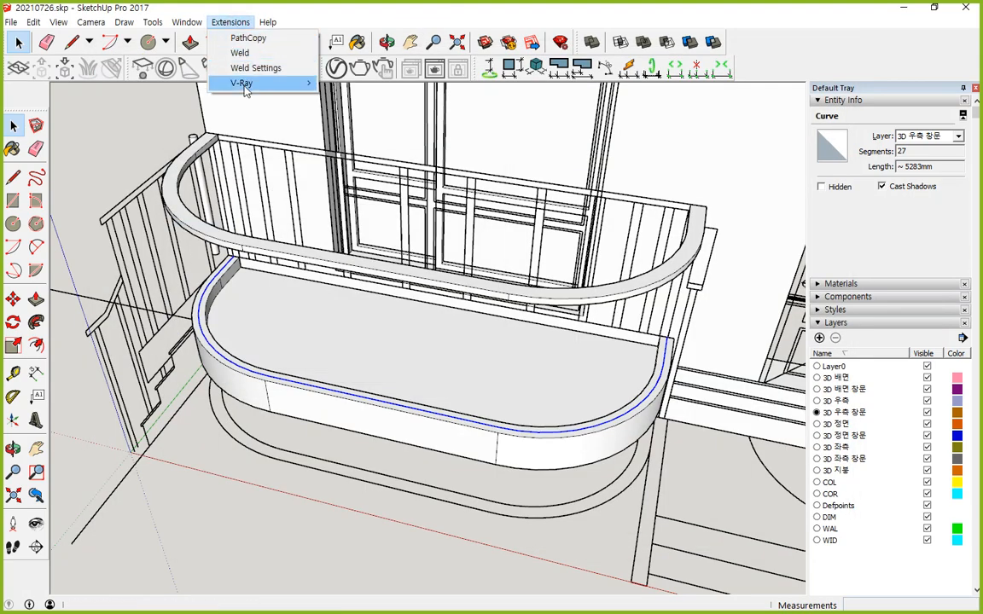
{"action": "left_click", "coordinate": [203, 486]}
- Copy the round baluster along the welded curve on the balcony curb with PathCopy at 3048 mm spacing, and undo the copies
{"action": "middle_click_drag", "start_coordinate": [205, 478], "coordinate": [227, 423]}
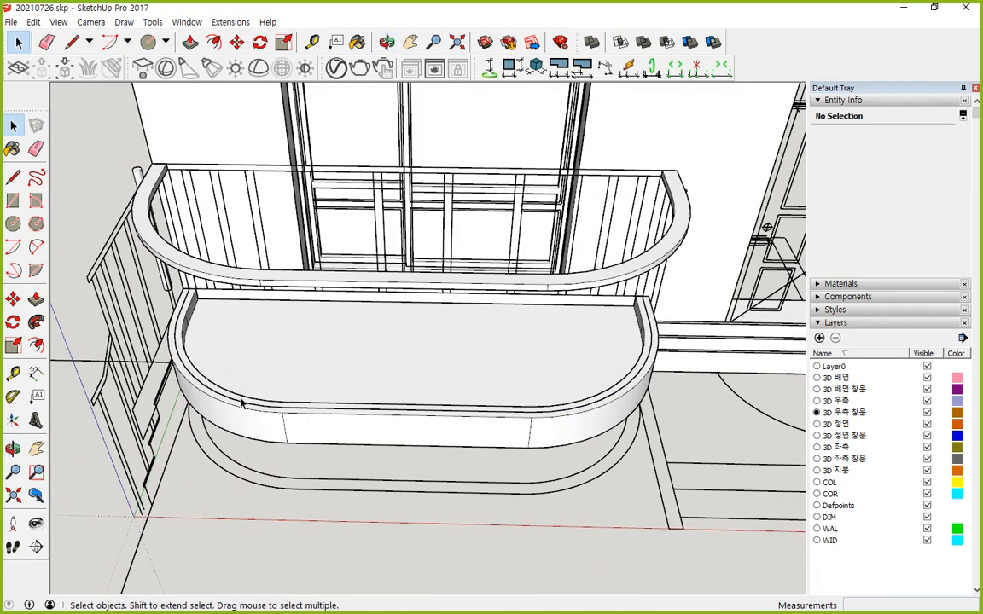
{"action": "double_click", "coordinate": [240, 403]}
{"action": "left_click", "coordinate": [259, 506]}
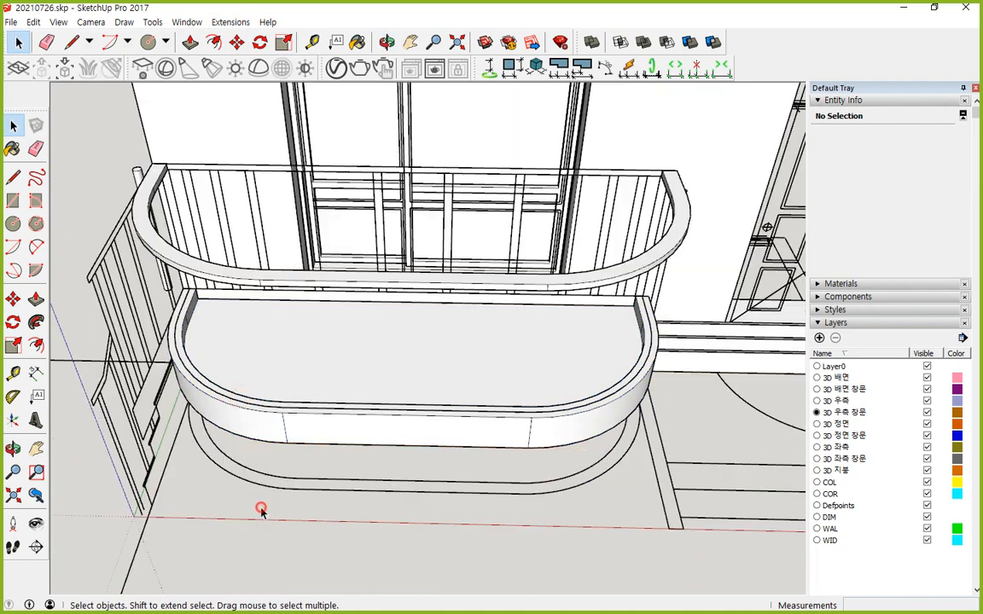
{"action": "left_click", "coordinate": [245, 409]}
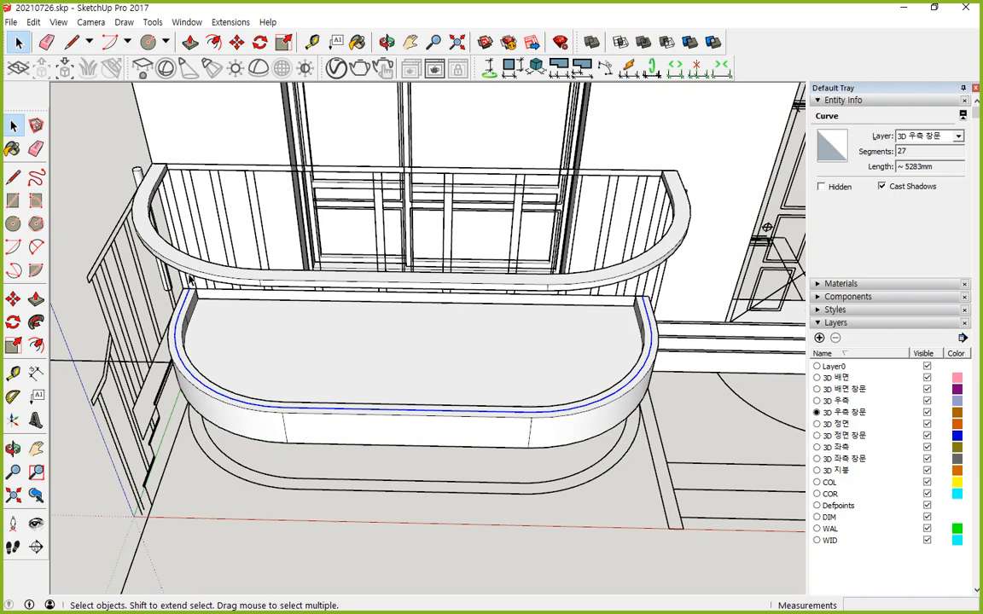
{"action": "left_click", "coordinate": [230, 22]}
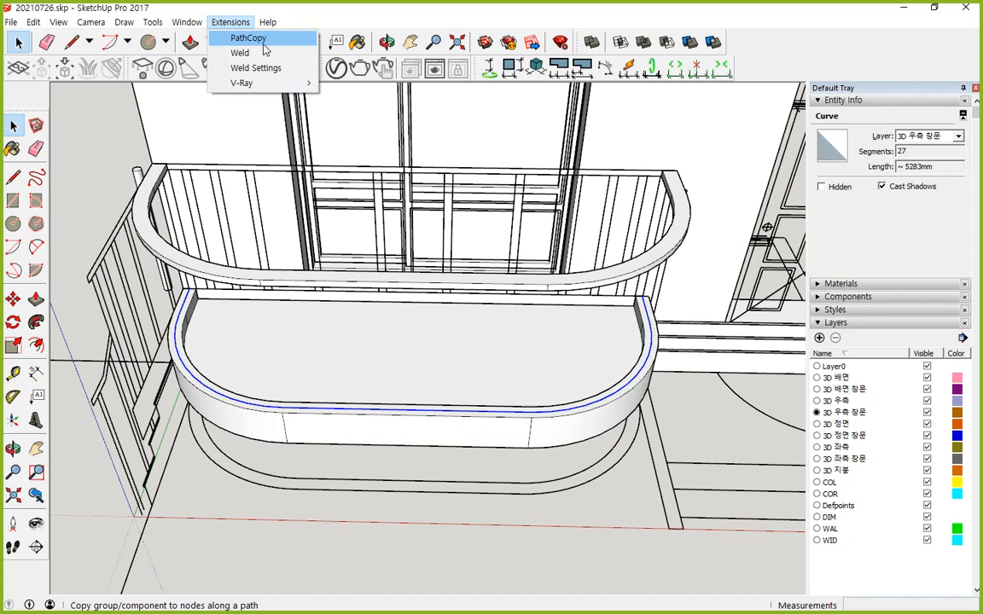
{"action": "left_click", "coordinate": [256, 39]}
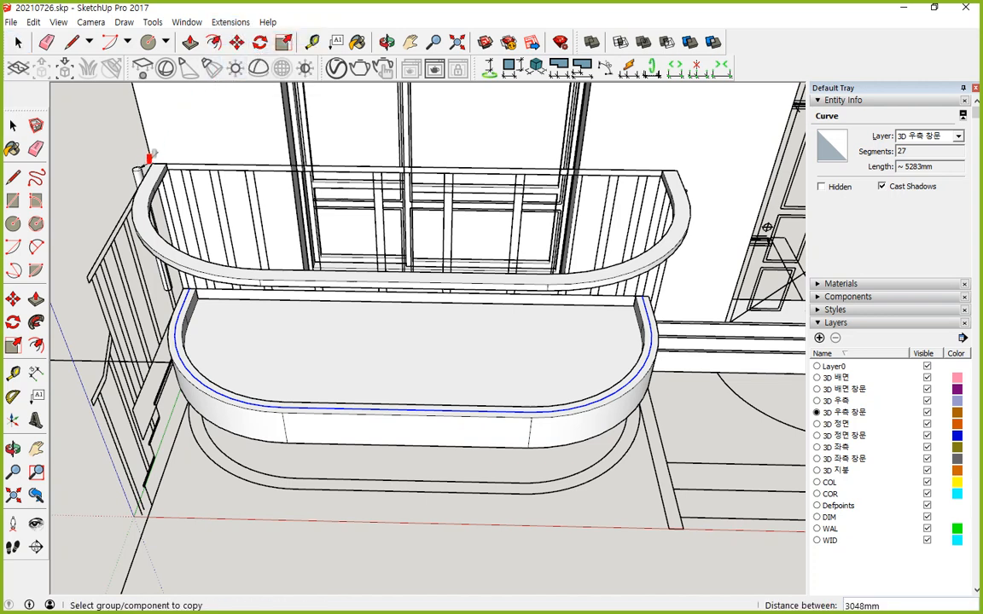
{"action": "left_click", "coordinate": [149, 160]}
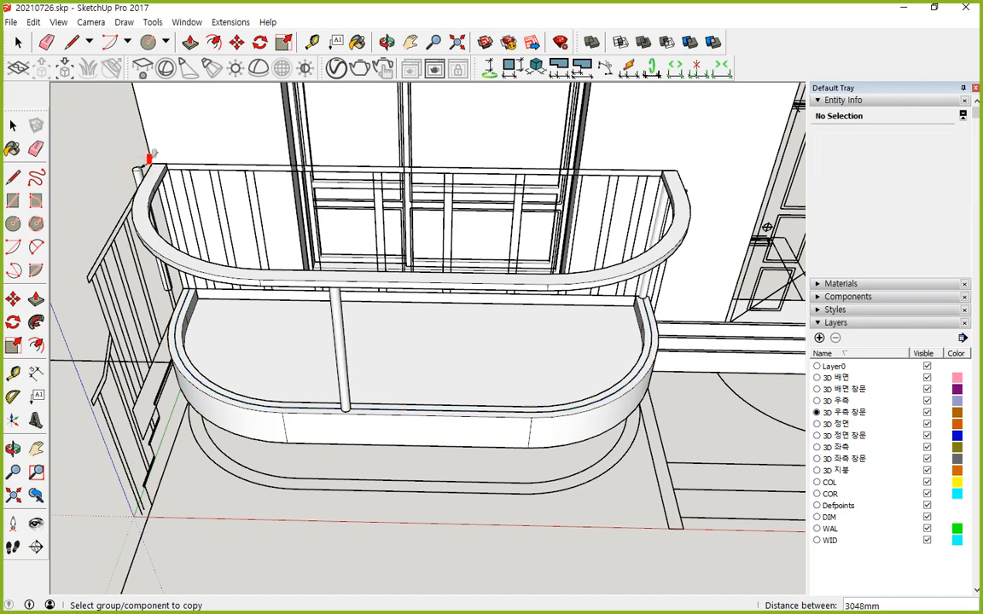
{"action": "middle_click_drag", "start_coordinate": [259, 329], "coordinate": [294, 266]}
{"action": "key", "text": "ctrl+2"}
{"action": "mouse_move", "coordinate": [365, 323]}
{"action": "left_mouse_down"}
{"action": "mouse_move", "coordinate": [351, 279]}
{"action": "mouse_move", "coordinate": [362, 343]}
{"action": "left_mouse_up"}
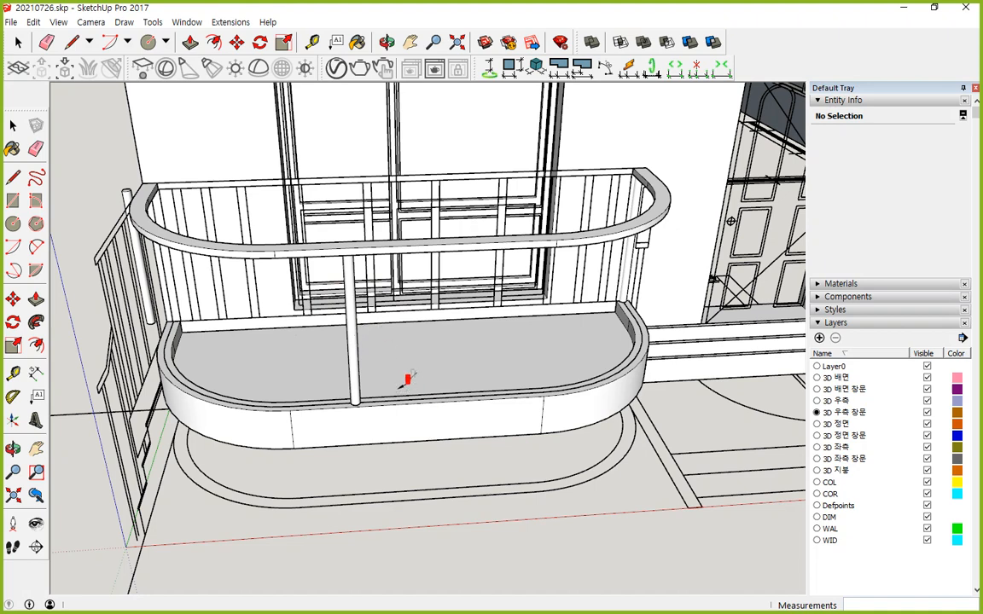
{"action": "key", "text": "ctrl+z"}
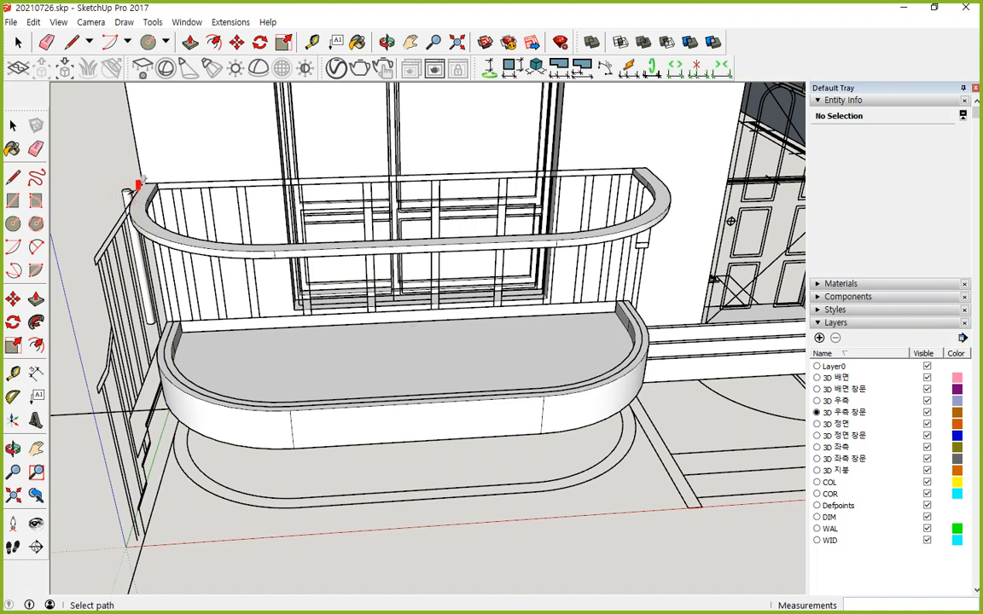
- Repeat PathCopy for the round baluster along the welded curb curve with a 300 mm distance between copies, and undo the copies
{"action": "key", "text": "space"}
{"action": "left_click", "coordinate": [213, 397]}
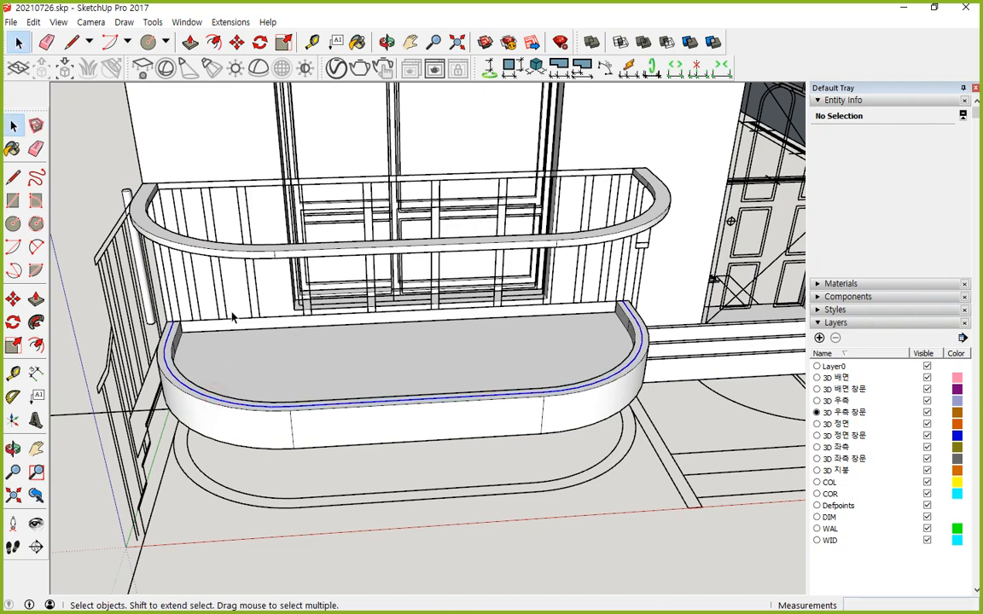
{"action": "left_click", "coordinate": [230, 22]}
{"action": "left_click", "coordinate": [228, 38]}
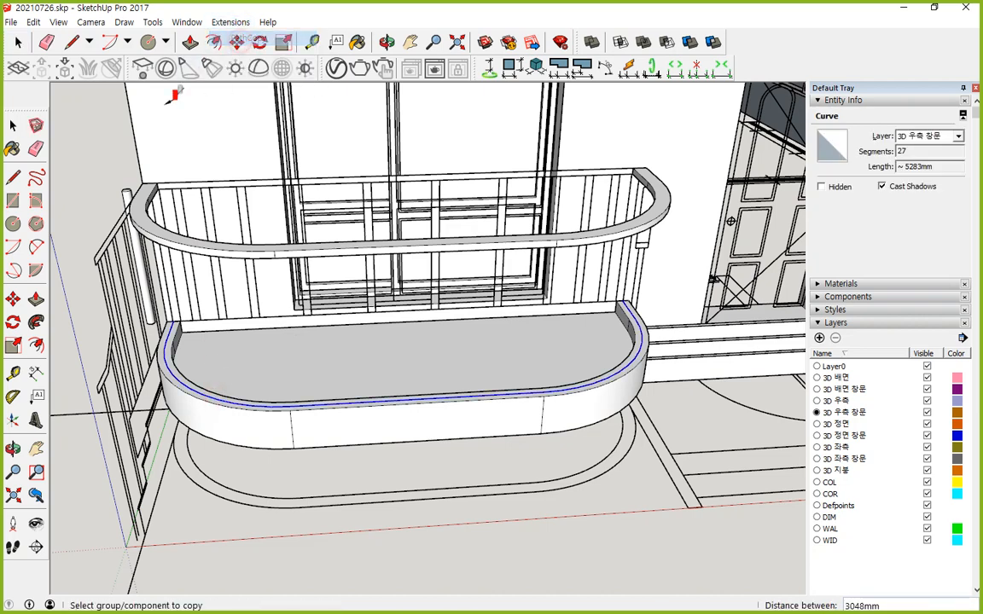
{"action": "left_click", "coordinate": [137, 185]}
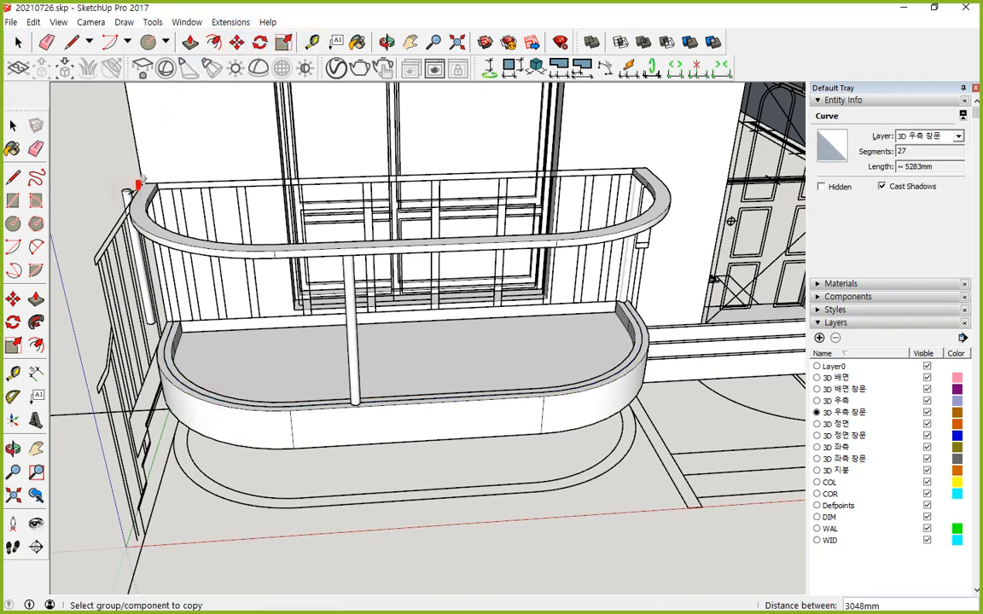
{"action": "type", "text": "300"}
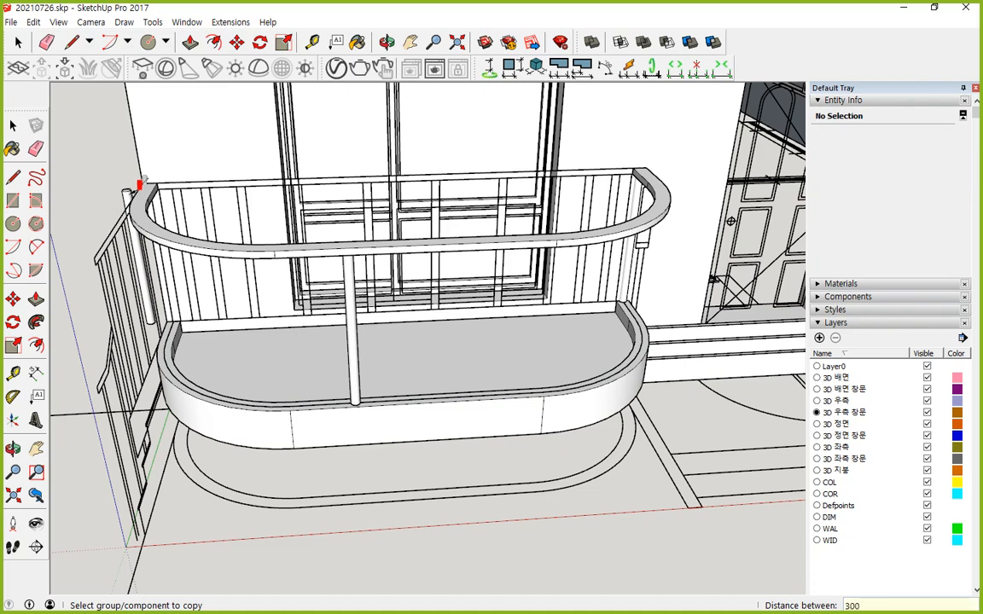
{"action": "key", "text": "Return"}
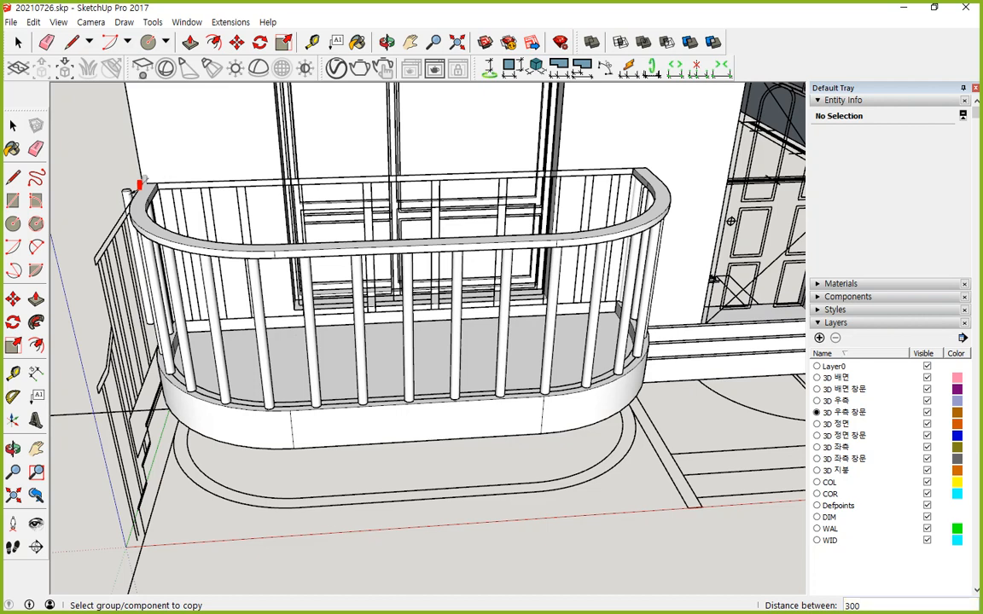
{"action": "key", "text": "ctrl+z"}
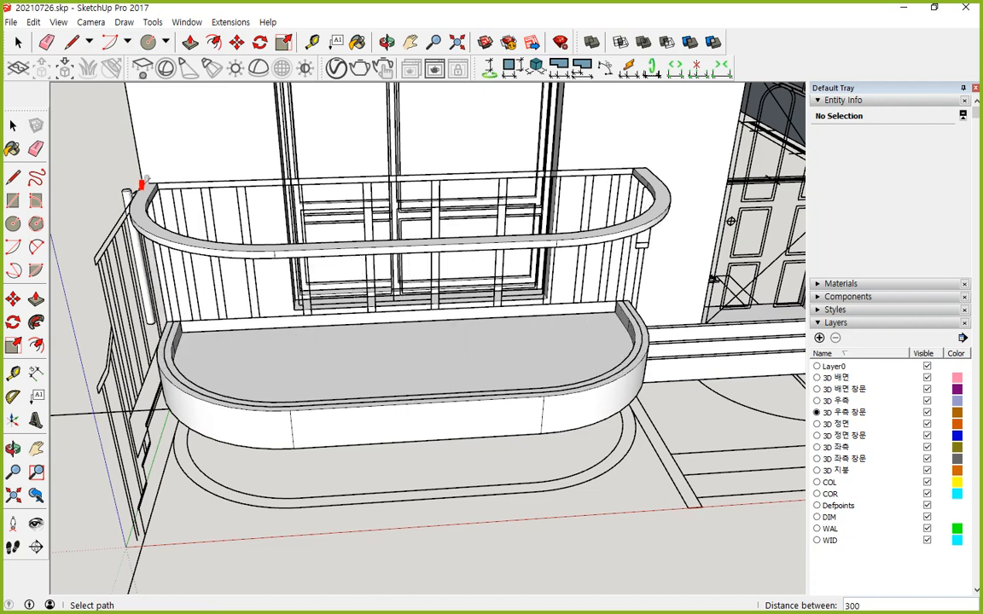
- Copy the round baluster along the welded curve on the balcony curb with PathCopy at a 300 mm distance
{"action": "middle_click_drag", "start_coordinate": [278, 209], "coordinate": [223, 304]}
{"action": "key", "text": "space"}
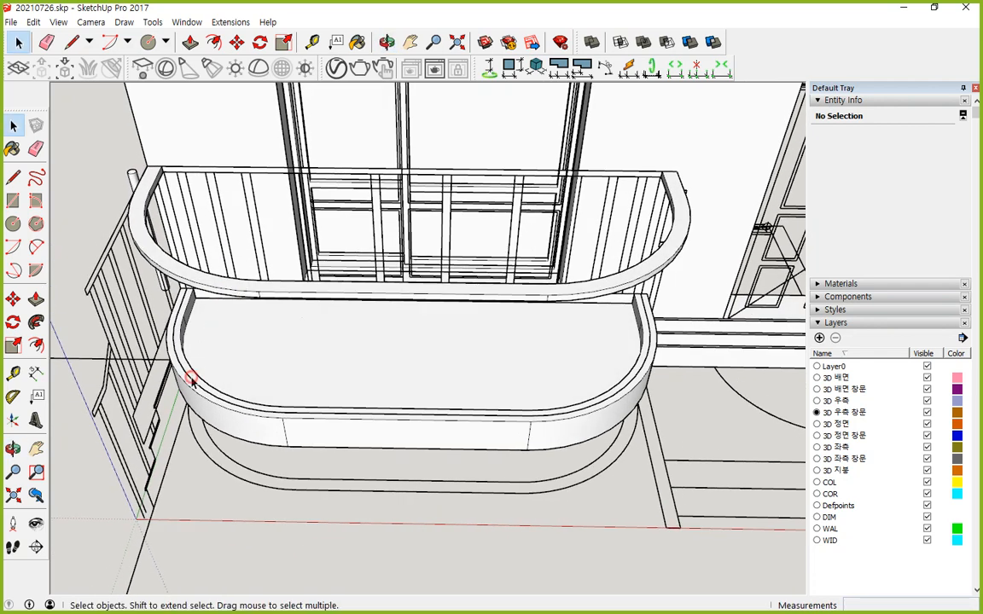
{"action": "left_click", "coordinate": [191, 381]}
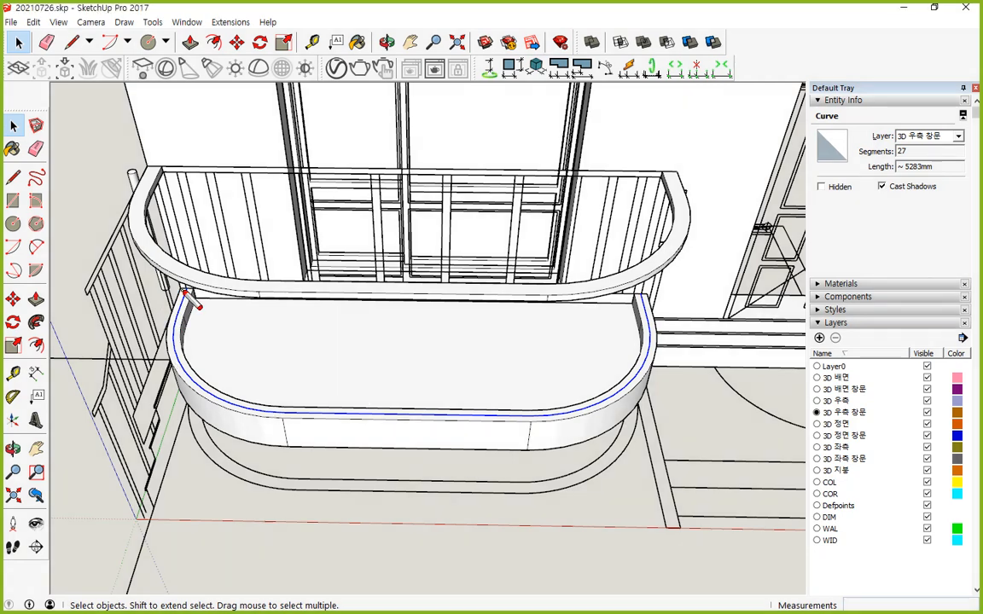
{"action": "mouse_move", "coordinate": [182, 291]}
{"action": "left_mouse_down"}
{"action": "mouse_move", "coordinate": [176, 341]}
{"action": "mouse_move", "coordinate": [430, 421]}
{"action": "mouse_move", "coordinate": [678, 317]}
{"action": "left_mouse_up"}
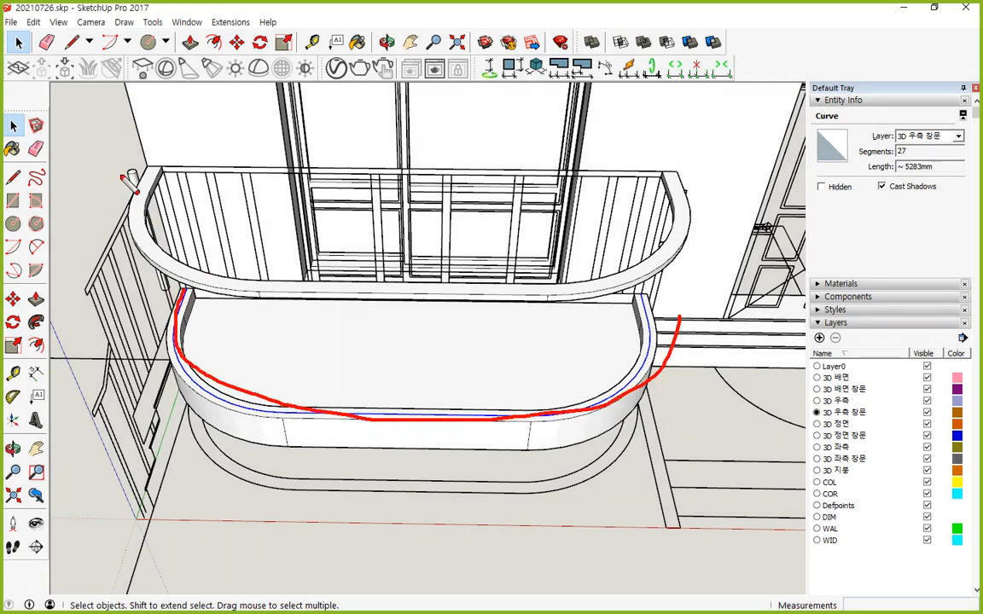
{"action": "mouse_move", "coordinate": [136, 159]}
{"action": "left_mouse_down"}
{"action": "mouse_move", "coordinate": [123, 143]}
{"action": "mouse_move", "coordinate": [120, 189]}
{"action": "left_mouse_up"}
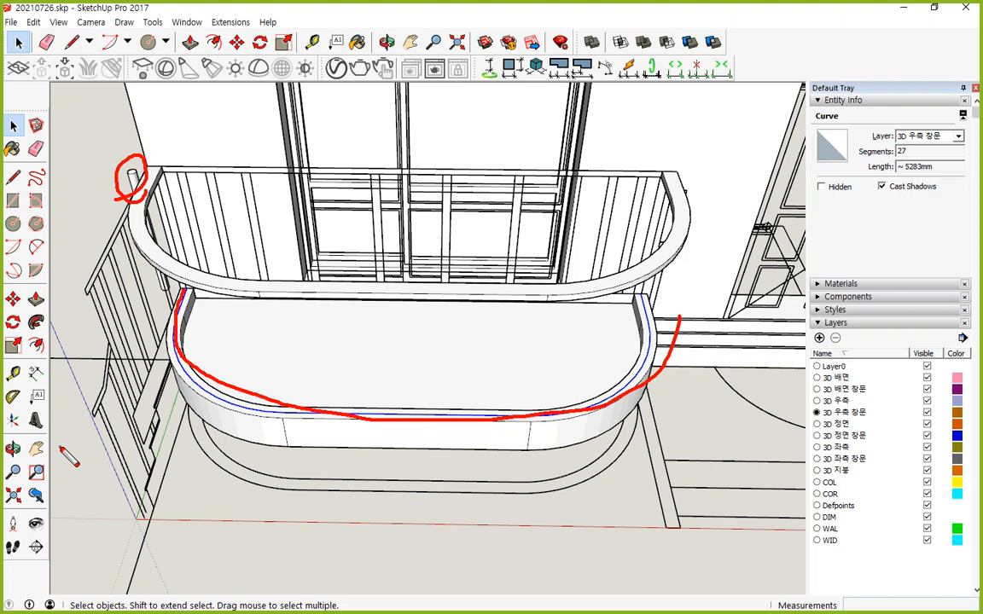
{"action": "key", "text": "Escape"}
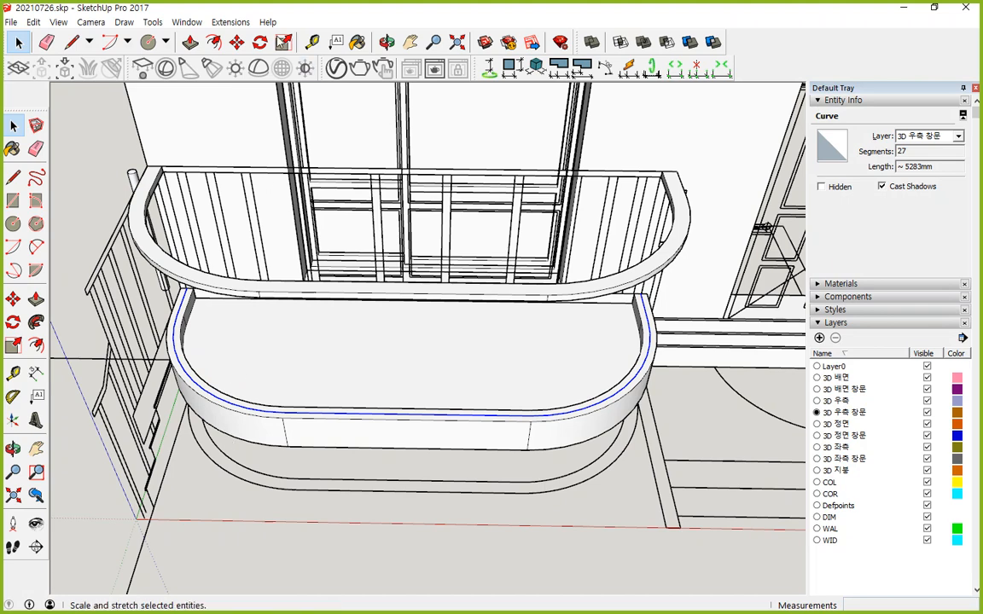
{"action": "left_click", "coordinate": [230, 21]}
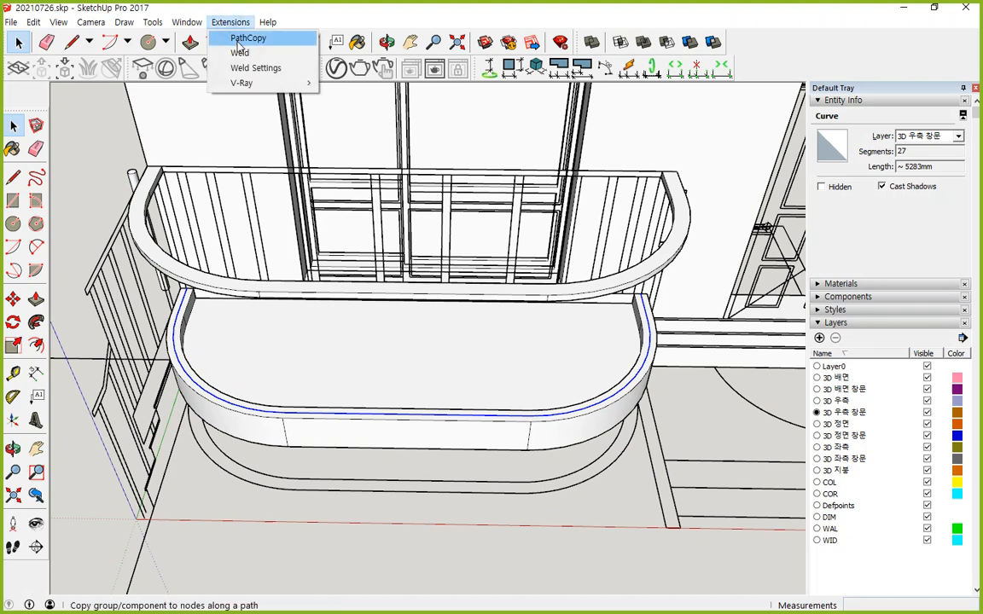
{"action": "left_click", "coordinate": [240, 39]}
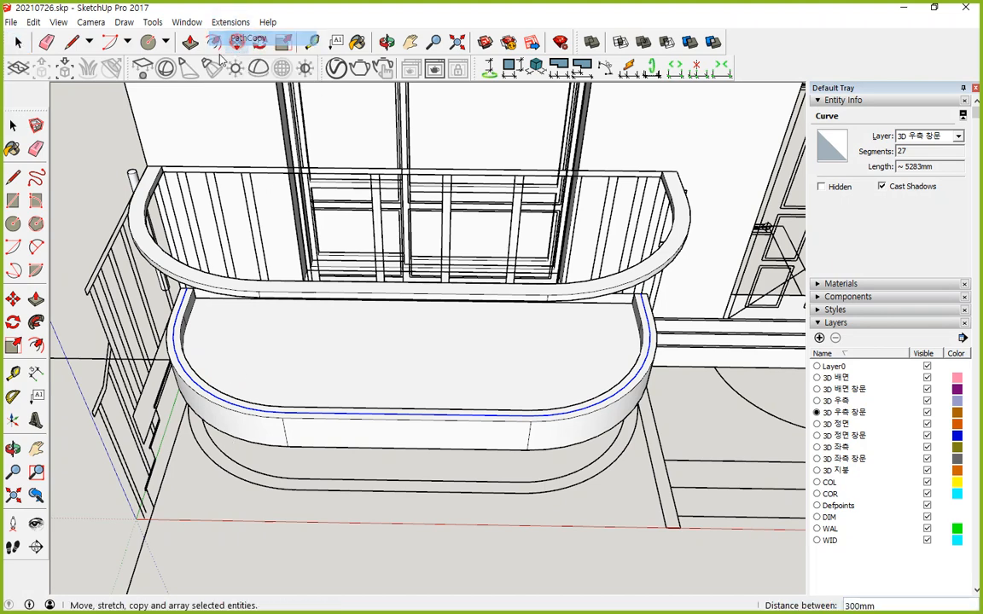
{"action": "left_click", "coordinate": [143, 167]}
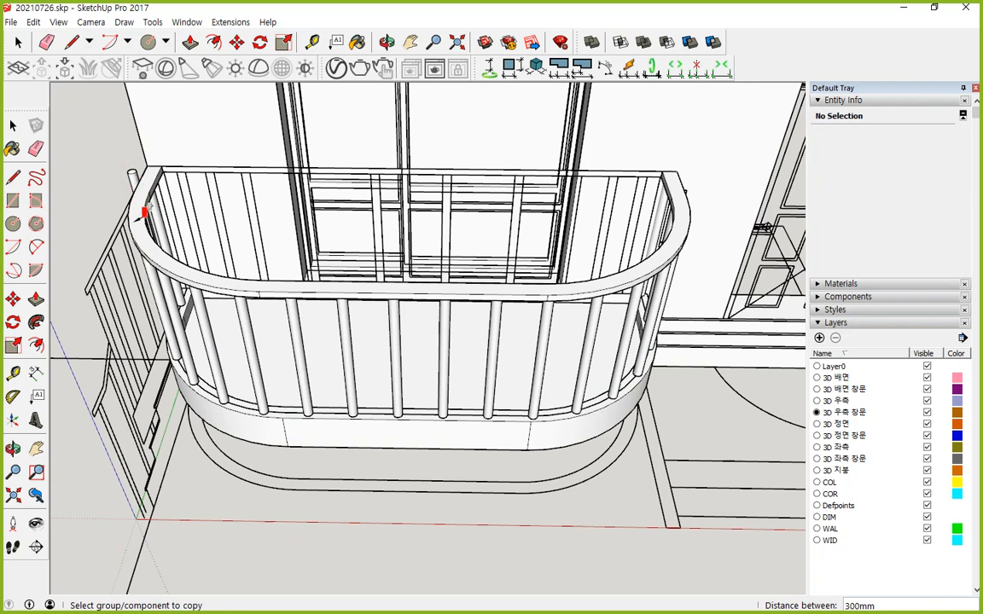
{"action": "mouse_move", "coordinate": [816, 609]}
{"action": "left_mouse_down"}
{"action": "mouse_move", "coordinate": [806, 580]}
{"action": "mouse_move", "coordinate": [866, 604]}
{"action": "left_mouse_up"}
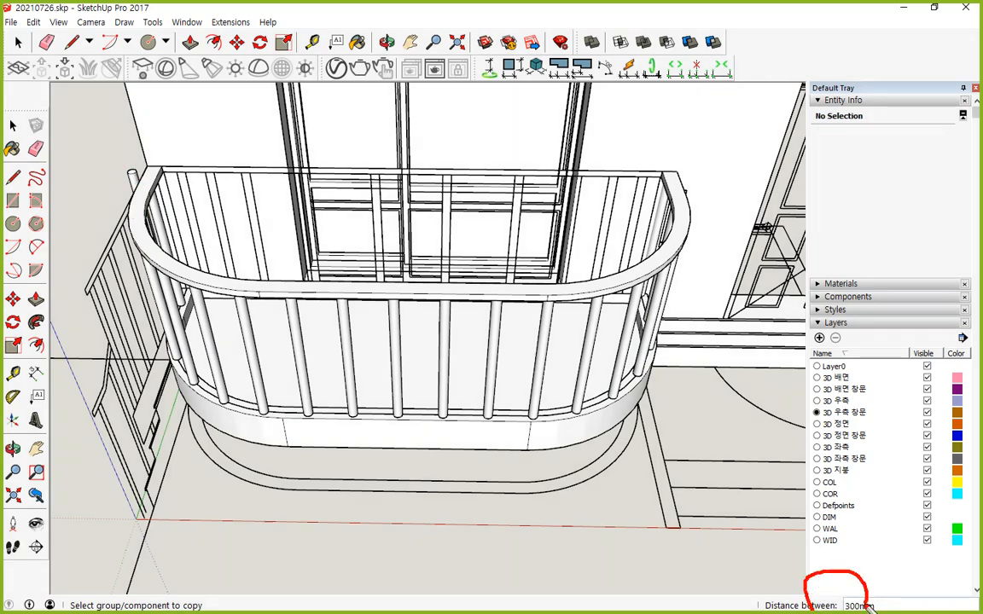
{"action": "mouse_move", "coordinate": [700, 377]}
{"action": "left_mouse_down"}
{"action": "mouse_move", "coordinate": [822, 560]}
{"action": "mouse_move", "coordinate": [790, 561]}
{"action": "left_mouse_up"}
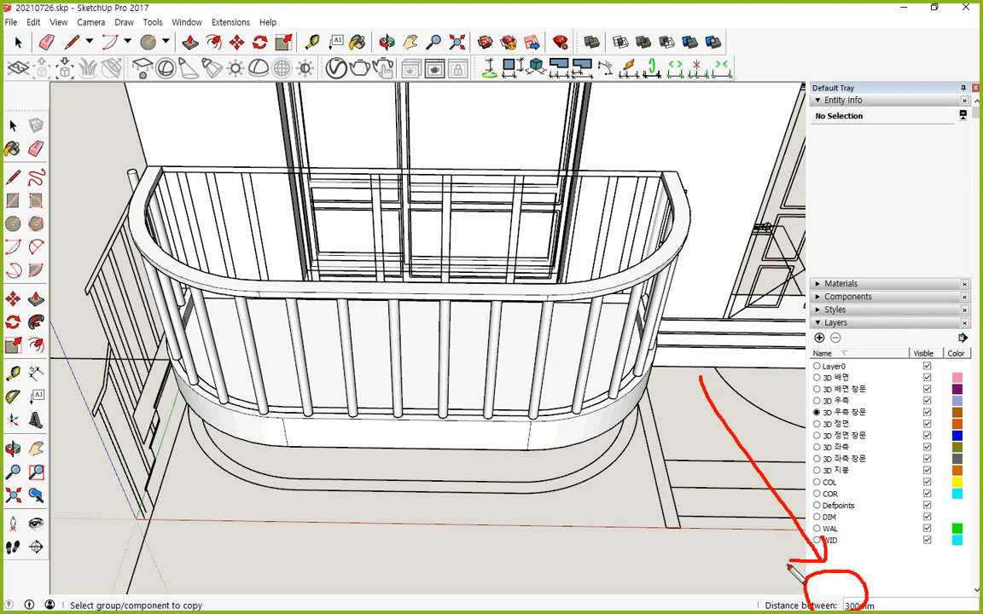
{"action": "key", "text": "Escape"}
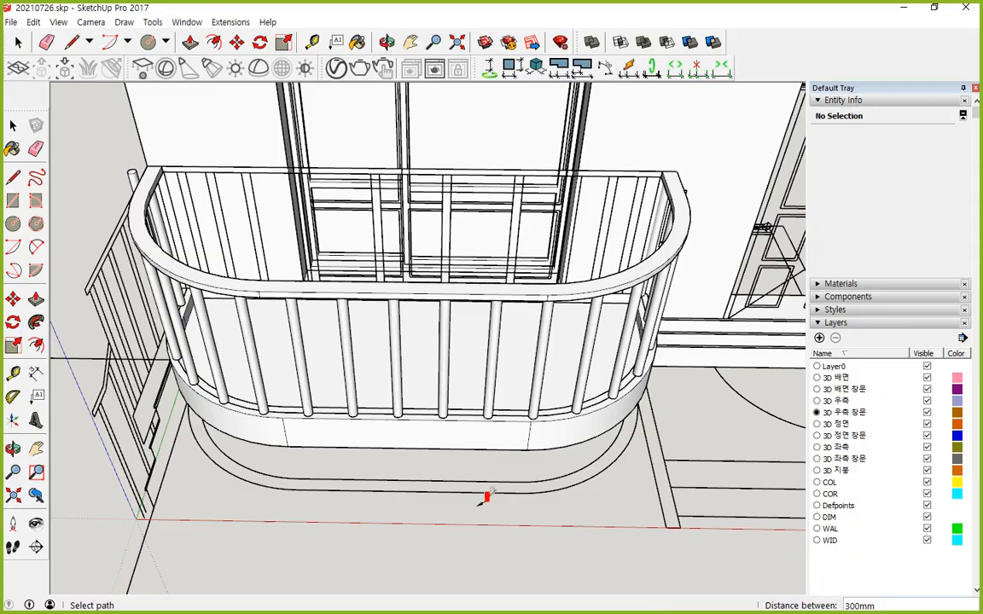
- Delete the last baluster copy at the end of the railing nearest the entrance
{"action": "mouse_move", "coordinate": [376, 440]}
{"action": "middle_mouse_down"}
{"action": "mouse_move", "coordinate": [520, 330]}
{"action": "mouse_move", "coordinate": [546, 279]}
{"action": "mouse_move", "coordinate": [294, 228]}
{"action": "mouse_move", "coordinate": [373, 363]}
{"action": "middle_mouse_up"}
{"action": "key", "text": "space"}
{"action": "left_click", "coordinate": [697, 465]}
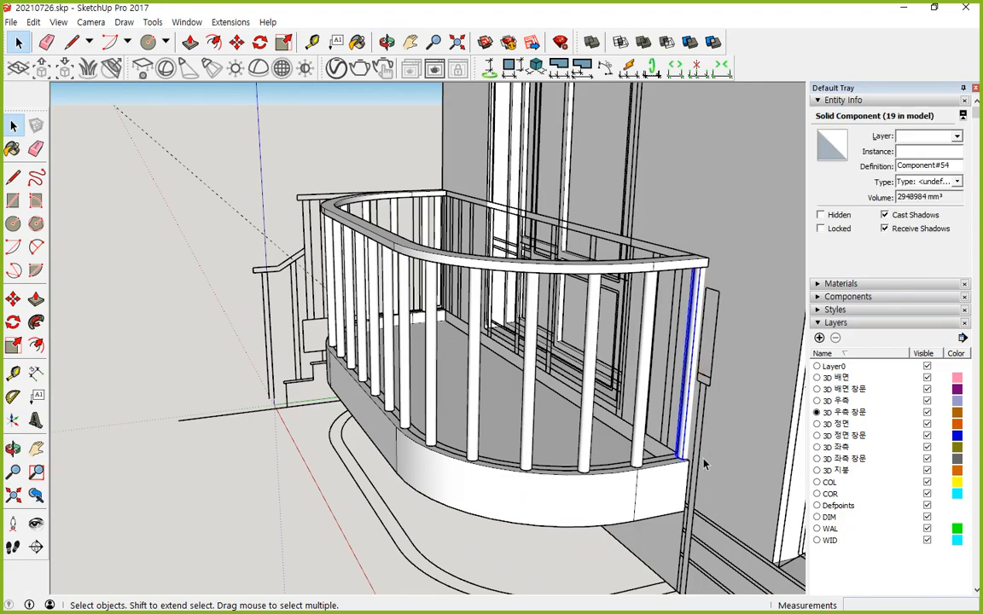
- Move the original source baluster from beside the balcony out onto the open ground in front of the building
{"action": "middle_click_drag", "start_coordinate": [305, 360], "coordinate": [203, 340]}
{"action": "middle_click_drag", "start_coordinate": [284, 166], "coordinate": [290, 299]}
{"action": "key", "text": "m"}
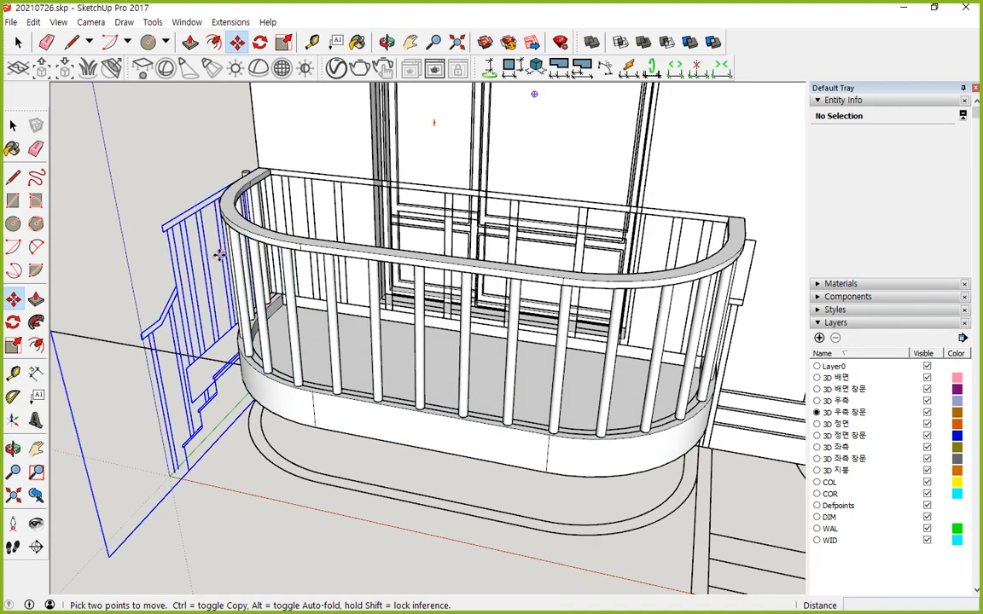
{"action": "key", "text": "space"}
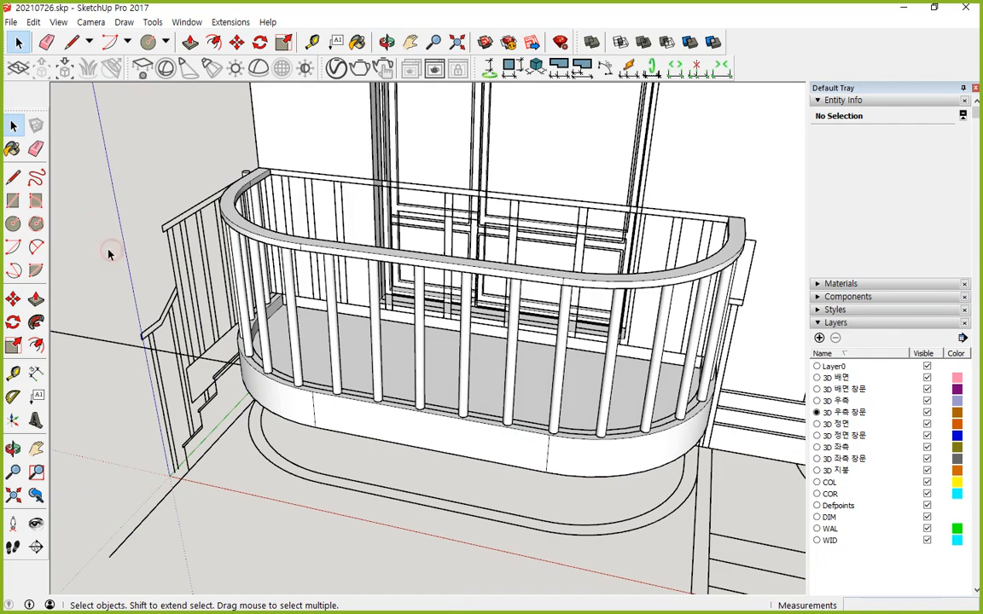
{"action": "middle_click_drag", "start_coordinate": [108, 252], "coordinate": [272, 279]}
{"action": "left_click", "coordinate": [150, 220]}
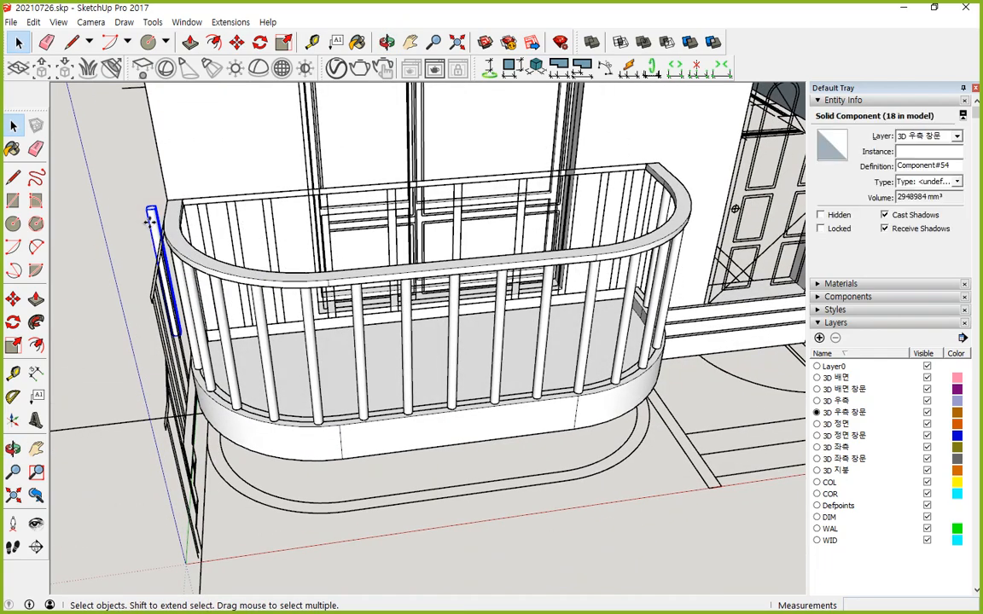
{"action": "key", "text": "m"}
{"action": "left_click", "coordinate": [150, 220]}
{"action": "middle_click_drag", "start_coordinate": [641, 467], "coordinate": [130, 437]}
{"action": "left_click", "coordinate": [711, 468]}
{"action": "key", "text": "space"}
- Make the whole rounded balcony, with its curb, handrail and balusters, into one component with the default settings
{"action": "scroll", "coordinate": [317, 401], "scroll_direction": "down", "scroll_amount": 2}
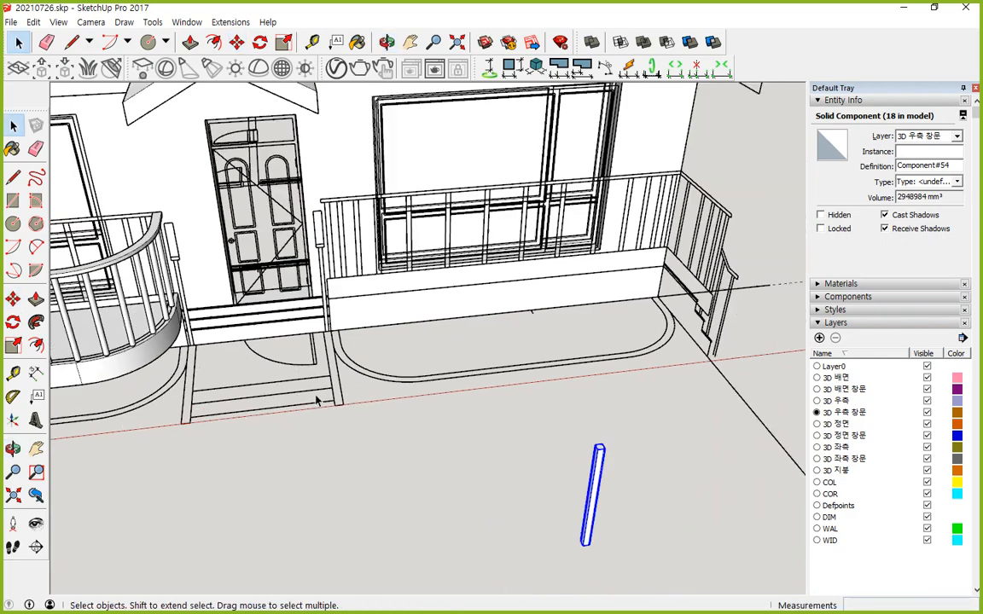
{"action": "scroll", "coordinate": [318, 401], "scroll_direction": "down", "scroll_amount": 1}
{"action": "middle_click_drag", "start_coordinate": [248, 411], "coordinate": [147, 203]}
{"action": "left_click_drag", "start_coordinate": [138, 153], "coordinate": [526, 478]}
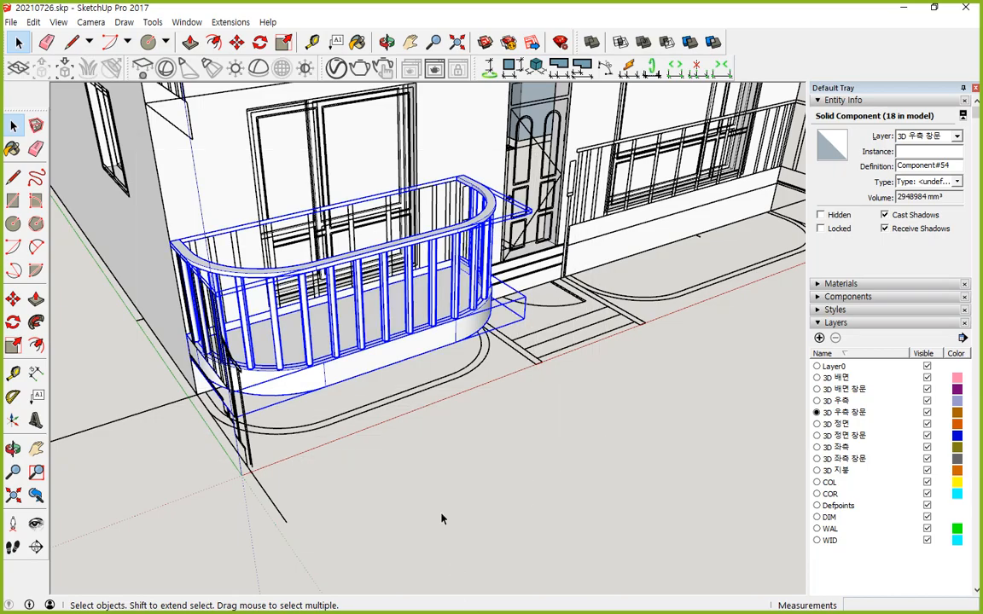
{"action": "middle_click_drag", "start_coordinate": [526, 477], "coordinate": [629, 398]}
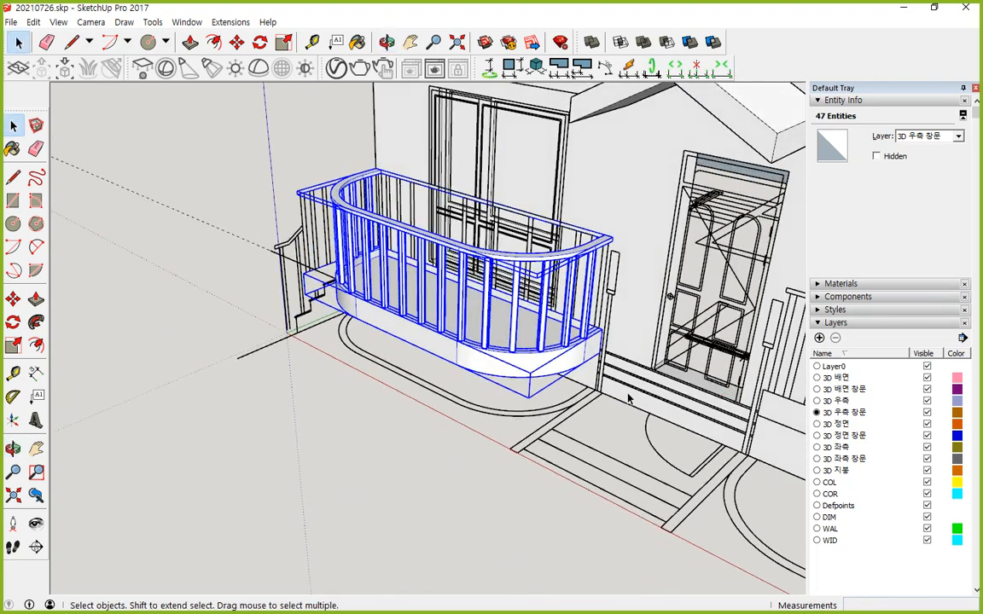
{"action": "right_click", "coordinate": [512, 369]}
{"action": "left_click", "coordinate": [538, 180]}
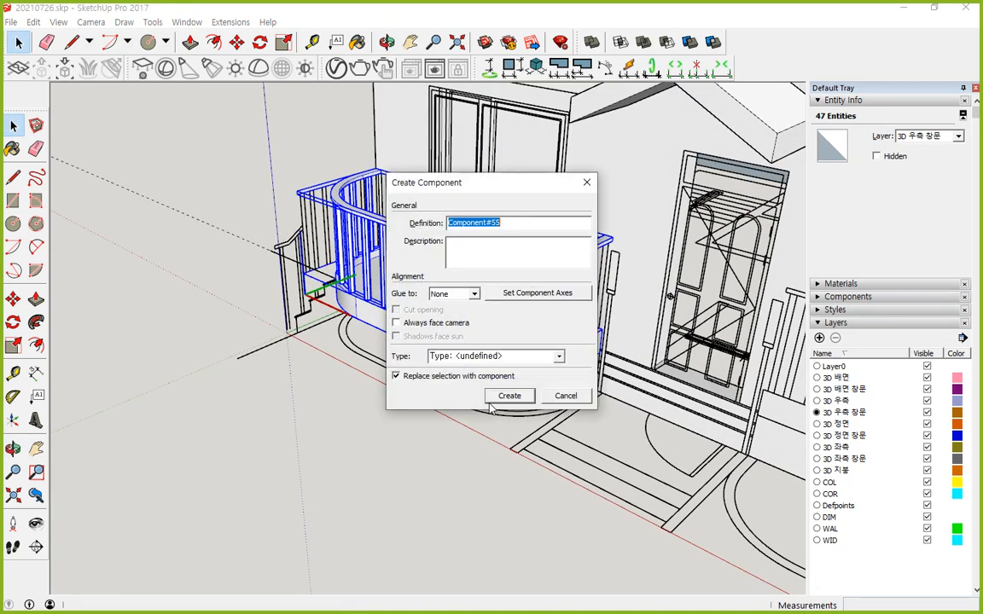
{"action": "left_click", "coordinate": [510, 395]}
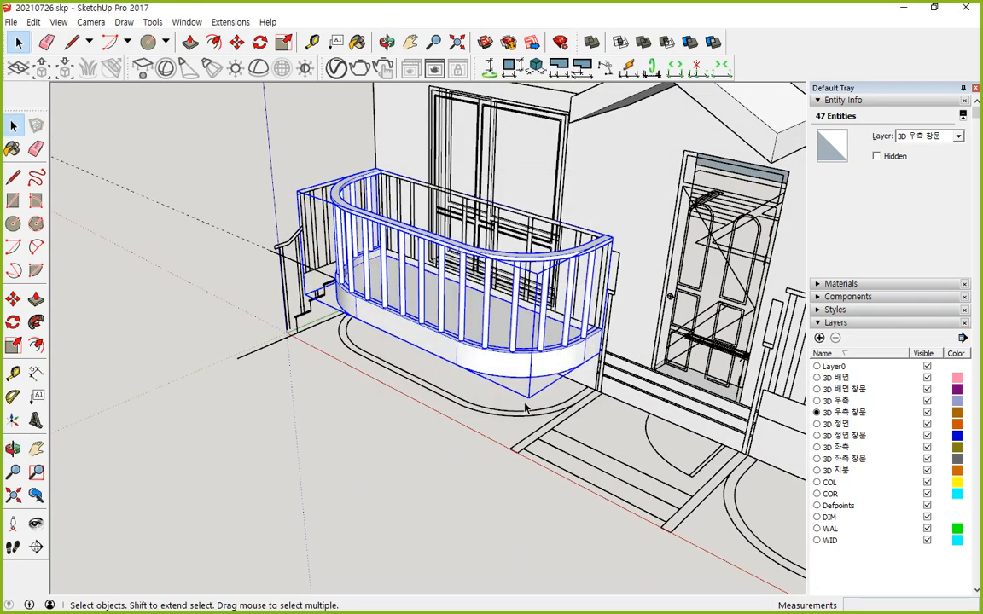
- Copy the balcony component vertically 2800 mm from its lower wall corner and array it twice for the two upper floors
{"action": "key", "text": "m"}
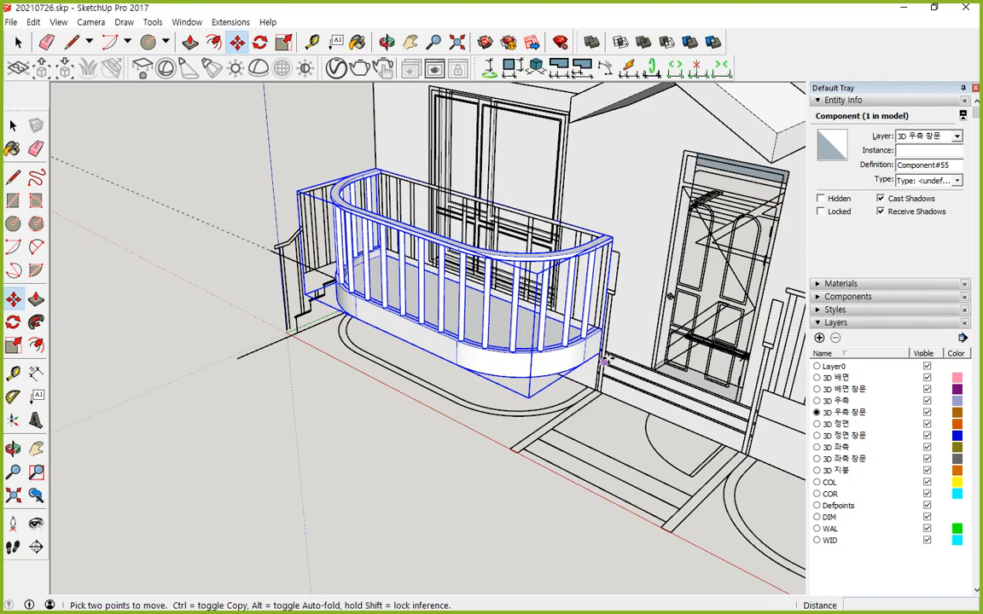
{"action": "middle_click_drag", "start_coordinate": [437, 293], "coordinate": [429, 264]}
{"action": "scroll", "coordinate": [430, 263], "scroll_direction": "up", "scroll_amount": 5}
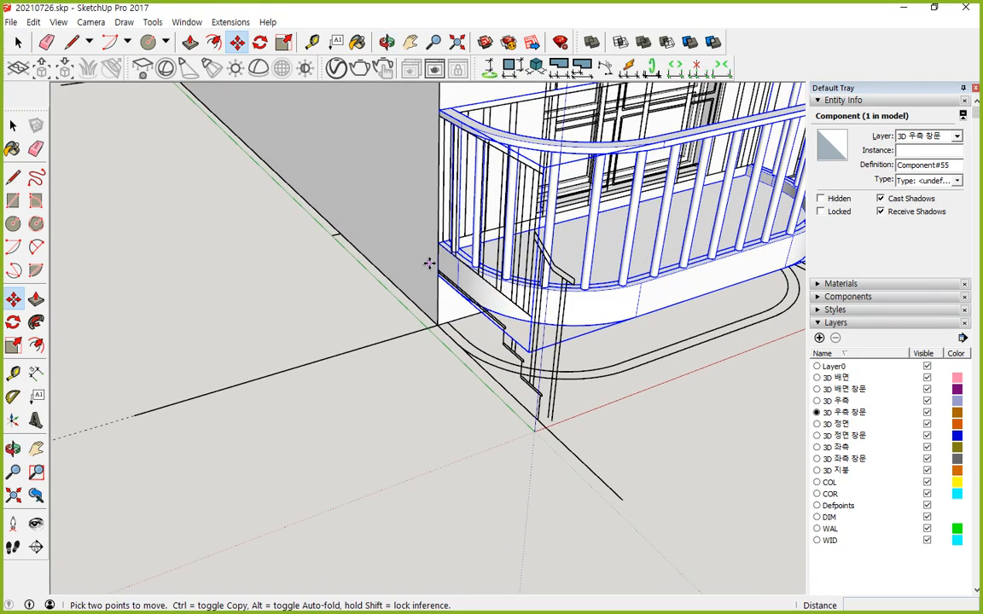
{"action": "scroll", "coordinate": [429, 264], "scroll_direction": "up", "scroll_amount": 4}
{"action": "left_click", "coordinate": [463, 303]}
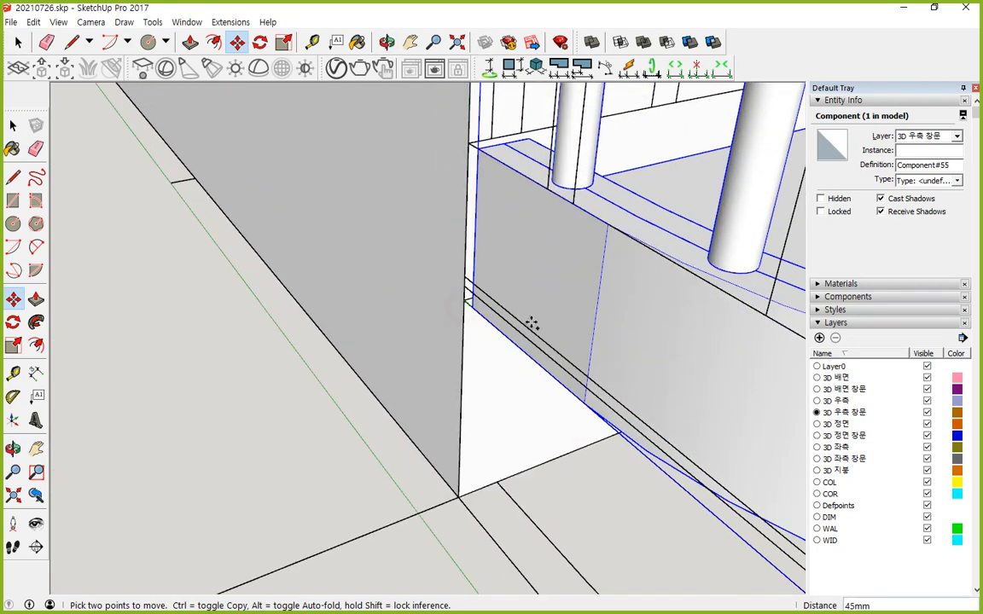
{"action": "key", "text": "ctrl"}
{"action": "scroll", "coordinate": [489, 153], "scroll_direction": "down", "scroll_amount": 4}
{"action": "middle_click_drag", "start_coordinate": [488, 153], "coordinate": [488, 587]}
{"action": "middle_click_drag", "start_coordinate": [490, 232], "coordinate": [478, 383], "text": "shift"}
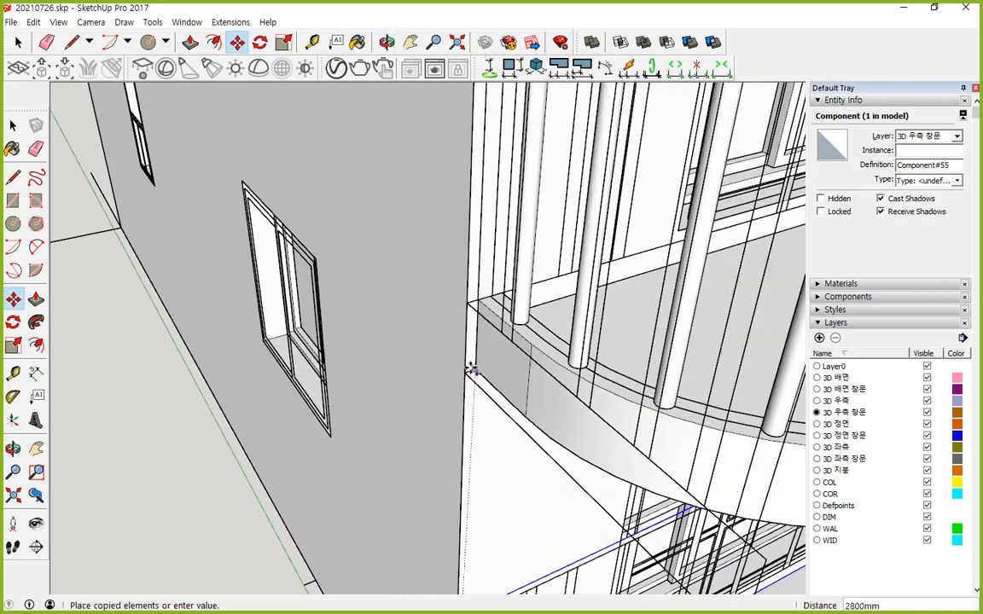
{"action": "left_click", "coordinate": [467, 372]}
{"action": "type", "text": "*"}
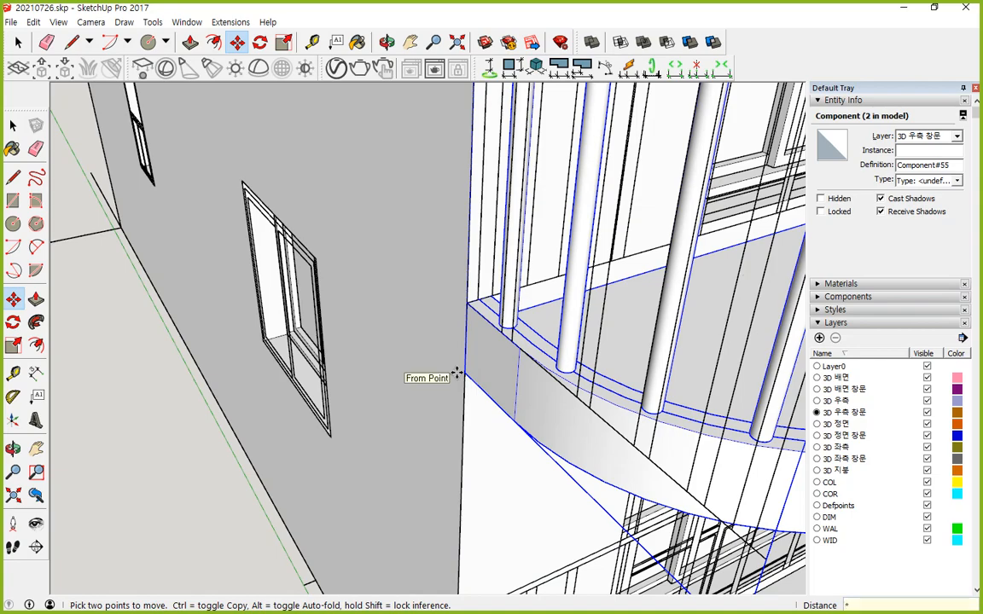
{"action": "key", "text": "Return"}
{"action": "scroll", "coordinate": [458, 373], "scroll_direction": "down", "scroll_amount": 6}
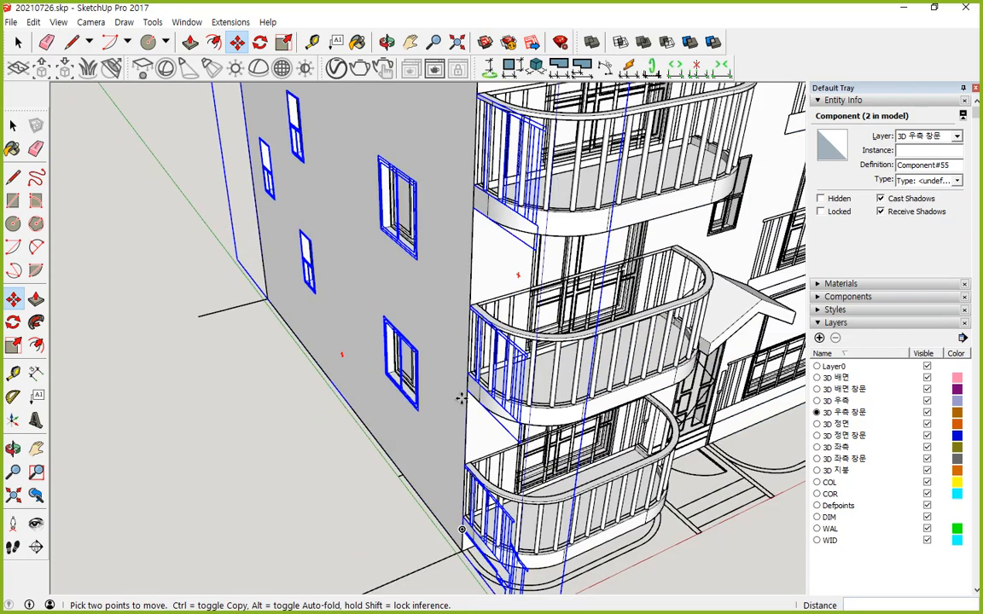
{"action": "key", "text": "space"}
{"action": "left_click", "coordinate": [647, 540]}
{"action": "middle_click_drag", "start_coordinate": [578, 479], "coordinate": [541, 438]}
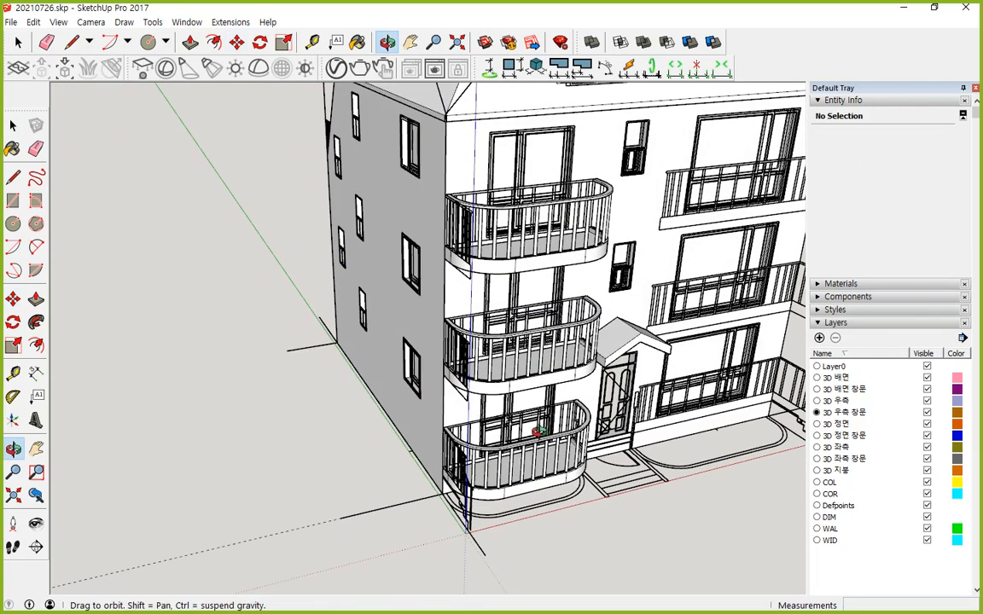
{"action": "mouse_move", "coordinate": [531, 124]}
{"action": "left_mouse_down"}
{"action": "mouse_move", "coordinate": [529, 546]}
{"action": "mouse_move", "coordinate": [541, 558]}
{"action": "mouse_move", "coordinate": [478, 542]}
{"action": "left_mouse_up"}
{"action": "mouse_move", "coordinate": [501, 170]}
{"action": "left_mouse_down"}
{"action": "mouse_move", "coordinate": [542, 156]}
{"action": "mouse_move", "coordinate": [503, 170]}
{"action": "left_mouse_up"}
{"action": "mouse_move", "coordinate": [759, 131]}
{"action": "left_mouse_down"}
{"action": "mouse_move", "coordinate": [753, 444]}
{"action": "mouse_move", "coordinate": [744, 468]}
{"action": "mouse_move", "coordinate": [772, 443]}
{"action": "mouse_move", "coordinate": [734, 452]}
{"action": "left_mouse_up"}
{"action": "mouse_move", "coordinate": [742, 158]}
{"action": "left_mouse_down"}
{"action": "mouse_move", "coordinate": [755, 122]}
{"action": "mouse_move", "coordinate": [763, 168]}
{"action": "mouse_move", "coordinate": [759, 128]}
{"action": "left_mouse_up"}
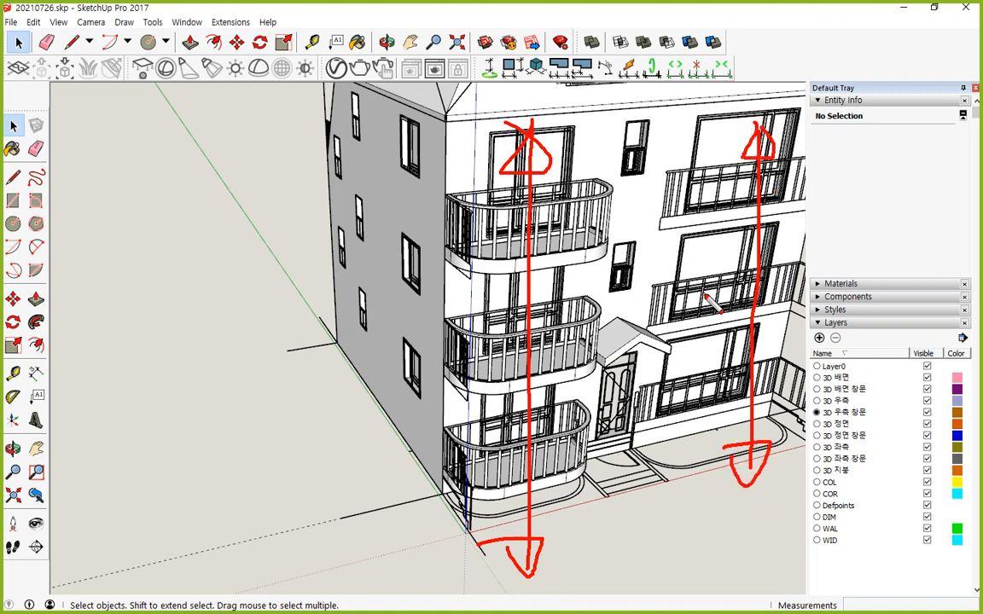
{"action": "key", "text": "Escape"}
- Draw a line extending the straight outer edge of the second balcony's ground outline to the side edge of the entrance steps
{"action": "scroll", "coordinate": [741, 332], "scroll_direction": "down", "scroll_amount": 3}
{"action": "middle_click_drag", "start_coordinate": [741, 331], "coordinate": [376, 365]}
{"action": "scroll", "coordinate": [500, 424], "scroll_direction": "up", "scroll_amount": 7}
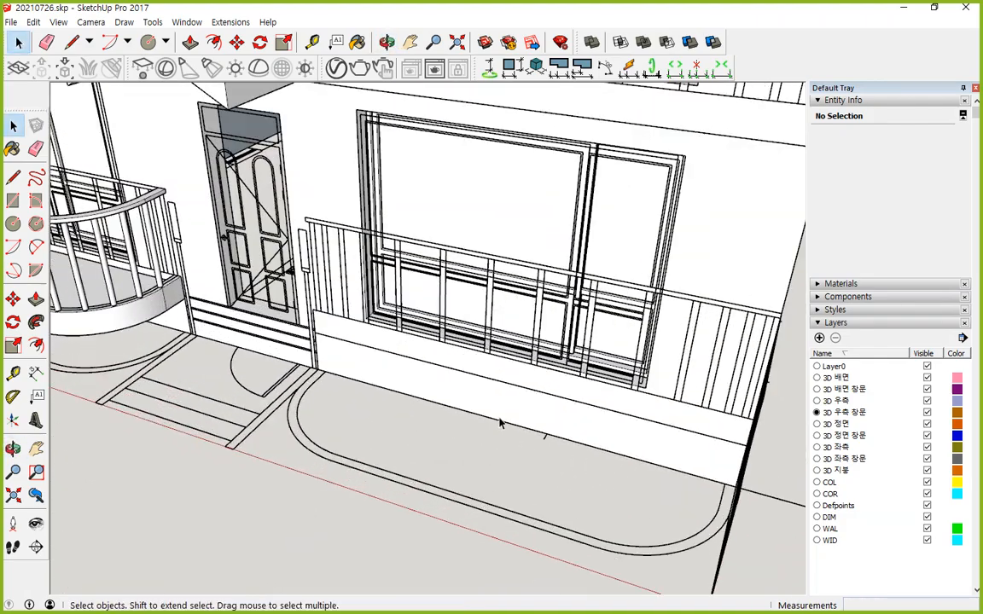
{"action": "middle_click_drag", "start_coordinate": [500, 423], "coordinate": [607, 422]}
{"action": "scroll", "coordinate": [608, 421], "scroll_direction": "up", "scroll_amount": 2}
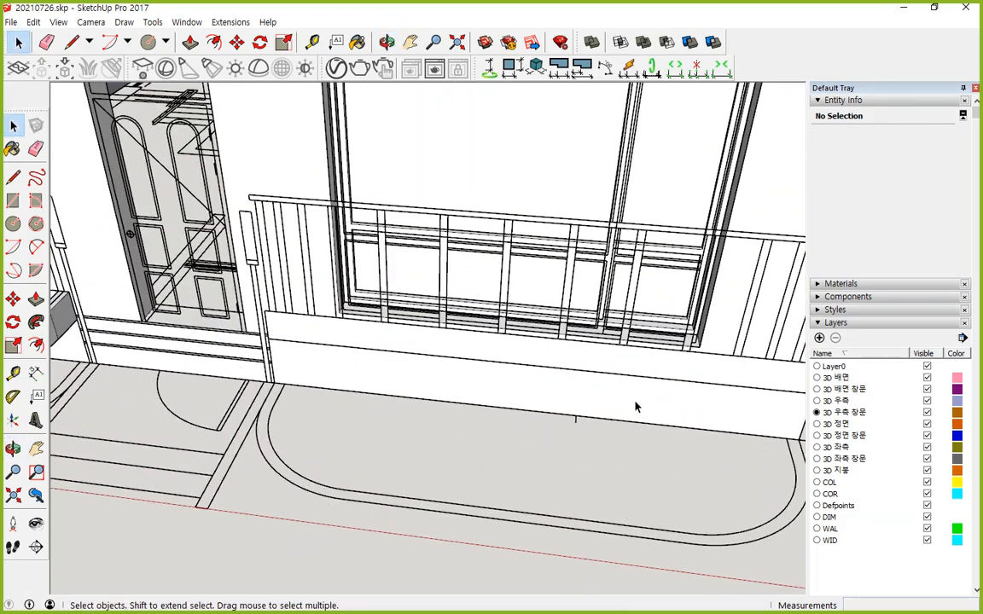
{"action": "middle_click_drag", "start_coordinate": [418, 342], "coordinate": [318, 500]}
{"action": "key", "text": "l"}
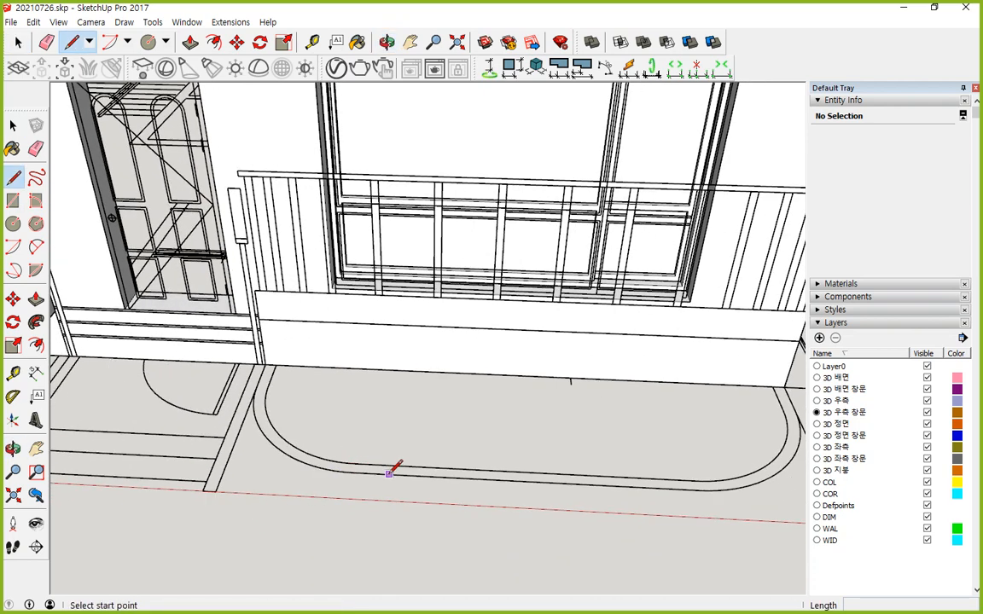
{"action": "left_click", "coordinate": [353, 471]}
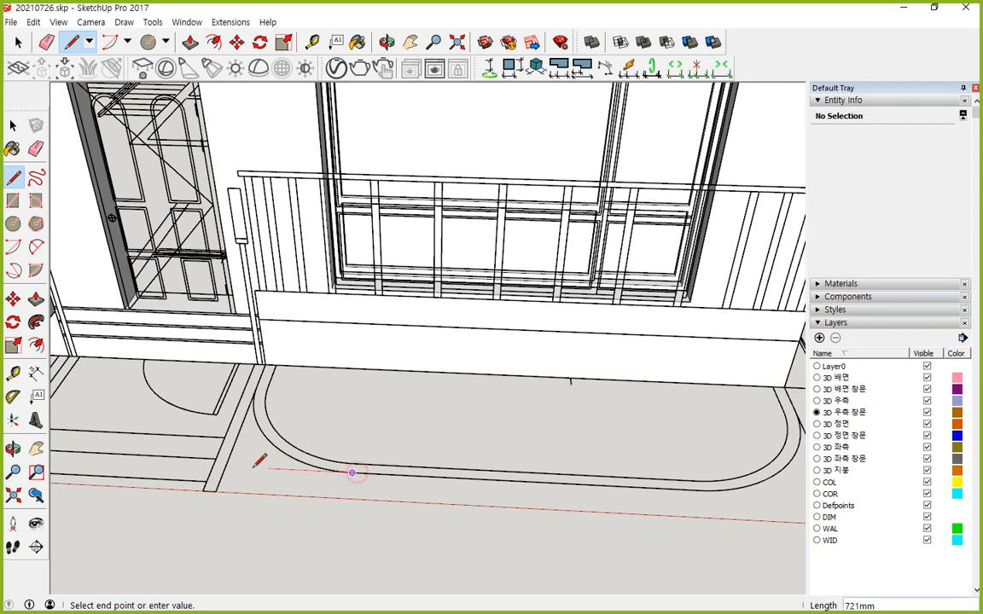
{"action": "key", "text": "Escape"}
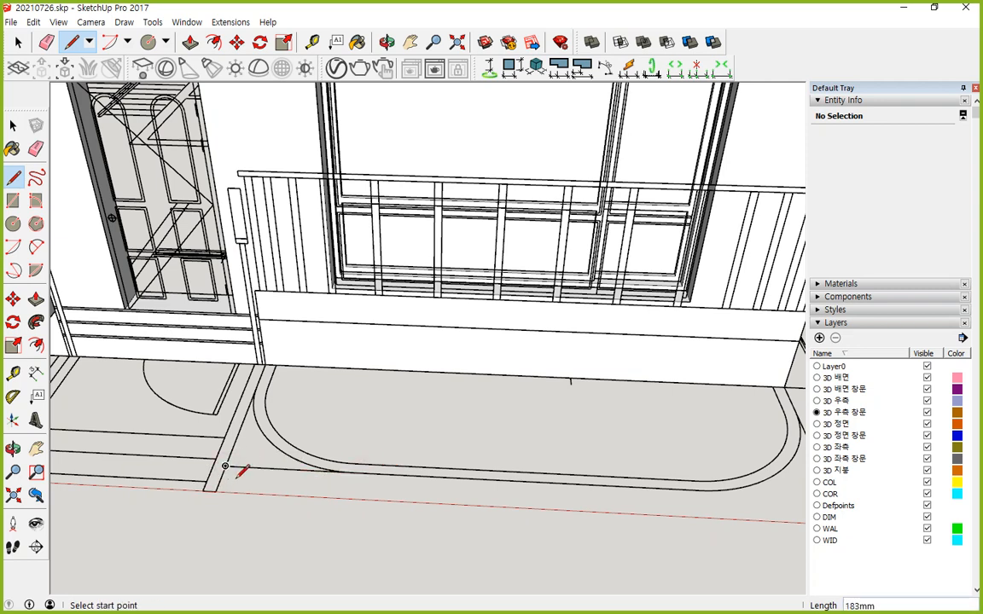
- Draw a rectangle enclosing the second balcony's rounded outline, from the new line's end at the entrance steps to the far wall corner
{"action": "key", "text": "r"}
{"action": "left_click", "coordinate": [225, 467]}
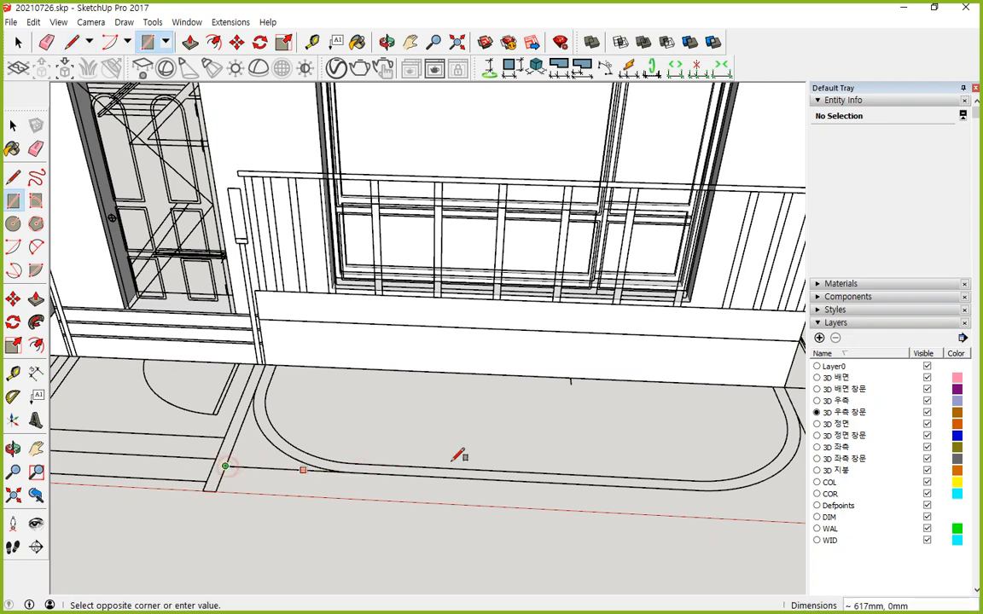
{"action": "left_click", "coordinate": [787, 385]}
{"action": "middle_click_drag", "start_coordinate": [439, 400], "coordinate": [258, 412]}
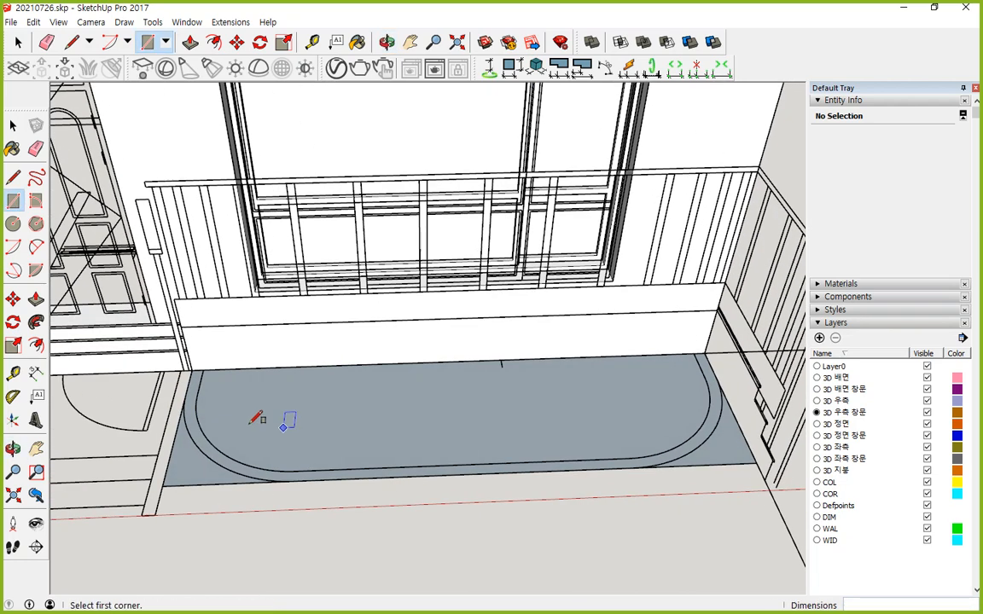
- Trace the rounded outer corner near the entrance steps with a 2-point arc bulging about 293 mm, and erase the leftover rectangle corner
{"action": "key", "text": "a"}
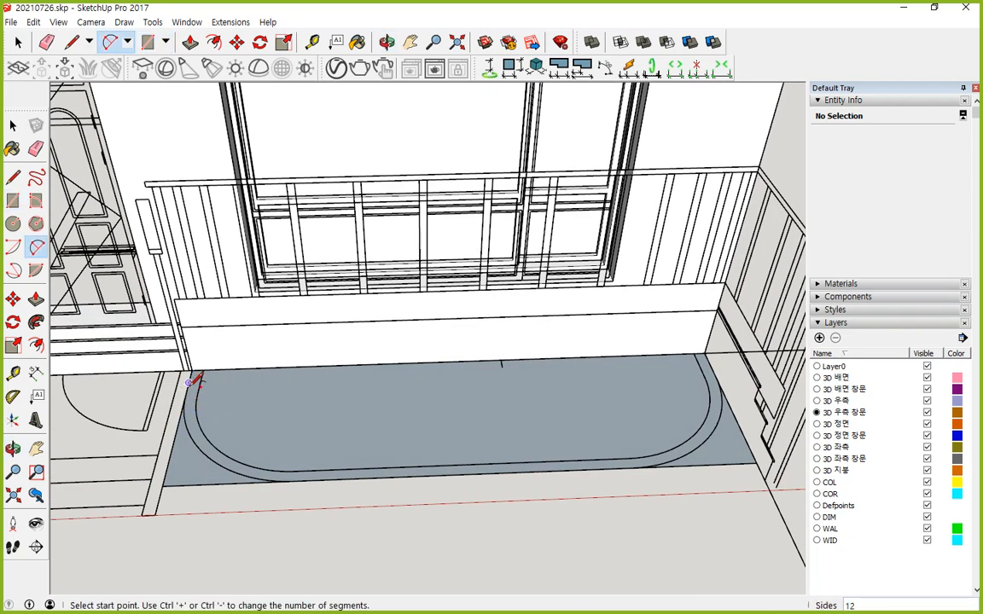
{"action": "left_click", "coordinate": [185, 395]}
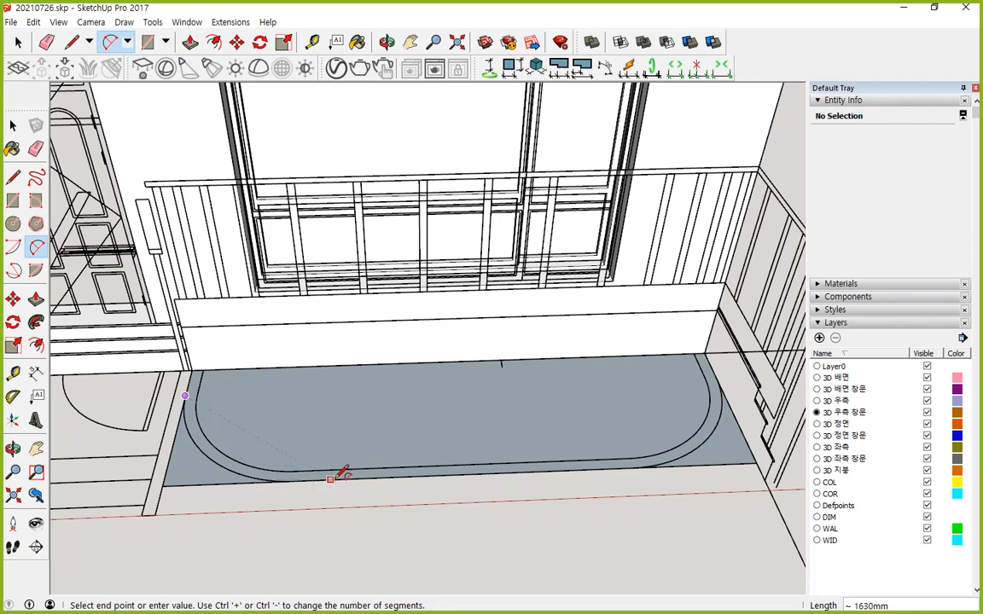
{"action": "left_click", "coordinate": [293, 480]}
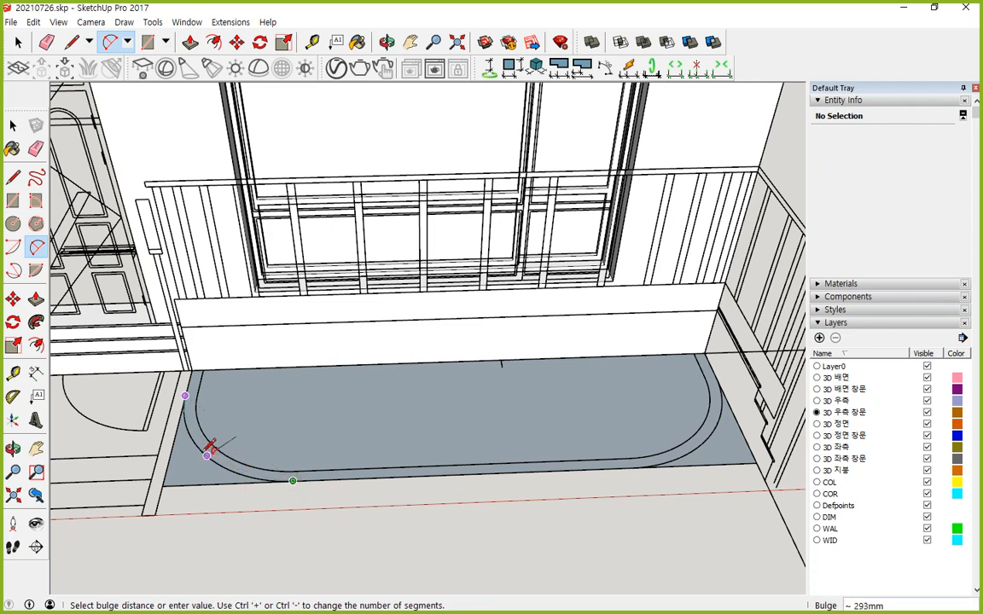
{"action": "left_click", "coordinate": [205, 450]}
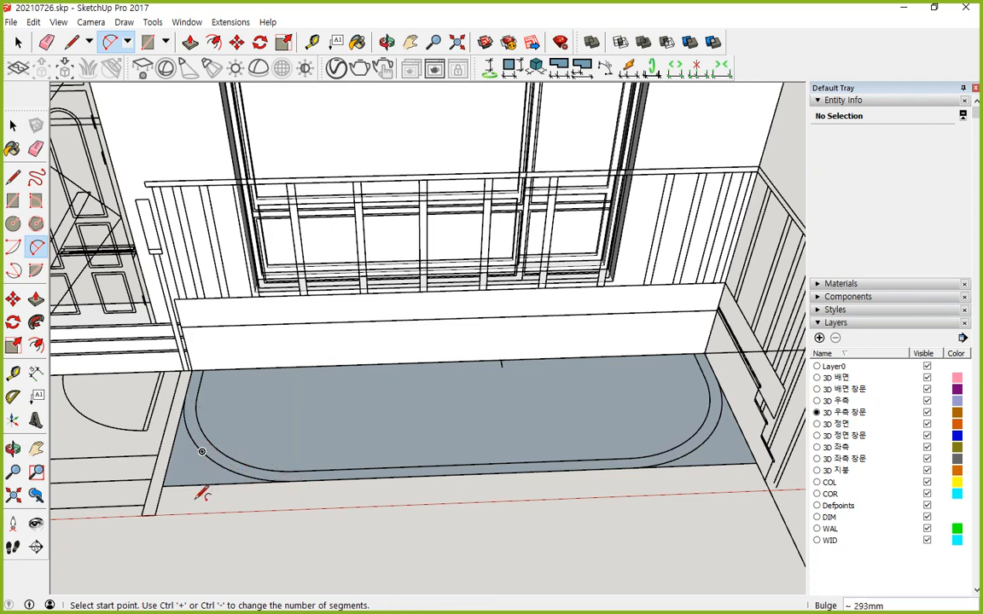
{"action": "key", "text": "e"}
{"action": "left_click", "coordinate": [188, 482]}
{"action": "key", "text": "space"}
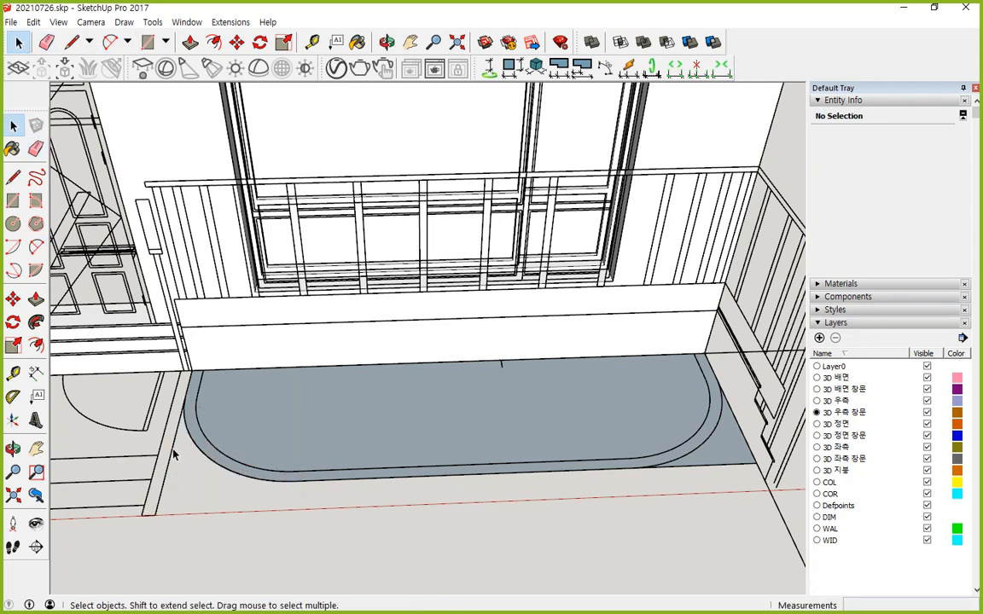
{"action": "left_click", "coordinate": [172, 450]}
{"action": "key", "text": "Delete"}
- Trace the opposite outer corner with a 2-point arc bulging about 292 mm, and erase the rectangle corner outside it
{"action": "scroll", "coordinate": [734, 453], "scroll_direction": "up", "scroll_amount": 3}
{"action": "key", "text": "a"}
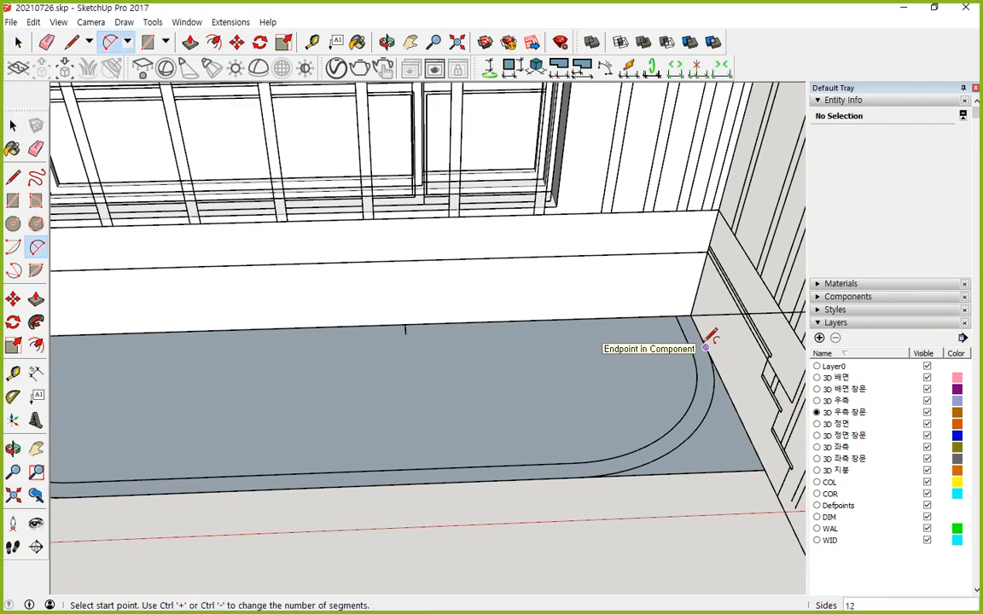
{"action": "left_click", "coordinate": [705, 347]}
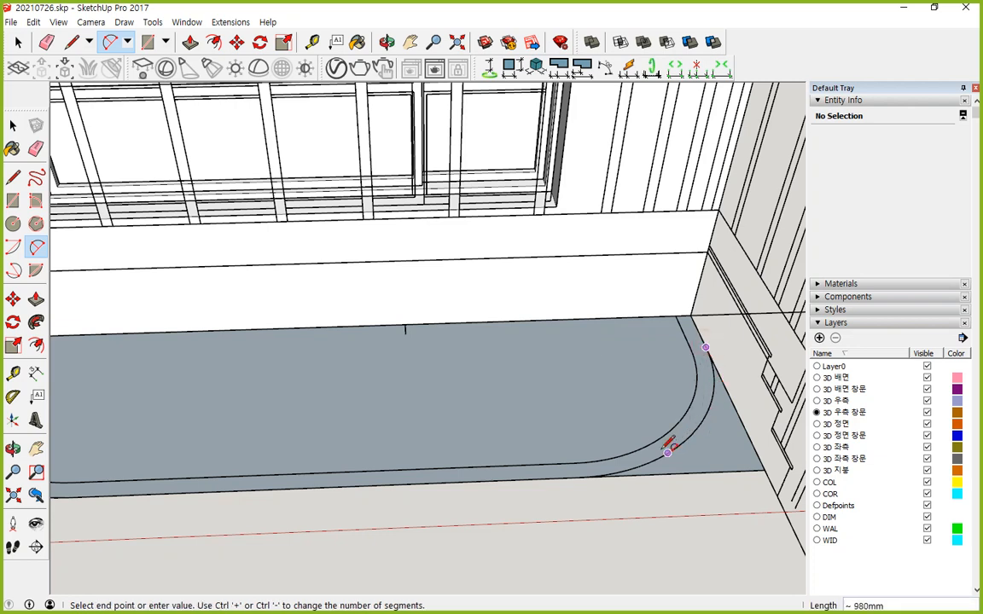
{"action": "left_click", "coordinate": [579, 476]}
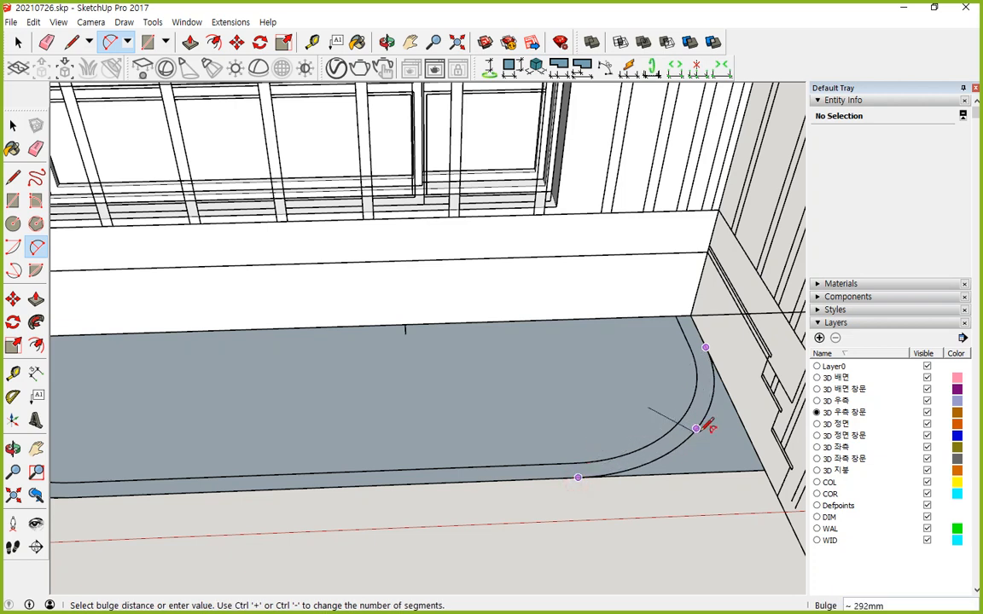
{"action": "left_click", "coordinate": [698, 427]}
{"action": "key", "text": "e"}
{"action": "left_click", "coordinate": [724, 474]}
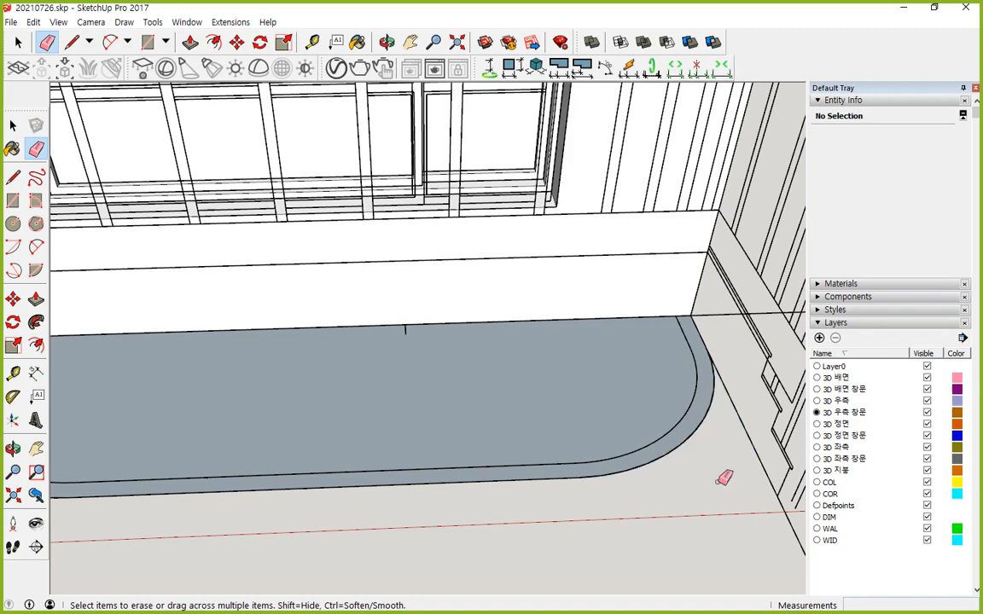
{"action": "key", "text": "space"}
{"action": "left_click", "coordinate": [744, 433]}
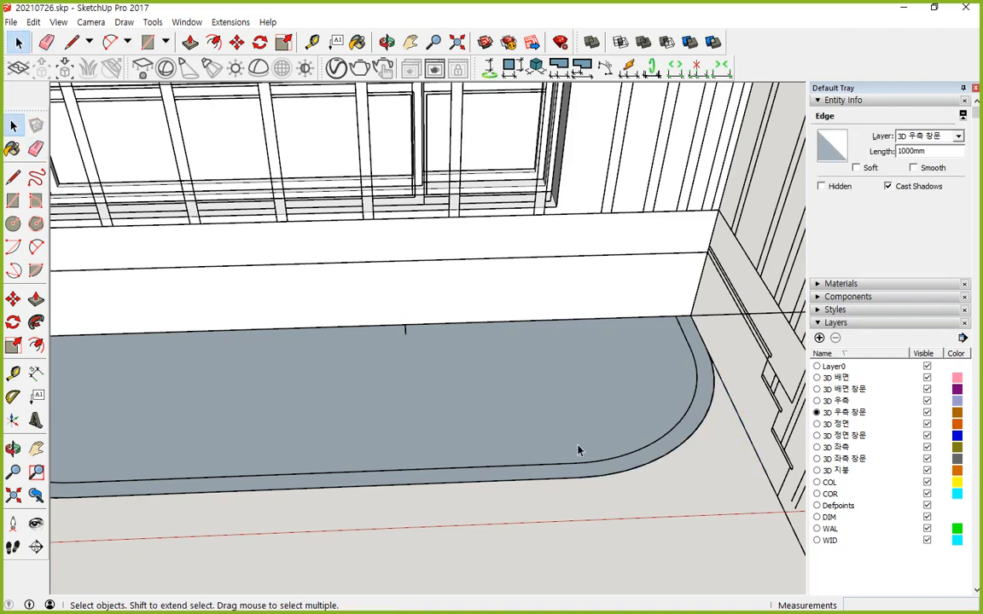
{"action": "double_click", "coordinate": [452, 395]}
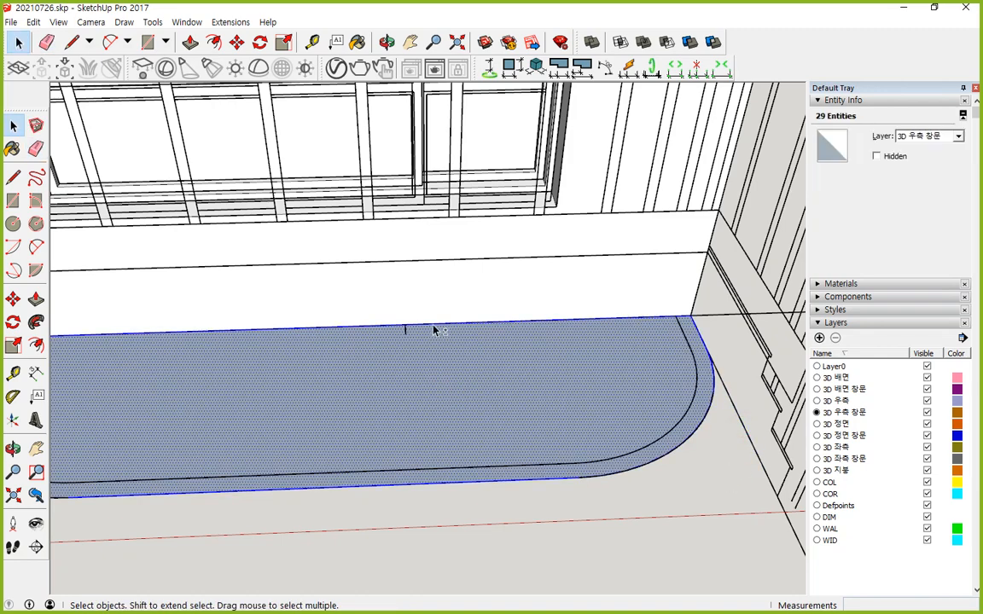
{"action": "key", "text": "f"}
{"action": "left_click", "coordinate": [448, 398]}
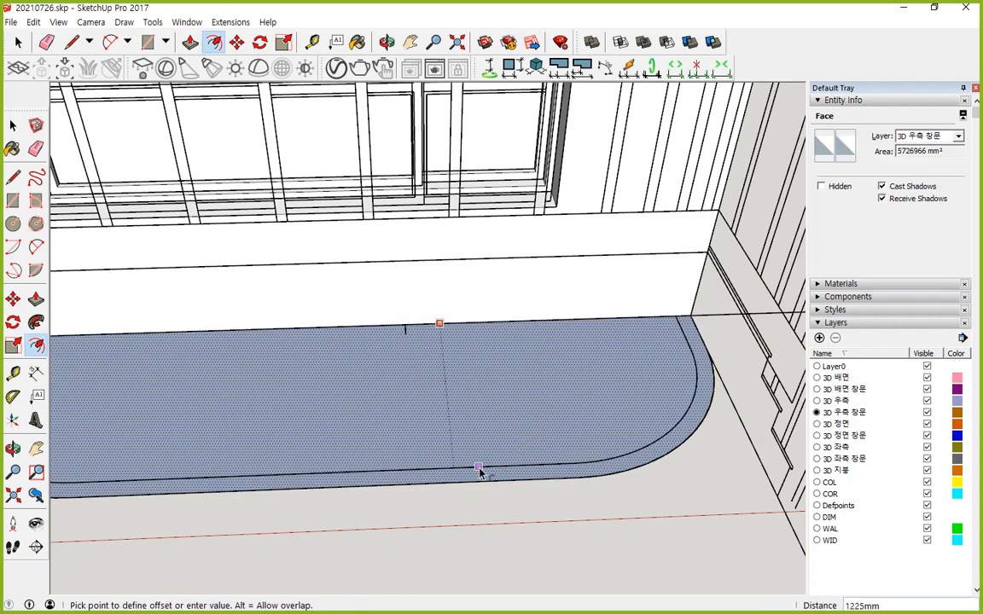
{"action": "left_click", "coordinate": [454, 486]}
{"action": "key", "text": "space"}
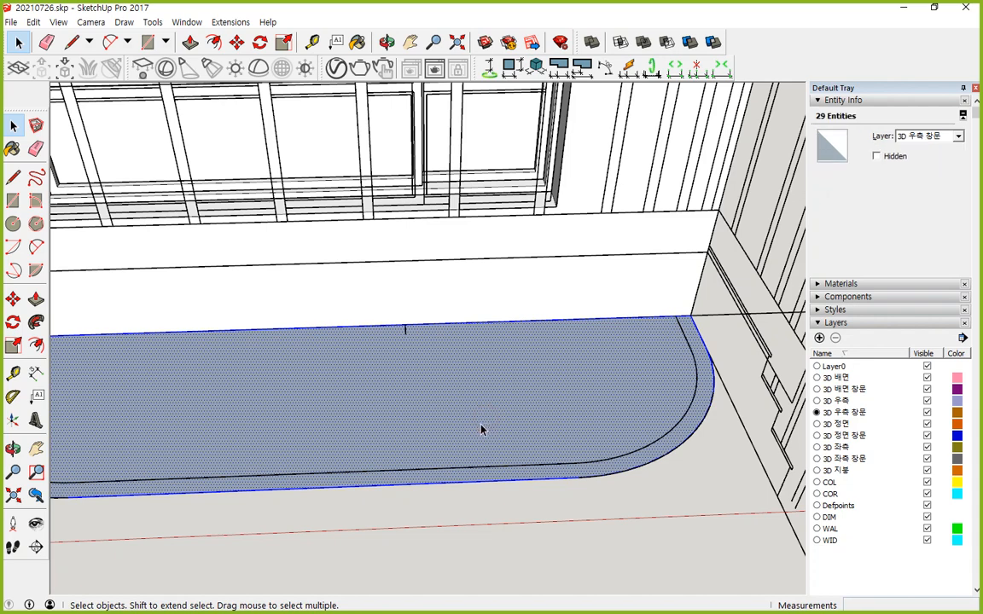
{"action": "left_click", "coordinate": [449, 325], "text": "shift"}
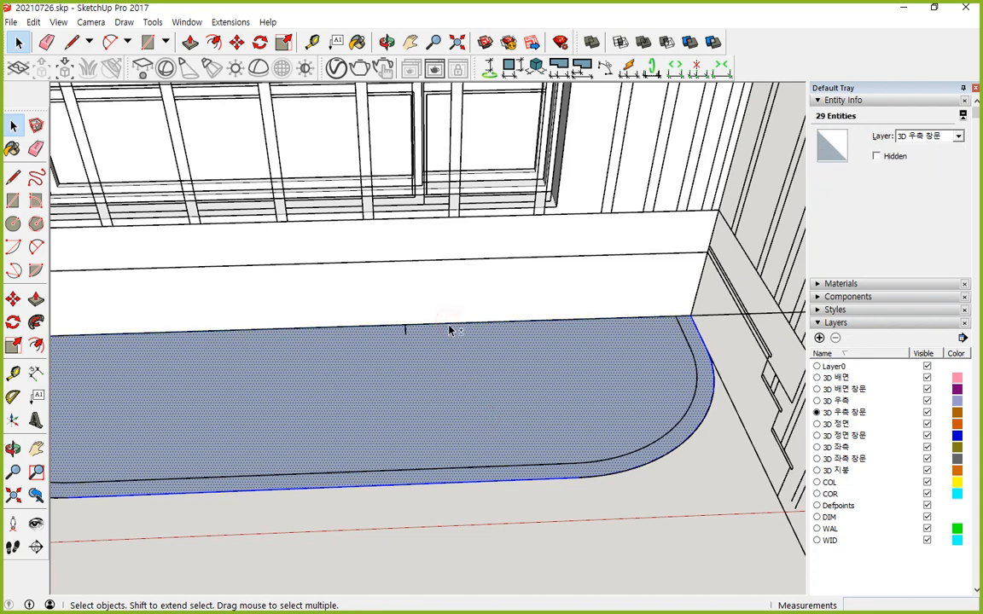
{"action": "key", "text": "f"}
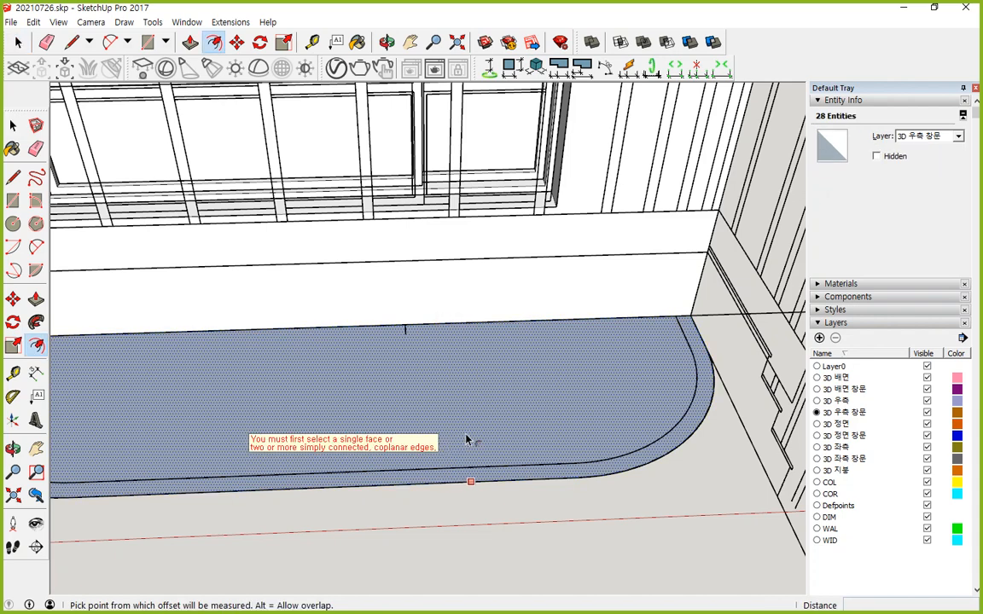
{"action": "left_click", "coordinate": [466, 439]}
{"action": "key", "text": "Escape"}
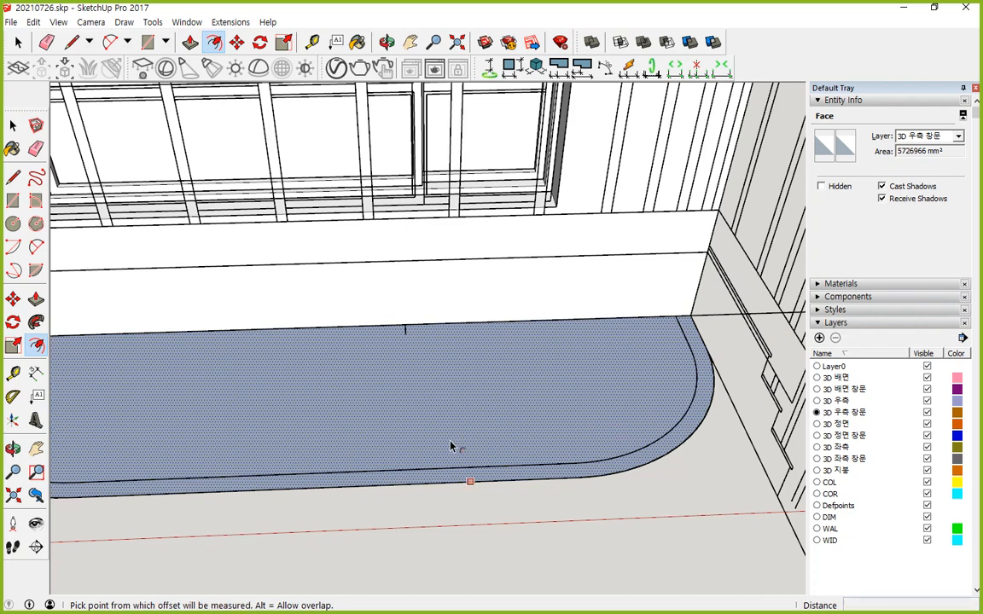
{"action": "key", "text": "space"}
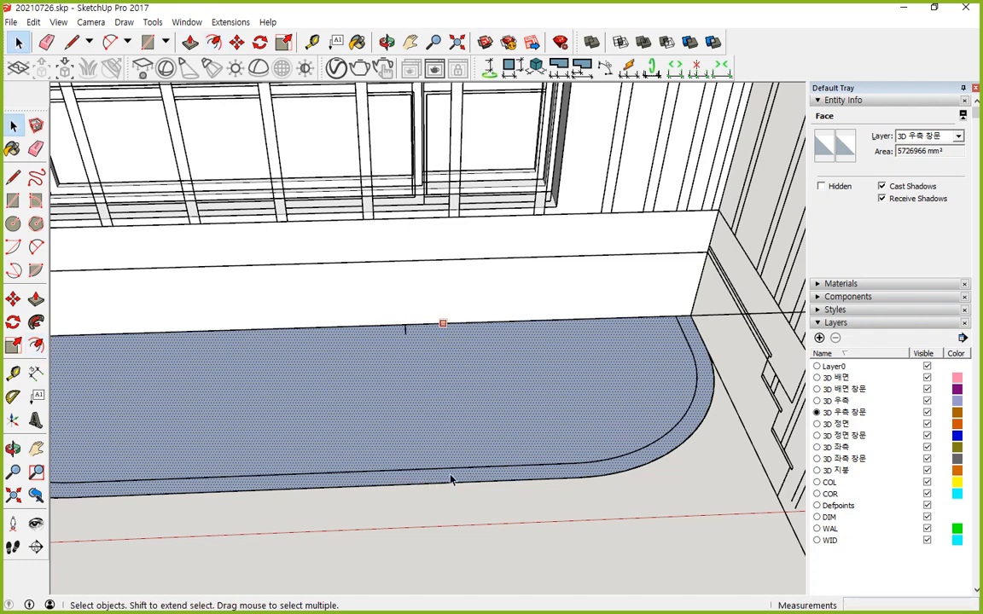
- Select the balcony face's outer edges without its wall edge and offset them 100 mm inward to outline the curb
{"action": "left_click", "coordinate": [485, 505]}
{"action": "left_click", "coordinate": [463, 406]}
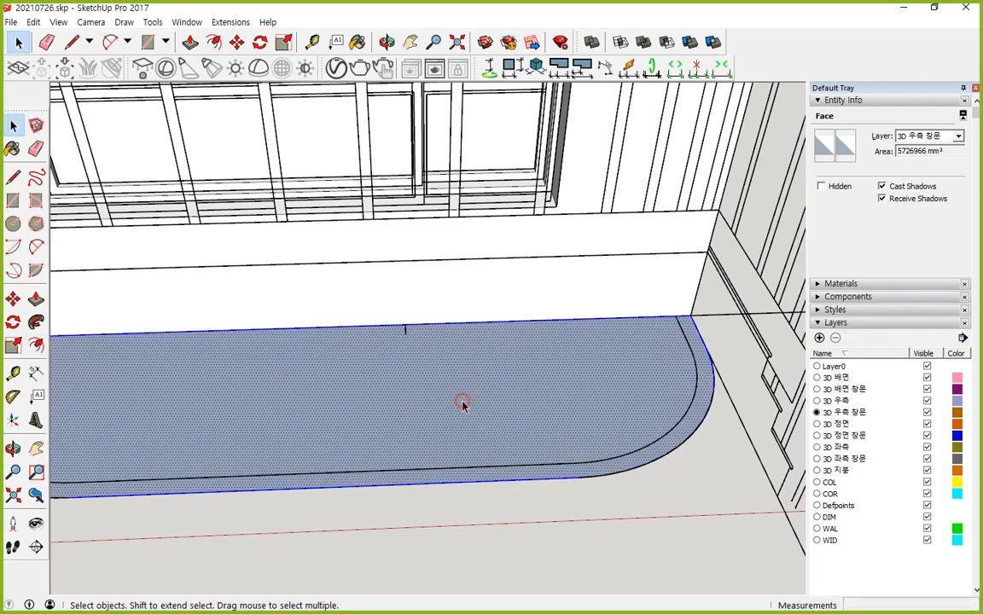
{"action": "double_click", "coordinate": [463, 406]}
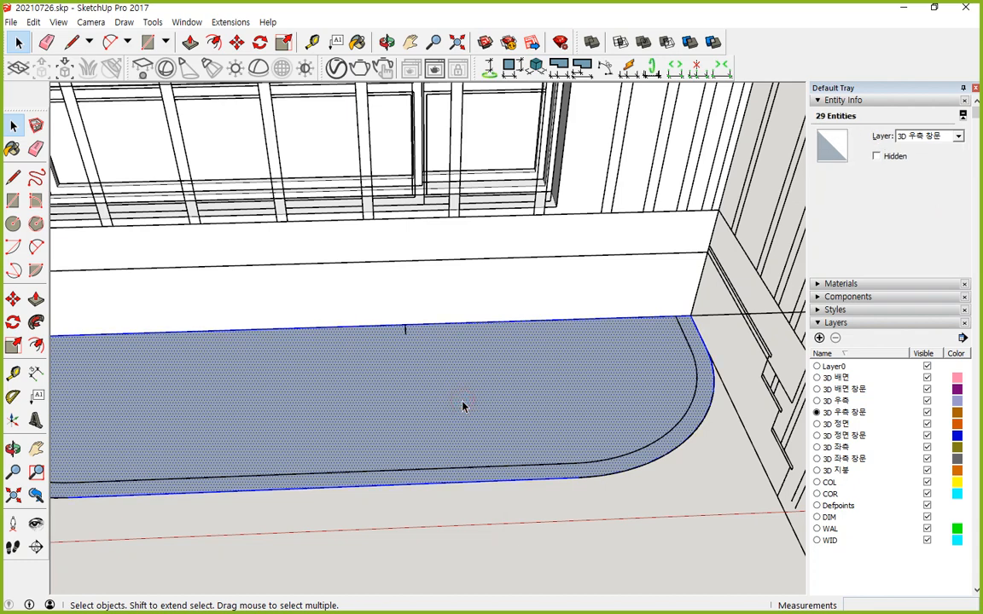
{"action": "left_click", "coordinate": [450, 332], "text": "shift"}
{"action": "left_click", "coordinate": [436, 398], "text": "shift"}
{"action": "key", "text": "f"}
{"action": "left_click", "coordinate": [436, 409]}
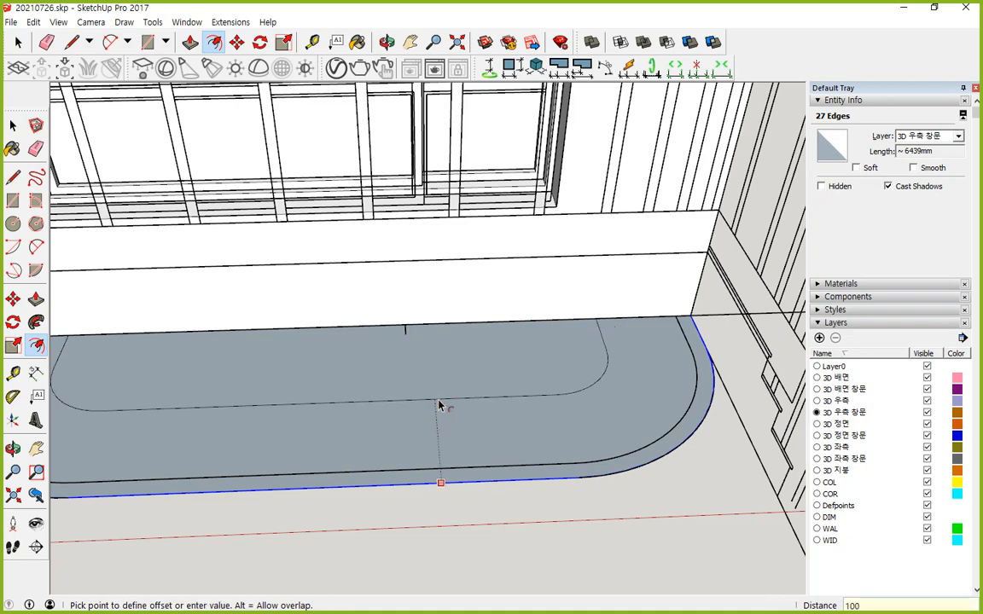
{"action": "key", "text": "Escape"}
{"action": "key", "text": "space"}
- Try to extrude the 100 mm wide curb strip upward about 245 mm, and undo it
{"action": "middle_click_drag", "start_coordinate": [418, 417], "coordinate": [639, 383]}
{"action": "key", "text": "r"}
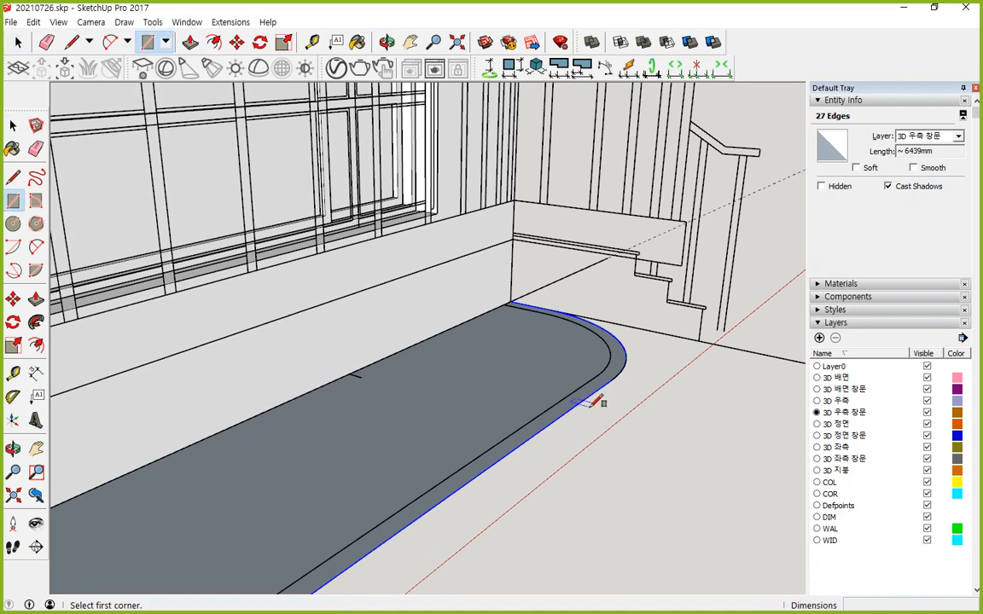
{"action": "key", "text": "p"}
{"action": "left_click_drag", "start_coordinate": [577, 400], "coordinate": [580, 361]}
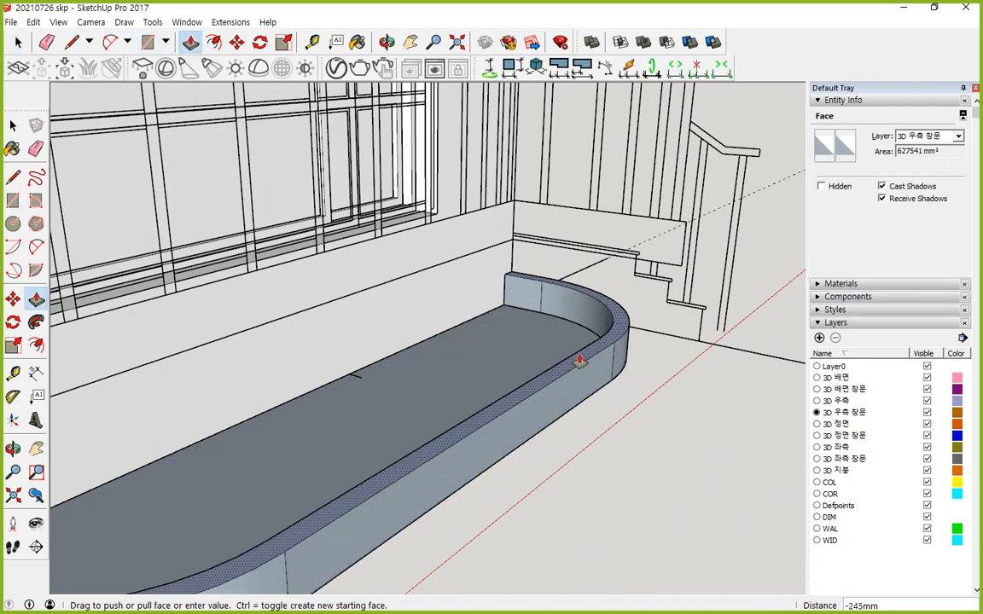
{"action": "key", "text": "ctrl+z"}
- Reverse the inner floor face and the curb strip face so their front sides point up
{"action": "key", "text": "space"}
{"action": "double_click", "coordinate": [540, 358]}
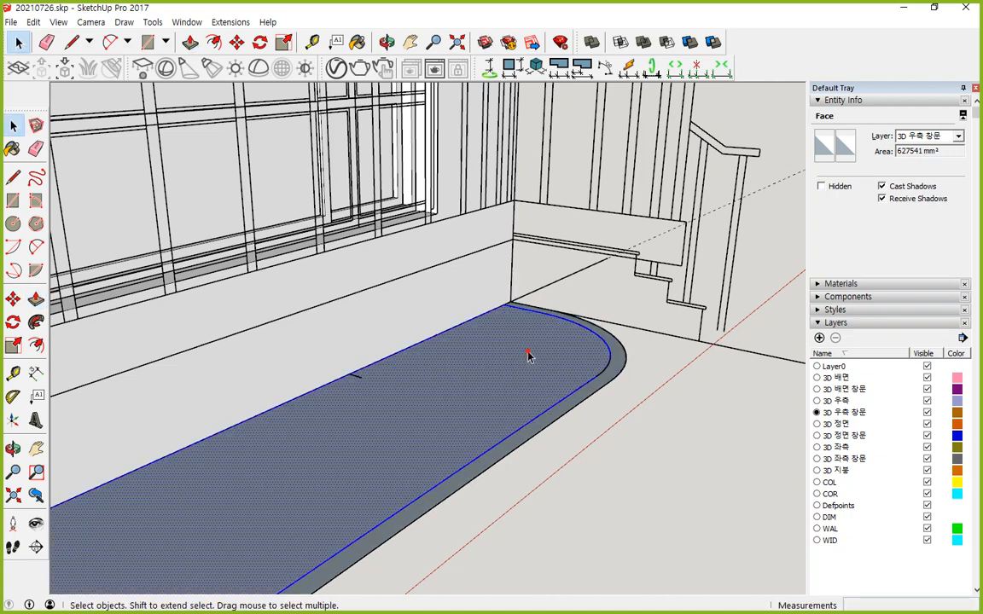
{"action": "right_click", "coordinate": [516, 348]}
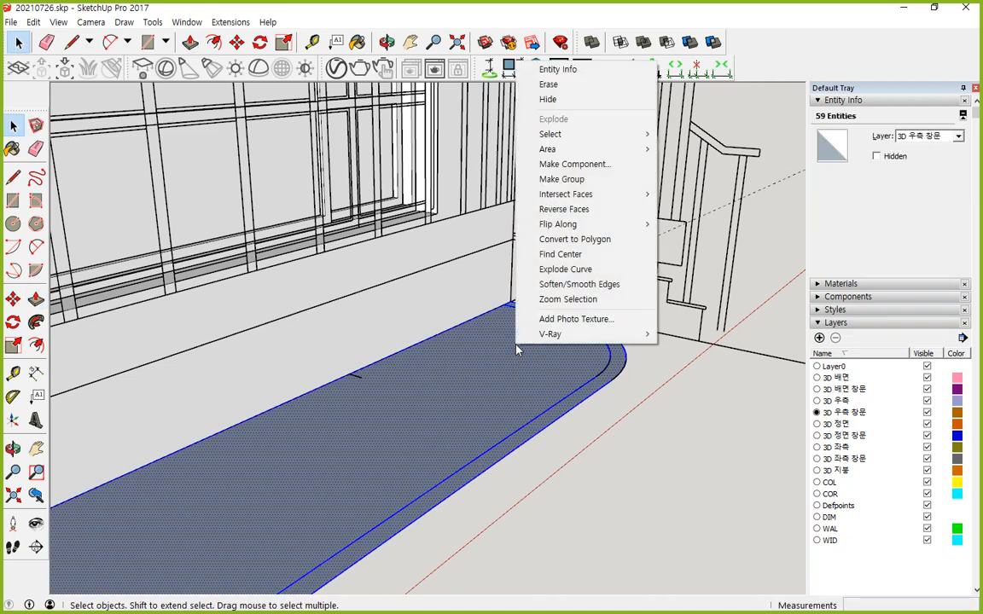
{"action": "key", "text": "r"}
{"action": "left_click", "coordinate": [620, 433]}
- Extrude the rounded curb strip upward 300 mm with Push/Pull
{"action": "key", "text": "p"}
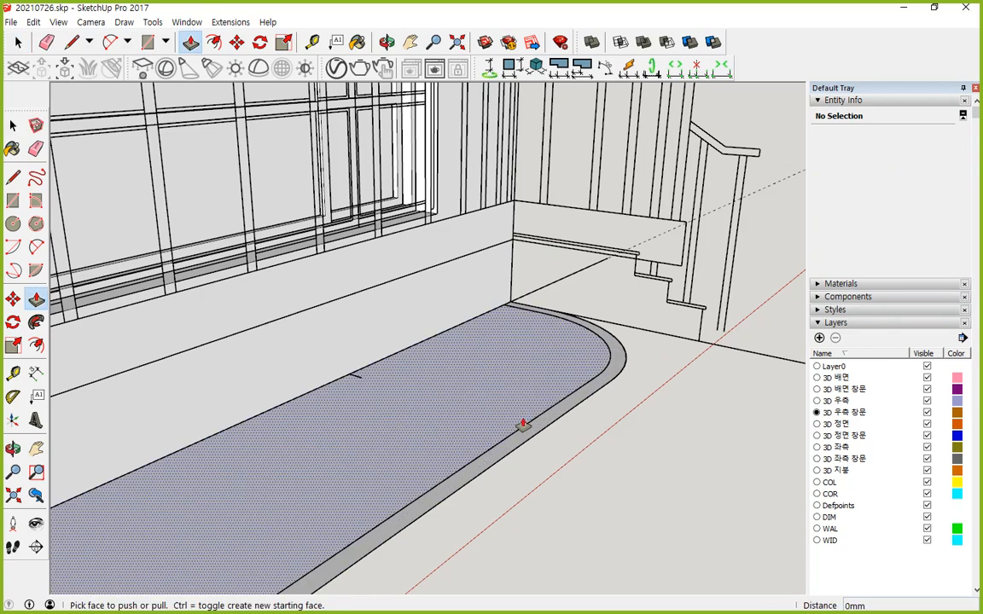
{"action": "left_click", "coordinate": [533, 430]}
{"action": "type", "text": "30"}
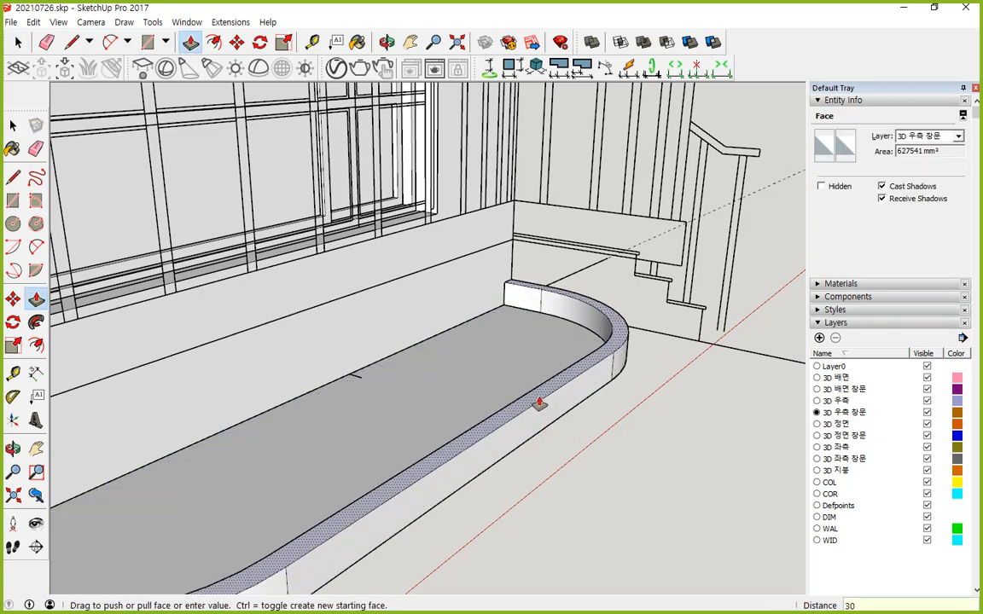
{"action": "type", "text": "0"}
{"action": "key", "text": "Return"}
- Raise the balcony floor face 50 mm with Push/Pull and delete the bottom face left beneath it
{"action": "mouse_move", "coordinate": [446, 375]}
{"action": "middle_mouse_down"}
{"action": "mouse_move", "coordinate": [388, 245]}
{"action": "mouse_move", "coordinate": [372, 115]}
{"action": "mouse_move", "coordinate": [386, 96]}
{"action": "mouse_move", "coordinate": [396, 411]}
{"action": "mouse_move", "coordinate": [421, 544]}
{"action": "middle_mouse_up"}
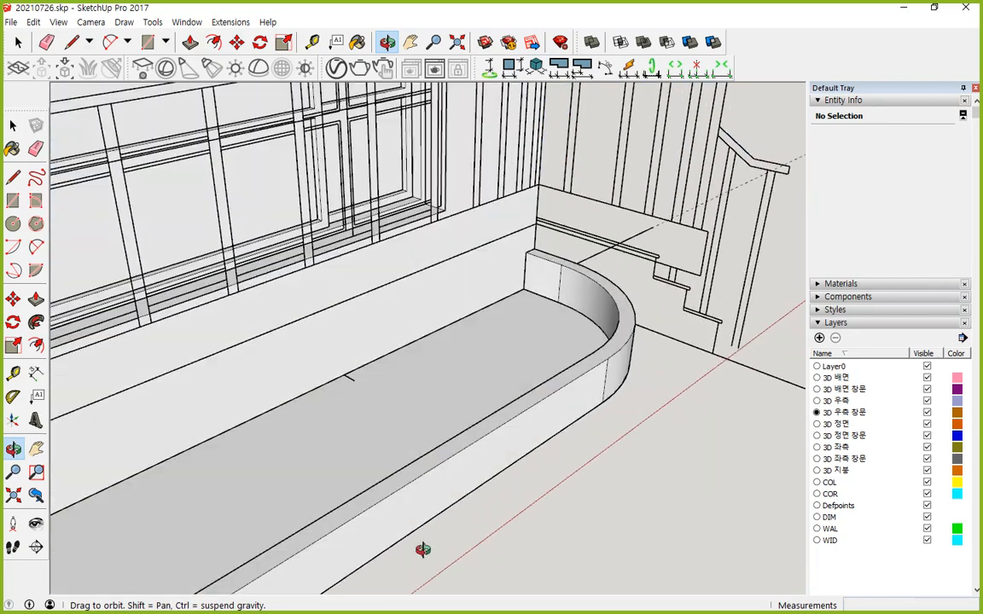
{"action": "left_click", "coordinate": [390, 429]}
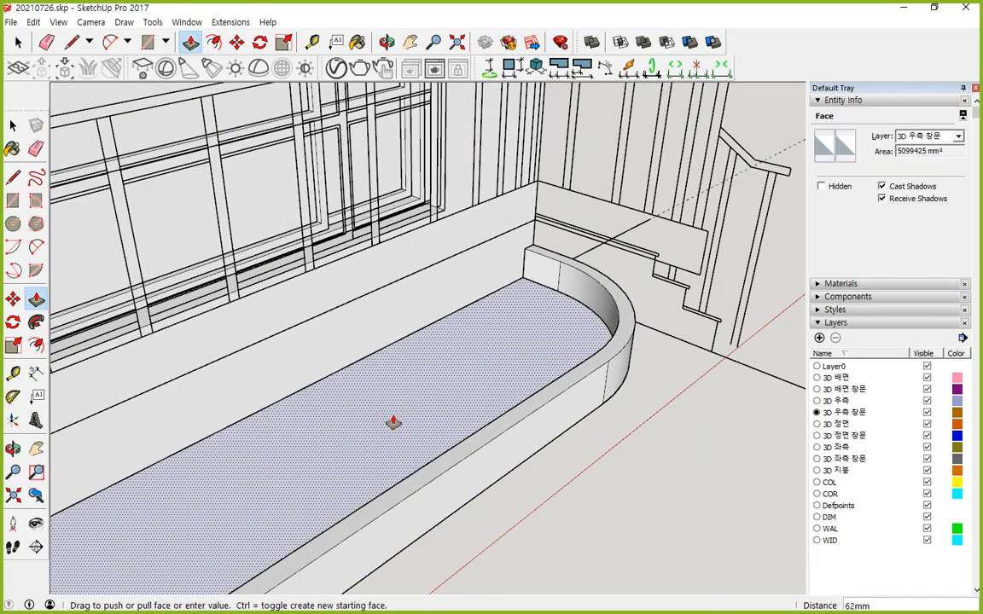
{"action": "type", "text": "50"}
{"action": "key", "text": "Return"}
{"action": "mouse_move", "coordinate": [392, 423]}
{"action": "middle_mouse_down"}
{"action": "mouse_move", "coordinate": [414, 430]}
{"action": "mouse_move", "coordinate": [445, 244]}
{"action": "mouse_move", "coordinate": [453, 256]}
{"action": "middle_mouse_up"}
{"action": "key", "text": "space"}
{"action": "left_click", "coordinate": [435, 277]}
{"action": "key", "text": "Delete"}
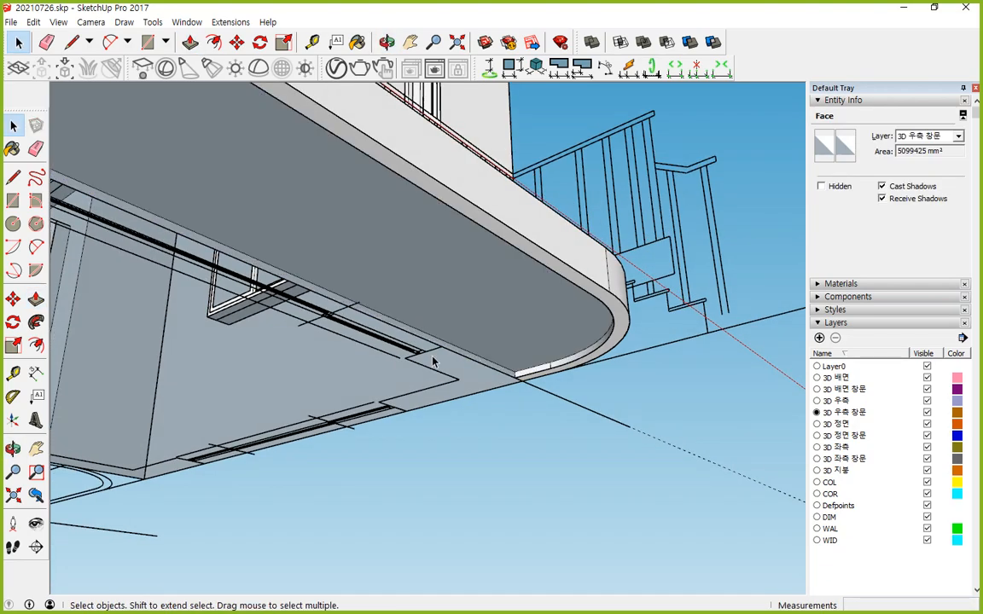
- Extrude the balcony floor upward 150 mm with a new starting face, keeping the lower face as the slab's underside
{"action": "middle_click_drag", "start_coordinate": [434, 360], "coordinate": [418, 387]}
{"action": "scroll", "coordinate": [445, 289], "scroll_direction": "up", "scroll_amount": 2}
{"action": "middle_click_drag", "start_coordinate": [445, 290], "coordinate": [426, 452]}
{"action": "key", "text": "p"}
{"action": "left_click", "coordinate": [423, 432]}
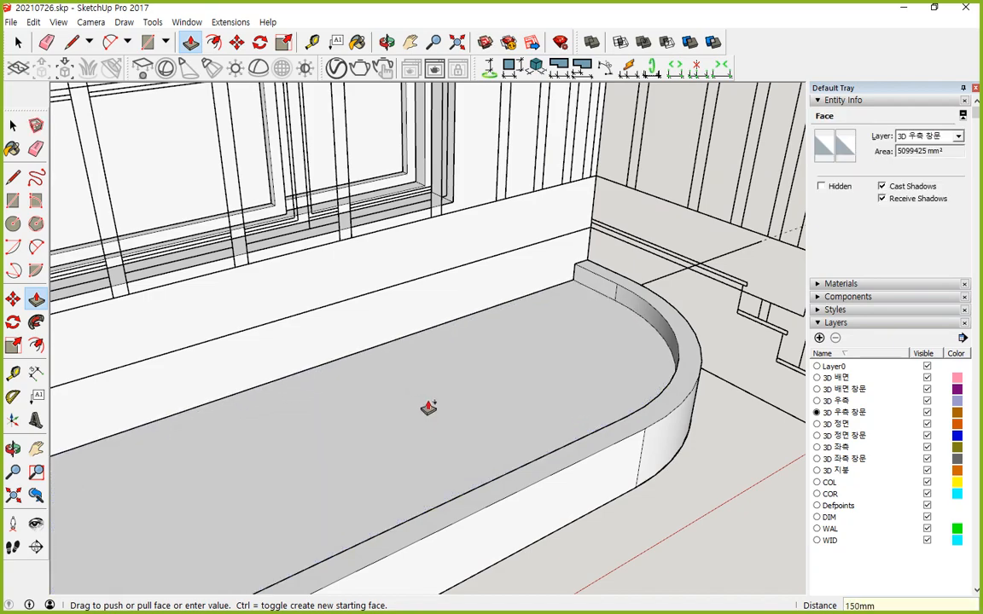
{"action": "left_click", "coordinate": [431, 408]}
- Reverse the slab's underside face so its front side points down
{"action": "mouse_move", "coordinate": [430, 408]}
{"action": "middle_mouse_down"}
{"action": "mouse_move", "coordinate": [430, 105]}
{"action": "mouse_move", "coordinate": [462, 99]}
{"action": "mouse_move", "coordinate": [392, 395]}
{"action": "mouse_move", "coordinate": [414, 410]}
{"action": "middle_mouse_up"}
{"action": "key", "text": "space"}
{"action": "middle_click_drag", "start_coordinate": [460, 537], "coordinate": [460, 241]}
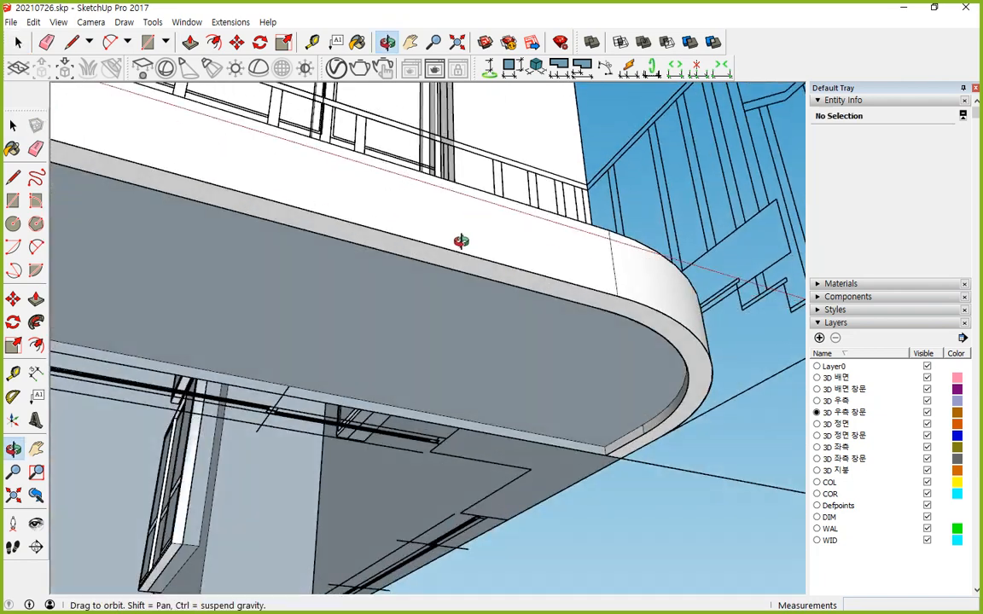
{"action": "double_click", "coordinate": [447, 348]}
{"action": "right_click", "coordinate": [395, 338]}
{"action": "key", "text": "r"}
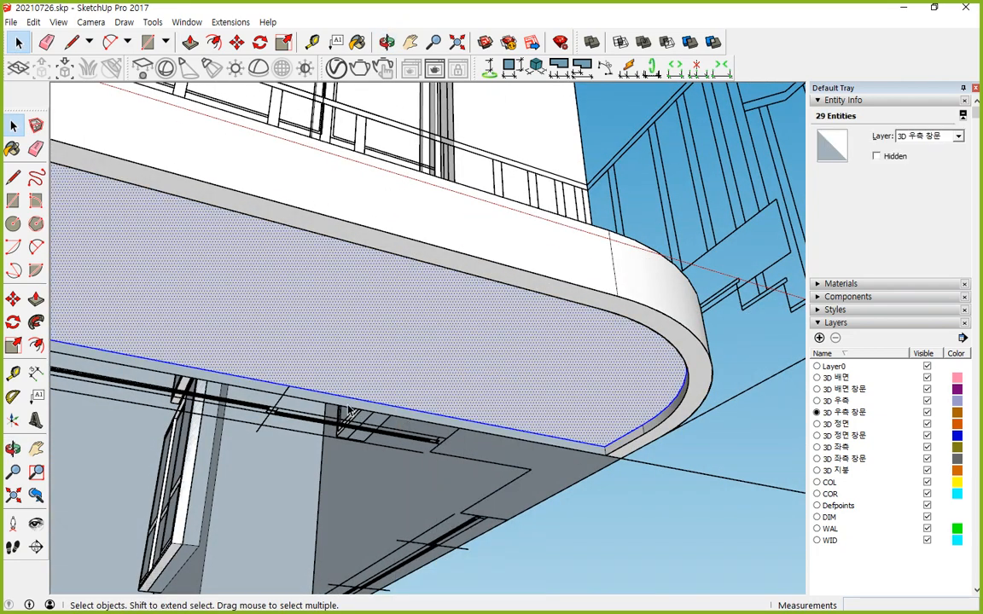
- Try to erase an edge of the thin wall-side strip below the slab, and undo the erasure
{"action": "left_click", "coordinate": [347, 406]}
{"action": "scroll", "coordinate": [350, 407], "scroll_direction": "up", "scroll_amount": 3}
{"action": "key", "text": "e"}
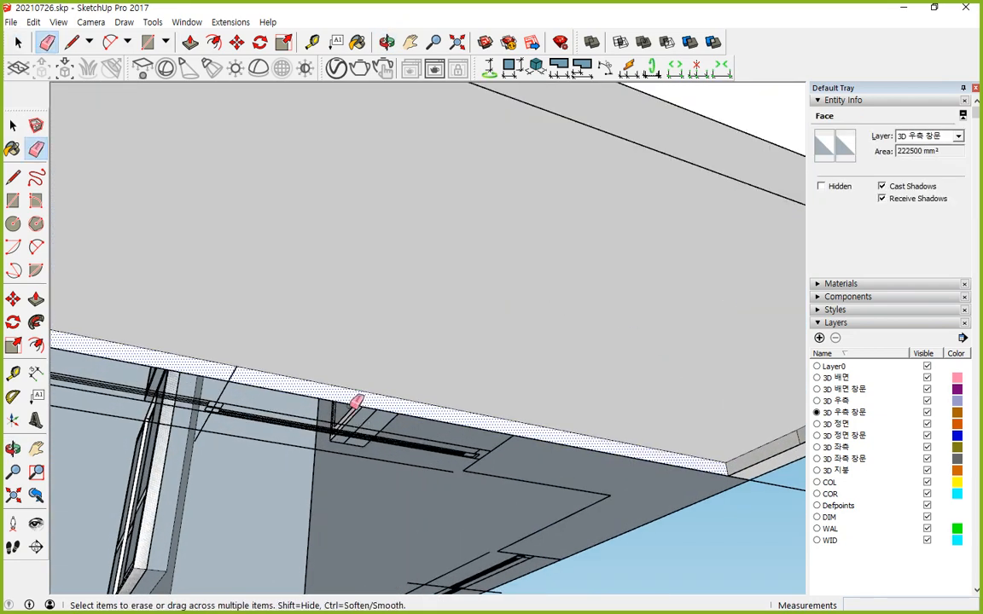
{"action": "left_click", "coordinate": [349, 402]}
{"action": "key", "text": "ctrl+z"}
- Delete the thin wall-side strip face beneath the balcony slab along with its leftover long edges
{"action": "key", "text": "space"}
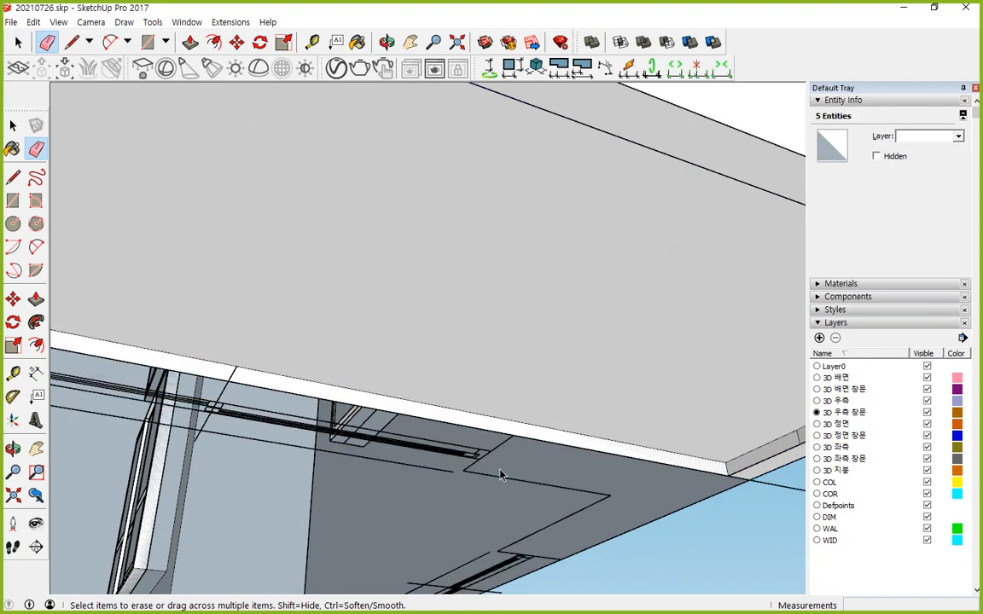
{"action": "left_click", "coordinate": [488, 432]}
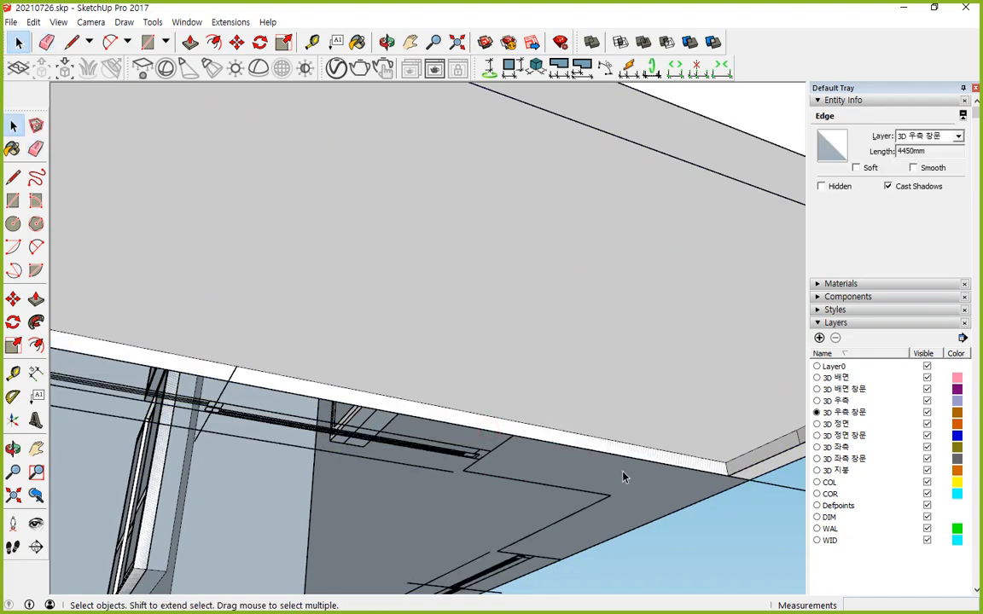
{"action": "key", "text": "Delete"}
{"action": "scroll", "coordinate": [624, 472], "scroll_direction": "up", "scroll_amount": 3}
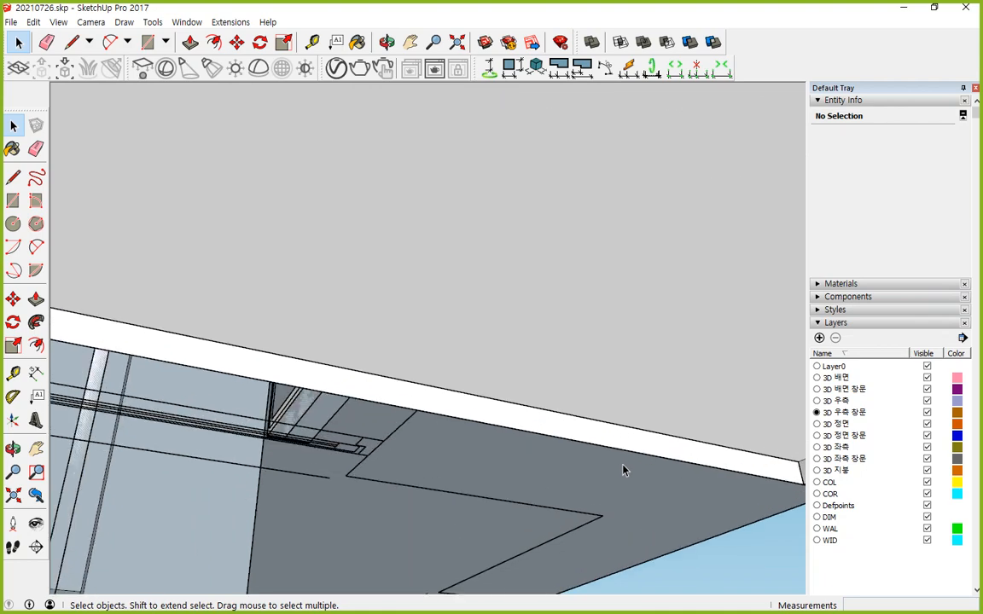
{"action": "middle_click_drag", "start_coordinate": [527, 385], "coordinate": [517, 474]}
{"action": "left_click", "coordinate": [518, 474]}
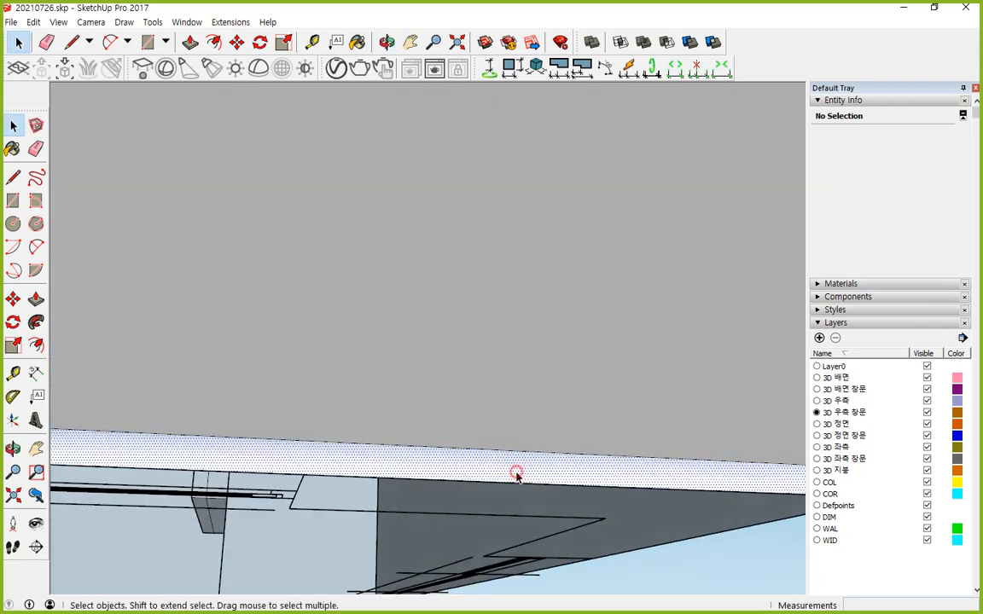
{"action": "left_click", "coordinate": [517, 478]}
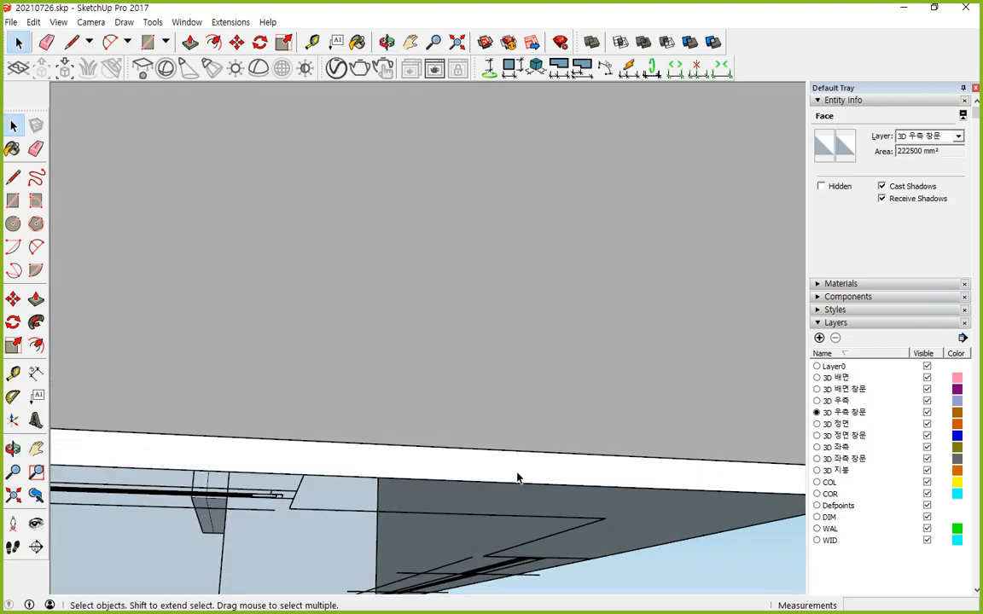
{"action": "left_click", "coordinate": [704, 494]}
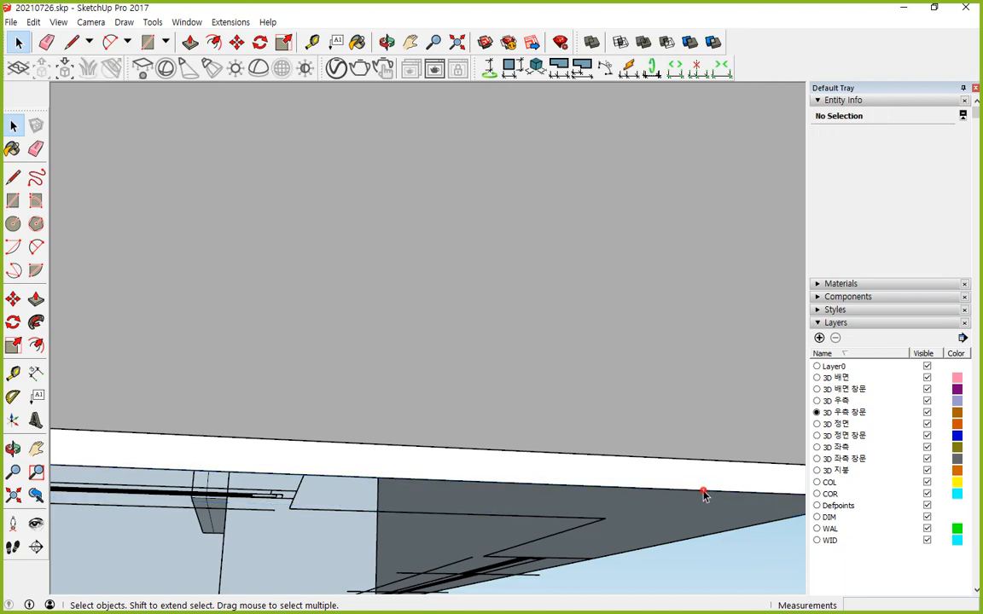
{"action": "left_click", "coordinate": [704, 494]}
{"action": "scroll", "coordinate": [694, 504], "scroll_direction": "down", "scroll_amount": 5}
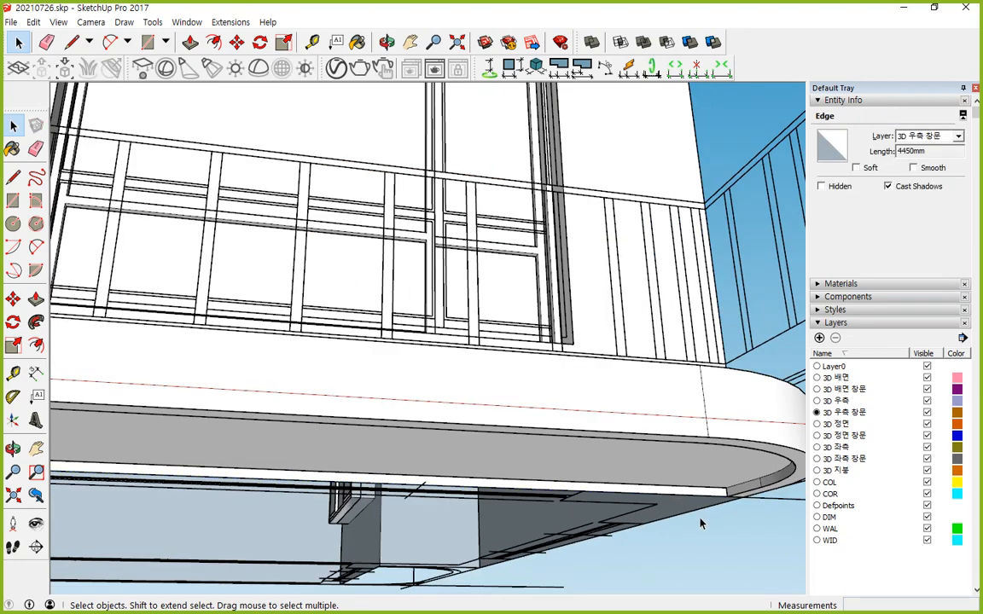
- Select all connected faces and edges of the curb and floor slab of the balcony beside the entrance
{"action": "left_click", "coordinate": [739, 539]}
{"action": "triple_click", "coordinate": [696, 470]}
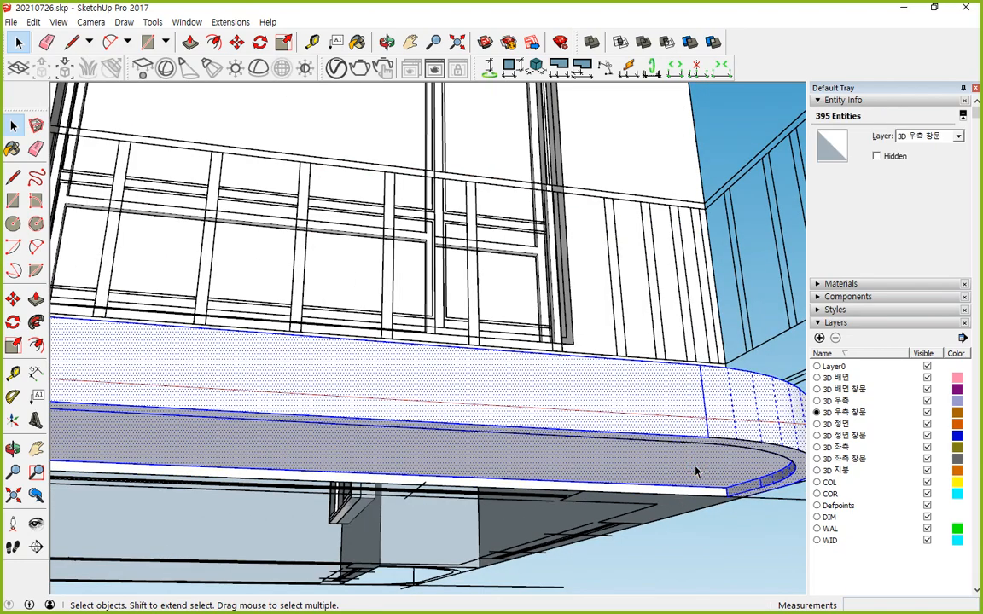
{"action": "scroll", "coordinate": [313, 468], "scroll_direction": "down", "scroll_amount": 5}
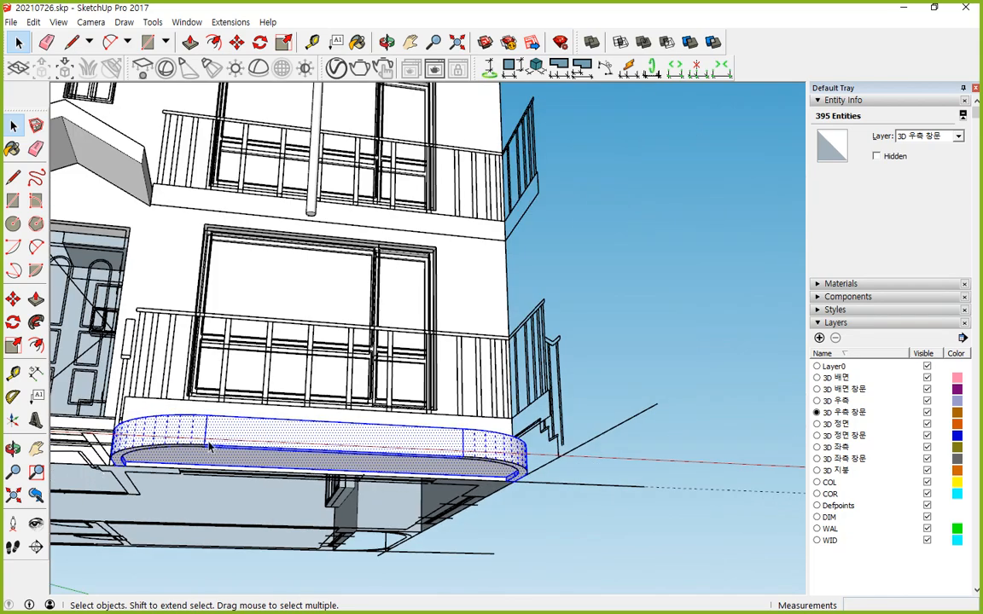
{"action": "middle_click_drag", "start_coordinate": [209, 446], "coordinate": [258, 378]}
{"action": "right_click", "coordinate": [285, 431]}
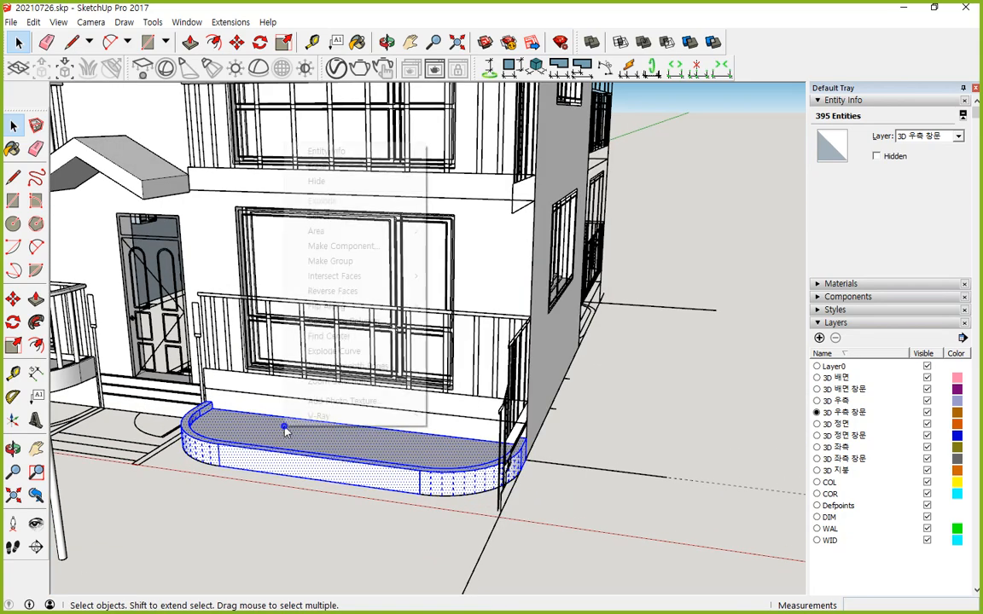
- Make a component from the selected curved balcony base, keeping the default definition settings
{"action": "mouse_move", "coordinate": [290, 422]}
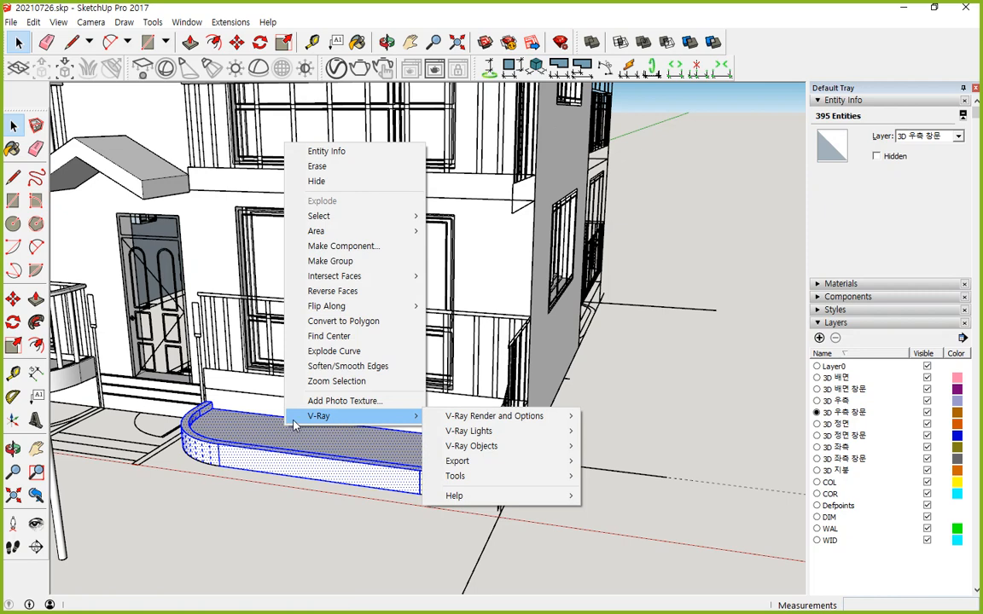
{"action": "left_click", "coordinate": [402, 11]}
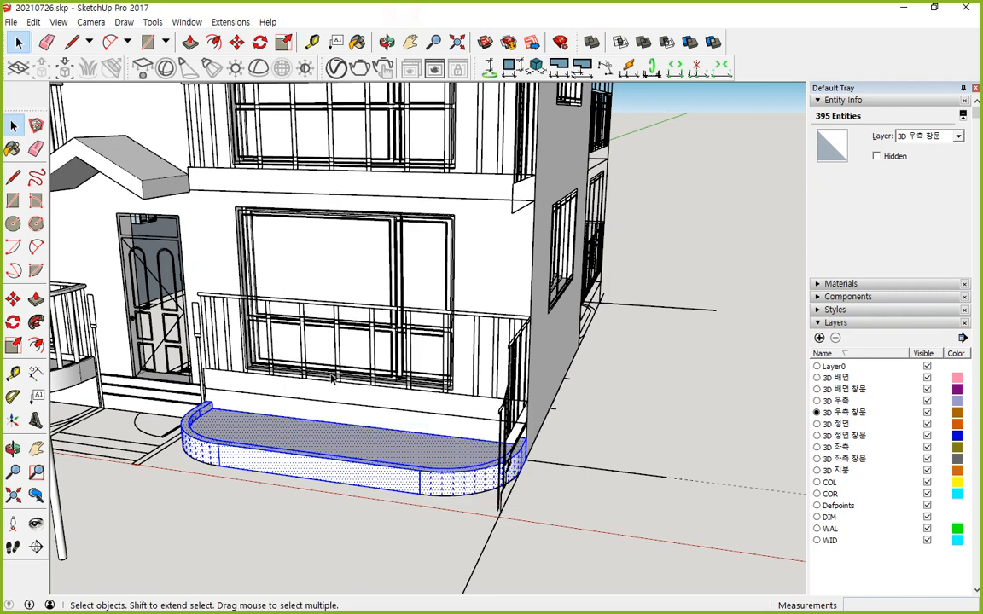
{"action": "key", "text": "g"}
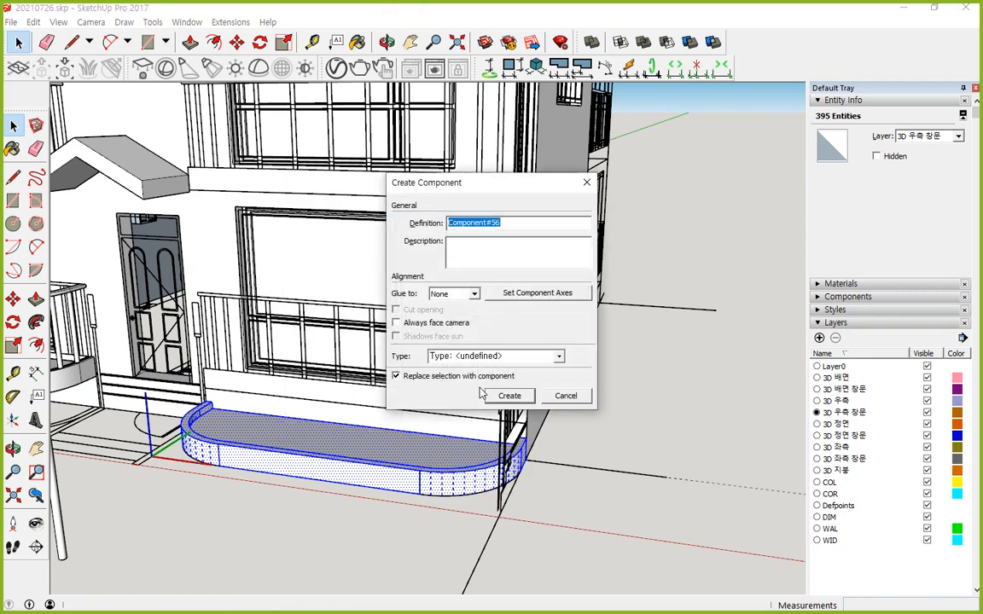
{"action": "left_click", "coordinate": [509, 395]}
- Move the balcony base component up 500 mm so its wall-side corner meets the upper endpoint of the band below the railing
{"action": "scroll", "coordinate": [192, 453], "scroll_direction": "up", "scroll_amount": 3}
{"action": "mouse_move", "coordinate": [193, 454]}
{"action": "middle_mouse_down"}
{"action": "mouse_move", "coordinate": [277, 403]}
{"action": "mouse_move", "coordinate": [190, 433]}
{"action": "middle_mouse_up"}
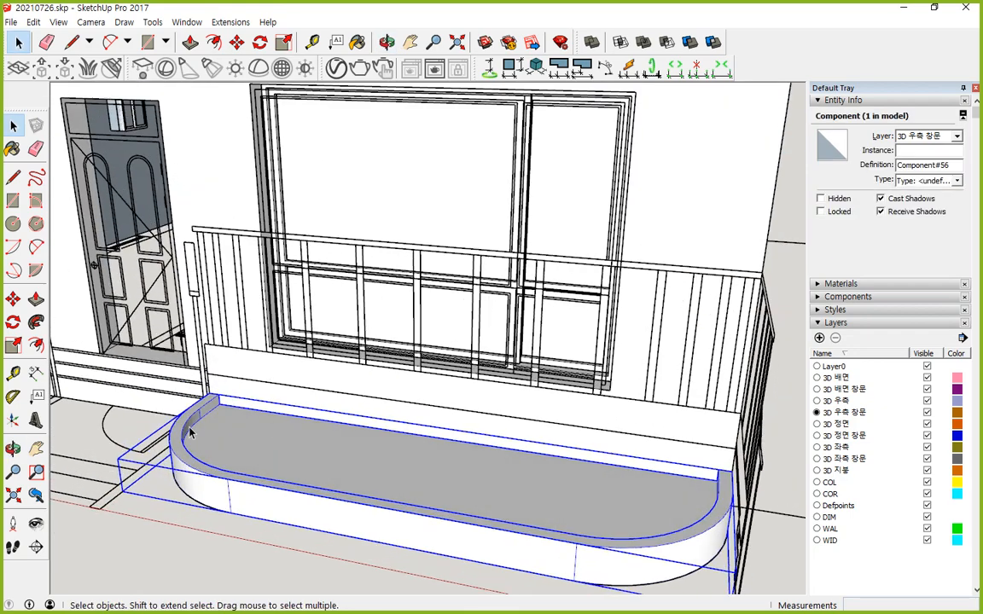
{"action": "key", "text": "m"}
{"action": "scroll", "coordinate": [199, 409], "scroll_direction": "up", "scroll_amount": 3}
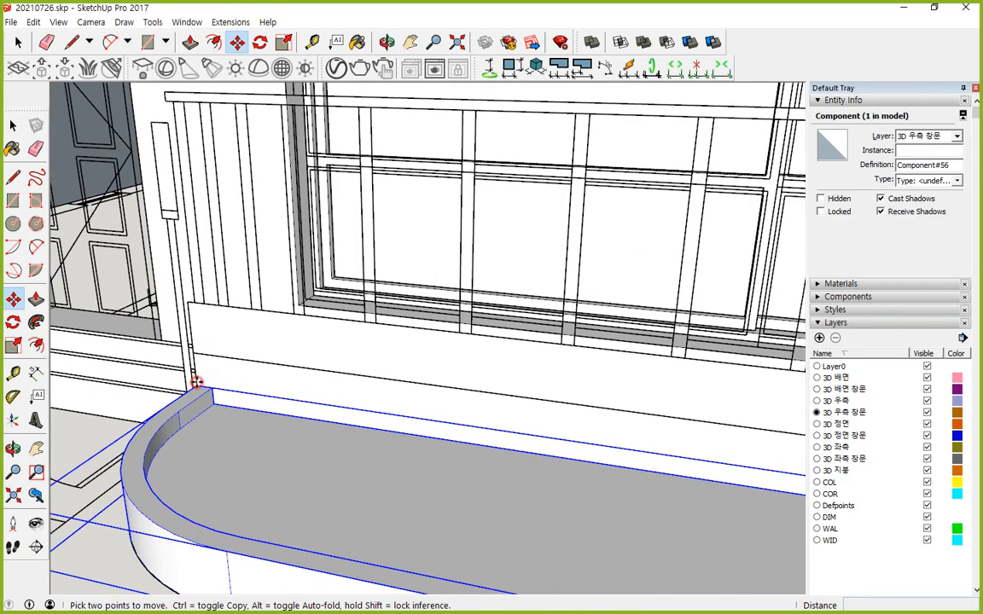
{"action": "left_click", "coordinate": [196, 382]}
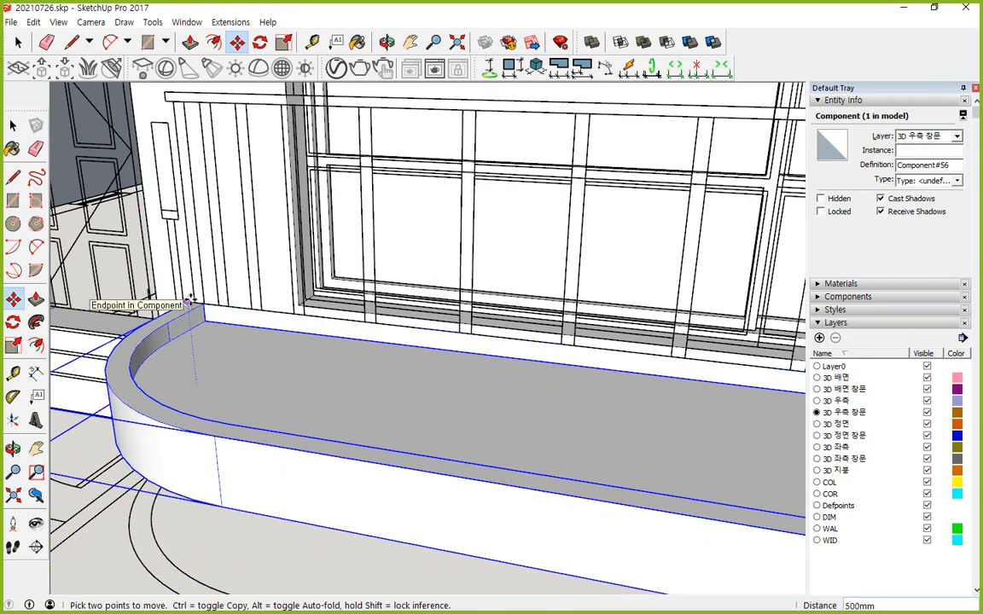
{"action": "left_click", "coordinate": [190, 301]}
- Copy the top rim face from inside the balcony base component and paste it outside the component
{"action": "middle_click_drag", "start_coordinate": [246, 315], "coordinate": [217, 377]}
{"action": "key", "text": "space"}
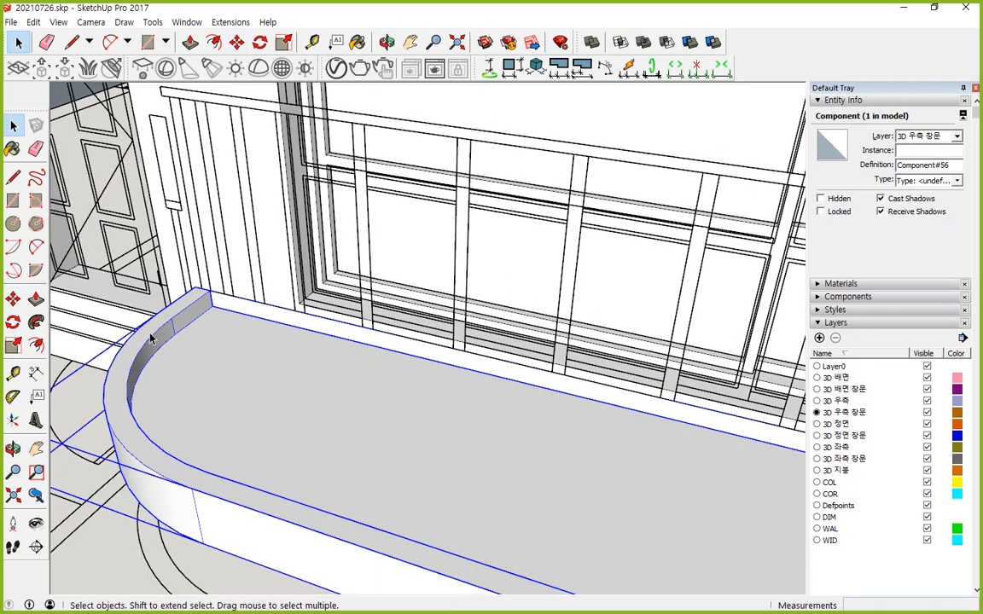
{"action": "double_click", "coordinate": [151, 339]}
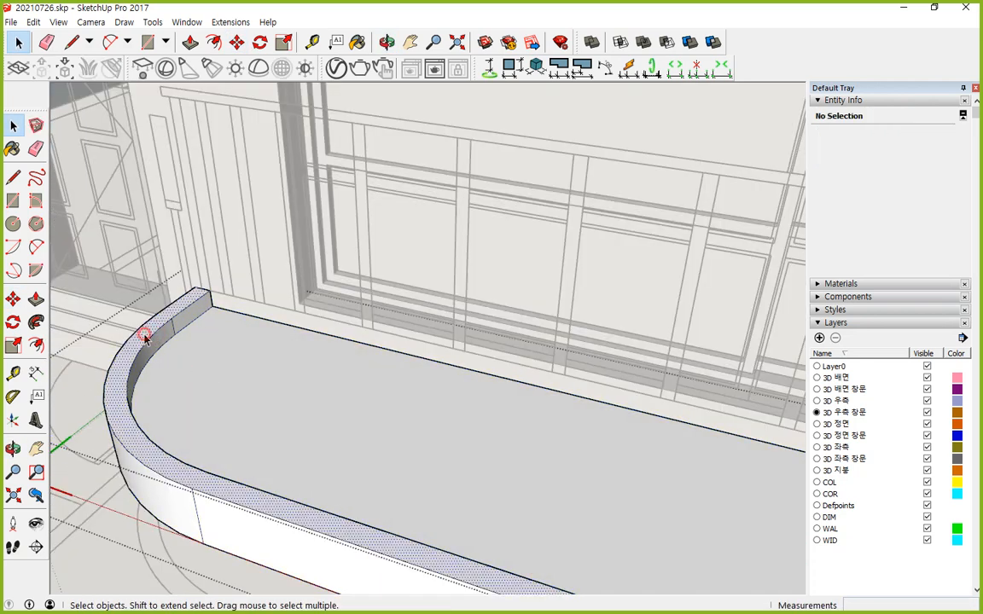
{"action": "left_click", "coordinate": [145, 340]}
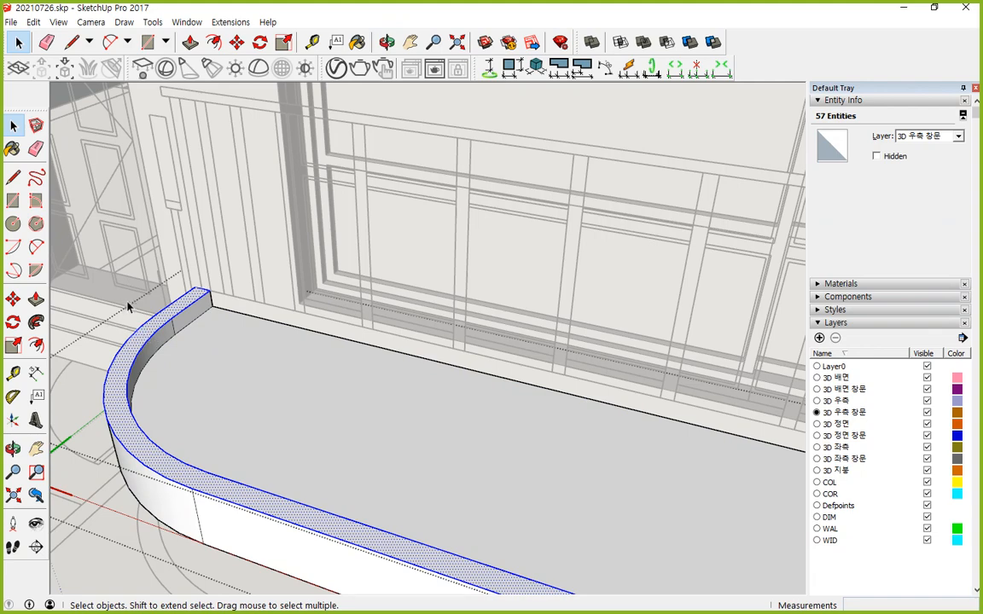
{"action": "left_click", "coordinate": [109, 261]}
{"action": "key", "text": "ctrl+v"}
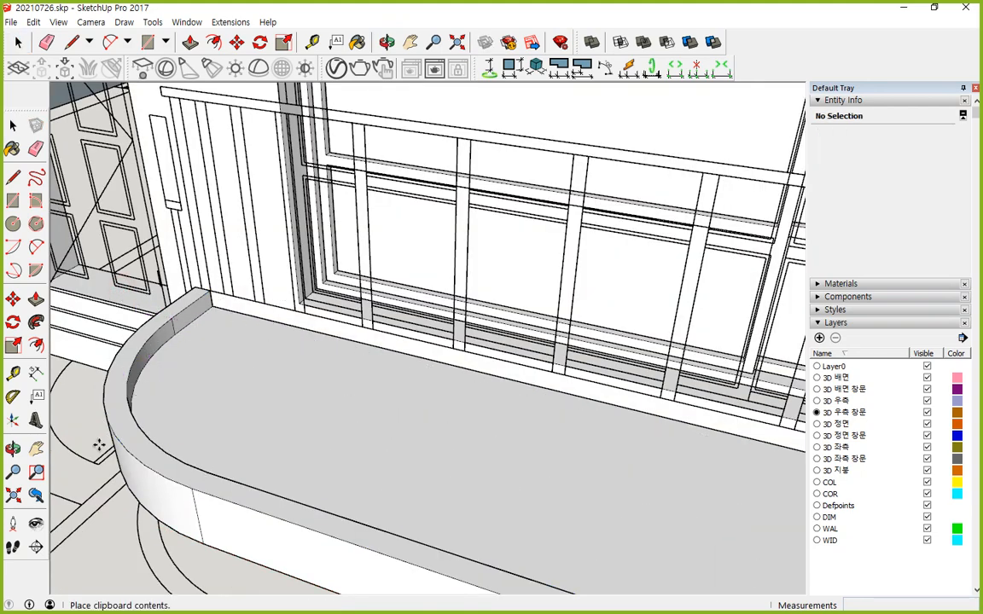
{"action": "left_click", "coordinate": [136, 408]}
- Move the pasted rim face by its wall-side corner up to the endpoint of the handrail in the elevation drawing
{"action": "key", "text": "m"}
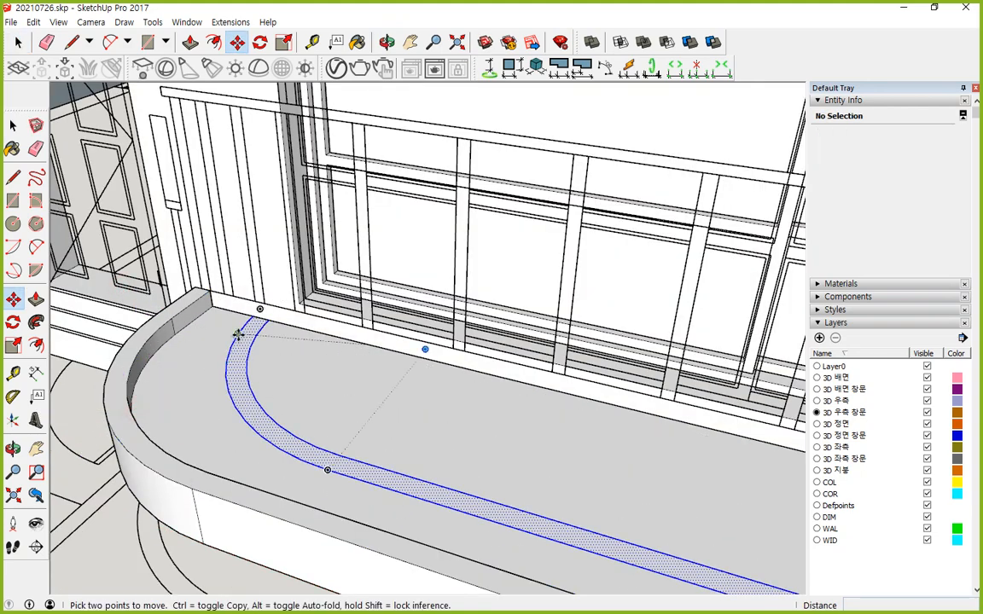
{"action": "left_click", "coordinate": [239, 334]}
{"action": "left_click", "coordinate": [171, 421]}
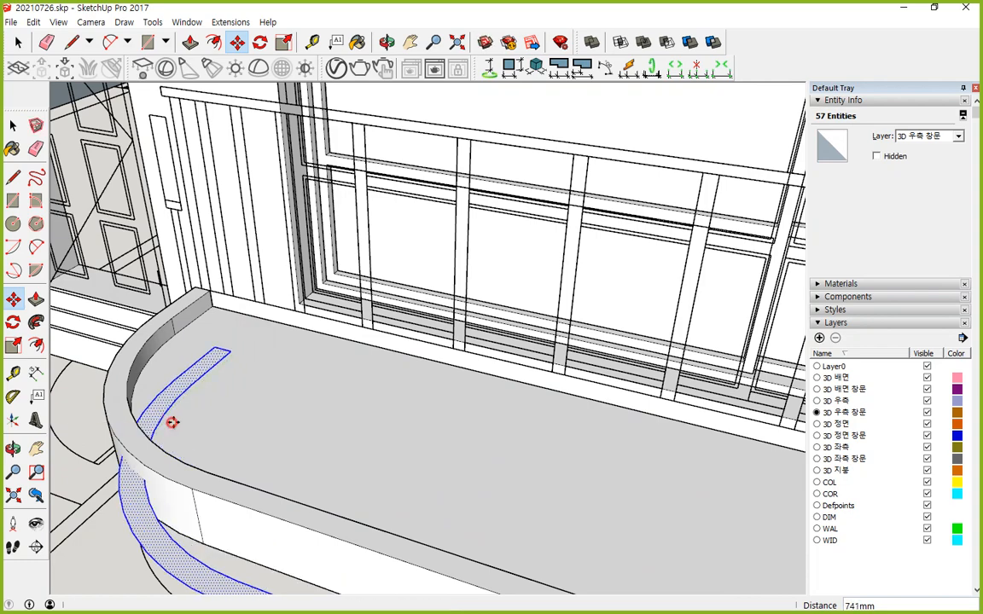
{"action": "left_click", "coordinate": [214, 348]}
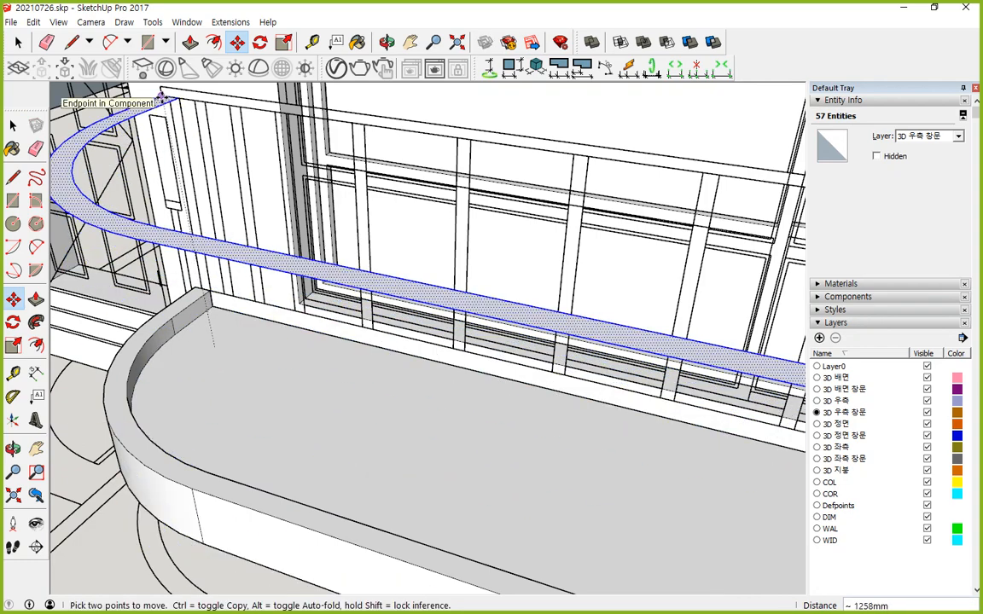
{"action": "left_click", "coordinate": [160, 96]}
- Extrude the raised rim face 45 mm up to the handrail's top edge
{"action": "middle_click_drag", "start_coordinate": [161, 97], "coordinate": [202, 264]}
{"action": "scroll", "coordinate": [201, 264], "scroll_direction": "up", "scroll_amount": 2}
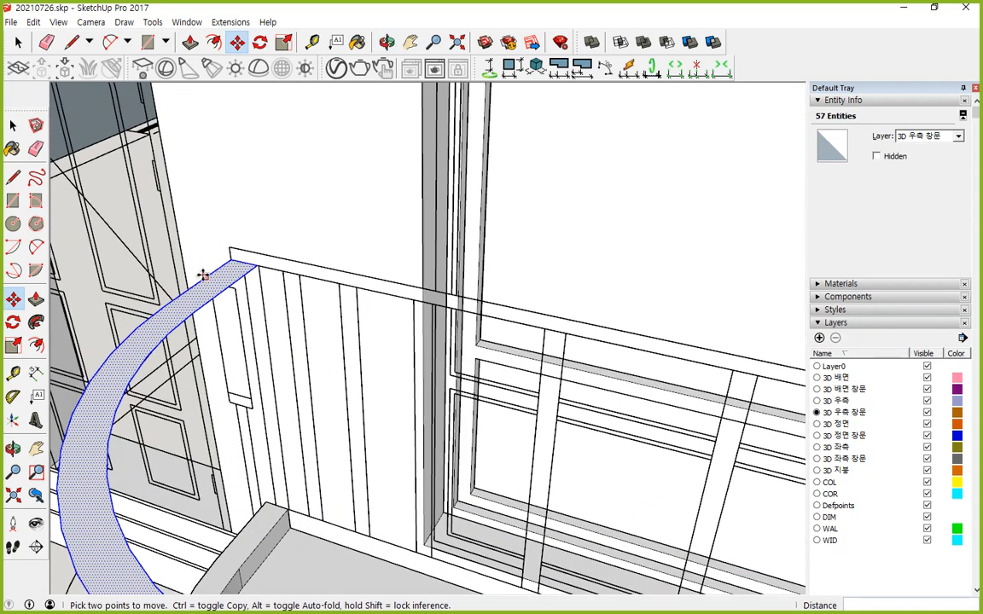
{"action": "key", "text": "p"}
{"action": "left_click", "coordinate": [225, 271]}
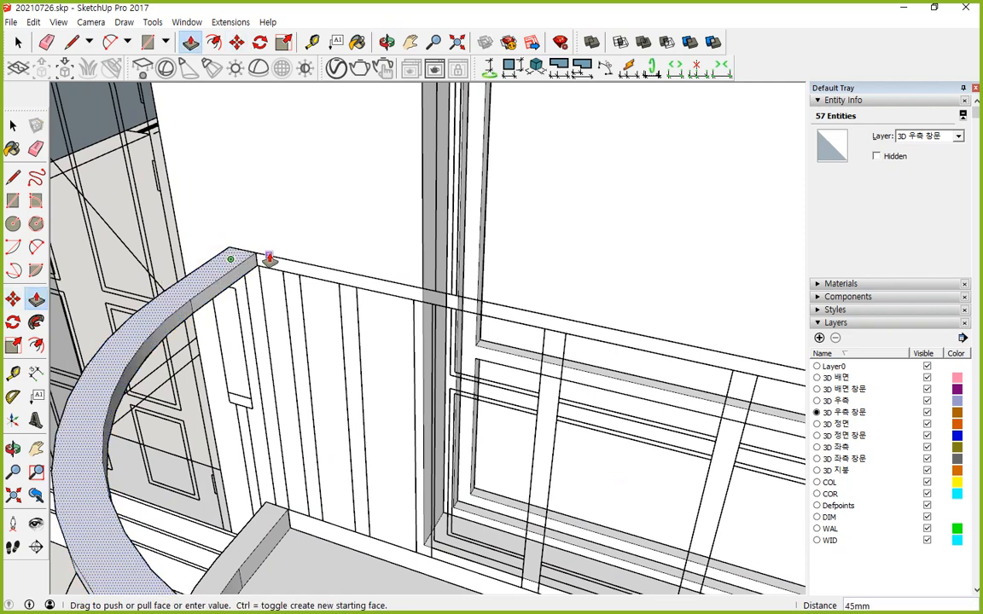
{"action": "left_click", "coordinate": [269, 258]}
- Select all the geometry of the extruded handrail and make it a component
{"action": "key", "text": "space"}
{"action": "triple_click", "coordinate": [202, 277]}
{"action": "right_click", "coordinate": [205, 279]}
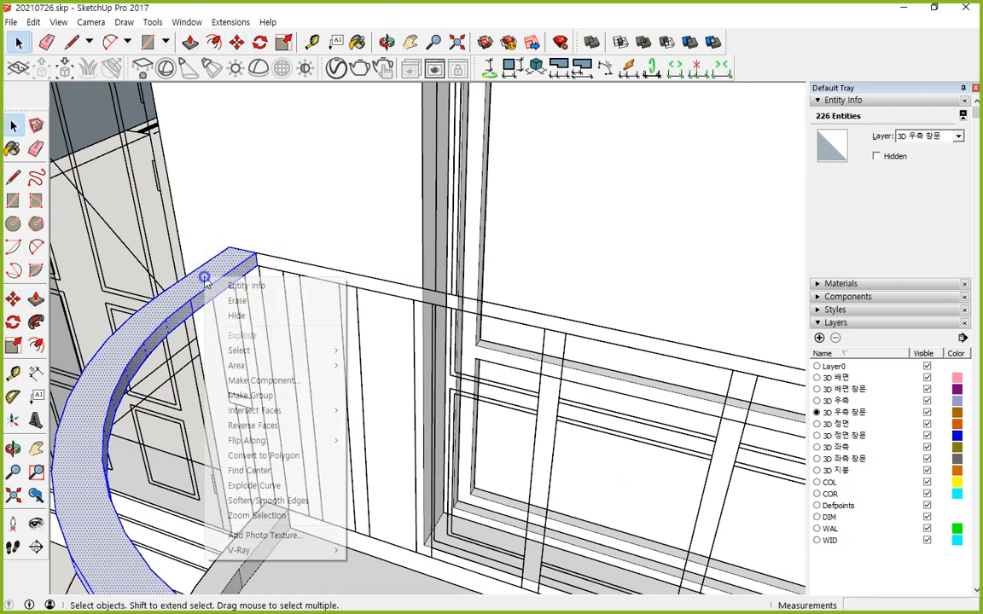
{"action": "left_click", "coordinate": [261, 380]}
{"action": "left_click", "coordinate": [506, 395]}
- Draw guide lines from the door-side corner's arc centre to both ends of its inner rim curve, extending them 30 mm onto the rim
{"action": "scroll", "coordinate": [270, 400], "scroll_direction": "down", "scroll_amount": 2}
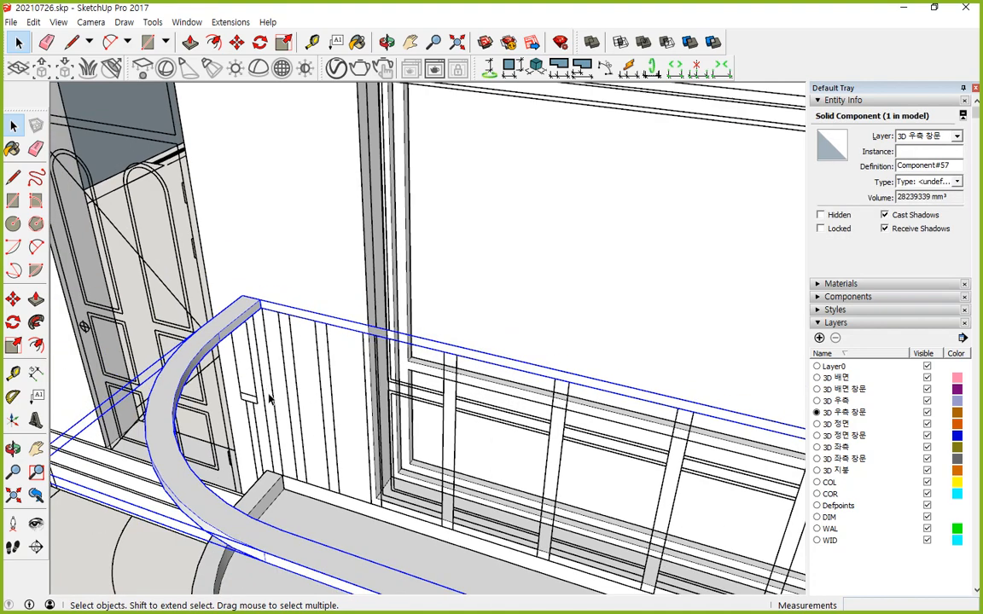
{"action": "scroll", "coordinate": [269, 400], "scroll_direction": "down", "scroll_amount": 2}
{"action": "middle_click_drag", "start_coordinate": [292, 450], "coordinate": [280, 324]}
{"action": "scroll", "coordinate": [279, 419], "scroll_direction": "up", "scroll_amount": 2}
{"action": "scroll", "coordinate": [244, 351], "scroll_direction": "up", "scroll_amount": 1}
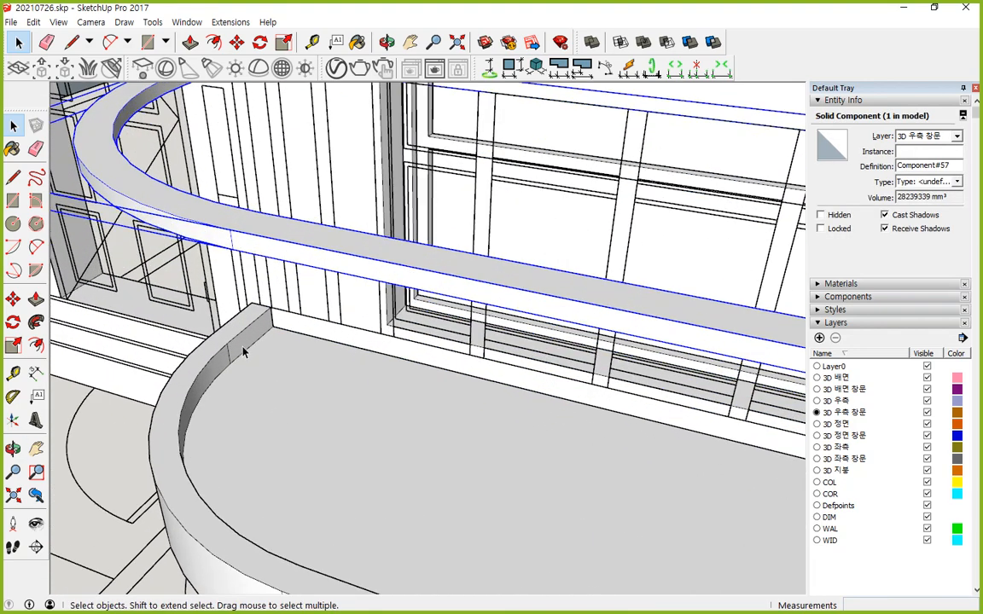
{"action": "key", "text": "l"}
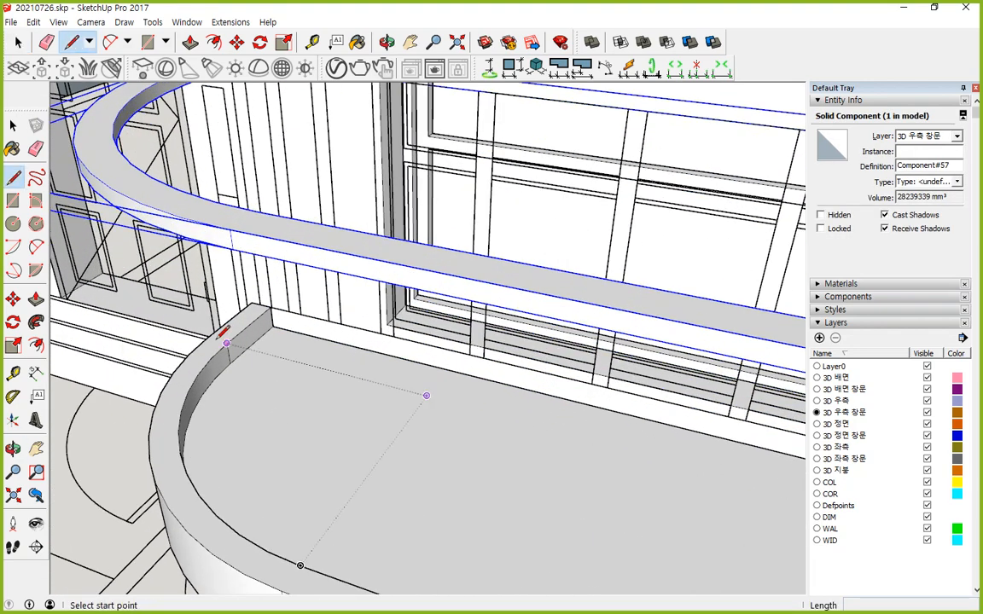
{"action": "left_click", "coordinate": [225, 345]}
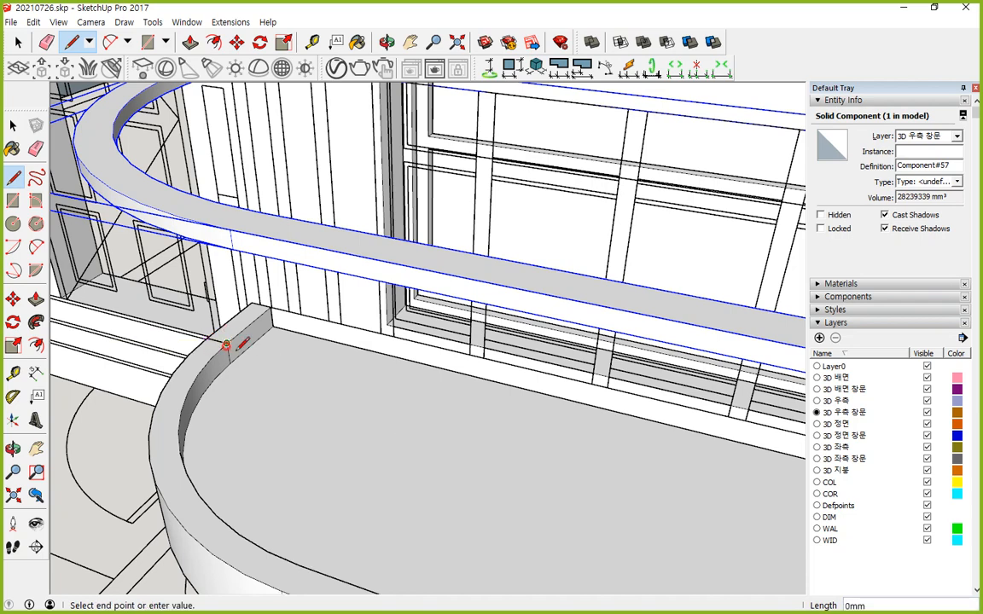
{"action": "left_click", "coordinate": [426, 396]}
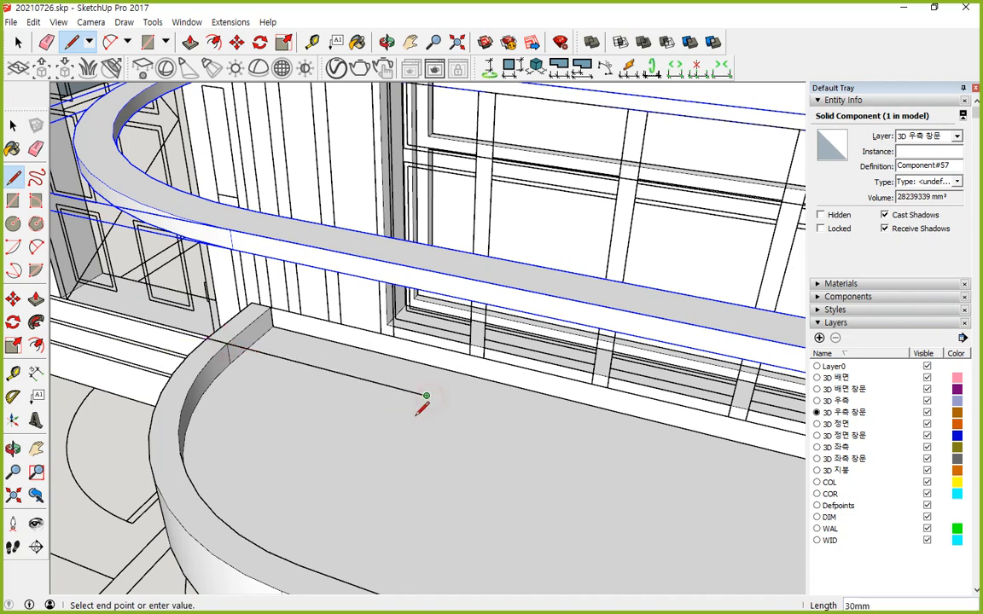
{"action": "left_click", "coordinate": [301, 565]}
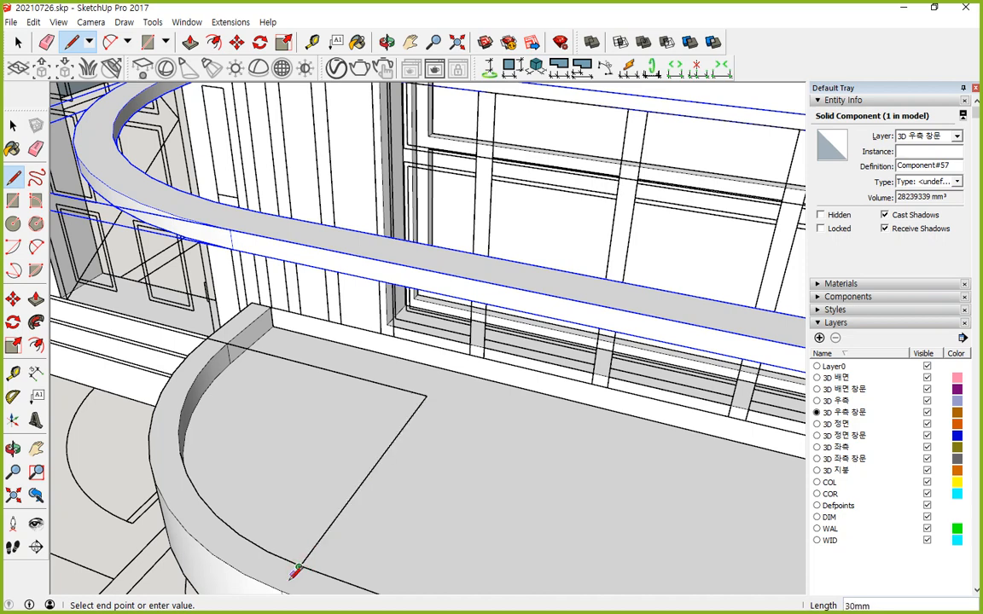
{"action": "key", "text": "space"}
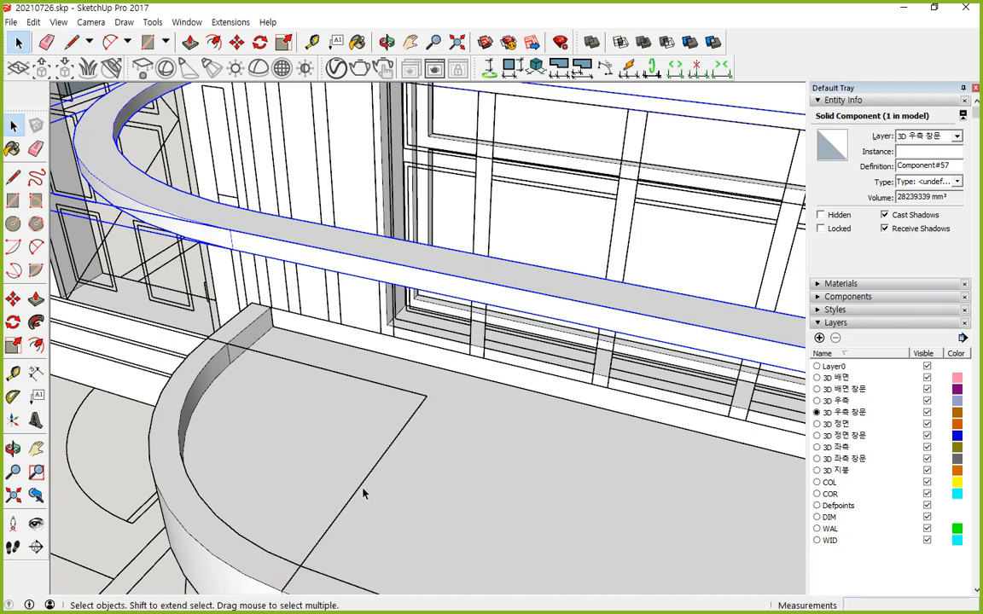
- Erase the guide line running to the front rim and draw a centre-based arc of 900 mm radius along the rim's door-side corner
{"action": "key", "text": "e"}
{"action": "left_click", "coordinate": [365, 480]}
{"action": "key", "text": "a"}
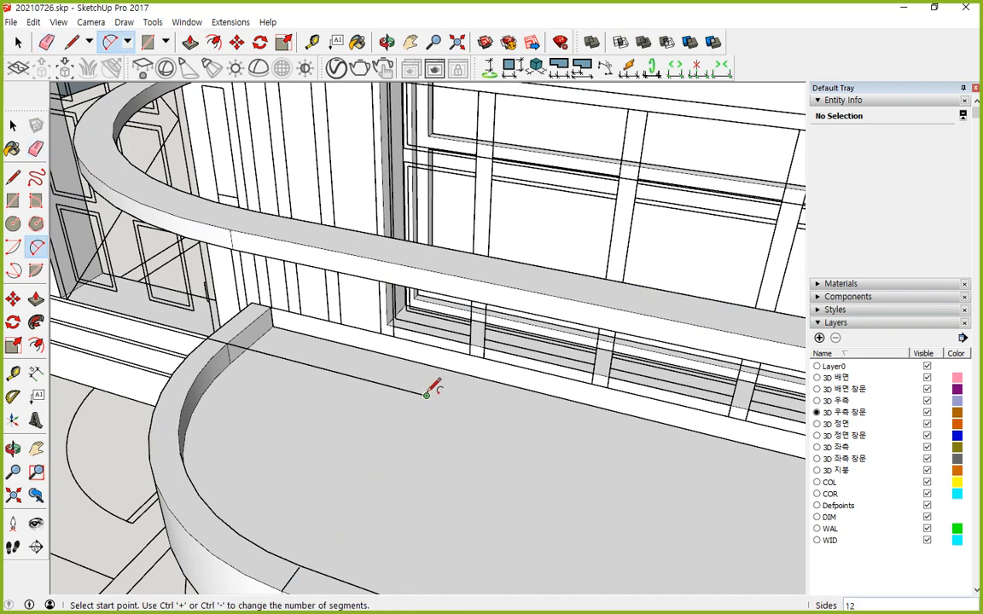
{"action": "left_click", "coordinate": [13, 247]}
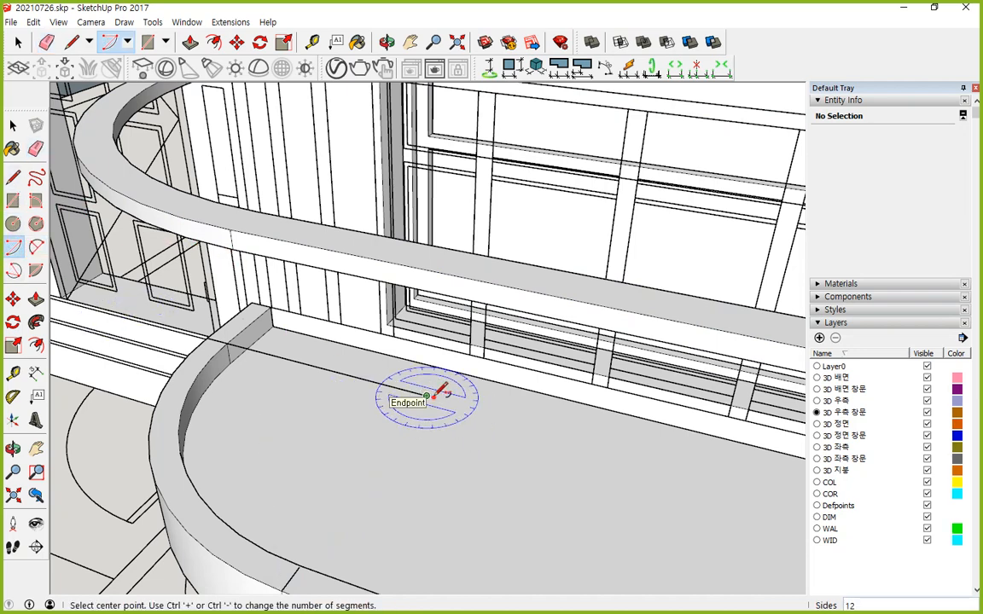
{"action": "left_click", "coordinate": [427, 396]}
{"action": "scroll", "coordinate": [227, 341], "scroll_direction": "up", "scroll_amount": 4}
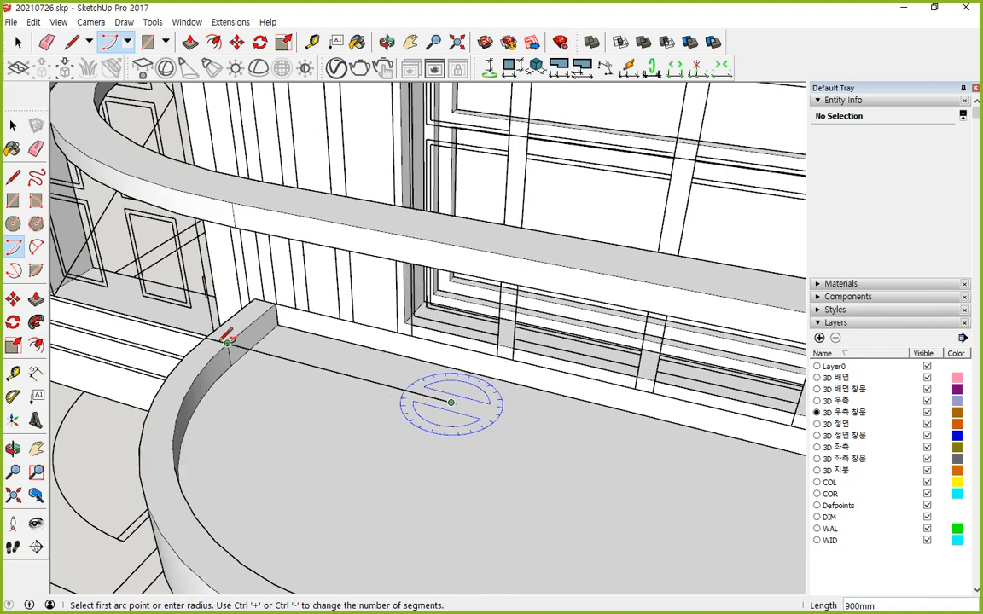
{"action": "left_click", "coordinate": [226, 339]}
{"action": "scroll", "coordinate": [170, 408], "scroll_direction": "down", "scroll_amount": 4}
{"action": "middle_click_drag", "start_coordinate": [171, 409], "coordinate": [215, 504]}
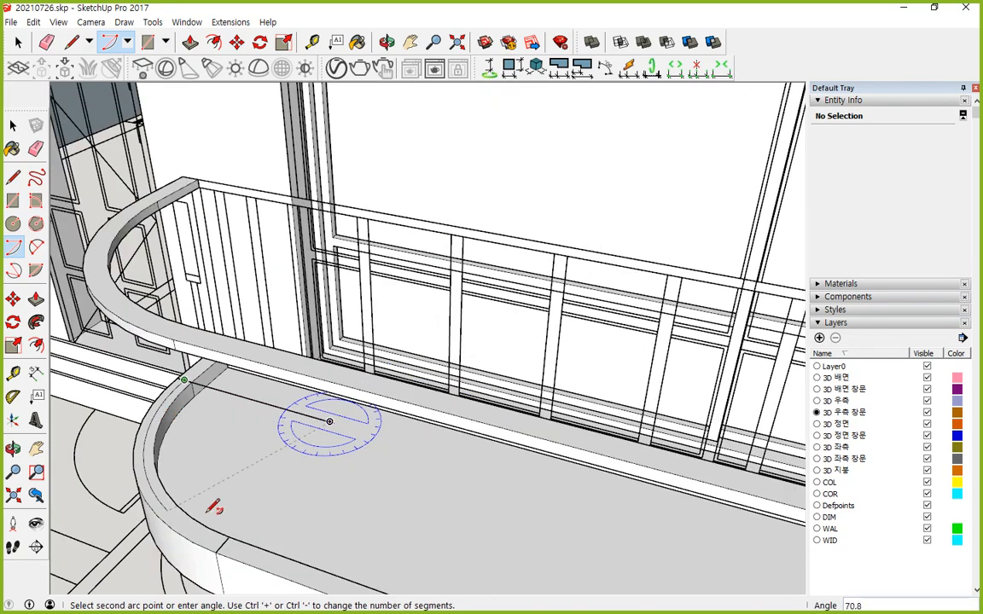
{"action": "key", "text": "Escape"}
- Erase the remaining guide line and the short cross segments at both ends of the new rim arc
{"action": "scroll", "coordinate": [226, 539], "scroll_direction": "up", "scroll_amount": 4}
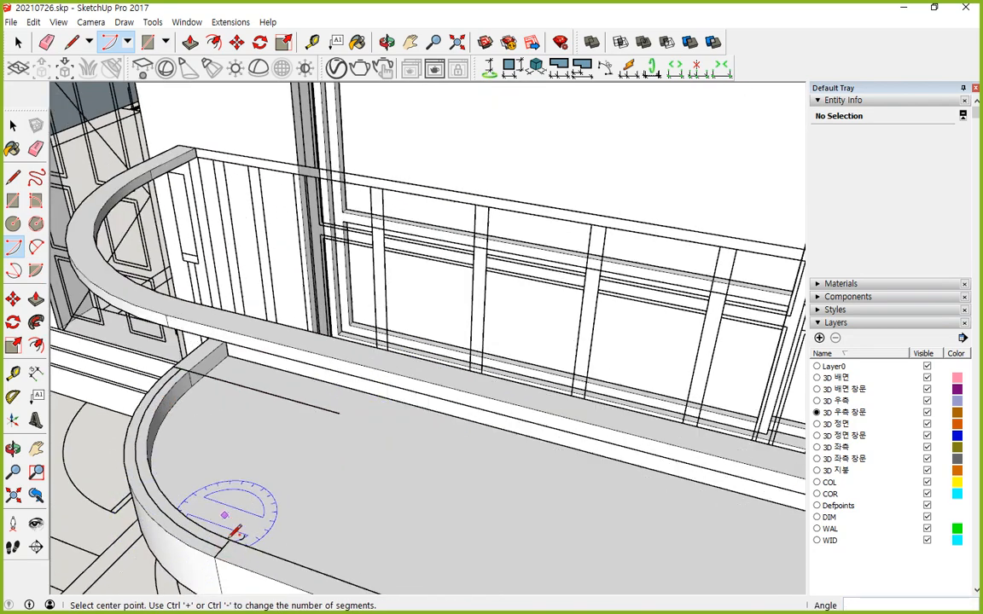
{"action": "key", "text": "e"}
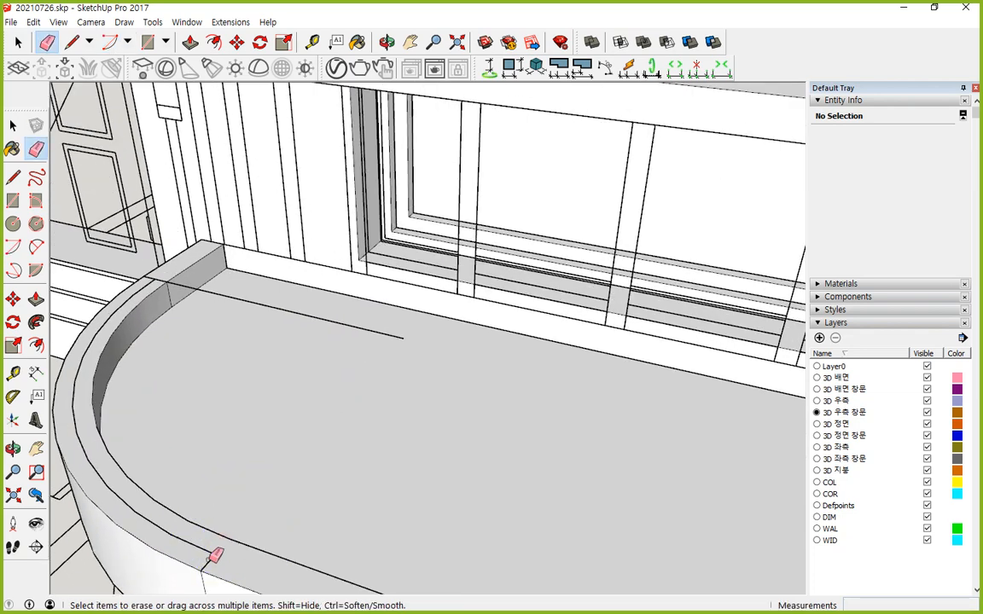
{"action": "left_click", "coordinate": [234, 295]}
{"action": "scroll", "coordinate": [171, 268], "scroll_direction": "up", "scroll_amount": 3}
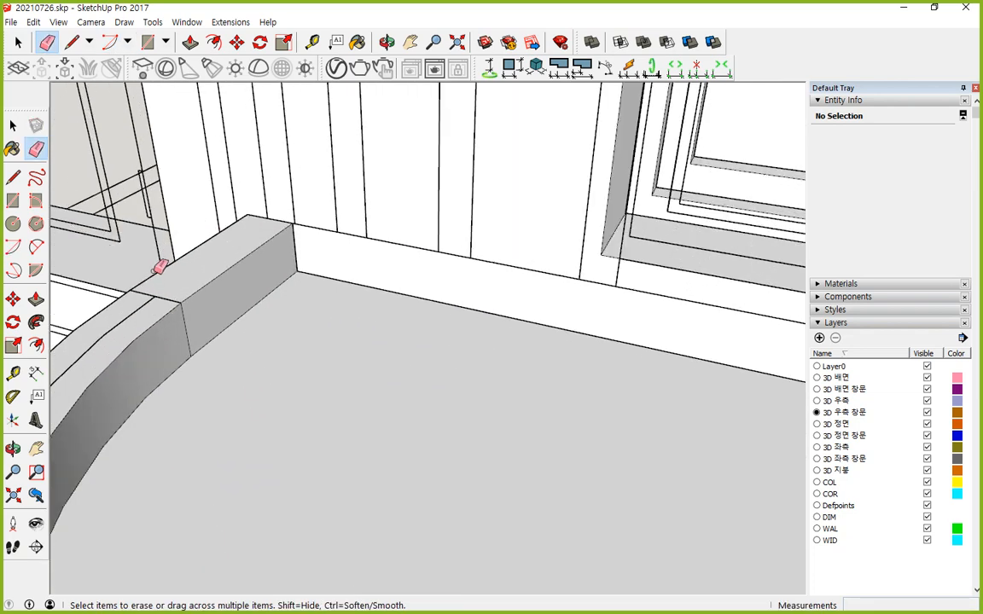
{"action": "left_click", "coordinate": [146, 293]}
- Draw a straight line from the rim arc's wall-side end along the top of the rim to the wall
{"action": "key", "text": "l"}
{"action": "left_click", "coordinate": [155, 296]}
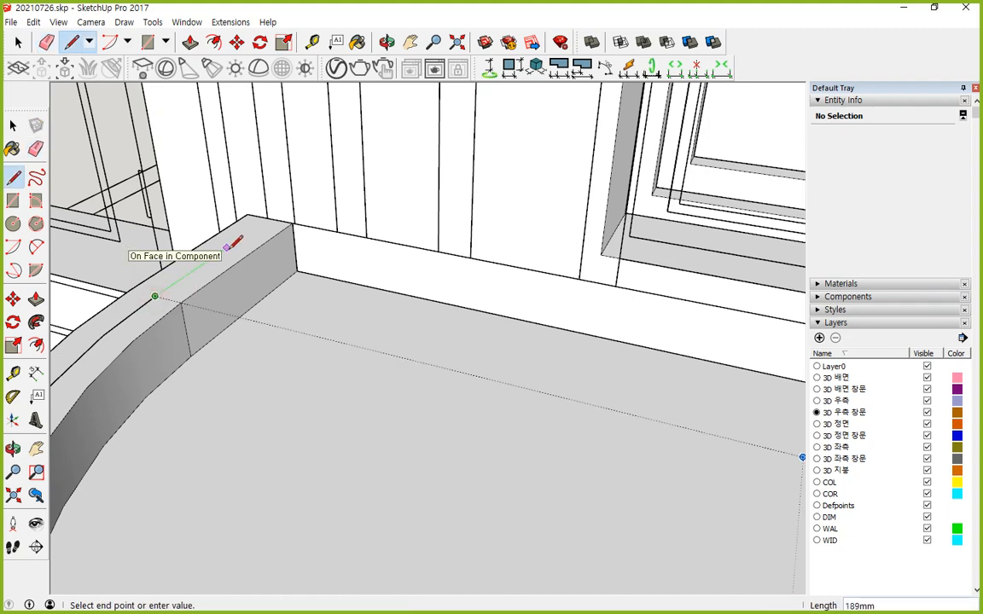
{"action": "left_click", "coordinate": [306, 202]}
{"action": "scroll", "coordinate": [278, 285], "scroll_direction": "down", "scroll_amount": 3}
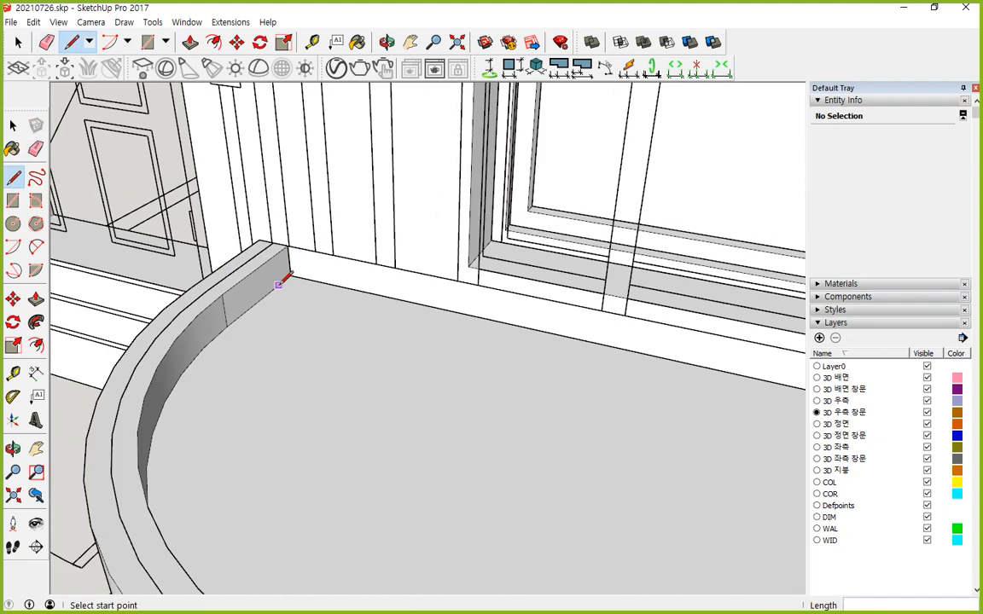
{"action": "scroll", "coordinate": [280, 283], "scroll_direction": "down", "scroll_amount": 4}
{"action": "key", "text": "space"}
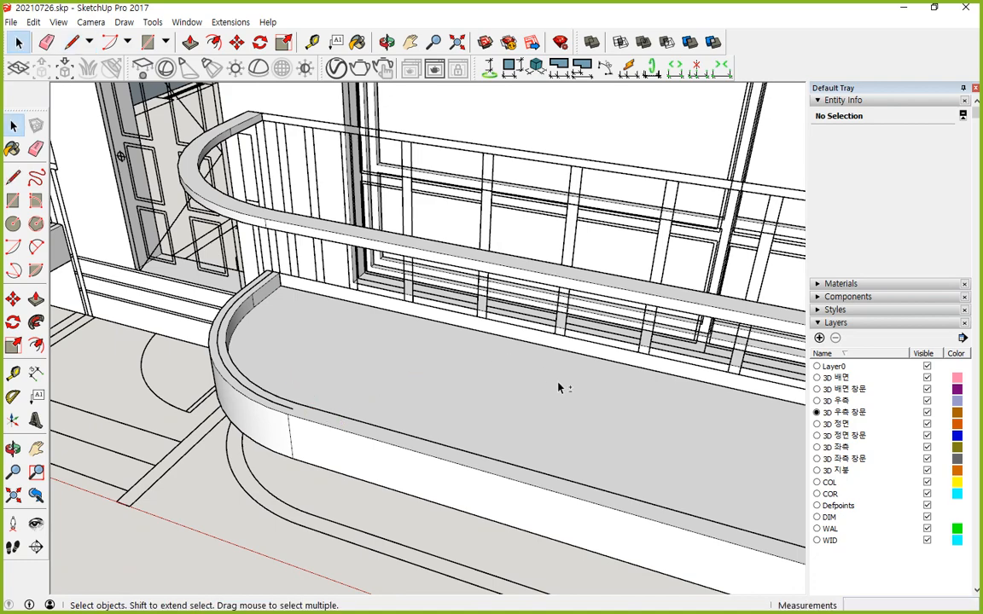
- Draw guide lines connecting both ends of the outer rim curve at the house-corner side to its arc centre
{"action": "middle_click_drag", "start_coordinate": [559, 388], "coordinate": [417, 406]}
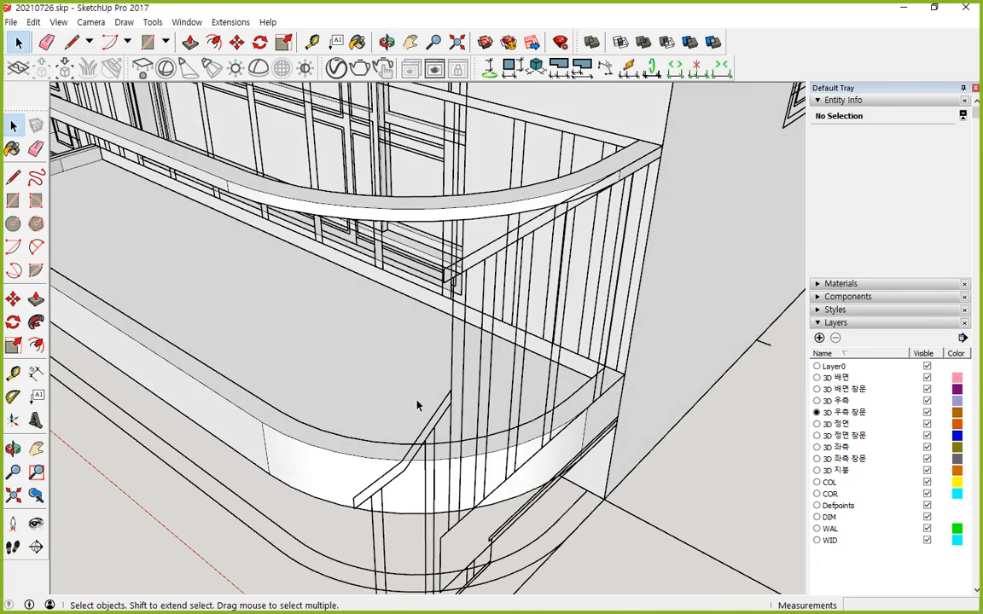
{"action": "key", "text": "l"}
{"action": "left_click", "coordinate": [261, 421]}
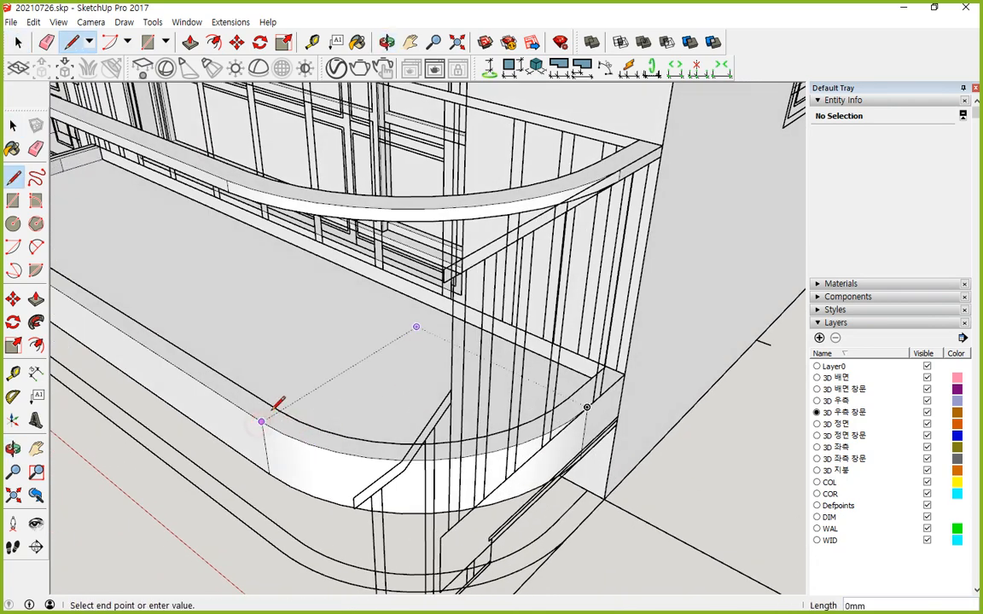
{"action": "left_click", "coordinate": [417, 326]}
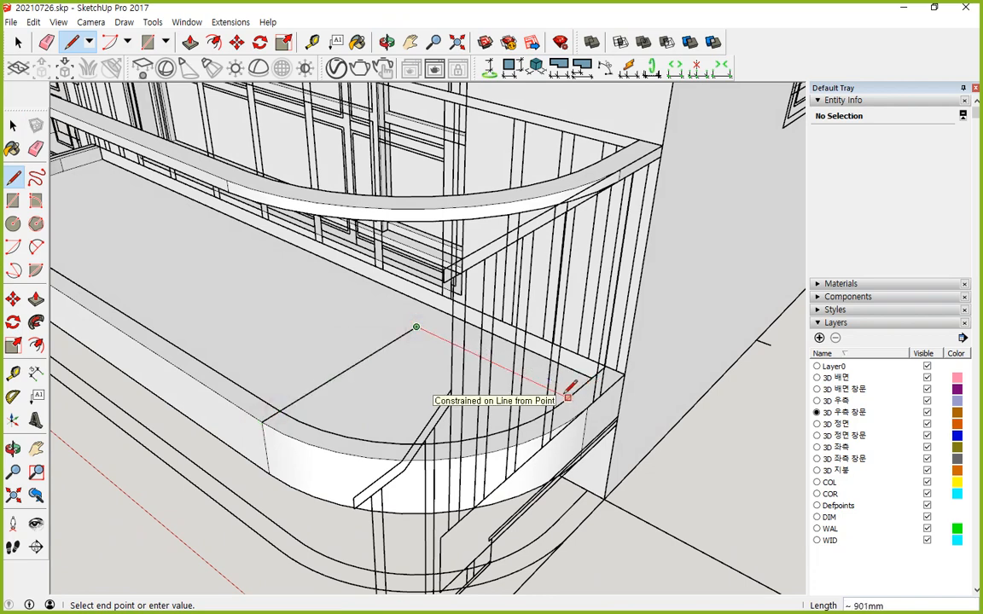
{"action": "left_click", "coordinate": [586, 407]}
{"action": "key", "text": "Escape"}
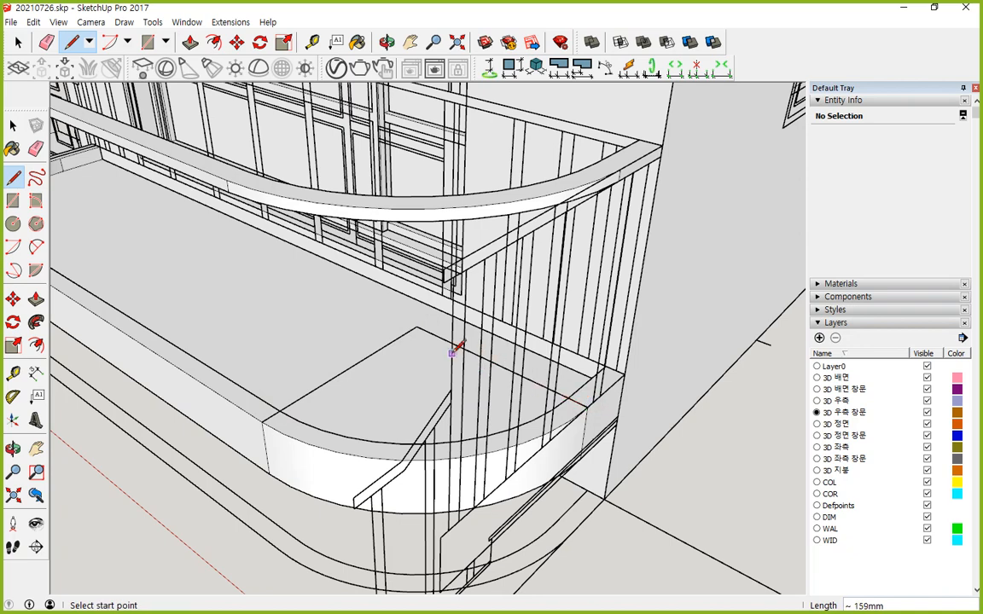
- Erase the guide line running toward the side rim and draw a centre-based arc of about 951 mm radius midway across the rim
{"action": "key", "text": "e"}
{"action": "left_click", "coordinate": [442, 337]}
{"action": "key", "text": "a"}
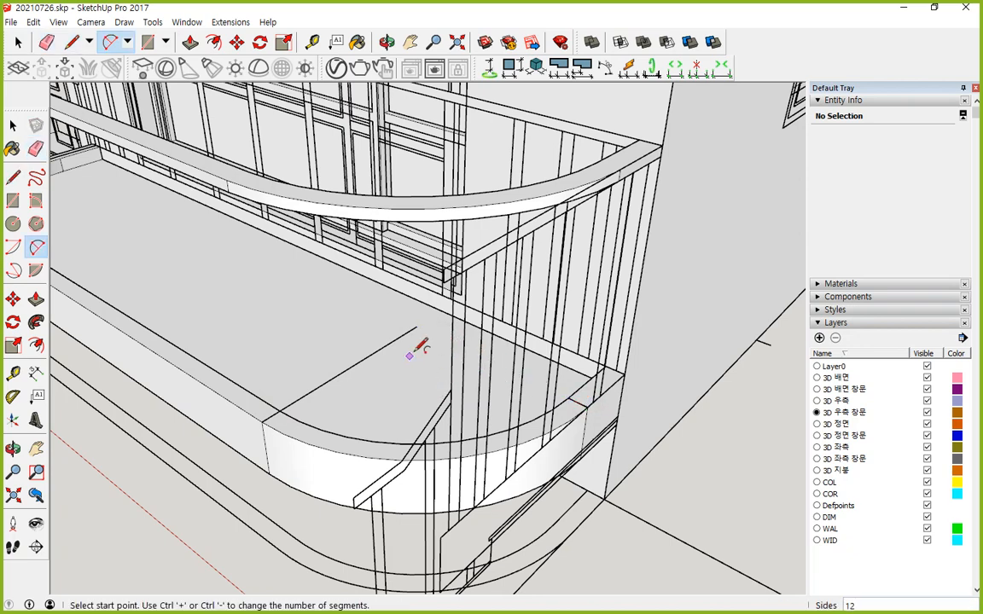
{"action": "left_click", "coordinate": [13, 247]}
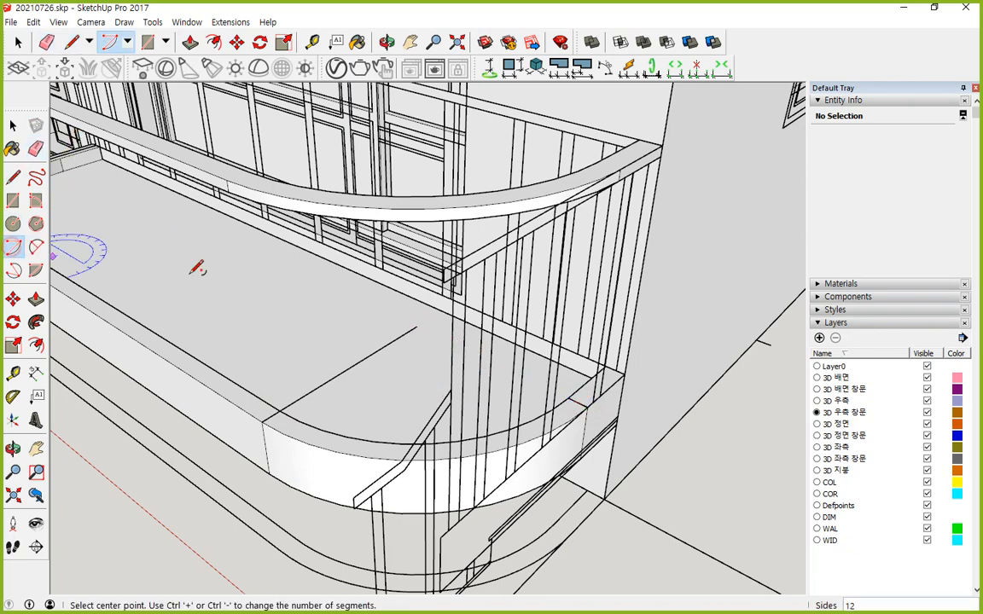
{"action": "left_click", "coordinate": [415, 327]}
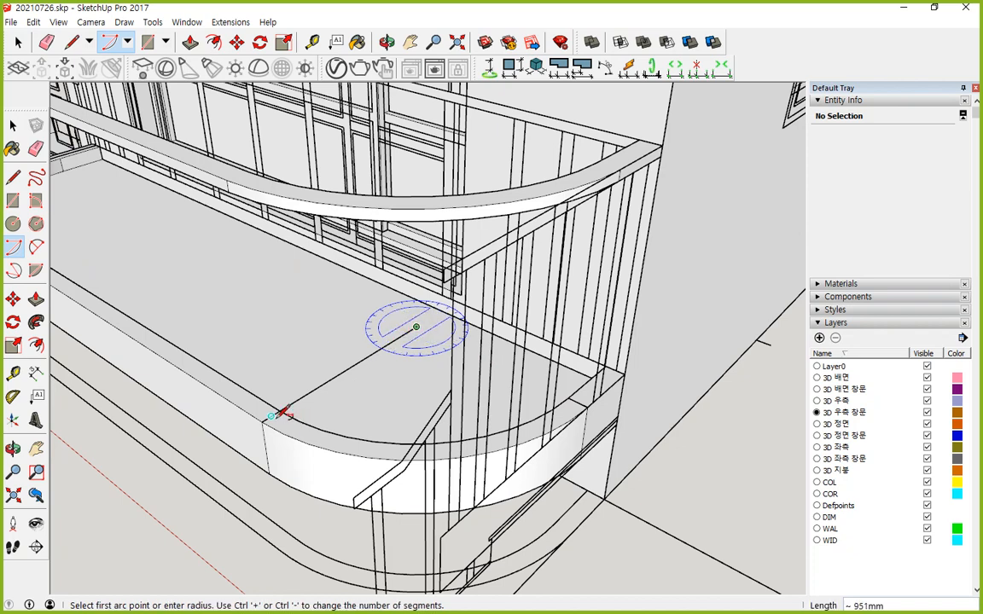
{"action": "left_click", "coordinate": [270, 418]}
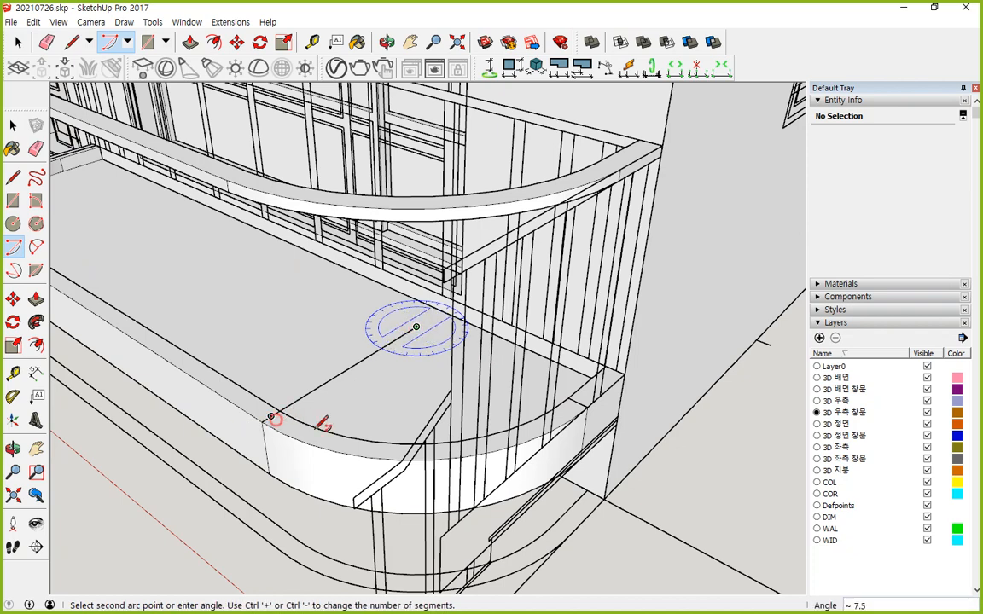
{"action": "left_click", "coordinate": [581, 399]}
- Erase the remaining guide line and the short cross segments at both ends of the new rim arc
{"action": "key", "text": "e"}
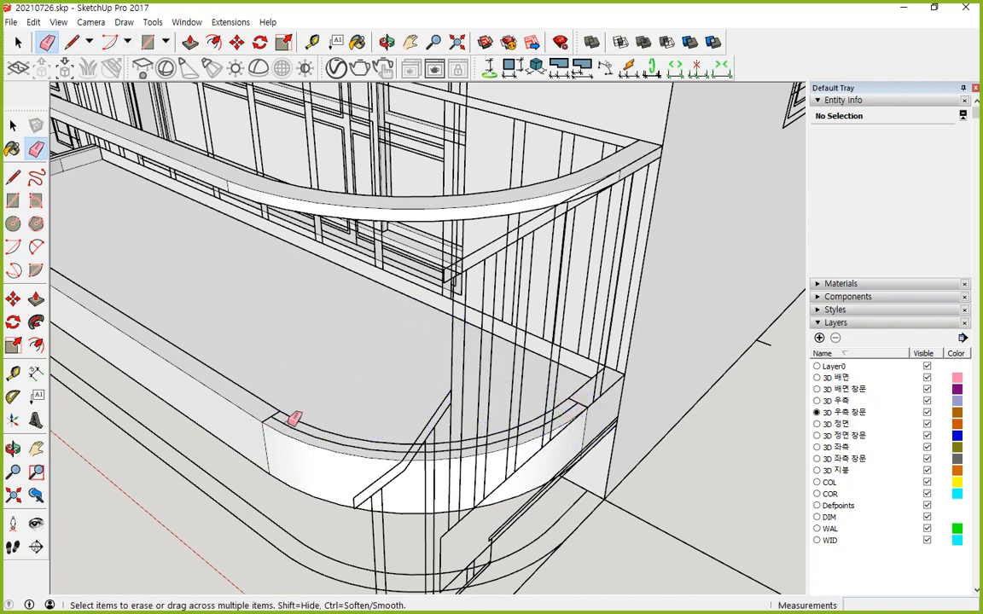
{"action": "scroll", "coordinate": [275, 403], "scroll_direction": "up", "scroll_amount": 3}
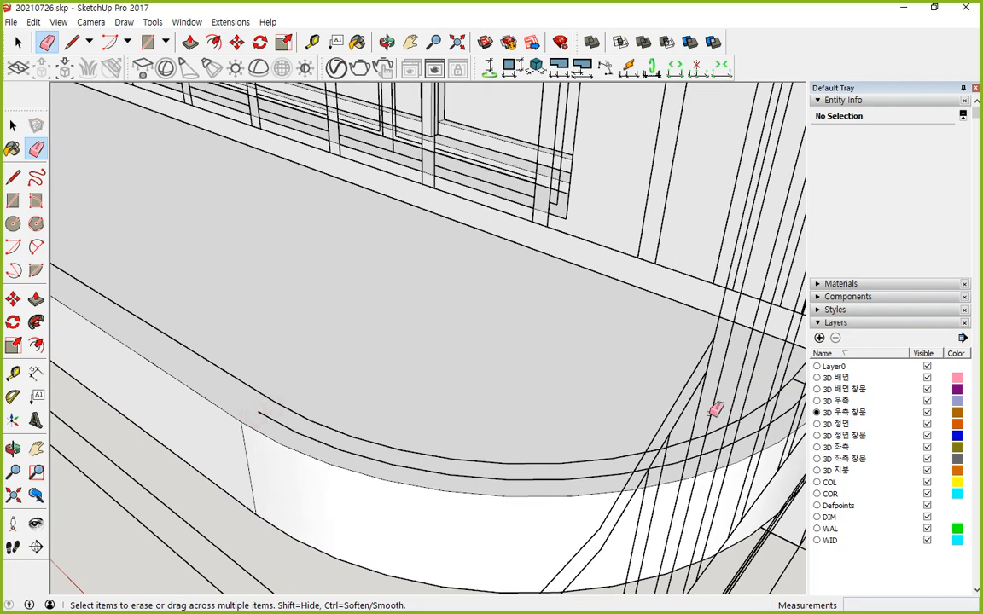
{"action": "mouse_move", "coordinate": [783, 398]}
{"action": "middle_mouse_down"}
{"action": "mouse_move", "coordinate": [423, 416]}
{"action": "mouse_move", "coordinate": [482, 432]}
{"action": "middle_mouse_up"}
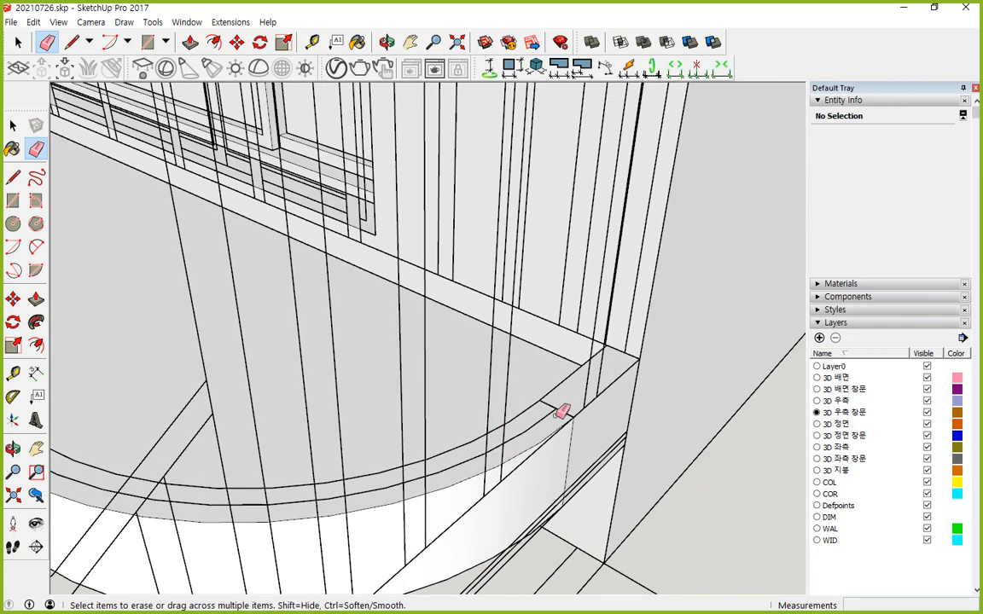
{"action": "scroll", "coordinate": [558, 404], "scroll_direction": "up", "scroll_amount": 2}
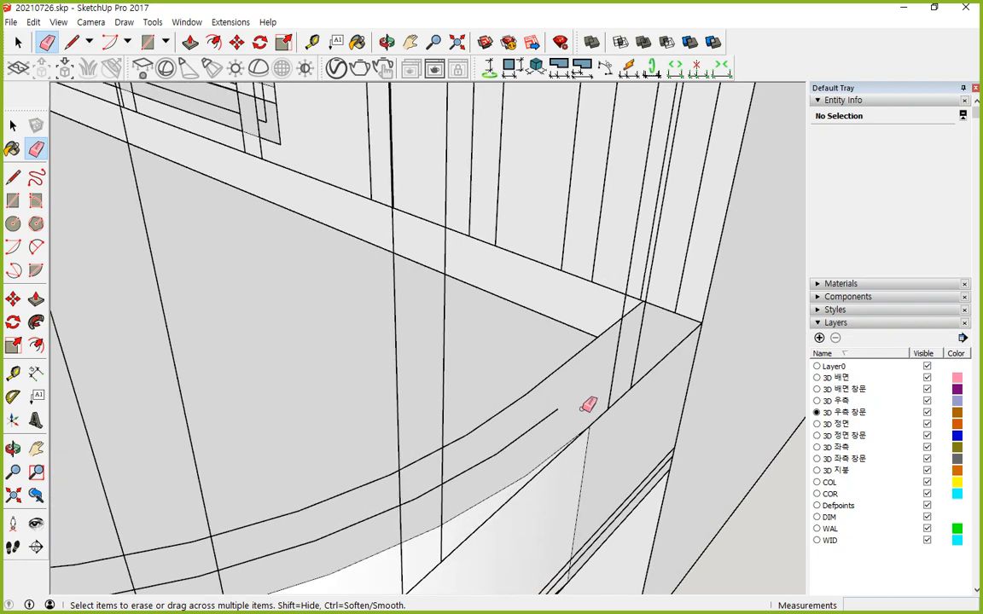
- Draw a straight line from the new arc's side end along the top of the rim to the house wall
{"action": "key", "text": "l"}
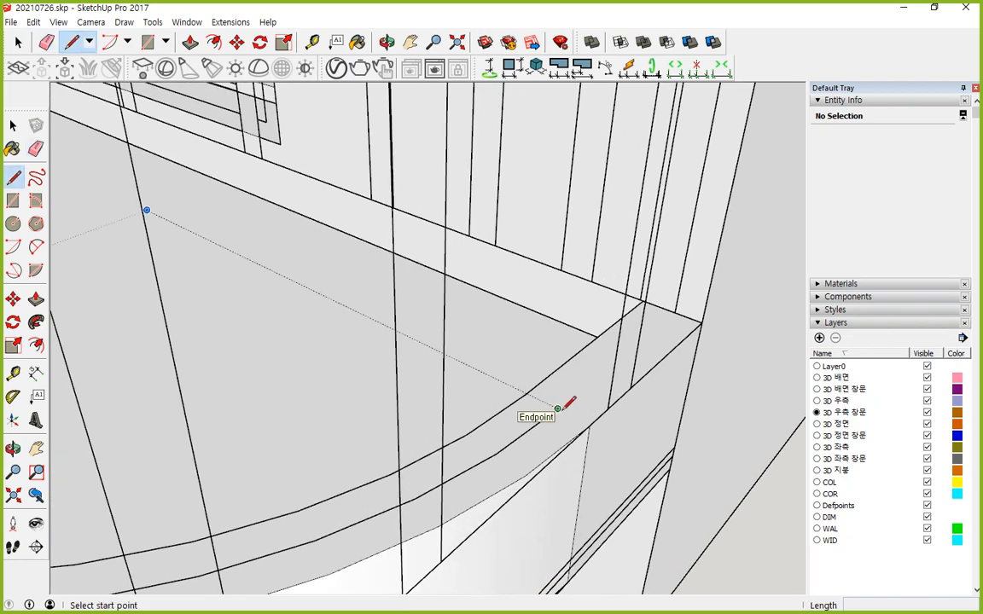
{"action": "left_click", "coordinate": [558, 408]}
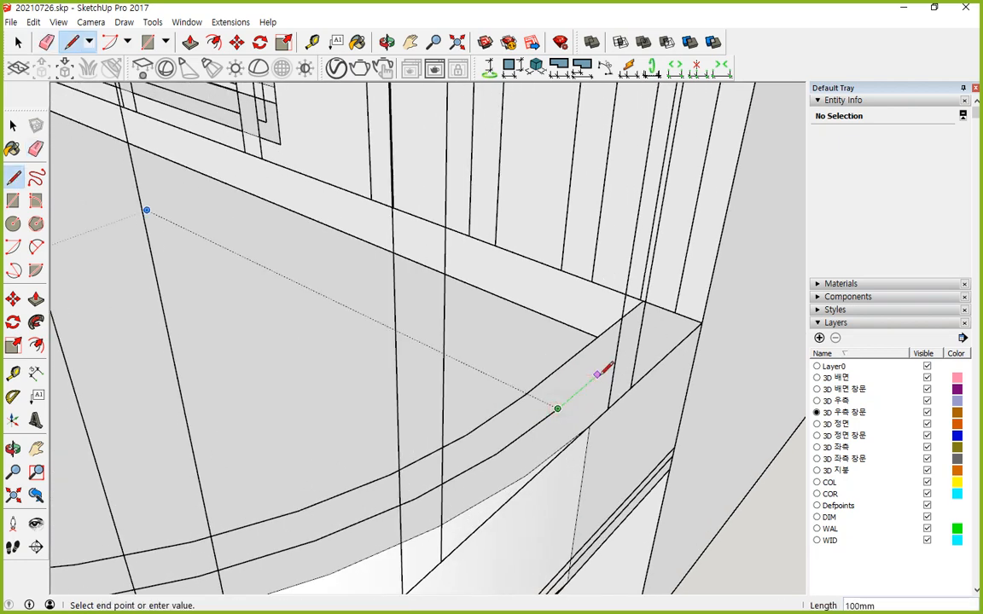
{"action": "left_click", "coordinate": [691, 319]}
{"action": "scroll", "coordinate": [294, 413], "scroll_direction": "down", "scroll_amount": 3}
{"action": "scroll", "coordinate": [160, 388], "scroll_direction": "down", "scroll_amount": 1}
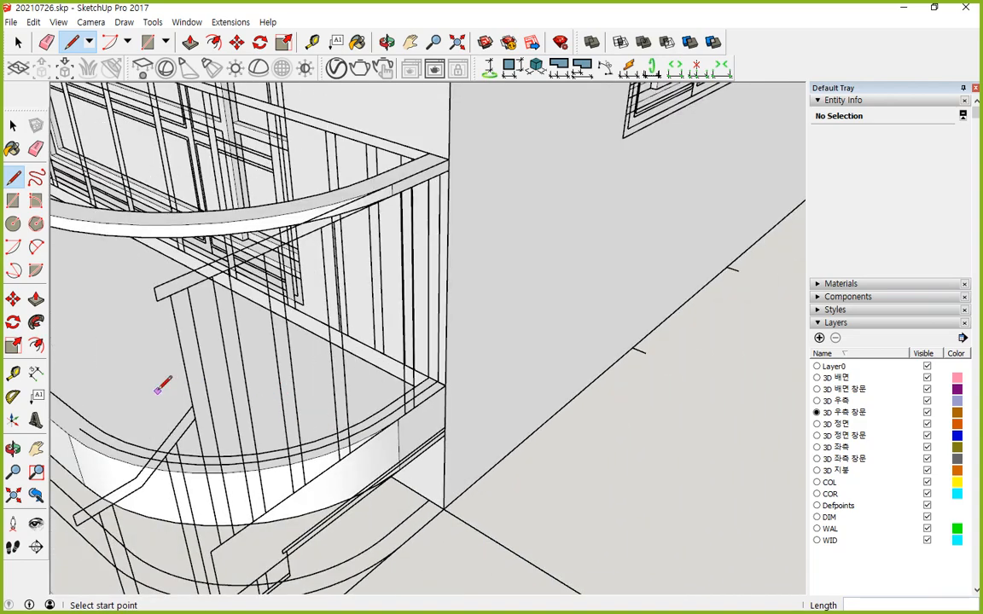
- Join the front ends of the two rim arcs with a straight line along the balcony's front rim
{"action": "middle_click_drag", "start_coordinate": [161, 388], "coordinate": [401, 432]}
{"action": "key", "text": "l"}
{"action": "left_click", "coordinate": [348, 470]}
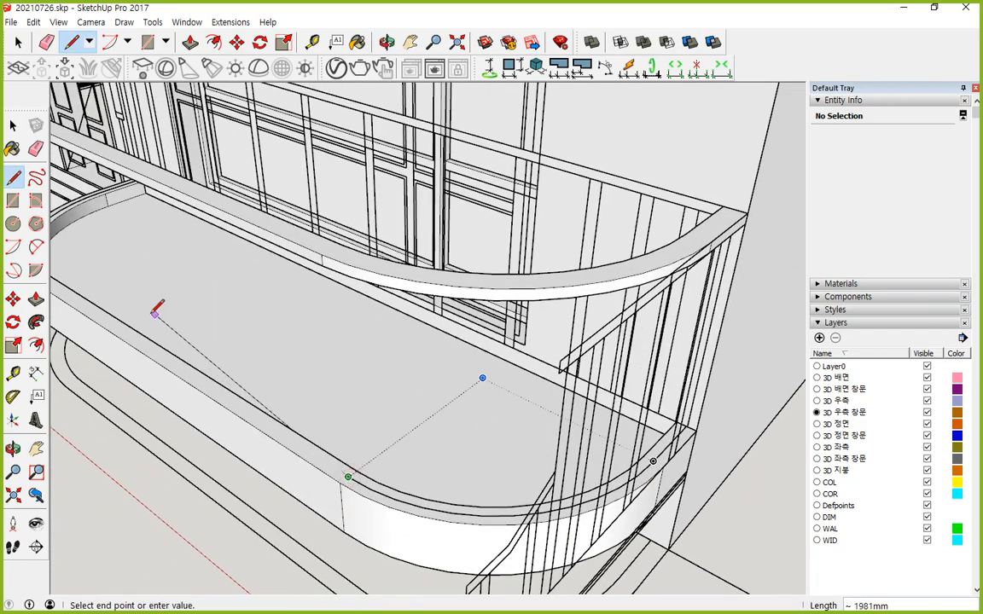
{"action": "scroll", "coordinate": [167, 305], "scroll_direction": "down", "scroll_amount": 2}
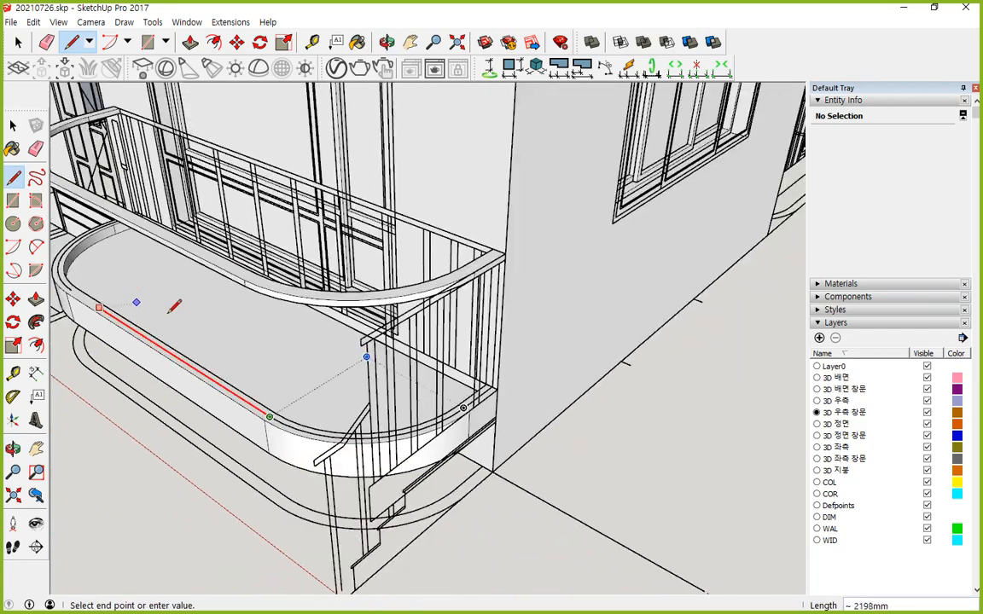
{"action": "left_click", "coordinate": [71, 290]}
- Weld the rim's connected arcs and straight lines into one continuous path curve
{"action": "key", "text": "space"}
{"action": "left_click", "coordinate": [220, 387]}
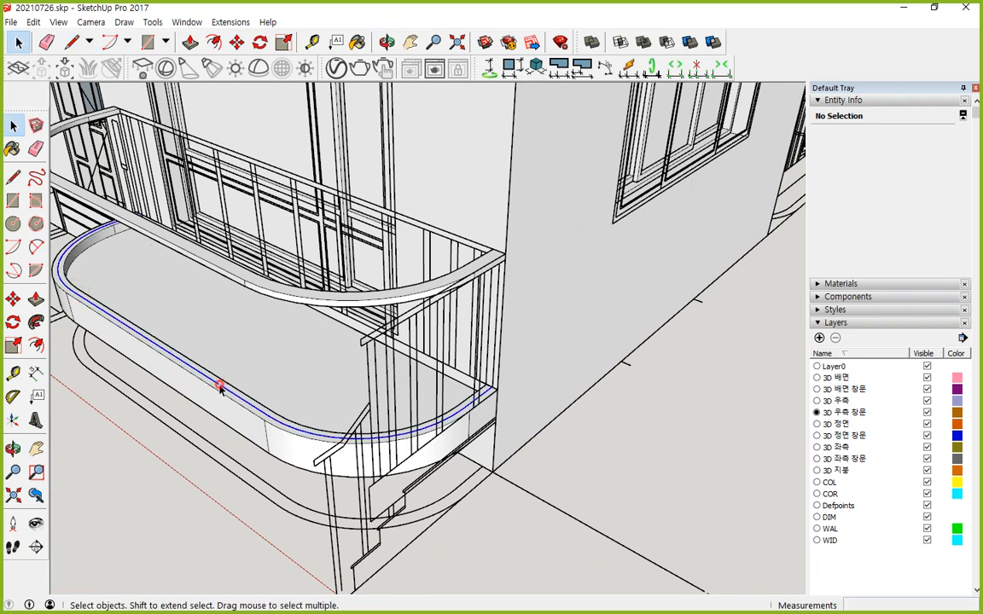
{"action": "left_click", "coordinate": [152, 22]}
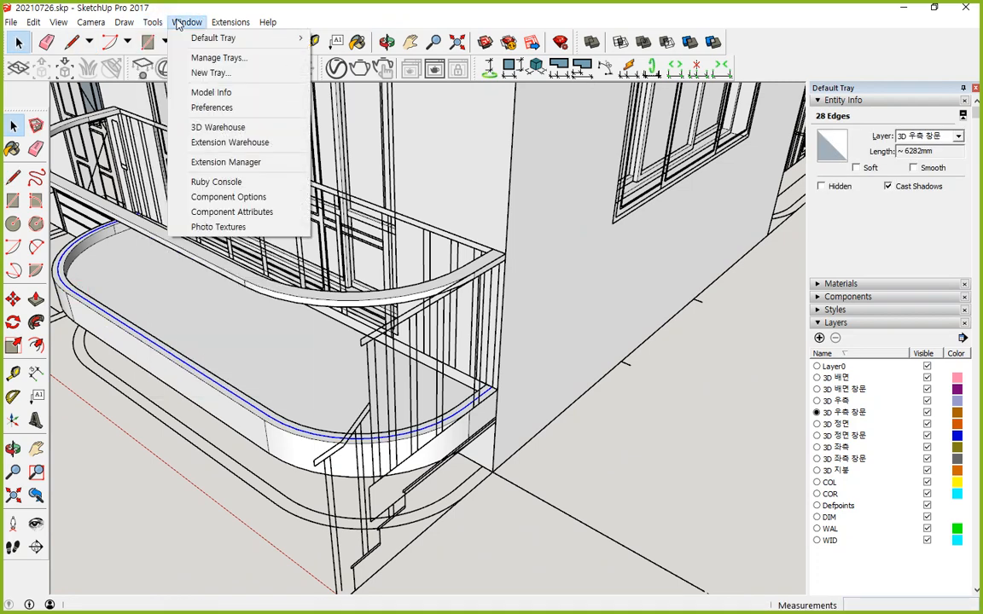
{"action": "mouse_move", "coordinate": [230, 22]}
{"action": "left_click", "coordinate": [228, 54]}
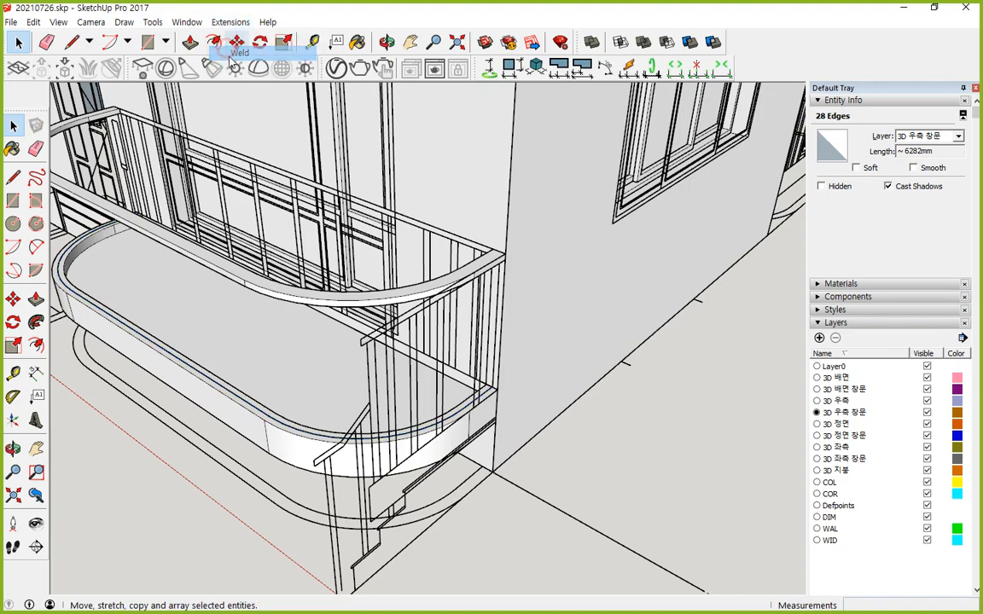
- Copy the round baluster along the welded rim curve with PathCopy
{"action": "middle_click_drag", "start_coordinate": [200, 317], "coordinate": [515, 386], "text": "shift"}
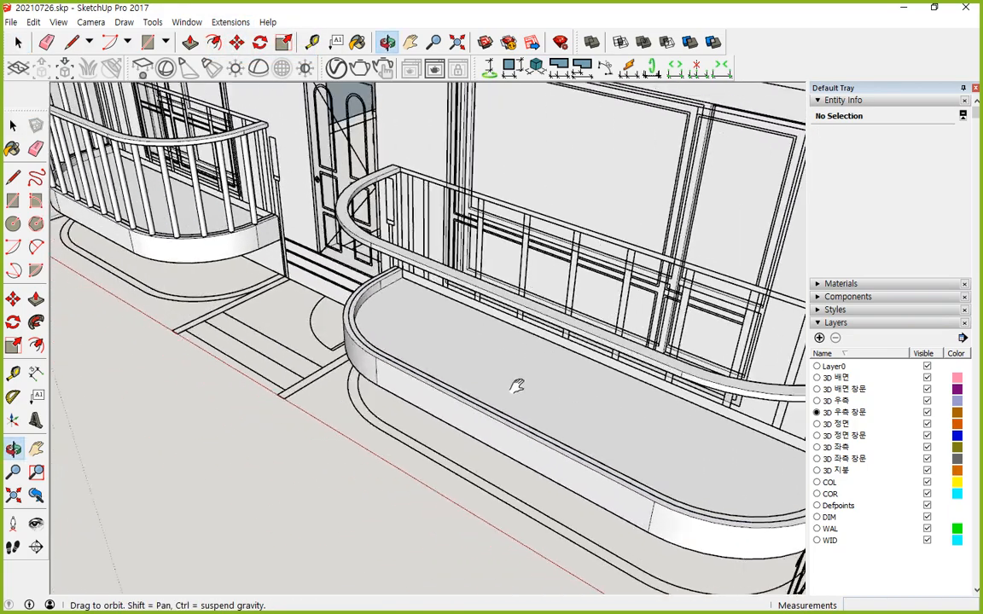
{"action": "scroll", "coordinate": [489, 375], "scroll_direction": "down", "scroll_amount": 5}
{"action": "scroll", "coordinate": [444, 365], "scroll_direction": "up", "scroll_amount": 5}
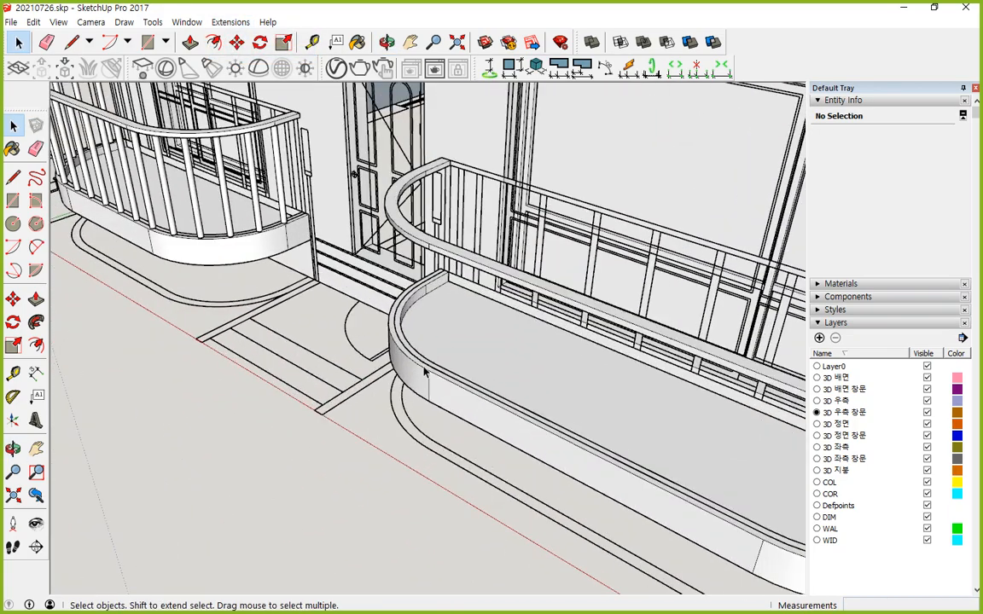
{"action": "left_click", "coordinate": [427, 365]}
{"action": "left_click", "coordinate": [230, 23]}
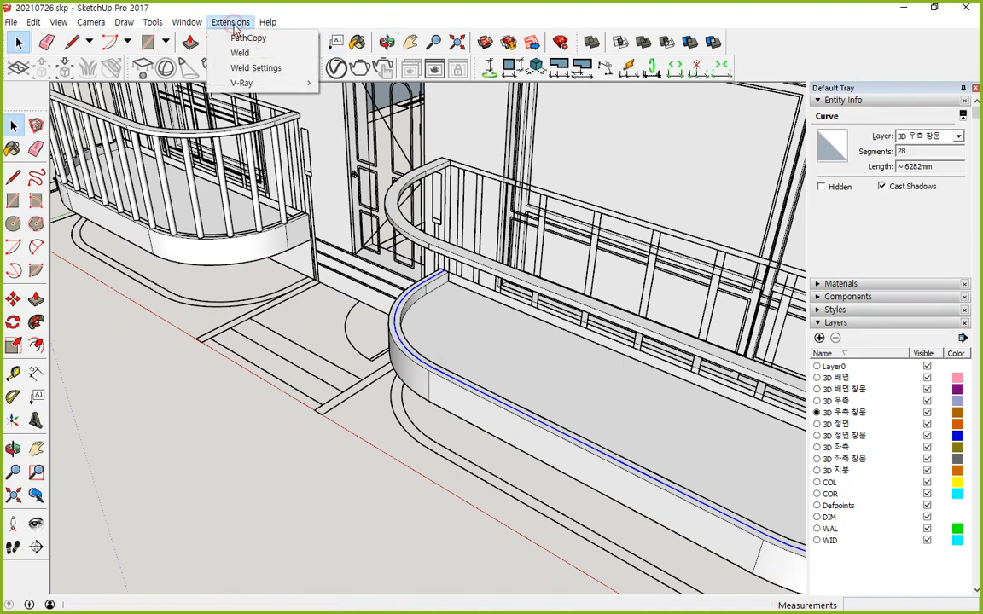
{"action": "left_click", "coordinate": [248, 38]}
{"action": "scroll", "coordinate": [191, 443], "scroll_direction": "down", "scroll_amount": 4}
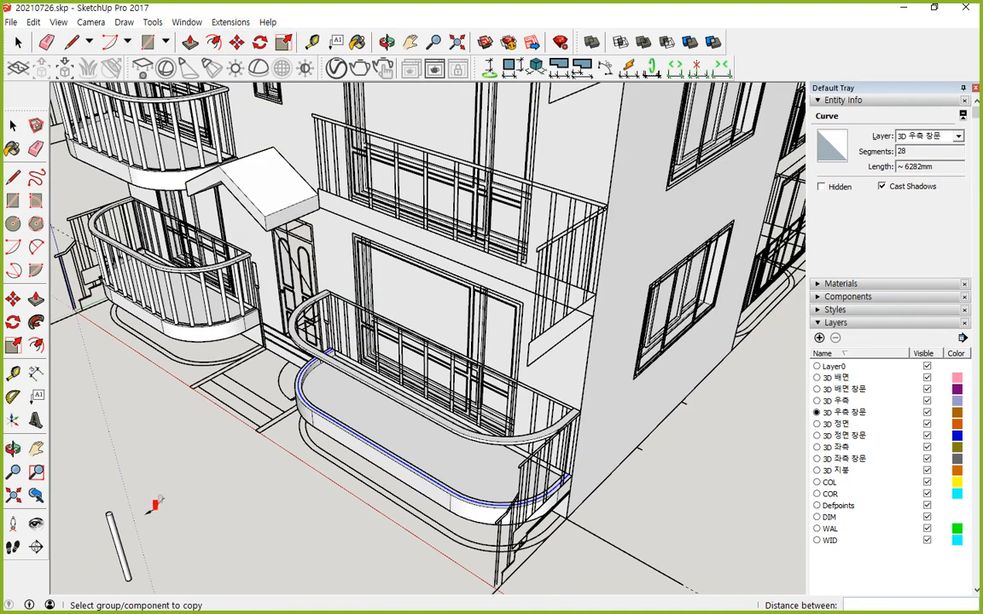
{"action": "key", "text": "Escape"}
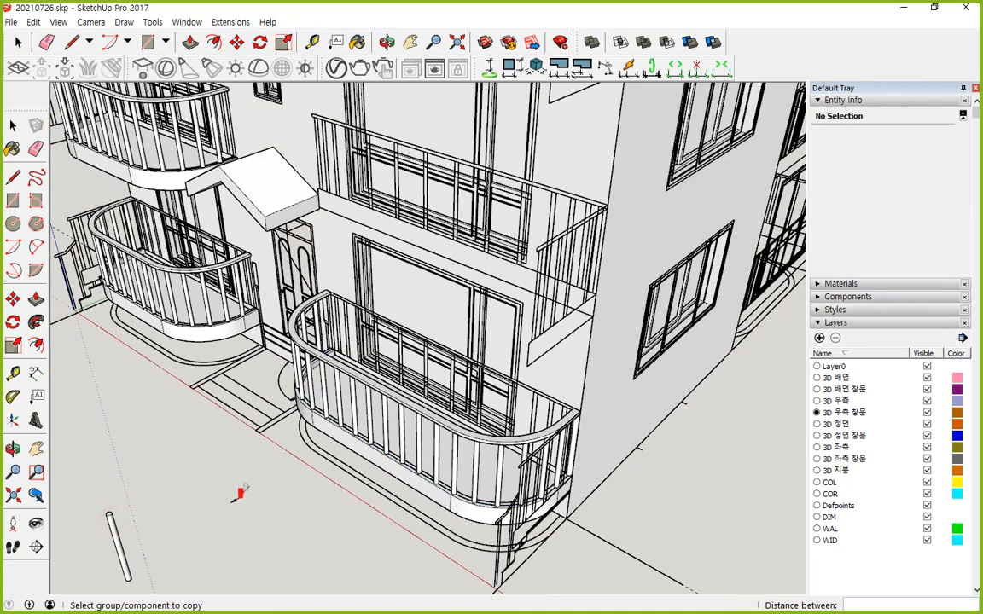
- Delete the baluster that meets the house wall at the outer side end of the railing
{"action": "middle_click_drag", "start_coordinate": [260, 444], "coordinate": [196, 450]}
{"action": "middle_click_drag", "start_coordinate": [334, 440], "coordinate": [290, 418]}
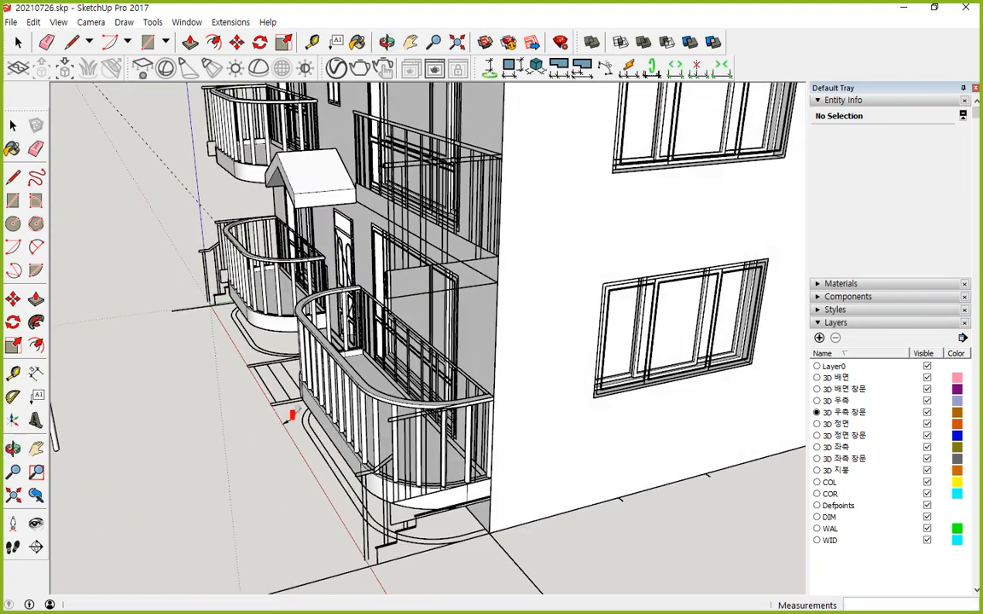
{"action": "key", "text": "space"}
{"action": "scroll", "coordinate": [501, 445], "scroll_direction": "up", "scroll_amount": 4}
{"action": "left_click", "coordinate": [483, 465]}
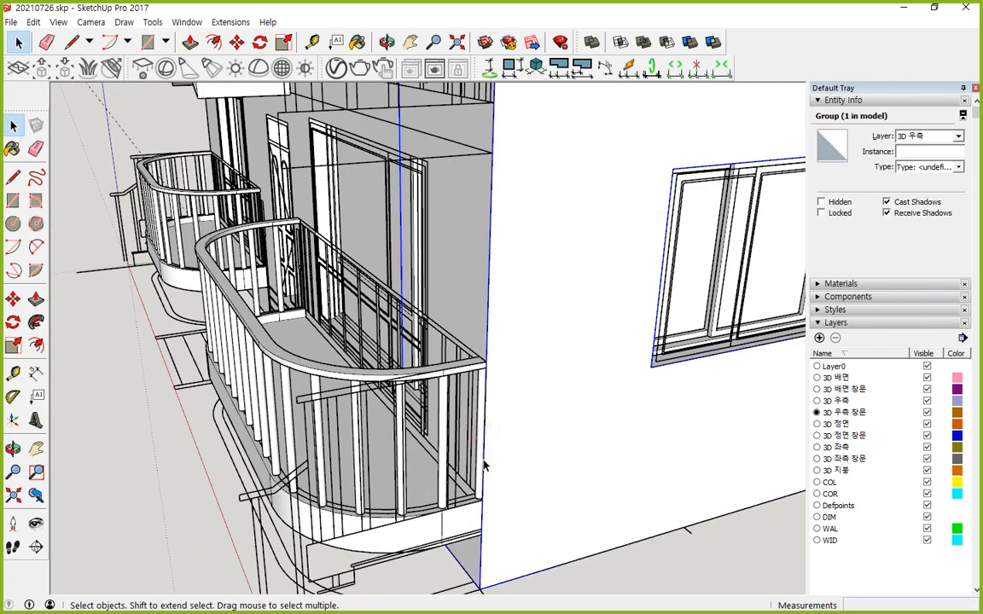
{"action": "left_click", "coordinate": [479, 463]}
{"action": "left_click", "coordinate": [462, 542]}
- Select the complete ground-floor balcony with its base, handrail and balusters and make it a component, replacing the selection
{"action": "middle_click_drag", "start_coordinate": [244, 450], "coordinate": [580, 429]}
{"action": "scroll", "coordinate": [76, 315], "scroll_direction": "down", "scroll_amount": 5}
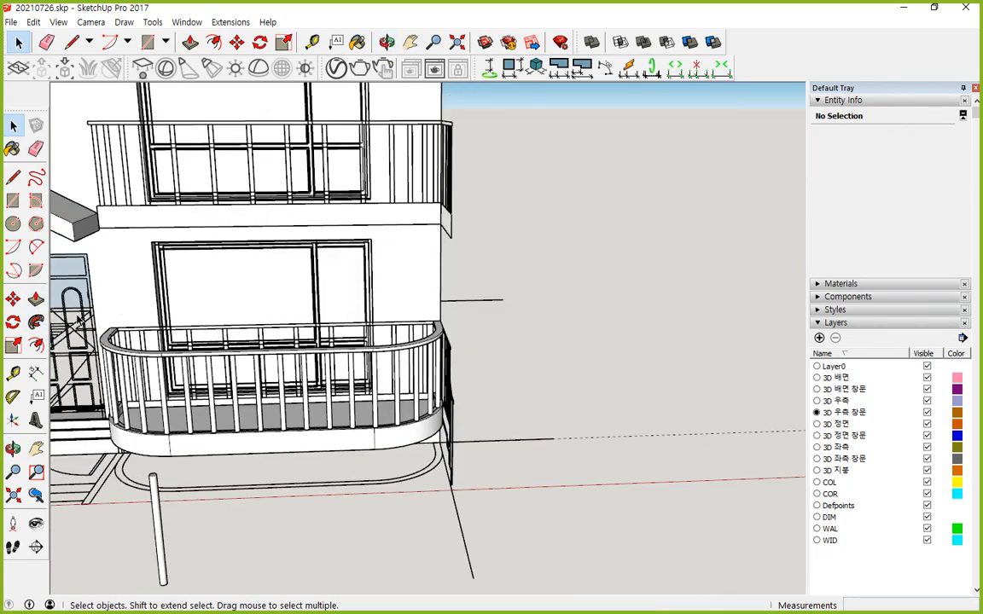
{"action": "left_click_drag", "start_coordinate": [68, 281], "coordinate": [466, 450]}
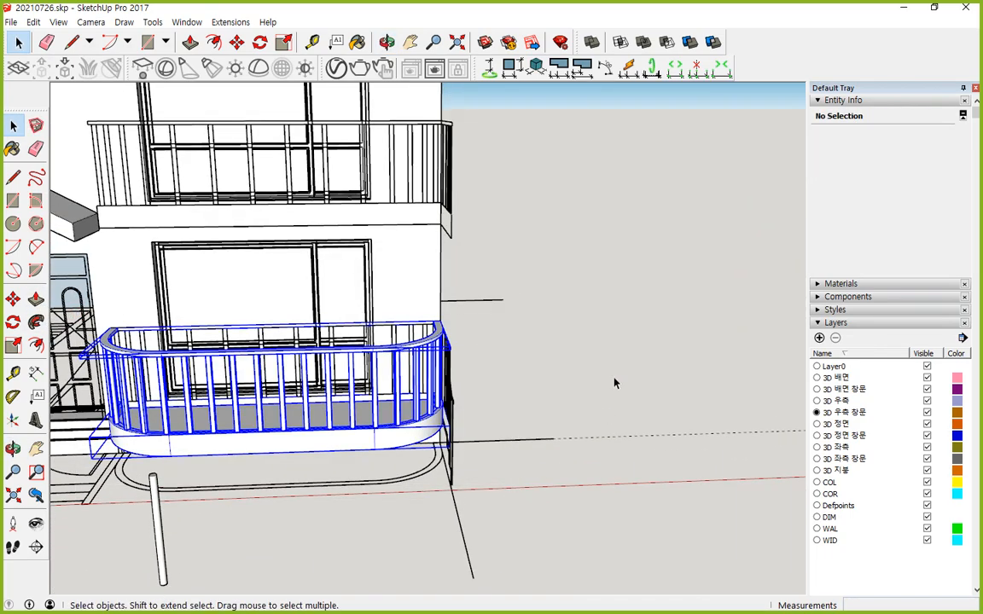
{"action": "middle_click_drag", "start_coordinate": [552, 339], "coordinate": [344, 415]}
{"action": "scroll", "coordinate": [549, 352], "scroll_direction": "down", "scroll_amount": 4}
{"action": "middle_click_drag", "start_coordinate": [549, 353], "coordinate": [554, 406]}
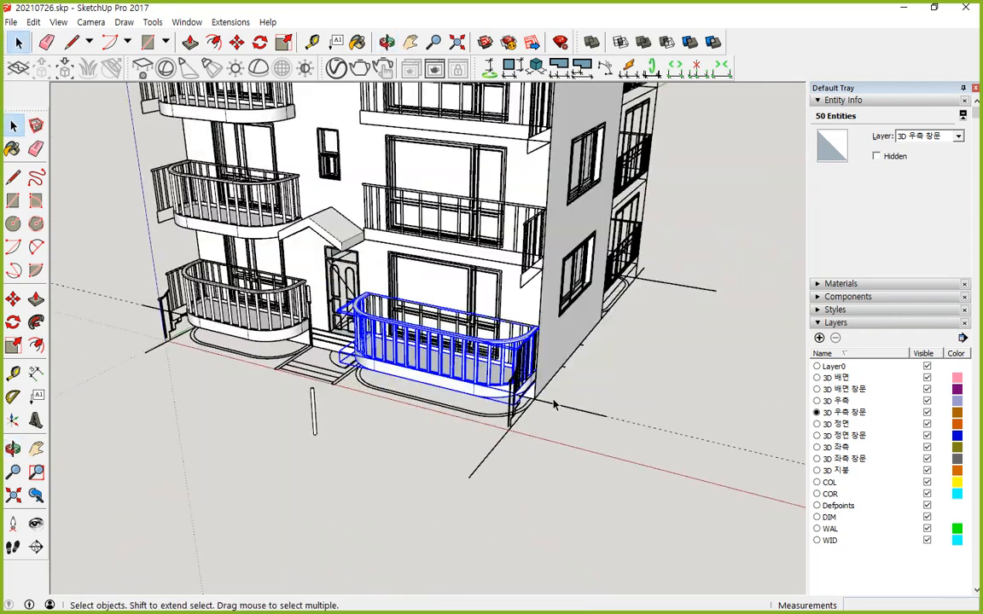
{"action": "scroll", "coordinate": [431, 391], "scroll_direction": "up", "scroll_amount": 2}
{"action": "right_click", "coordinate": [437, 380]}
{"action": "key", "text": "m"}
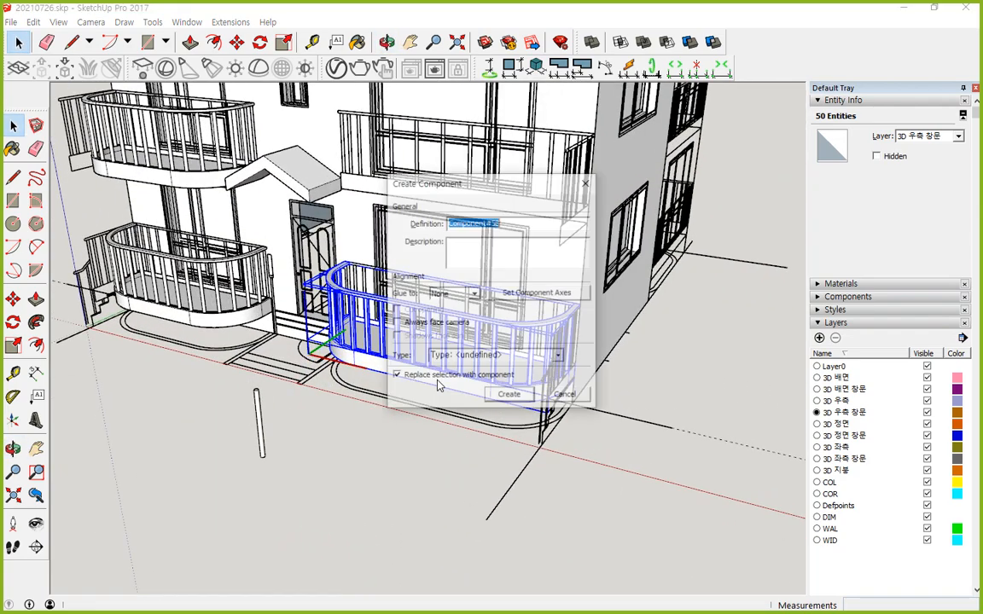
{"action": "left_click", "coordinate": [509, 394]}
- Copy the balcony component 2800 mm straight up from its rim corner at the wall to the balcony position one floor above
{"action": "scroll", "coordinate": [576, 358], "scroll_direction": "up", "scroll_amount": 2}
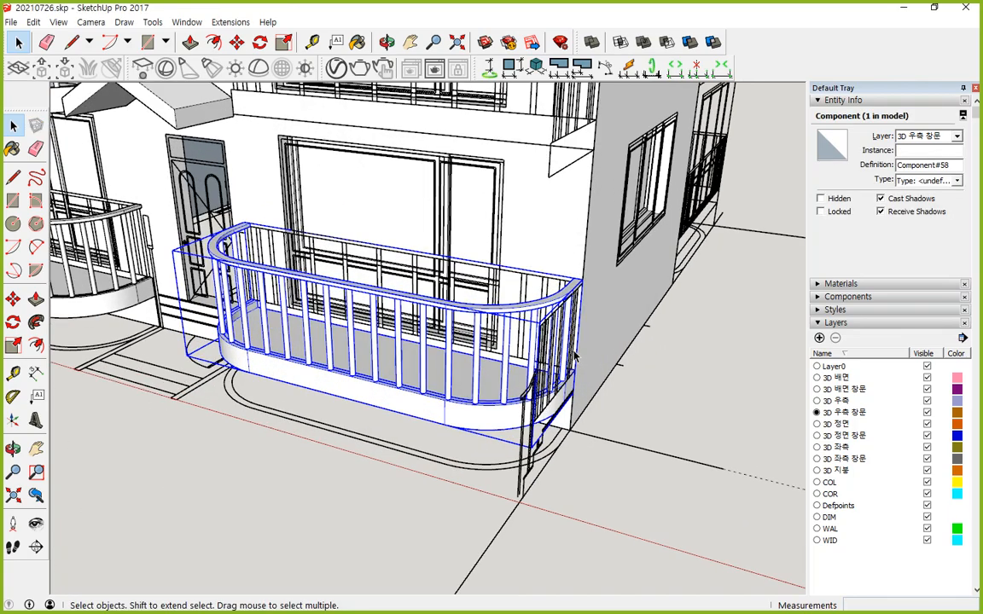
{"action": "scroll", "coordinate": [573, 365], "scroll_direction": "up", "scroll_amount": 5}
{"action": "middle_click_drag", "start_coordinate": [579, 380], "coordinate": [486, 389]}
{"action": "key", "text": "m"}
{"action": "left_click", "coordinate": [545, 387]}
{"action": "key", "text": "ctrl"}
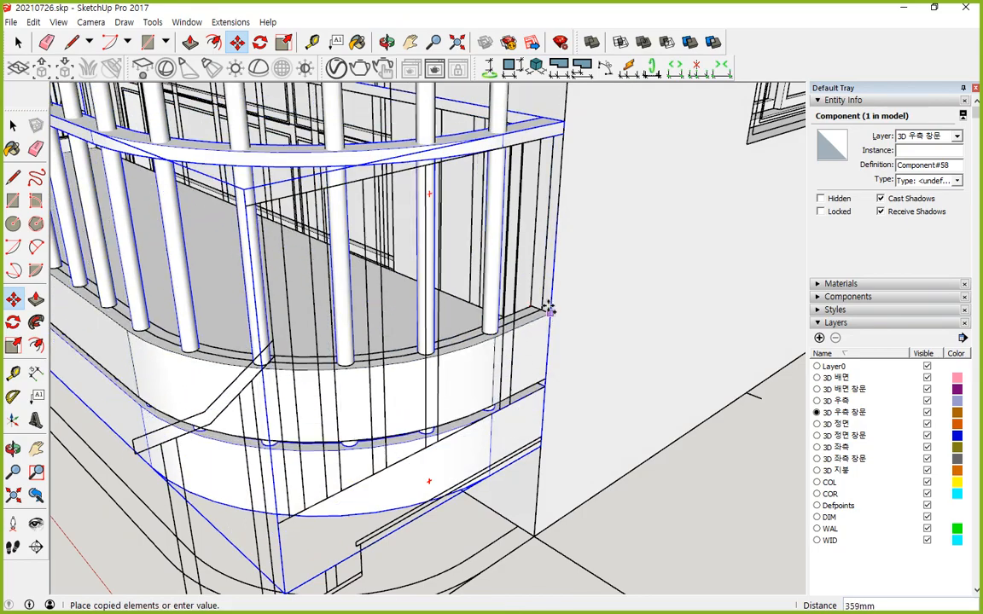
{"action": "scroll", "coordinate": [548, 307], "scroll_direction": "down", "scroll_amount": 4}
{"action": "scroll", "coordinate": [549, 282], "scroll_direction": "down", "scroll_amount": 2}
{"action": "middle_click_drag", "start_coordinate": [559, 212], "coordinate": [526, 511], "text": "shift"}
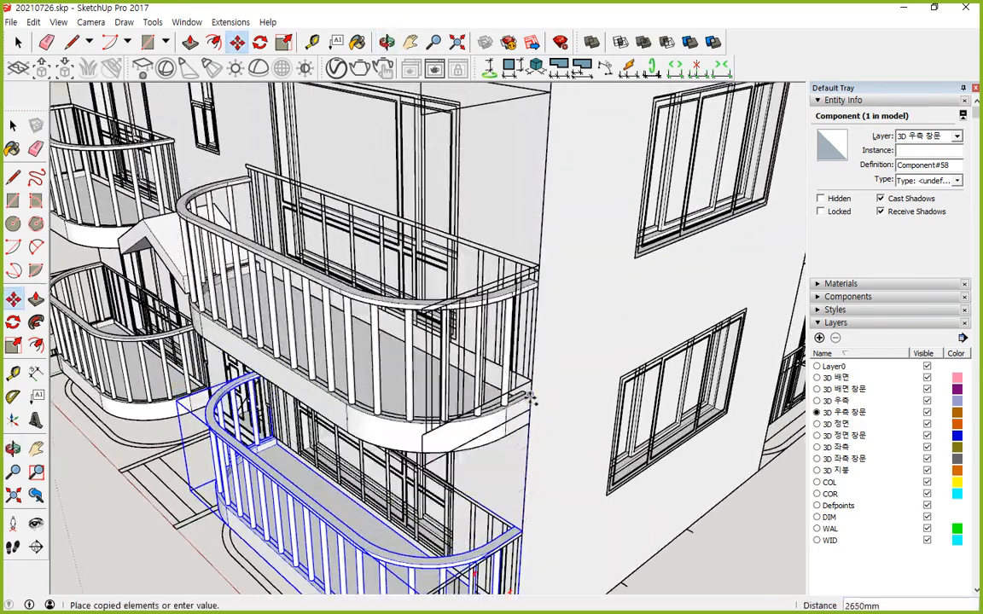
{"action": "scroll", "coordinate": [533, 393], "scroll_direction": "up", "scroll_amount": 3}
{"action": "left_click", "coordinate": [535, 373]}
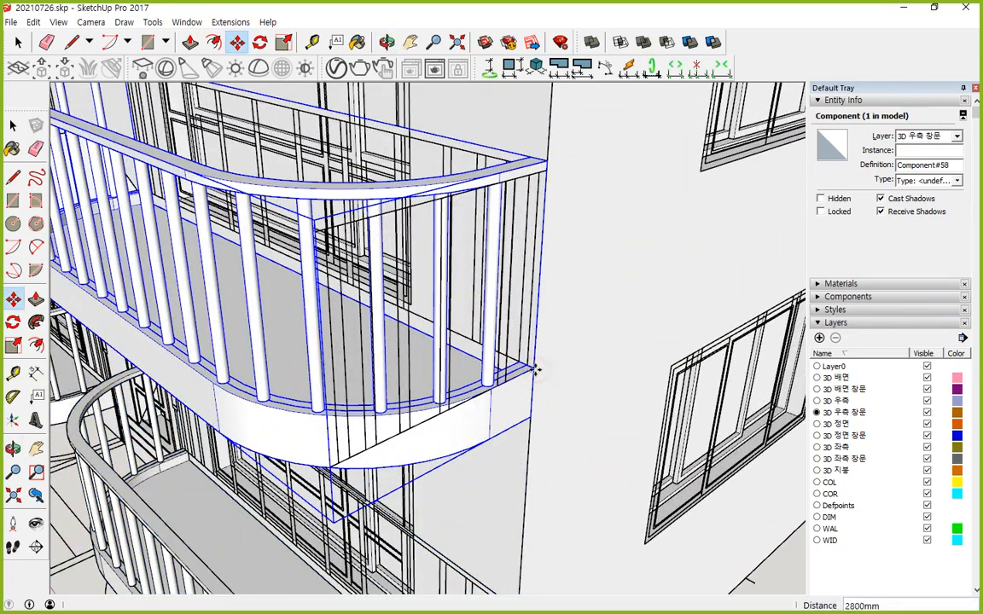
- Draw a 1200 by 3900 mm rectangle over the ground plan of the next curved balcony, from its outer corner to the house wall
{"action": "scroll", "coordinate": [537, 376], "scroll_direction": "down", "scroll_amount": 6}
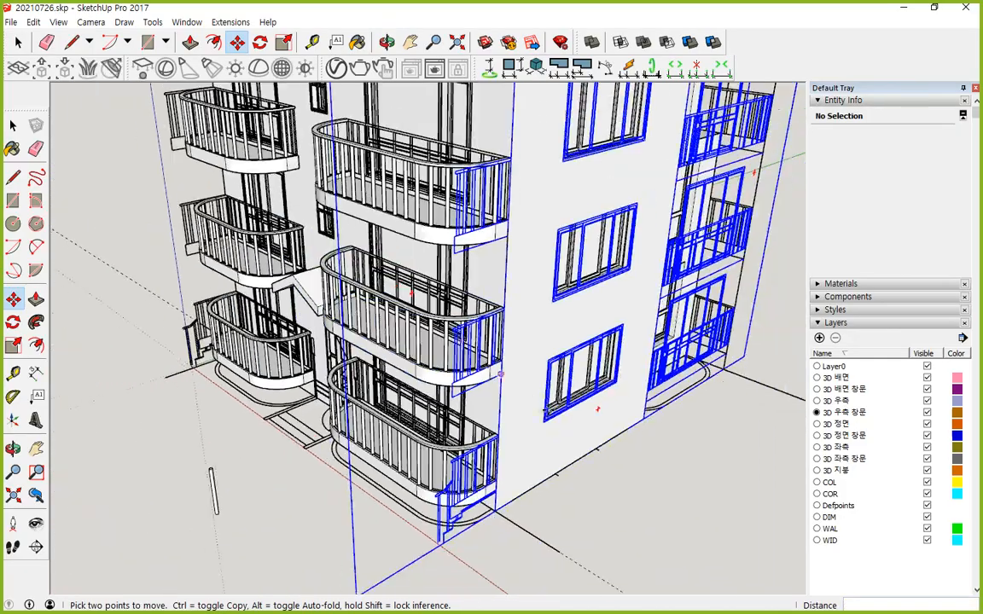
{"action": "key", "text": "space"}
{"action": "middle_click_drag", "start_coordinate": [625, 468], "coordinate": [192, 418]}
{"action": "scroll", "coordinate": [460, 450], "scroll_direction": "up", "scroll_amount": 4}
{"action": "middle_click_drag", "start_coordinate": [483, 461], "coordinate": [436, 334], "text": "shift"}
{"action": "scroll", "coordinate": [433, 415], "scroll_direction": "up", "scroll_amount": 5}
{"action": "middle_click_drag", "start_coordinate": [433, 415], "coordinate": [468, 432]}
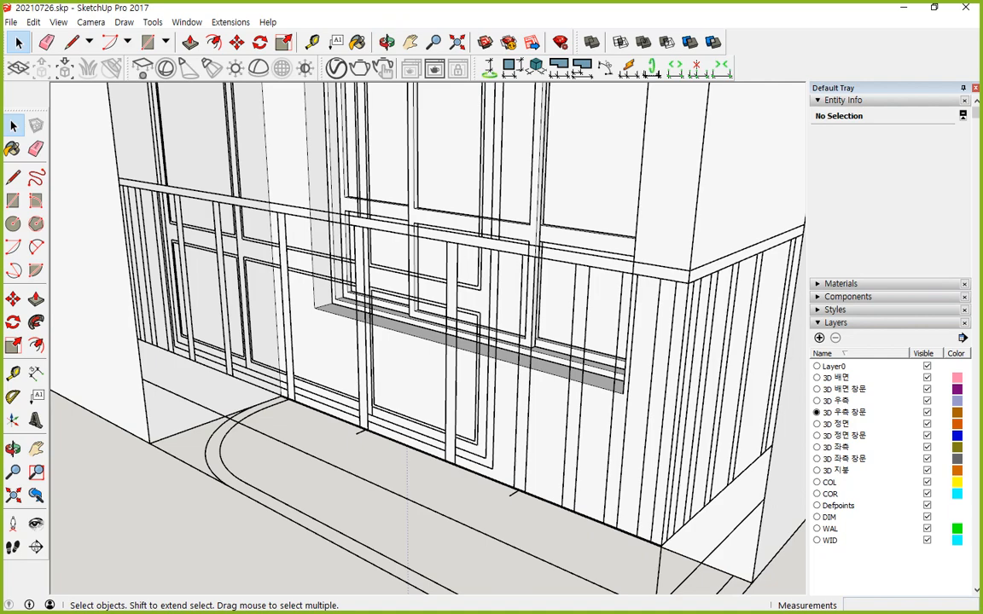
{"action": "middle_click_drag", "start_coordinate": [355, 367], "coordinate": [373, 442]}
{"action": "scroll", "coordinate": [335, 409], "scroll_direction": "up", "scroll_amount": 2}
{"action": "scroll", "coordinate": [372, 443], "scroll_direction": "down", "scroll_amount": 4}
{"action": "scroll", "coordinate": [554, 498], "scroll_direction": "up", "scroll_amount": 2}
{"action": "key", "text": "r"}
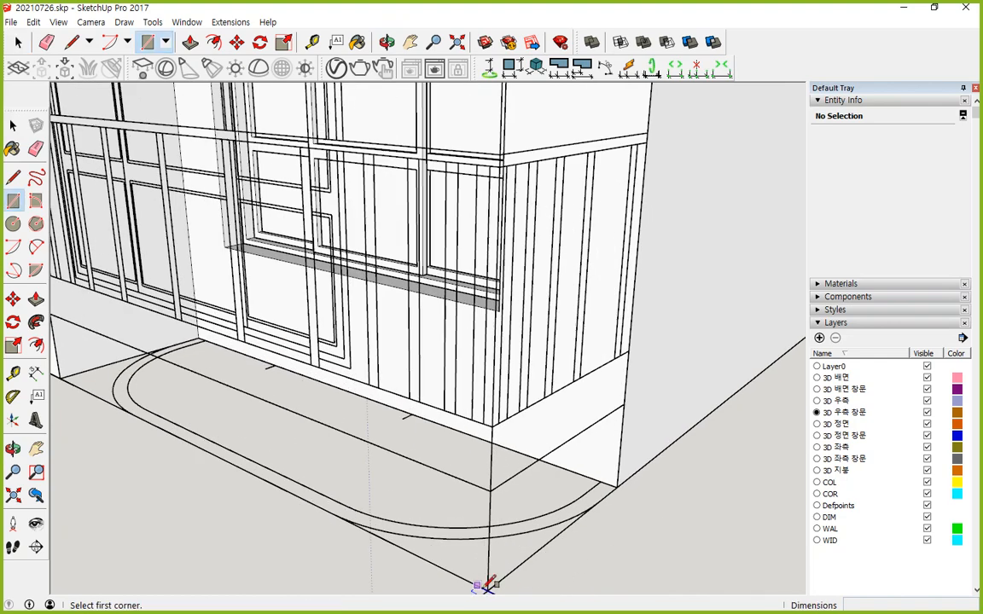
{"action": "left_click", "coordinate": [488, 589]}
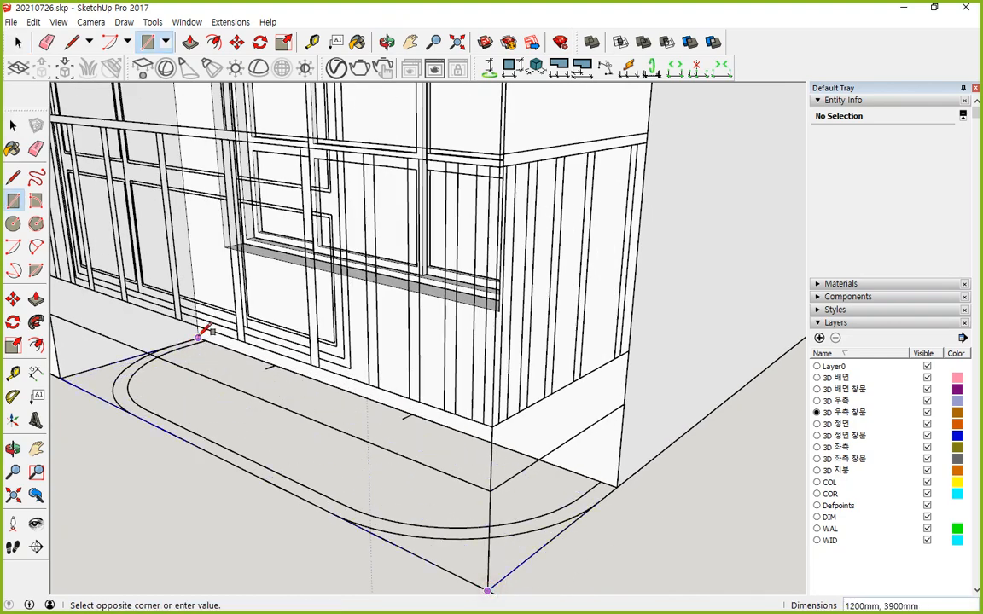
{"action": "left_click", "coordinate": [198, 338]}
- Draw an arc across the rectangle's corner beside the projecting wall, following the outer balcony curve of the plan
{"action": "middle_click_drag", "start_coordinate": [193, 413], "coordinate": [261, 471]}
{"action": "middle_click_drag", "start_coordinate": [122, 425], "coordinate": [242, 390]}
{"action": "scroll", "coordinate": [236, 390], "scroll_direction": "up", "scroll_amount": 3}
{"action": "scroll", "coordinate": [241, 390], "scroll_direction": "up", "scroll_amount": 2}
{"action": "key", "text": "a"}
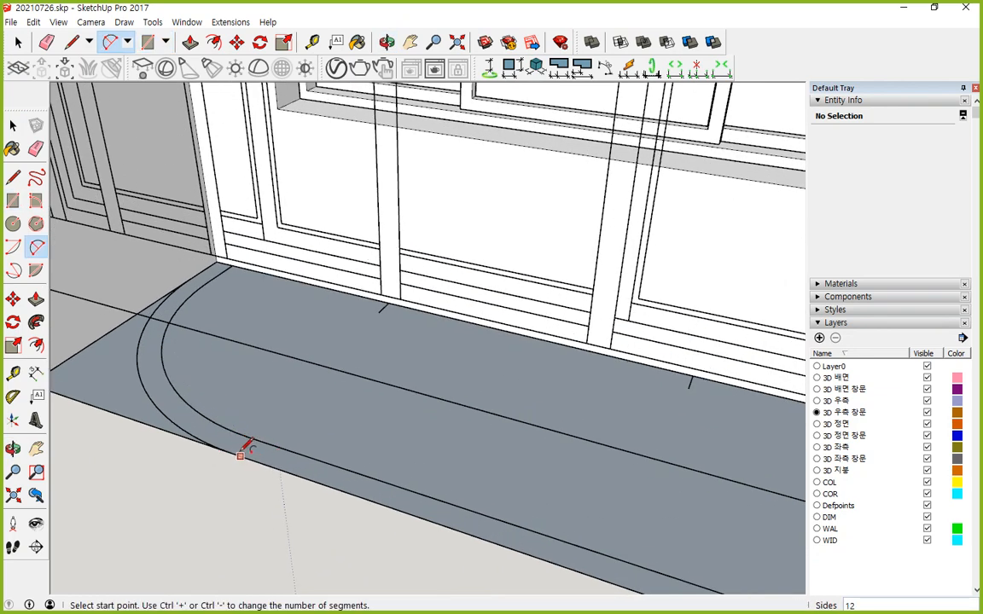
{"action": "left_click", "coordinate": [232, 452]}
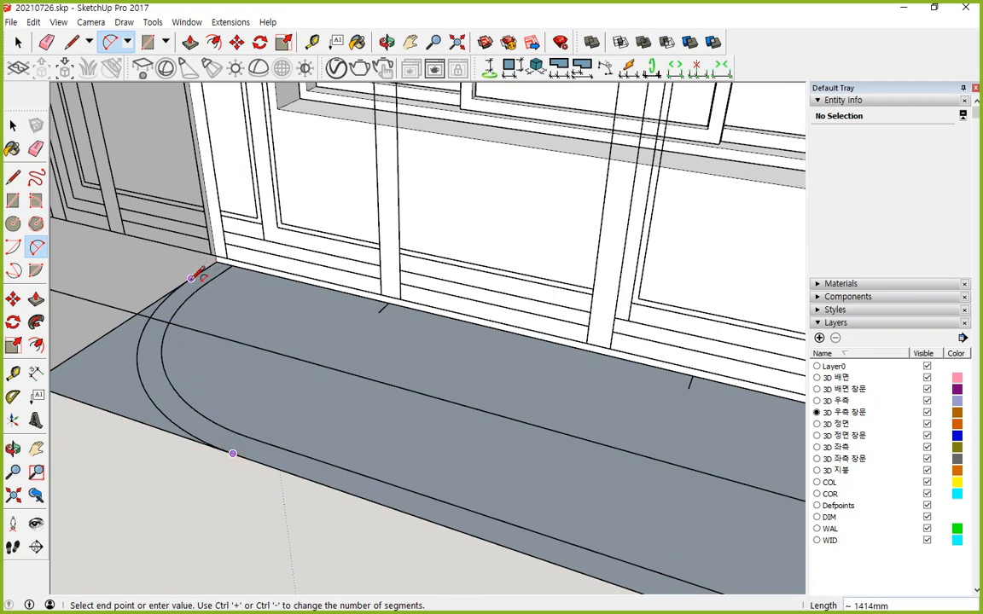
{"action": "key", "text": "Escape"}
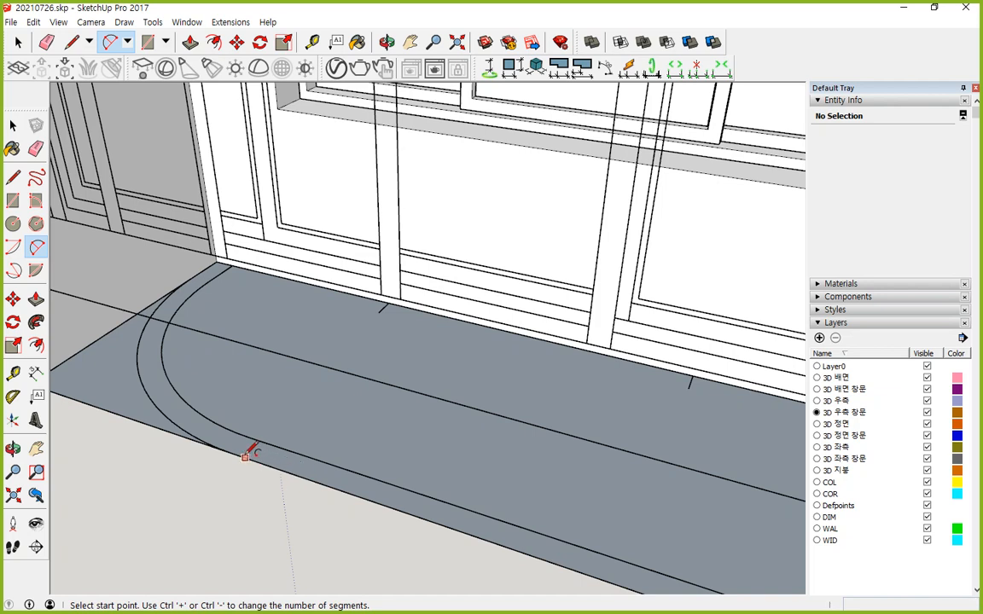
{"action": "left_click", "coordinate": [232, 453]}
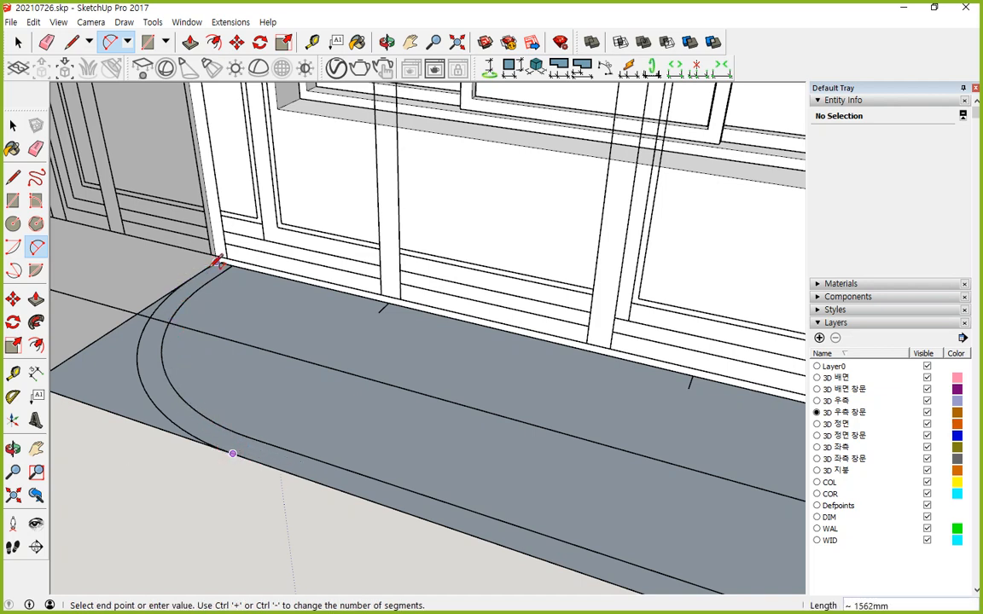
{"action": "scroll", "coordinate": [206, 269], "scroll_direction": "up", "scroll_amount": 4}
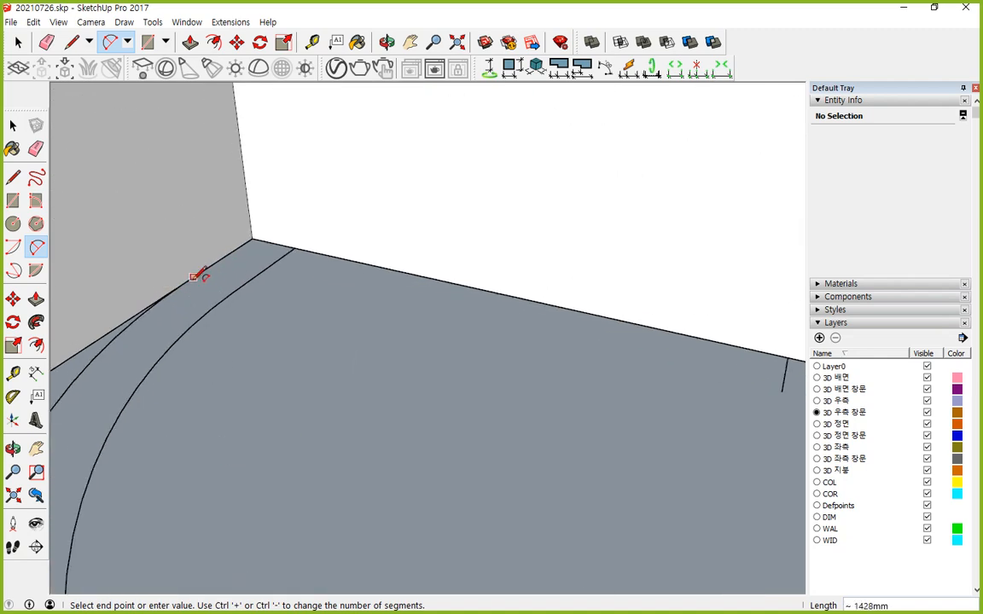
{"action": "left_click", "coordinate": [192, 280]}
{"action": "middle_click_drag", "start_coordinate": [143, 361], "coordinate": [160, 446]}
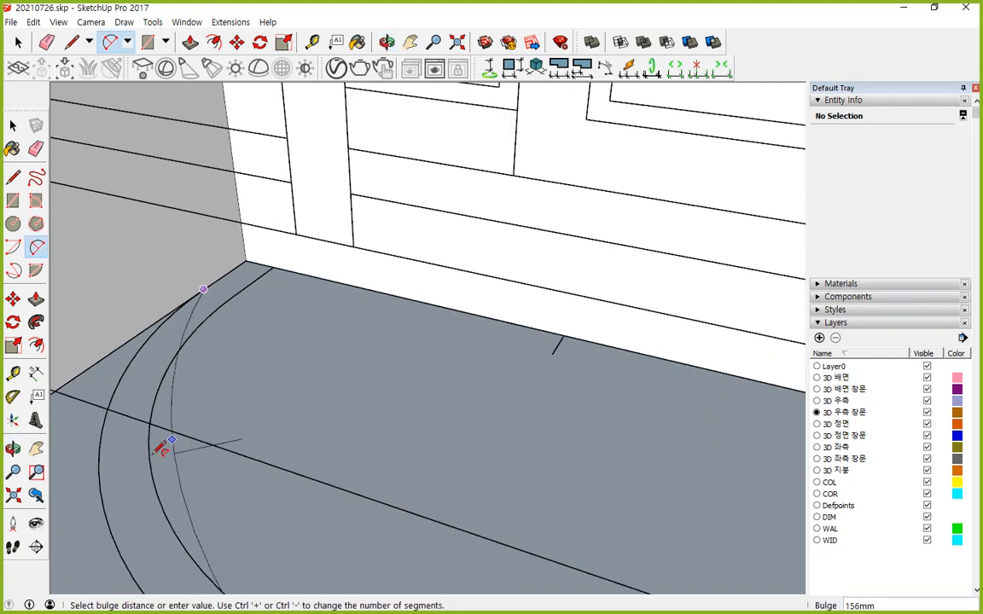
{"action": "left_click", "coordinate": [98, 468]}
{"action": "scroll", "coordinate": [205, 457], "scroll_direction": "down", "scroll_amount": 3}
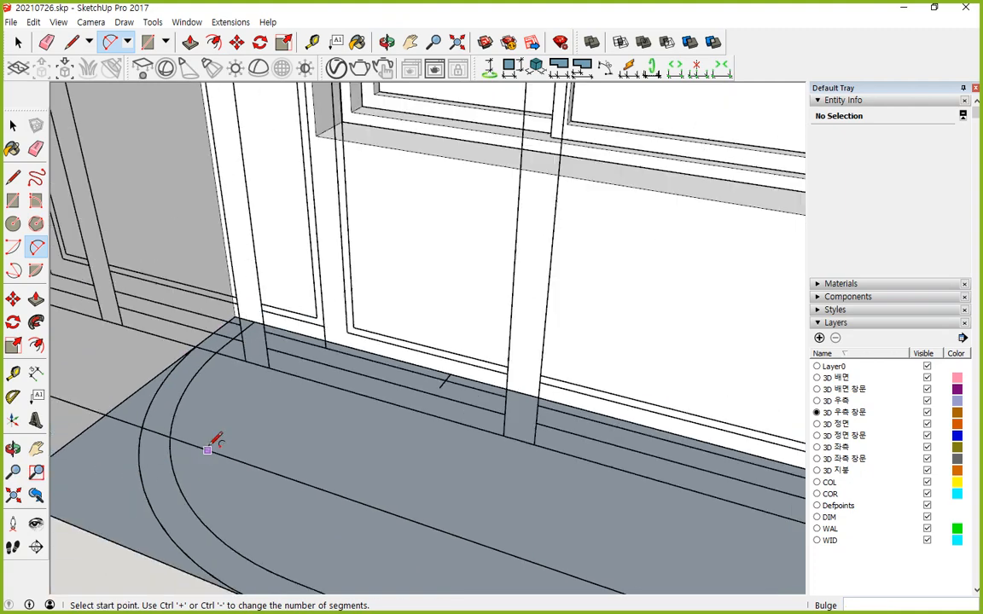
{"action": "scroll", "coordinate": [211, 445], "scroll_direction": "up", "scroll_amount": 3}
{"action": "scroll", "coordinate": [210, 445], "scroll_direction": "up", "scroll_amount": 3}
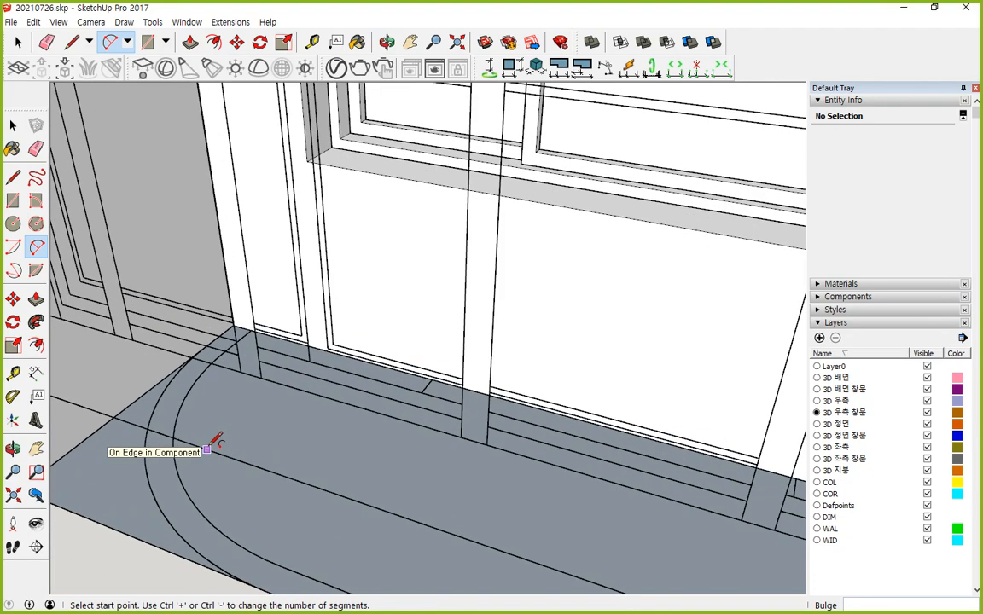
{"action": "scroll", "coordinate": [212, 443], "scroll_direction": "down", "scroll_amount": 4}
{"action": "key", "text": "e"}
{"action": "left_click", "coordinate": [134, 505]}
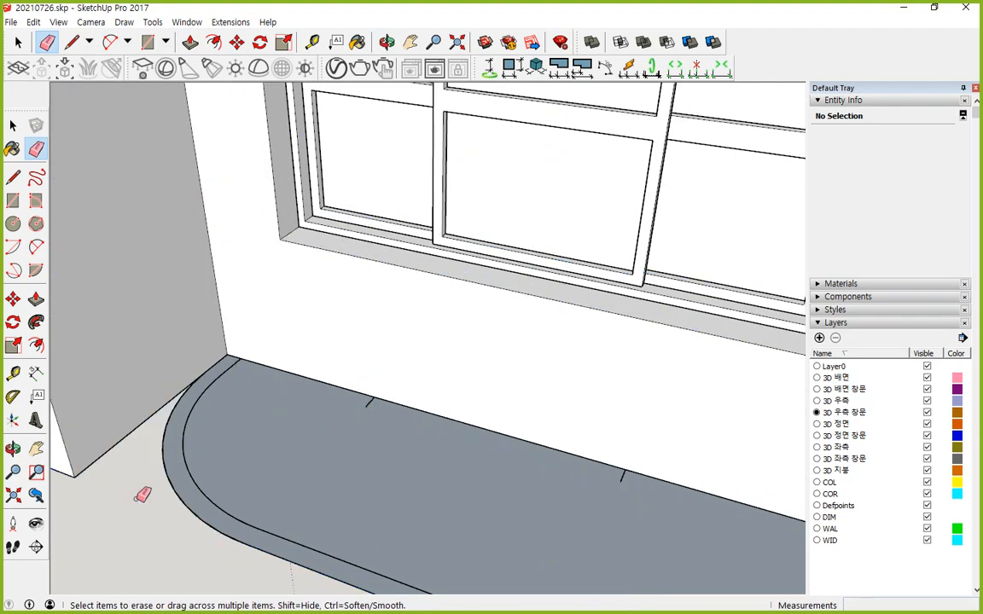
{"action": "key", "text": "ctrl+z"}
- Delete the leftover corner face outside the arc beside the projecting wall
{"action": "key", "text": "space"}
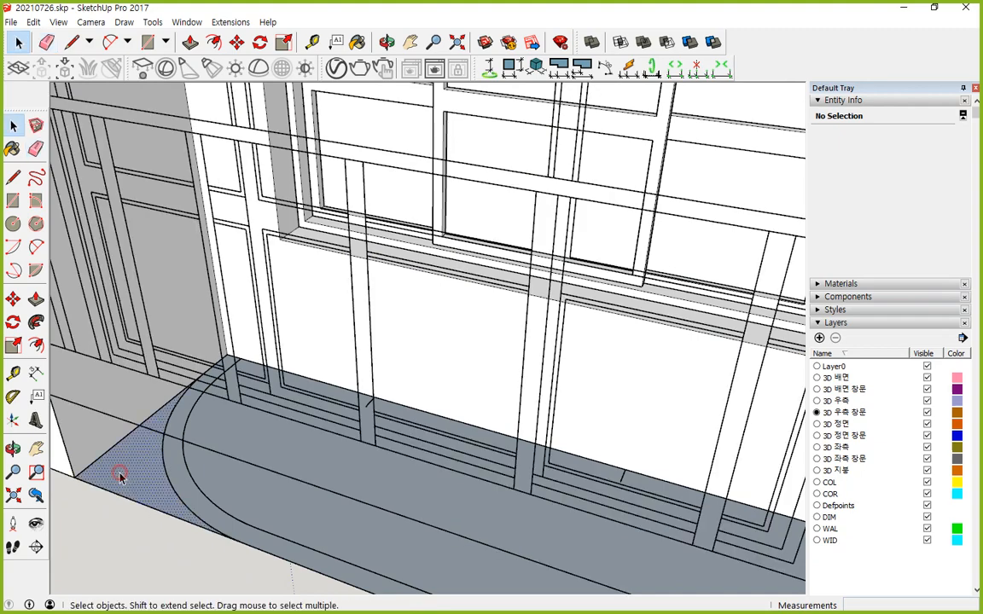
{"action": "left_click", "coordinate": [140, 540]}
{"action": "left_click", "coordinate": [133, 500]}
{"action": "left_click", "coordinate": [131, 505]}
{"action": "key", "text": "Delete"}
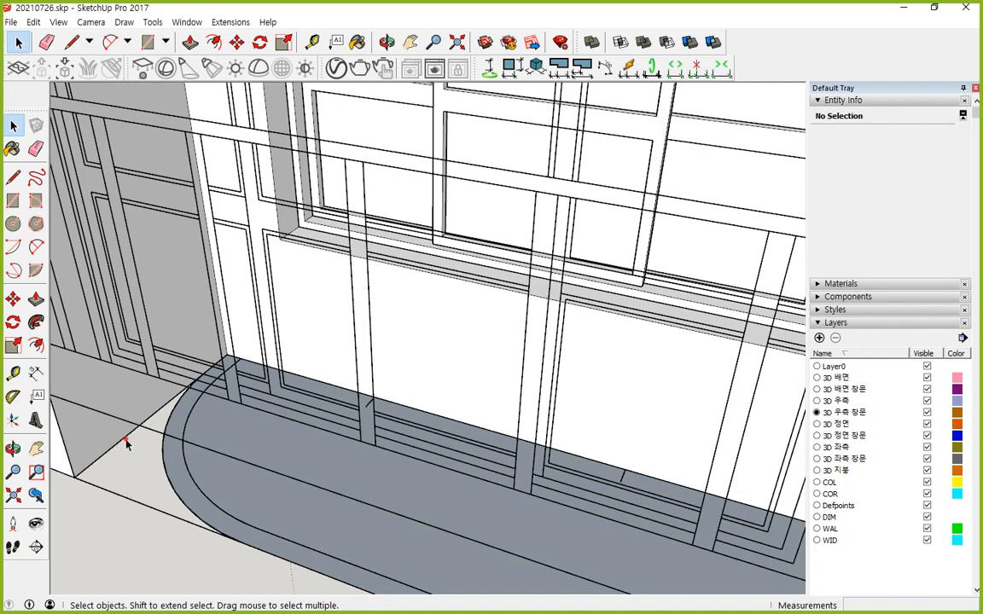
{"action": "left_click", "coordinate": [126, 443]}
{"action": "left_click", "coordinate": [145, 466]}
- Draw an arc about 1414 mm across with a bulge of about 293 mm over the base's other outer corner, following the plan curve
{"action": "scroll", "coordinate": [145, 469], "scroll_direction": "down", "scroll_amount": 4}
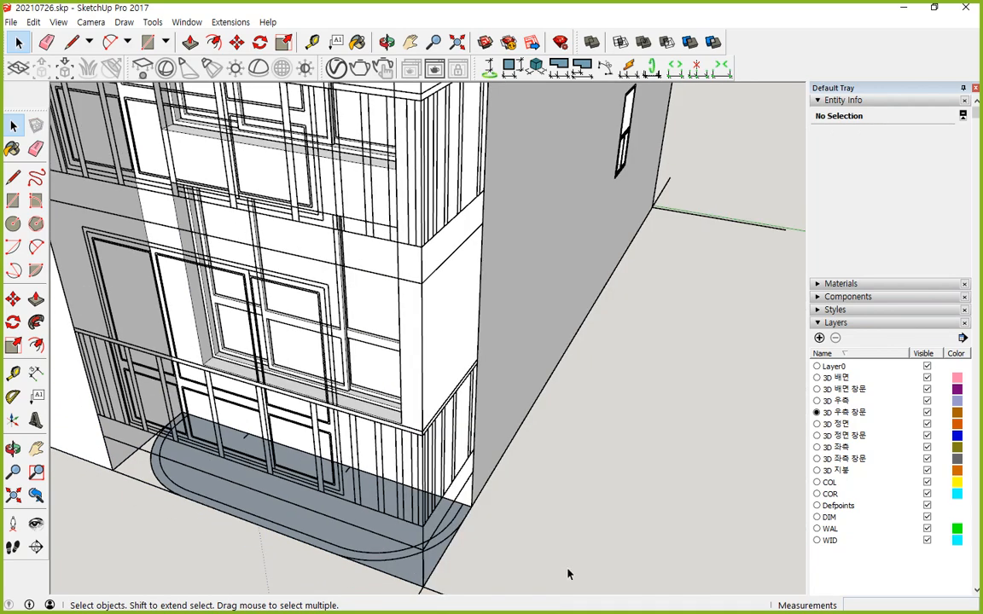
{"action": "scroll", "coordinate": [450, 504], "scroll_direction": "up", "scroll_amount": 6}
{"action": "key", "text": "a"}
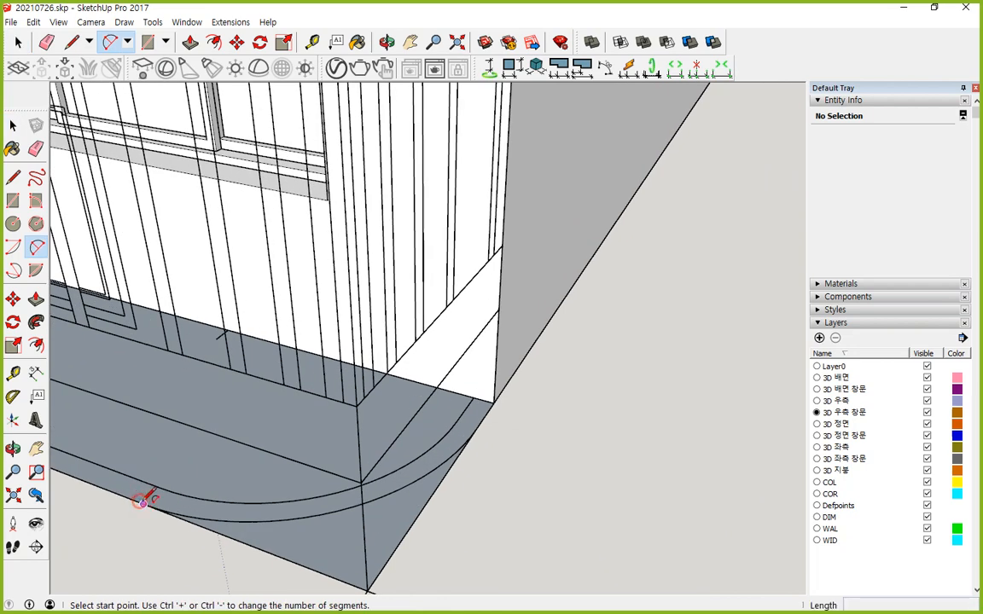
{"action": "left_click", "coordinate": [144, 504]}
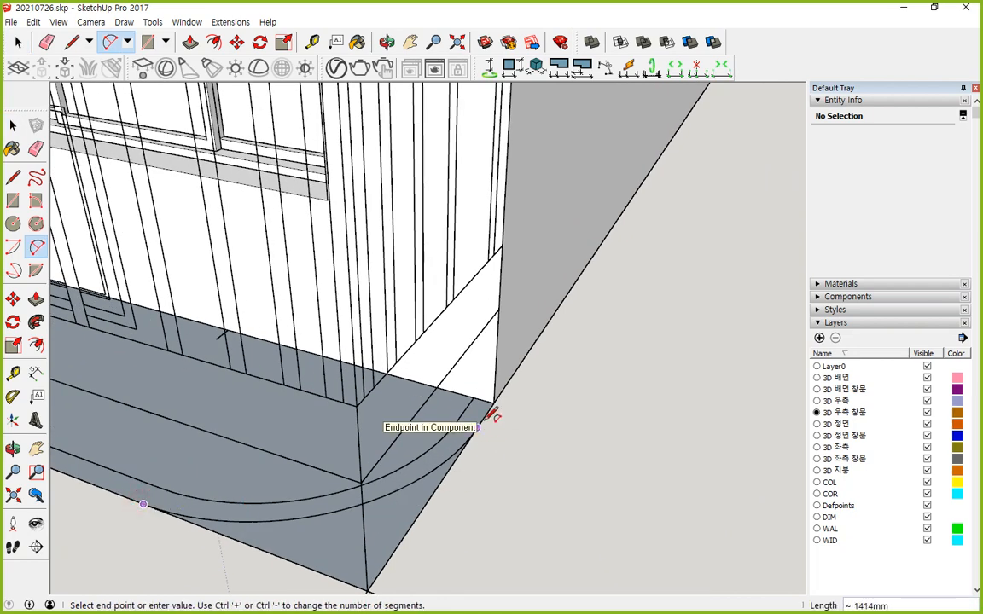
{"action": "left_click", "coordinate": [477, 427]}
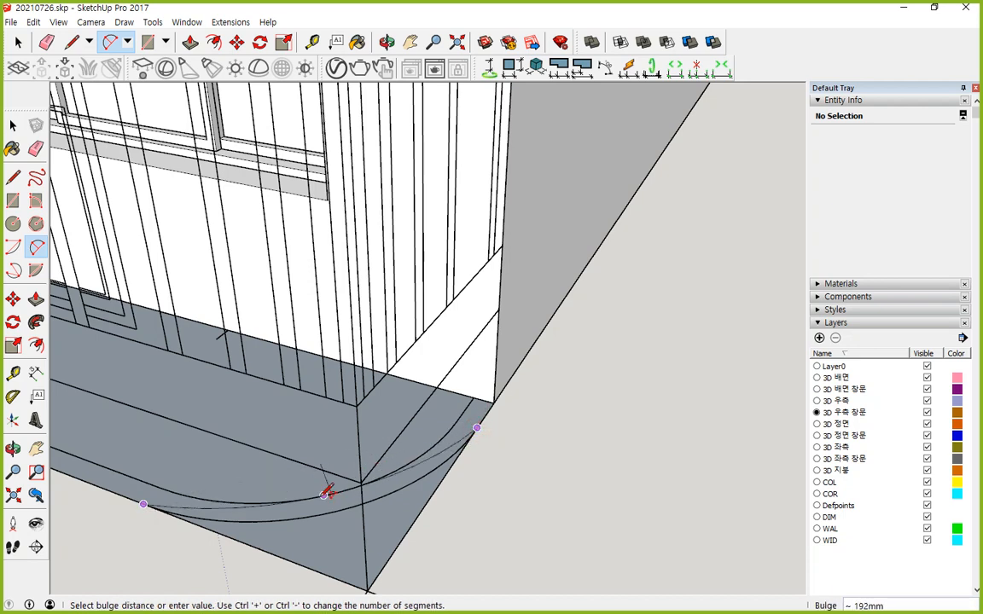
{"action": "left_click", "coordinate": [339, 509]}
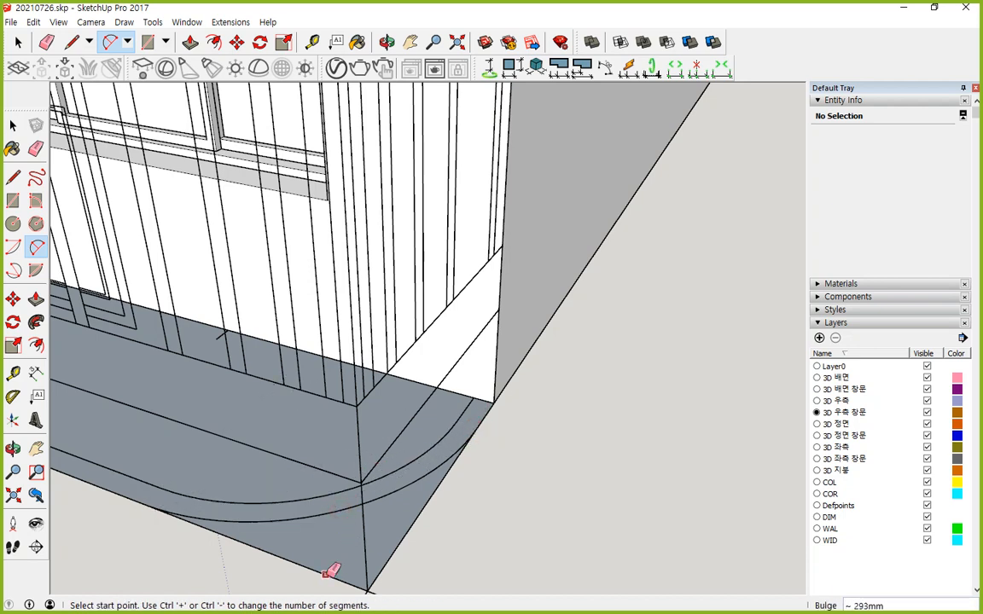
- Delete the leftover face outside the second arc at the house's outer corner
{"action": "key", "text": "space"}
{"action": "key", "text": "Delete"}
{"action": "left_click", "coordinate": [381, 564]}
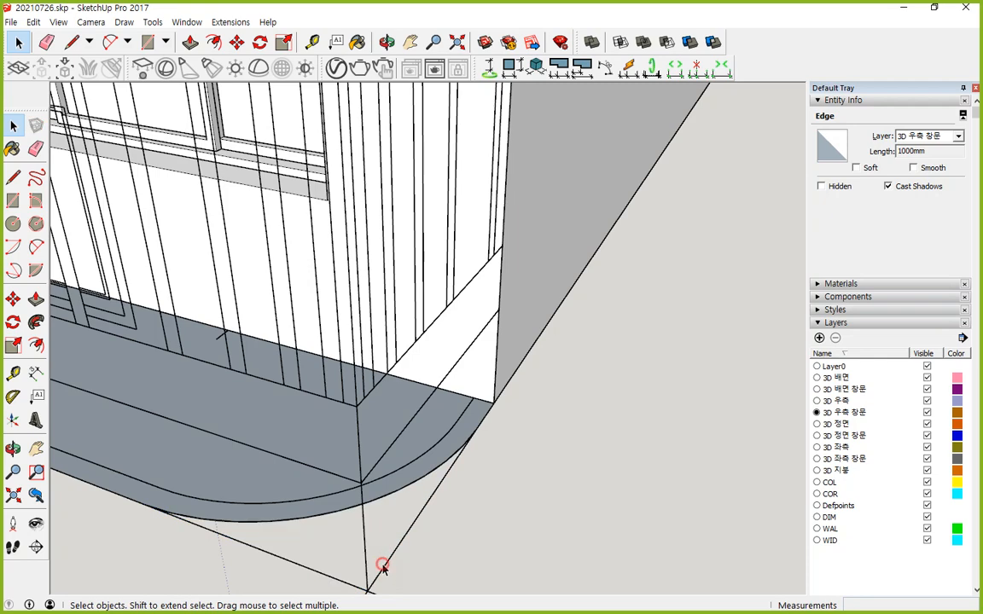
- Select the rounded balcony base face with its edges and reverse its faces
{"action": "middle_click_drag", "start_coordinate": [313, 525], "coordinate": [318, 498]}
{"action": "left_click", "coordinate": [312, 489]}
{"action": "double_click", "coordinate": [311, 489]}
{"action": "right_click", "coordinate": [311, 487]}
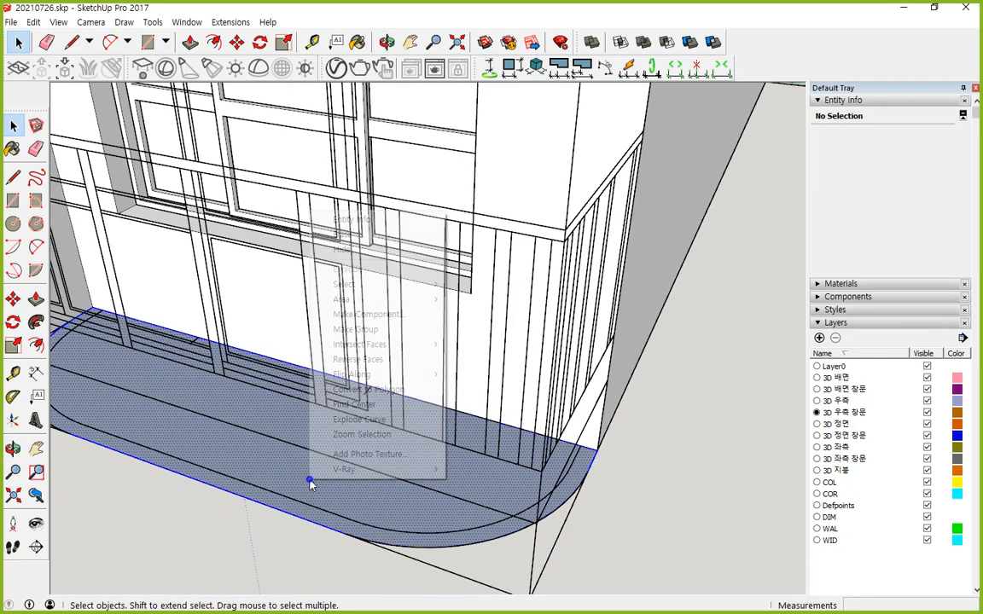
{"action": "key", "text": "r"}
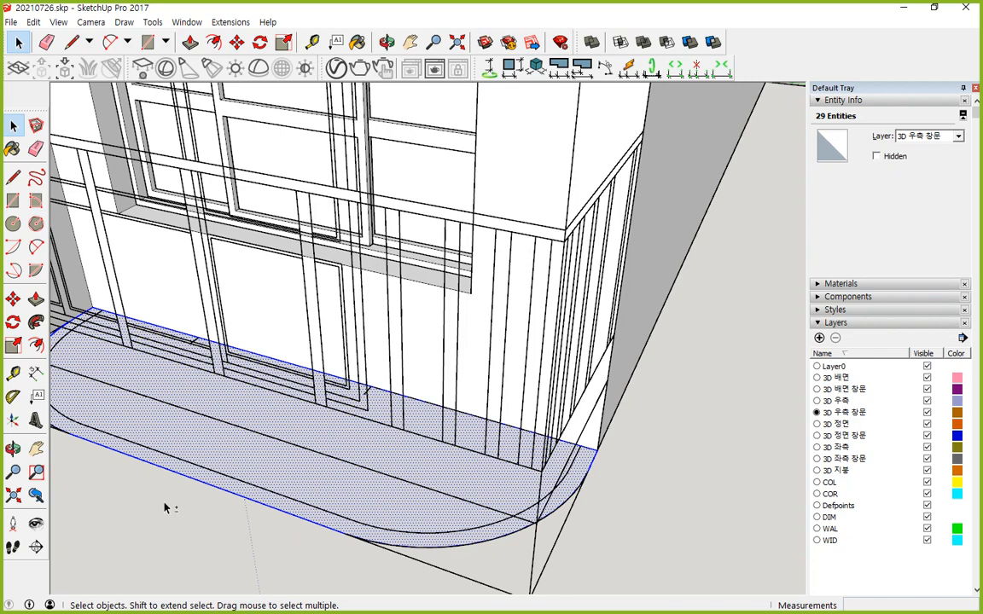
- Offset the base's curved outer edges 100 mm inward, leaving out the edge along the house wall
{"action": "middle_click_drag", "start_coordinate": [166, 507], "coordinate": [258, 579]}
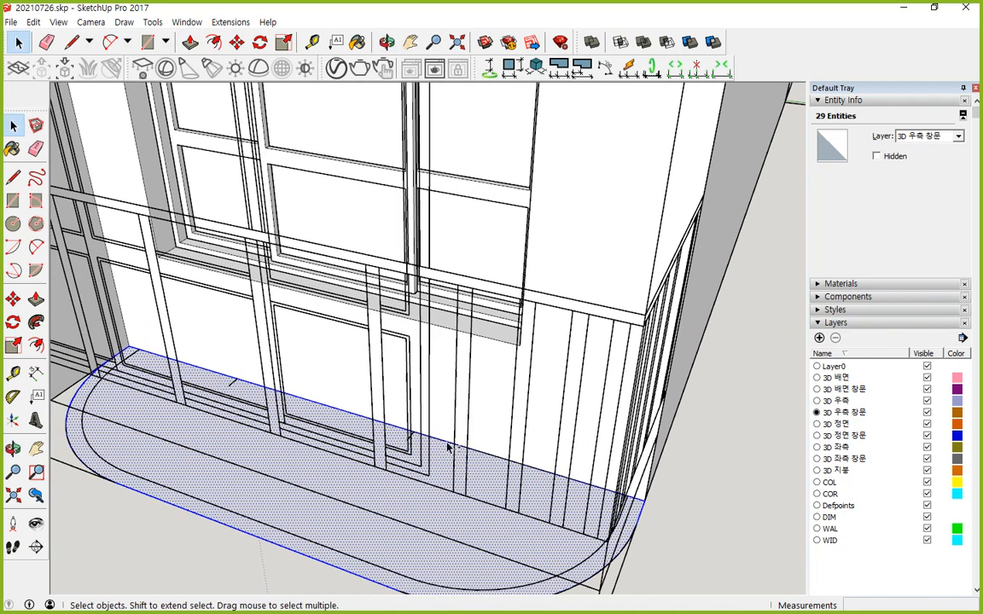
{"action": "left_click", "coordinate": [356, 527], "text": "shift"}
{"action": "key", "text": "f"}
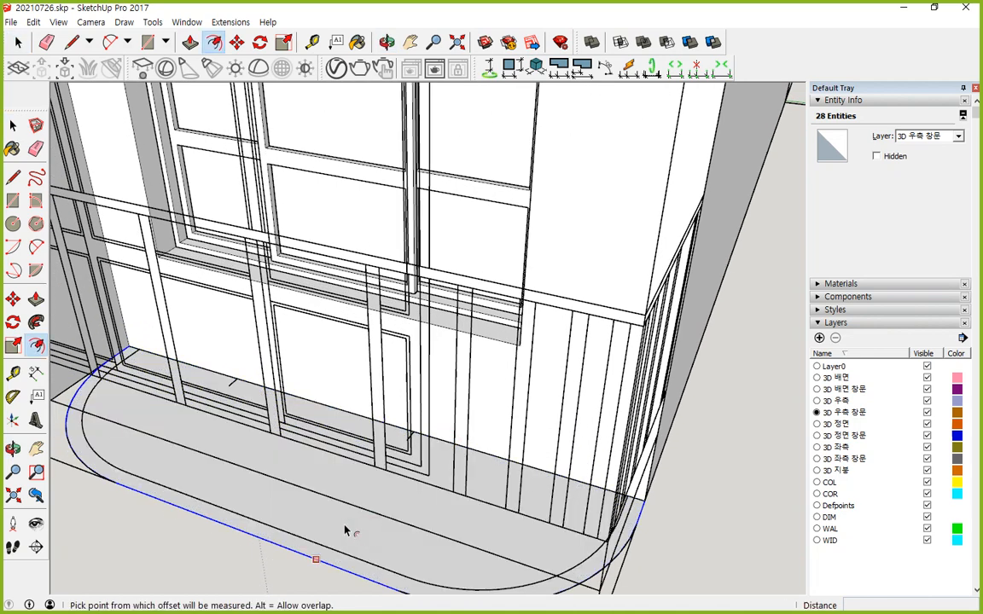
{"action": "left_click", "coordinate": [356, 525]}
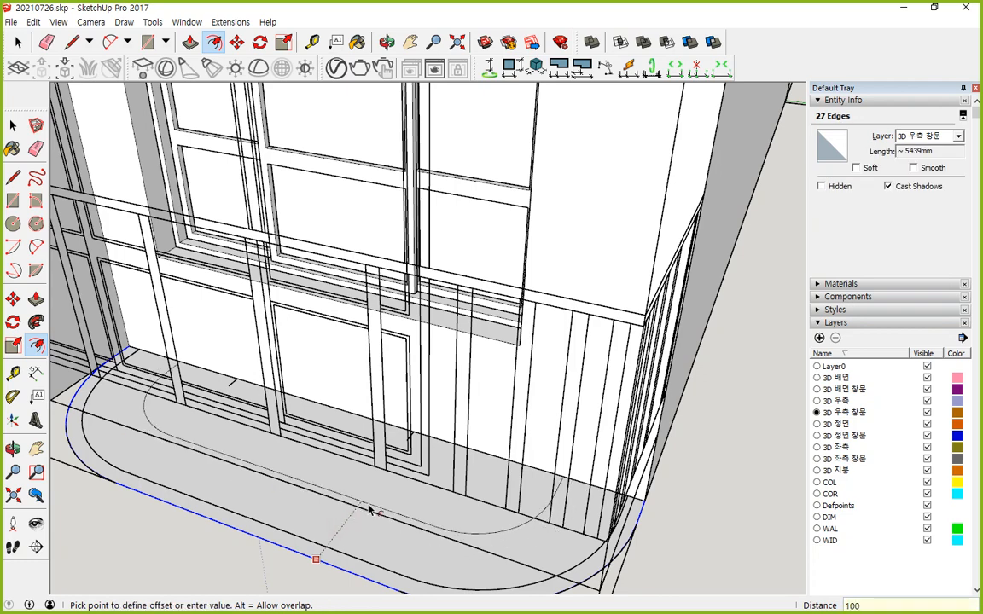
{"action": "key", "text": "Escape"}
- Push/Pull the narrow rim face of the balcony base up 300 mm
{"action": "key", "text": "p"}
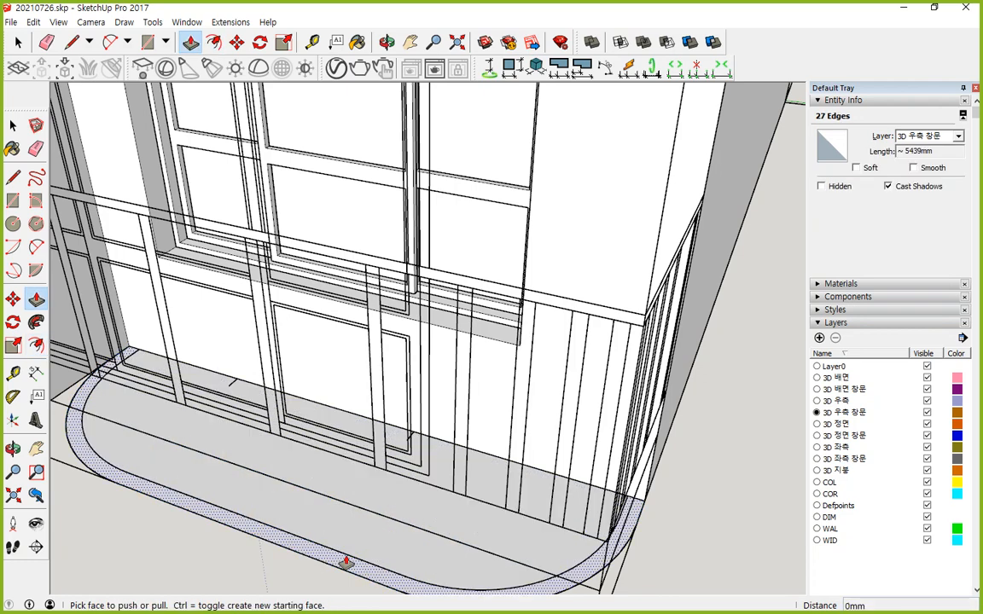
{"action": "left_click", "coordinate": [340, 540]}
{"action": "key", "text": "Return"}
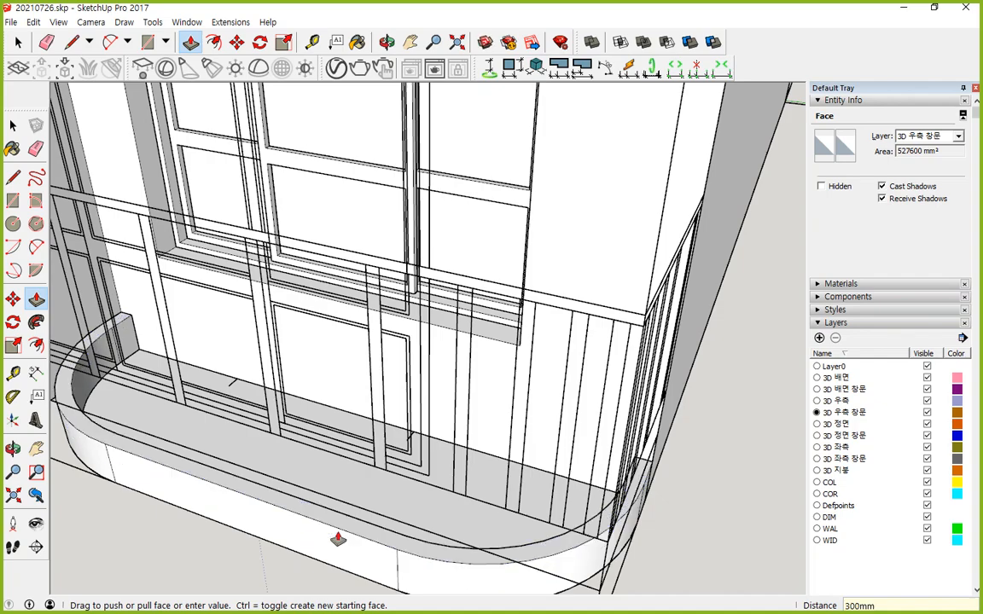
- Close the rim's underside face by drawing a 100 mm line across its width, and erase that helper line
{"action": "middle_click_drag", "start_coordinate": [358, 505], "coordinate": [325, 236]}
{"action": "key", "text": "l"}
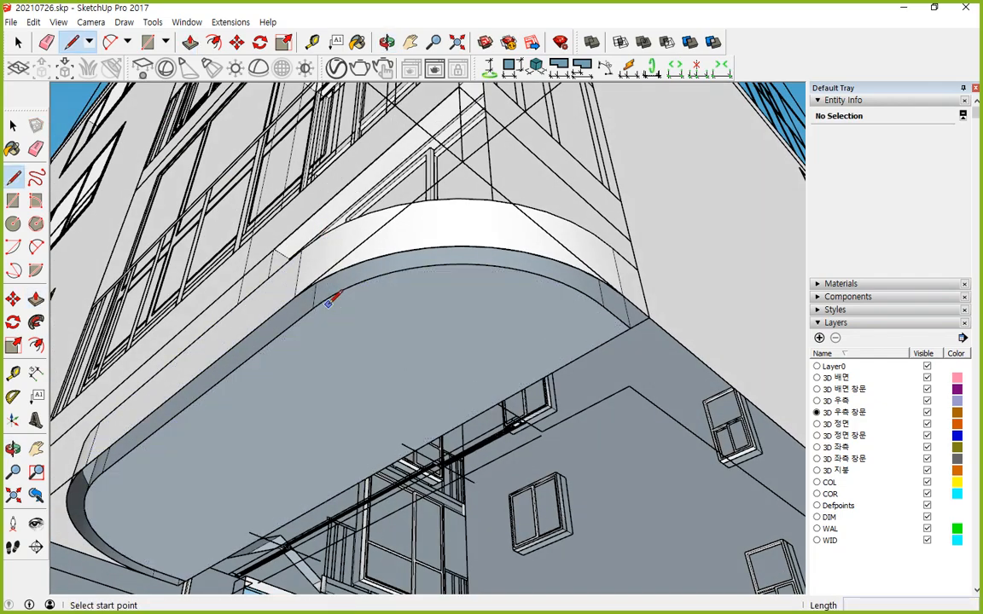
{"action": "left_click", "coordinate": [313, 307]}
{"action": "left_click", "coordinate": [294, 298]}
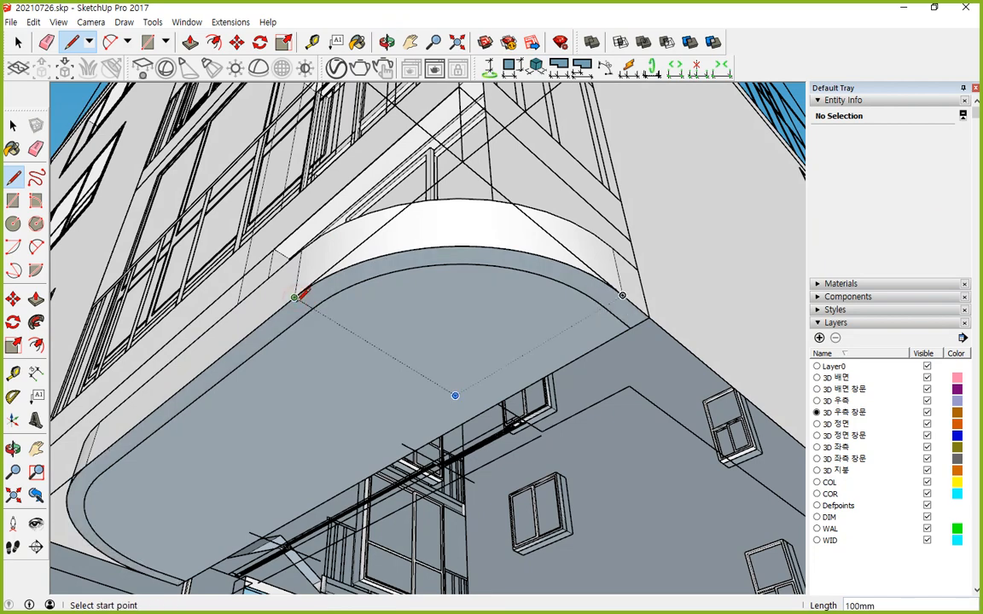
{"action": "key", "text": "e"}
{"action": "key", "text": "space"}
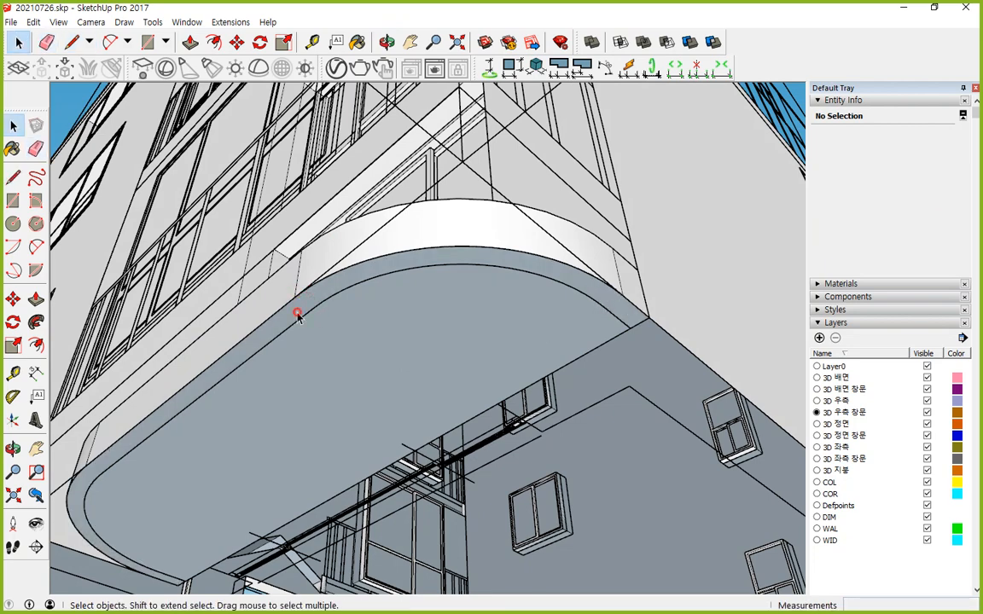
- Select the rim's underside face with its edges and reverse its faces
{"action": "double_click", "coordinate": [298, 312]}
{"action": "right_click", "coordinate": [298, 315]}
{"action": "key", "text": "r"}
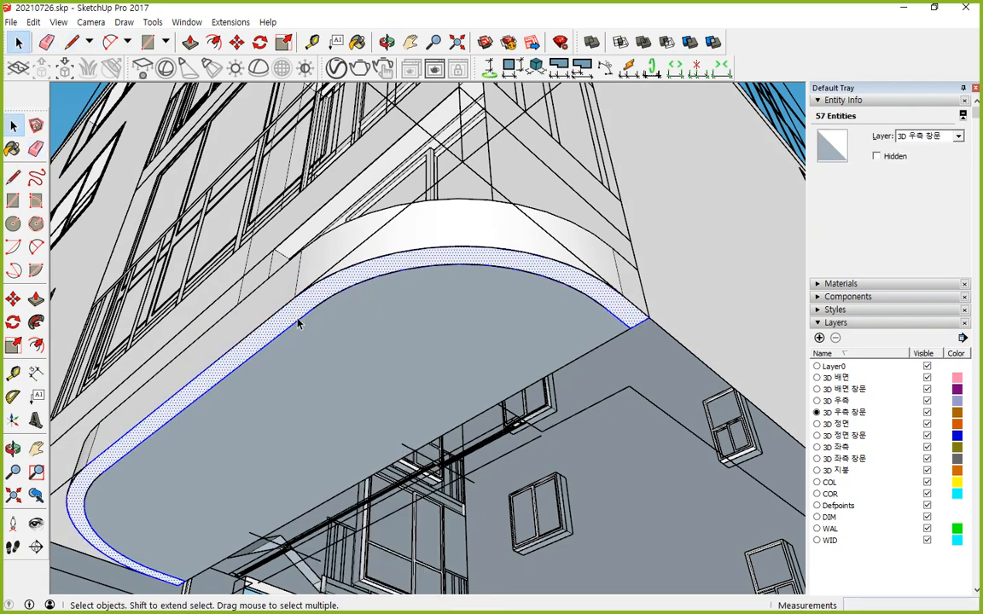
{"action": "middle_click_drag", "start_coordinate": [256, 286], "coordinate": [257, 447]}
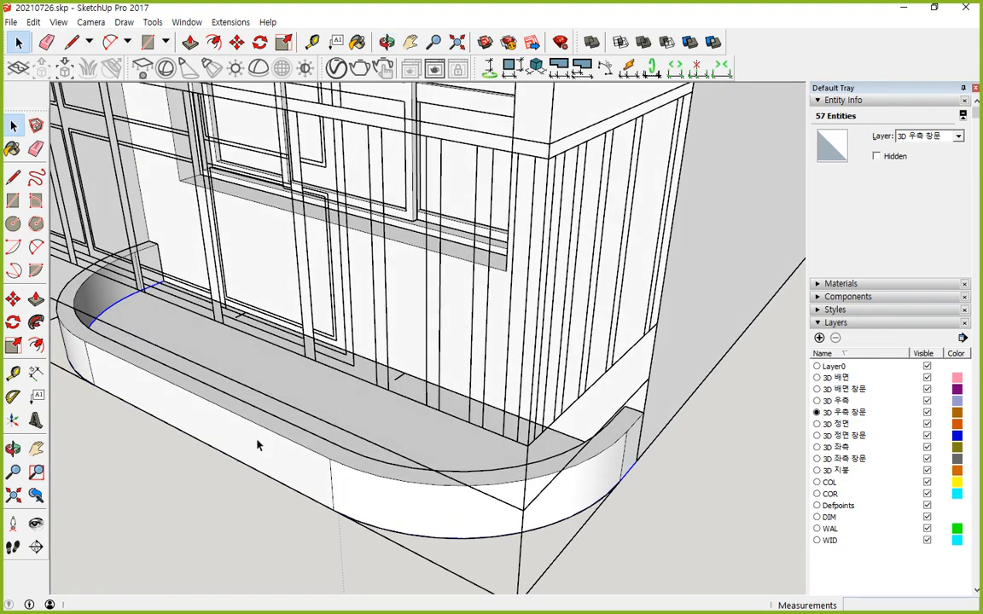
{"action": "key", "text": "p"}
{"action": "left_click", "coordinate": [288, 389]}
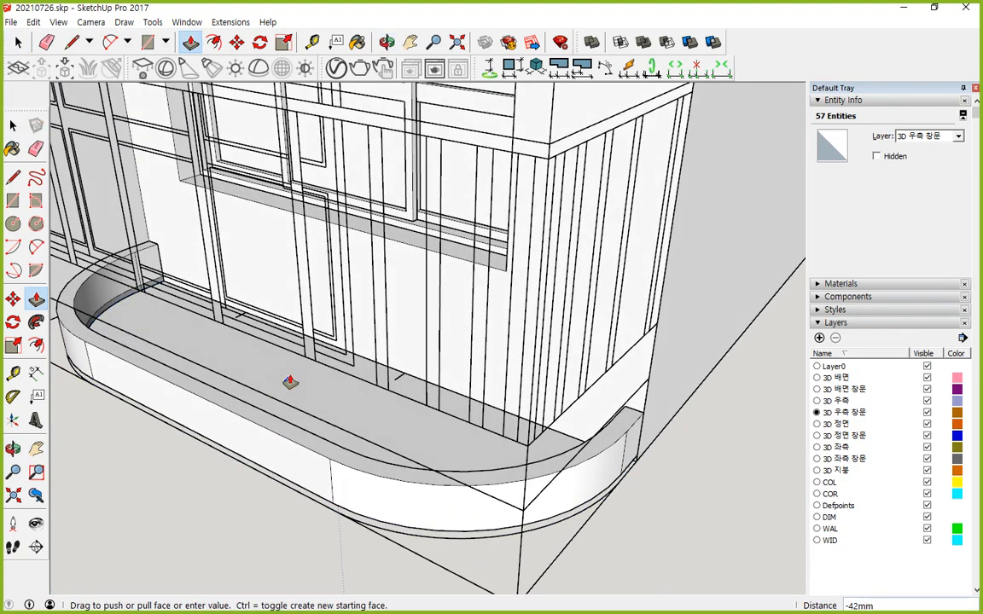
{"action": "key", "text": "Escape"}
- Push/Pull the balcony's floor face inside the rim up 50 mm, plus a further 150 mm
{"action": "key", "text": "space"}
{"action": "left_click", "coordinate": [296, 388]}
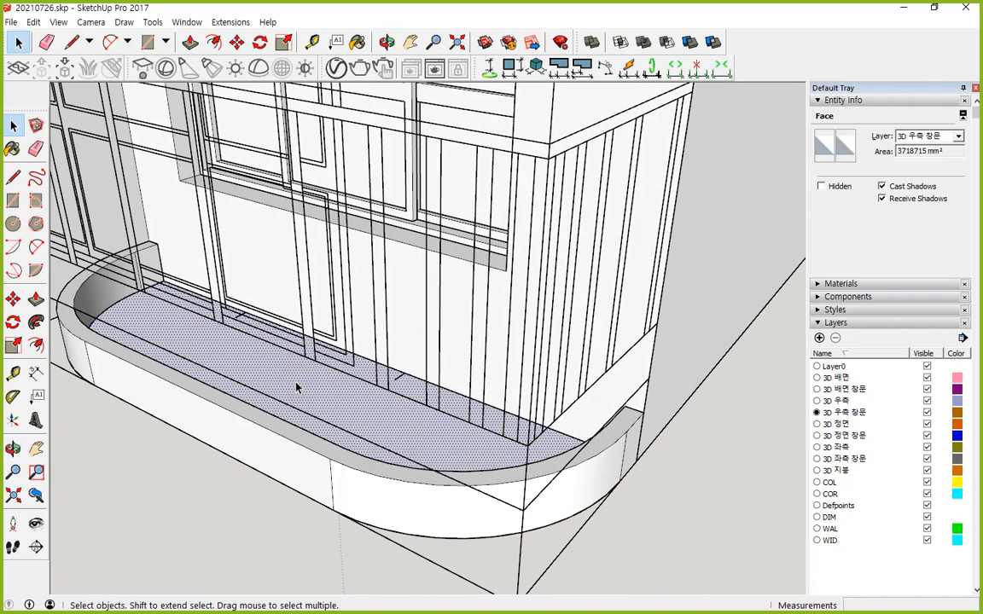
{"action": "key", "text": "p"}
{"action": "left_click", "coordinate": [295, 384]}
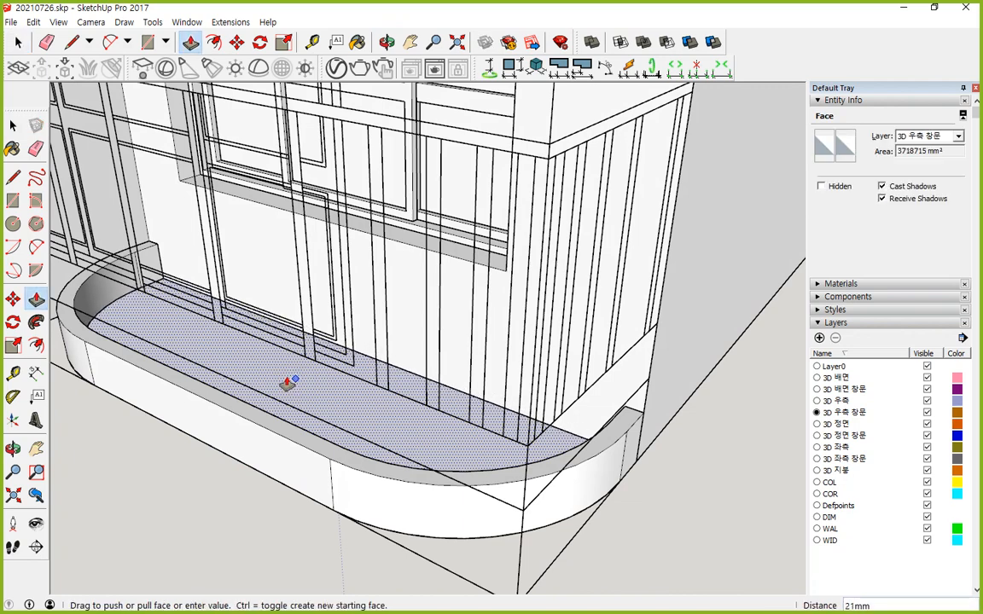
{"action": "key", "text": "Return"}
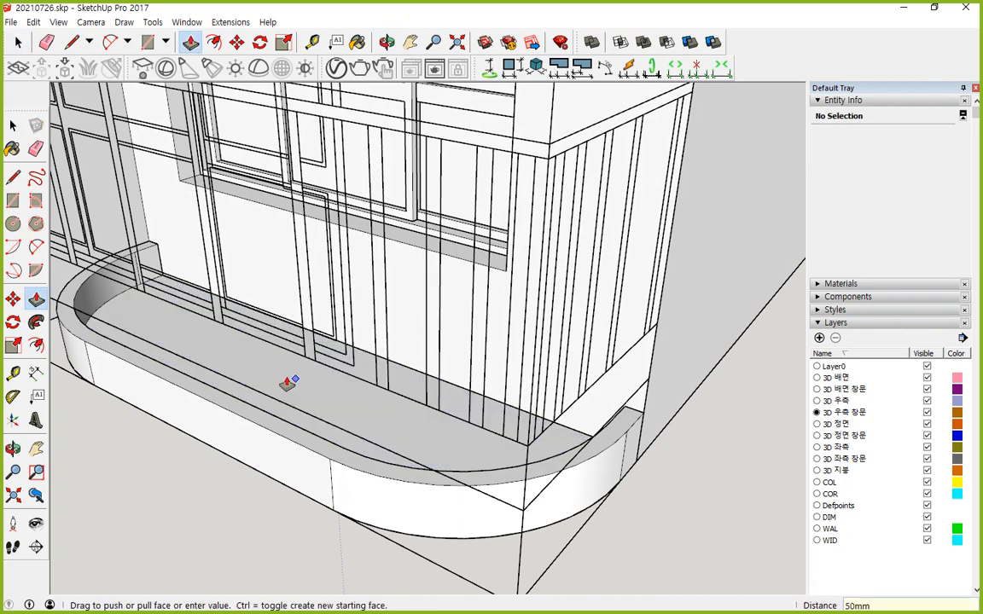
{"action": "left_click", "coordinate": [287, 381]}
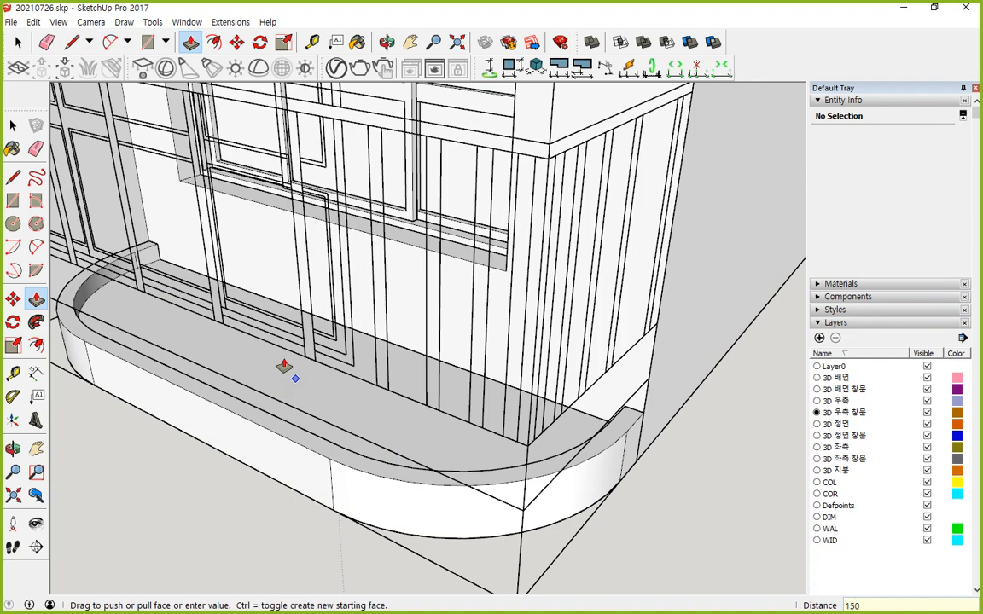
{"action": "key", "text": "Return"}
- Recess the underside face of the balcony floor by 50 mm within the rim
{"action": "middle_click_drag", "start_coordinate": [463, 350], "coordinate": [341, 357]}
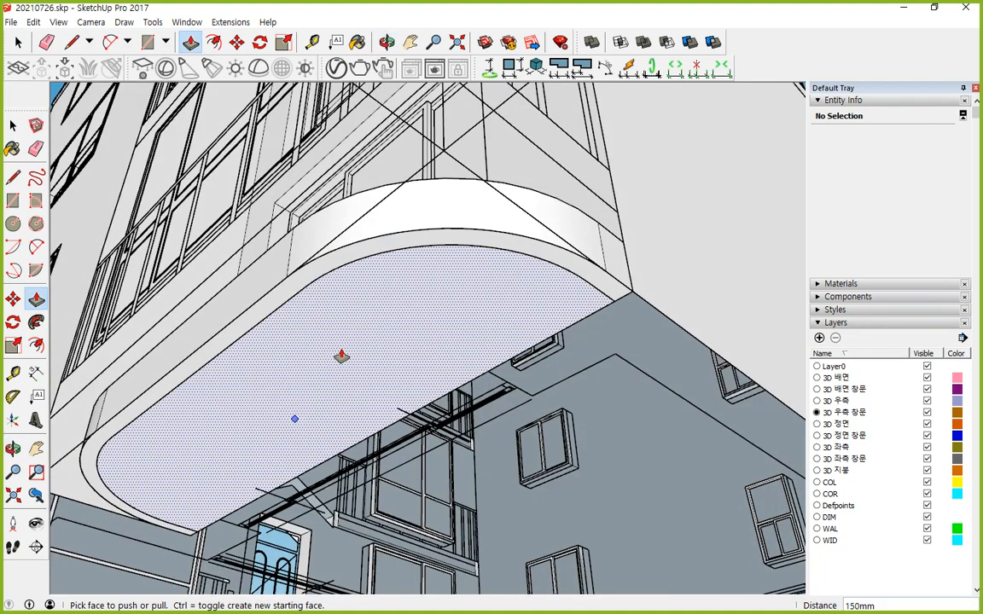
{"action": "left_click", "coordinate": [341, 356]}
{"action": "type", "text": "50"}
{"action": "key", "text": "Return"}
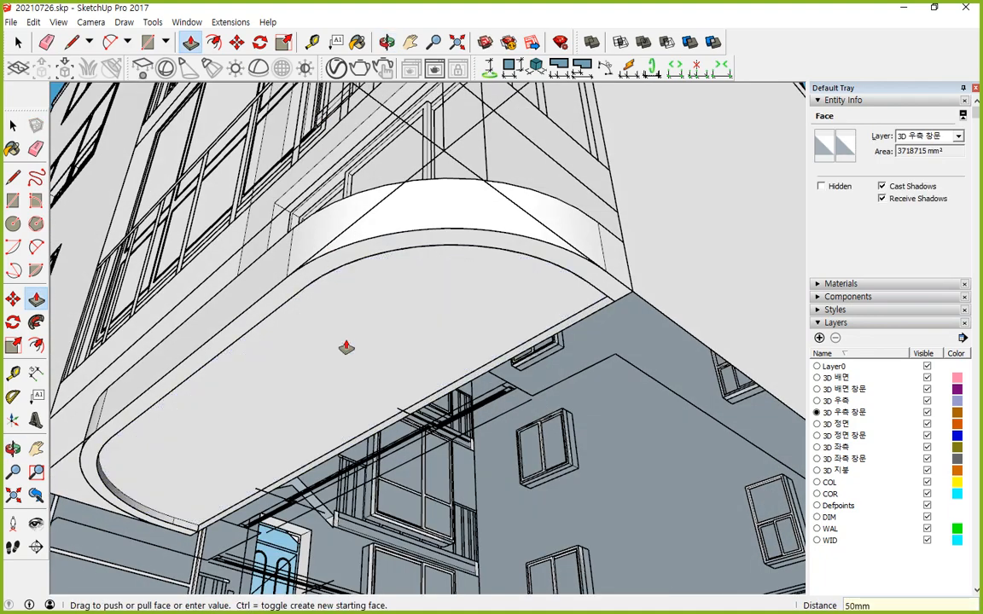
- Select all connected geometry of the curved balcony base and make it a component with the default settings
{"action": "scroll", "coordinate": [445, 407], "scroll_direction": "up", "scroll_amount": 2}
{"action": "key", "text": "space"}
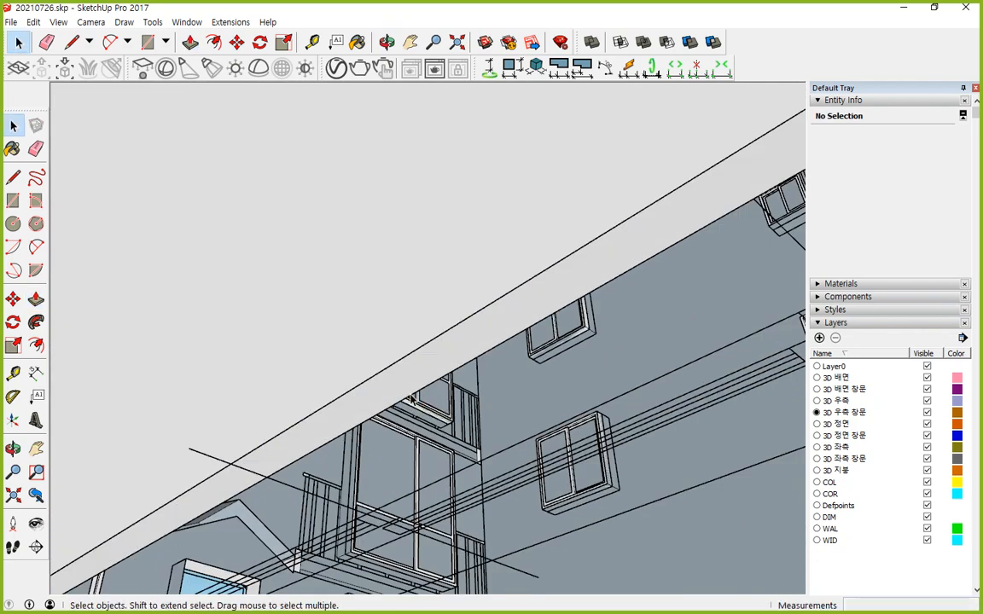
{"action": "left_click", "coordinate": [410, 398]}
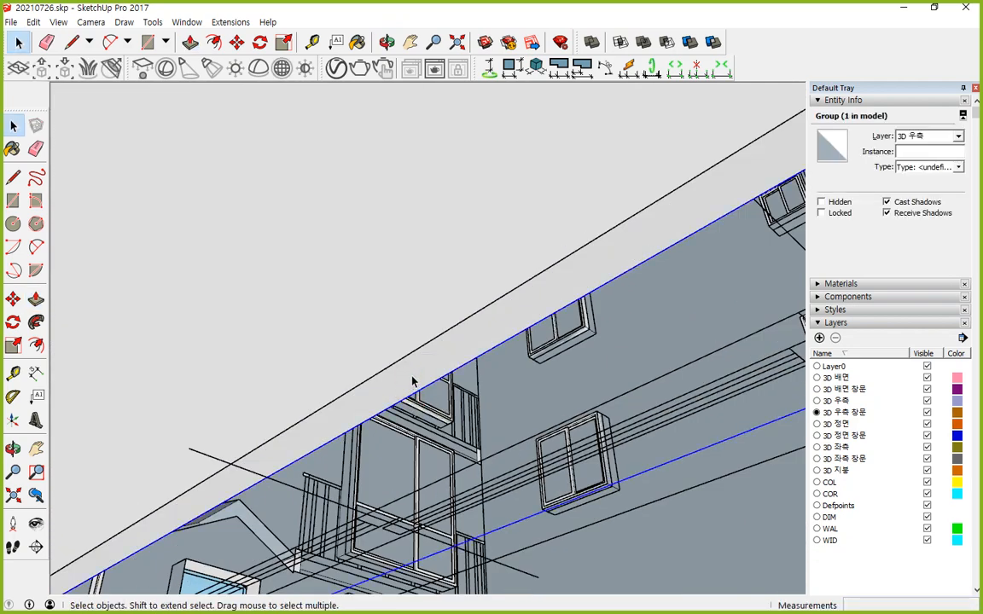
{"action": "middle_click_drag", "start_coordinate": [412, 382], "coordinate": [275, 428]}
{"action": "double_click", "coordinate": [397, 309]}
{"action": "scroll", "coordinate": [394, 315], "scroll_direction": "down", "scroll_amount": 6}
{"action": "right_click", "coordinate": [249, 452]}
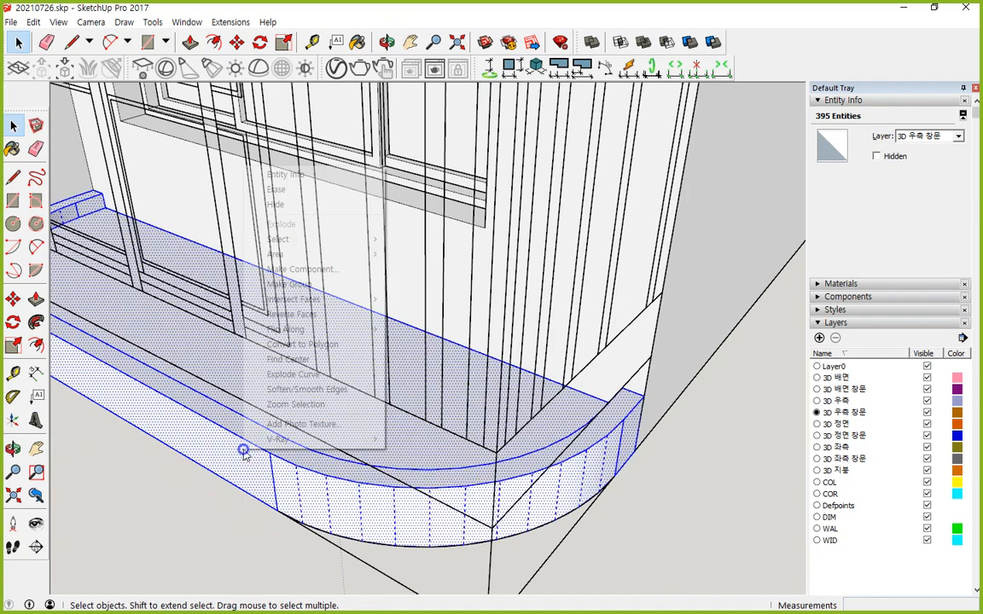
{"action": "left_click", "coordinate": [302, 269]}
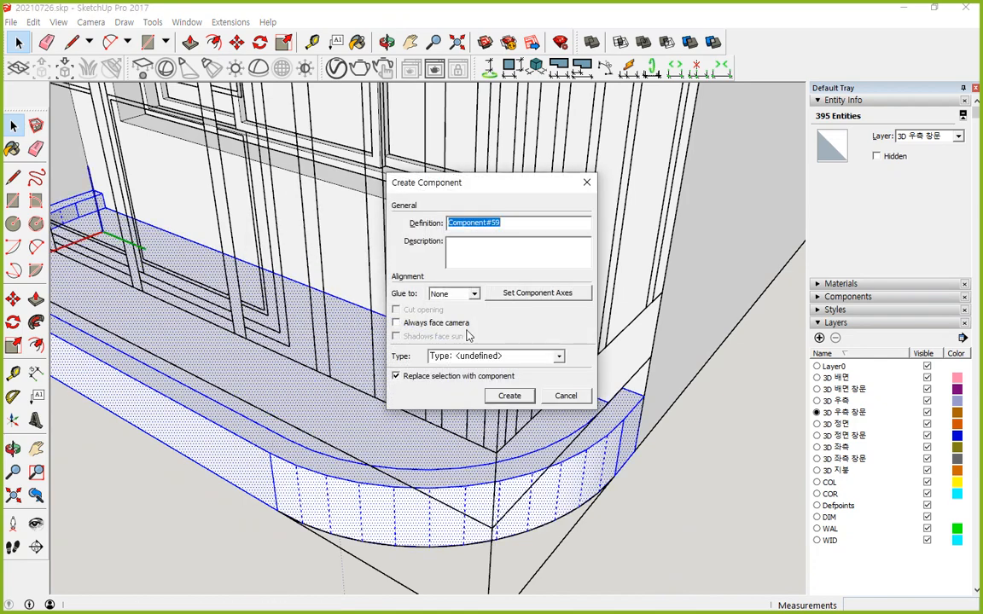
{"action": "left_click", "coordinate": [502, 396]}
- Copy the rim's top face from inside the balcony component and paste it outside the component, near the balcony
{"action": "middle_click_drag", "start_coordinate": [254, 373], "coordinate": [262, 422]}
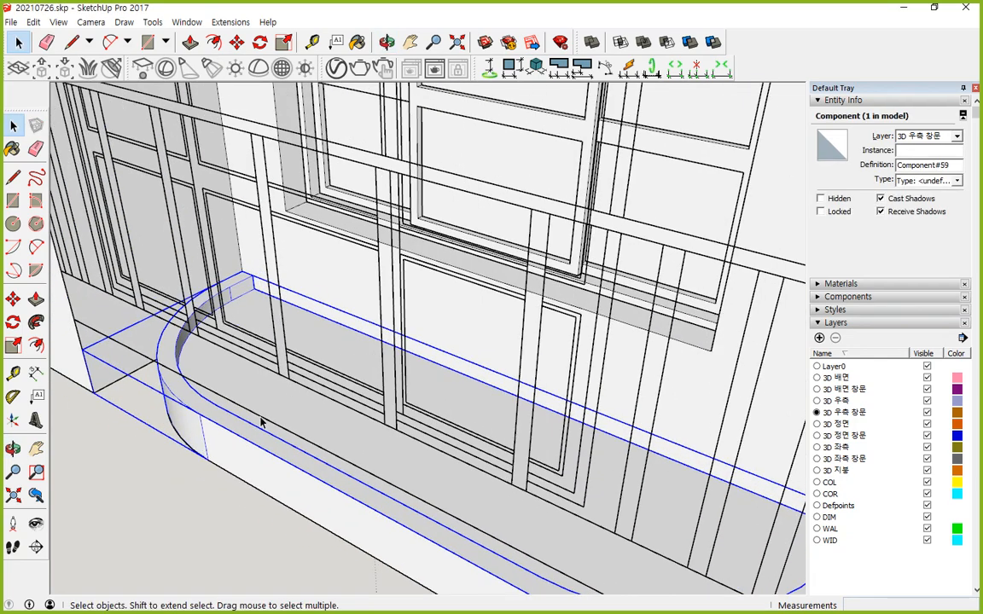
{"action": "double_click", "coordinate": [258, 462]}
{"action": "left_click", "coordinate": [258, 445]}
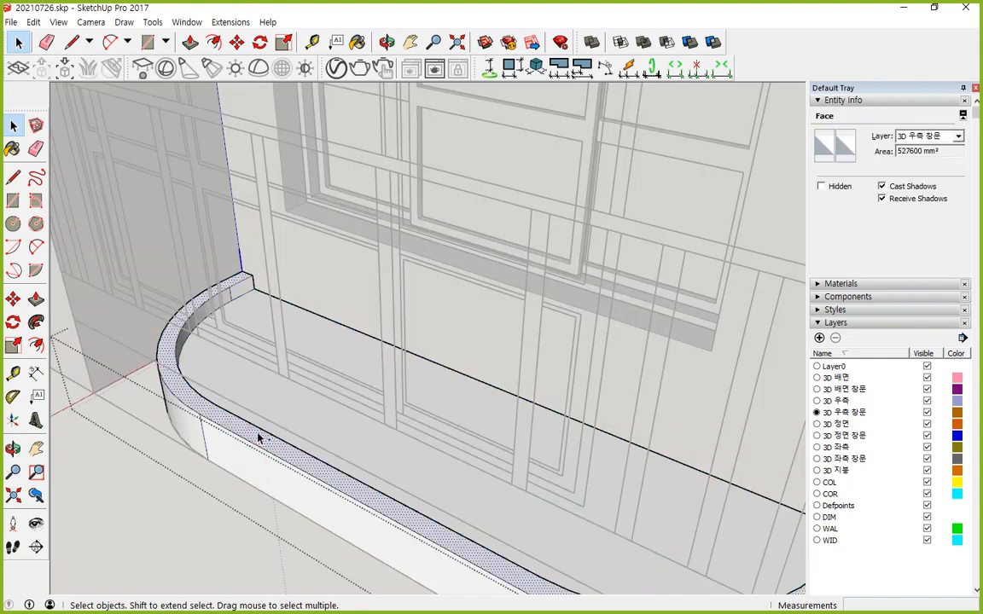
{"action": "left_click", "coordinate": [178, 508]}
{"action": "key", "text": "ctrl+v"}
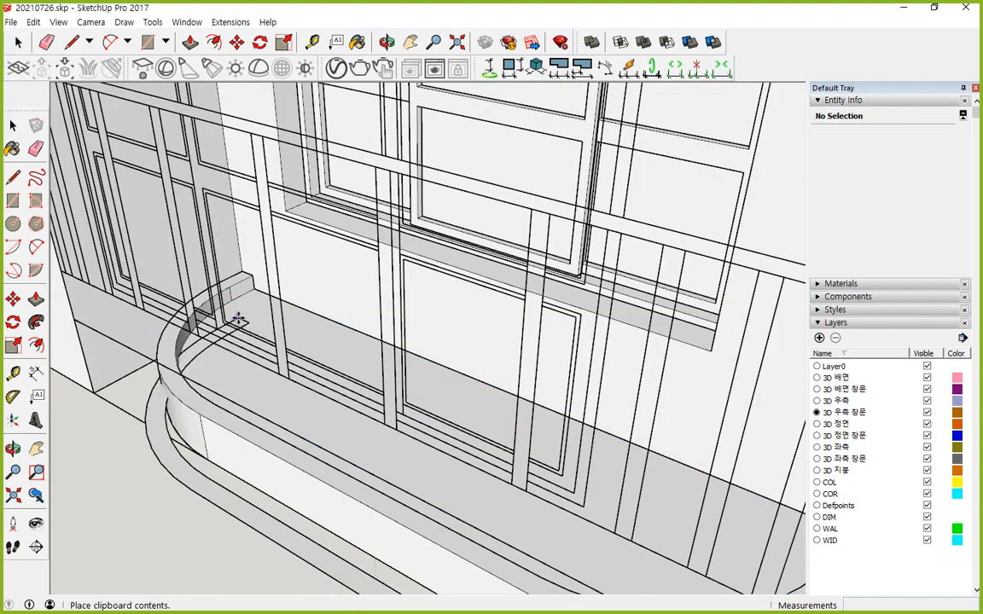
{"action": "middle_click_drag", "start_coordinate": [247, 256], "coordinate": [122, 282]}
{"action": "scroll", "coordinate": [187, 278], "scroll_direction": "down", "scroll_amount": 2}
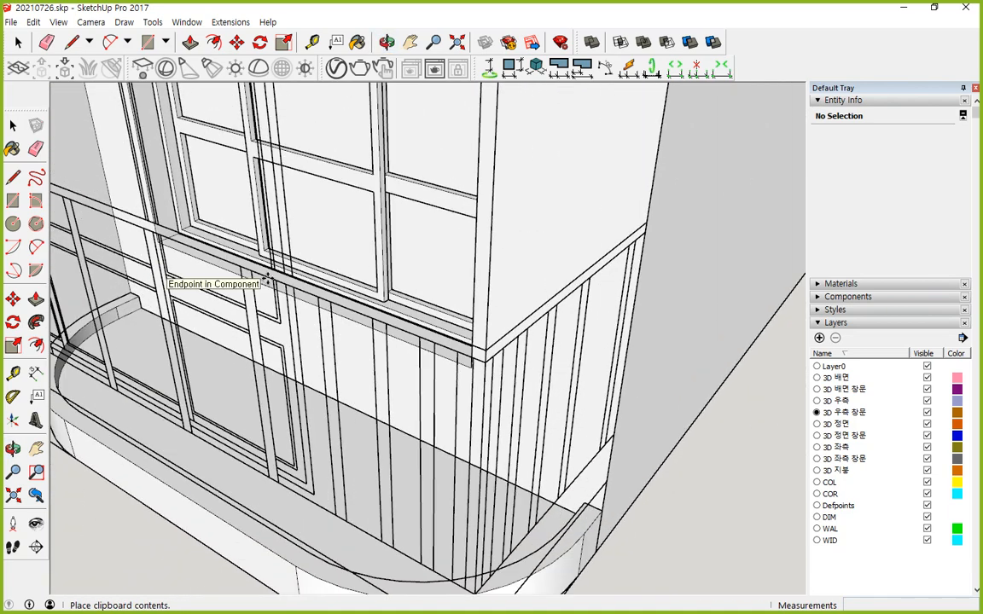
{"action": "left_click", "coordinate": [196, 304]}
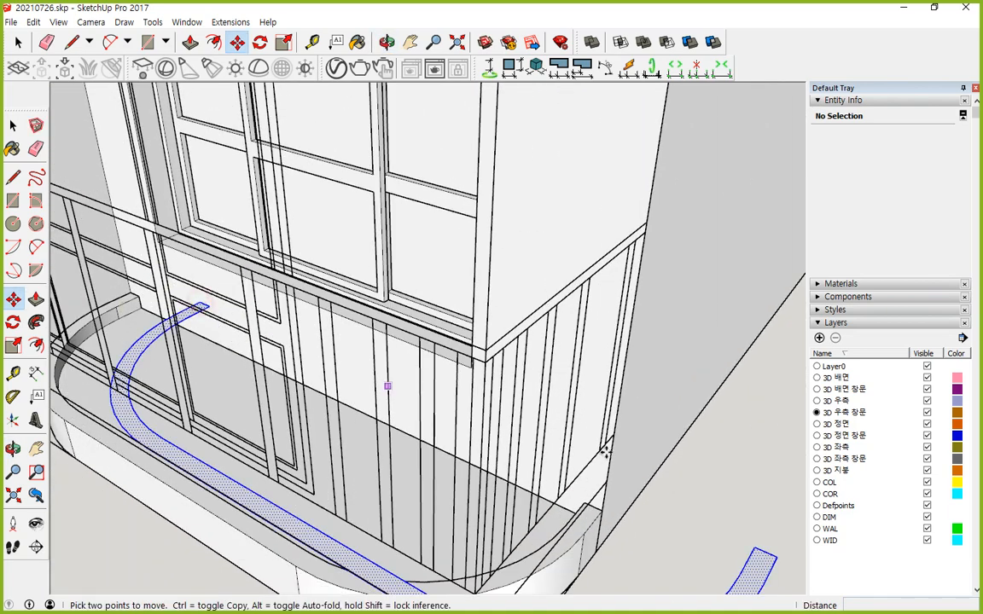
- Move the pasted strip by its end corner to the handrail outline's lower corner and Push/Pull it up to the outline's upper edge
{"action": "left_click", "coordinate": [768, 553]}
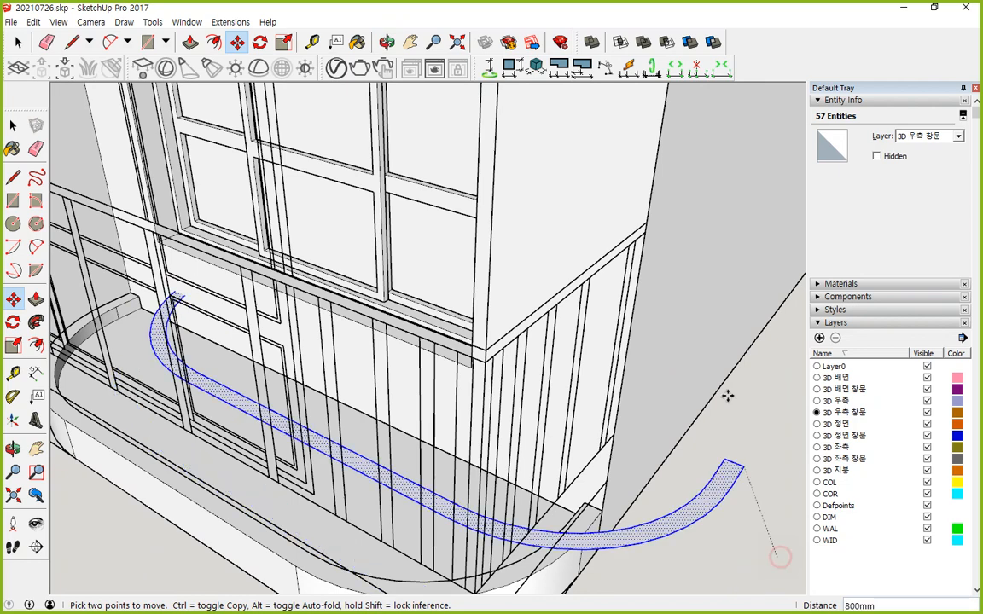
{"action": "left_click", "coordinate": [642, 232]}
{"action": "scroll", "coordinate": [657, 256], "scroll_direction": "up", "scroll_amount": 3}
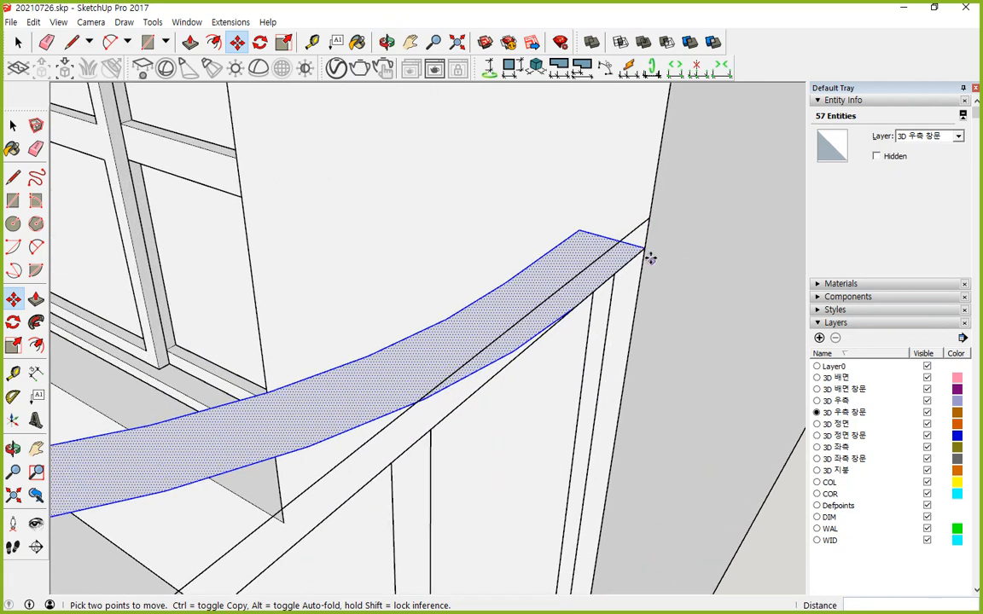
{"action": "key", "text": "p"}
{"action": "left_click", "coordinate": [625, 252]}
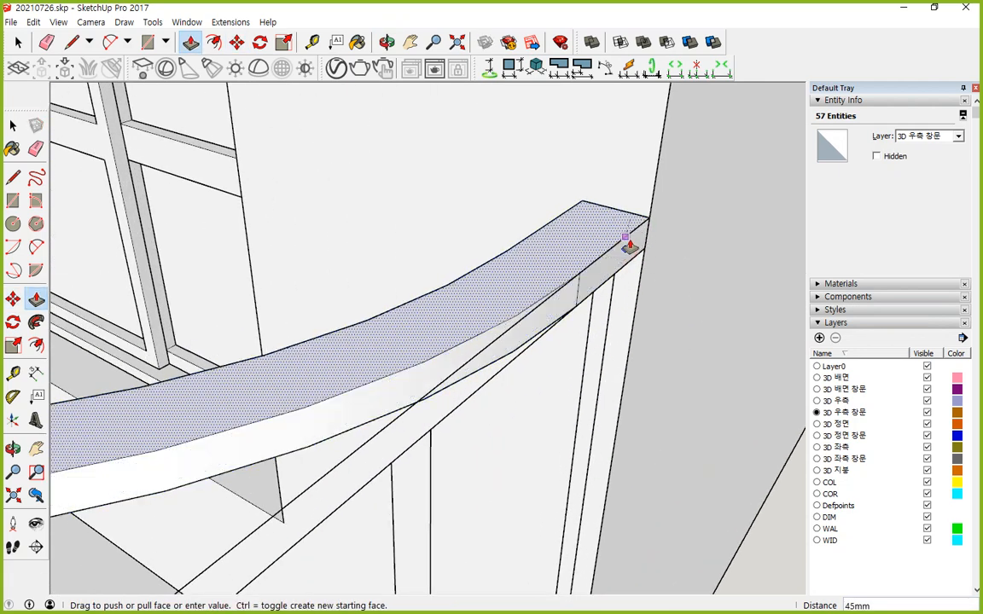
{"action": "left_click", "coordinate": [642, 232]}
- Select the whole curved handrail and make it a component with the default settings
{"action": "key", "text": "space"}
{"action": "triple_click", "coordinate": [483, 311]}
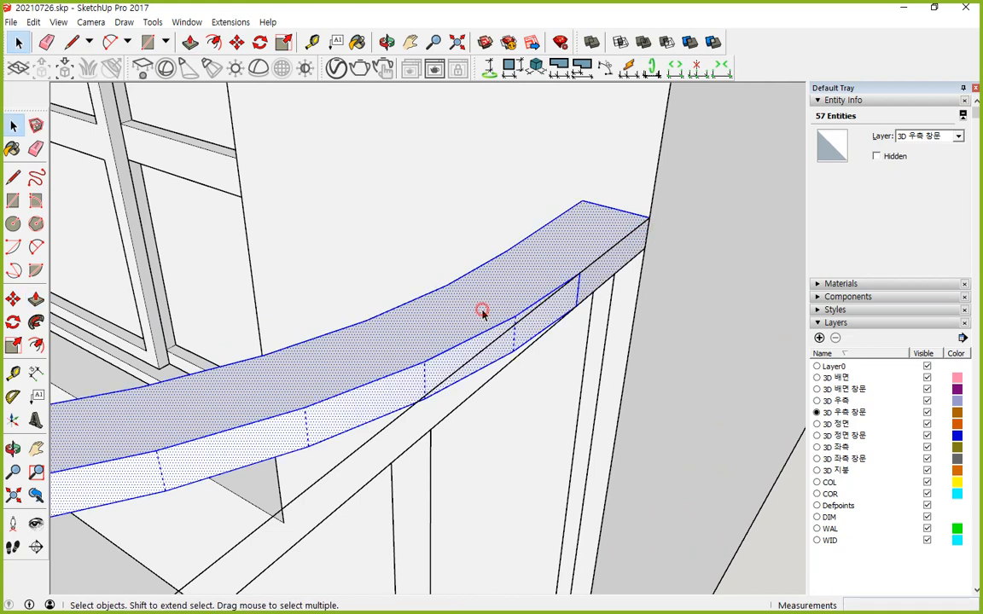
{"action": "right_click", "coordinate": [472, 314]}
{"action": "left_click", "coordinate": [529, 415]}
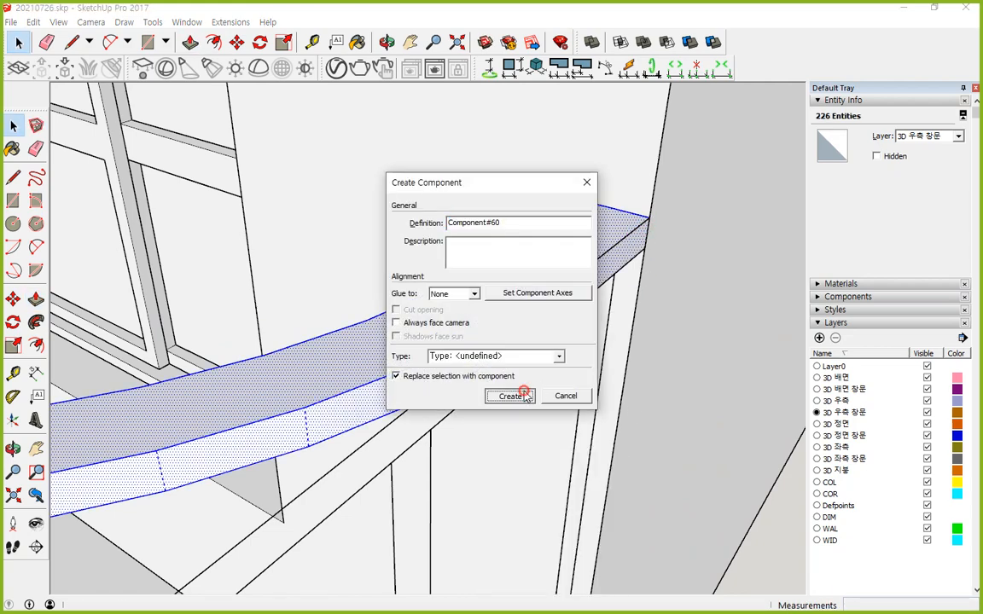
{"action": "left_click", "coordinate": [509, 395]}
- Draw a helper line from the middle of the rim's width at the curve's start to the curve's centre point
{"action": "scroll", "coordinate": [519, 416], "scroll_direction": "down", "scroll_amount": 3}
{"action": "scroll", "coordinate": [519, 416], "scroll_direction": "down", "scroll_amount": 3}
{"action": "mouse_move", "coordinate": [518, 412]}
{"action": "middle_mouse_down"}
{"action": "mouse_move", "coordinate": [347, 394]}
{"action": "mouse_move", "coordinate": [438, 373]}
{"action": "mouse_move", "coordinate": [401, 401]}
{"action": "middle_mouse_up"}
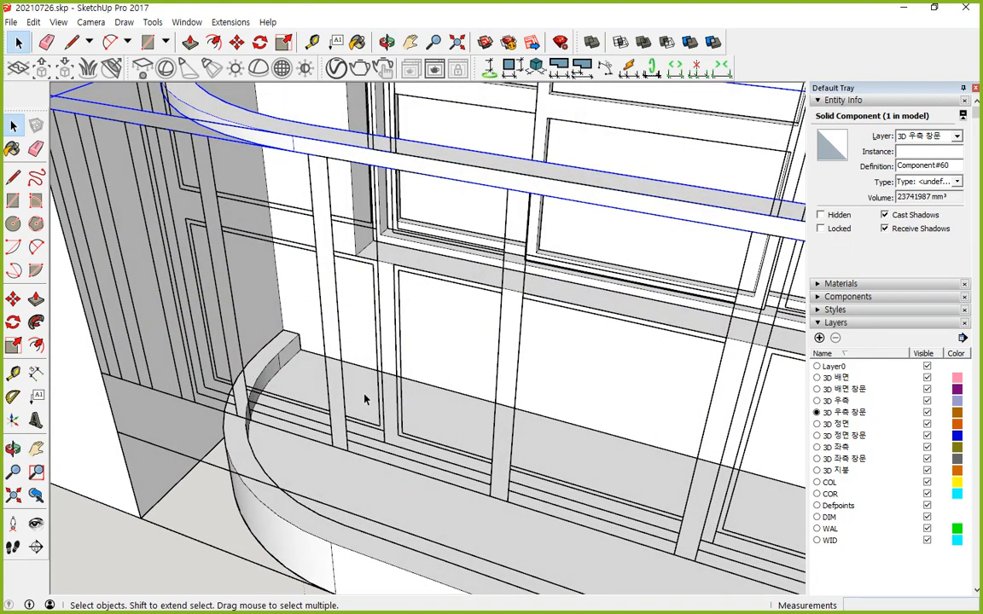
{"action": "key", "text": "l"}
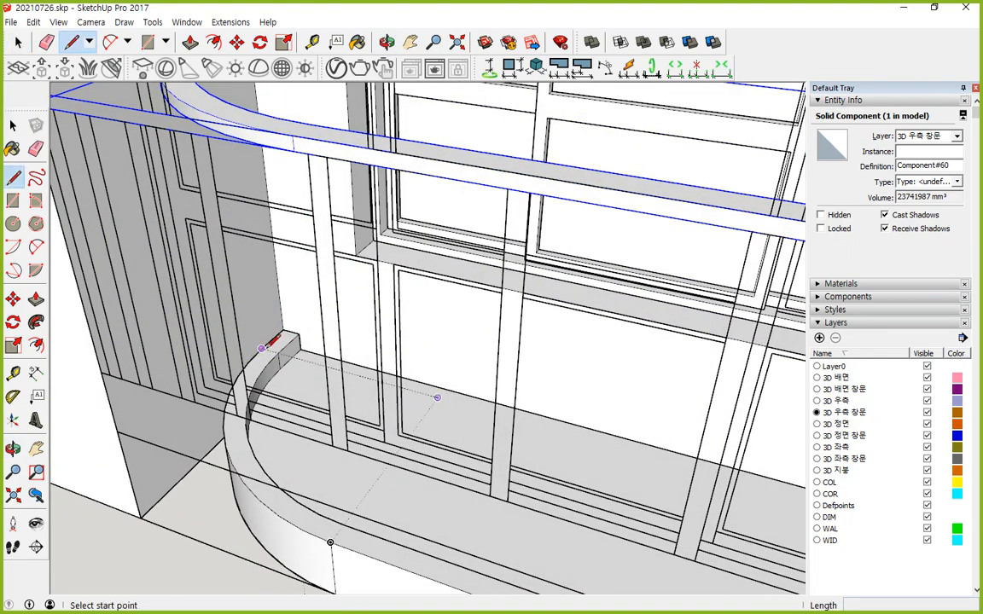
{"action": "left_click", "coordinate": [277, 352]}
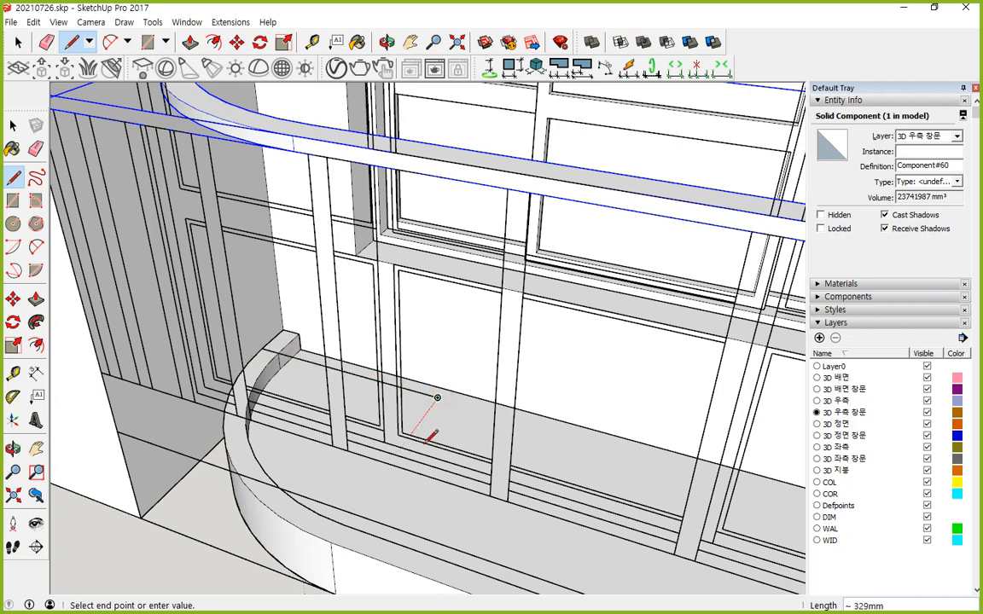
{"action": "key", "text": "Escape"}
- Draw a quarter-circle arc along the middle of the rim's top, centred on the helper line's inner end, and erase that line
{"action": "left_click", "coordinate": [12, 246]}
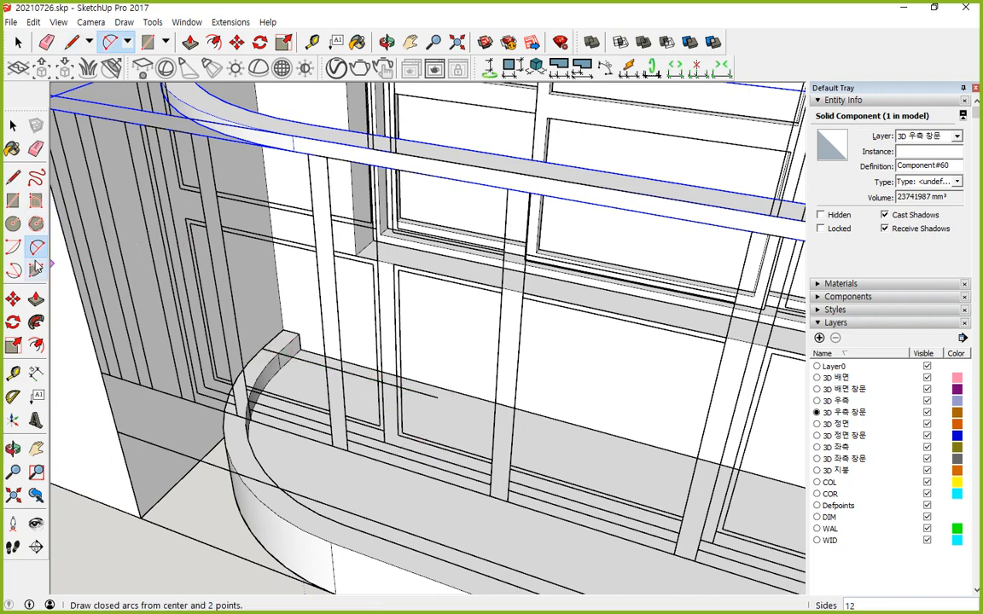
{"action": "left_click", "coordinate": [437, 398]}
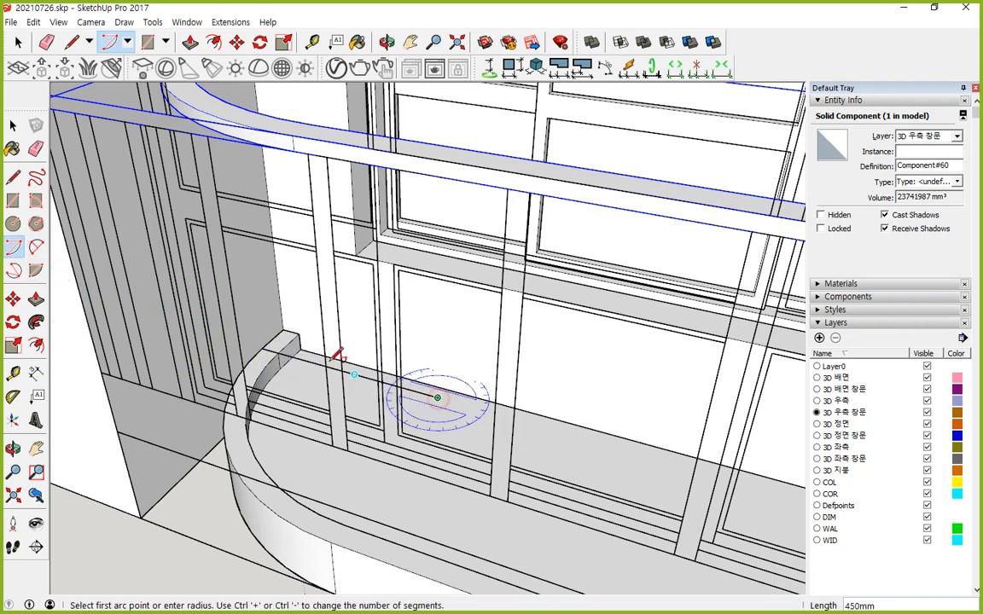
{"action": "scroll", "coordinate": [263, 348], "scroll_direction": "up", "scroll_amount": 3}
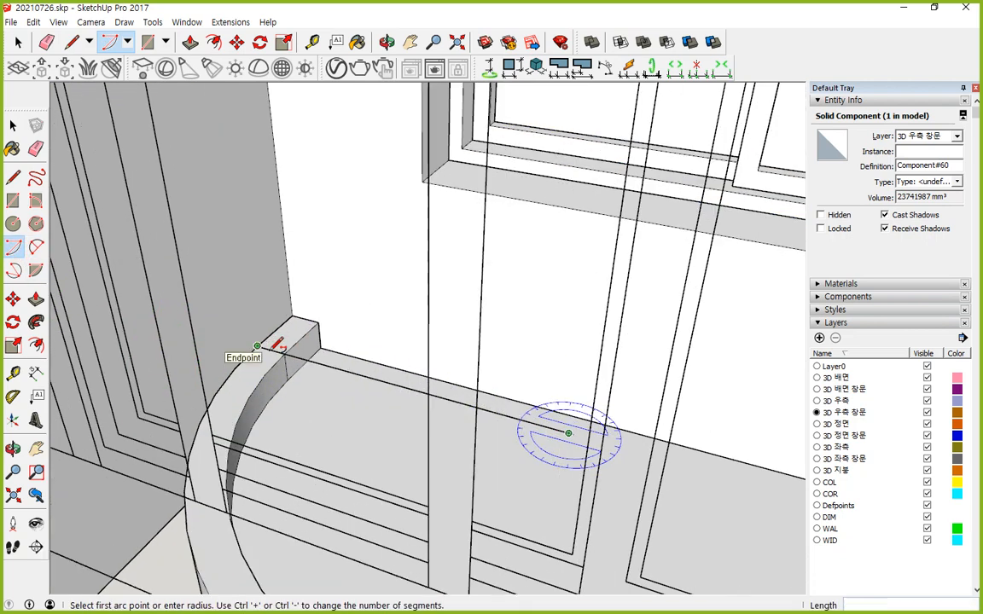
{"action": "left_click", "coordinate": [261, 348]}
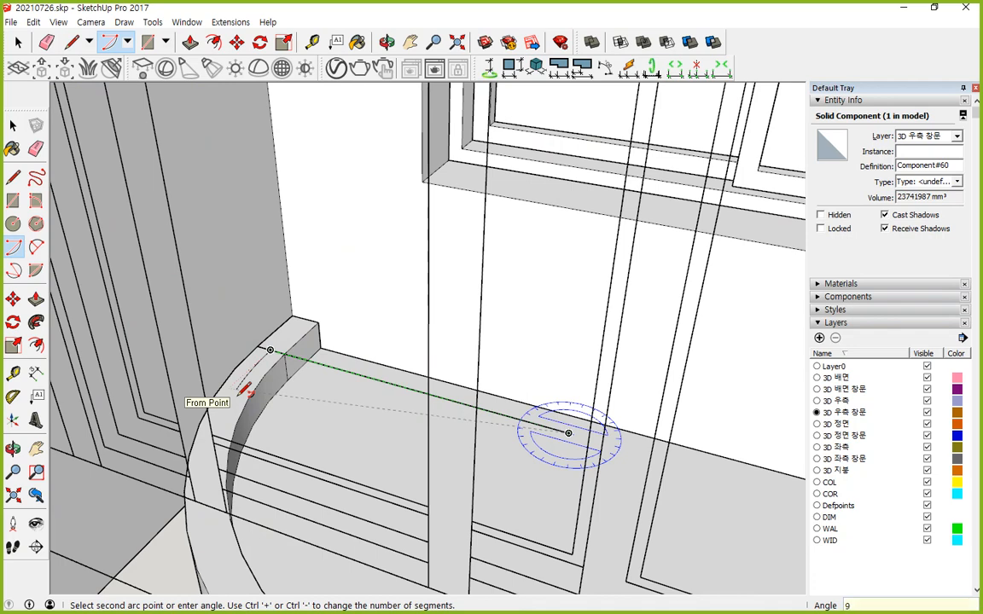
{"action": "left_click", "coordinate": [246, 389]}
{"action": "scroll", "coordinate": [231, 396], "scroll_direction": "down", "scroll_amount": 4}
{"action": "scroll", "coordinate": [253, 376], "scroll_direction": "up", "scroll_amount": 4}
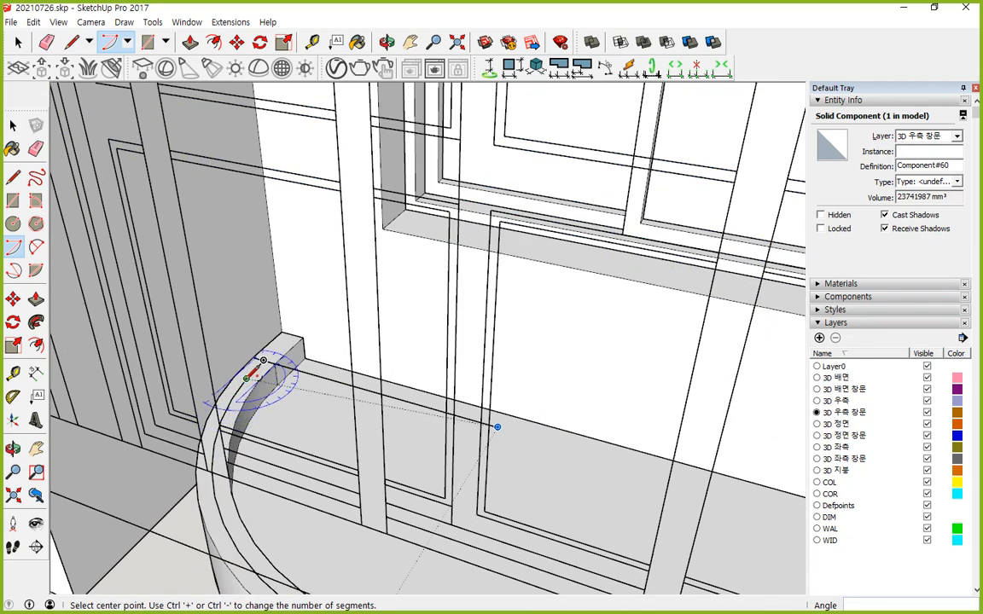
{"action": "scroll", "coordinate": [256, 373], "scroll_direction": "up", "scroll_amount": 3}
{"action": "key", "text": "e"}
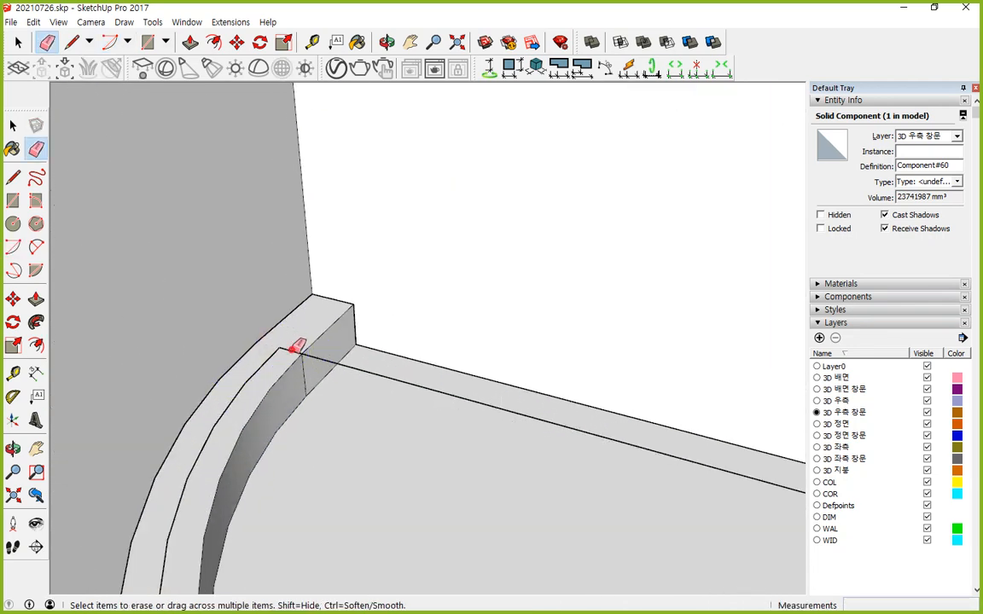
{"action": "left_click", "coordinate": [368, 370]}
- Draw a straight line from the arc's end along the middle of the rim's top to the midpoint of its wall edge
{"action": "key", "text": "l"}
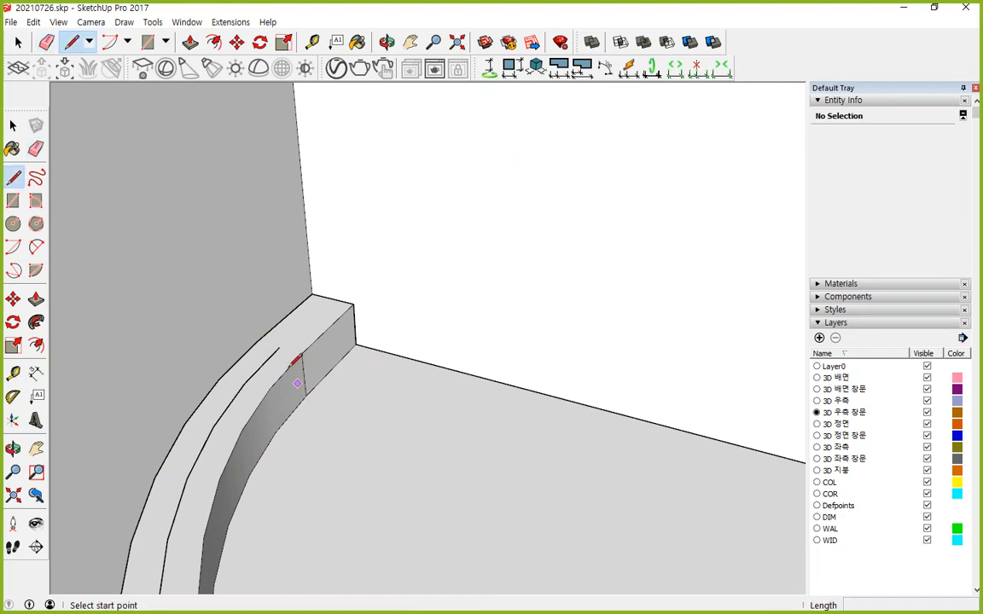
{"action": "left_click", "coordinate": [278, 348]}
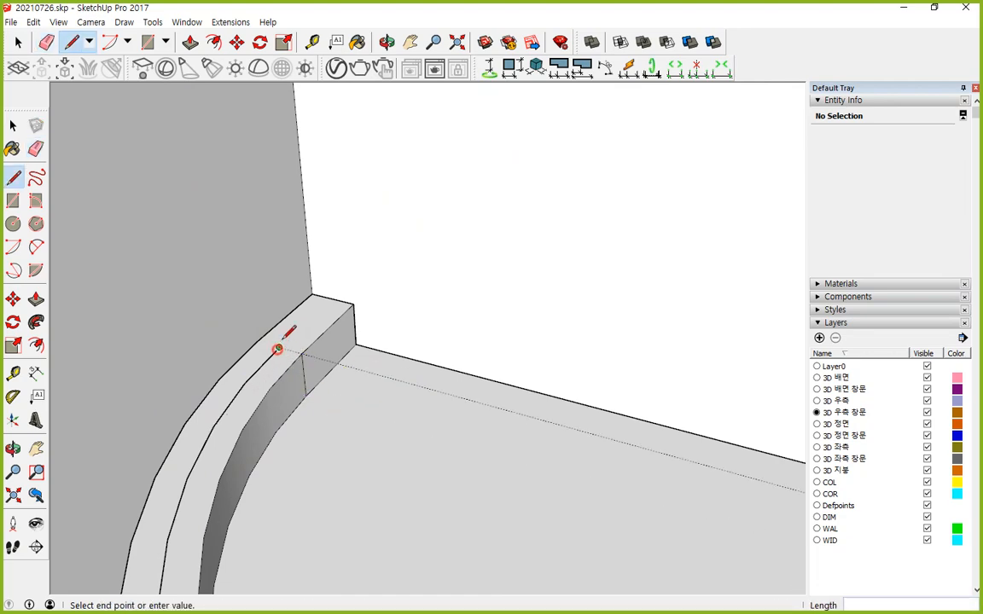
{"action": "left_click", "coordinate": [332, 299]}
{"action": "key", "text": "Escape"}
- Draw a helper line from the middle of the rim's width to the curve's centre point at the balcony's opposite end
{"action": "scroll", "coordinate": [356, 387], "scroll_direction": "down", "scroll_amount": 6}
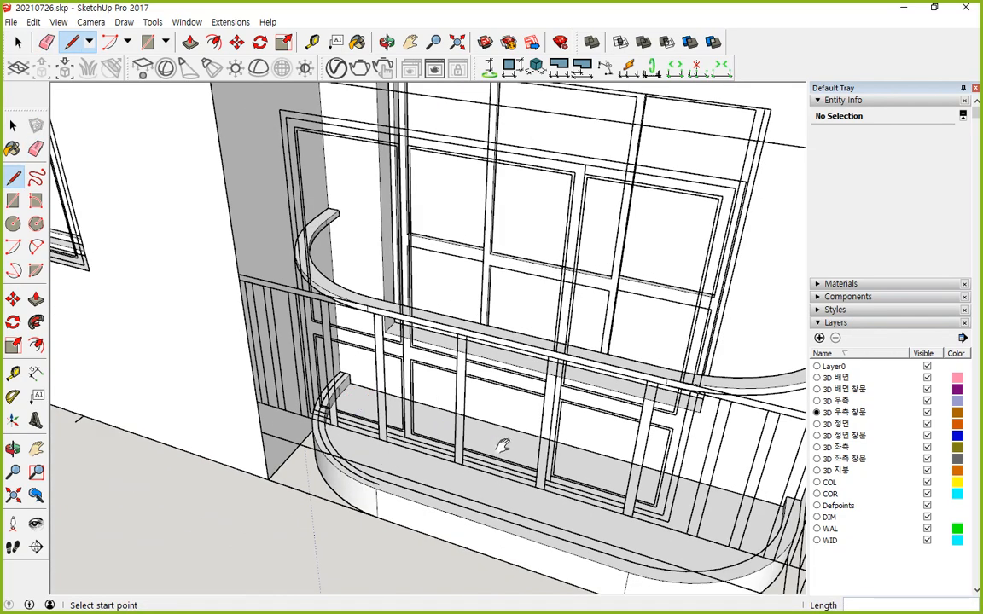
{"action": "middle_click_drag", "start_coordinate": [503, 445], "coordinate": [319, 391]}
{"action": "scroll", "coordinate": [554, 454], "scroll_direction": "up", "scroll_amount": 6}
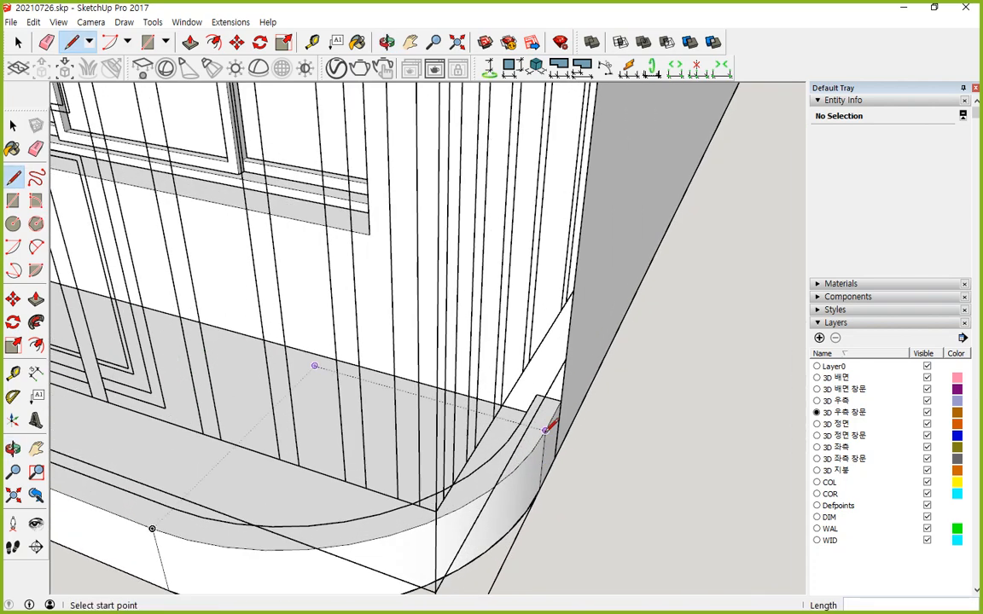
{"action": "left_click", "coordinate": [520, 424]}
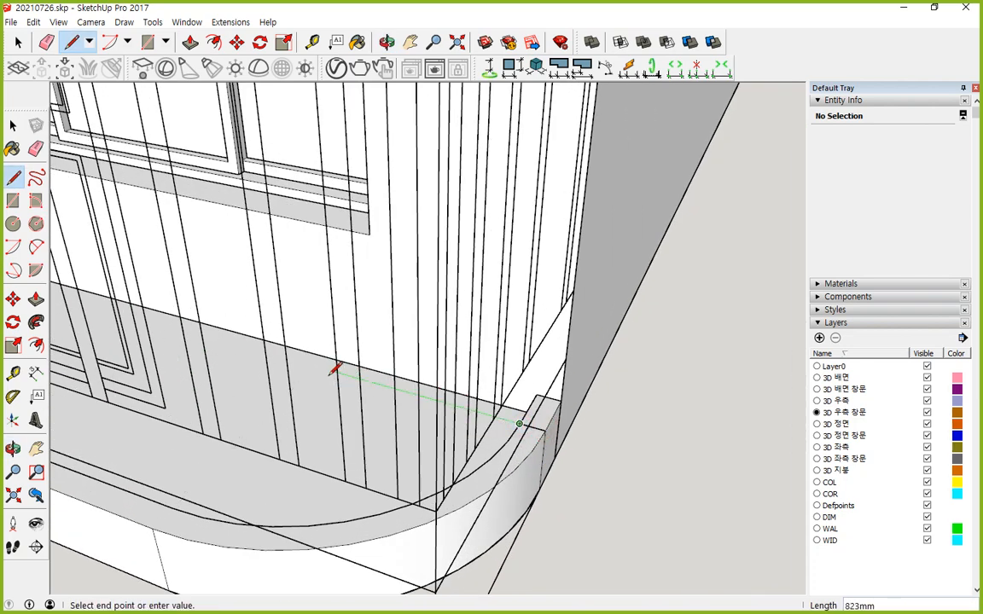
{"action": "left_click", "coordinate": [315, 366]}
{"action": "key", "text": "Escape"}
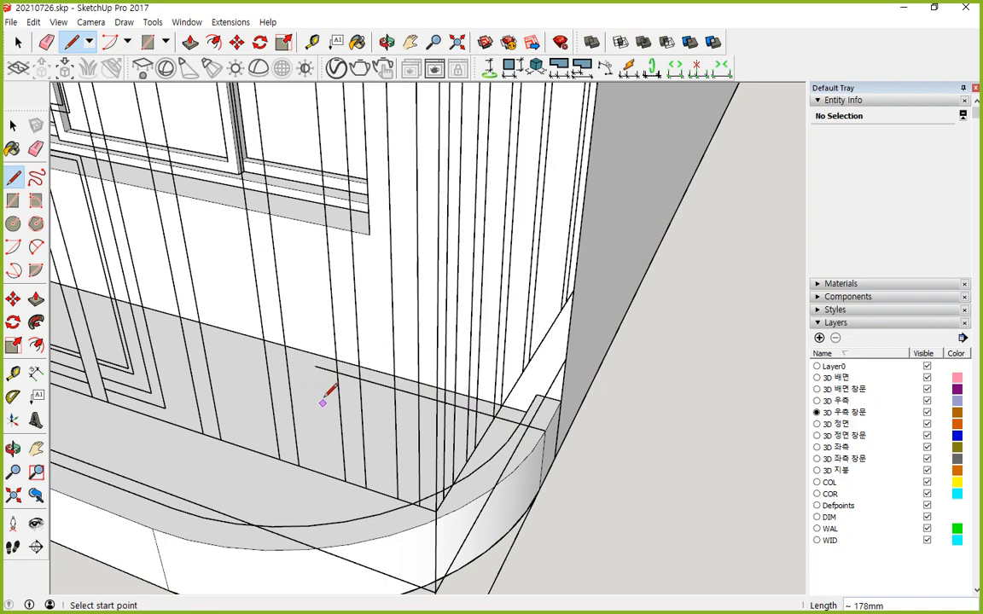
- Draw a quarter-circle arc along the middle of the rim's top at the balcony's other end, centred on the helper line's inner end
{"action": "key", "text": "a"}
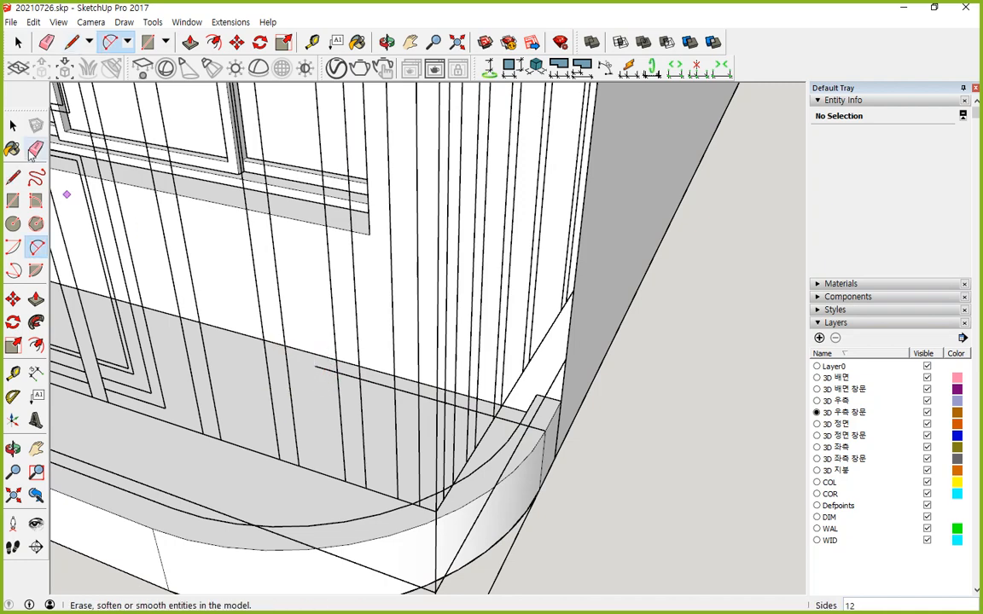
{"action": "left_click", "coordinate": [13, 247]}
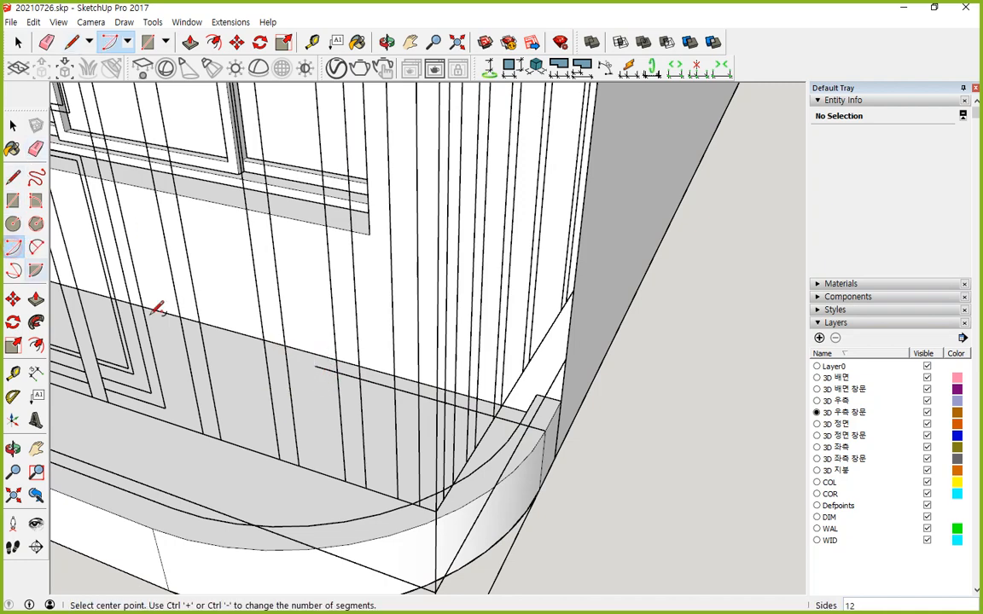
{"action": "left_click", "coordinate": [315, 366]}
{"action": "scroll", "coordinate": [533, 418], "scroll_direction": "up", "scroll_amount": 2}
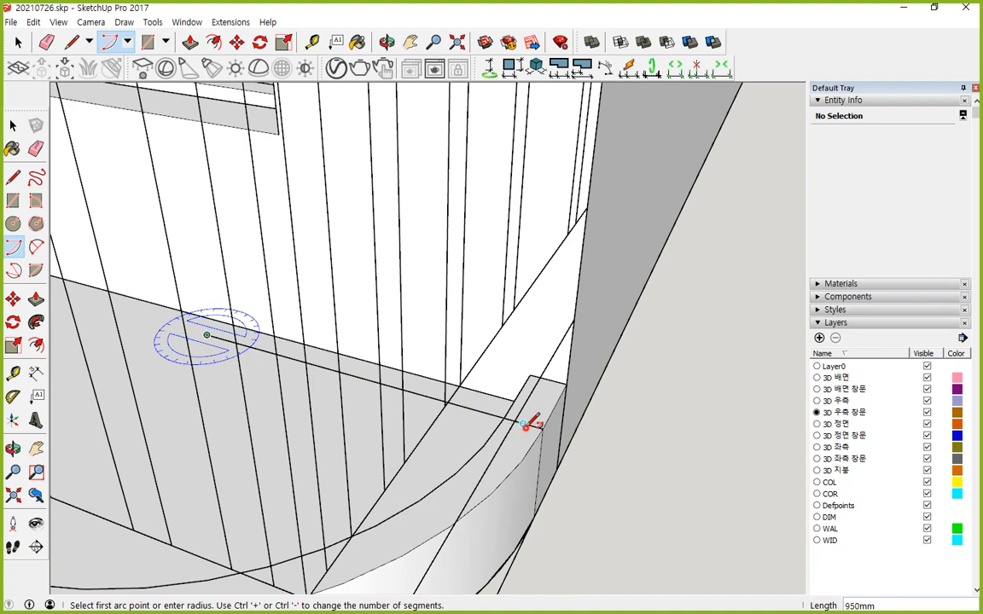
{"action": "left_click", "coordinate": [525, 424]}
{"action": "left_click", "coordinate": [493, 467]}
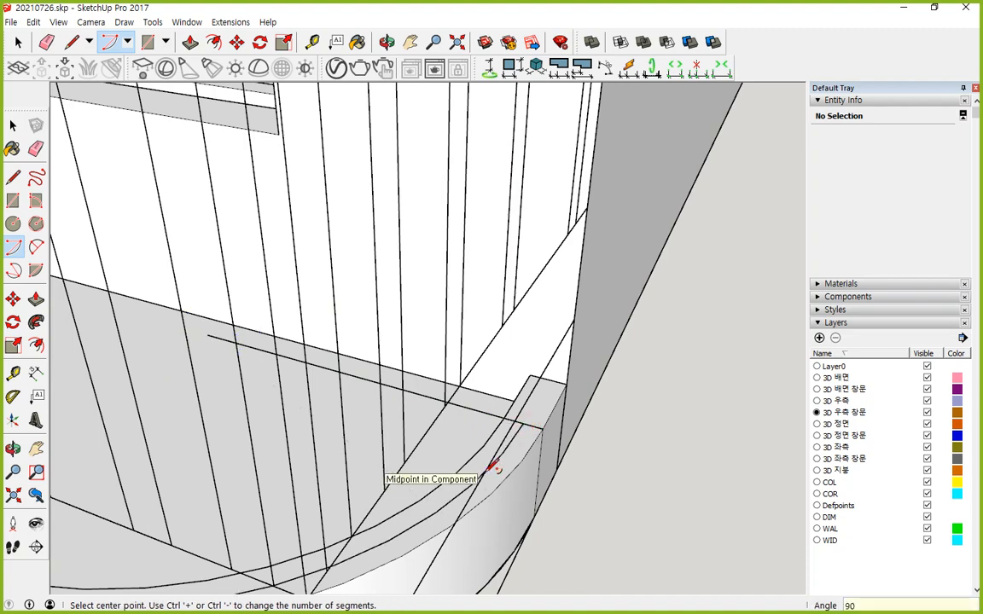
- Erase the helper line that runs from the rim to the curve's centre point
{"action": "middle_click_drag", "start_coordinate": [493, 467], "coordinate": [500, 412]}
{"action": "key", "text": "e"}
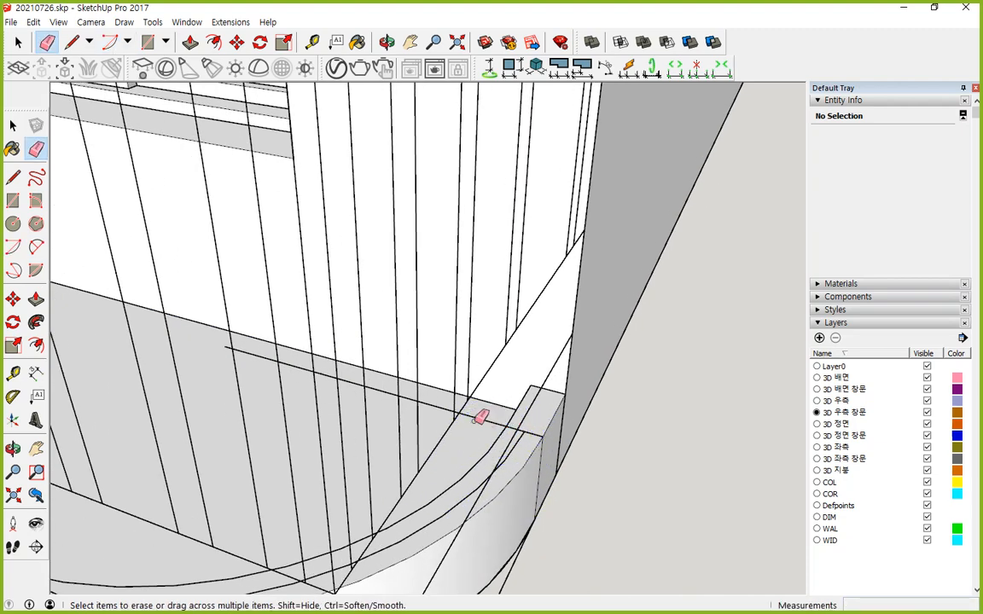
{"action": "scroll", "coordinate": [480, 417], "scroll_direction": "up", "scroll_amount": 2}
{"action": "left_click", "coordinate": [505, 424]}
{"action": "left_click", "coordinate": [537, 430]}
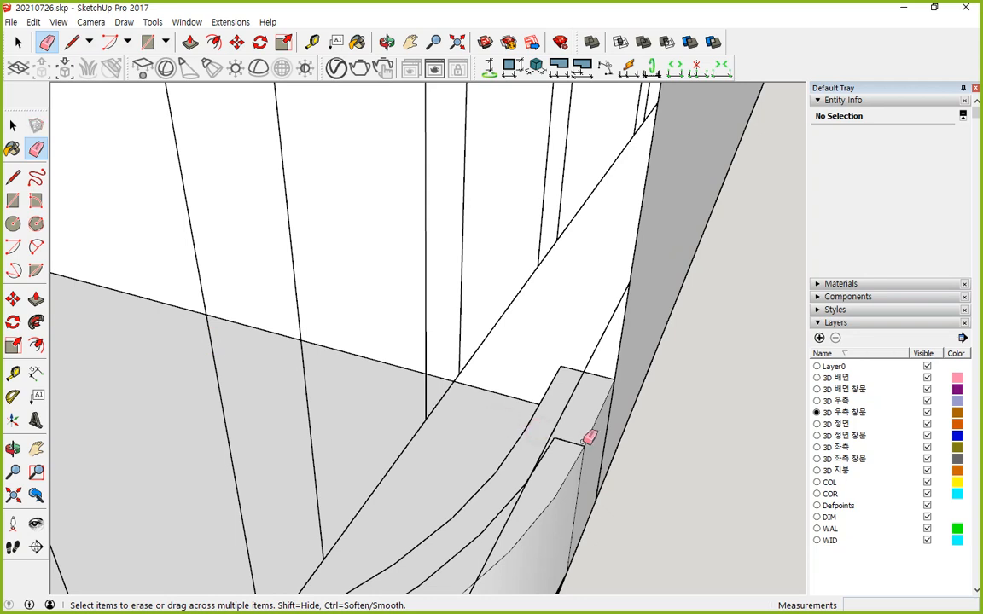
- Draw a straight line from the new arc's end along the middle of the rim's top to the midpoint of its wall edge
{"action": "middle_click_drag", "start_coordinate": [573, 445], "coordinate": [577, 437]}
{"action": "key", "text": "l"}
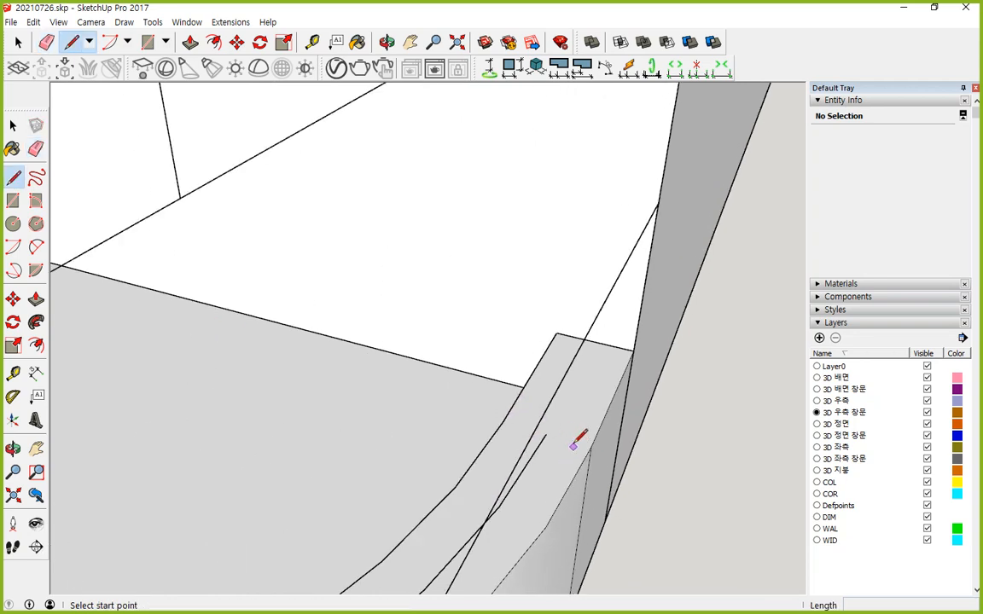
{"action": "left_click", "coordinate": [546, 435]}
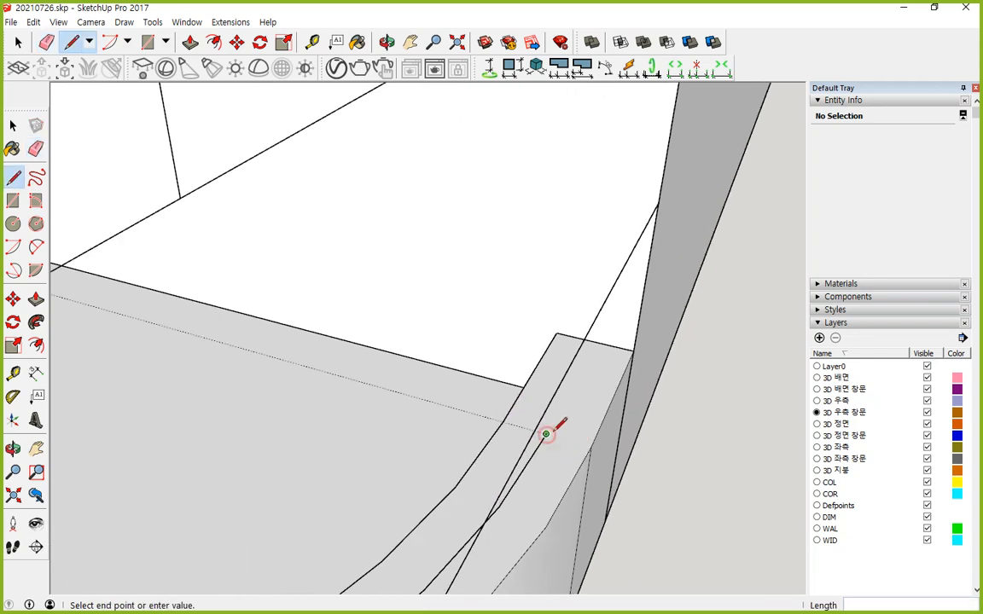
{"action": "left_click", "coordinate": [595, 343]}
{"action": "scroll", "coordinate": [554, 434], "scroll_direction": "down", "scroll_amount": 2}
{"action": "key", "text": "Escape"}
- Draw a 1900 mm straight line along the rim's front, joining the outer ends of the two arcs
{"action": "scroll", "coordinate": [469, 465], "scroll_direction": "down", "scroll_amount": 3}
{"action": "middle_click_drag", "start_coordinate": [413, 453], "coordinate": [717, 369], "text": "shift"}
{"action": "left_click", "coordinate": [434, 463]}
{"action": "scroll", "coordinate": [286, 404], "scroll_direction": "down", "scroll_amount": 3}
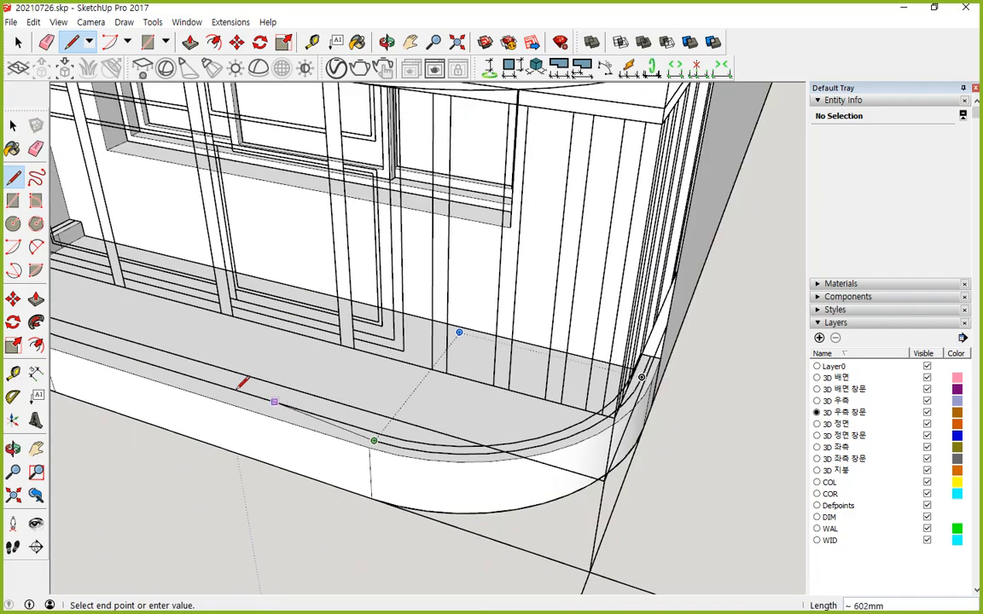
{"action": "middle_click_drag", "start_coordinate": [238, 389], "coordinate": [535, 480], "text": "shift"}
{"action": "scroll", "coordinate": [327, 418], "scroll_direction": "up", "scroll_amount": 3}
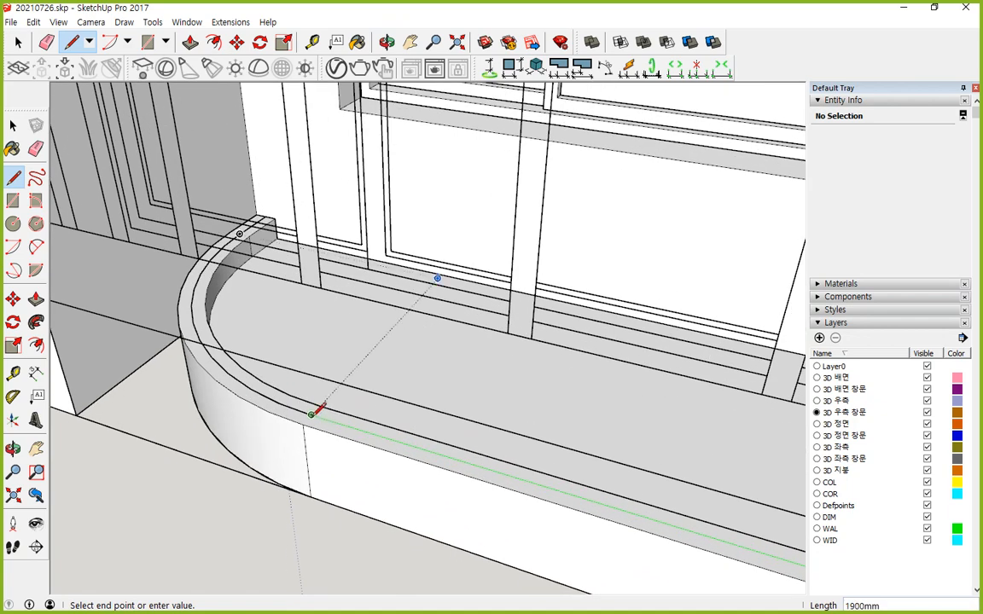
- Select all connected edges of the centreline path along the rim and weld them into one polyline
{"action": "key", "text": "space"}
{"action": "left_click", "coordinate": [329, 424]}
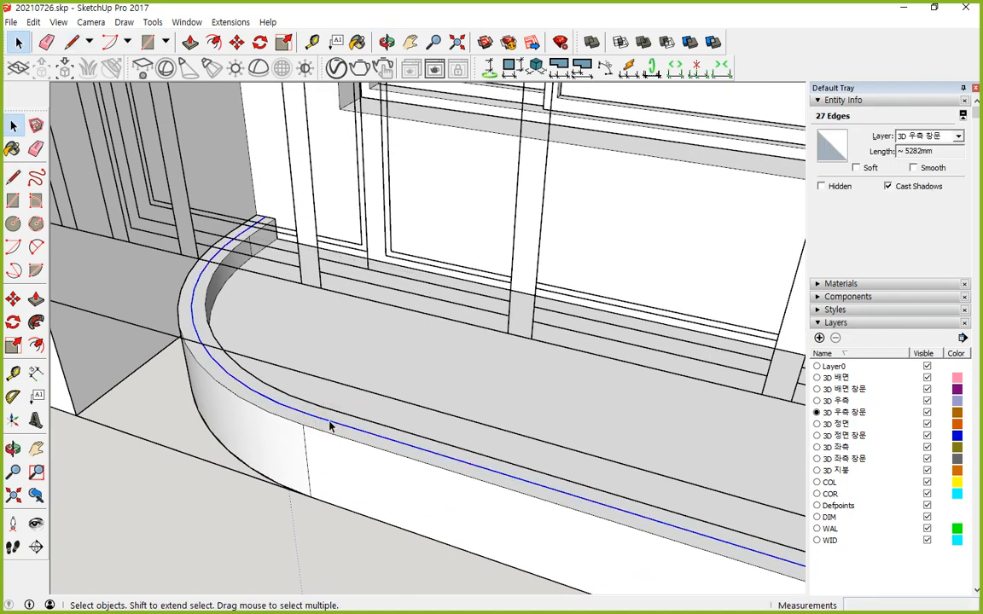
{"action": "scroll", "coordinate": [330, 424], "scroll_direction": "down", "scroll_amount": 5}
{"action": "middle_click_drag", "start_coordinate": [768, 497], "coordinate": [620, 459]}
{"action": "left_click", "coordinate": [231, 22]}
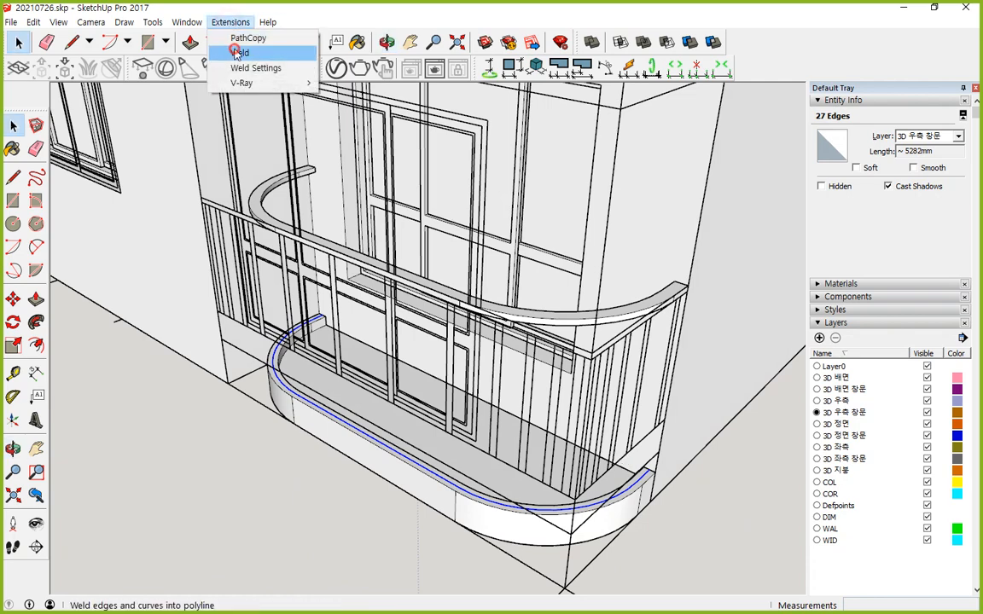
{"action": "left_click", "coordinate": [222, 49]}
{"action": "scroll", "coordinate": [461, 465], "scroll_direction": "up", "scroll_amount": 3}
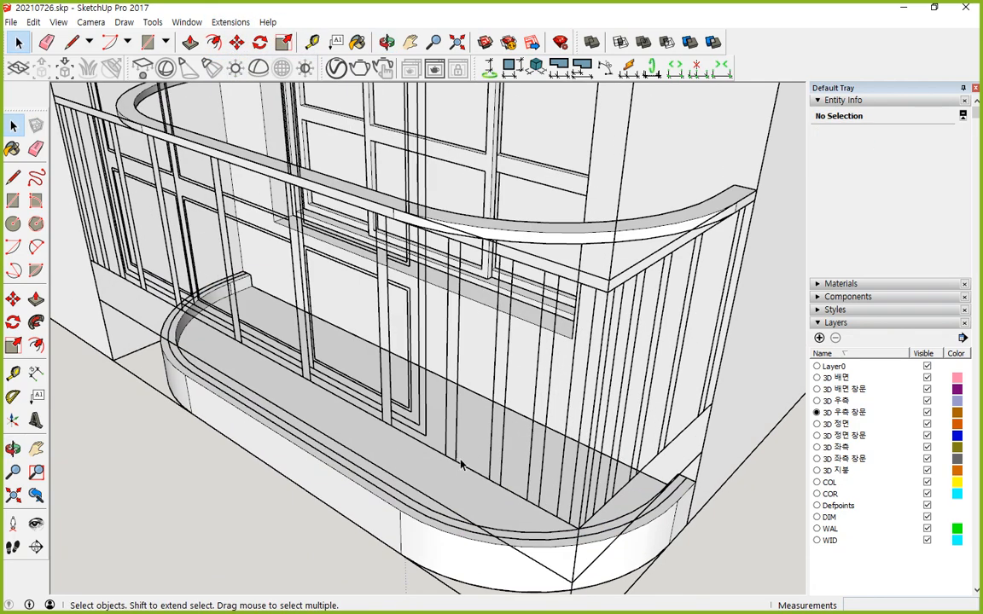
- Copy the free-standing baluster along the welded rim path with PathCopy at 300 mm spacing
{"action": "left_click", "coordinate": [402, 507]}
{"action": "scroll", "coordinate": [180, 276], "scroll_direction": "down", "scroll_amount": 5}
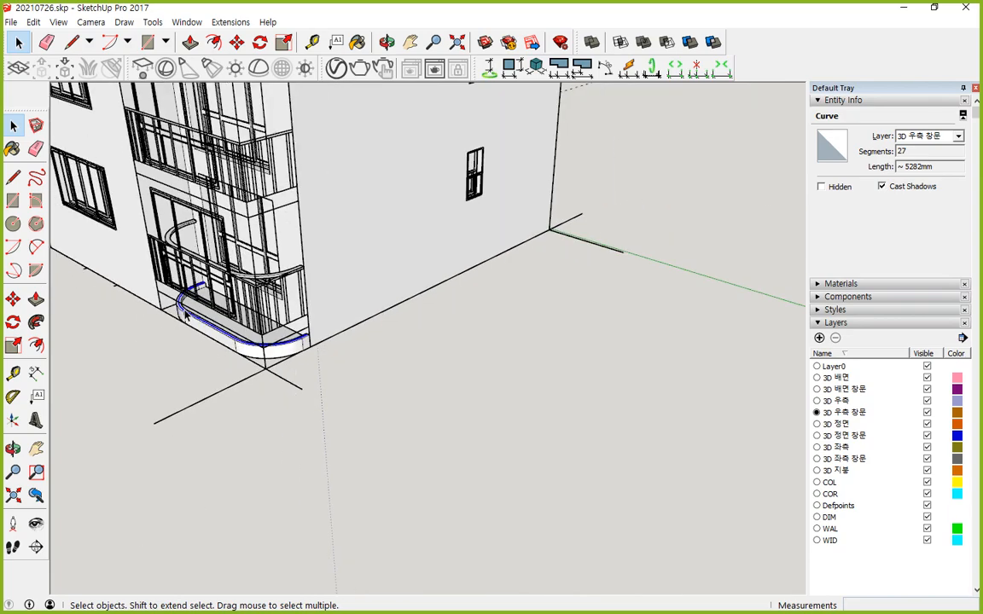
{"action": "middle_click_drag", "start_coordinate": [199, 332], "coordinate": [551, 412]}
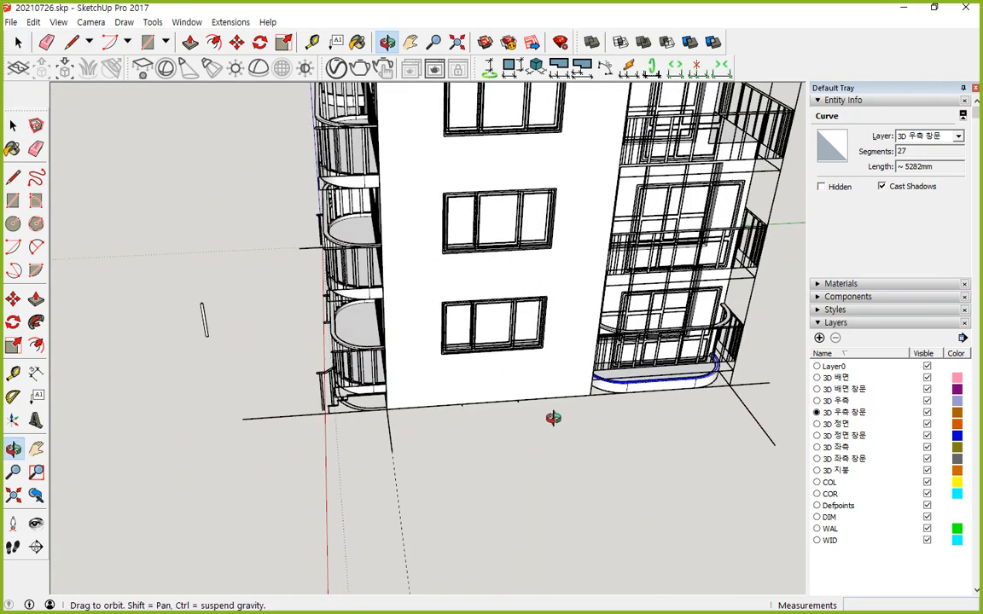
{"action": "left_click", "coordinate": [230, 22]}
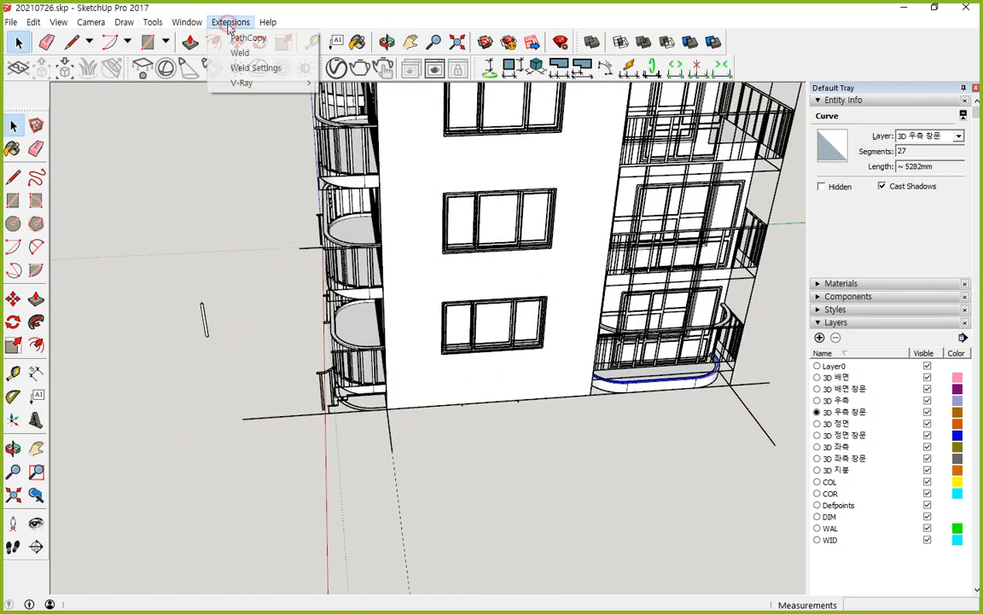
{"action": "left_click", "coordinate": [243, 39]}
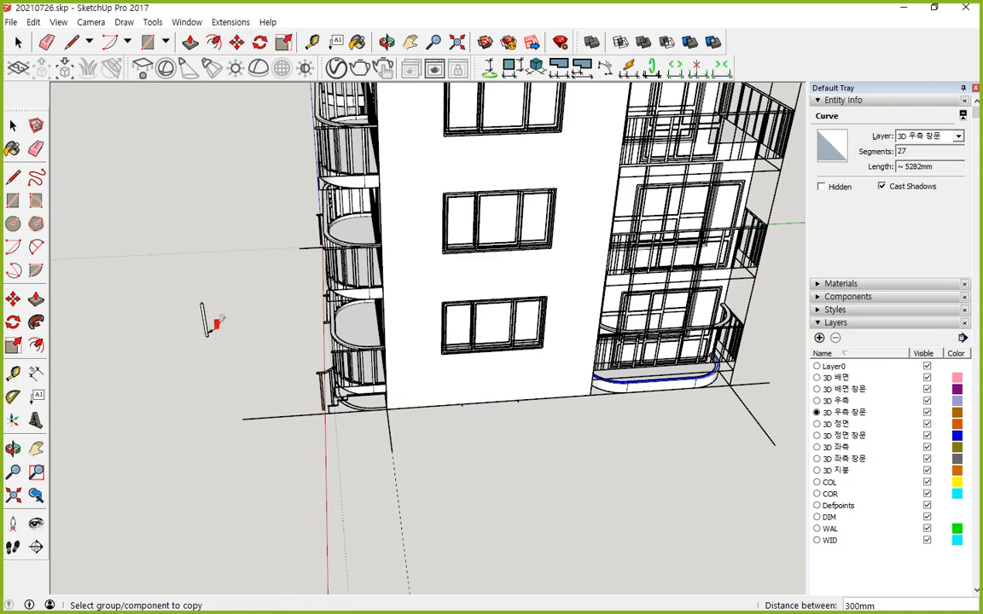
{"action": "left_click", "coordinate": [208, 331]}
{"action": "middle_click_drag", "start_coordinate": [623, 392], "coordinate": [577, 410]}
{"action": "scroll", "coordinate": [736, 412], "scroll_direction": "up", "scroll_amount": 4}
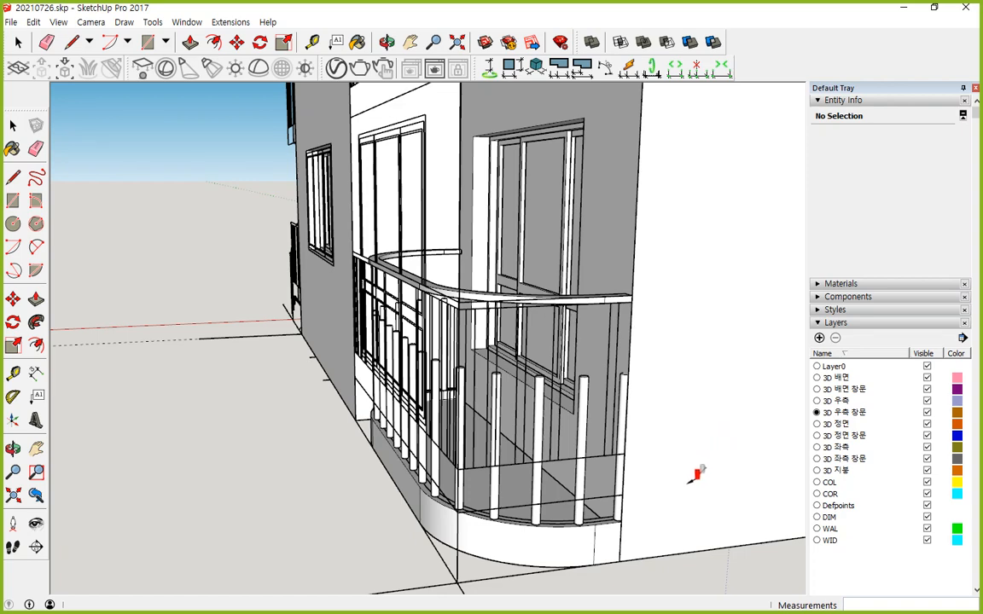
- Delete the baluster that stands against the wall at the end of the rim
{"action": "key", "text": "space"}
{"action": "double_click", "coordinate": [626, 433]}
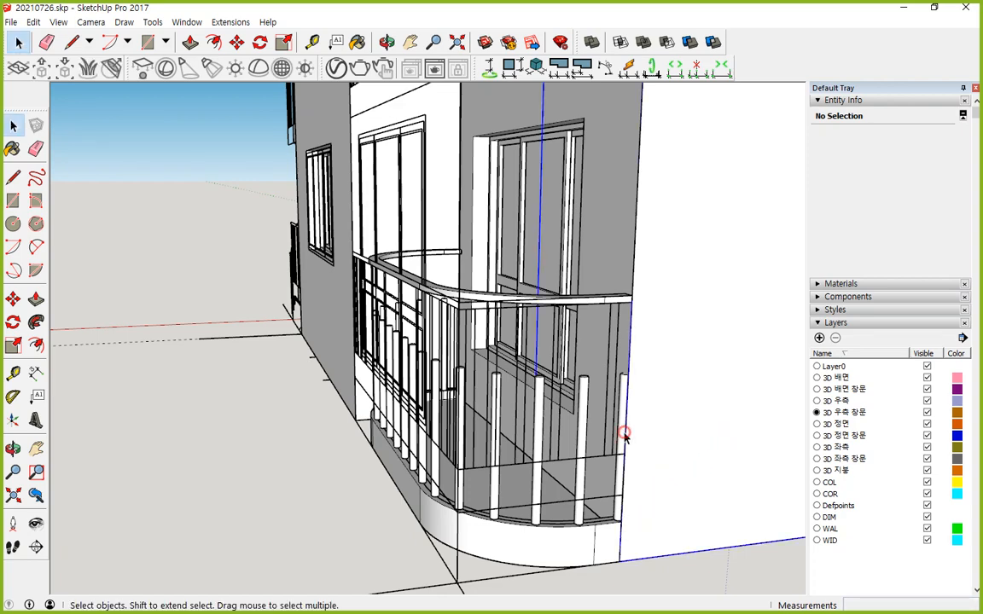
{"action": "left_click", "coordinate": [295, 559]}
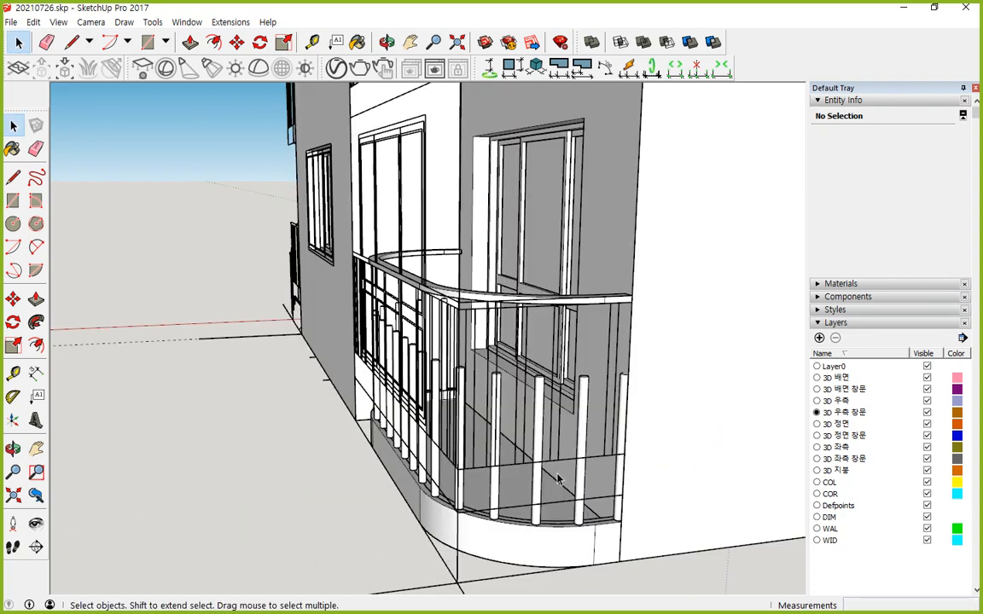
{"action": "left_click", "coordinate": [622, 488]}
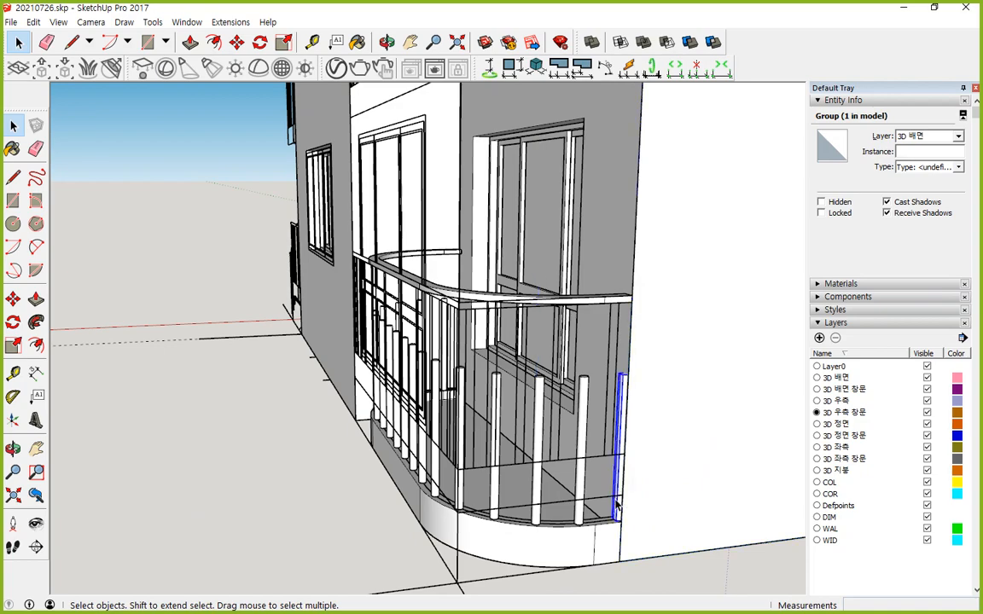
{"action": "middle_click_drag", "start_coordinate": [334, 575], "coordinate": [658, 531]}
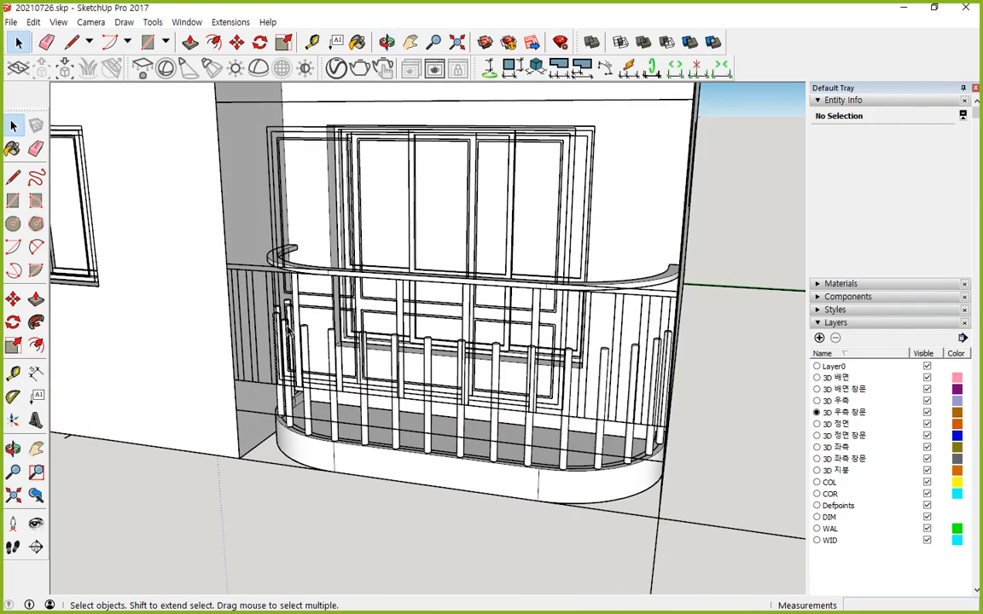
- Move the balusters together with the balcony base and rim straight up to the outline's base level, beneath the curved handrail
{"action": "left_click_drag", "start_coordinate": [262, 293], "coordinate": [714, 536]}
{"action": "middle_click_drag", "start_coordinate": [713, 446], "coordinate": [626, 509]}
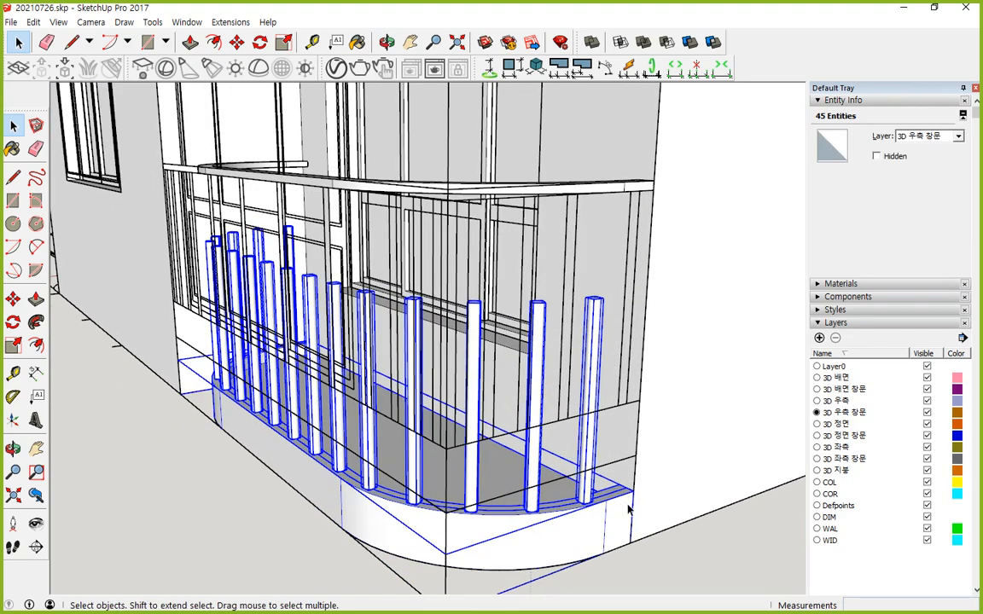
{"action": "key", "text": "m"}
{"action": "left_click", "coordinate": [634, 493]}
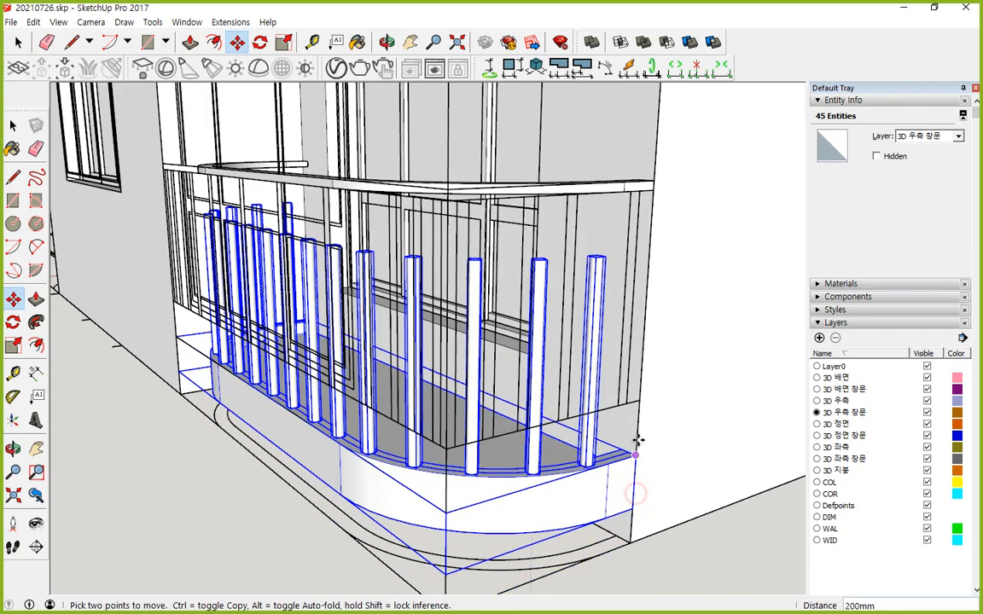
{"action": "left_click", "coordinate": [640, 401]}
- Add the curved handrail to the selected balcony parts and make them all one component
{"action": "key", "text": "space"}
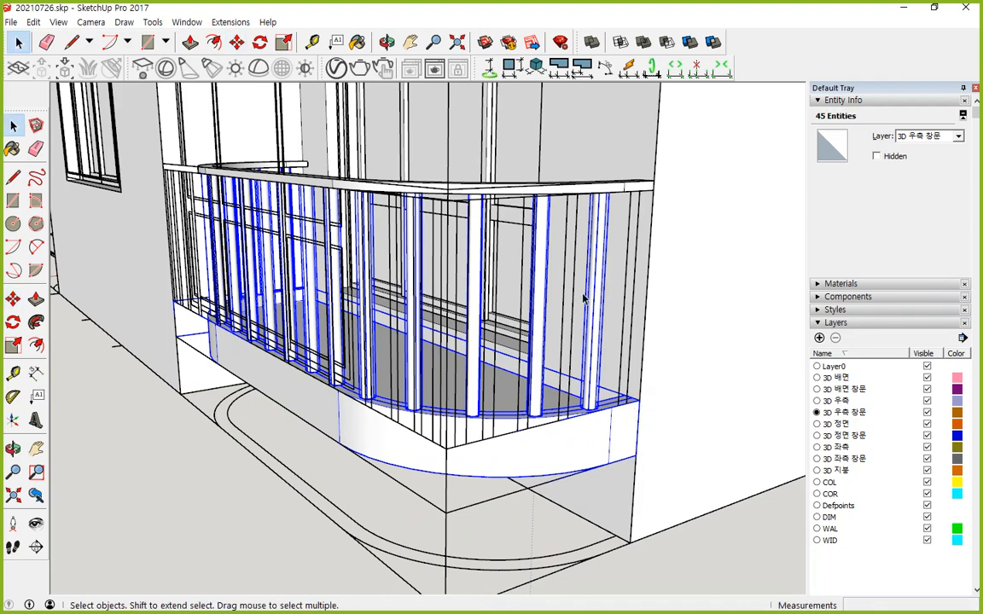
{"action": "middle_click_drag", "start_coordinate": [546, 199], "coordinate": [487, 344]}
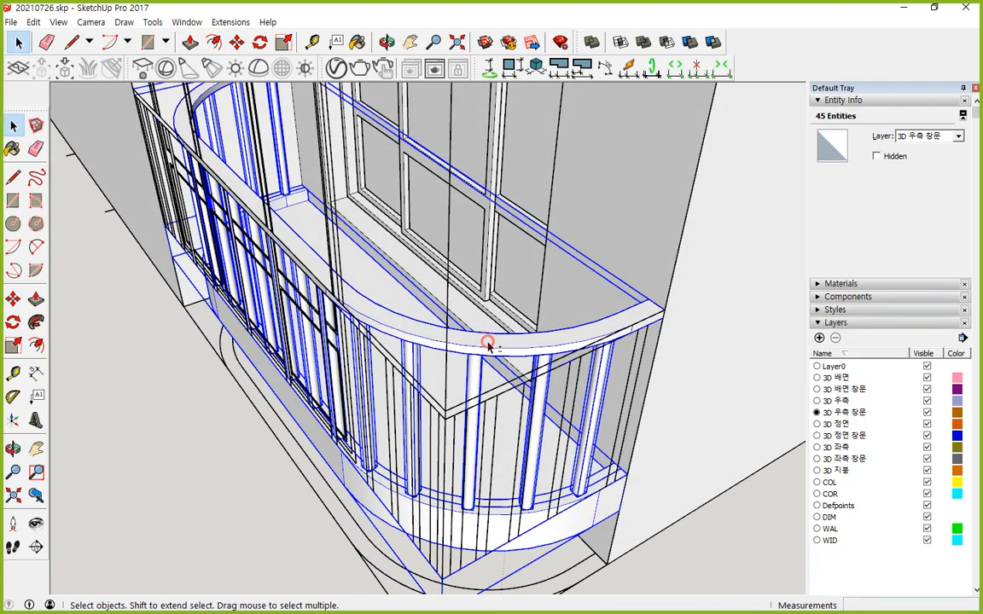
{"action": "right_click", "coordinate": [500, 345]}
{"action": "left_click", "coordinate": [478, 159]}
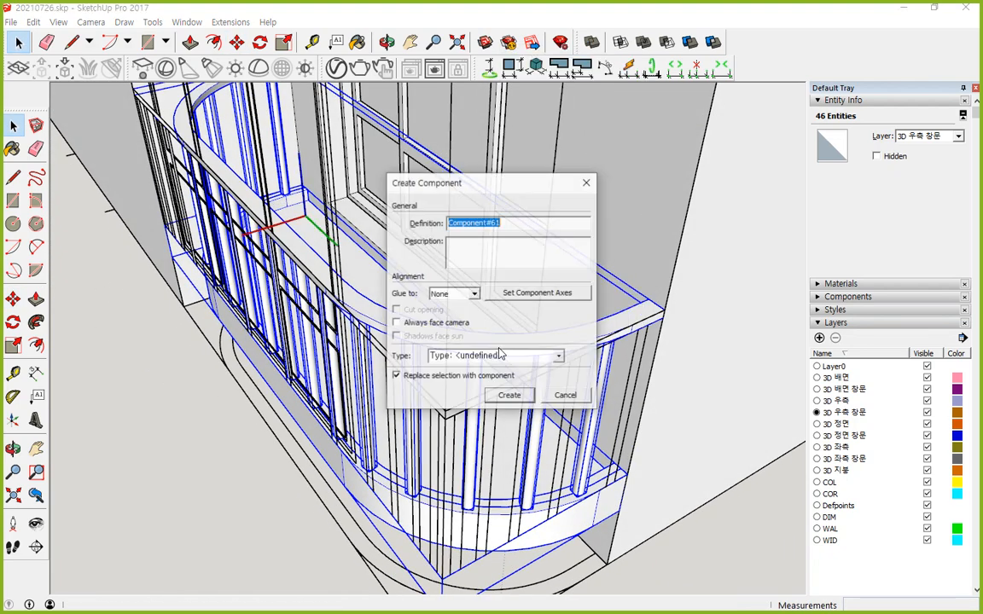
{"action": "left_click", "coordinate": [510, 396]}
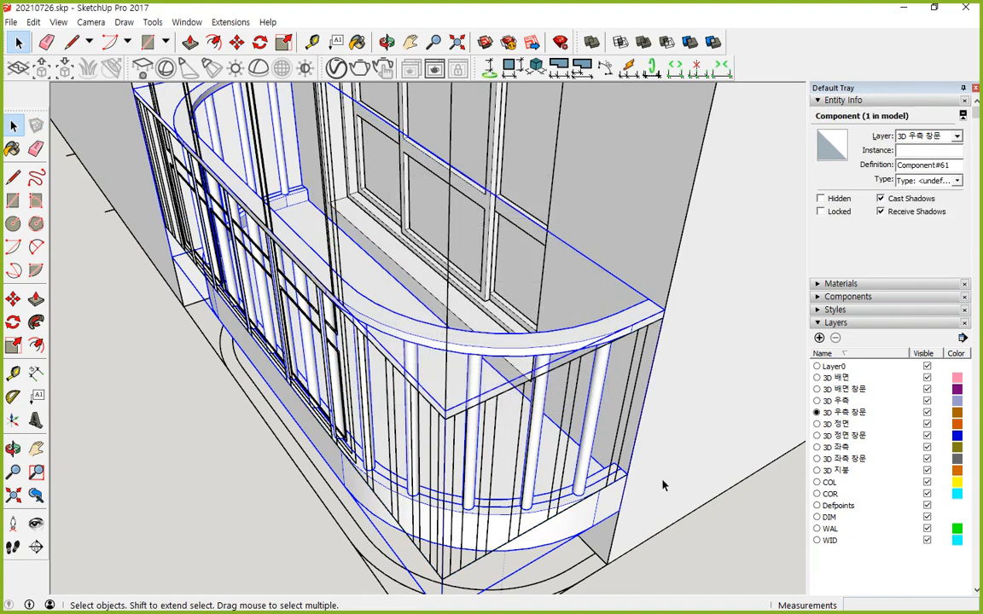
- Copy the balcony component 2800 mm straight up to the balcony position on the floor above
{"action": "middle_click_drag", "start_coordinate": [511, 395], "coordinate": [653, 454]}
{"action": "key", "text": "m"}
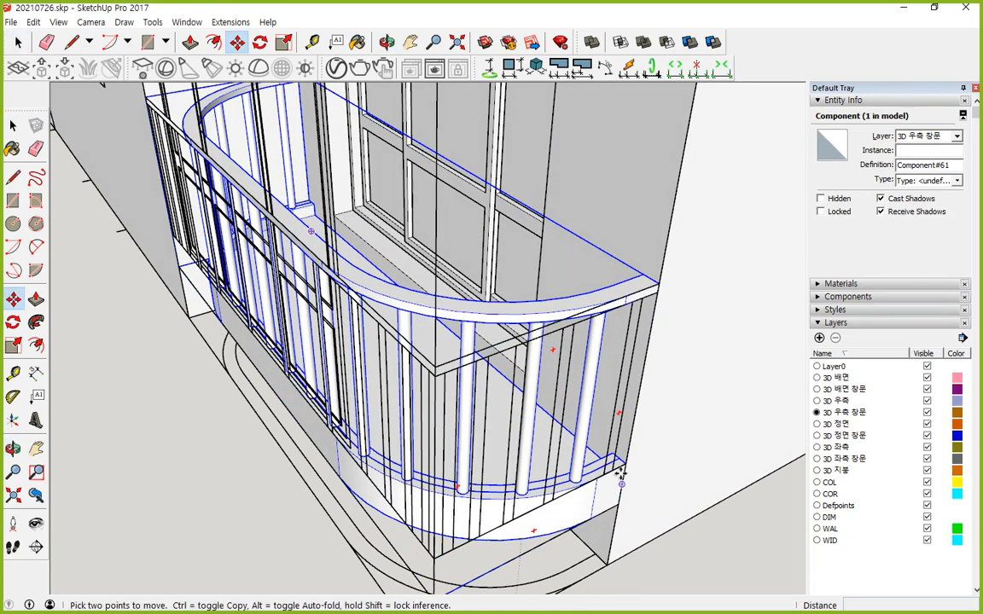
{"action": "left_click", "coordinate": [623, 462]}
{"action": "key", "text": "ctrl"}
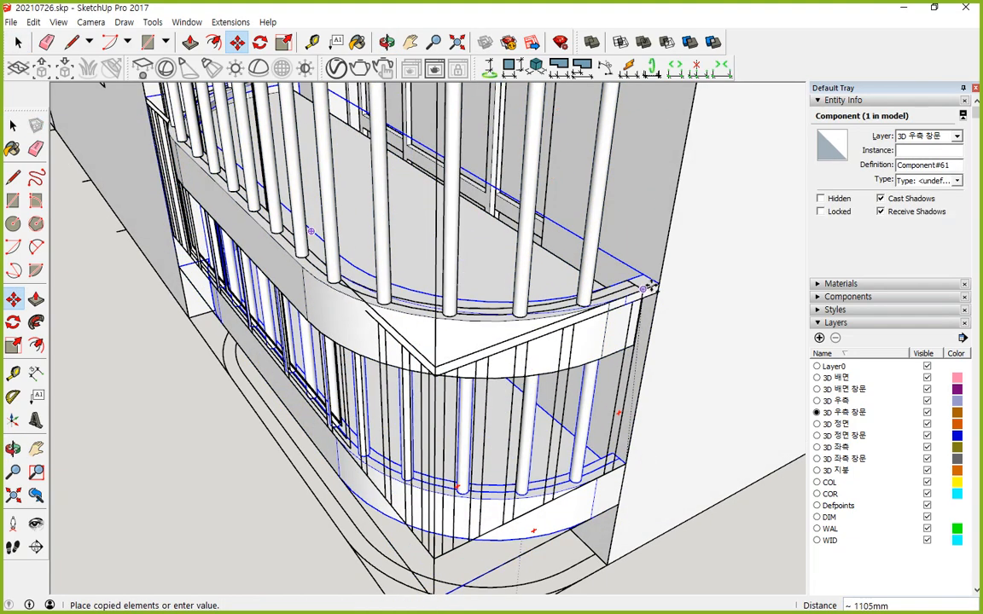
{"action": "scroll", "coordinate": [657, 271], "scroll_direction": "down", "scroll_amount": 3}
{"action": "middle_click_drag", "start_coordinate": [674, 219], "coordinate": [614, 391]}
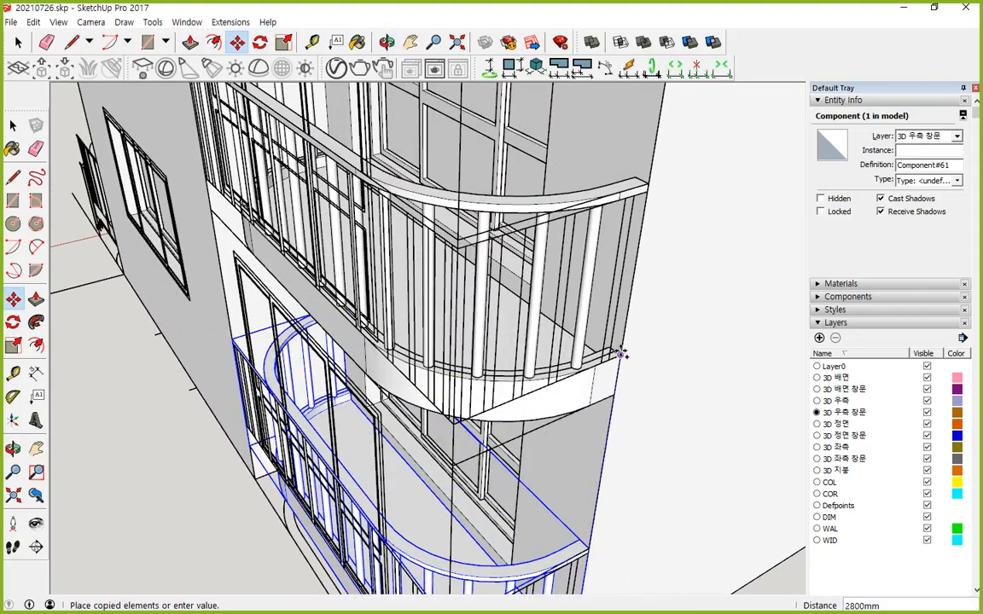
{"action": "left_click", "coordinate": [622, 351]}
{"action": "key", "text": "space"}
{"action": "left_click", "coordinate": [204, 467]}
- Examine the finished balconies around the house and the outline of the long top-floor balcony wrapping the corner
{"action": "scroll", "coordinate": [152, 511], "scroll_direction": "down", "scroll_amount": 3}
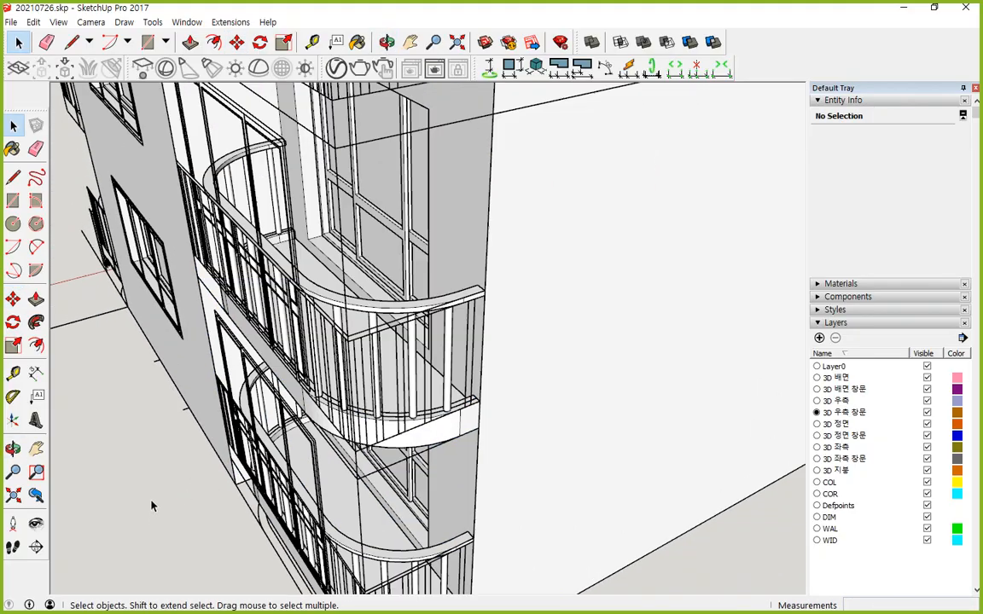
{"action": "middle_click_drag", "start_coordinate": [152, 504], "coordinate": [744, 498]}
{"action": "scroll", "coordinate": [544, 474], "scroll_direction": "down", "scroll_amount": 2}
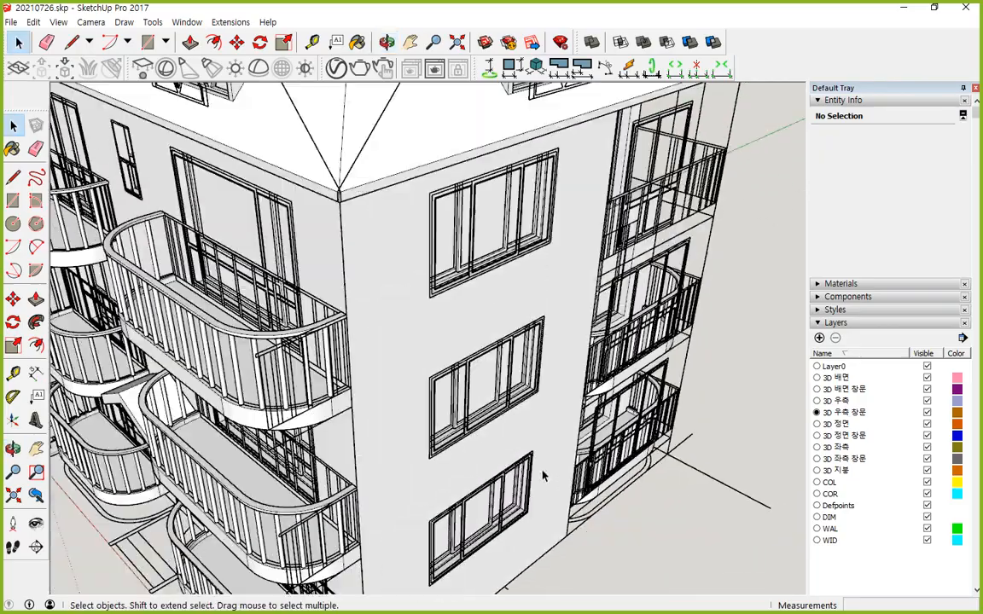
{"action": "scroll", "coordinate": [550, 469], "scroll_direction": "down", "scroll_amount": 3}
{"action": "middle_click_drag", "start_coordinate": [648, 391], "coordinate": [196, 394]}
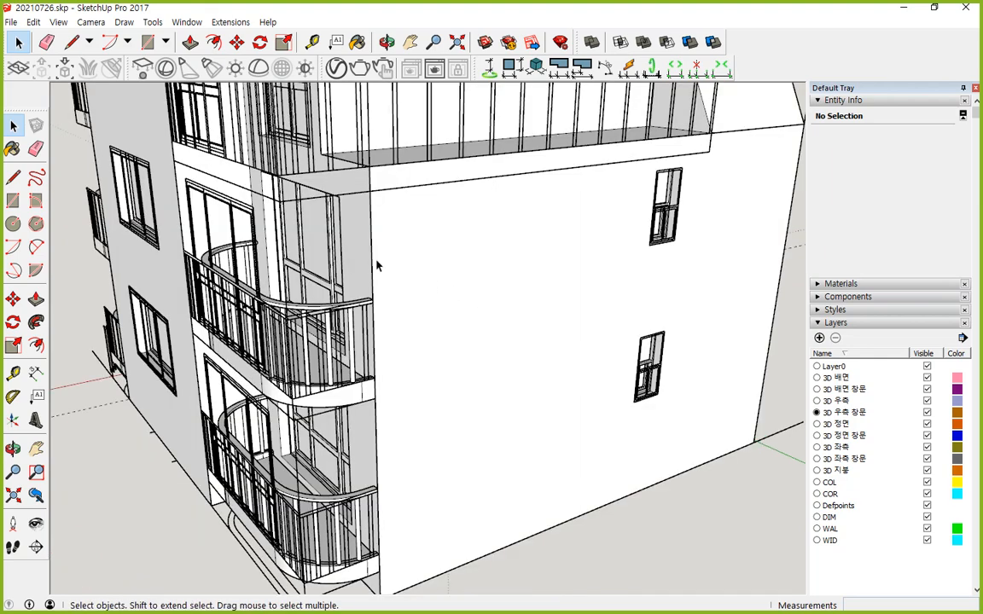
{"action": "middle_click_drag", "start_coordinate": [377, 262], "coordinate": [452, 321]}
{"action": "mouse_move", "coordinate": [719, 198]}
{"action": "left_mouse_down"}
{"action": "mouse_move", "coordinate": [631, 220]}
{"action": "mouse_move", "coordinate": [367, 352]}
{"action": "mouse_move", "coordinate": [214, 256]}
{"action": "left_mouse_up"}
{"action": "mouse_move", "coordinate": [275, 241]}
{"action": "left_mouse_down"}
{"action": "mouse_move", "coordinate": [232, 285]}
{"action": "mouse_move", "coordinate": [504, 260]}
{"action": "mouse_move", "coordinate": [708, 217]}
{"action": "mouse_move", "coordinate": [478, 303]}
{"action": "mouse_move", "coordinate": [252, 315]}
{"action": "left_mouse_up"}
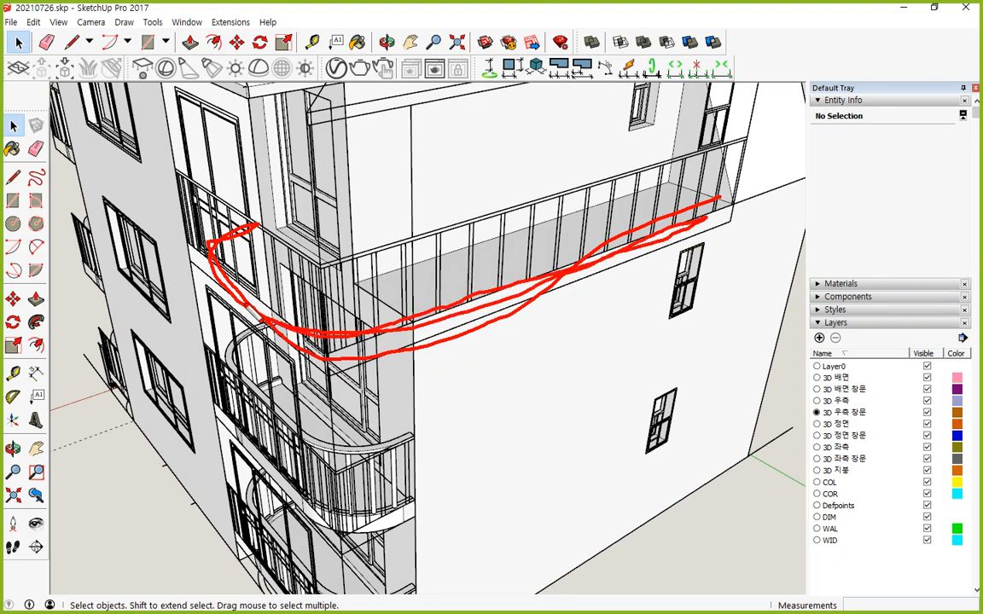
- Copy all geometry of the base and rim from inside the lower curved balcony component
{"action": "mouse_move", "coordinate": [307, 340]}
{"action": "left_mouse_down"}
{"action": "mouse_move", "coordinate": [642, 205]}
{"action": "mouse_move", "coordinate": [420, 271]}
{"action": "mouse_move", "coordinate": [251, 244]}
{"action": "left_mouse_up"}
{"action": "key", "text": "Escape"}
{"action": "middle_click_drag", "start_coordinate": [343, 401], "coordinate": [336, 316]}
{"action": "double_click", "coordinate": [334, 581]}
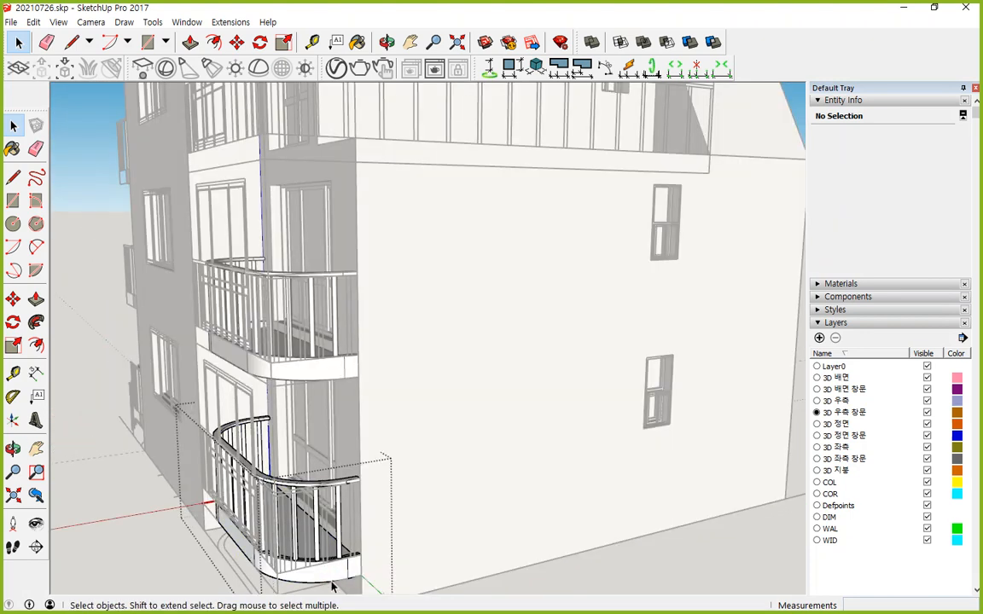
{"action": "left_click", "coordinate": [334, 585]}
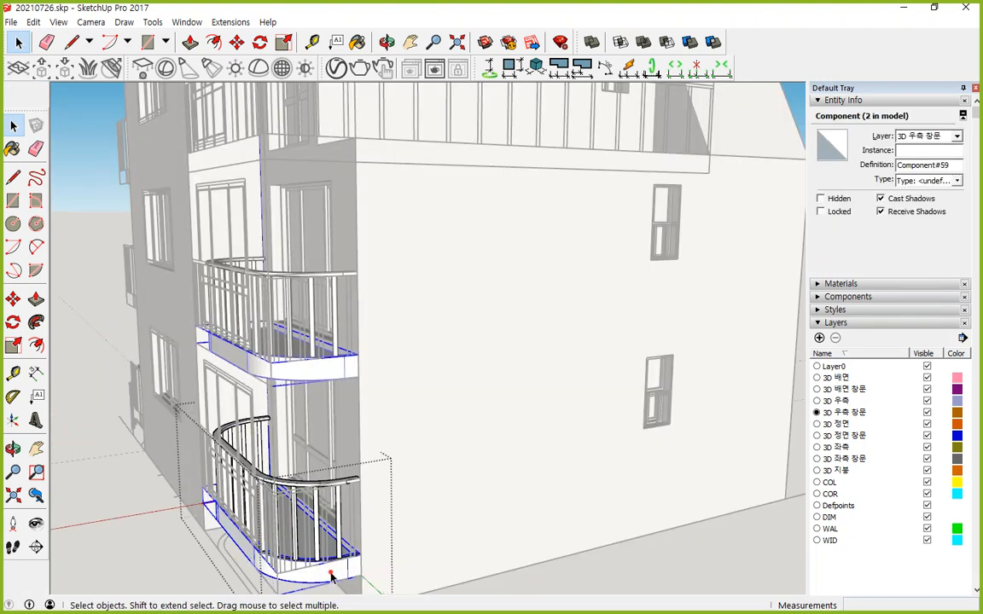
{"action": "double_click", "coordinate": [333, 578]}
{"action": "left_click", "coordinate": [345, 578]}
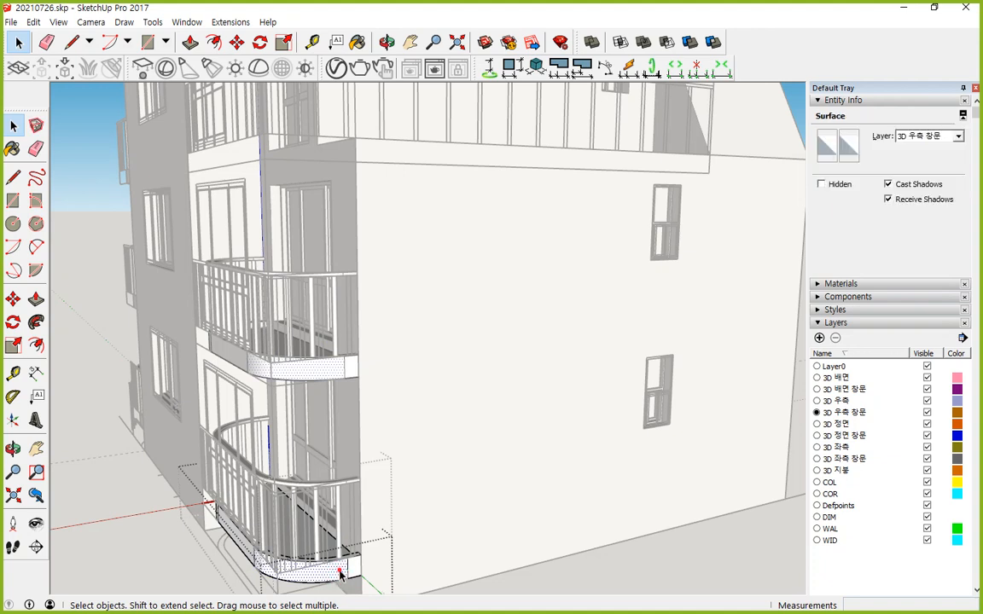
{"action": "triple_click", "coordinate": [340, 575]}
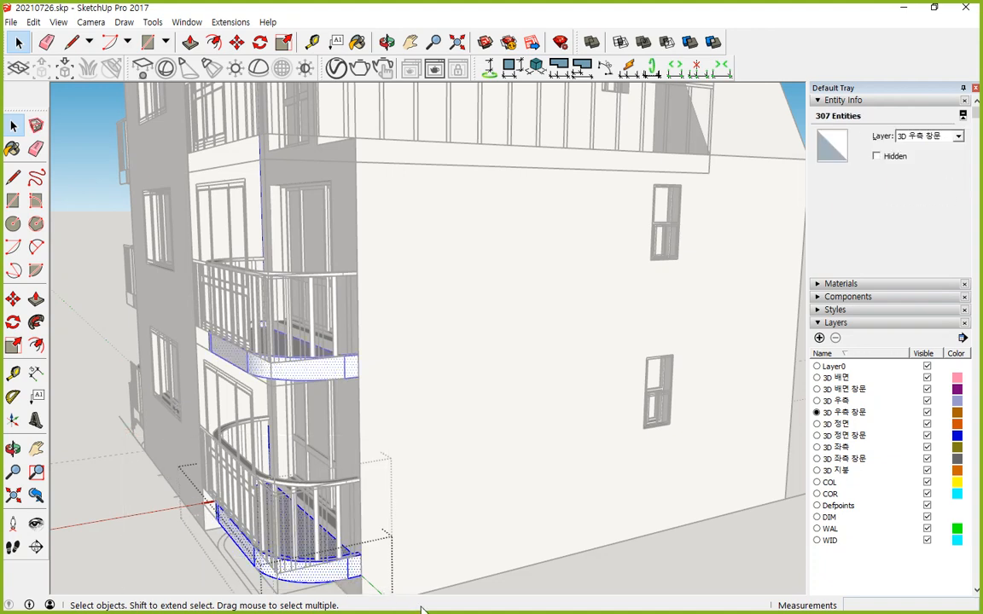
{"action": "left_click", "coordinate": [118, 522]}
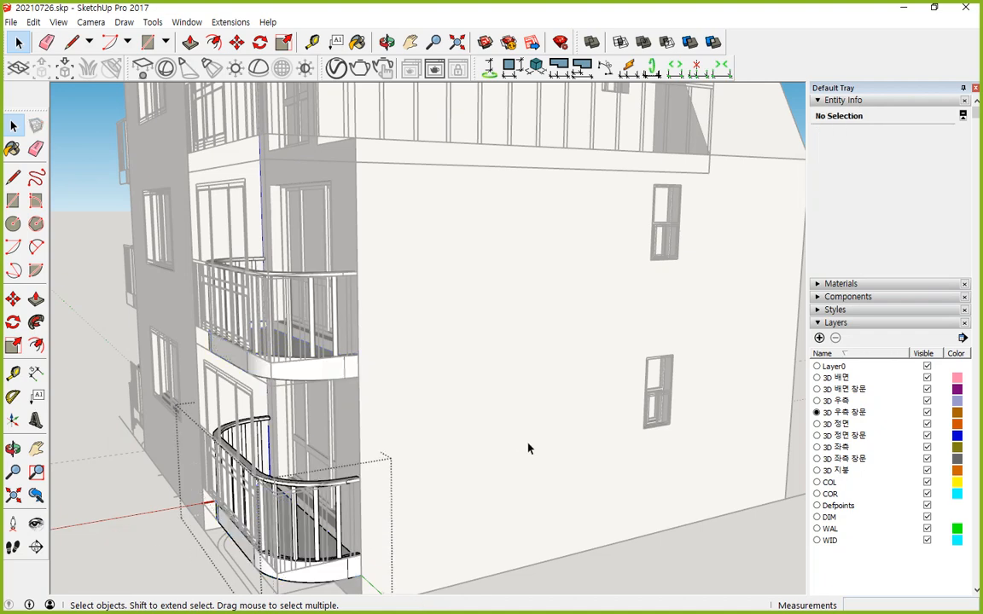
- Paste the copied balcony base and rim in front of the house's side wall
{"action": "scroll", "coordinate": [577, 505], "scroll_direction": "up", "scroll_amount": 2}
{"action": "scroll", "coordinate": [500, 377], "scroll_direction": "down", "scroll_amount": 2}
{"action": "key", "text": "ctrl+v"}
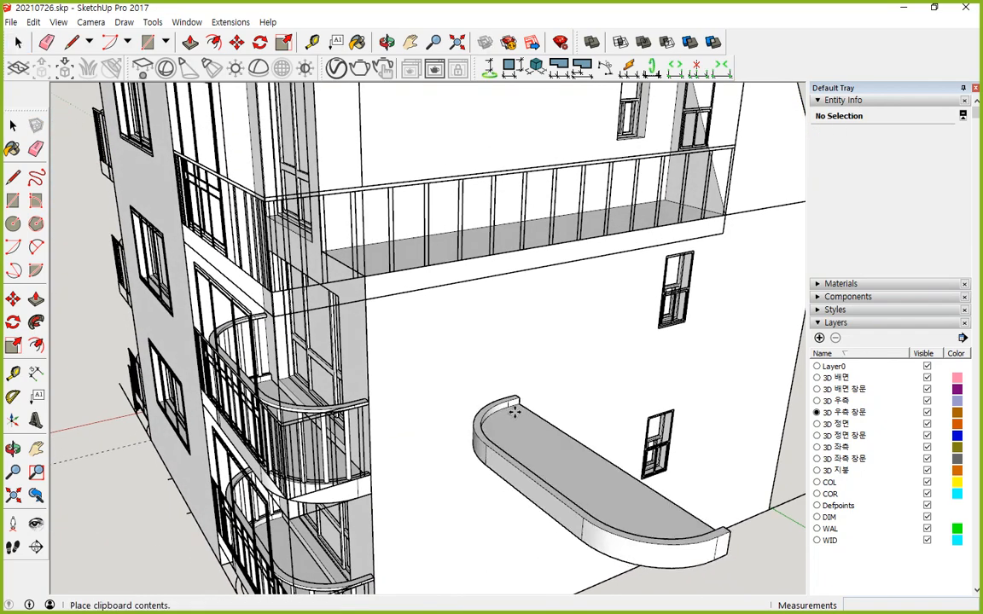
{"action": "left_click", "coordinate": [503, 386]}
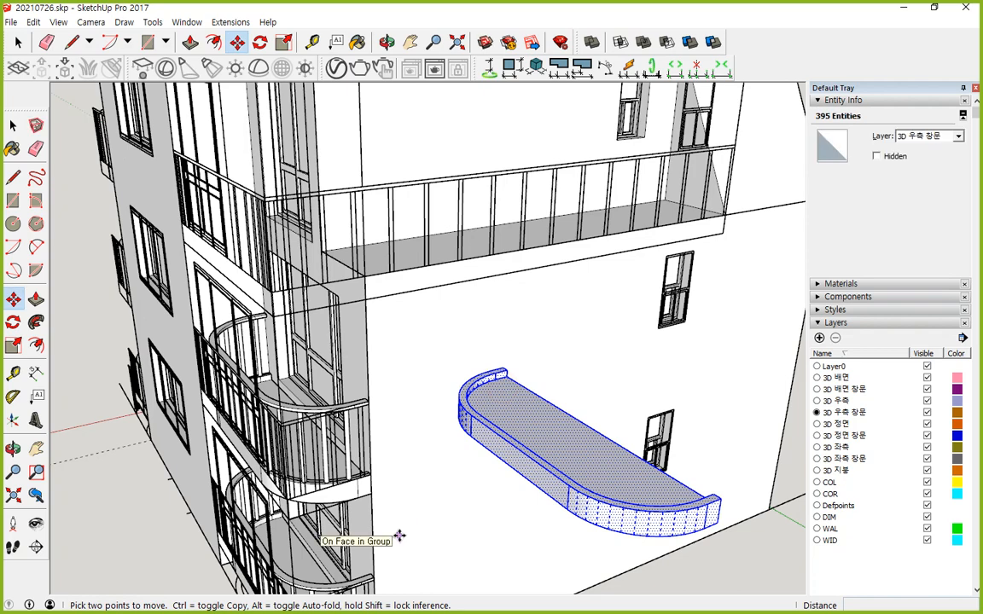
- Move the pasted base and rim by the rim's end corner to the wall corner at the top-floor balcony
{"action": "scroll", "coordinate": [726, 499], "scroll_direction": "up", "scroll_amount": 2}
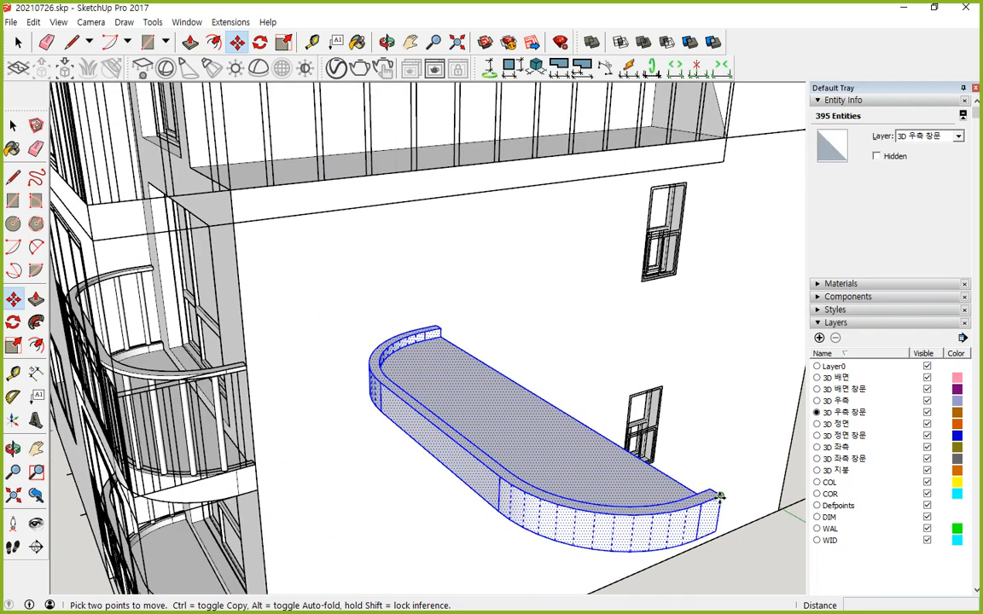
{"action": "left_click", "coordinate": [720, 497]}
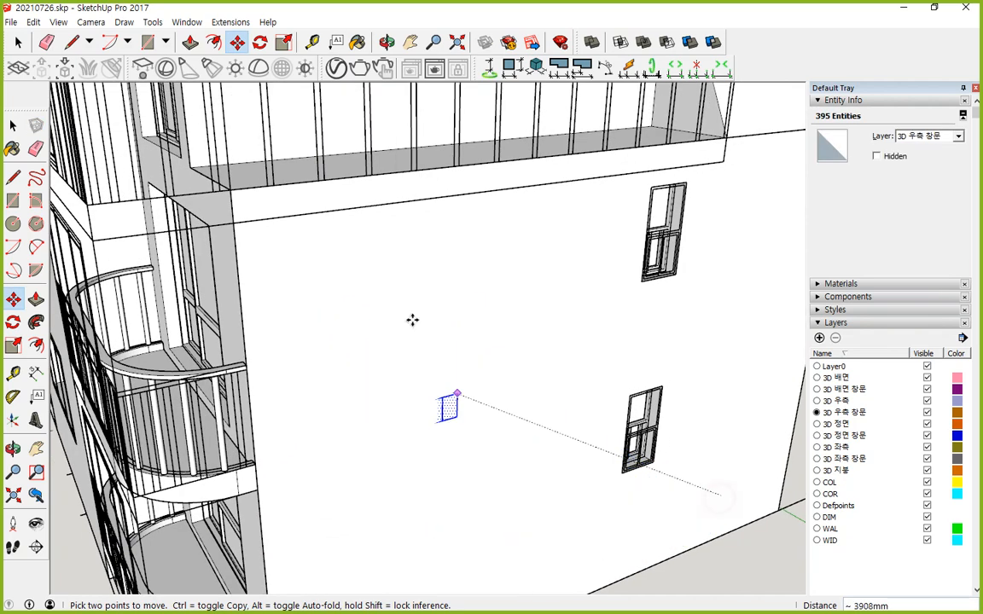
{"action": "left_click", "coordinate": [229, 193]}
{"action": "middle_click_drag", "start_coordinate": [268, 368], "coordinate": [196, 311]}
{"action": "middle_click_drag", "start_coordinate": [290, 312], "coordinate": [428, 305]}
{"action": "scroll", "coordinate": [220, 368], "scroll_direction": "down", "scroll_amount": 1}
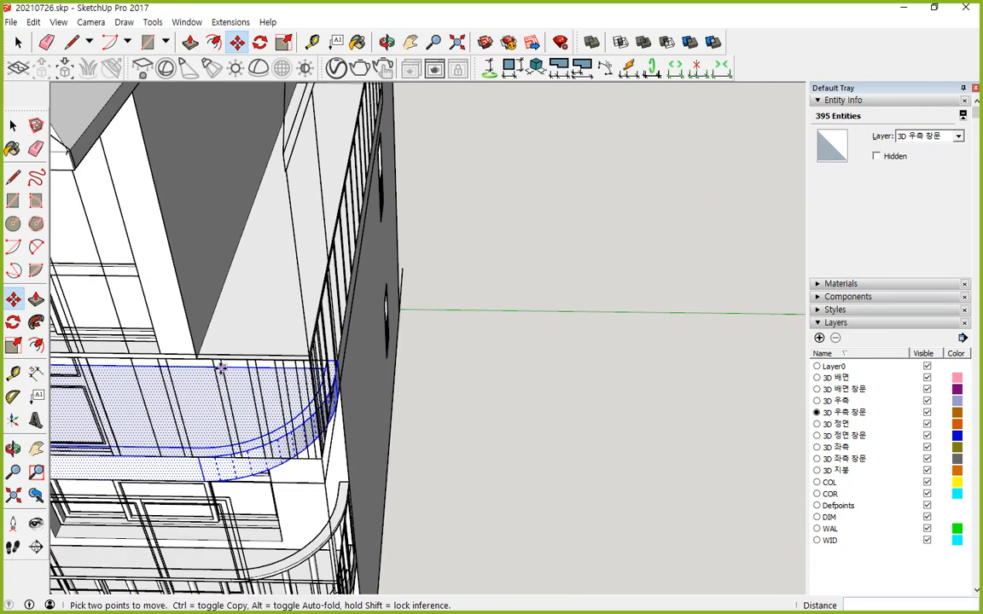
{"action": "middle_click_drag", "start_coordinate": [257, 400], "coordinate": [355, 331]}
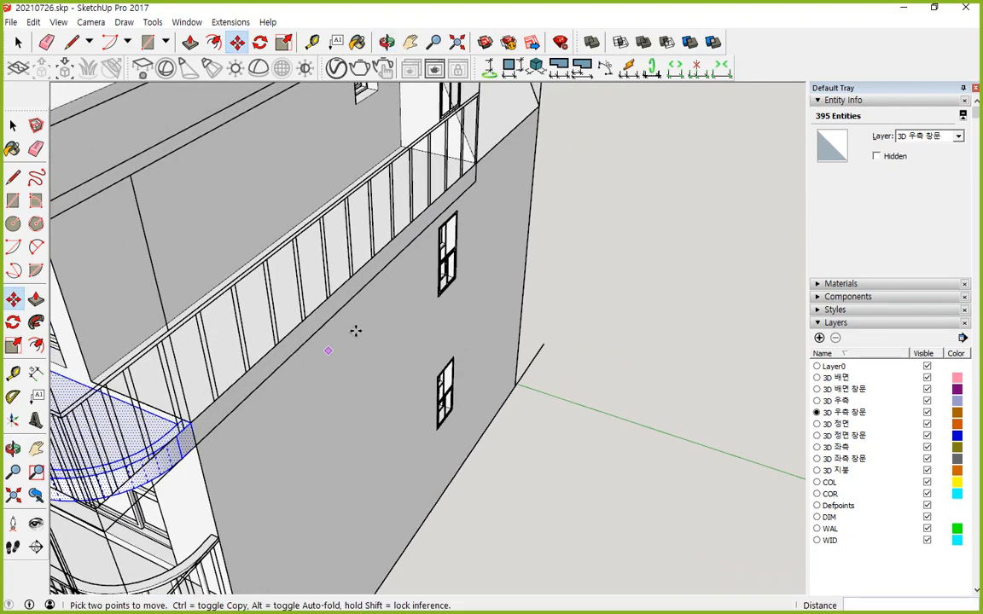
- Hide the 배면.dwg elevation drawing component
{"action": "key", "text": "space"}
{"action": "left_click", "coordinate": [551, 449]}
{"action": "scroll", "coordinate": [134, 381], "scroll_direction": "up", "scroll_amount": 2}
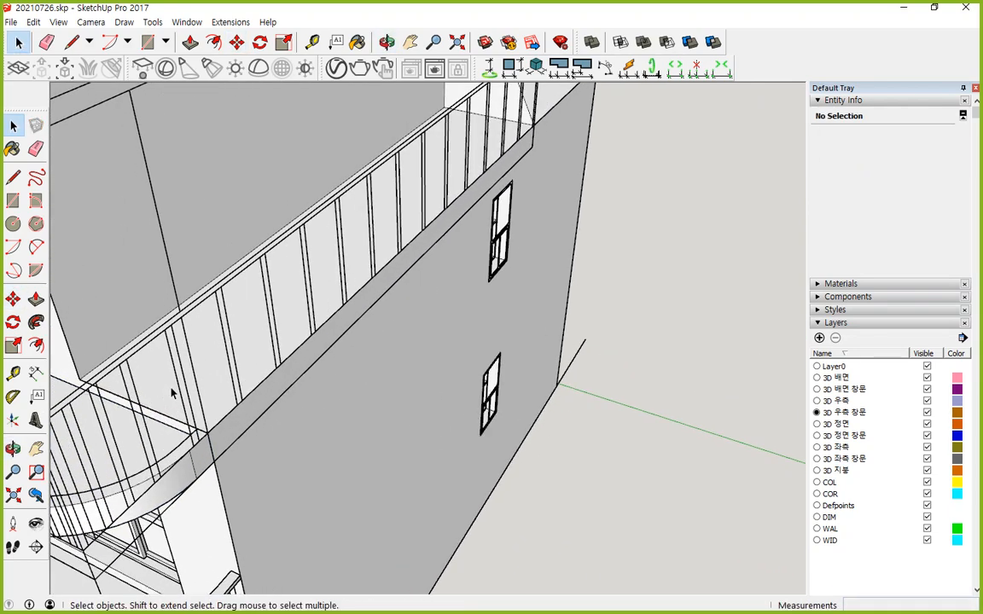
{"action": "scroll", "coordinate": [234, 331], "scroll_direction": "down", "scroll_amount": 5}
{"action": "middle_click_drag", "start_coordinate": [367, 290], "coordinate": [441, 268]}
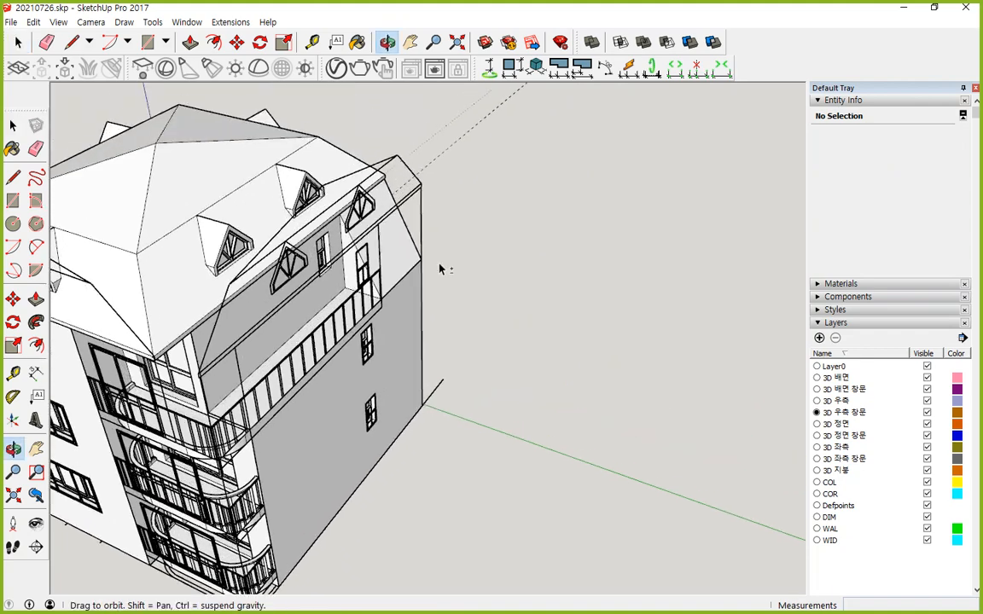
{"action": "left_click", "coordinate": [414, 199]}
{"action": "right_click", "coordinate": [416, 195]}
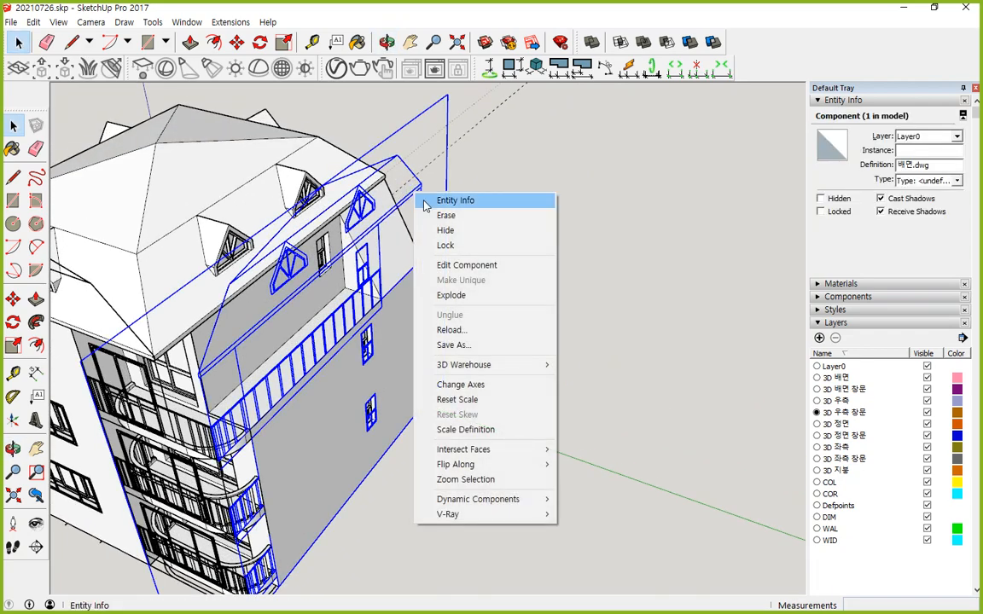
{"action": "left_click", "coordinate": [430, 229]}
- Hide the 우측면.dwg elevation drawing component
{"action": "scroll", "coordinate": [281, 490], "scroll_direction": "up", "scroll_amount": 4}
{"action": "middle_click_drag", "start_coordinate": [202, 441], "coordinate": [251, 403]}
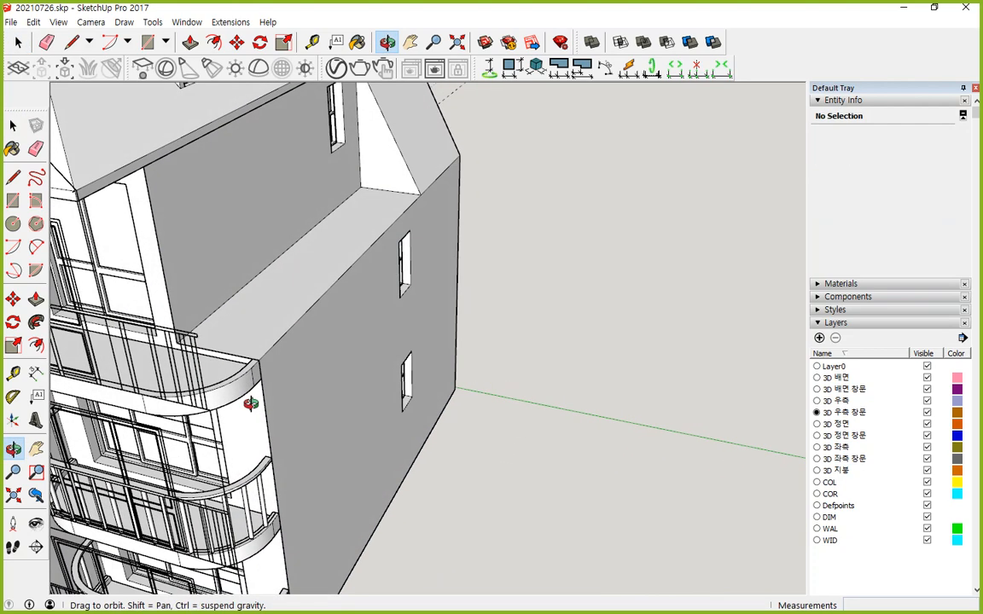
{"action": "left_click", "coordinate": [194, 365]}
{"action": "right_click", "coordinate": [196, 367]}
{"action": "key", "text": "h"}
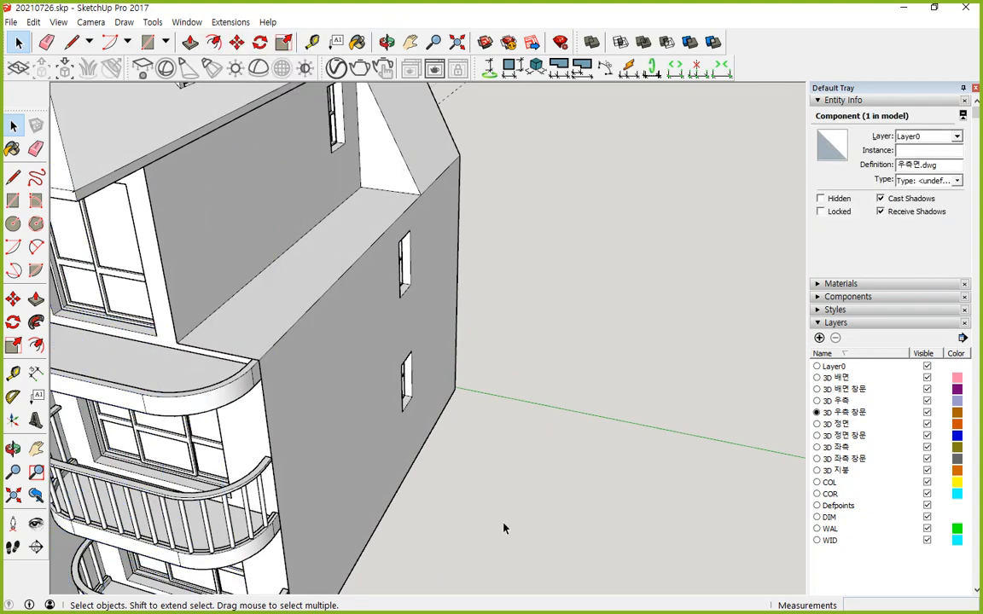
{"action": "left_click", "coordinate": [503, 524]}
{"action": "scroll", "coordinate": [295, 375], "scroll_direction": "up", "scroll_amount": 3}
{"action": "key", "text": "l"}
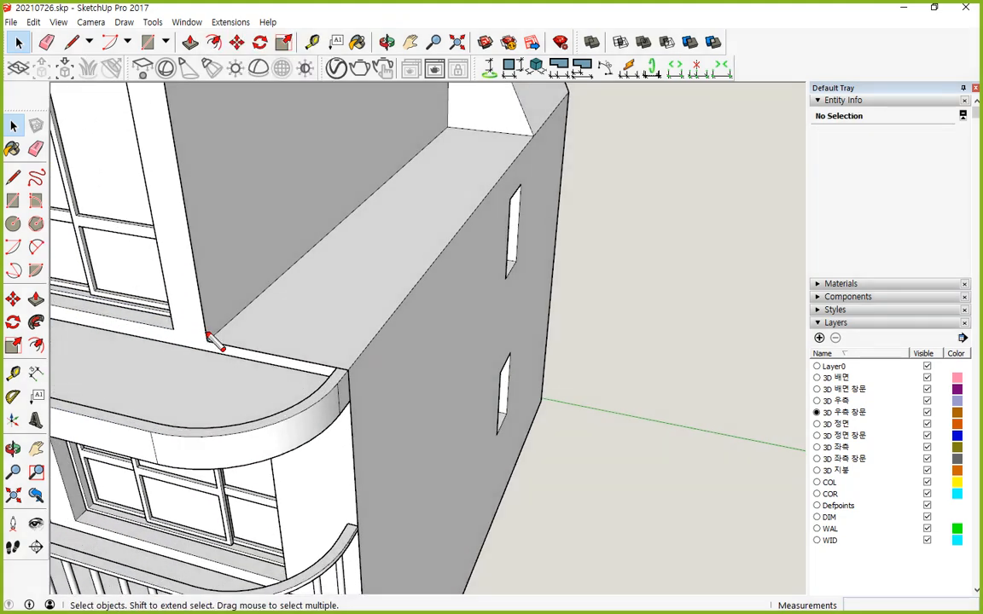
{"action": "left_click_drag", "start_coordinate": [318, 272], "coordinate": [317, 300]}
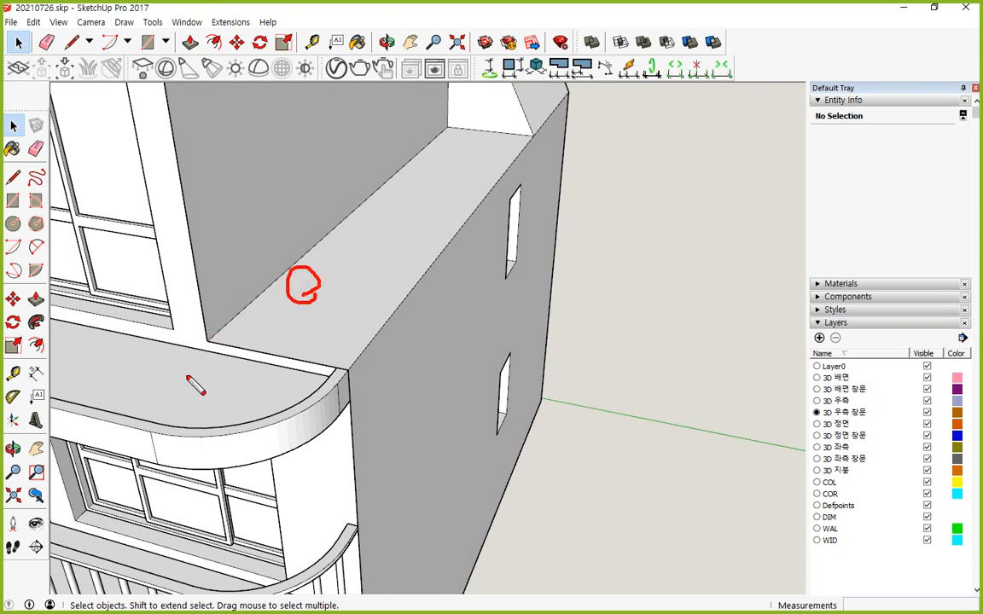
{"action": "left_click_drag", "start_coordinate": [201, 338], "coordinate": [291, 373]}
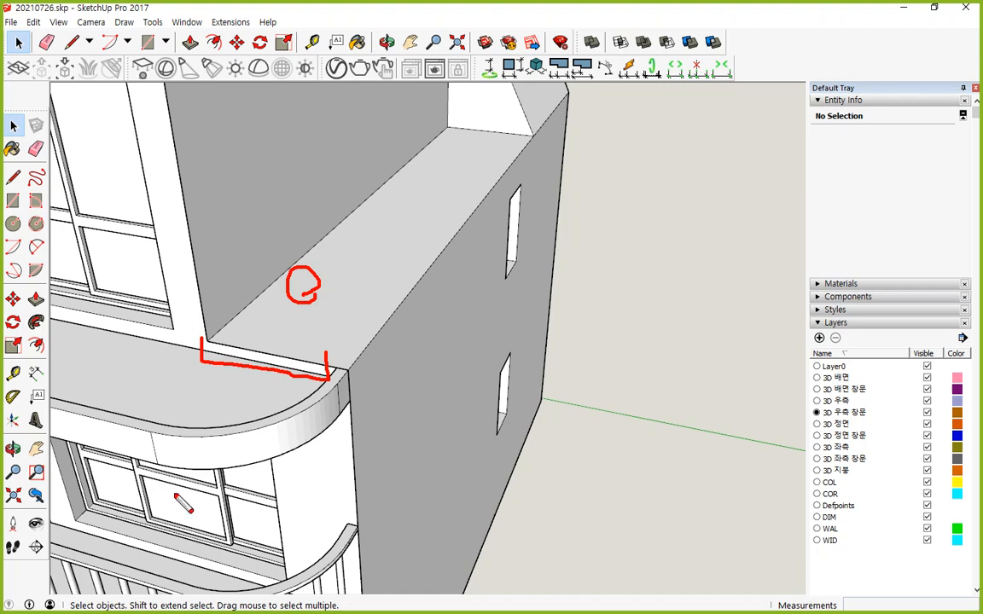
{"action": "mouse_move", "coordinate": [128, 286]}
{"action": "left_mouse_down"}
{"action": "mouse_move", "coordinate": [212, 395]}
{"action": "mouse_move", "coordinate": [435, 201]}
{"action": "mouse_move", "coordinate": [272, 365]}
{"action": "mouse_move", "coordinate": [124, 337]}
{"action": "mouse_move", "coordinate": [284, 358]}
{"action": "left_mouse_up"}
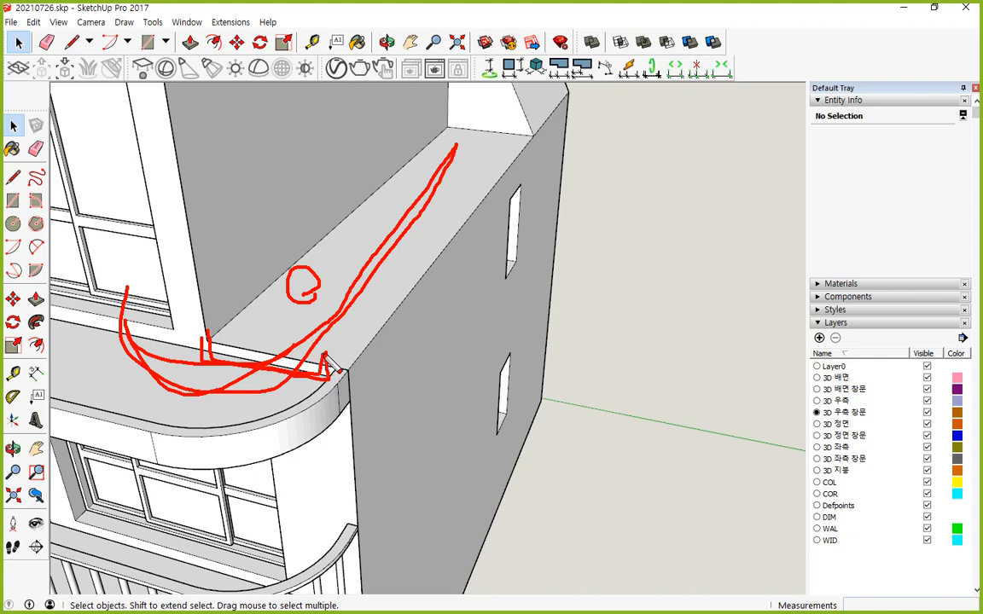
{"action": "key", "text": "Escape"}
- Measure the height difference between the terrace floor and the curved balcony base at the rim's inner corner
{"action": "scroll", "coordinate": [228, 368], "scroll_direction": "up", "scroll_amount": 5}
{"action": "middle_click_drag", "start_coordinate": [264, 372], "coordinate": [371, 353]}
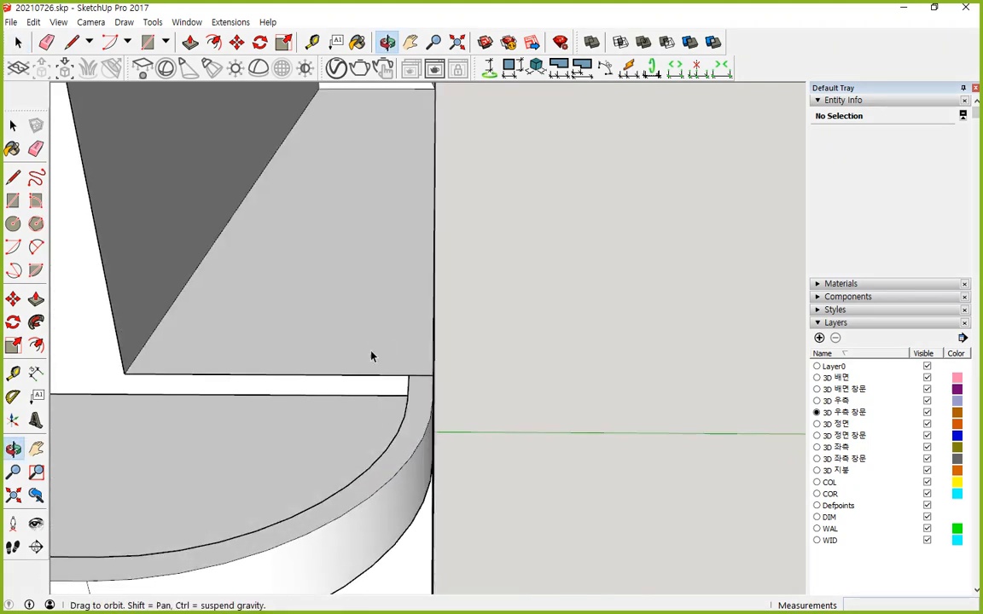
{"action": "middle_click_drag", "start_coordinate": [173, 434], "coordinate": [384, 397]}
{"action": "key", "text": "t"}
{"action": "left_click", "coordinate": [376, 407]}
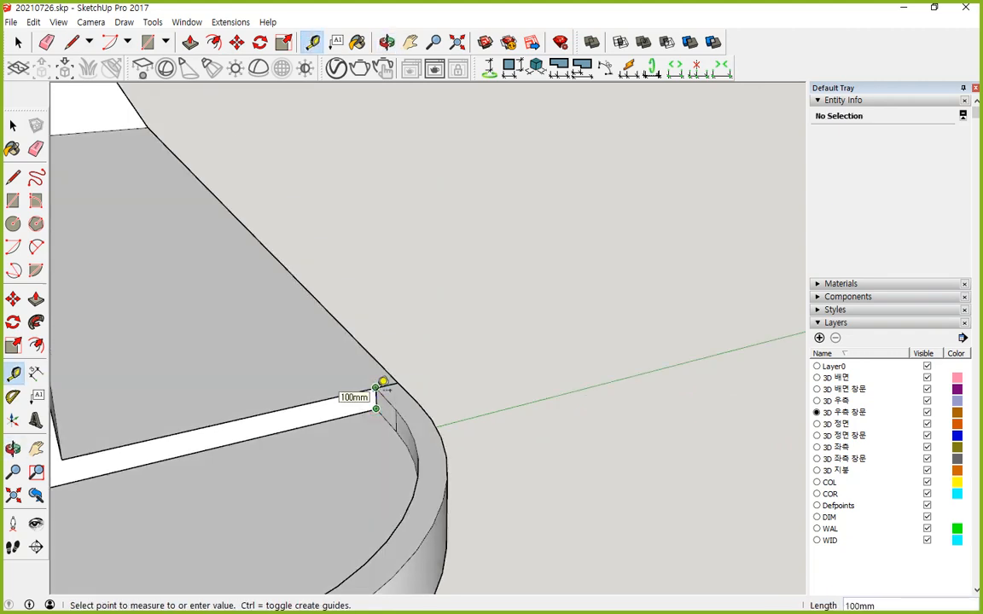
{"action": "left_click", "coordinate": [380, 385]}
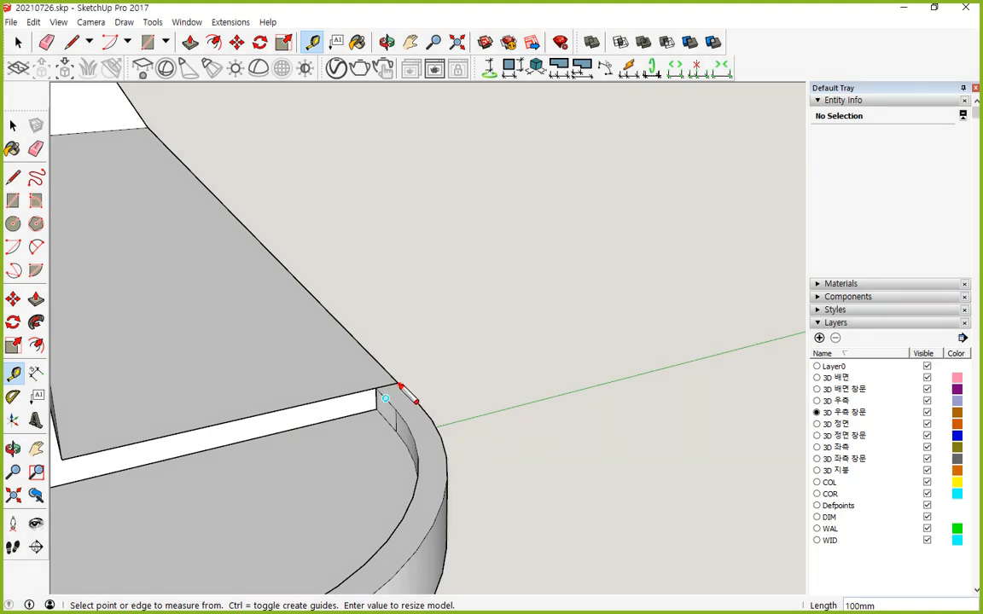
{"action": "mouse_move", "coordinate": [375, 391]}
{"action": "left_mouse_down"}
{"action": "mouse_move", "coordinate": [322, 419]}
{"action": "mouse_move", "coordinate": [69, 487]}
{"action": "left_mouse_up"}
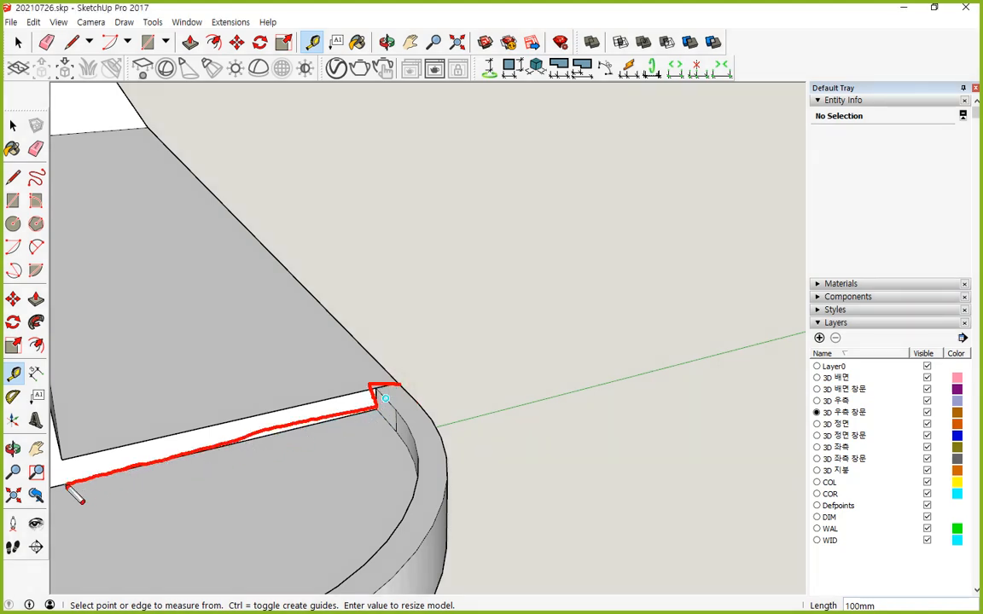
{"action": "key", "text": "Escape"}
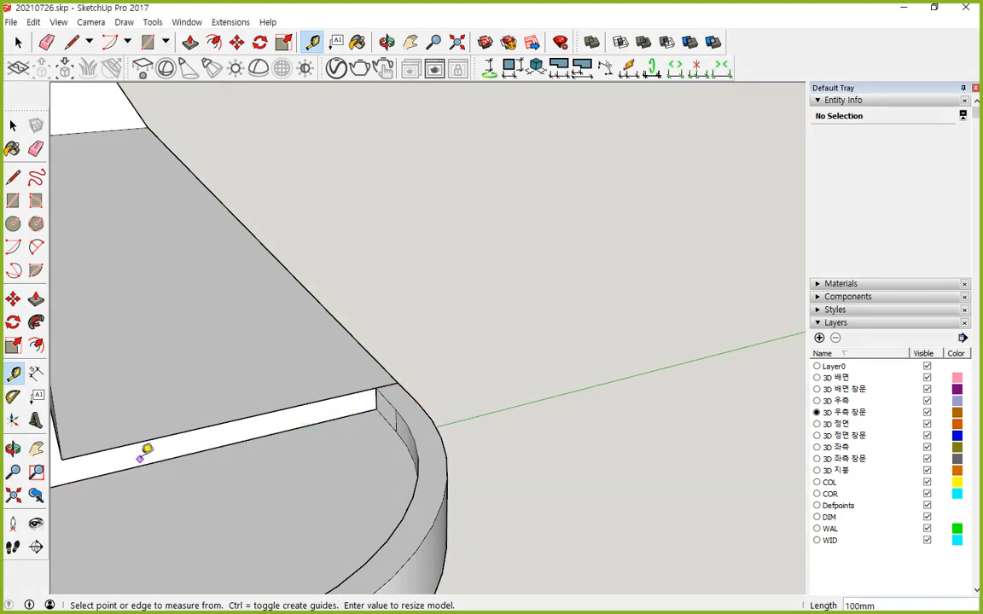
- Inside the wall group, draw a 100 mm high rectangle over the strip between the terrace floor and the curved balcony base
{"action": "key", "text": "space"}
{"action": "middle_click_drag", "start_coordinate": [181, 421], "coordinate": [340, 347], "text": "shift"}
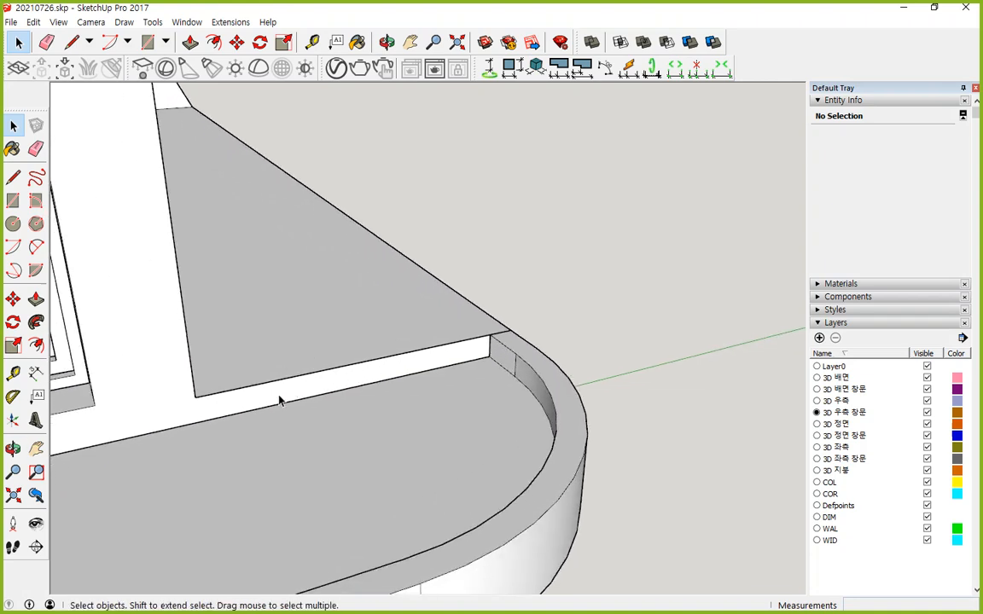
{"action": "double_click", "coordinate": [279, 395]}
{"action": "left_click", "coordinate": [233, 400]}
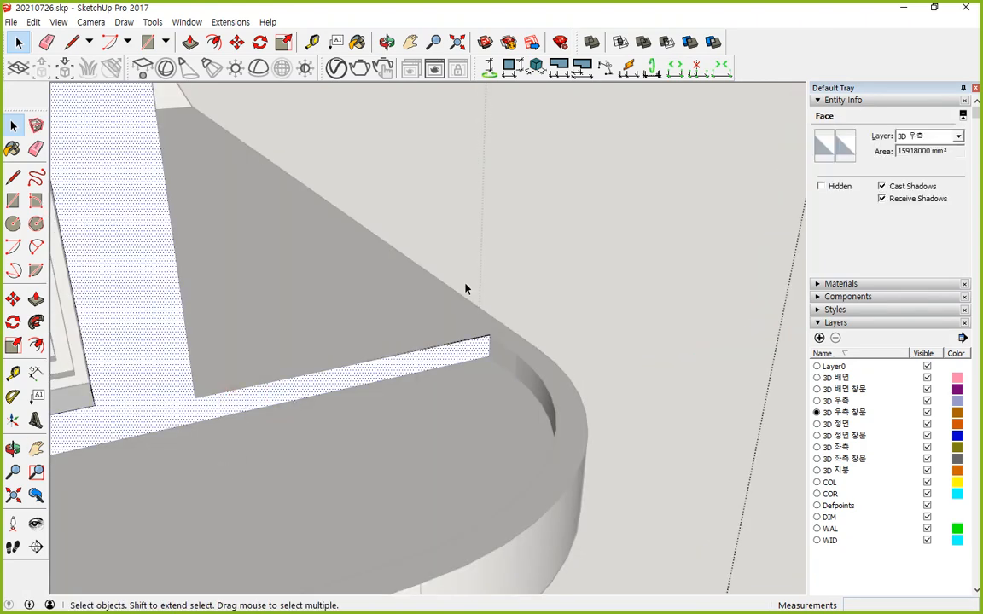
{"action": "key", "text": "r"}
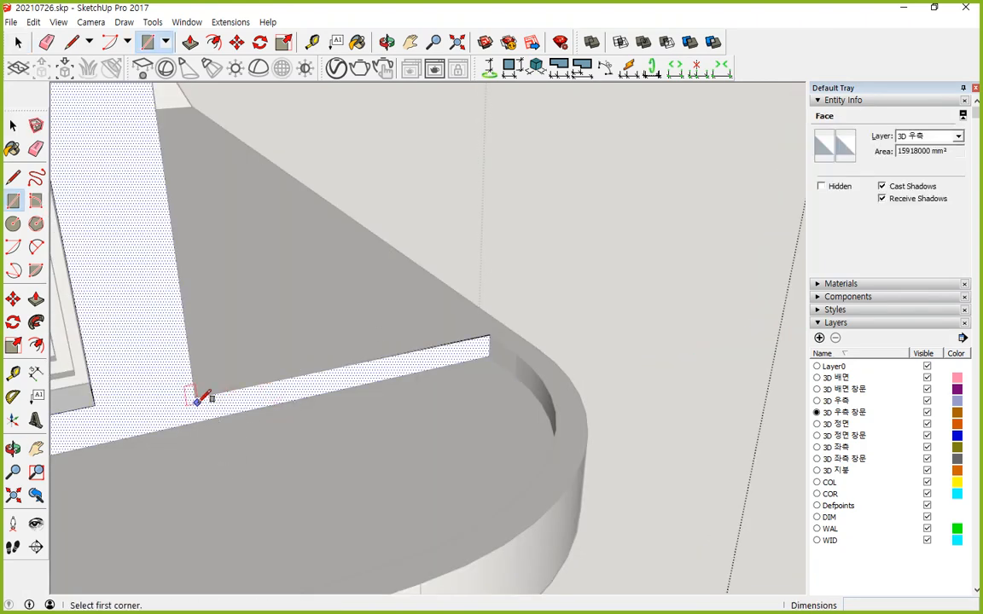
{"action": "left_click", "coordinate": [195, 396]}
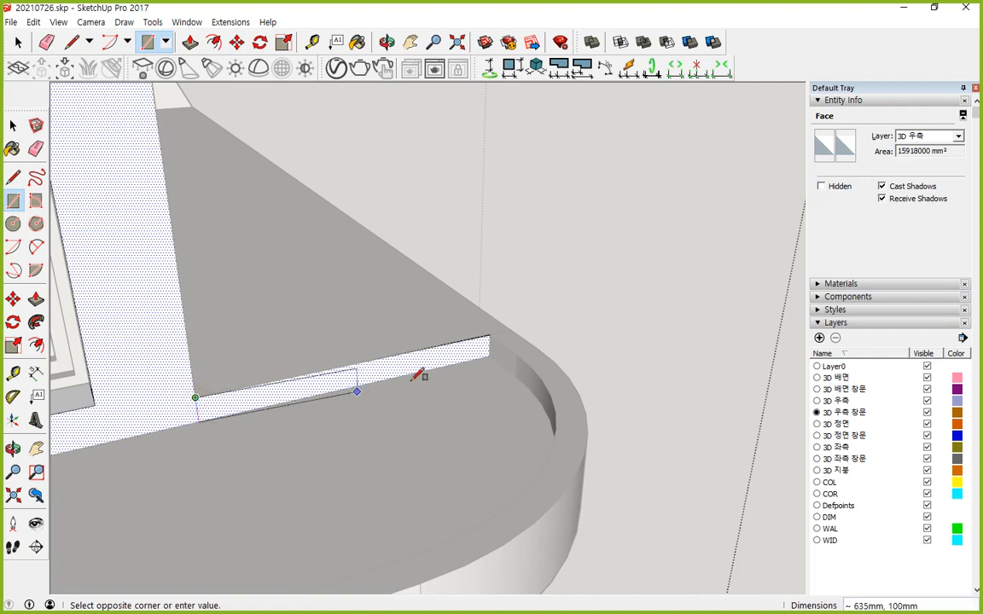
{"action": "left_click", "coordinate": [490, 358]}
- Erase the strip from the wall to open it between the terrace and the balcony base, and leave the wall group
{"action": "key", "text": "e"}
{"action": "left_click", "coordinate": [304, 373]}
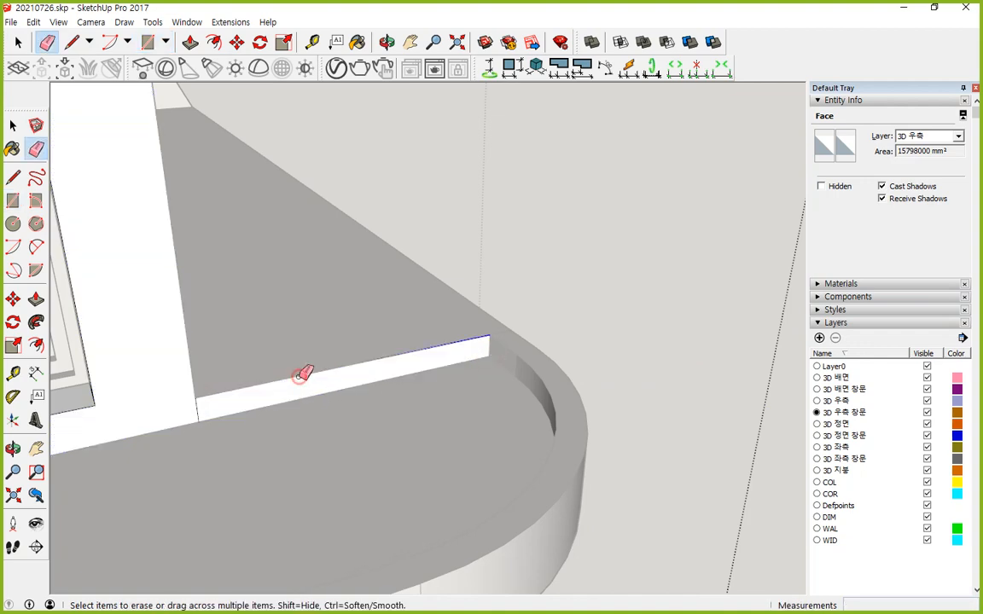
{"action": "middle_click_drag", "start_coordinate": [301, 447], "coordinate": [340, 380]}
{"action": "left_click_drag", "start_coordinate": [265, 401], "coordinate": [198, 411]}
{"action": "key", "text": "e"}
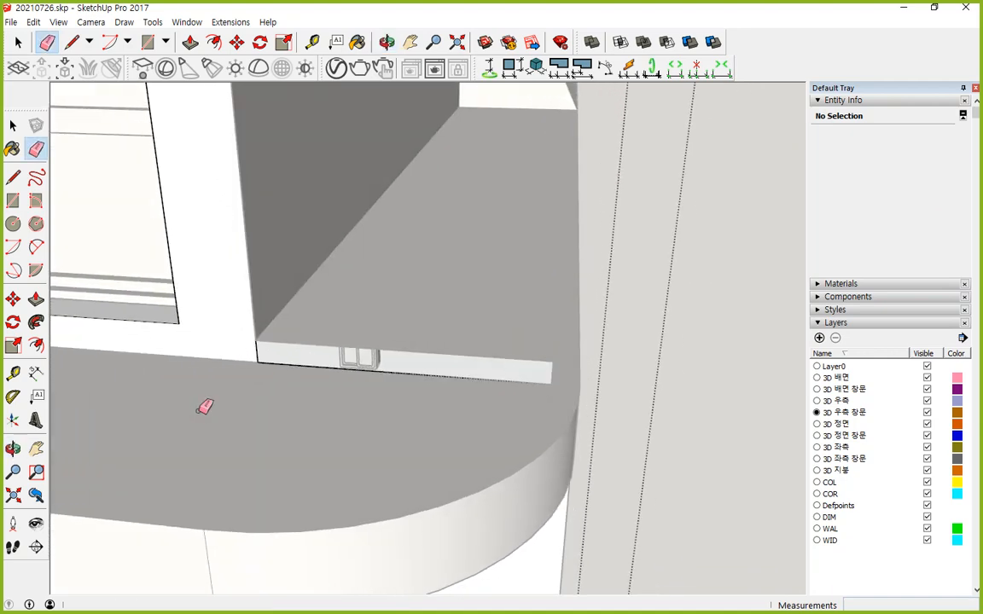
{"action": "key", "text": "space"}
{"action": "left_click", "coordinate": [697, 339]}
- Inside the terrace wall group, outline the floor inside the rim with a rectangle and a 6400 mm line along its outer side
{"action": "middle_click_drag", "start_coordinate": [510, 357], "coordinate": [408, 479]}
{"action": "left_click", "coordinate": [391, 406]}
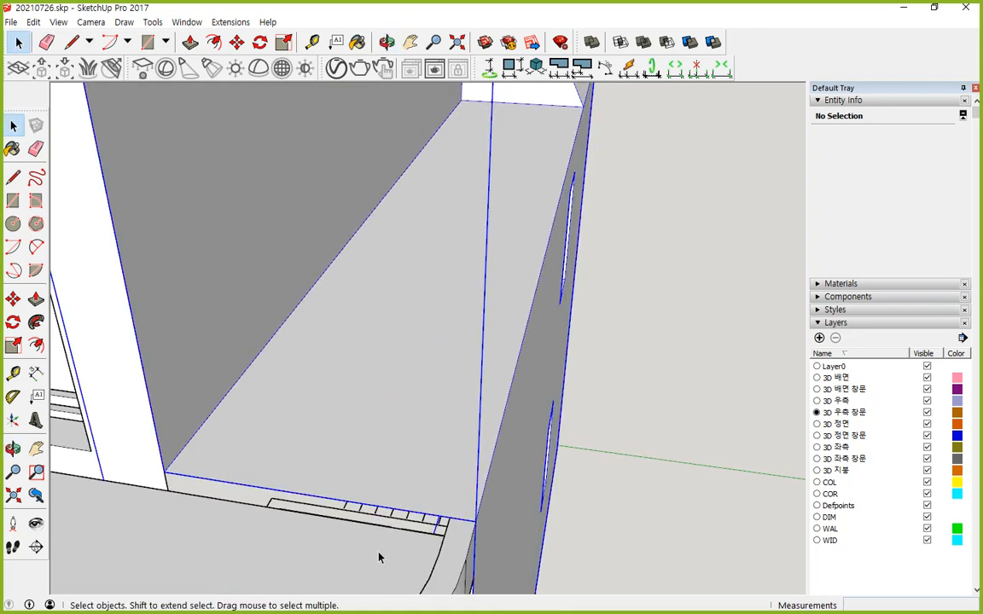
{"action": "key", "text": "Escape"}
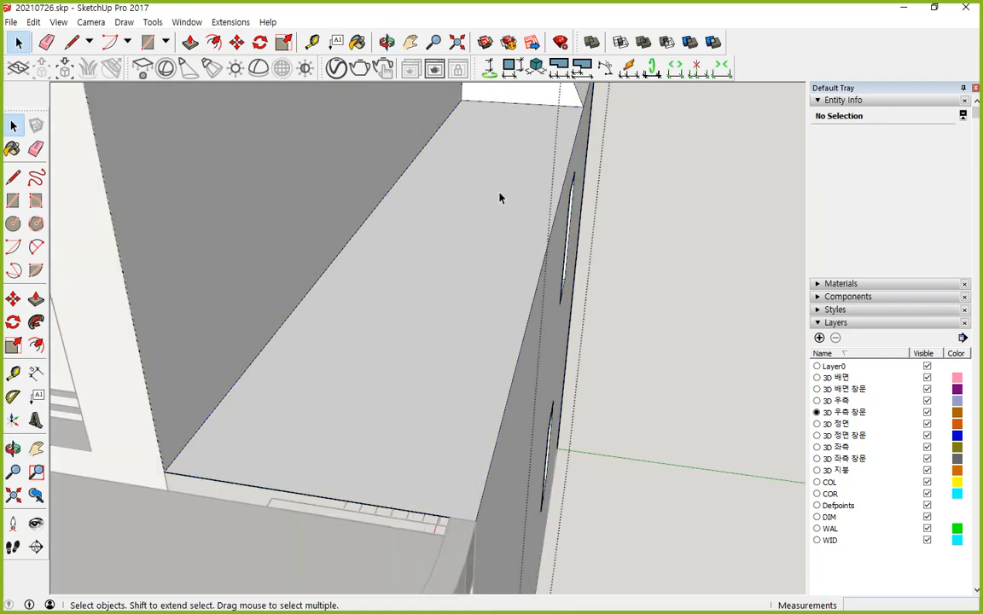
{"action": "key", "text": "r"}
{"action": "left_click", "coordinate": [460, 99]}
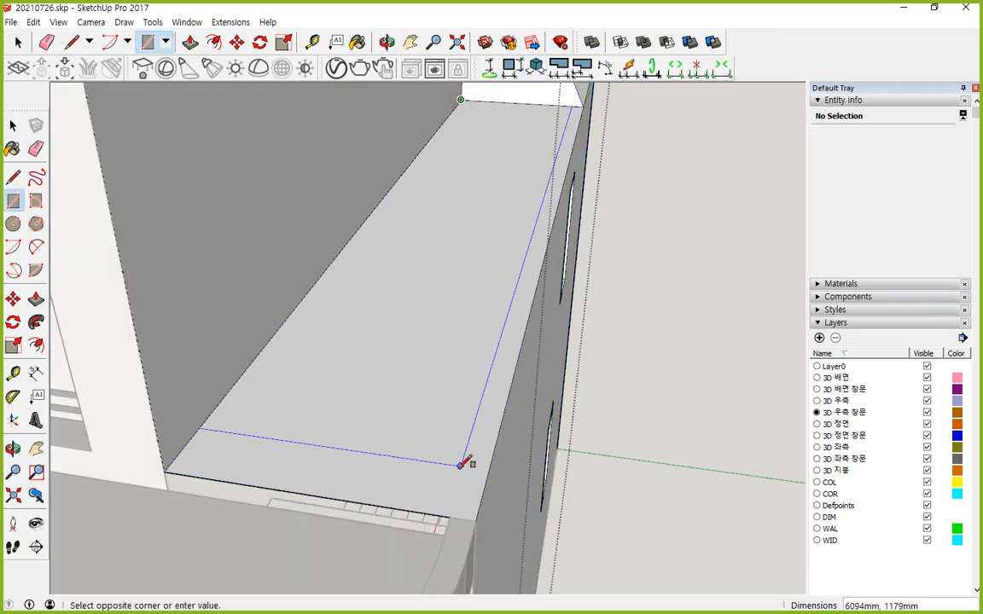
{"action": "left_click", "coordinate": [451, 516]}
{"action": "key", "text": "l"}
{"action": "left_click", "coordinate": [451, 516]}
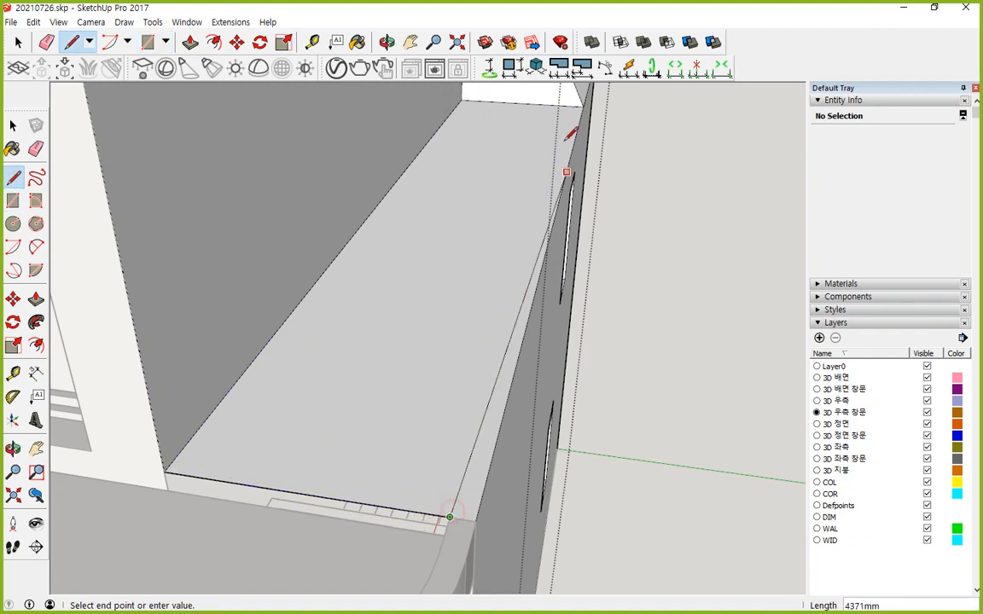
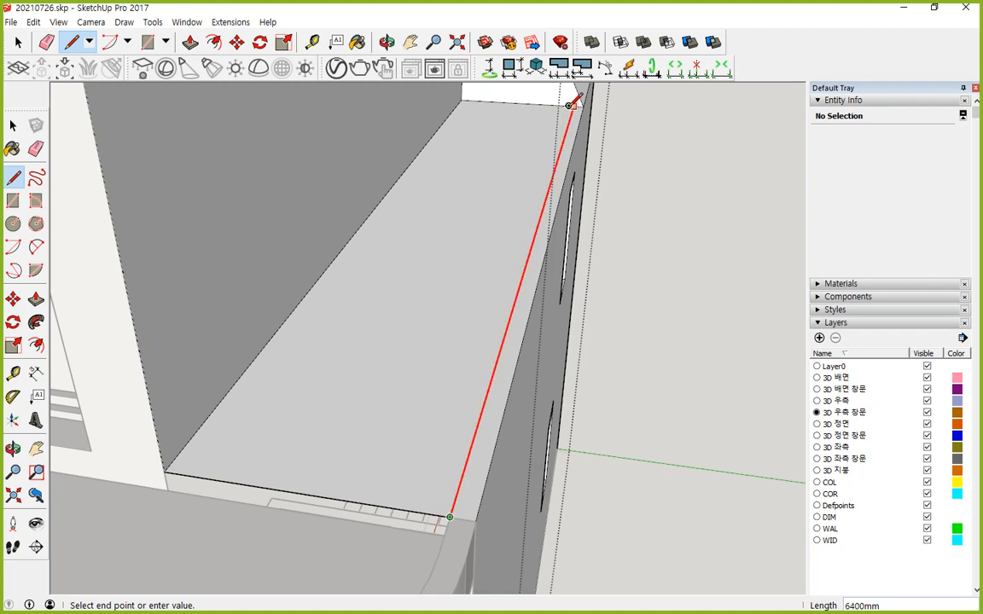
{"action": "left_click", "coordinate": [576, 98]}
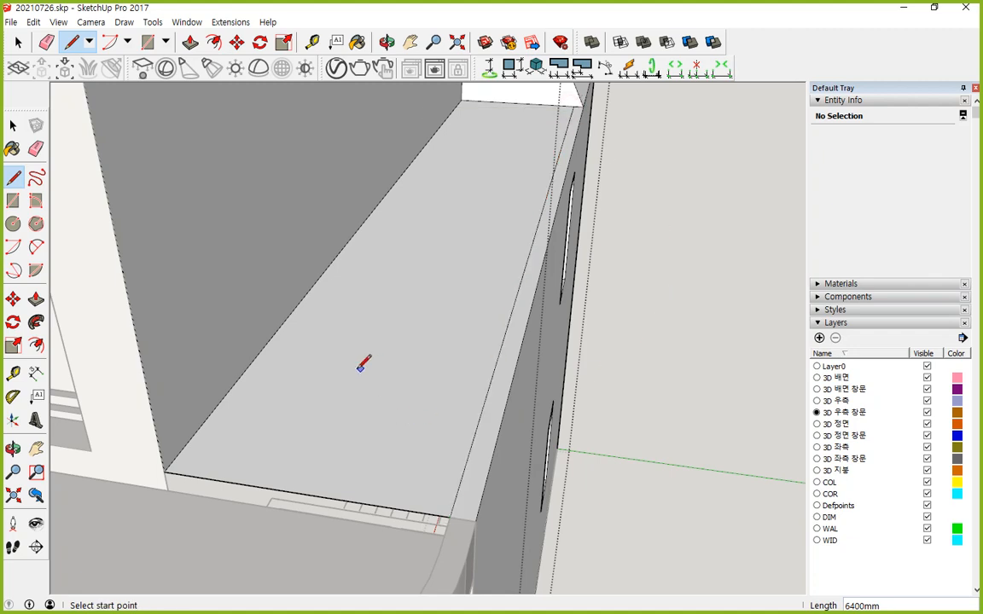
- Push the outlined terrace floor down 100 mm to the balcony base level, erase the leftover end edge, and leave the group
{"action": "key", "text": "p"}
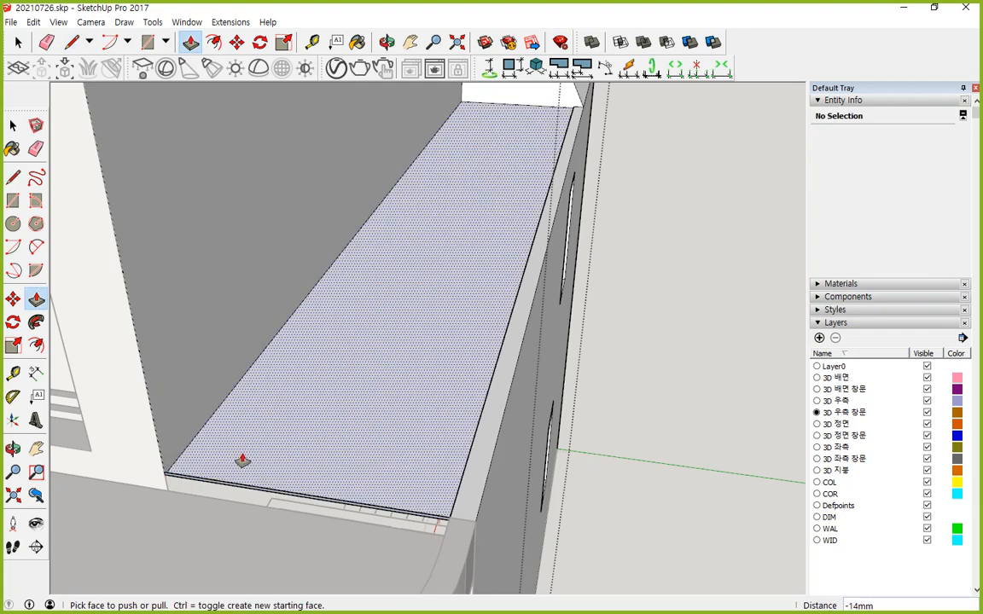
{"action": "left_click", "coordinate": [221, 472]}
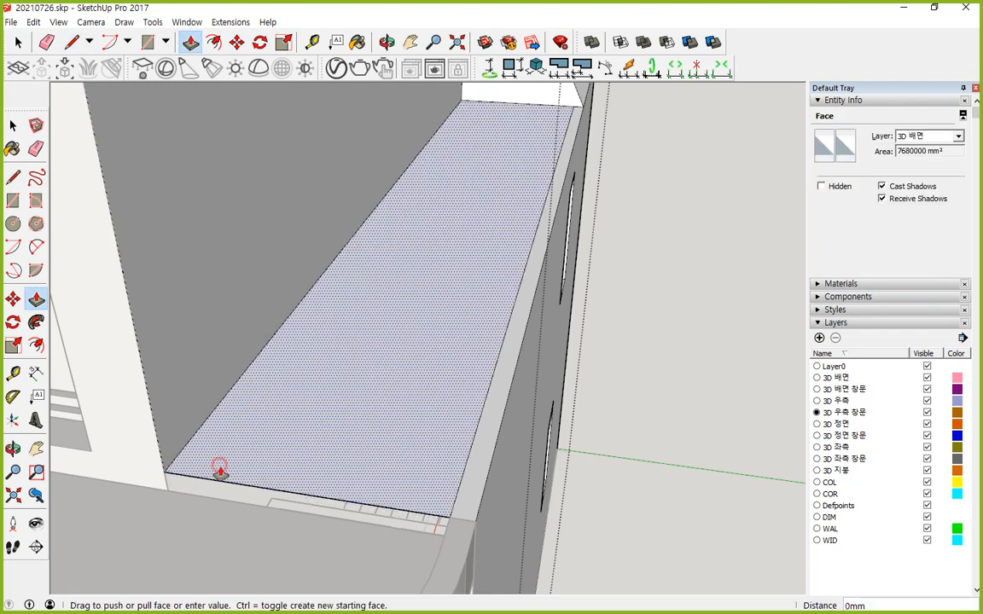
{"action": "left_click", "coordinate": [166, 499]}
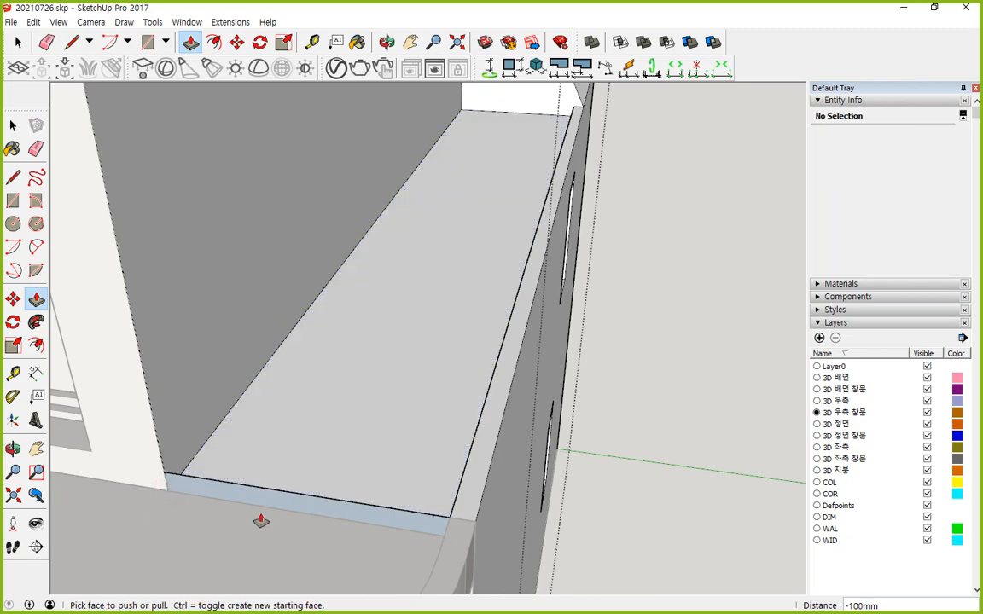
{"action": "key", "text": "e"}
{"action": "left_click", "coordinate": [278, 489]}
{"action": "mouse_move", "coordinate": [295, 424]}
{"action": "middle_mouse_down"}
{"action": "mouse_move", "coordinate": [434, 451]}
{"action": "mouse_move", "coordinate": [590, 433]}
{"action": "mouse_move", "coordinate": [596, 397]}
{"action": "mouse_move", "coordinate": [224, 437]}
{"action": "mouse_move", "coordinate": [203, 457]}
{"action": "mouse_move", "coordinate": [340, 522]}
{"action": "middle_mouse_up"}
{"action": "key", "text": "space"}
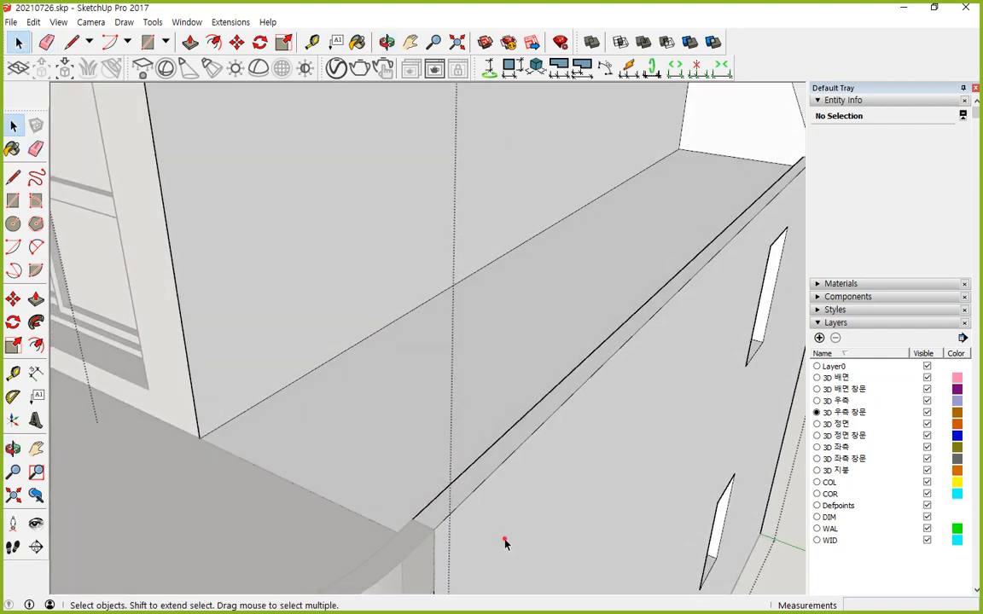
{"action": "left_click", "coordinate": [504, 540]}
{"action": "left_click", "coordinate": [260, 524]}
{"action": "scroll", "coordinate": [230, 497], "scroll_direction": "down", "scroll_amount": 4}
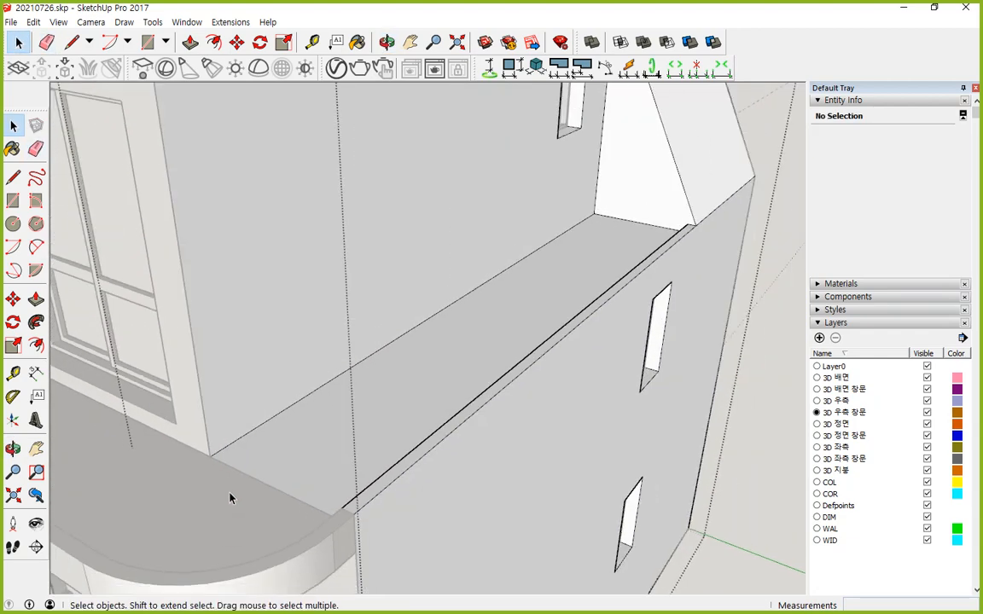
{"action": "left_click", "coordinate": [717, 472]}
{"action": "mouse_move", "coordinate": [220, 527]}
{"action": "left_mouse_down"}
{"action": "mouse_move", "coordinate": [186, 491]}
{"action": "mouse_move", "coordinate": [214, 524]}
{"action": "left_mouse_up"}
{"action": "left_click_drag", "start_coordinate": [371, 451], "coordinate": [373, 444]}
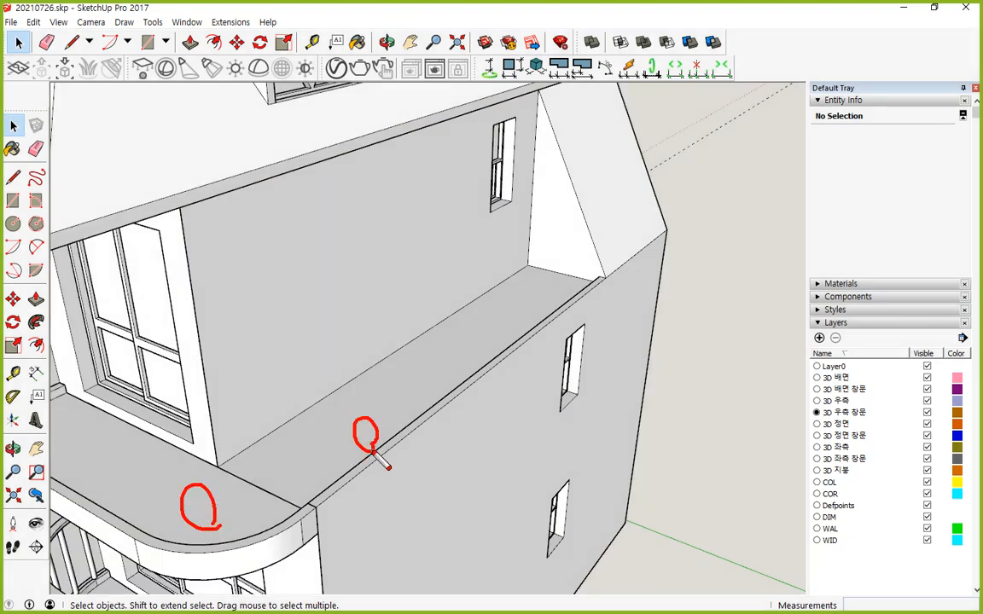
{"action": "key", "text": "Escape"}
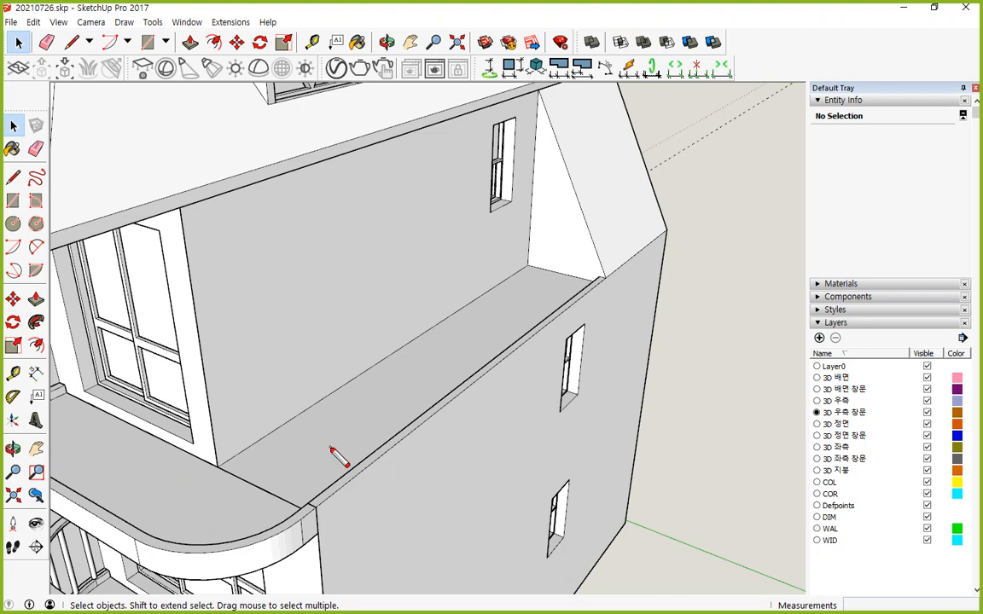
- Cut the top-floor curved balcony base and paste it inside the terrace wall group, placing it on the open ground beside the house
{"action": "triple_click", "coordinate": [186, 510]}
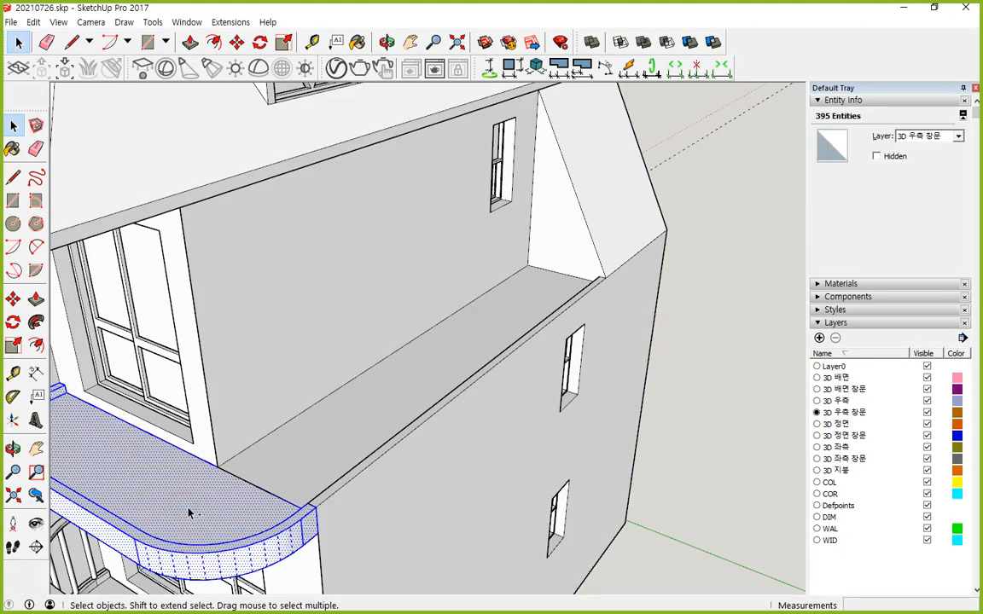
{"action": "key", "text": "Delete"}
{"action": "double_click", "coordinate": [322, 438]}
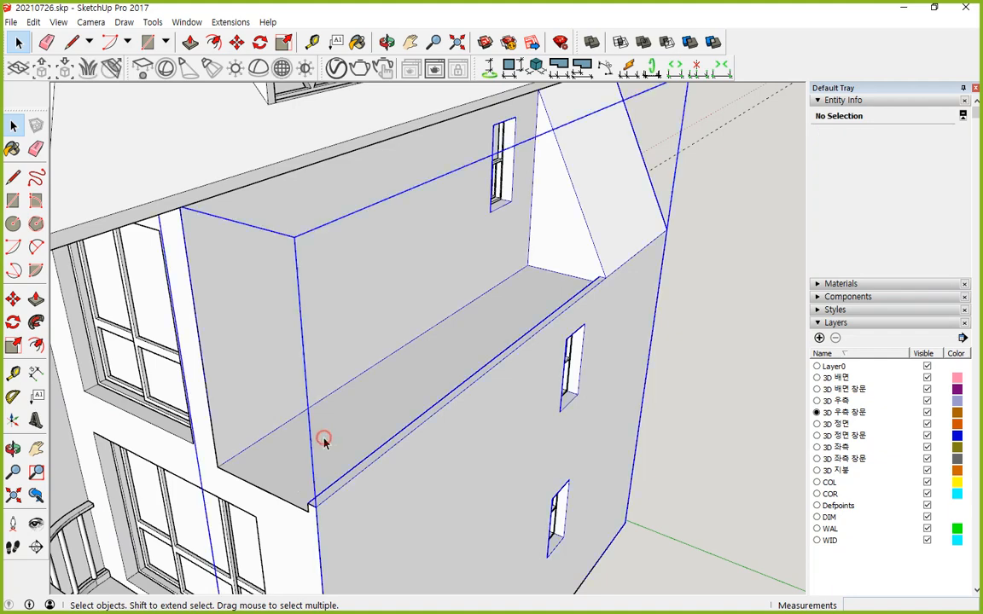
{"action": "scroll", "coordinate": [243, 534], "scroll_direction": "up", "scroll_amount": 2}
{"action": "key", "text": "ctrl+v"}
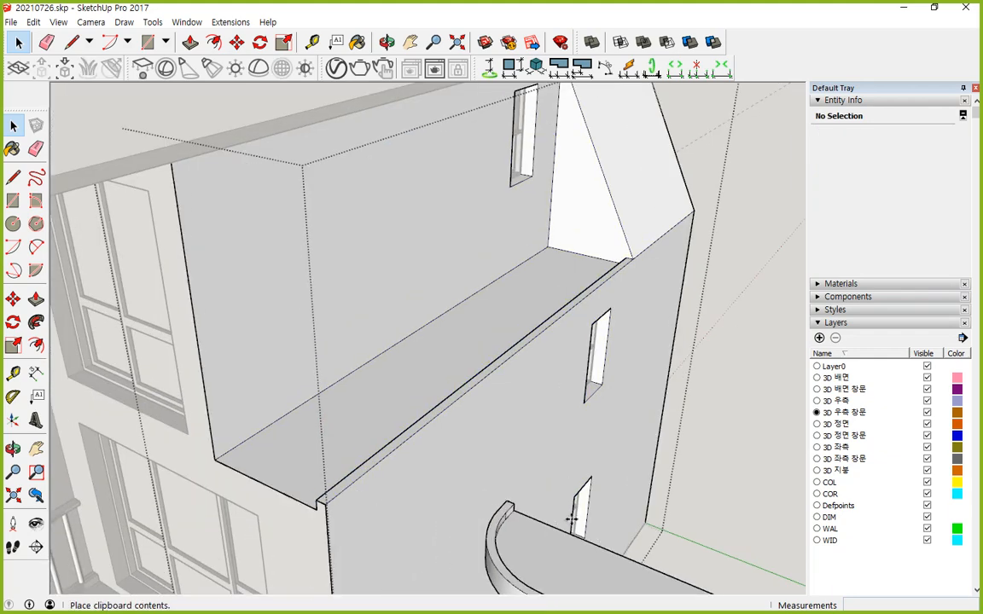
{"action": "middle_click_drag", "start_coordinate": [653, 534], "coordinate": [466, 371], "text": "shift"}
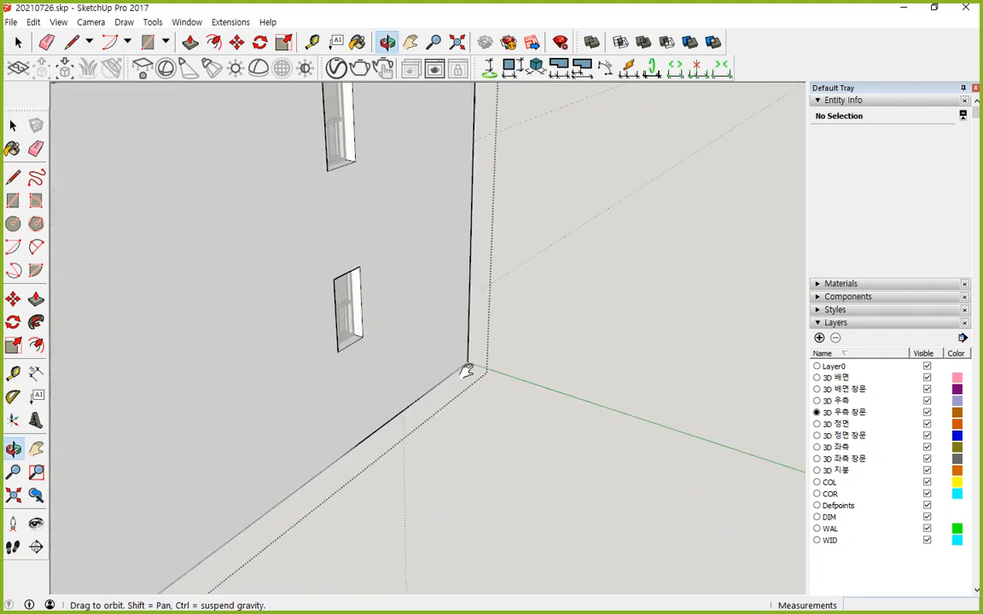
{"action": "scroll", "coordinate": [465, 370], "scroll_direction": "up", "scroll_amount": 1}
{"action": "left_click", "coordinate": [517, 431]}
- Move the pasted balcony base by its rim's outer end corner onto the terrace wall's upper outer corner, and deselect it
{"action": "scroll", "coordinate": [752, 478], "scroll_direction": "up", "scroll_amount": 2}
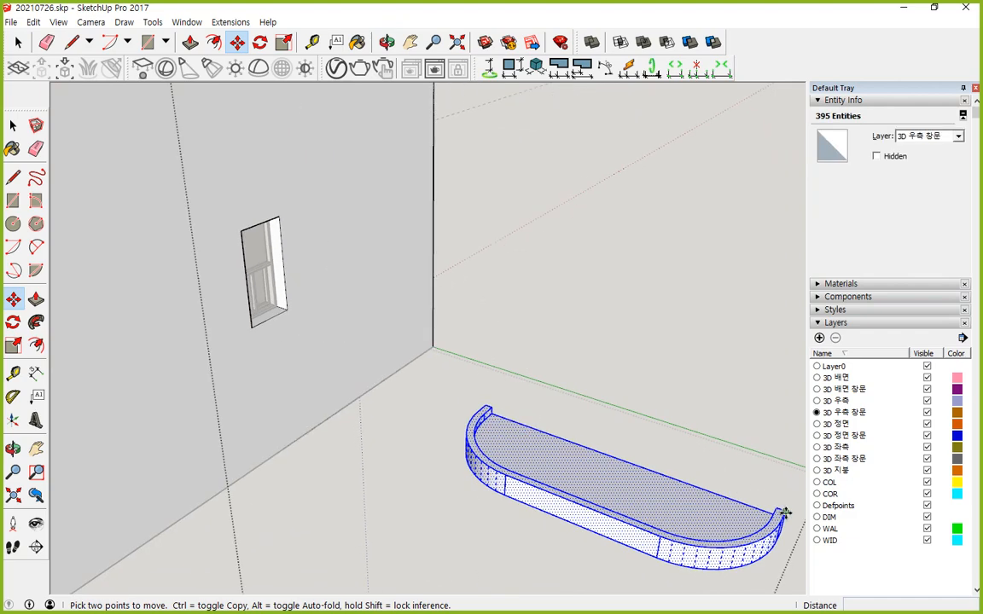
{"action": "left_click", "coordinate": [785, 513]}
{"action": "scroll", "coordinate": [370, 480], "scroll_direction": "down", "scroll_amount": 4}
{"action": "middle_click_drag", "start_coordinate": [141, 390], "coordinate": [459, 461]}
{"action": "scroll", "coordinate": [370, 319], "scroll_direction": "up", "scroll_amount": 1}
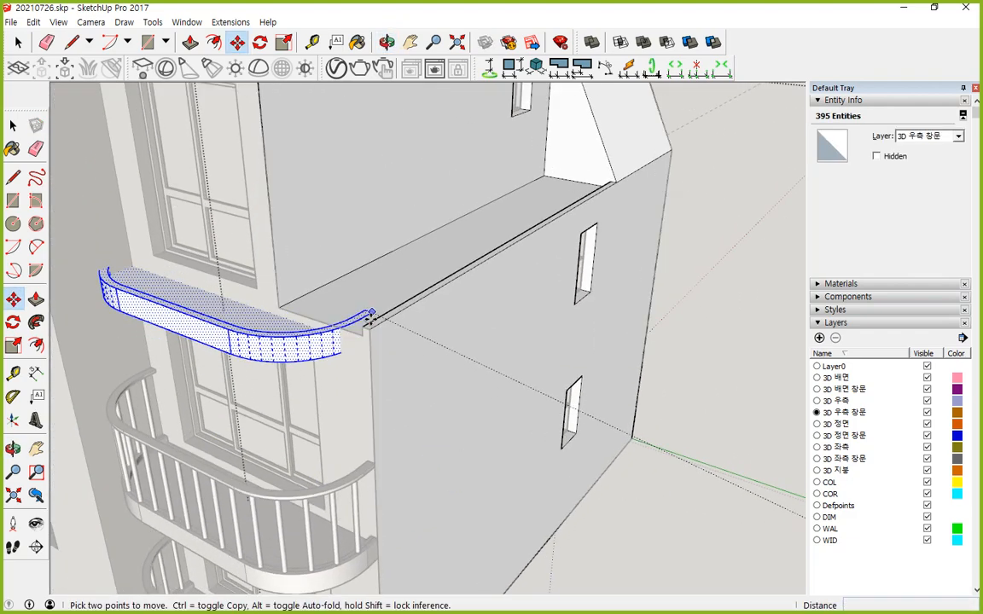
{"action": "scroll", "coordinate": [370, 318], "scroll_direction": "up", "scroll_amount": 3}
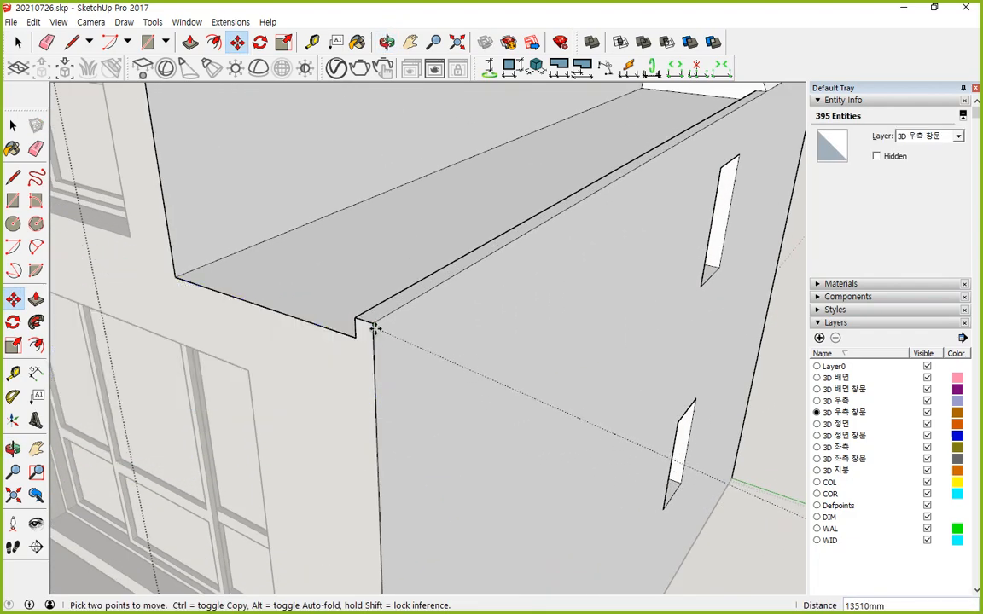
{"action": "key", "text": "space"}
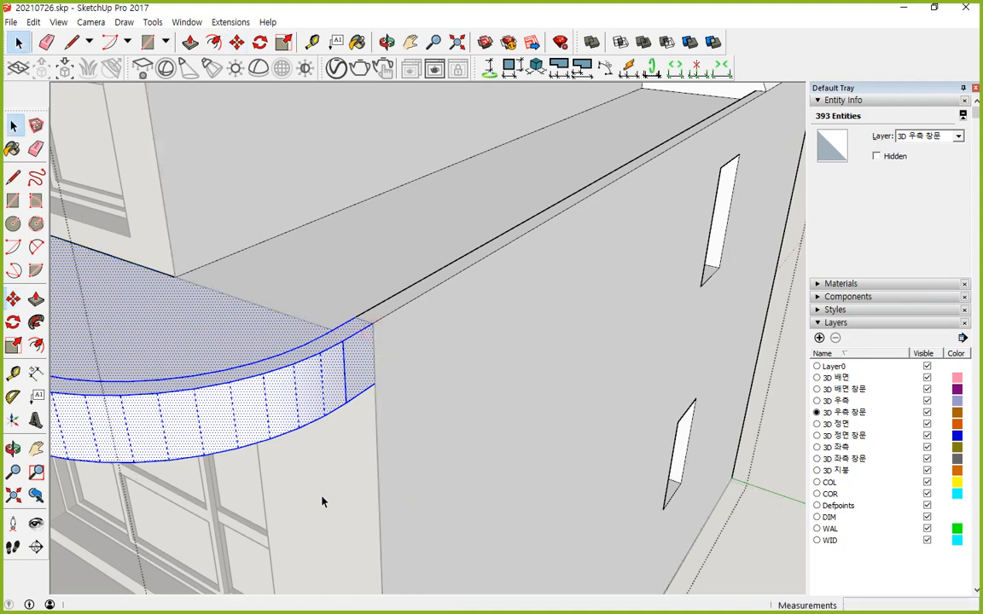
{"action": "left_click", "coordinate": [227, 508]}
- Erase the seam edges where the curved balcony base meets the terrace floor and rim
{"action": "middle_click_drag", "start_coordinate": [328, 449], "coordinate": [289, 470]}
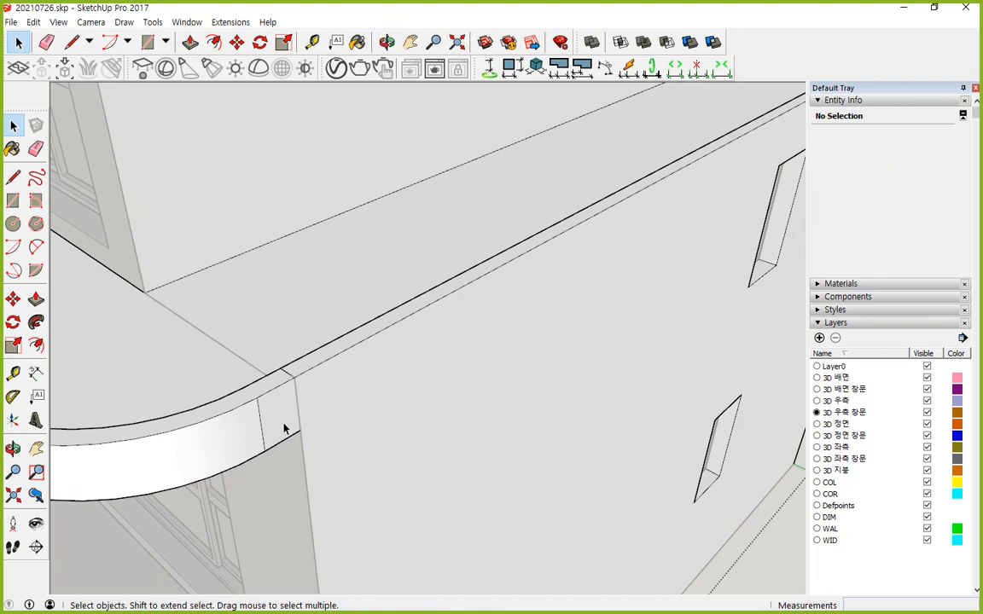
{"action": "key", "text": "e"}
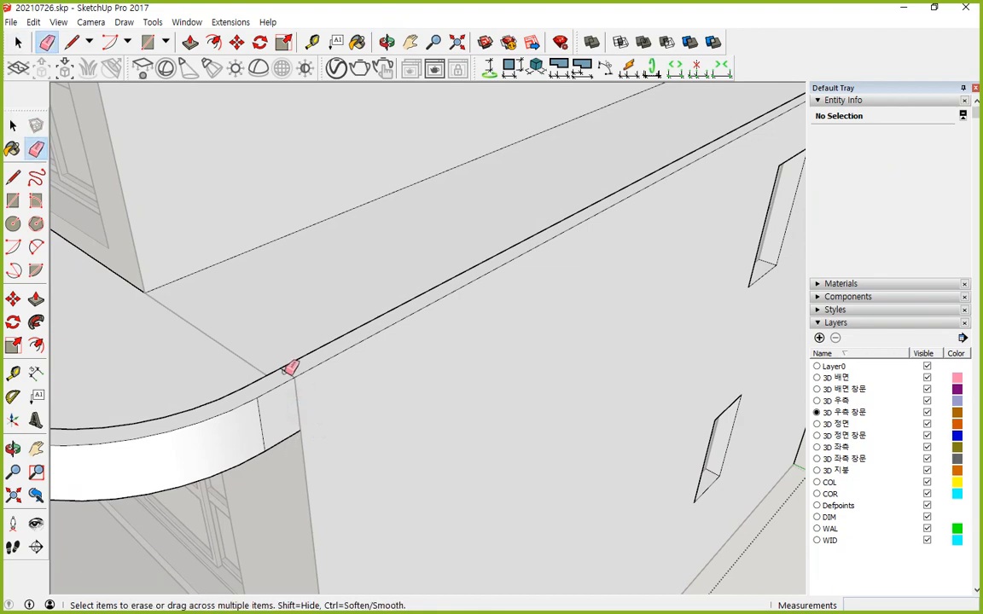
{"action": "mouse_move", "coordinate": [300, 366]}
{"action": "middle_mouse_down"}
{"action": "mouse_move", "coordinate": [230, 351]}
{"action": "mouse_move", "coordinate": [525, 384]}
{"action": "mouse_move", "coordinate": [616, 356]}
{"action": "middle_mouse_up"}
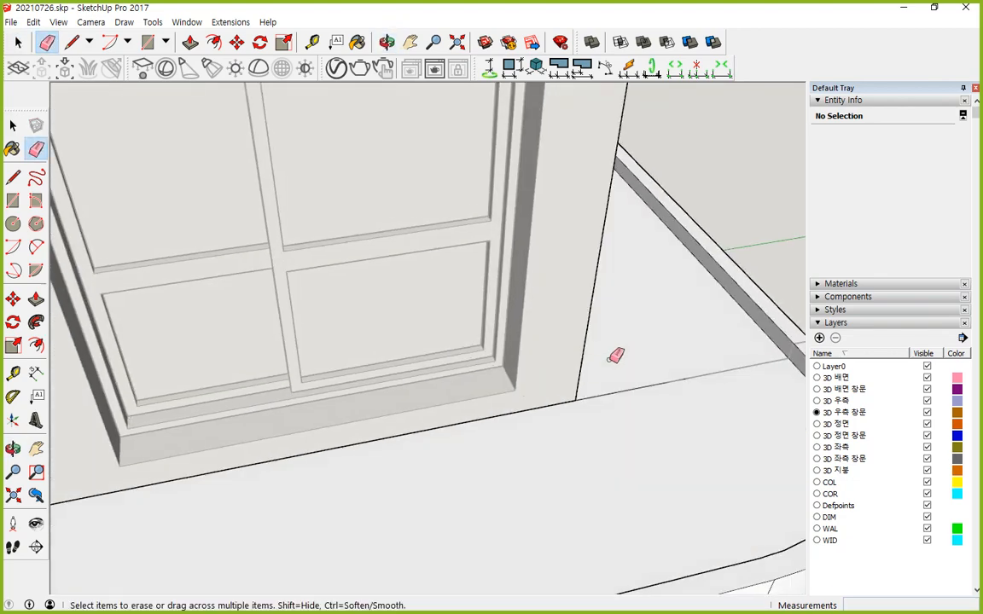
{"action": "mouse_move", "coordinate": [680, 373]}
{"action": "middle_mouse_down"}
{"action": "mouse_move", "coordinate": [450, 384]}
{"action": "mouse_move", "coordinate": [693, 383]}
{"action": "mouse_move", "coordinate": [666, 317]}
{"action": "middle_mouse_up"}
{"action": "scroll", "coordinate": [670, 316], "scroll_direction": "up", "scroll_amount": 3}
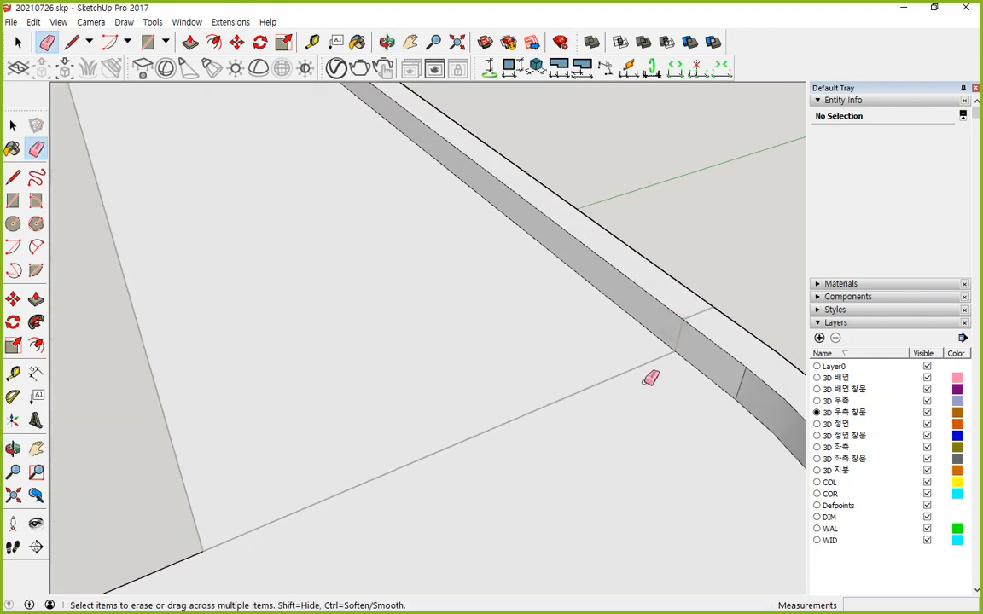
{"action": "scroll", "coordinate": [636, 401], "scroll_direction": "down", "scroll_amount": 4}
{"action": "middle_click_drag", "start_coordinate": [631, 410], "coordinate": [245, 399]}
{"action": "key", "text": "space"}
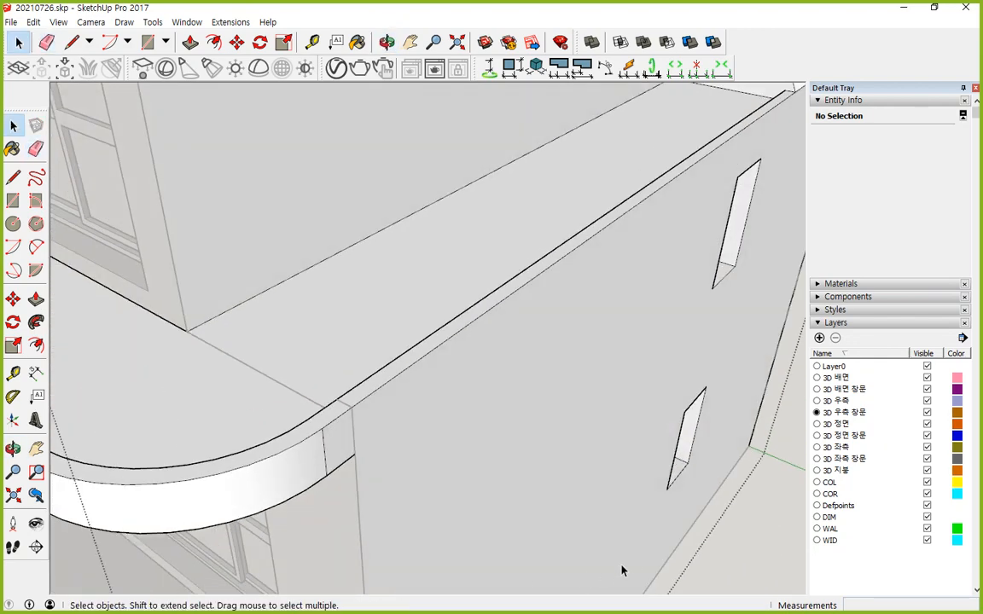
- Inside the wall group with the balcony windows, trace lines along the curved base's underside and rim ends, from one outer corner to the other
{"action": "scroll", "coordinate": [729, 566], "scroll_direction": "down", "scroll_amount": 2}
{"action": "middle_click_drag", "start_coordinate": [187, 507], "coordinate": [292, 303]}
{"action": "left_click", "coordinate": [188, 430]}
{"action": "scroll", "coordinate": [353, 373], "scroll_direction": "up", "scroll_amount": 3}
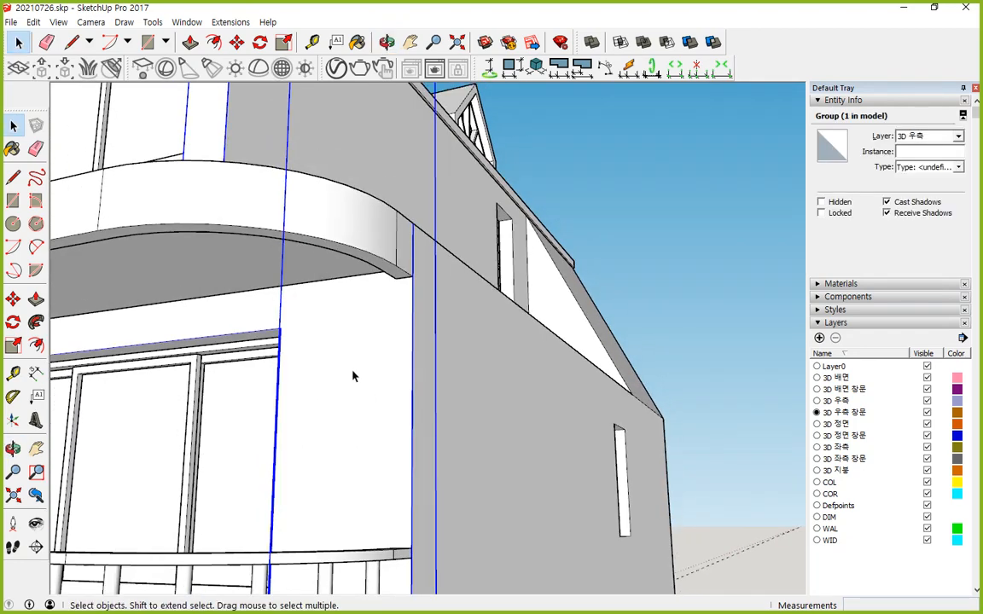
{"action": "scroll", "coordinate": [314, 357], "scroll_direction": "down", "scroll_amount": 2}
{"action": "scroll", "coordinate": [342, 335], "scroll_direction": "up", "scroll_amount": 5}
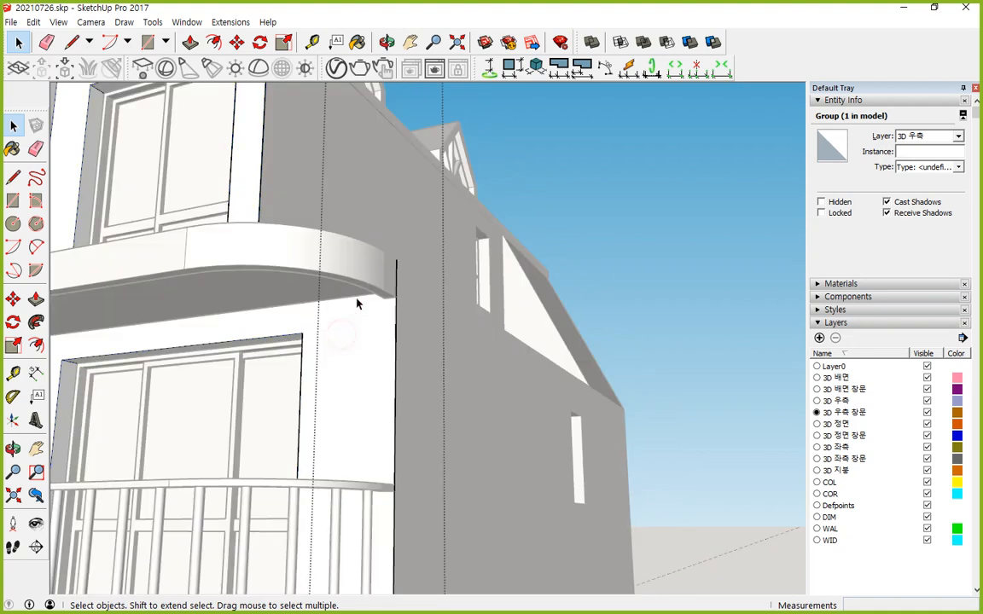
{"action": "double_click", "coordinate": [360, 309]}
{"action": "key", "text": "l"}
{"action": "scroll", "coordinate": [437, 301], "scroll_direction": "up", "scroll_amount": 1}
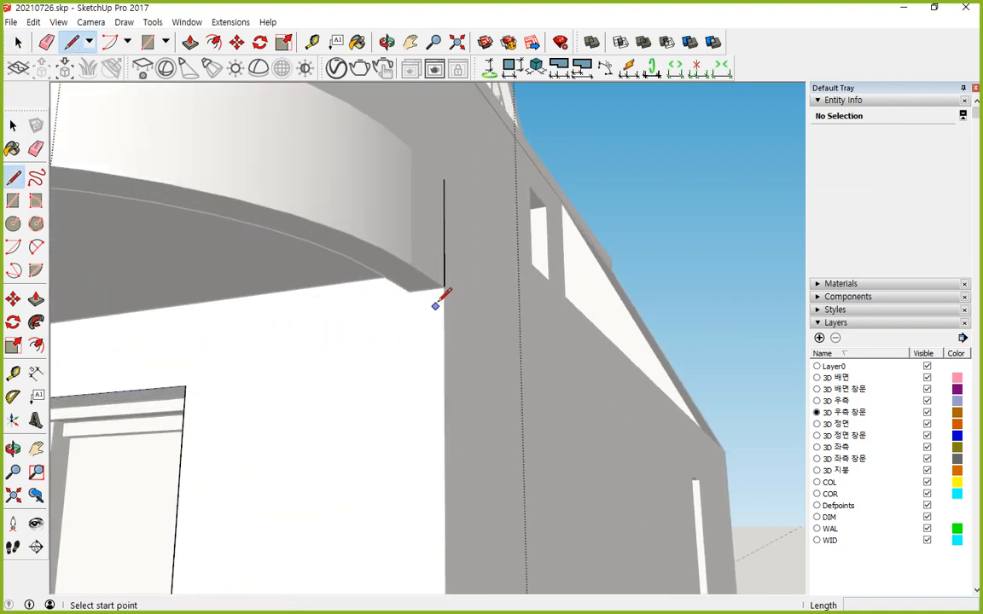
{"action": "left_click", "coordinate": [443, 286]}
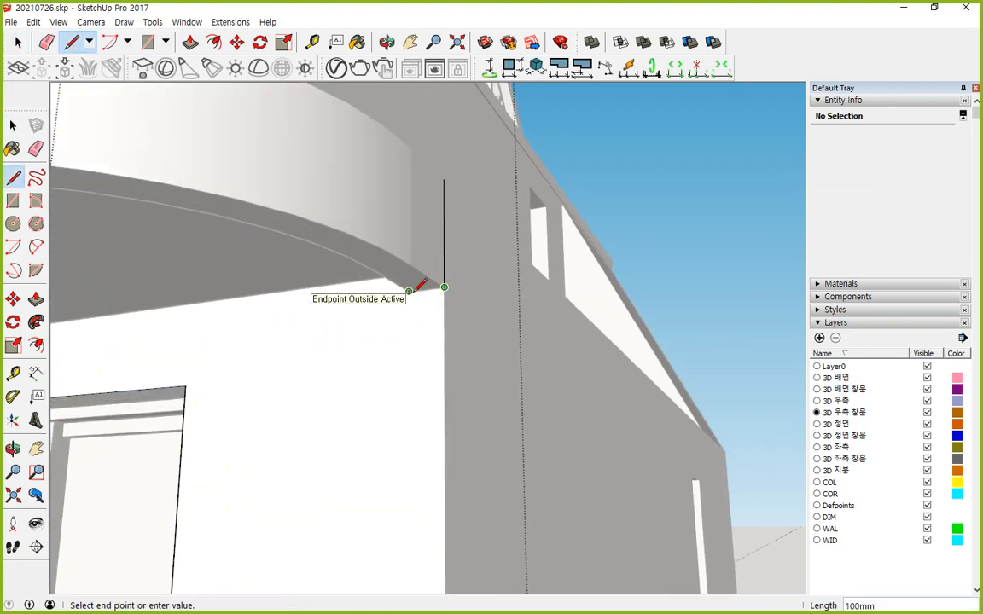
{"action": "middle_click_drag", "start_coordinate": [417, 290], "coordinate": [522, 298]}
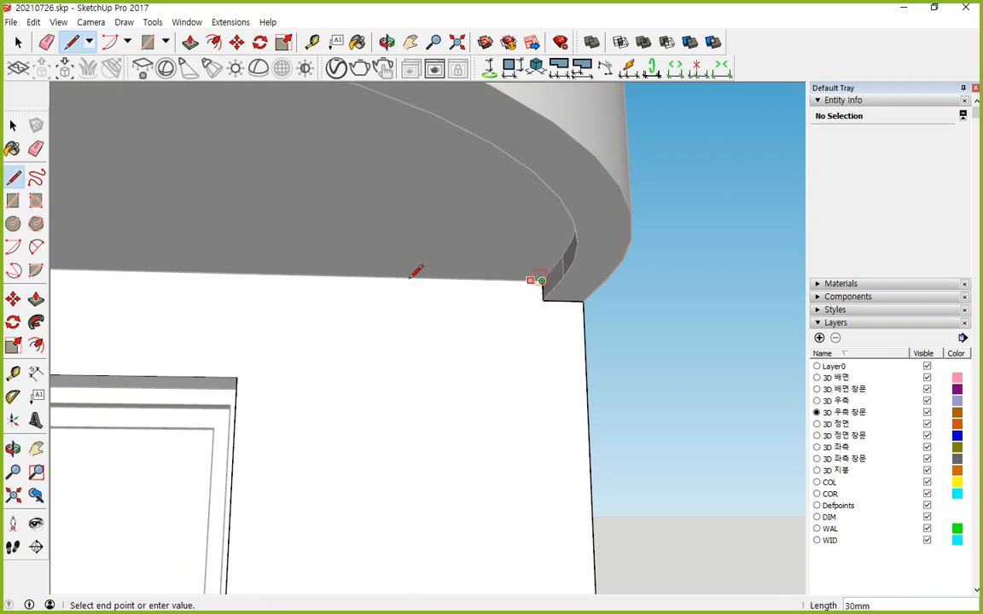
{"action": "middle_click_drag", "start_coordinate": [416, 271], "coordinate": [636, 270]}
{"action": "middle_click_drag", "start_coordinate": [125, 265], "coordinate": [522, 270]}
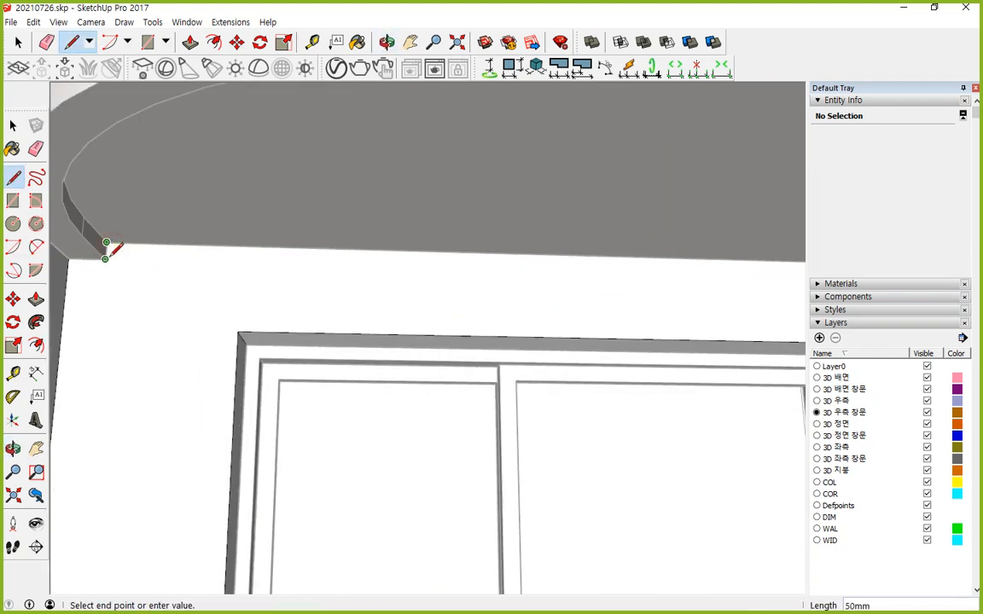
{"action": "left_click", "coordinate": [69, 256]}
- Trace the base's top on the same wall, across the 100 mm rim end, down to the floor and along it to the terrace corner
{"action": "middle_click_drag", "start_coordinate": [81, 290], "coordinate": [409, 533]}
{"action": "middle_click_drag", "start_coordinate": [530, 365], "coordinate": [473, 380]}
{"action": "scroll", "coordinate": [173, 207], "scroll_direction": "up", "scroll_amount": 2}
{"action": "scroll", "coordinate": [175, 208], "scroll_direction": "up", "scroll_amount": 1}
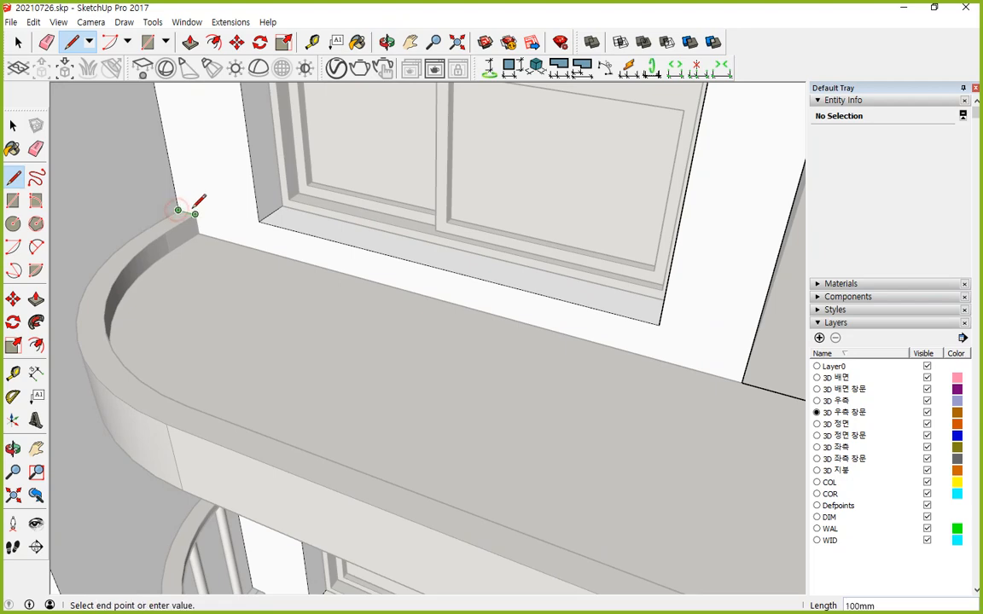
{"action": "left_click", "coordinate": [198, 232]}
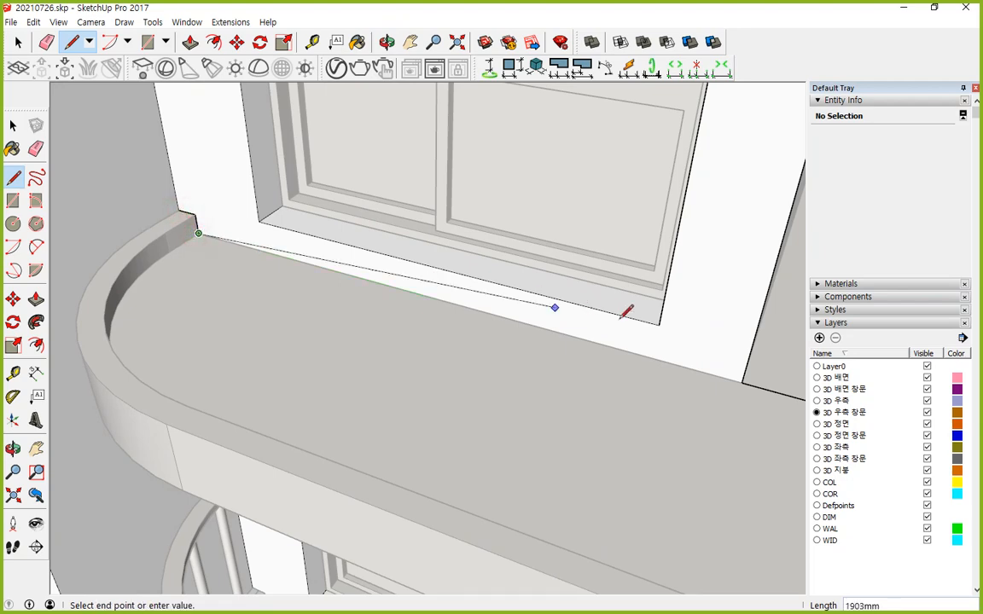
{"action": "left_click", "coordinate": [742, 381]}
{"action": "scroll", "coordinate": [644, 411], "scroll_direction": "down", "scroll_amount": 4}
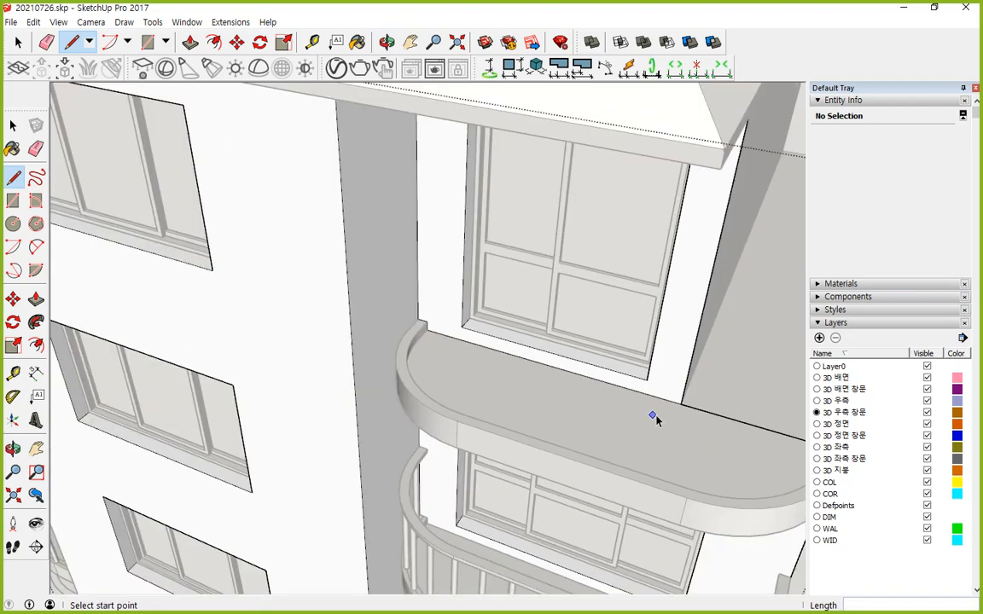
- Close the wall group, and hide the rear wall group that holds the terrace and the curved balcony base
{"action": "mouse_move", "coordinate": [651, 412]}
{"action": "middle_mouse_down"}
{"action": "mouse_move", "coordinate": [537, 377]}
{"action": "mouse_move", "coordinate": [475, 392]}
{"action": "middle_mouse_up"}
{"action": "key", "text": "space"}
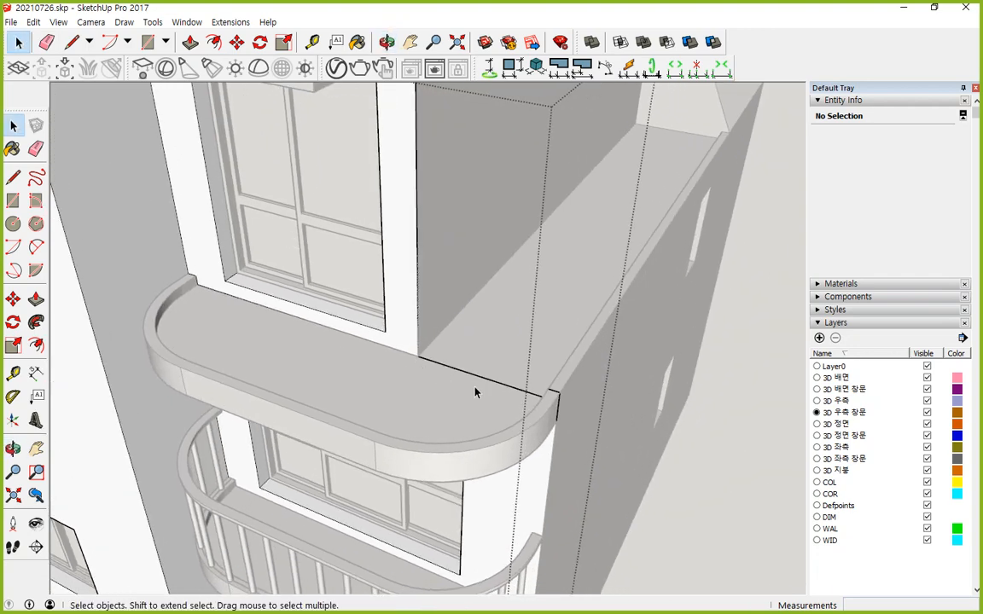
{"action": "left_click", "coordinate": [716, 449]}
{"action": "left_click", "coordinate": [522, 343]}
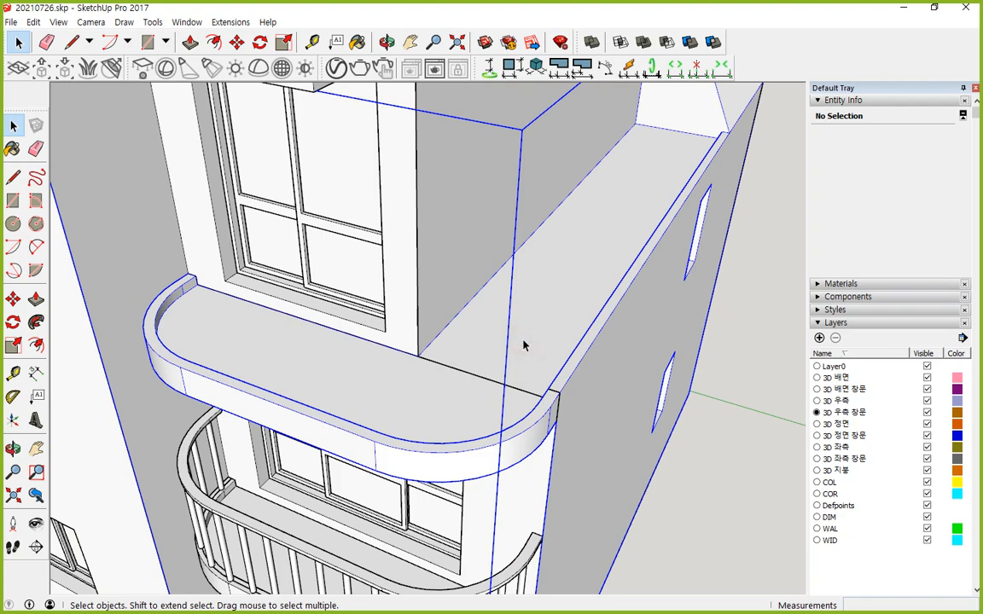
{"action": "right_click", "coordinate": [614, 382]}
{"action": "left_click", "coordinate": [649, 412]}
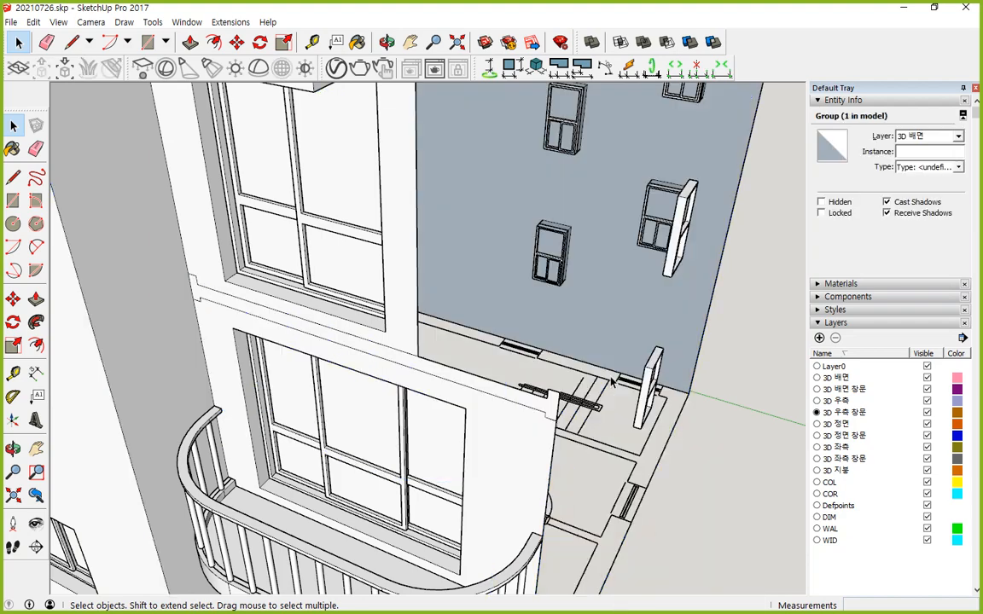
{"action": "scroll", "coordinate": [408, 383], "scroll_direction": "up", "scroll_amount": 3}
{"action": "left_click", "coordinate": [418, 360]}
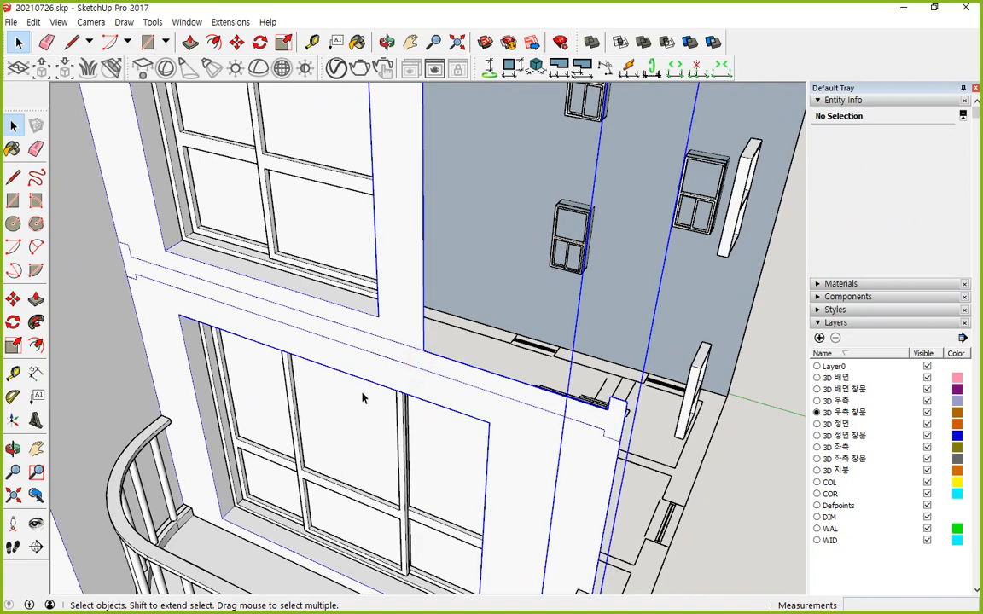
{"action": "middle_click_drag", "start_coordinate": [363, 395], "coordinate": [384, 330]}
{"action": "scroll", "coordinate": [377, 321], "scroll_direction": "up", "scroll_amount": 1}
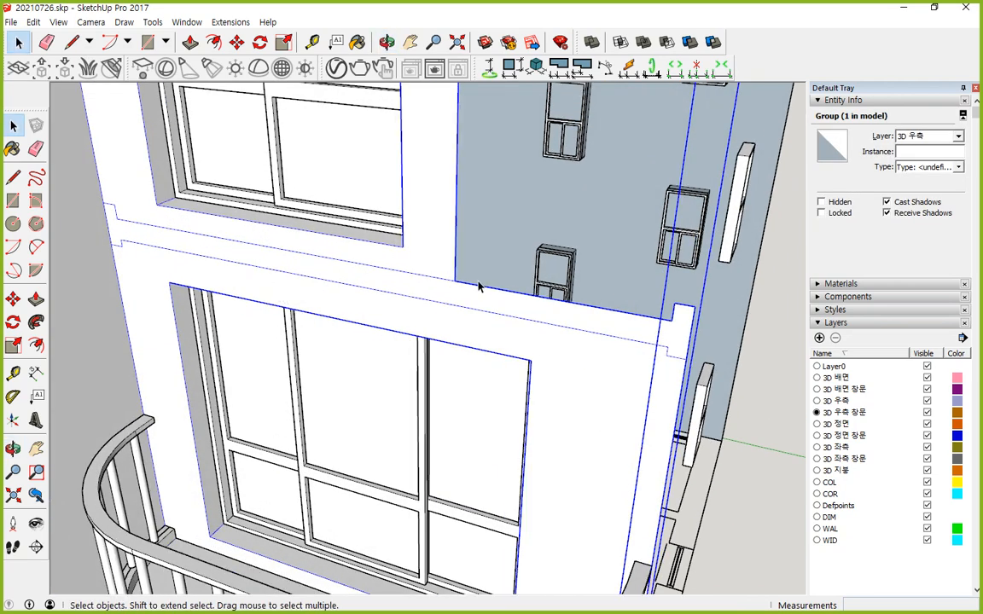
{"action": "key", "text": "l"}
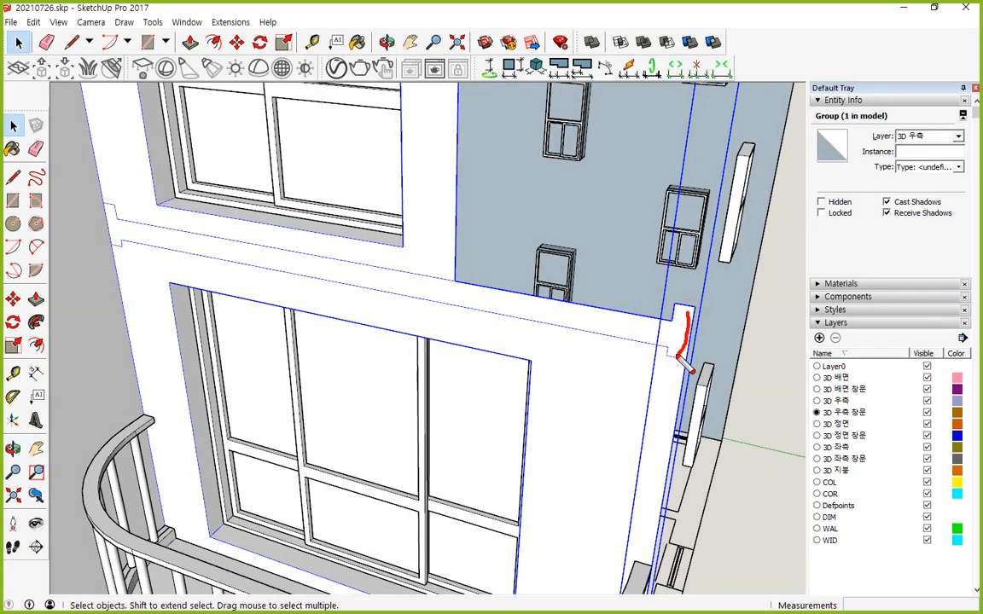
{"action": "left_click_drag", "start_coordinate": [680, 359], "coordinate": [265, 291]}
{"action": "mouse_move", "coordinate": [717, 271]}
{"action": "left_mouse_down"}
{"action": "mouse_move", "coordinate": [657, 247]}
{"action": "mouse_move", "coordinate": [680, 245]}
{"action": "left_mouse_up"}
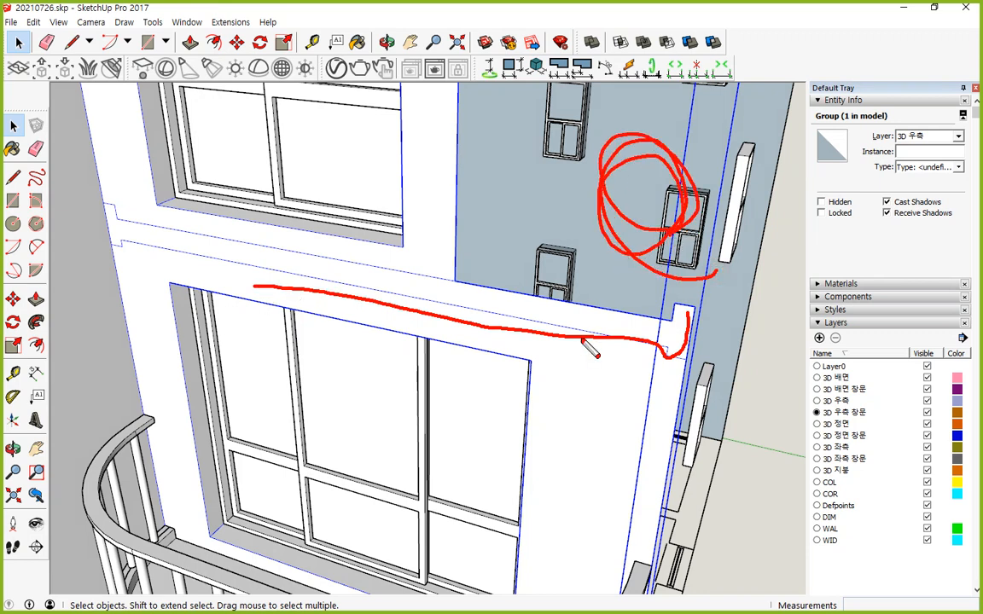
{"action": "mouse_move", "coordinate": [462, 286]}
{"action": "left_mouse_down"}
{"action": "mouse_move", "coordinate": [567, 310]}
{"action": "mouse_move", "coordinate": [660, 314]}
{"action": "left_mouse_up"}
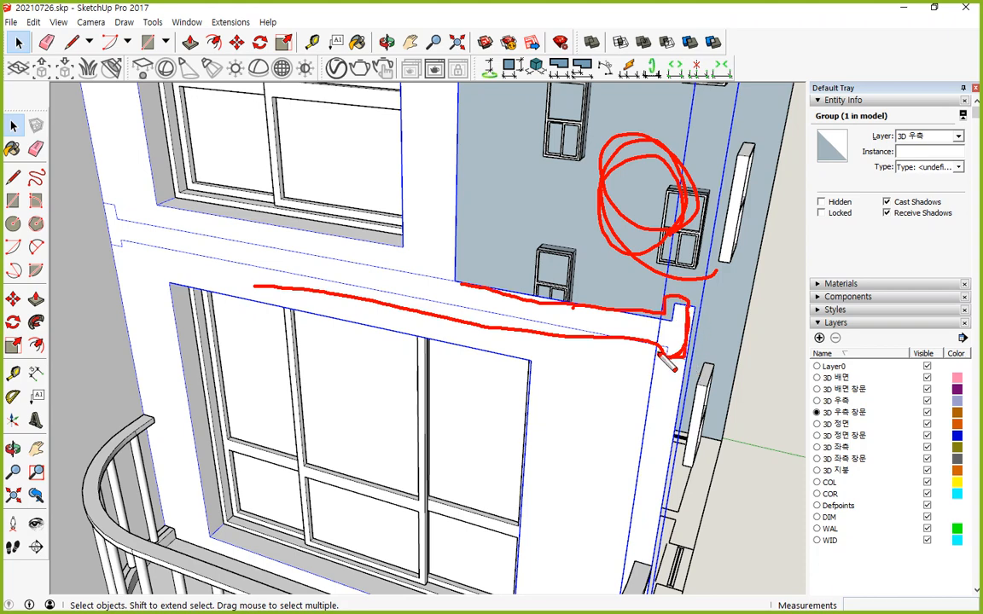
{"action": "left_click_drag", "start_coordinate": [465, 284], "coordinate": [666, 312]}
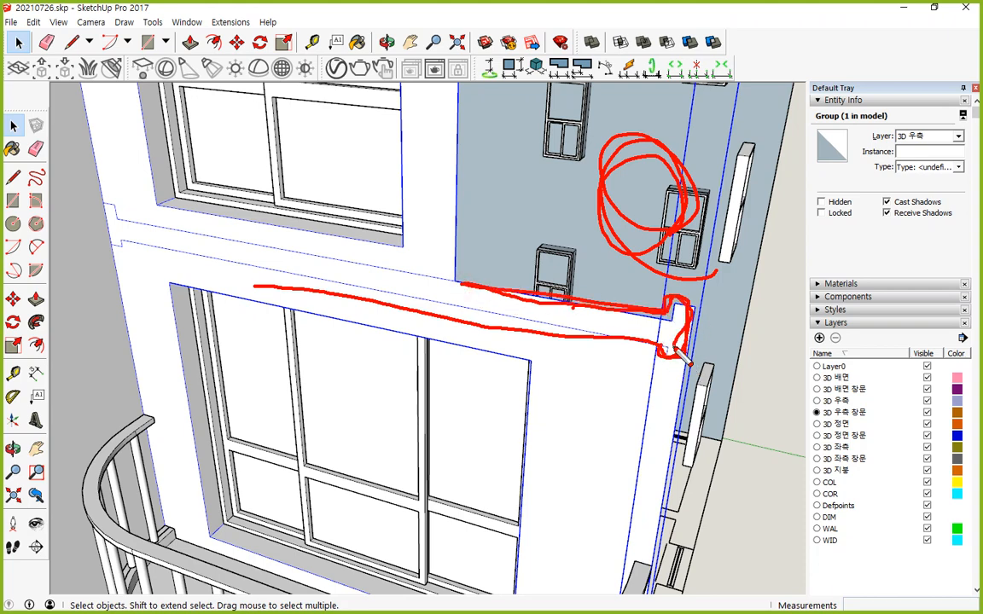
{"action": "key", "text": "Escape"}
- Inside the balcony-window wall group, erase the terrace floor edge and rim-end edges above the traced underside, opening the base's profile, and close the group
{"action": "scroll", "coordinate": [472, 302], "scroll_direction": "up", "scroll_amount": 2}
{"action": "scroll", "coordinate": [468, 301], "scroll_direction": "down", "scroll_amount": 1}
{"action": "scroll", "coordinate": [458, 296], "scroll_direction": "up", "scroll_amount": 1}
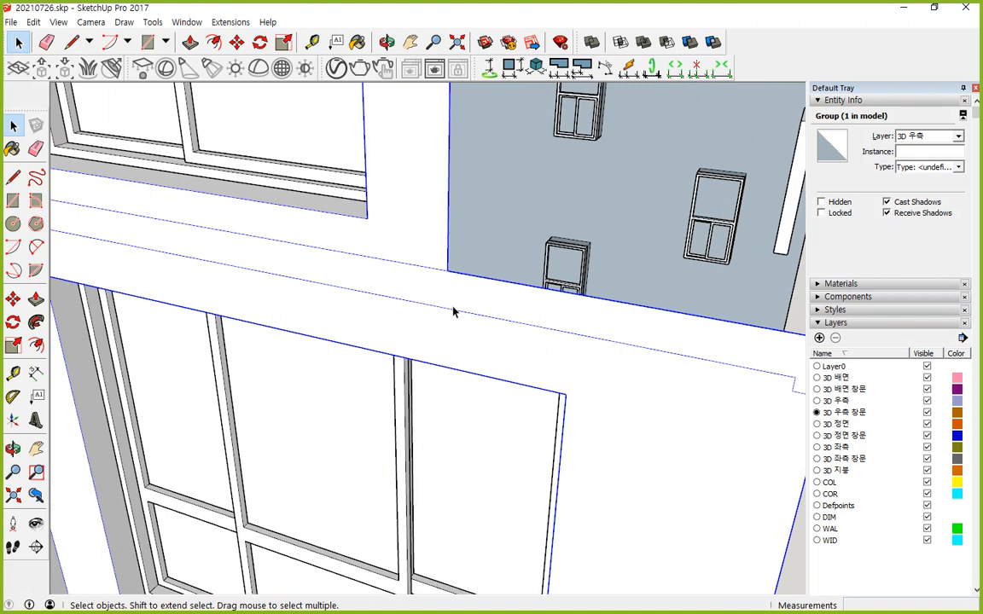
{"action": "double_click", "coordinate": [453, 309]}
{"action": "key", "text": "l"}
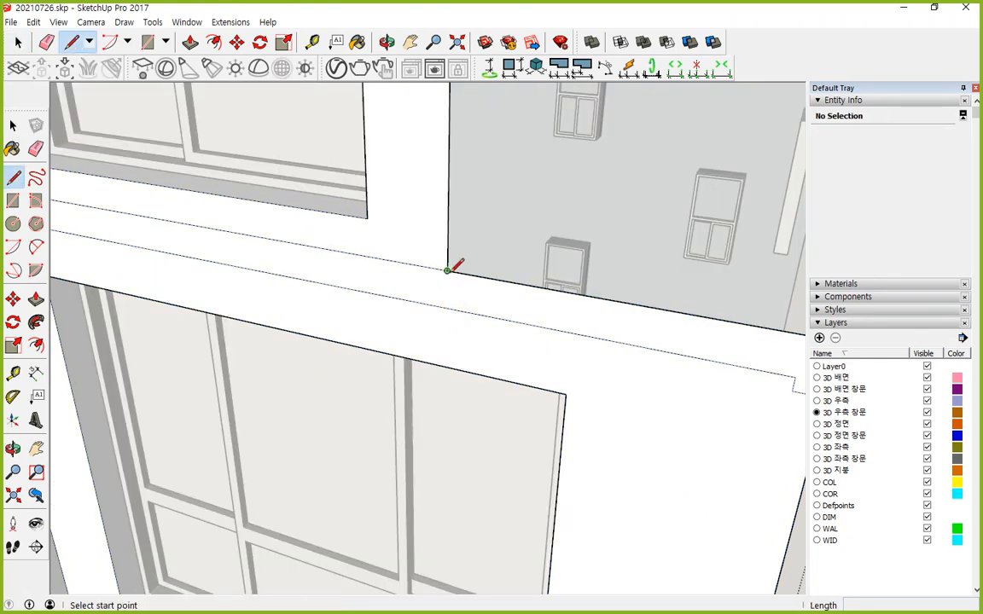
{"action": "left_click", "coordinate": [447, 272]}
{"action": "key", "text": "Escape"}
{"action": "scroll", "coordinate": [510, 325], "scroll_direction": "down", "scroll_amount": 2}
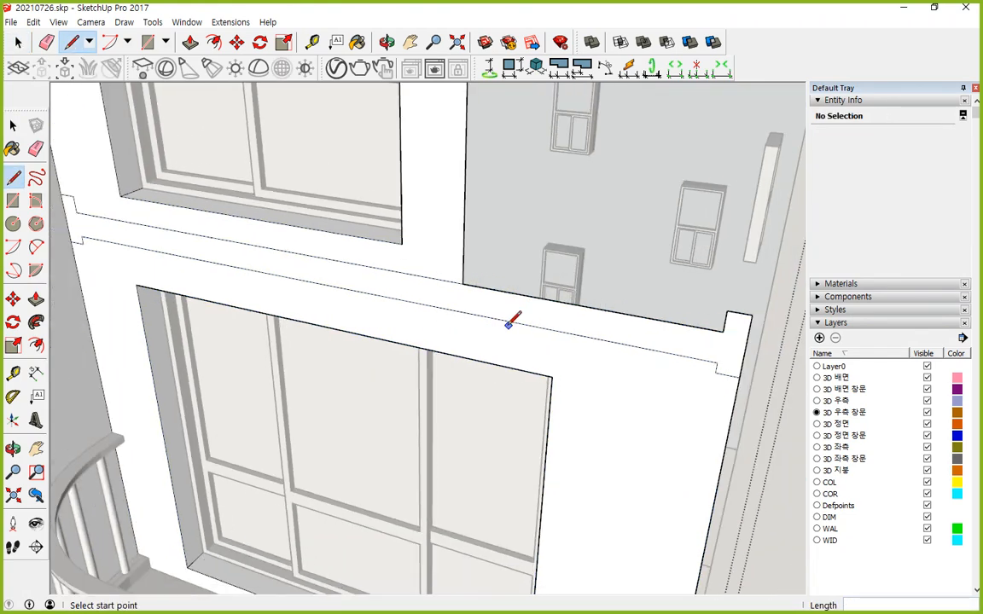
{"action": "scroll", "coordinate": [653, 335], "scroll_direction": "up", "scroll_amount": 1}
{"action": "key", "text": "e"}
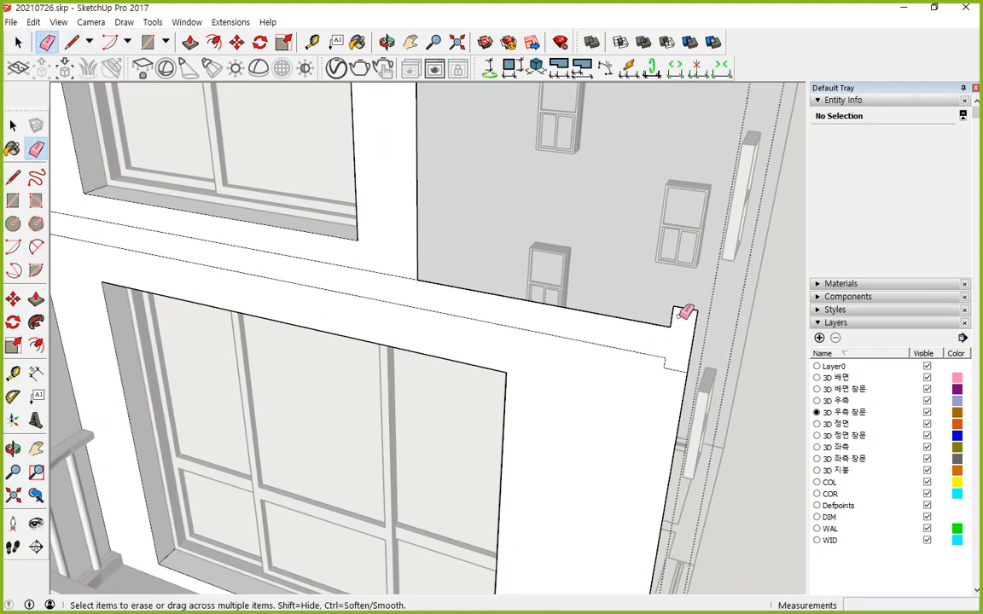
{"action": "mouse_move", "coordinate": [680, 317]}
{"action": "left_mouse_down"}
{"action": "mouse_move", "coordinate": [647, 320]}
{"action": "mouse_move", "coordinate": [677, 324]}
{"action": "left_mouse_up"}
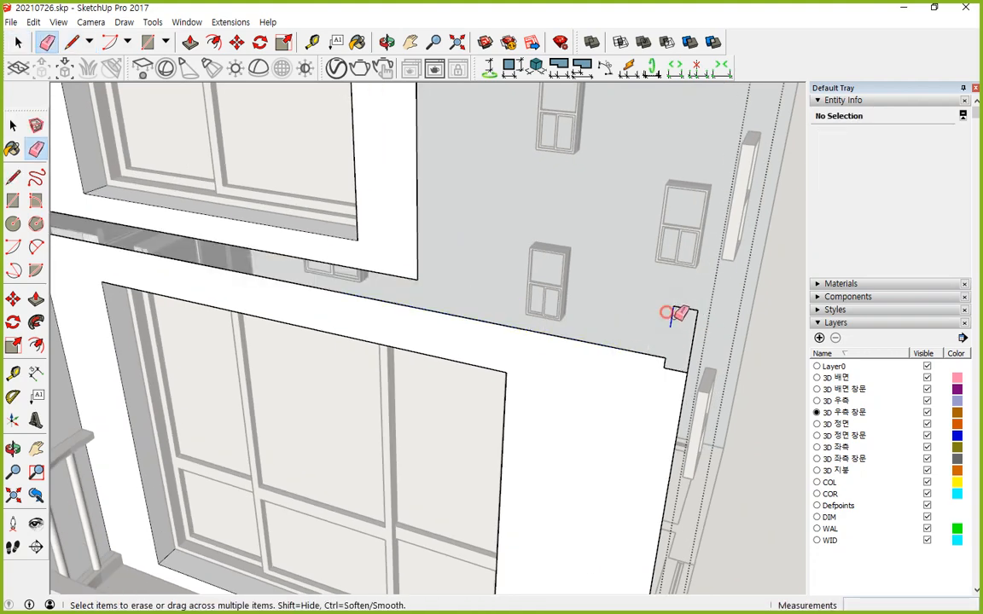
{"action": "left_click", "coordinate": [686, 310]}
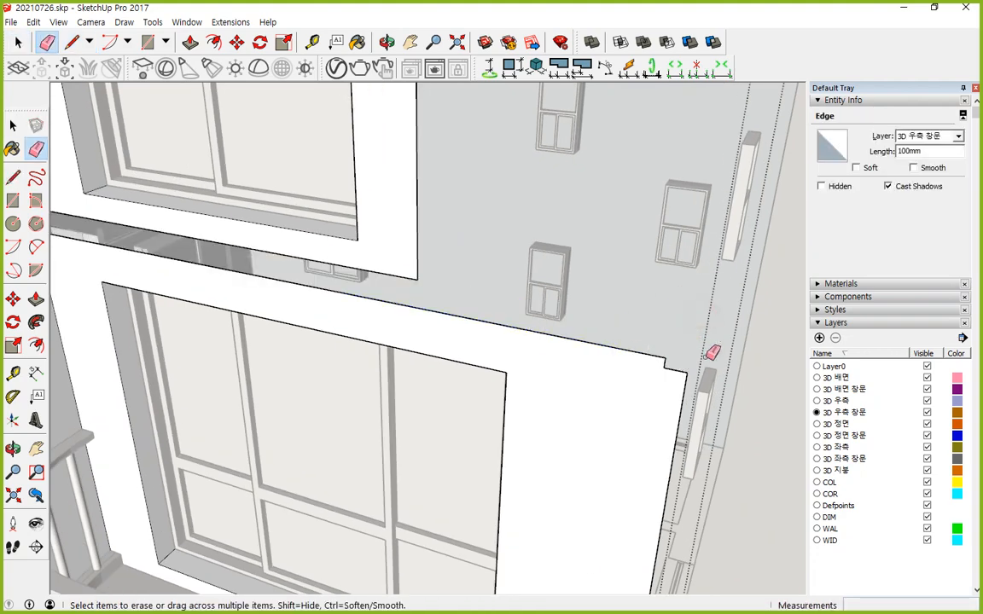
{"action": "scroll", "coordinate": [691, 357], "scroll_direction": "down", "scroll_amount": 2}
{"action": "scroll", "coordinate": [689, 358], "scroll_direction": "up", "scroll_amount": 1}
{"action": "key", "text": "space"}
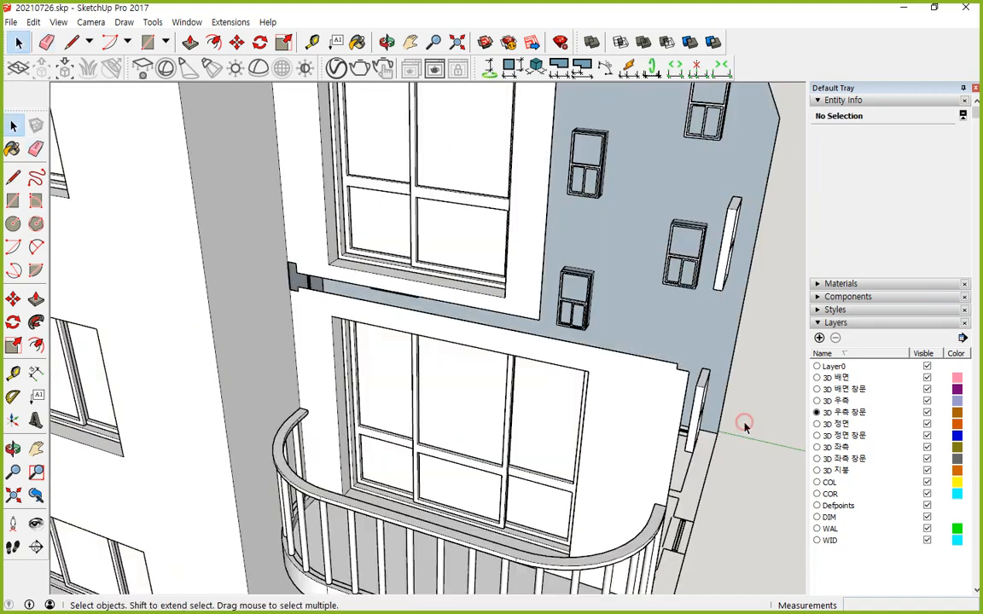
- Unhide the last hidden group, the rear wall with the terrace and curved balcony base
{"action": "left_click", "coordinate": [33, 21]}
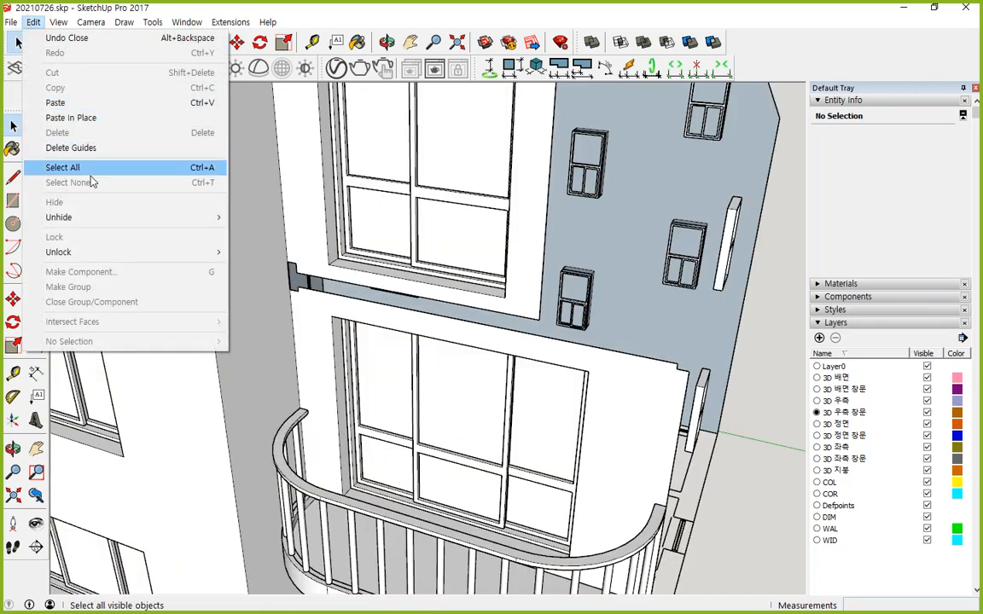
{"action": "mouse_move", "coordinate": [118, 220]}
{"action": "left_click", "coordinate": [267, 232]}
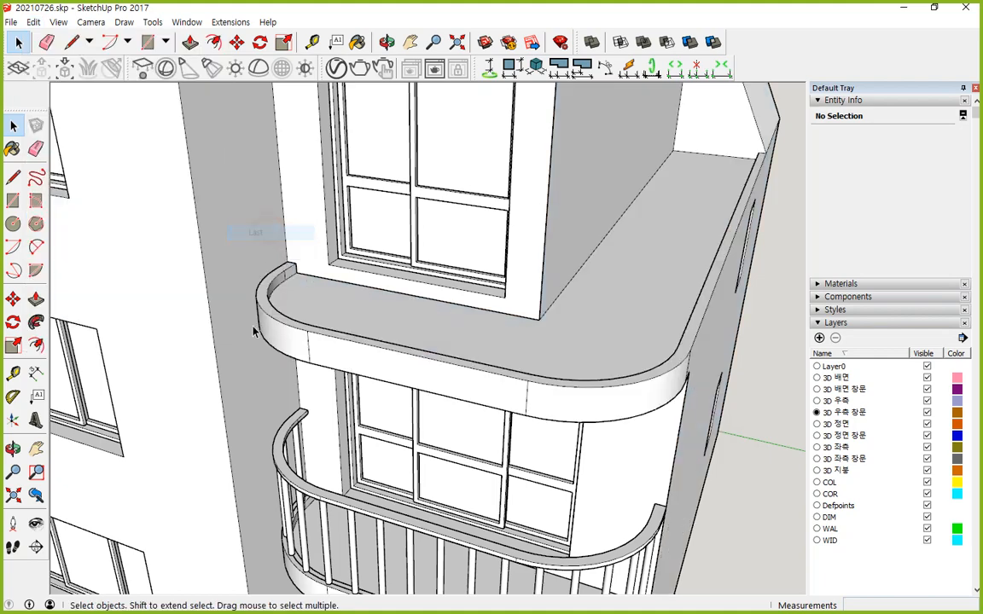
- Inside the rear wall group, copy the terrace floor's short far-end edge 100 mm inward along the floor
{"action": "middle_click_drag", "start_coordinate": [561, 321], "coordinate": [406, 345]}
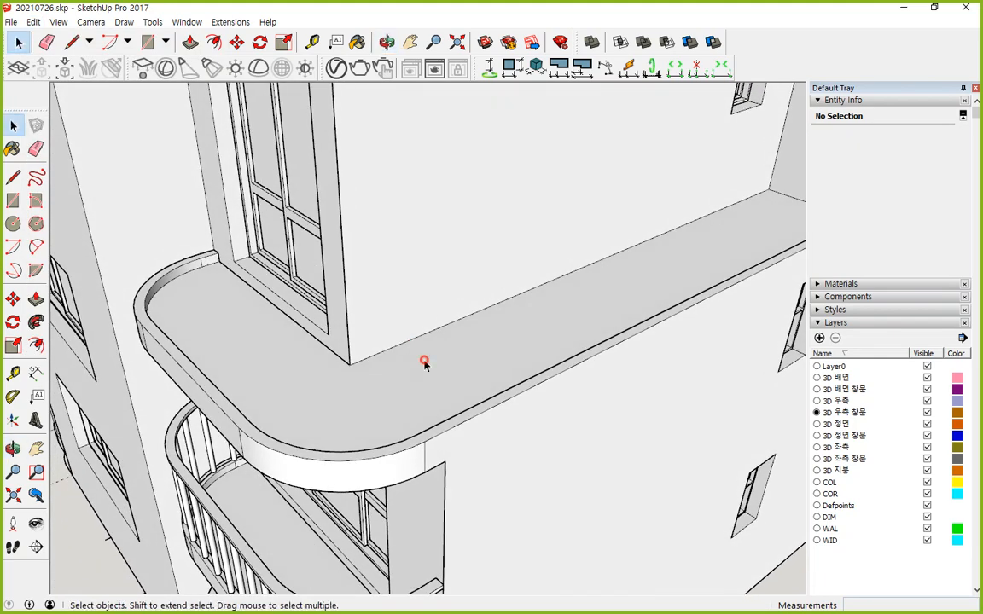
{"action": "left_click", "coordinate": [423, 362]}
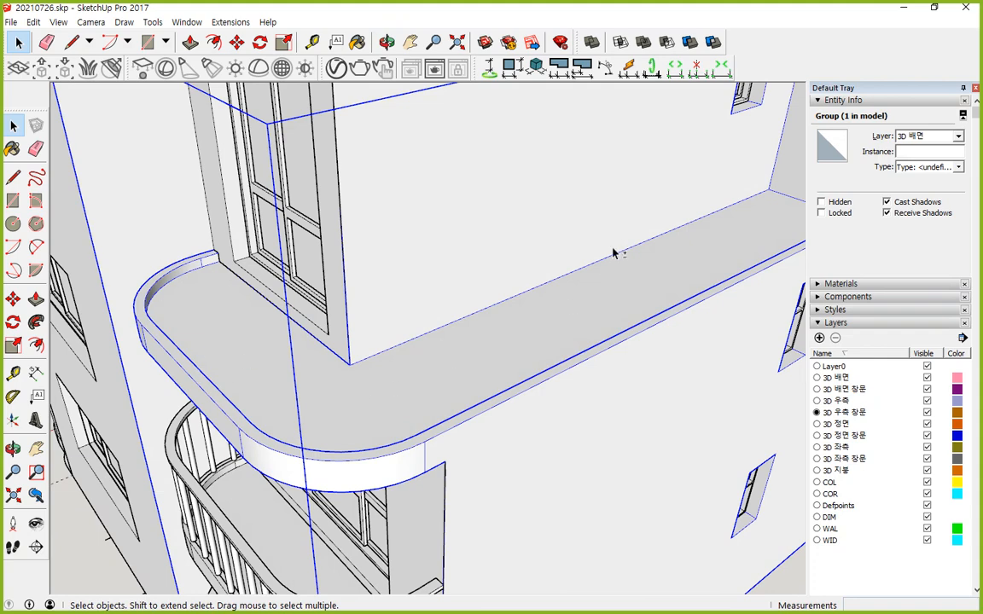
{"action": "middle_click_drag", "start_coordinate": [612, 252], "coordinate": [647, 322]}
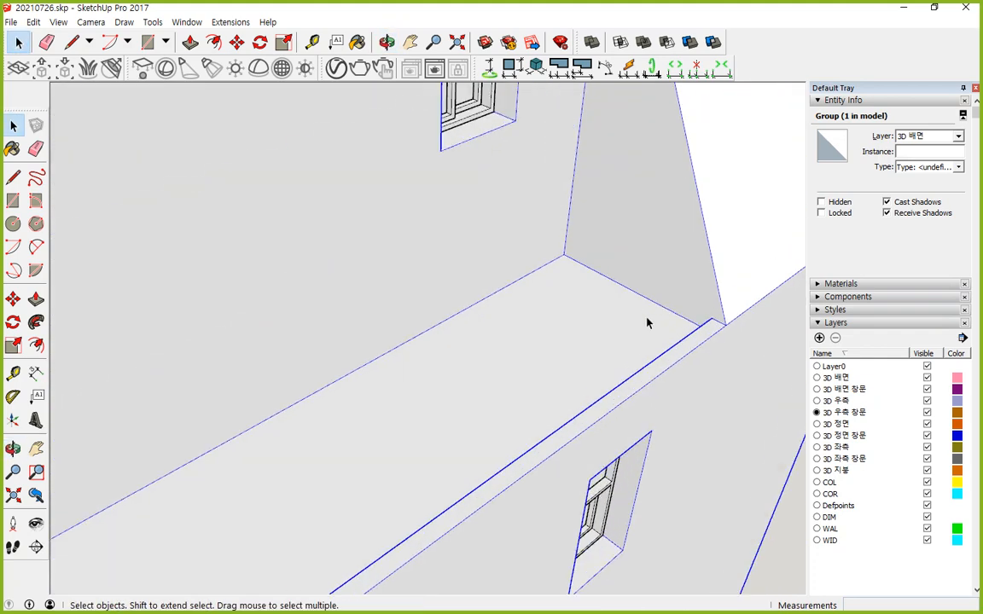
{"action": "scroll", "coordinate": [654, 325], "scroll_direction": "up", "scroll_amount": 2}
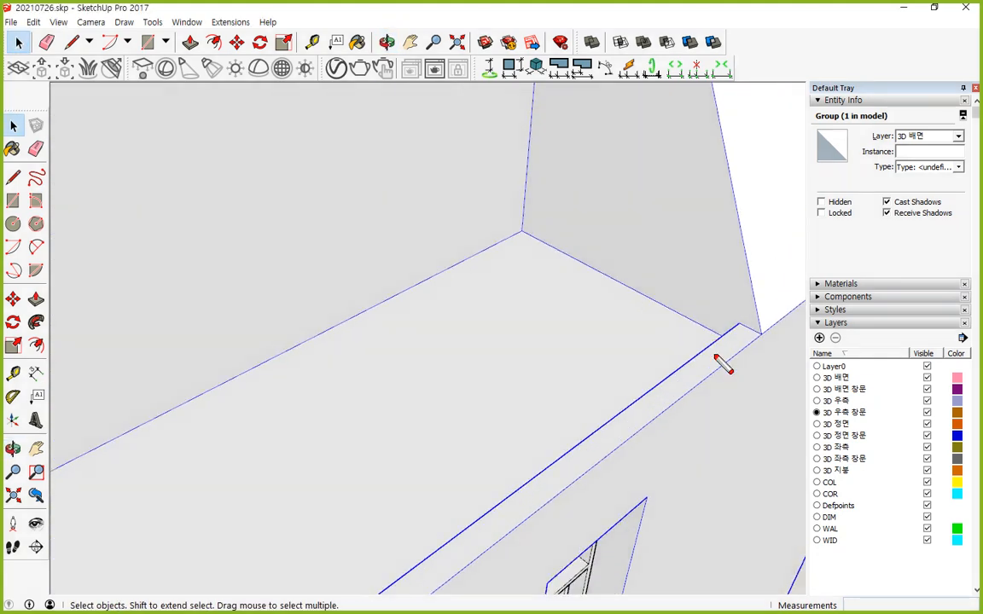
{"action": "left_click_drag", "start_coordinate": [706, 355], "coordinate": [751, 356]}
{"action": "mouse_move", "coordinate": [626, 331]}
{"action": "middle_mouse_down"}
{"action": "mouse_move", "coordinate": [626, 318]}
{"action": "mouse_move", "coordinate": [581, 369]}
{"action": "middle_mouse_up"}
{"action": "double_click", "coordinate": [581, 369]}
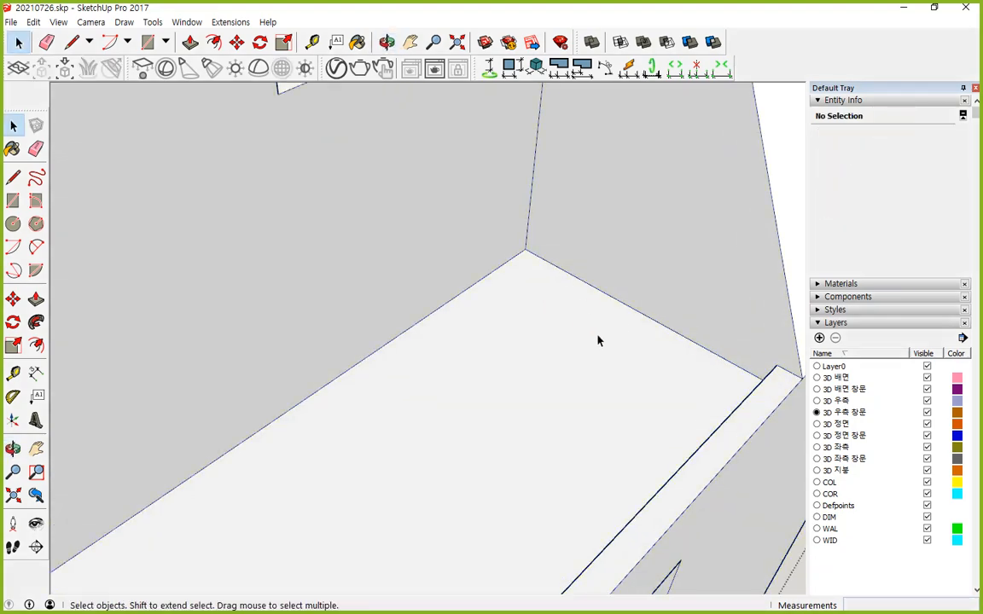
{"action": "middle_click_drag", "start_coordinate": [614, 354], "coordinate": [540, 302]}
{"action": "left_click", "coordinate": [540, 294]}
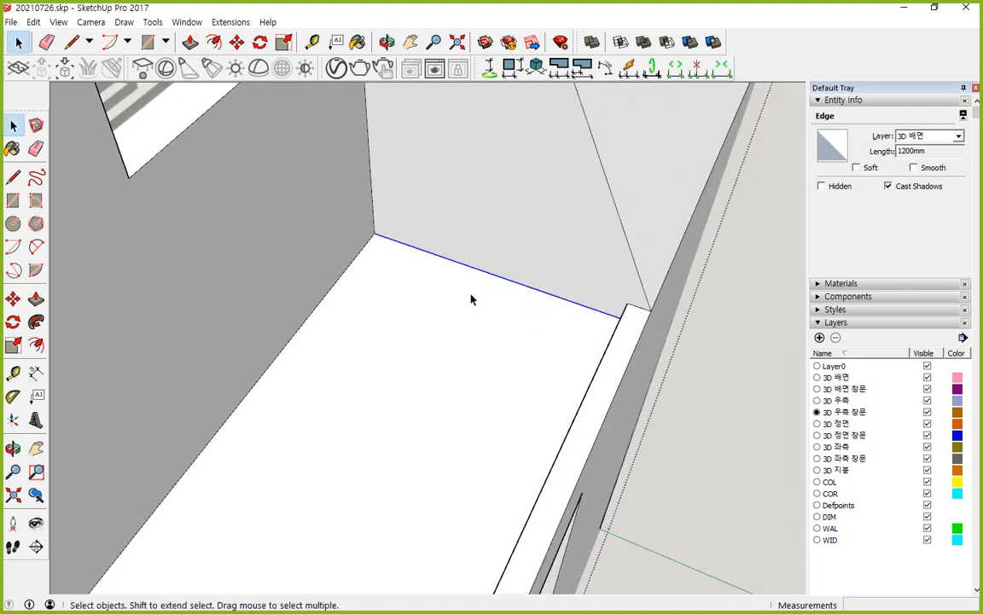
{"action": "key", "text": "m"}
{"action": "key", "text": "ctrl"}
{"action": "left_click", "coordinate": [375, 232]}
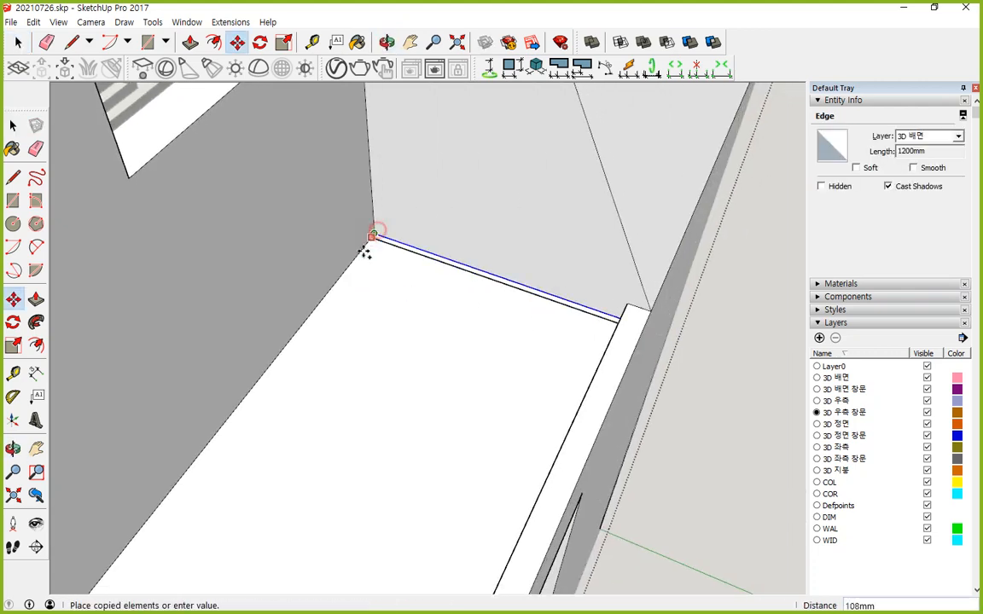
{"action": "key", "text": "Return"}
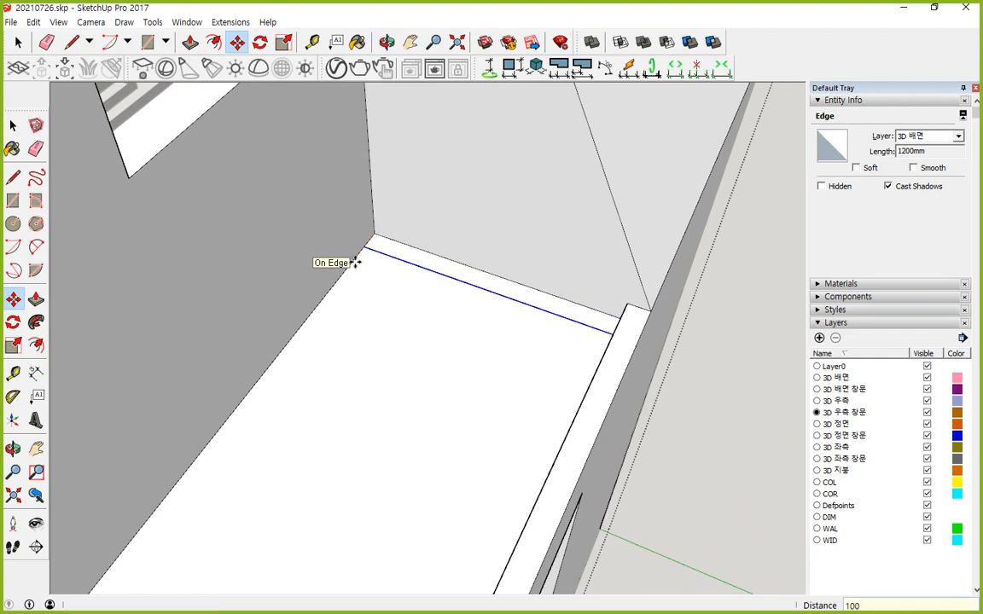
- Pull the narrow strip at the terrace's far end up 100 mm to the rim's top and erase the seam between them
{"action": "key", "text": "p"}
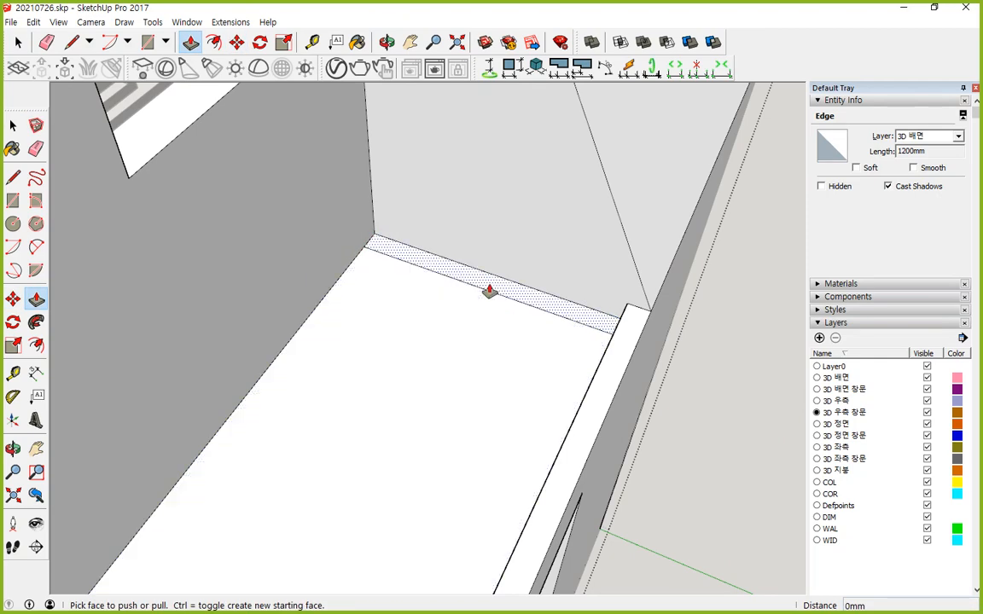
{"action": "left_click", "coordinate": [487, 285]}
{"action": "left_click", "coordinate": [623, 314]}
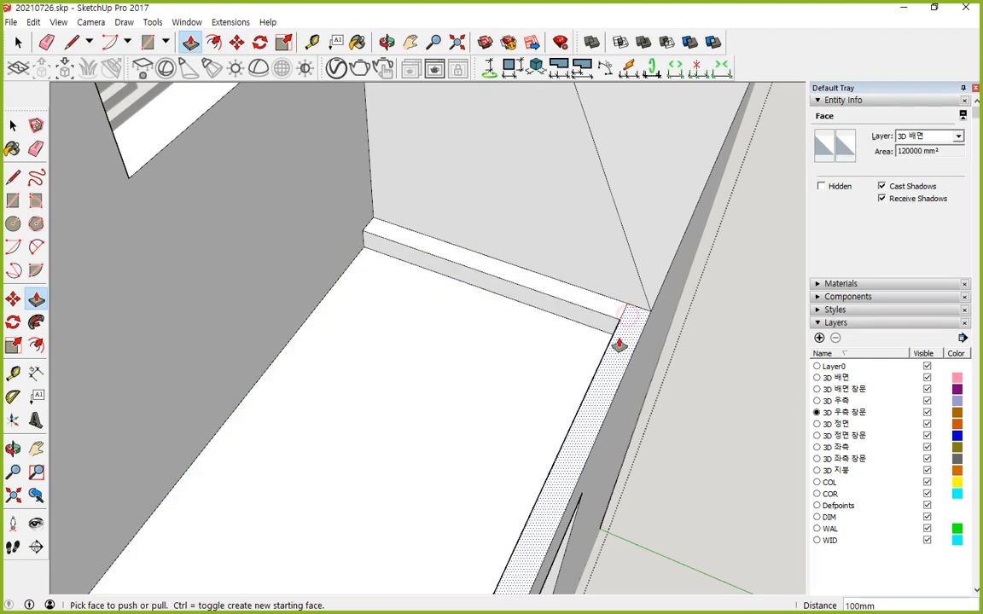
{"action": "scroll", "coordinate": [616, 332], "scroll_direction": "up", "scroll_amount": 3}
{"action": "key", "text": "e"}
{"action": "middle_click_drag", "start_coordinate": [604, 329], "coordinate": [711, 329]}
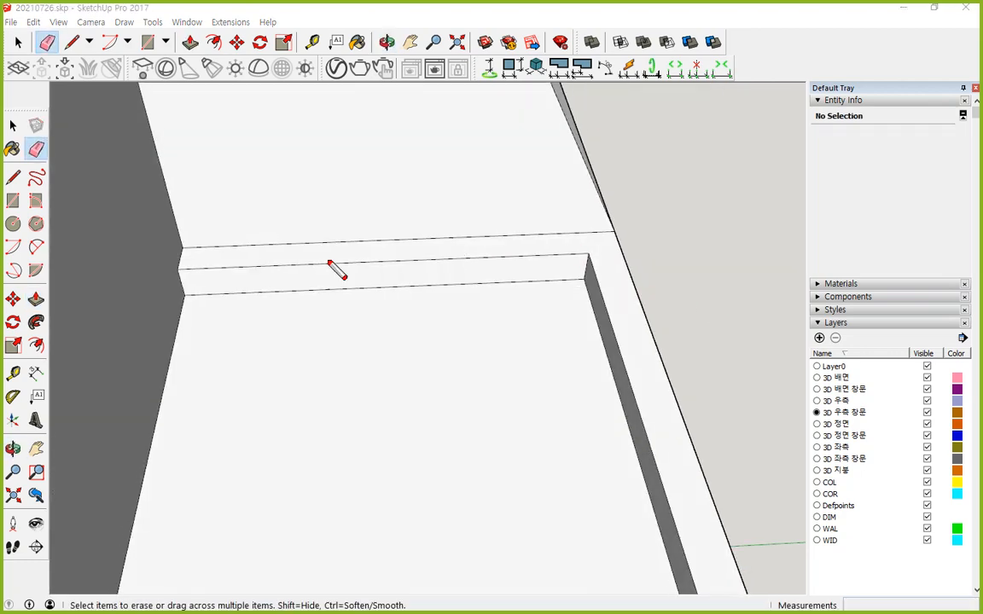
{"action": "mouse_move", "coordinate": [211, 254]}
{"action": "left_mouse_down"}
{"action": "mouse_move", "coordinate": [581, 249]}
{"action": "mouse_move", "coordinate": [632, 366]}
{"action": "mouse_move", "coordinate": [612, 270]}
{"action": "mouse_move", "coordinate": [391, 259]}
{"action": "mouse_move", "coordinate": [520, 345]}
{"action": "left_mouse_up"}
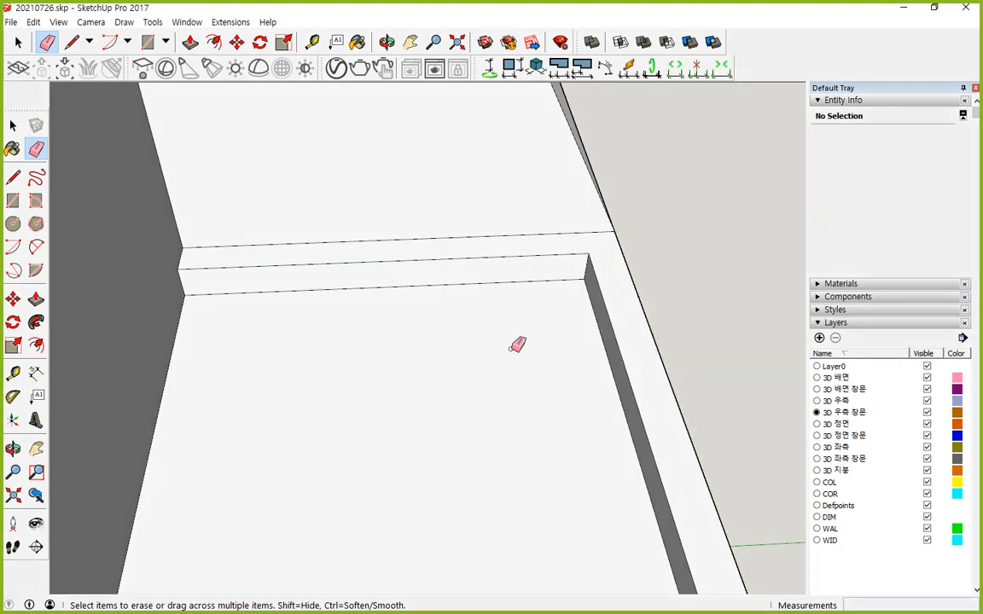
- Close the rear wall group and unhide all hidden objects in the model
{"action": "mouse_move", "coordinate": [520, 345]}
{"action": "middle_mouse_down"}
{"action": "mouse_move", "coordinate": [502, 350]}
{"action": "mouse_move", "coordinate": [596, 401]}
{"action": "mouse_move", "coordinate": [212, 368]}
{"action": "mouse_move", "coordinate": [380, 450]}
{"action": "mouse_move", "coordinate": [370, 458]}
{"action": "mouse_move", "coordinate": [196, 418]}
{"action": "middle_mouse_up"}
{"action": "key", "text": "space"}
{"action": "scroll", "coordinate": [298, 520], "scroll_direction": "up", "scroll_amount": 3}
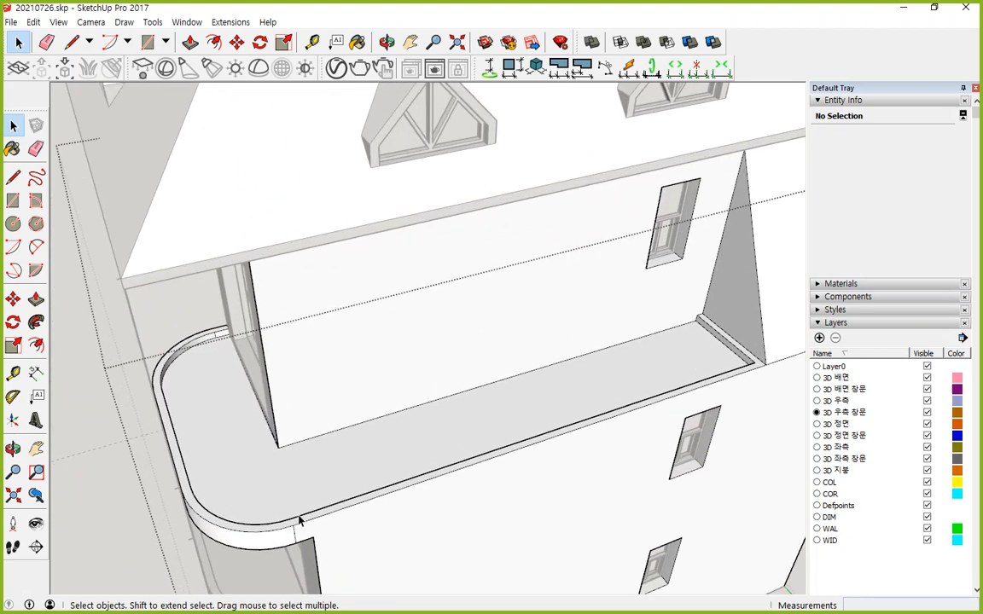
{"action": "left_click", "coordinate": [305, 522]}
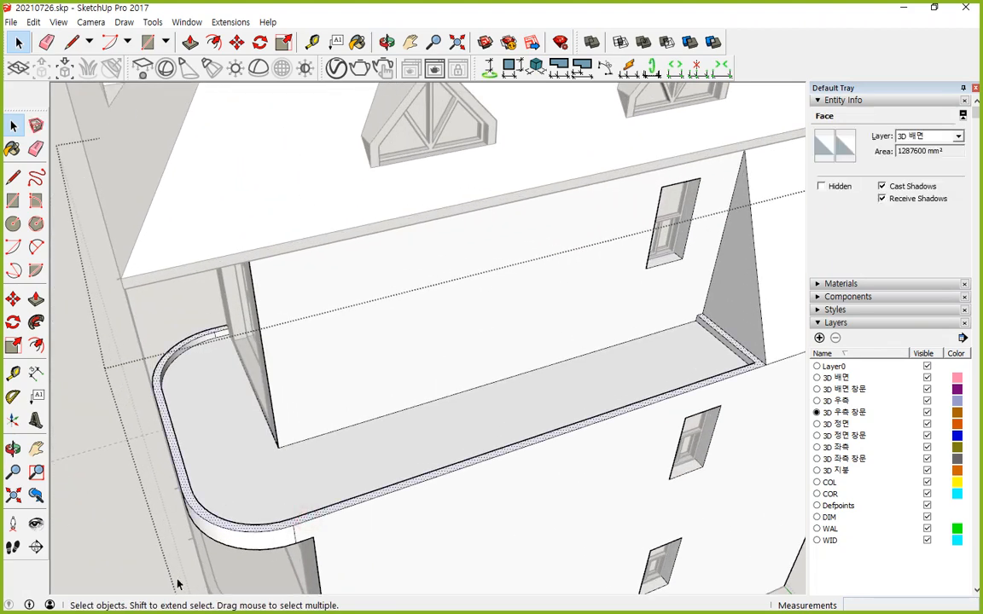
{"action": "left_click", "coordinate": [132, 548]}
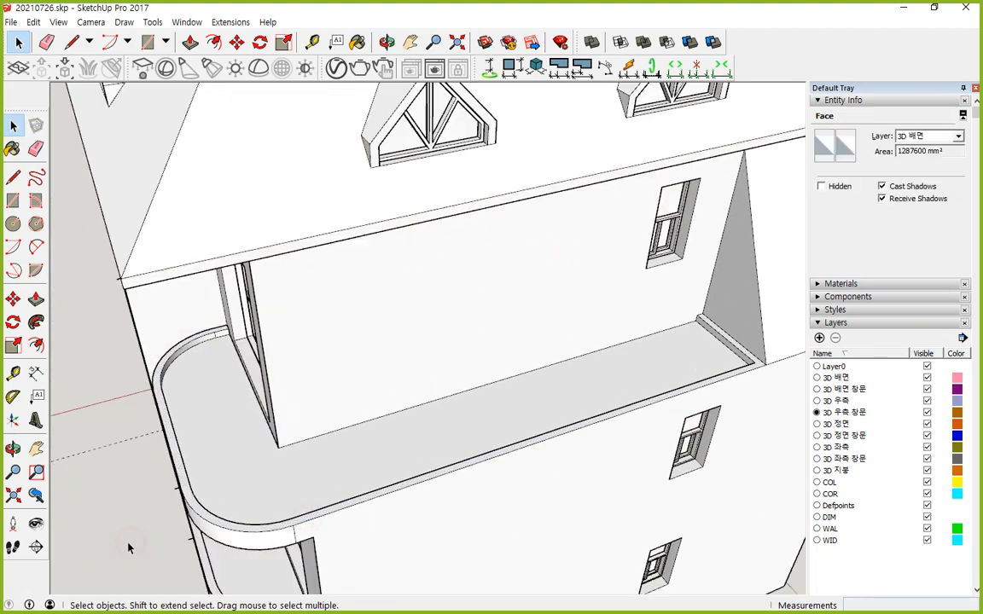
{"action": "left_click", "coordinate": [33, 22]}
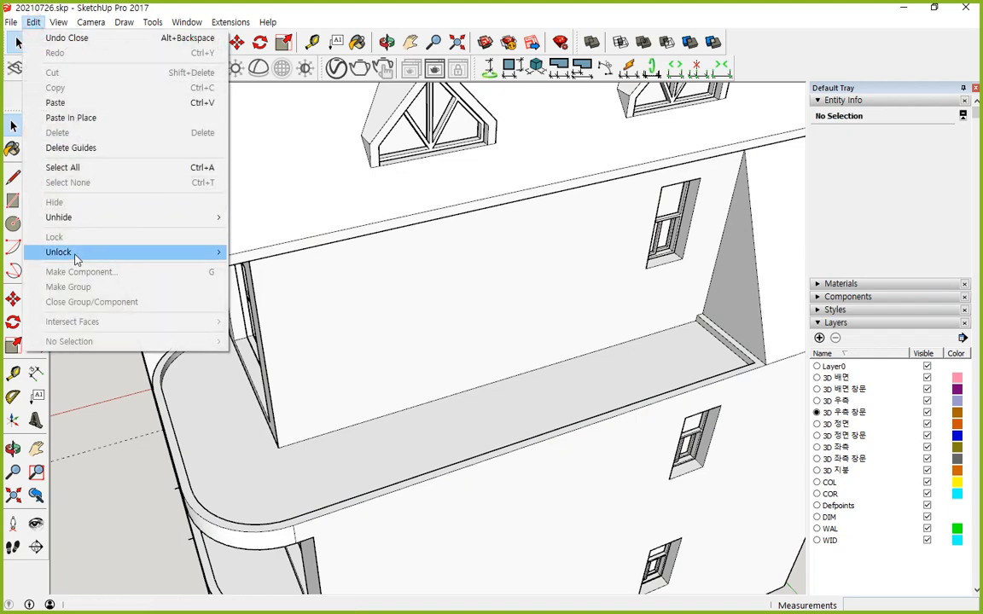
{"action": "mouse_move", "coordinate": [84, 221]}
{"action": "left_click", "coordinate": [274, 248]}
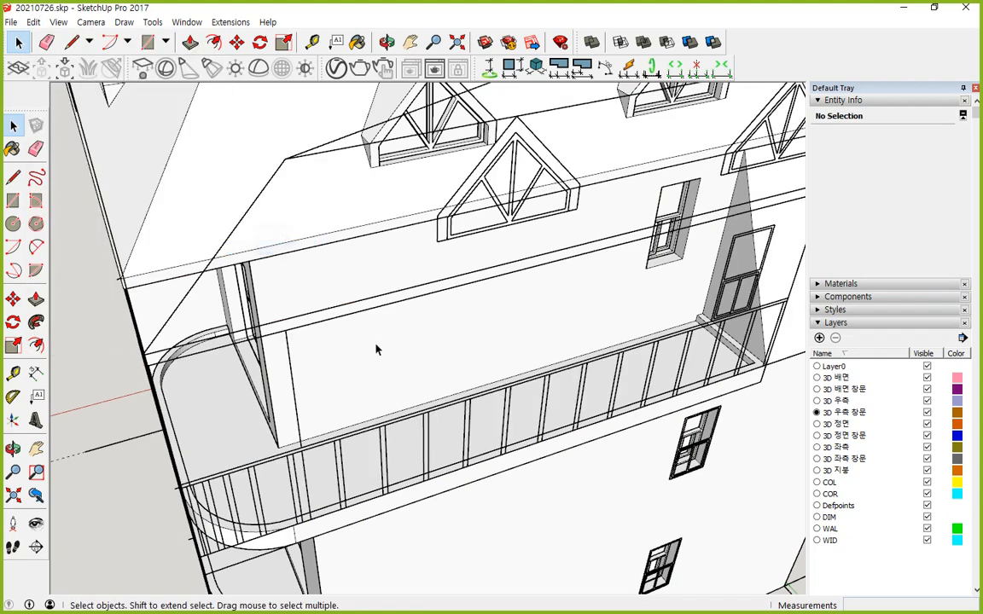
- Paste the copied rim outline and move it by its outer corner up to the underside of the top rail in the rear elevation drawing
{"action": "middle_click_drag", "start_coordinate": [378, 346], "coordinate": [629, 329]}
{"action": "key", "text": "ctrl+v"}
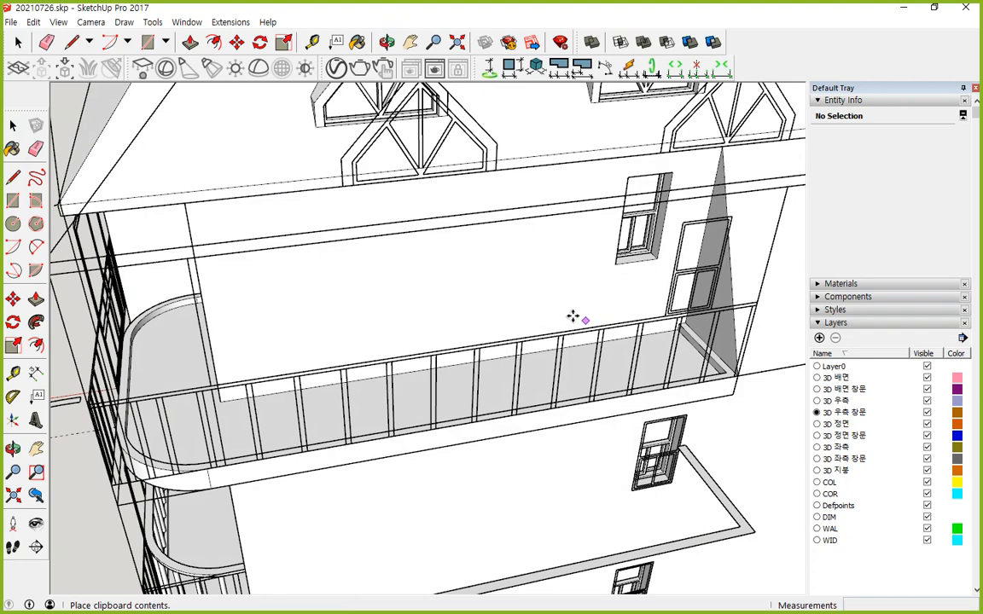
{"action": "left_click", "coordinate": [581, 237]}
{"action": "scroll", "coordinate": [774, 437], "scroll_direction": "up", "scroll_amount": 3}
{"action": "scroll", "coordinate": [774, 440], "scroll_direction": "up", "scroll_amount": 2}
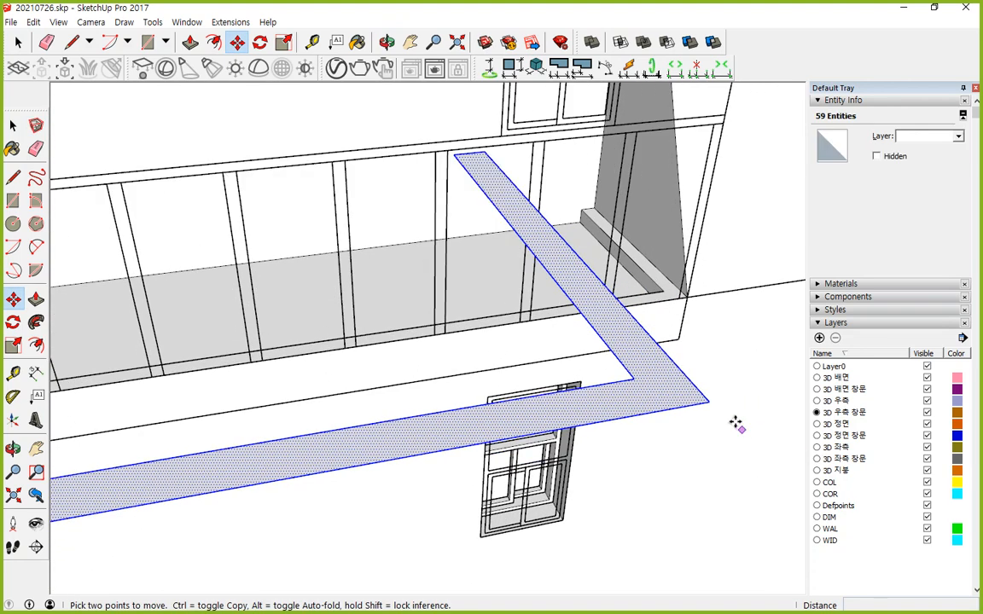
{"action": "left_click", "coordinate": [708, 404]}
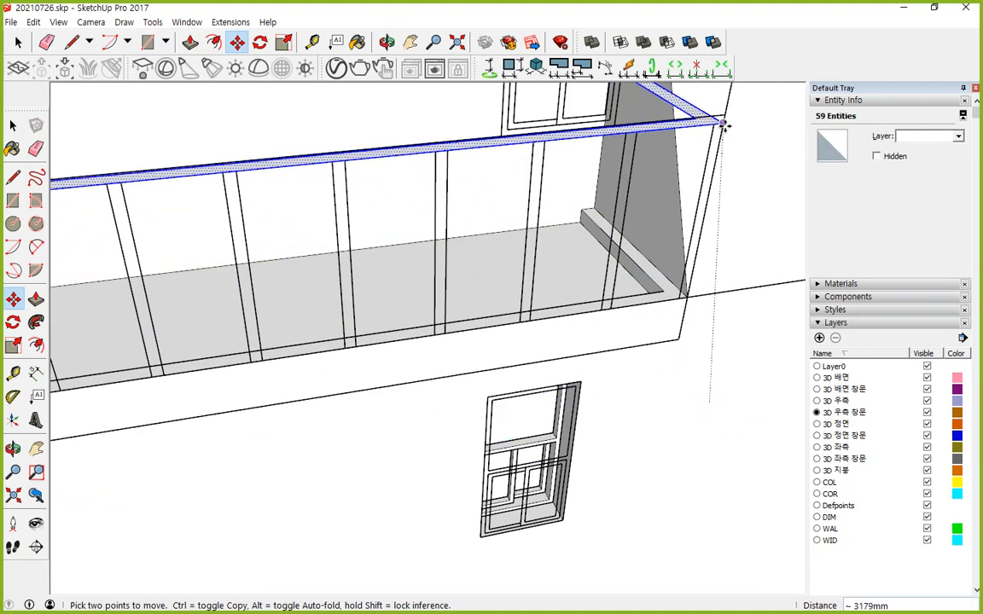
- Pull the outline face up to the top line of the drawn rail and make the resulting handrail a group
{"action": "middle_click_drag", "start_coordinate": [749, 195], "coordinate": [518, 291]}
{"action": "middle_click_drag", "start_coordinate": [277, 291], "coordinate": [149, 393]}
{"action": "scroll", "coordinate": [662, 230], "scroll_direction": "up", "scroll_amount": 3}
{"action": "scroll", "coordinate": [488, 217], "scroll_direction": "up", "scroll_amount": 10}
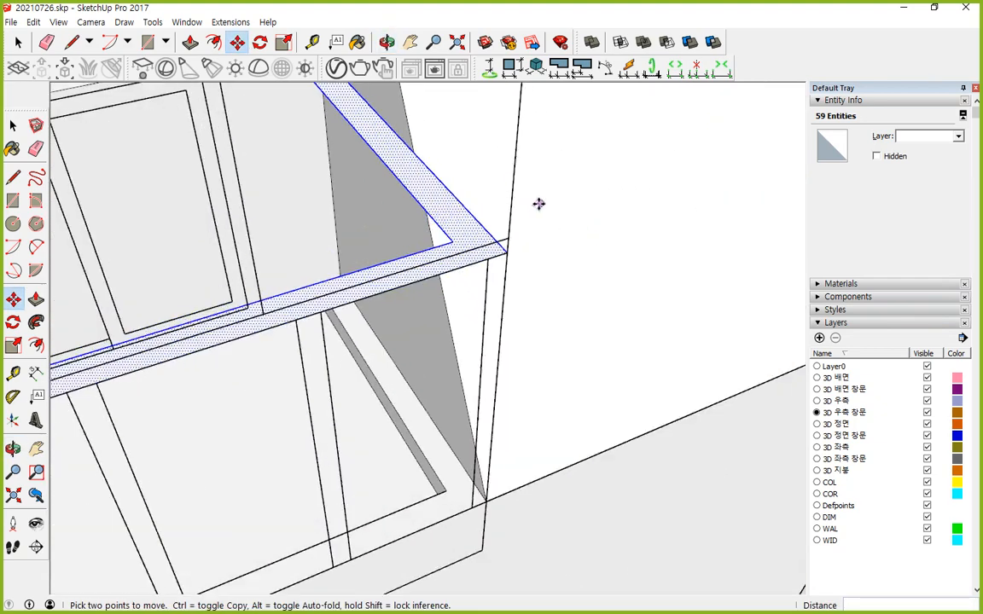
{"action": "key", "text": "p"}
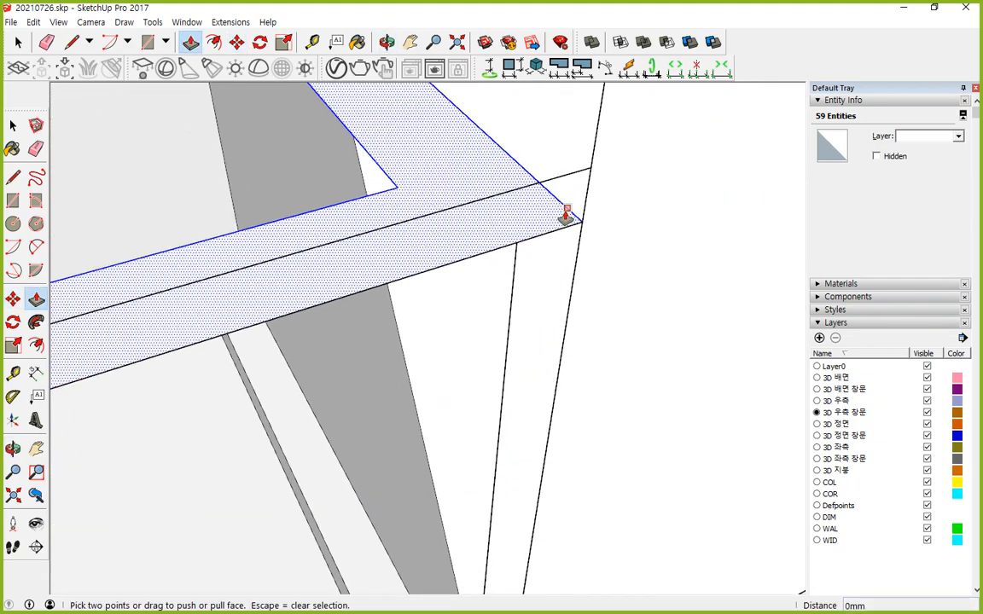
{"action": "left_click_drag", "start_coordinate": [566, 213], "coordinate": [587, 169]}
{"action": "key", "text": "space"}
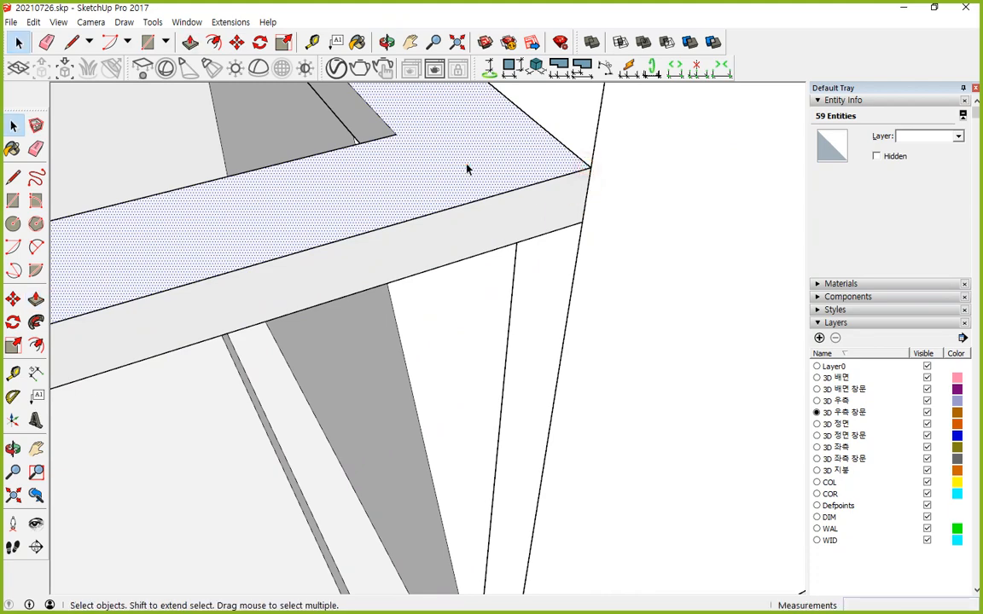
{"action": "triple_click", "coordinate": [465, 165]}
{"action": "right_click", "coordinate": [457, 169]}
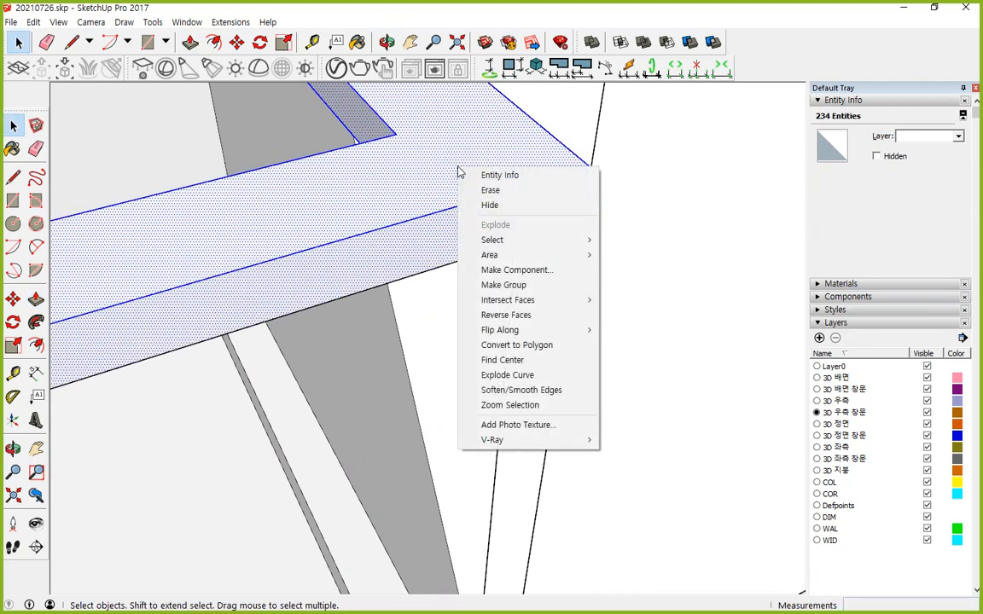
{"action": "left_click", "coordinate": [503, 285]}
{"action": "scroll", "coordinate": [418, 270], "scroll_direction": "down", "scroll_amount": 8}
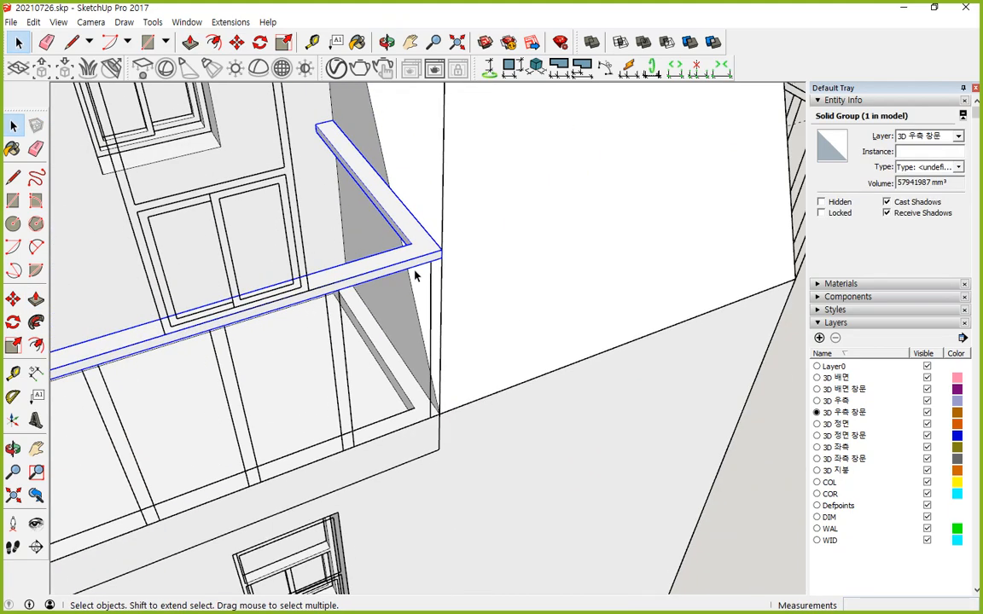
- Hide the rear elevation drawing and the side elevation drawing on the far side of the house
{"action": "scroll", "coordinate": [415, 275], "scroll_direction": "down", "scroll_amount": 4}
{"action": "middle_click_drag", "start_coordinate": [323, 316], "coordinate": [691, 232], "text": "shift"}
{"action": "scroll", "coordinate": [340, 357], "scroll_direction": "down", "scroll_amount": 5}
{"action": "mouse_move", "coordinate": [357, 350]}
{"action": "middle_mouse_down", "text": "shift"}
{"action": "mouse_move", "coordinate": [646, 289]}
{"action": "mouse_move", "coordinate": [603, 334]}
{"action": "mouse_move", "coordinate": [351, 334]}
{"action": "mouse_move", "coordinate": [353, 323]}
{"action": "mouse_move", "coordinate": [345, 337]}
{"action": "middle_mouse_up", "text": "shift"}
{"action": "scroll", "coordinate": [511, 245], "scroll_direction": "down", "scroll_amount": 6}
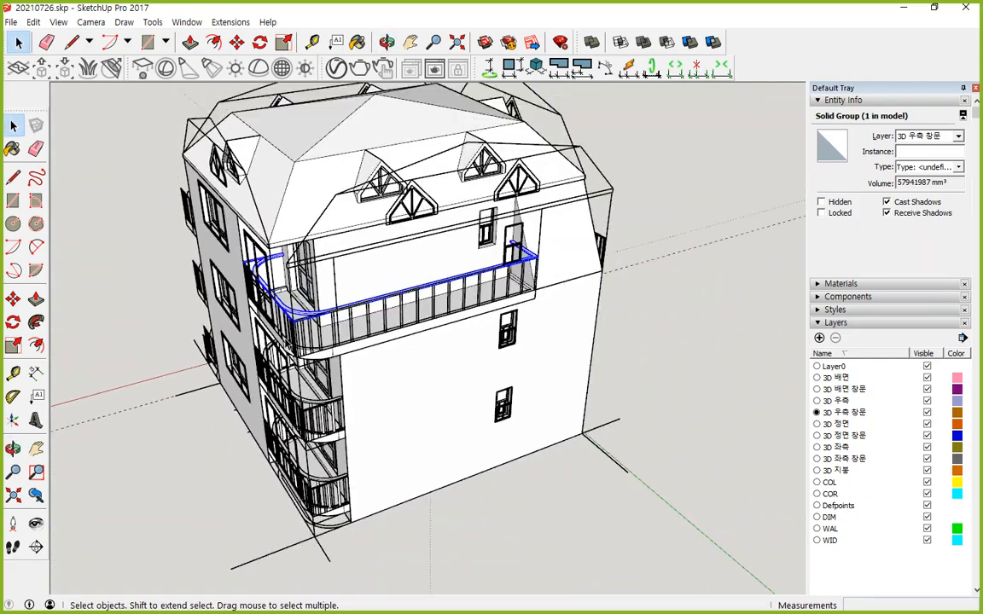
{"action": "left_click", "coordinate": [611, 196]}
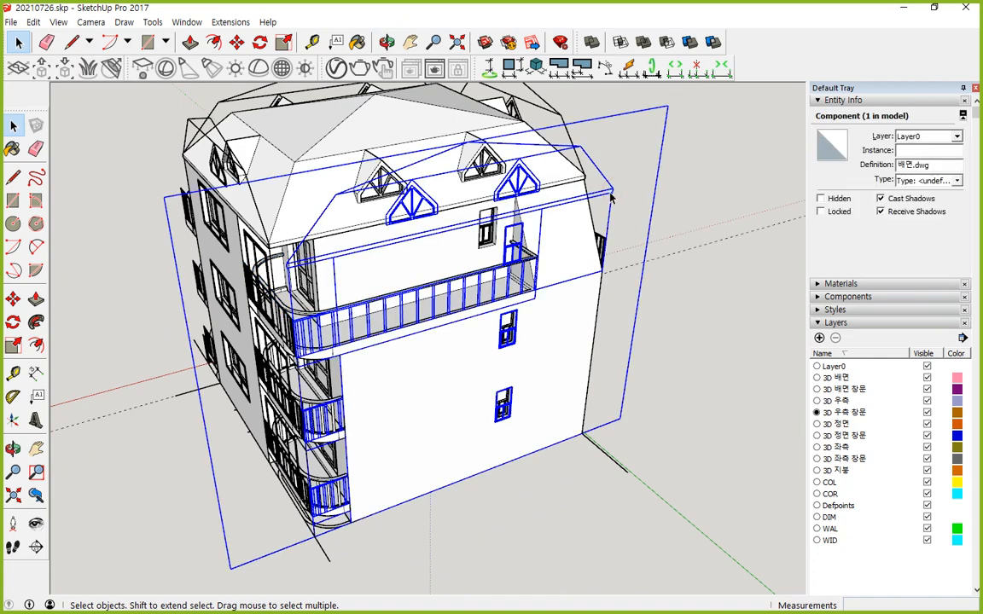
{"action": "right_click", "coordinate": [612, 198]}
{"action": "key", "text": "h"}
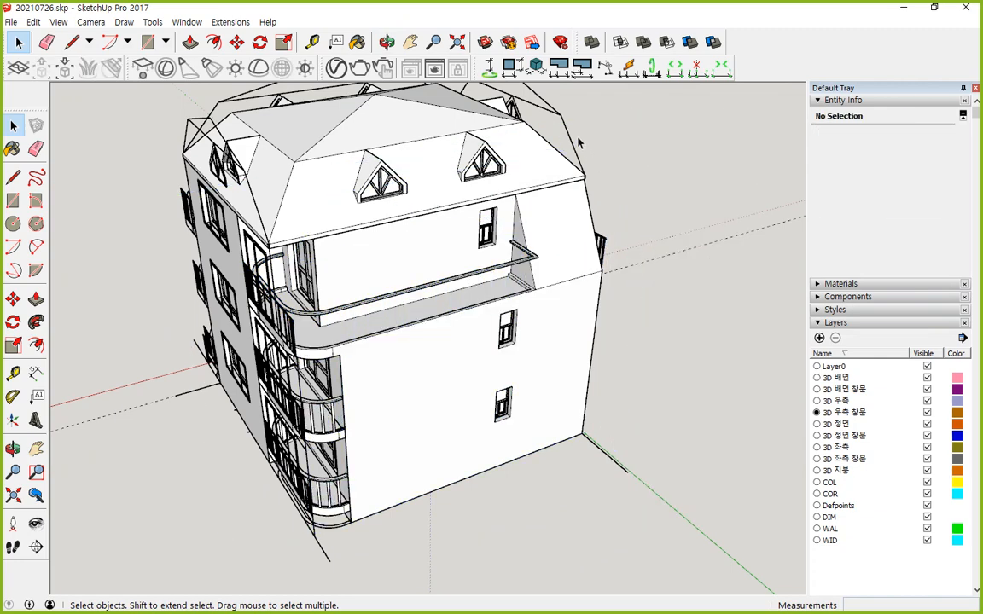
{"action": "left_click", "coordinate": [561, 117]}
{"action": "right_click", "coordinate": [561, 117]}
{"action": "key", "text": "h"}
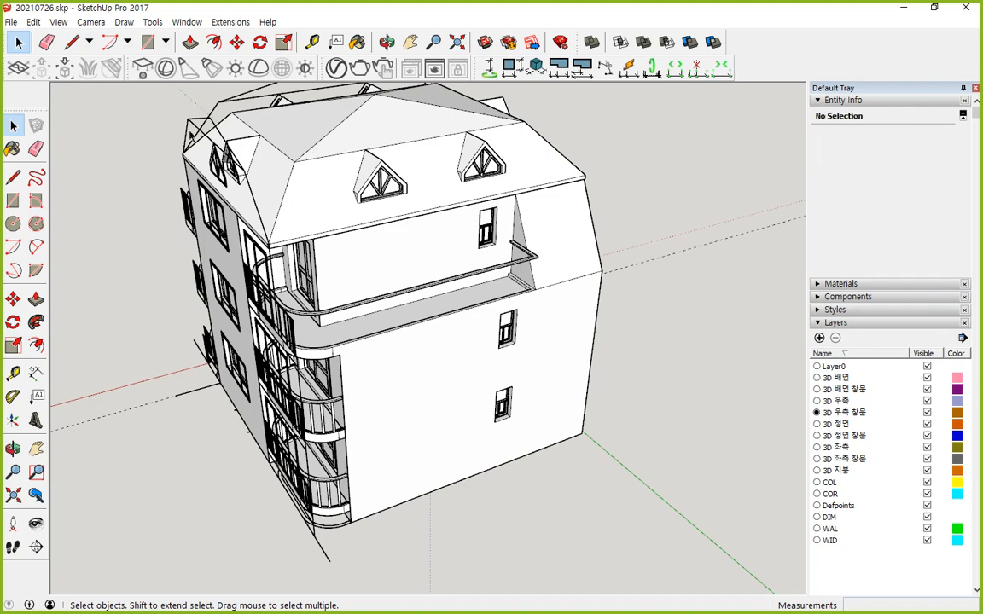
- Hide the two remaining elevation drawings, 우측면.dwg and the one beyond it
{"action": "left_click", "coordinate": [189, 118]}
{"action": "right_click", "coordinate": [189, 118]}
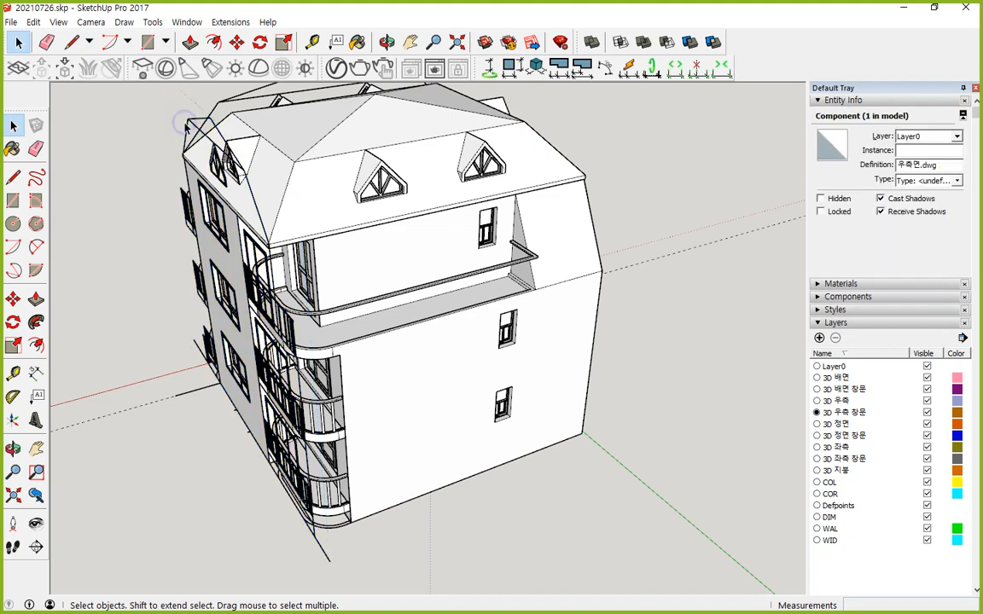
{"action": "key", "text": "h"}
{"action": "key", "text": "space"}
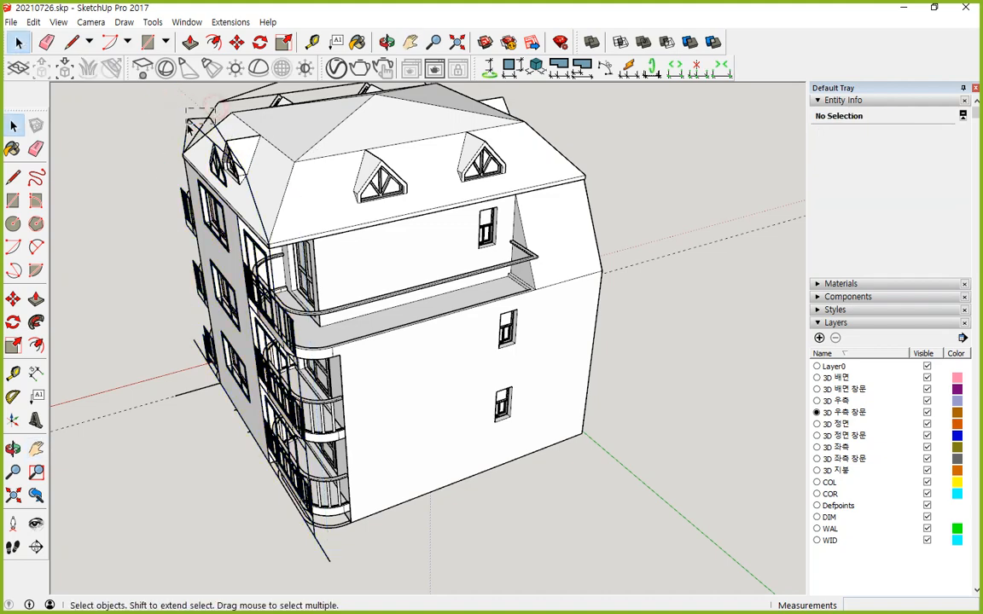
{"action": "left_click", "coordinate": [188, 120]}
{"action": "right_click", "coordinate": [206, 122]}
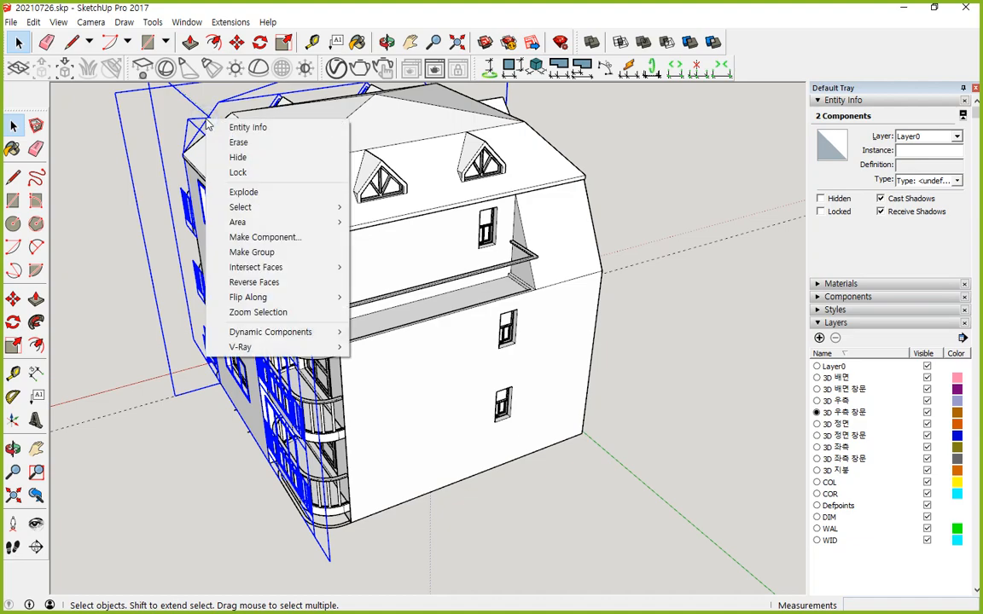
{"action": "left_click", "coordinate": [238, 157]}
{"action": "left_click", "coordinate": [103, 289]}
- Draw a guide line across the terrace rim at the start of its end curve and continue it 900 mm to the curve's center
{"action": "scroll", "coordinate": [392, 333], "scroll_direction": "up", "scroll_amount": 5}
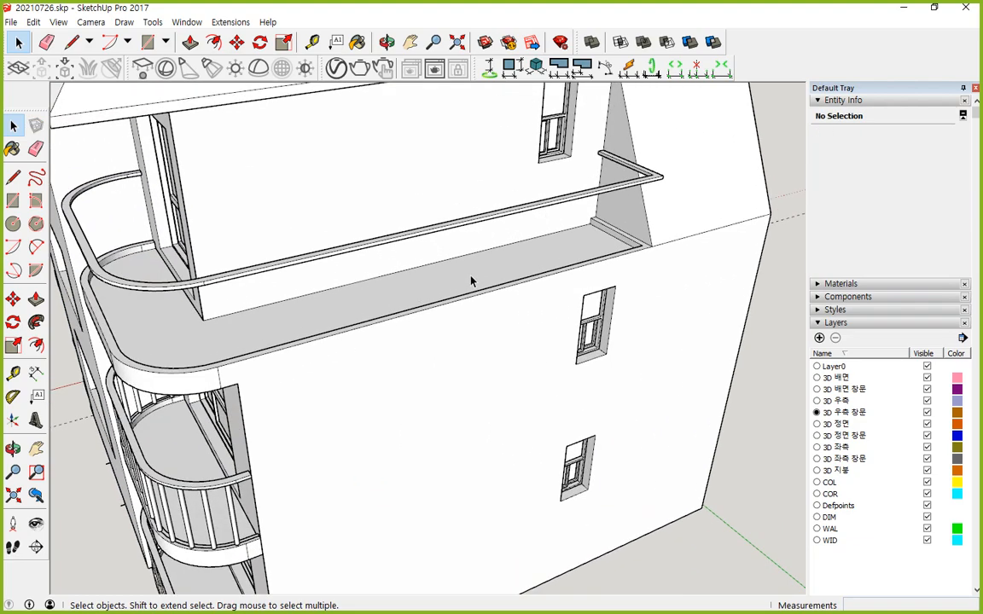
{"action": "middle_click_drag", "start_coordinate": [471, 282], "coordinate": [369, 363]}
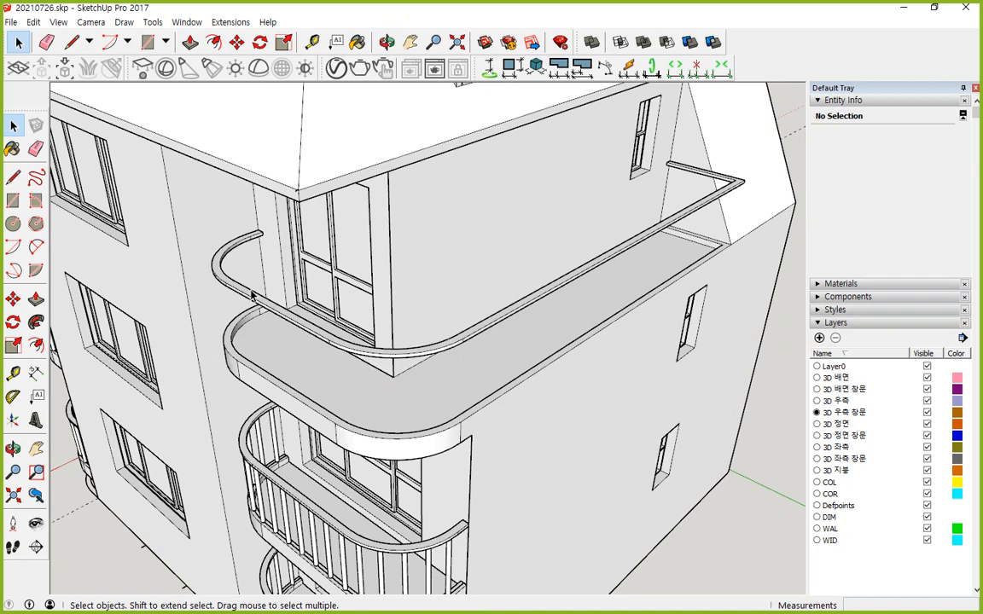
{"action": "scroll", "coordinate": [252, 295], "scroll_direction": "up", "scroll_amount": 3}
{"action": "middle_click_drag", "start_coordinate": [248, 328], "coordinate": [280, 345]}
{"action": "scroll", "coordinate": [351, 343], "scroll_direction": "up", "scroll_amount": 4}
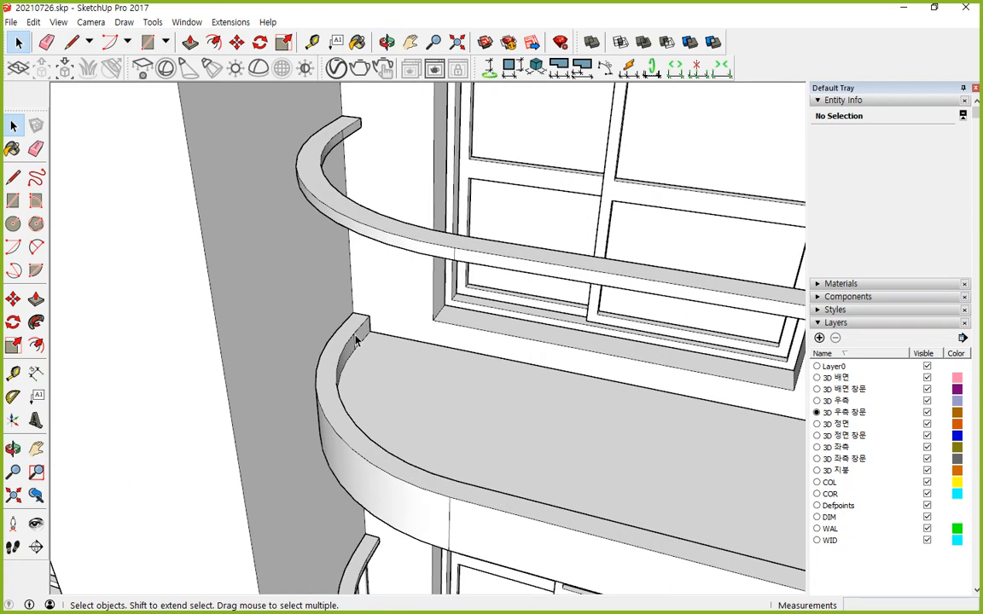
{"action": "scroll", "coordinate": [356, 338], "scroll_direction": "up", "scroll_amount": 3}
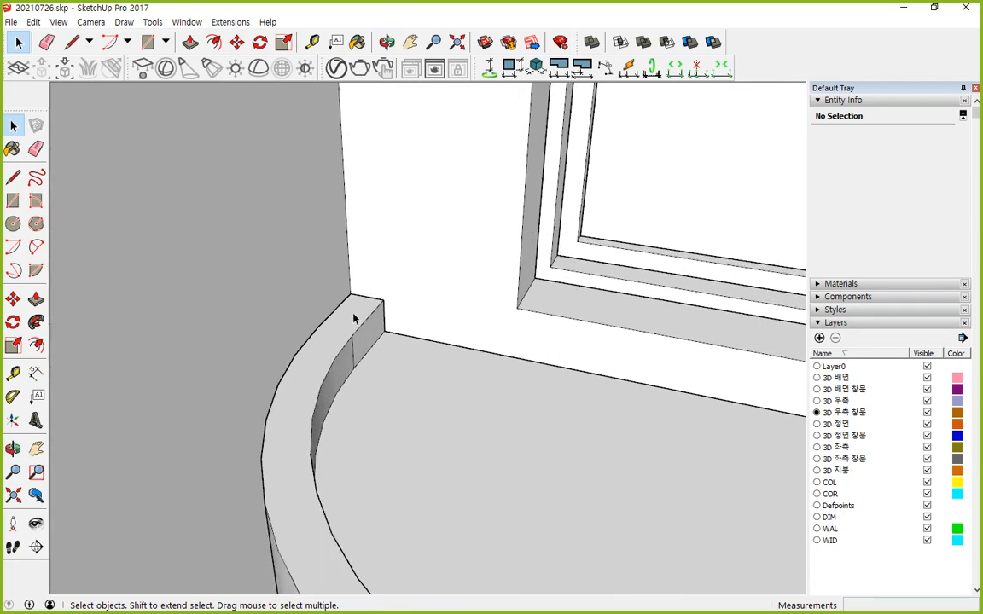
{"action": "key", "text": "l"}
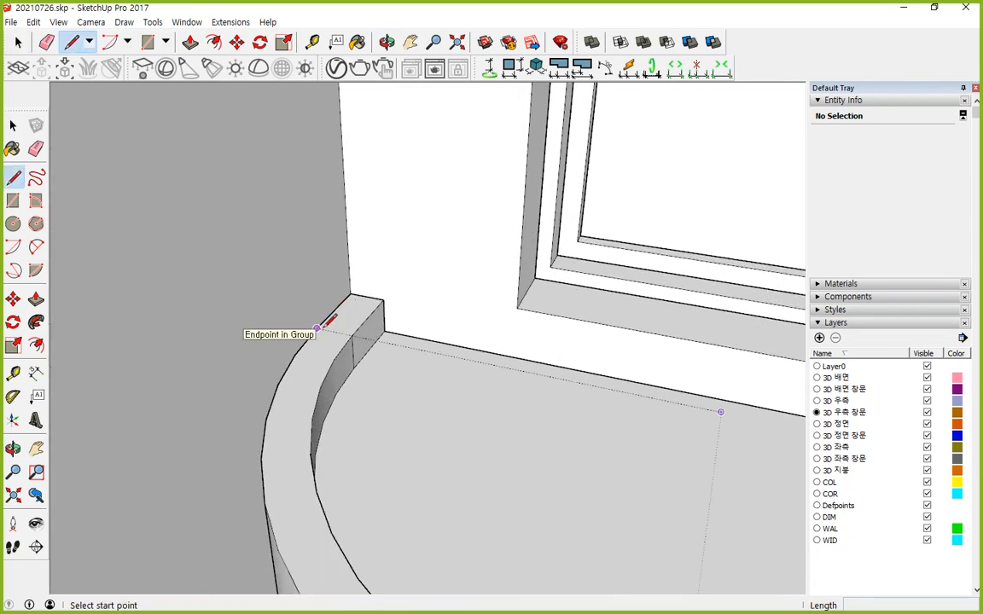
{"action": "left_click", "coordinate": [318, 327]}
{"action": "left_click", "coordinate": [352, 335]}
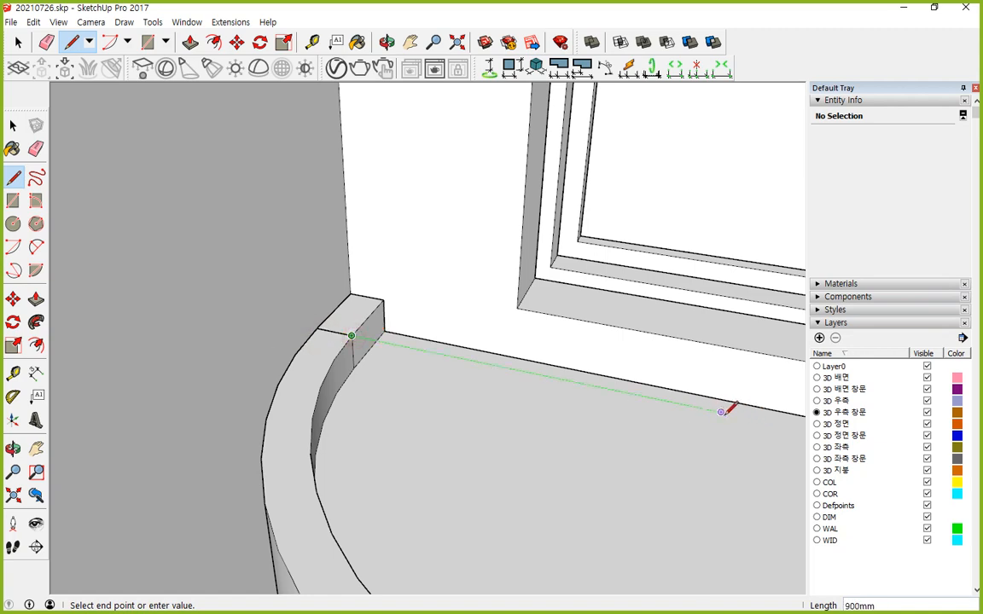
{"action": "left_click", "coordinate": [721, 412]}
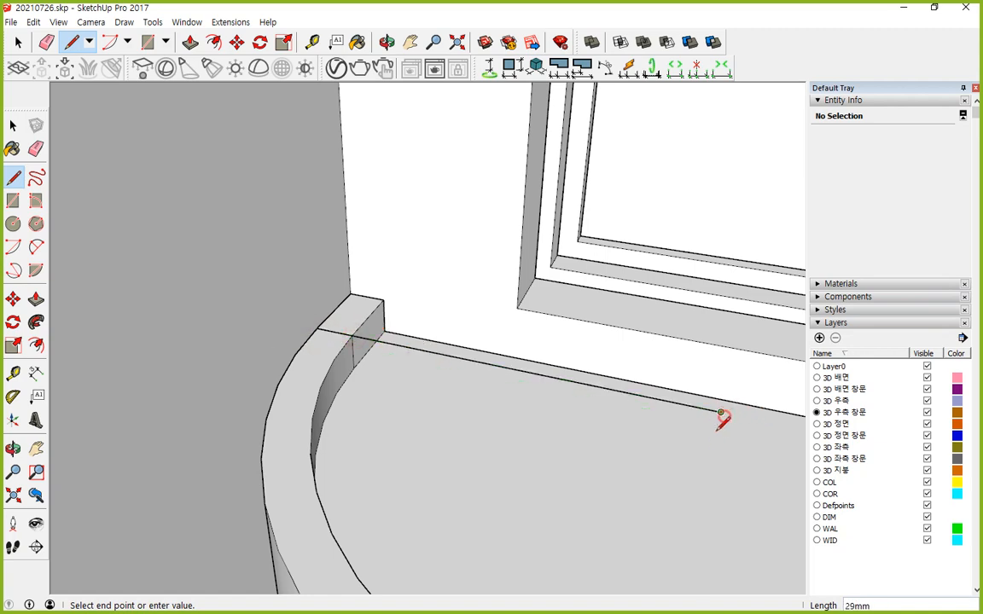
- Draw a 90° arc along the middle of the rim's end curve, centered on the guide line's end
{"action": "left_click", "coordinate": [13, 247]}
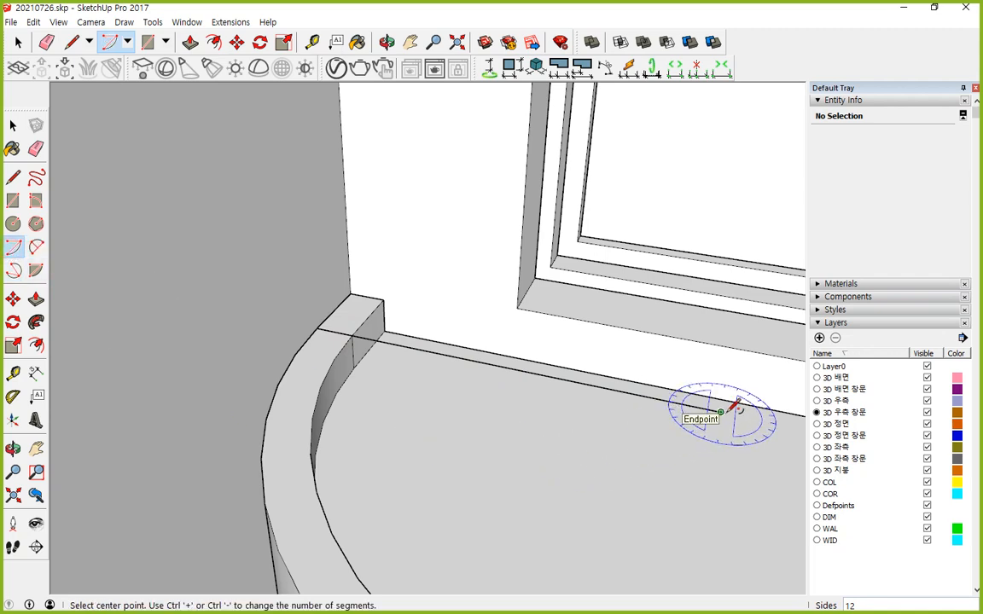
{"action": "left_click", "coordinate": [721, 412]}
{"action": "left_click", "coordinate": [334, 332]}
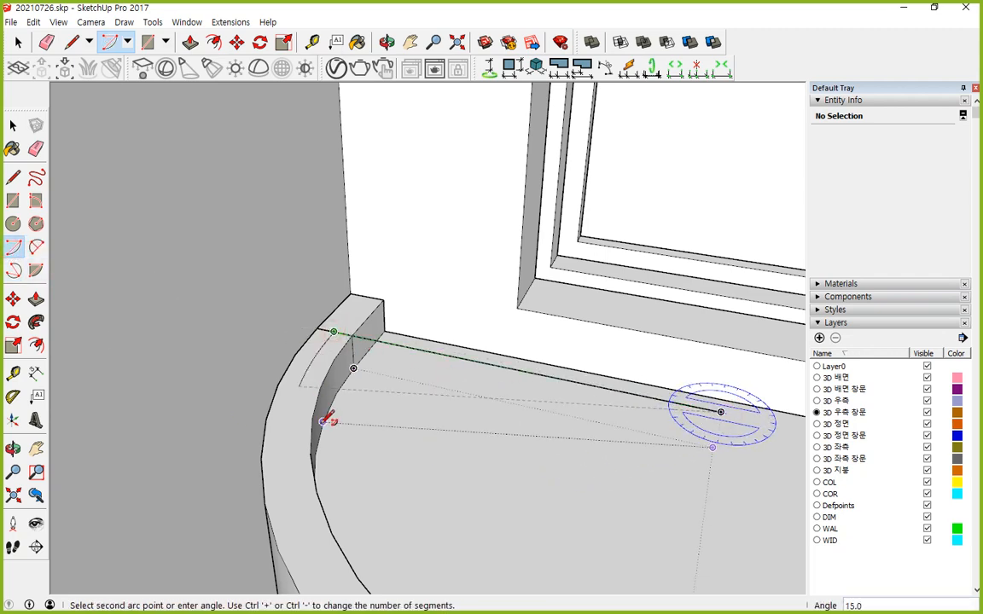
{"action": "key", "text": "Return"}
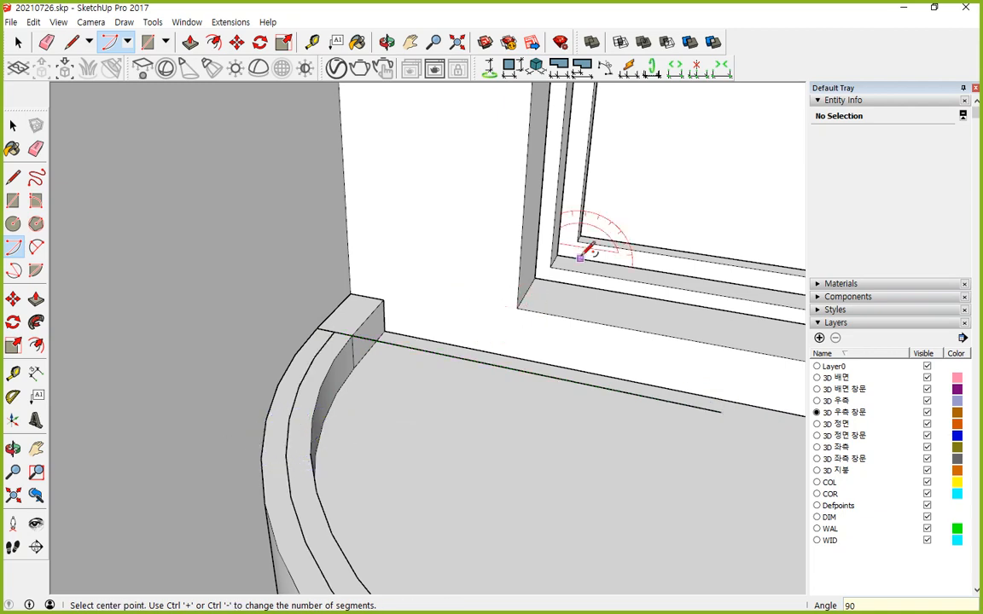
- Erase the guide line and draw a 200 mm line along the rim's middle from the arc's end to the wall
{"action": "key", "text": "e"}
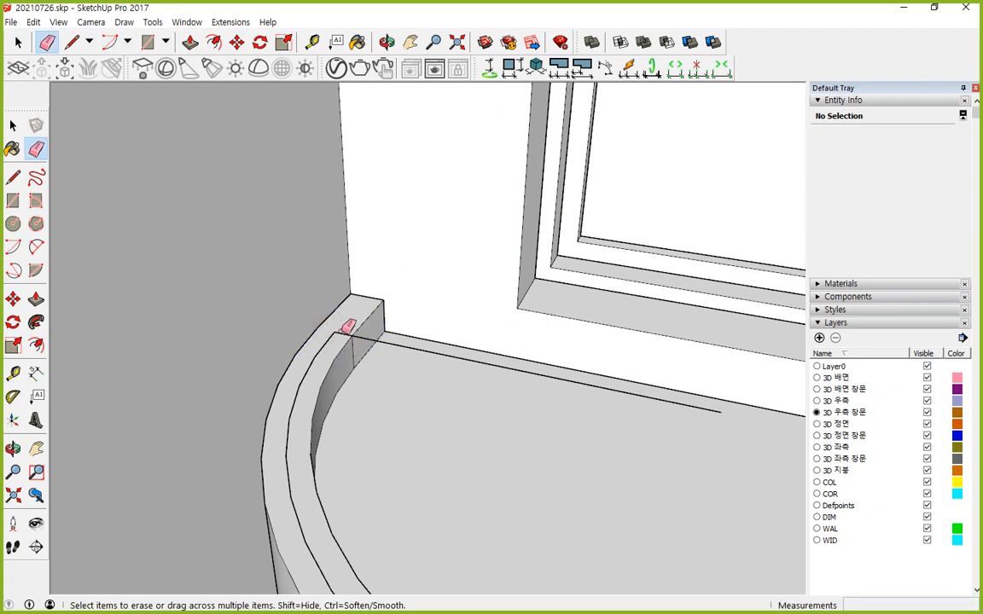
{"action": "left_click", "coordinate": [392, 338]}
{"action": "key", "text": "l"}
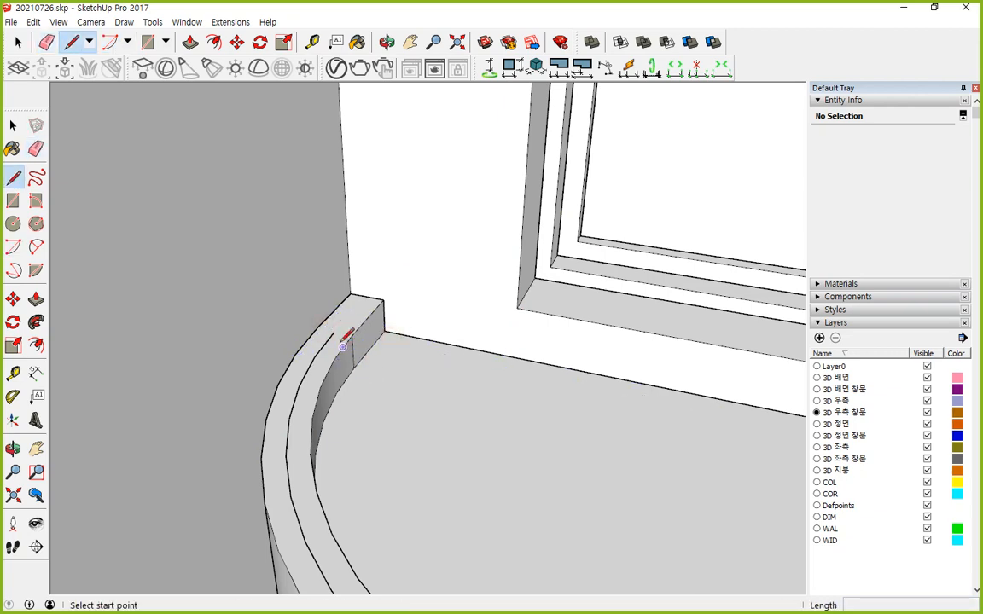
{"action": "left_click", "coordinate": [334, 331]}
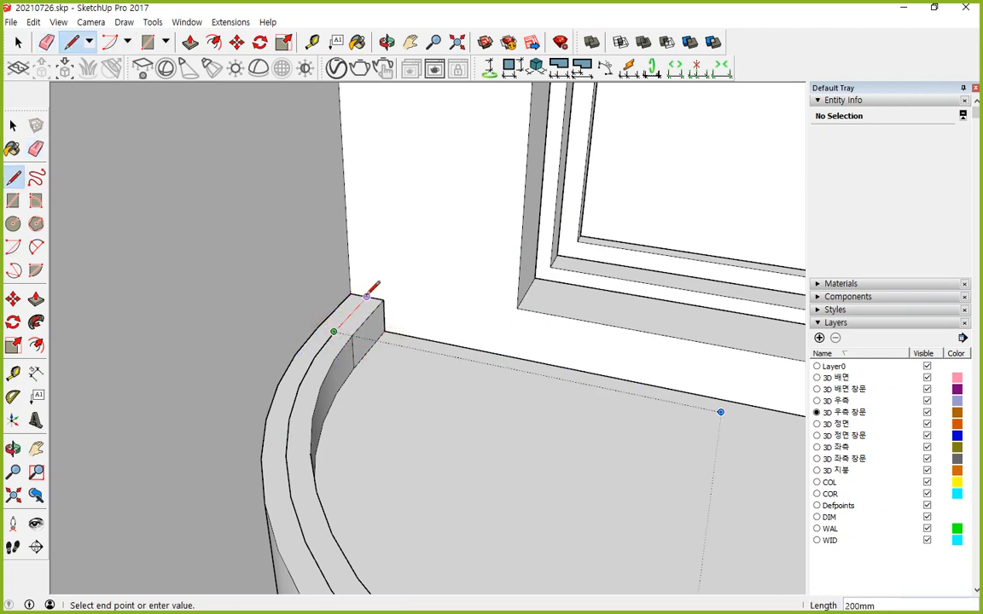
{"action": "left_click", "coordinate": [366, 296]}
- Draw a guide line across the rim at the end of the terrace's outer corner curve, reaching the curve's center
{"action": "middle_click_drag", "start_coordinate": [367, 296], "coordinate": [213, 387]}
{"action": "scroll", "coordinate": [452, 465], "scroll_direction": "up", "scroll_amount": 1}
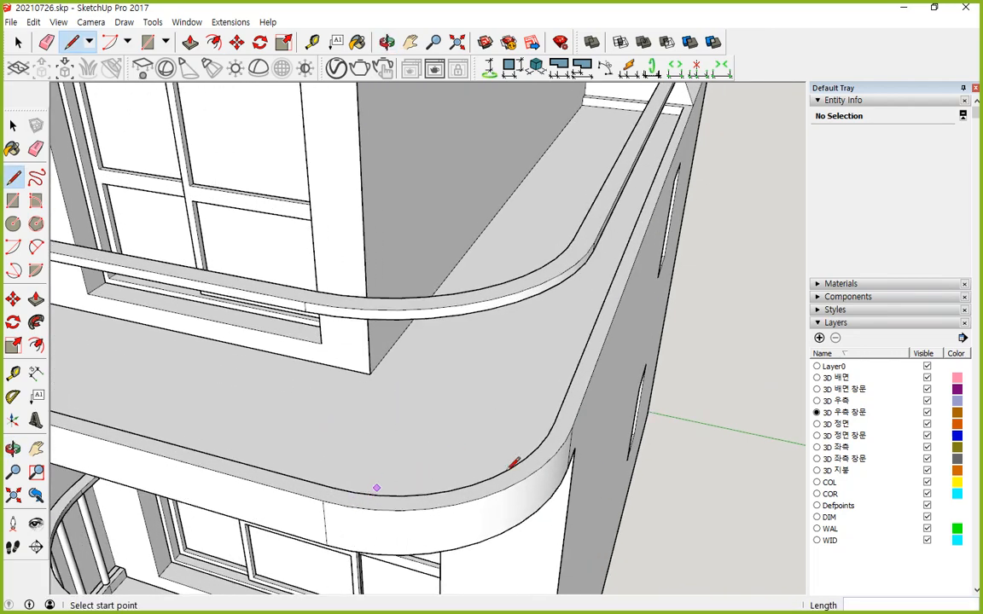
{"action": "scroll", "coordinate": [586, 424], "scroll_direction": "up", "scroll_amount": 1}
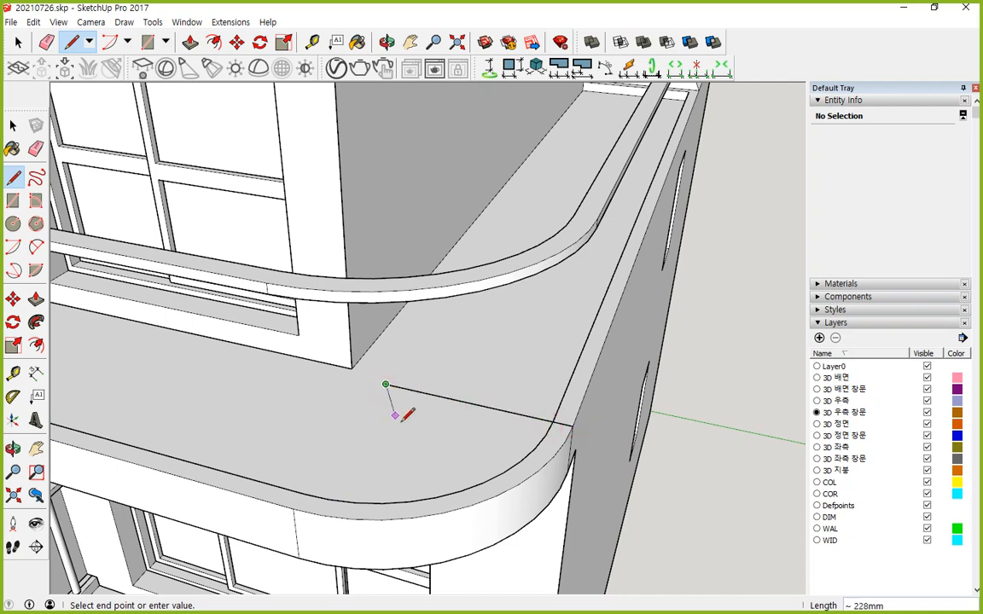
{"action": "key", "text": "Escape"}
- Draw a 90° arc along the middle of the rim's outer corner curve and erase its guide line
{"action": "key", "text": "a"}
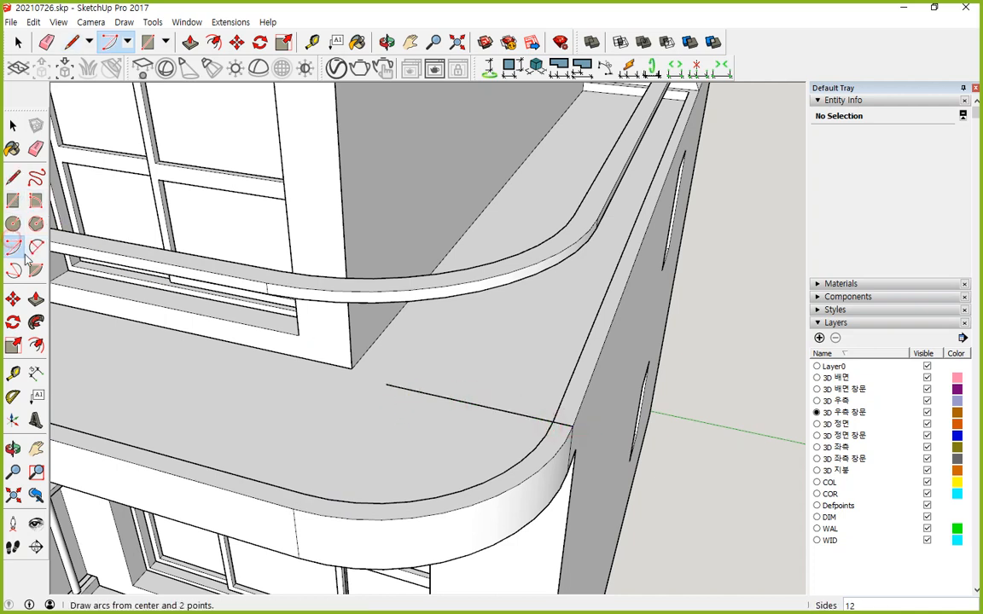
{"action": "left_click", "coordinate": [13, 248]}
{"action": "left_click", "coordinate": [386, 384]}
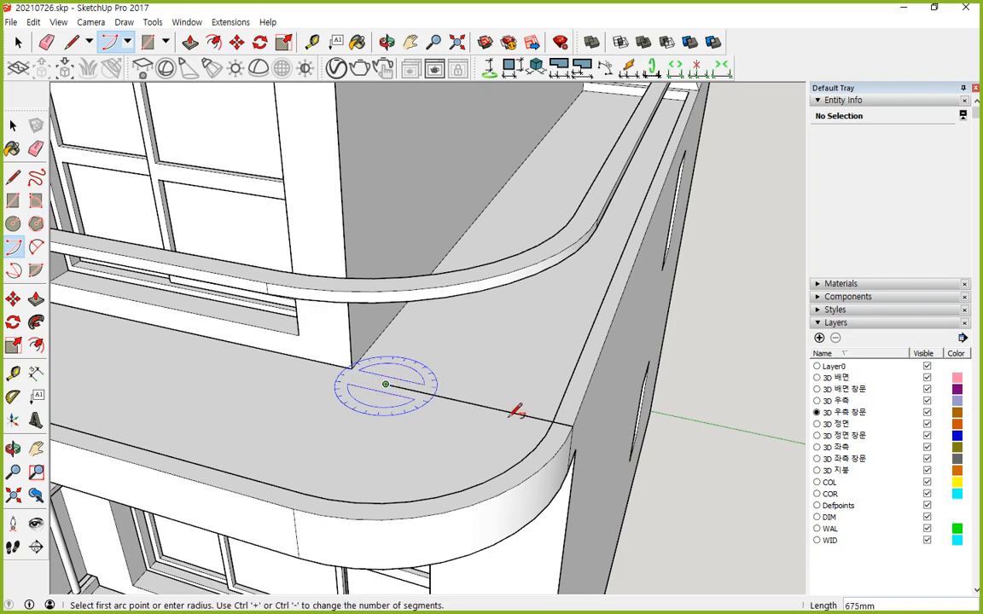
{"action": "scroll", "coordinate": [529, 411], "scroll_direction": "up", "scroll_amount": 2}
{"action": "left_click", "coordinate": [578, 423]}
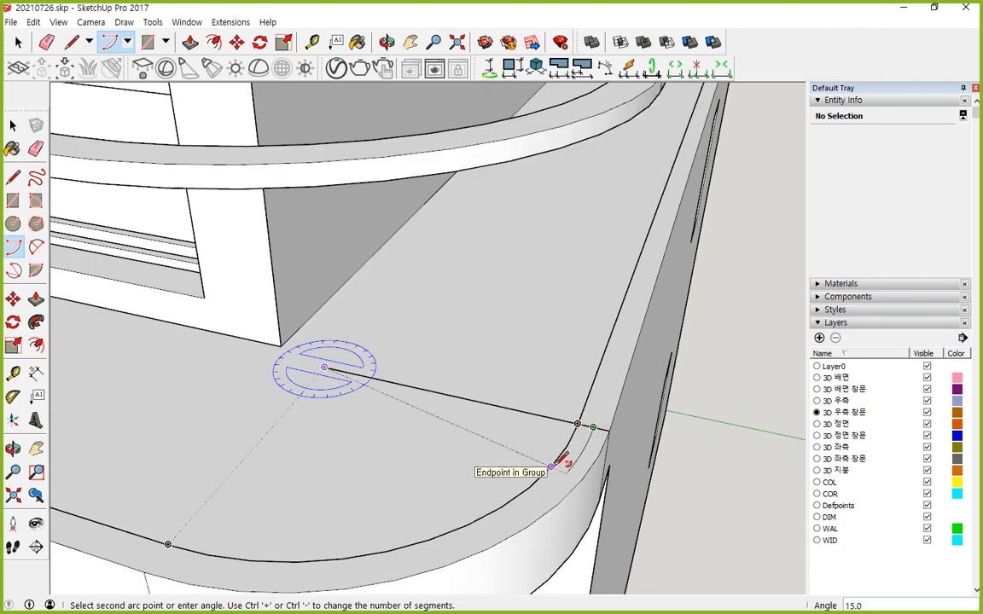
{"action": "left_click", "coordinate": [563, 463]}
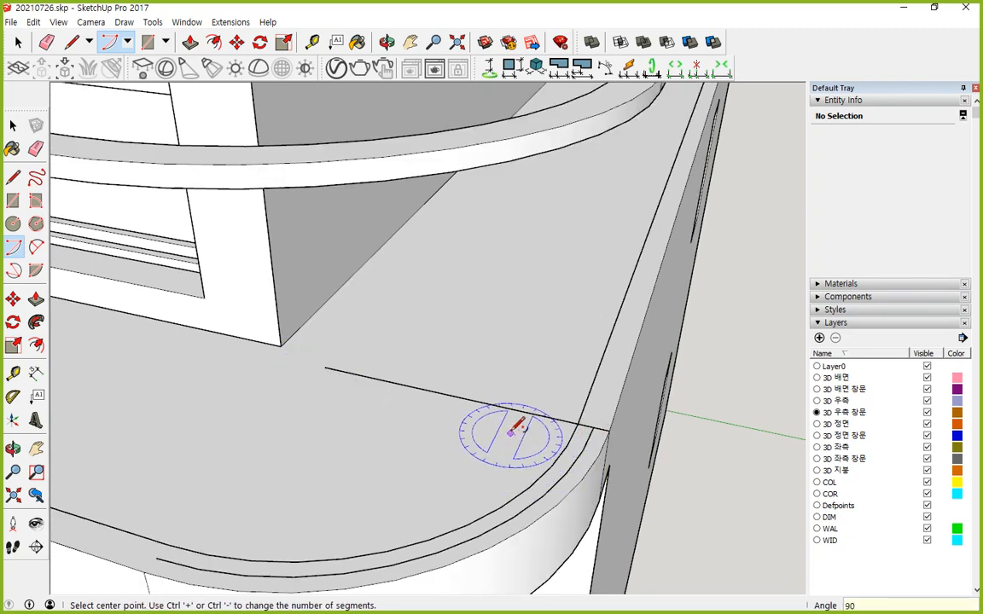
{"action": "key", "text": "e"}
{"action": "left_click", "coordinate": [503, 408]}
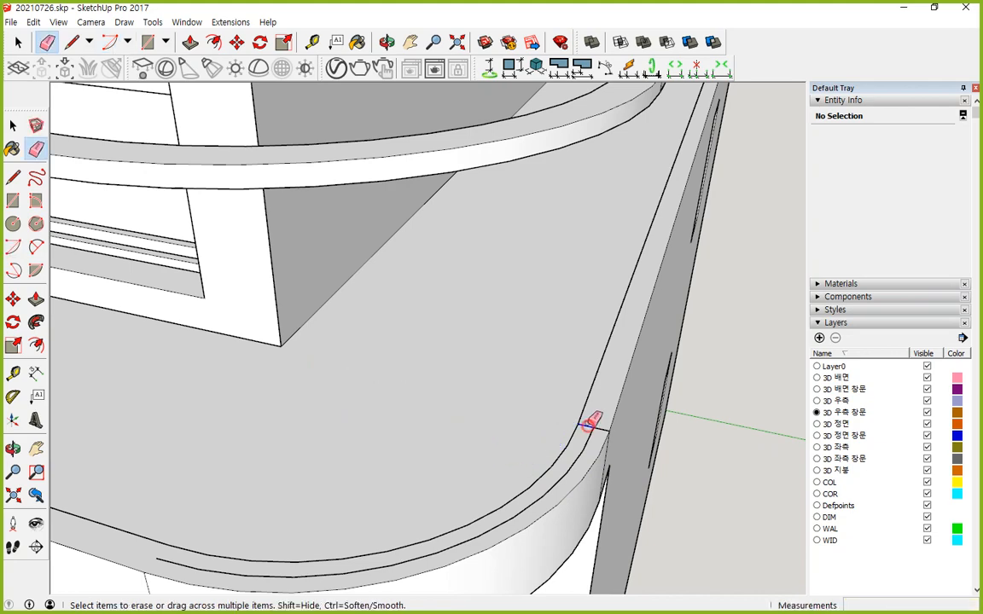
- Draw a straight line along the rim's middle joining the outer corner arc to the arc of the end curve
{"action": "scroll", "coordinate": [550, 453], "scroll_direction": "down", "scroll_amount": 3}
{"action": "key", "text": "l"}
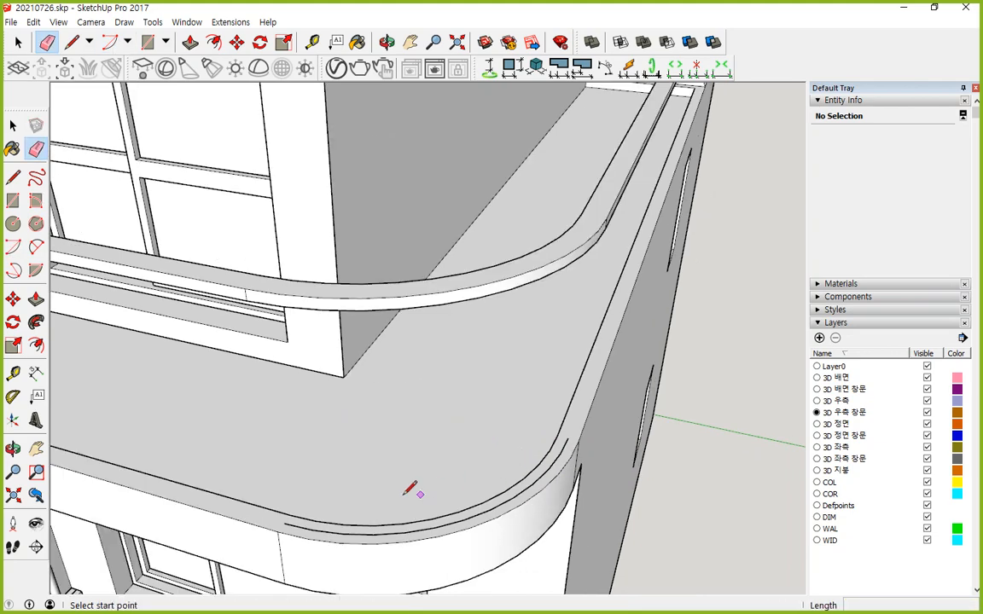
{"action": "left_click", "coordinate": [284, 523]}
{"action": "scroll", "coordinate": [236, 469], "scroll_direction": "down", "scroll_amount": 1}
{"action": "middle_click_drag", "start_coordinate": [244, 470], "coordinate": [604, 503], "text": "shift"}
{"action": "scroll", "coordinate": [299, 461], "scroll_direction": "up", "scroll_amount": 2}
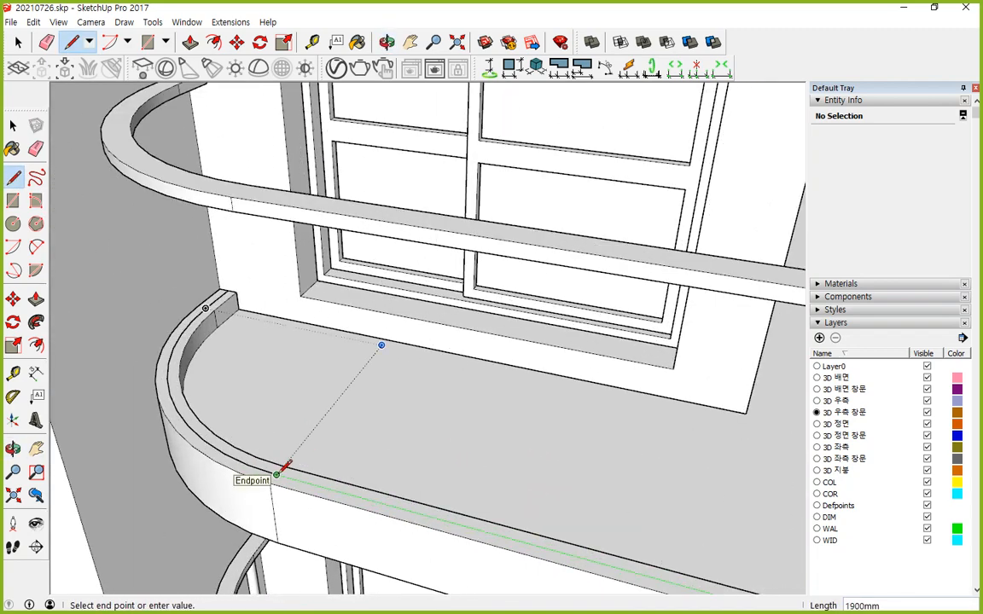
{"action": "left_click", "coordinate": [276, 475]}
{"action": "scroll", "coordinate": [357, 492], "scroll_direction": "down", "scroll_amount": 2}
{"action": "key", "text": "Escape"}
{"action": "scroll", "coordinate": [465, 469], "scroll_direction": "down", "scroll_amount": 2}
{"action": "middle_click_drag", "start_coordinate": [539, 474], "coordinate": [346, 493], "text": "shift"}
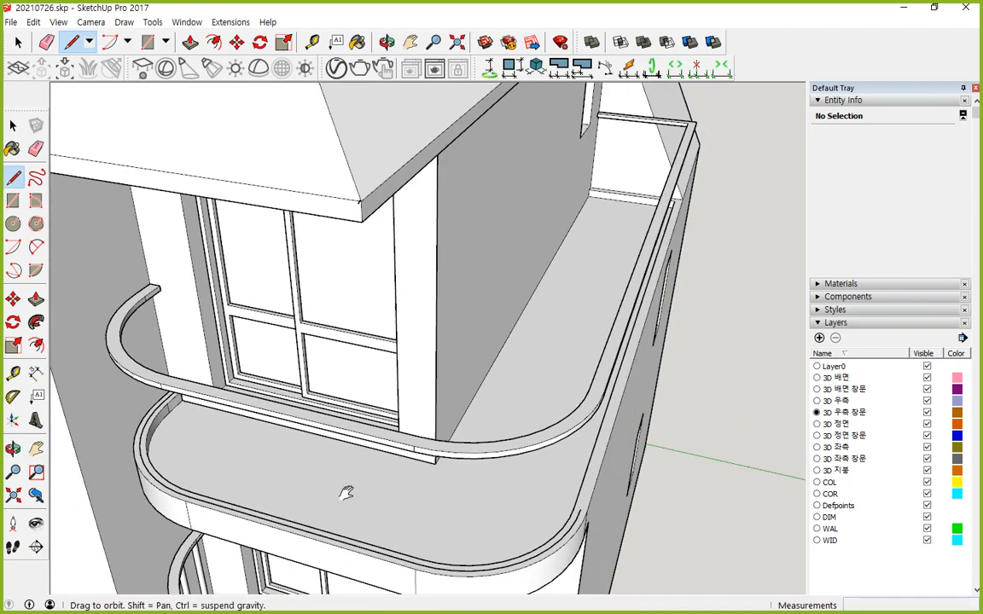
- Draw a line along the middle of the terrace's long side rim from the corner arc's end to the far wall
{"action": "scroll", "coordinate": [384, 500], "scroll_direction": "up", "scroll_amount": 2}
{"action": "scroll", "coordinate": [526, 514], "scroll_direction": "up", "scroll_amount": 2}
{"action": "left_click", "coordinate": [501, 524]}
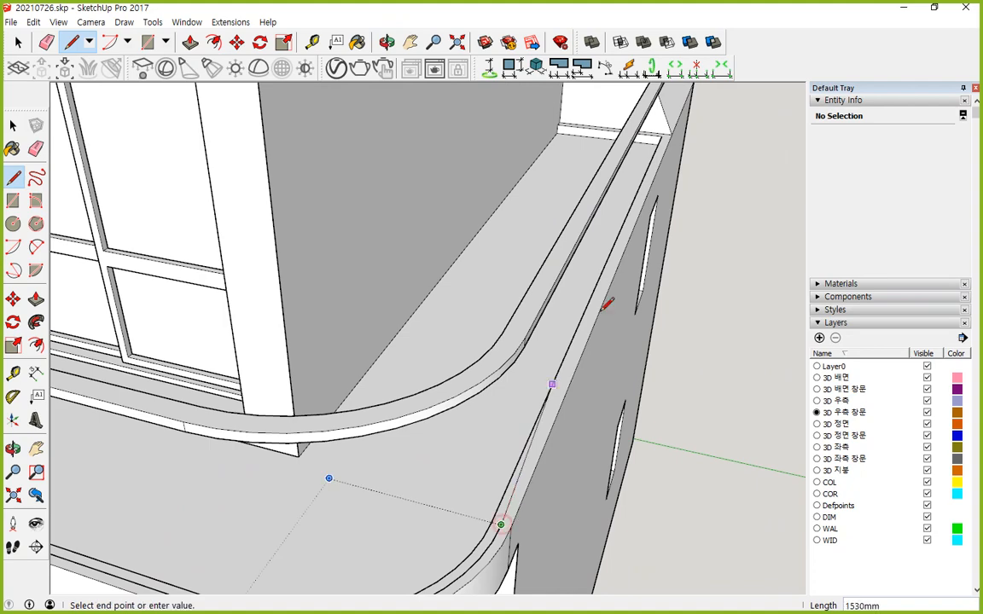
{"action": "scroll", "coordinate": [607, 307], "scroll_direction": "down", "scroll_amount": 3}
{"action": "middle_click_drag", "start_coordinate": [652, 153], "coordinate": [490, 426]}
{"action": "scroll", "coordinate": [490, 422], "scroll_direction": "up", "scroll_amount": 5}
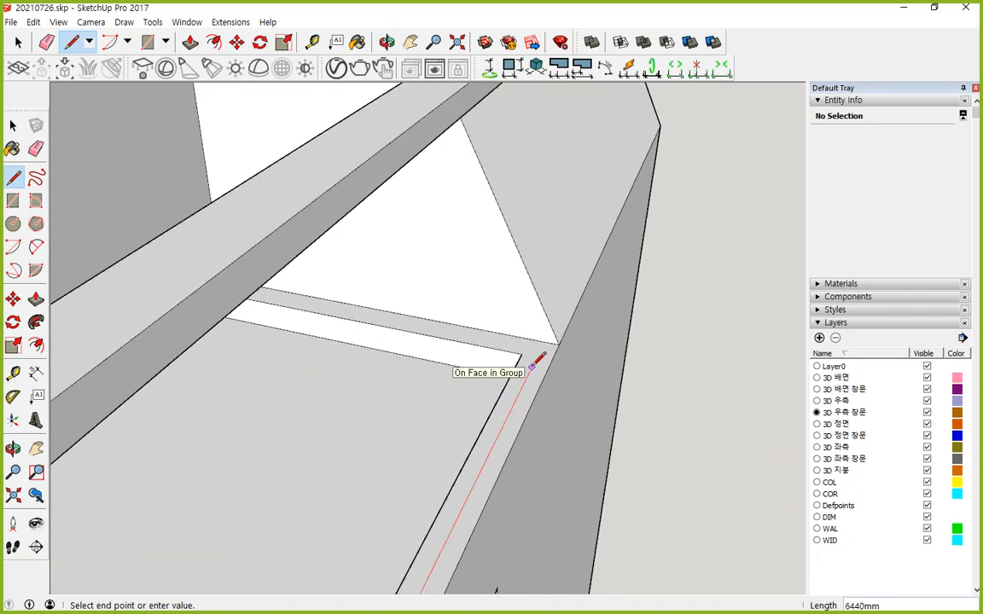
{"action": "left_click", "coordinate": [542, 339]}
{"action": "scroll", "coordinate": [493, 331], "scroll_direction": "up", "scroll_amount": 2}
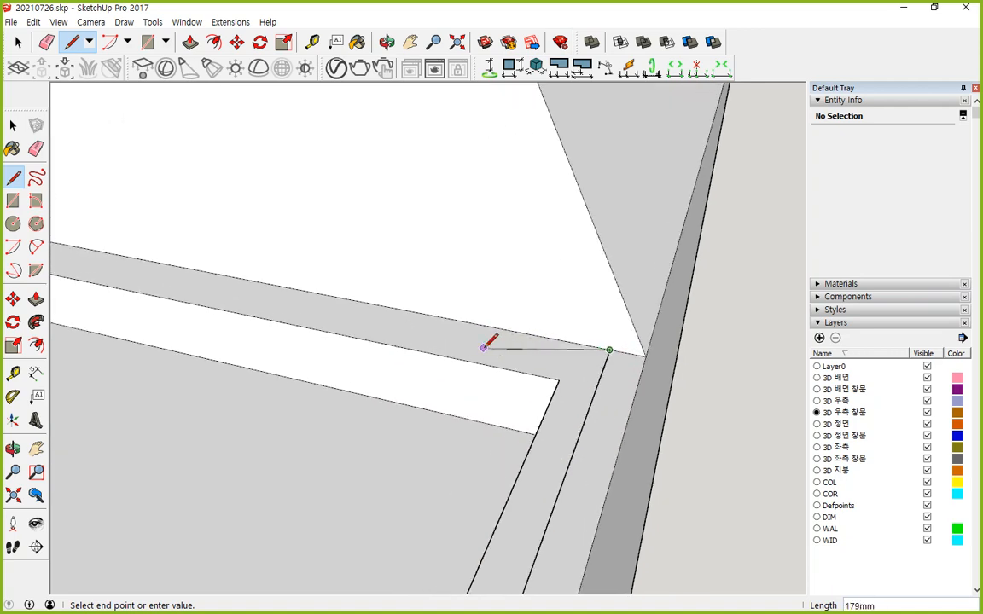
{"action": "key", "text": "Escape"}
- Draw a line along the middle of the far short rim to the long side's centerline and erase the leftover stub beyond the corner
{"action": "mouse_move", "coordinate": [435, 341]}
{"action": "middle_mouse_down"}
{"action": "mouse_move", "coordinate": [258, 310]}
{"action": "mouse_move", "coordinate": [337, 371]}
{"action": "mouse_move", "coordinate": [367, 361]}
{"action": "middle_mouse_up"}
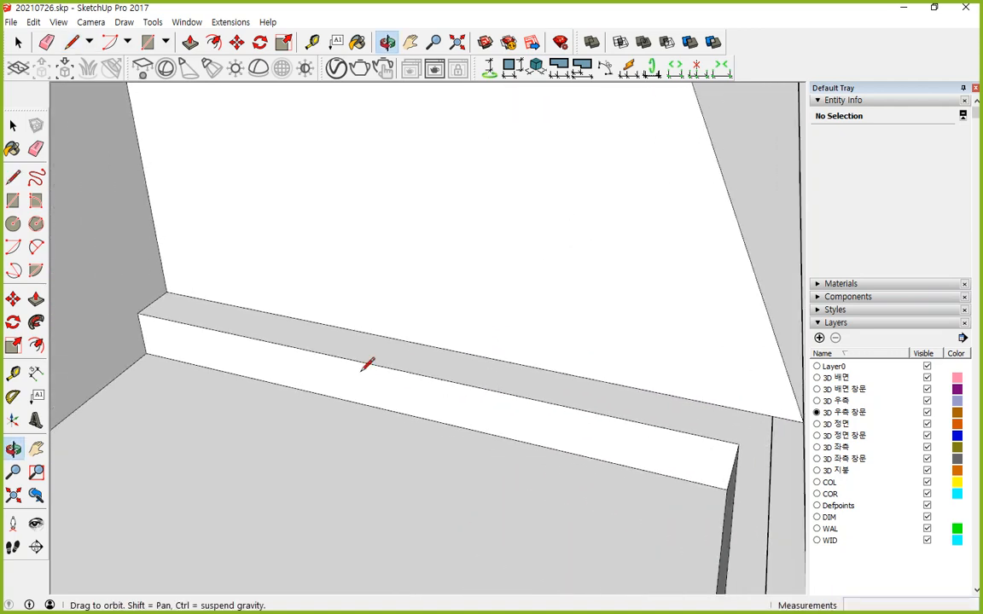
{"action": "left_click", "coordinate": [151, 301]}
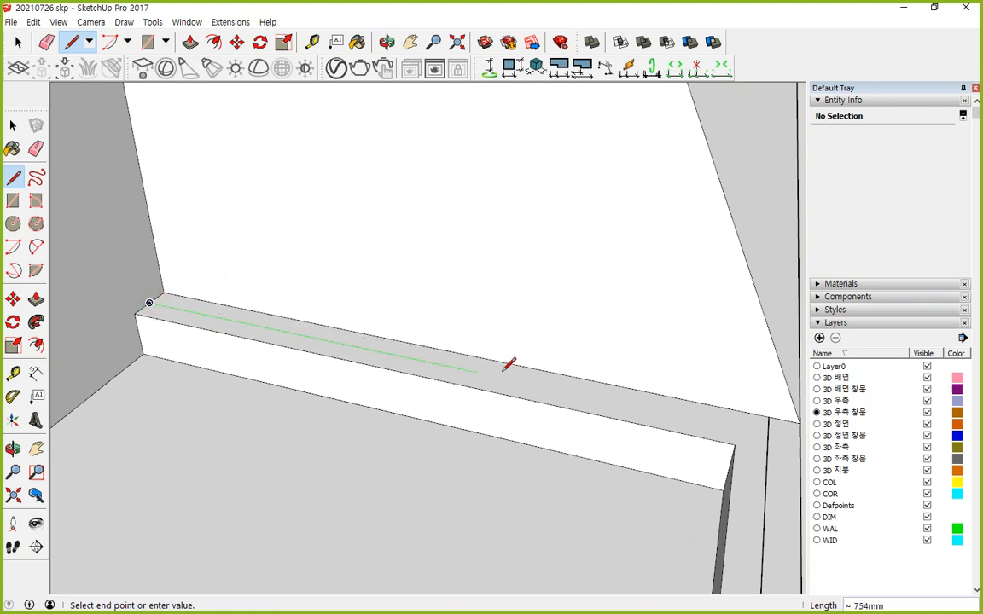
{"action": "left_click", "coordinate": [767, 435]}
{"action": "key", "text": "Escape"}
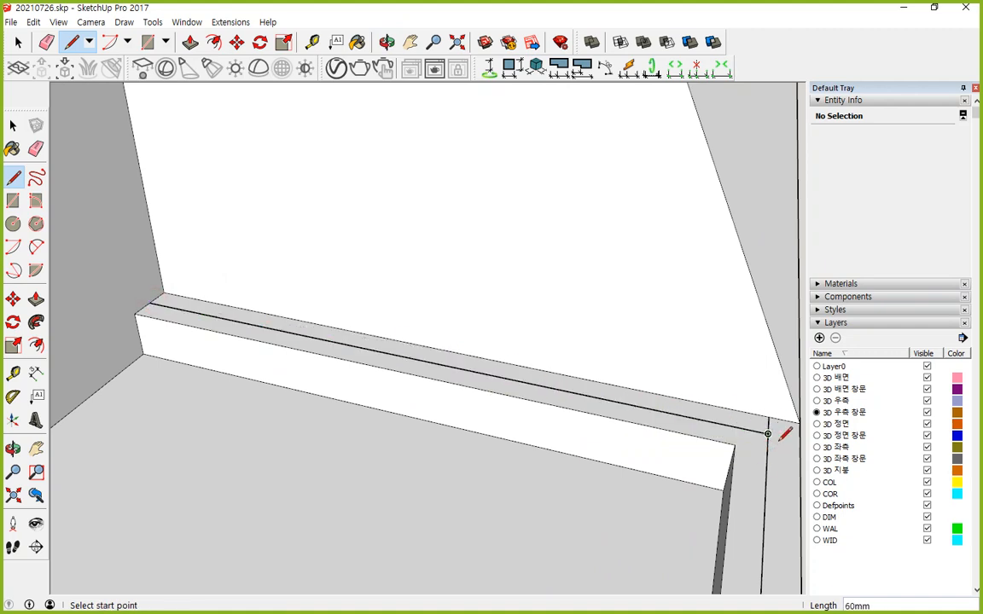
{"action": "key", "text": "e"}
{"action": "scroll", "coordinate": [768, 483], "scroll_direction": "down", "scroll_amount": 4}
{"action": "key", "text": "space"}
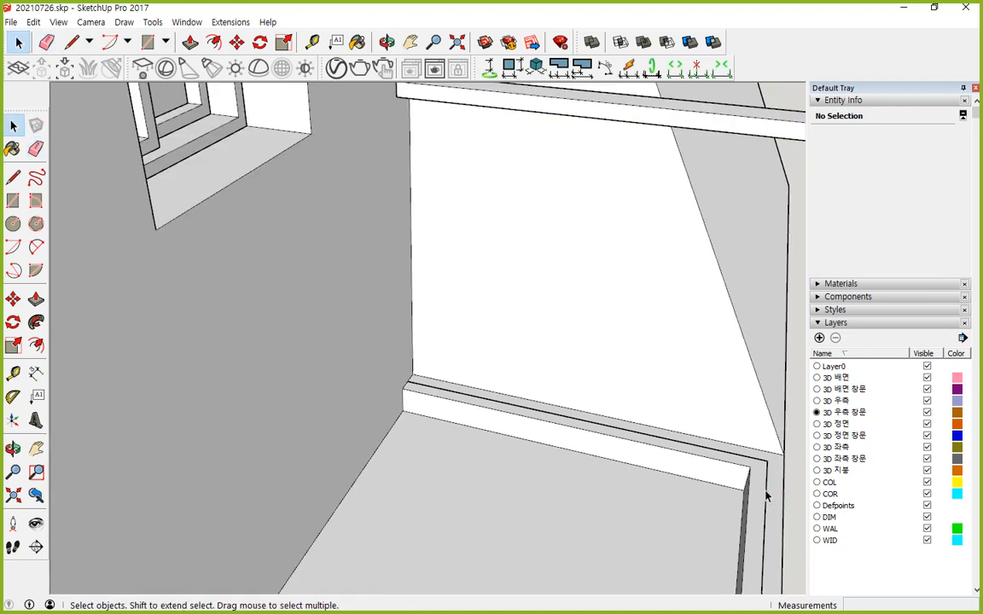
- Weld all the connected centerline edges along the terrace rim into one curve
{"action": "middle_click_drag", "start_coordinate": [767, 493], "coordinate": [313, 144]}
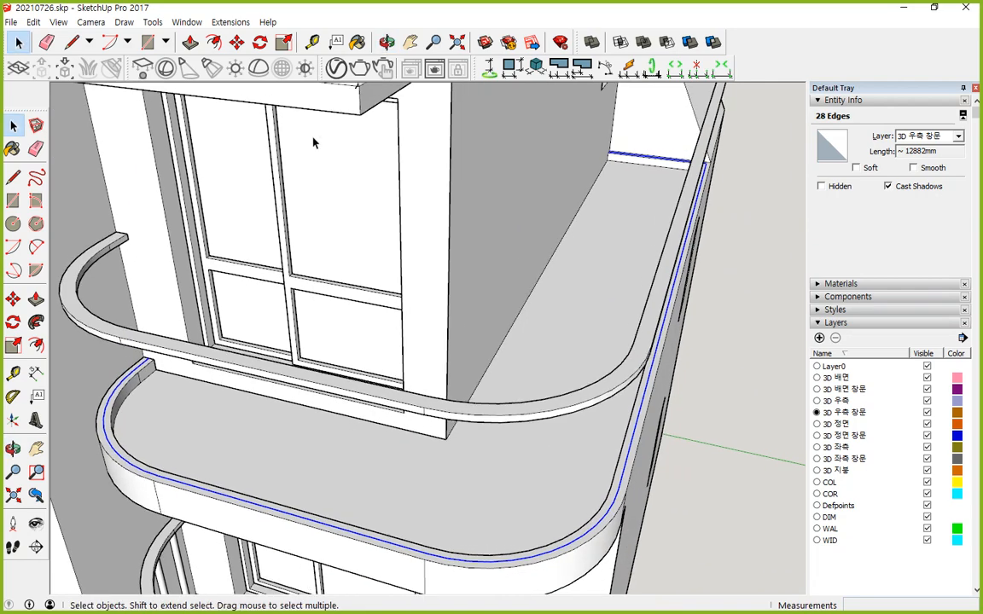
{"action": "left_click", "coordinate": [230, 23]}
{"action": "left_click", "coordinate": [228, 53]}
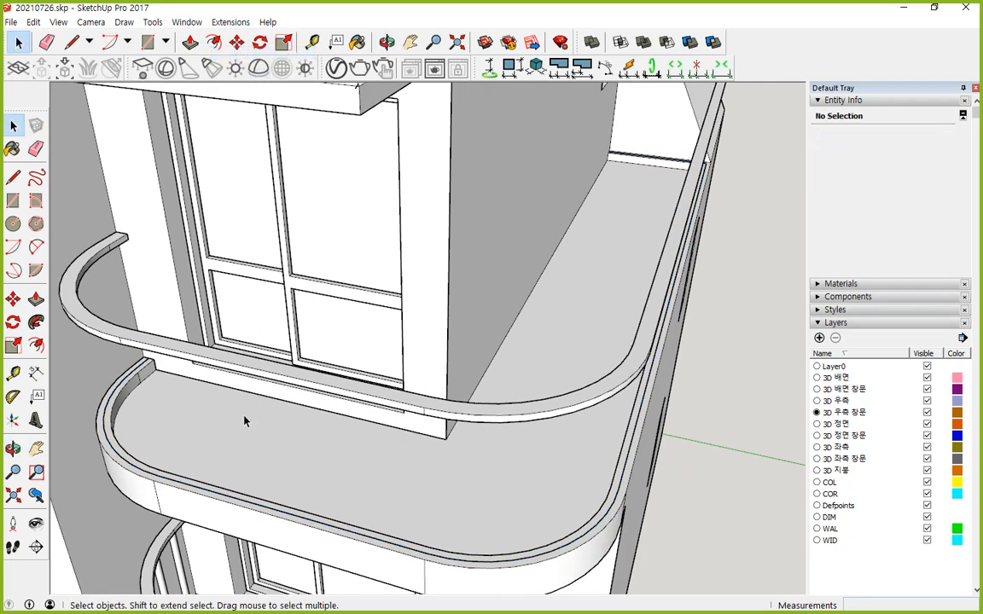
{"action": "scroll", "coordinate": [218, 373], "scroll_direction": "down", "scroll_amount": 3}
{"action": "scroll", "coordinate": [231, 474], "scroll_direction": "up", "scroll_amount": 4}
- Copy the standalone baluster along the welded terrace rim curve with PathCopy at 300 mm spacing
{"action": "left_click", "coordinate": [232, 477]}
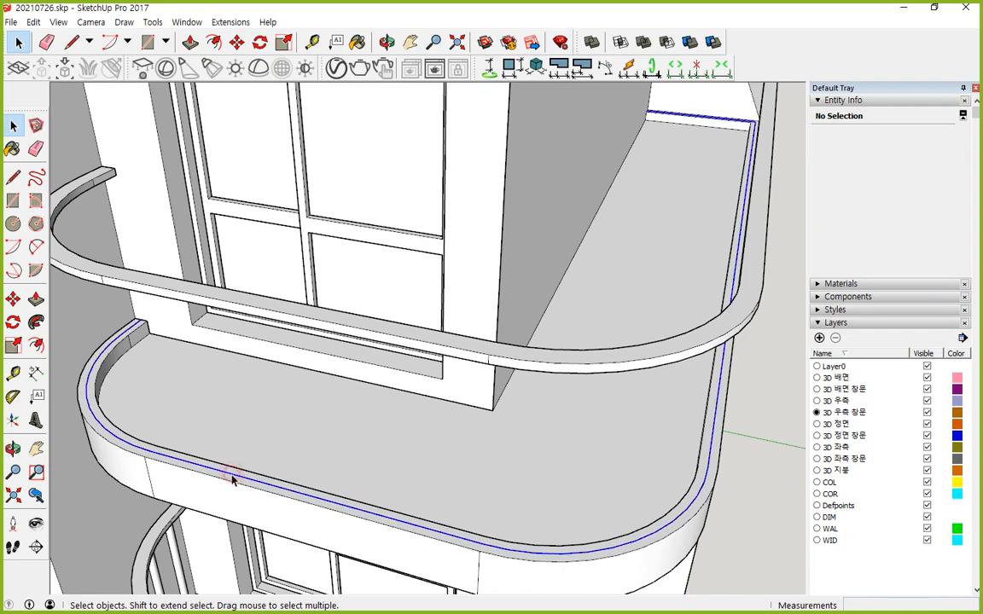
{"action": "scroll", "coordinate": [233, 471], "scroll_direction": "down", "scroll_amount": 6}
{"action": "middle_click_drag", "start_coordinate": [139, 495], "coordinate": [359, 226]}
{"action": "left_click", "coordinate": [241, 23]}
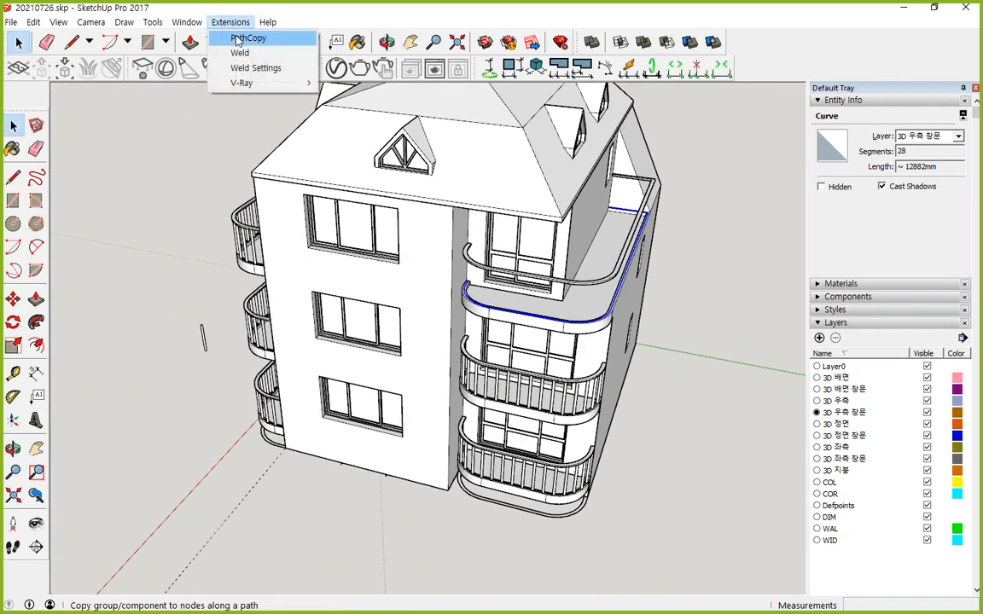
{"action": "left_click", "coordinate": [232, 35]}
{"action": "left_click", "coordinate": [204, 335]}
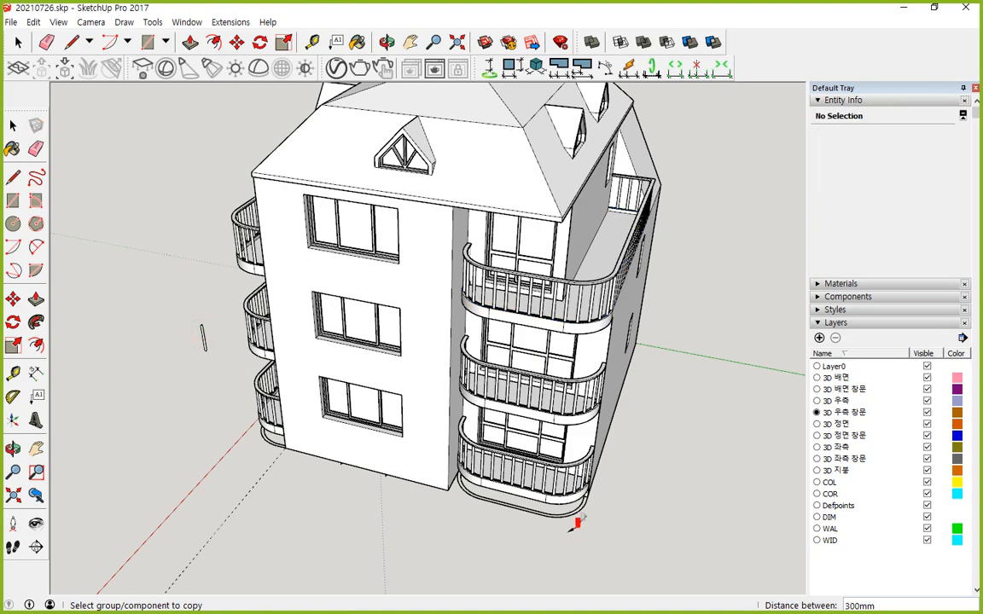
- Delete the baluster standing against the wall at the curved end of the terrace railing
{"action": "scroll", "coordinate": [512, 273], "scroll_direction": "up", "scroll_amount": 5}
{"action": "middle_click_drag", "start_coordinate": [410, 252], "coordinate": [300, 282]}
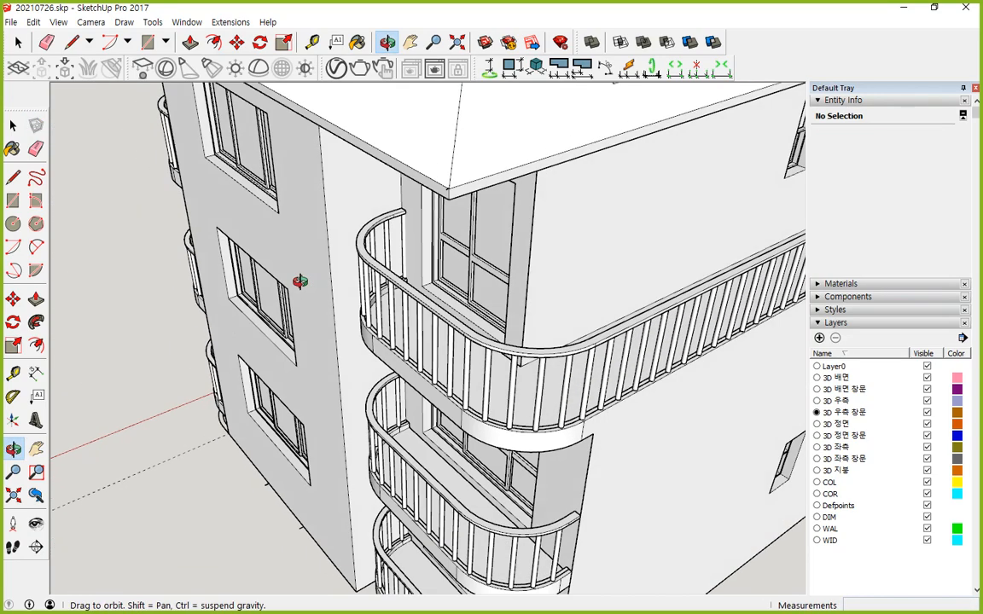
{"action": "scroll", "coordinate": [409, 224], "scroll_direction": "up", "scroll_amount": 5}
{"action": "left_click", "coordinate": [422, 239]}
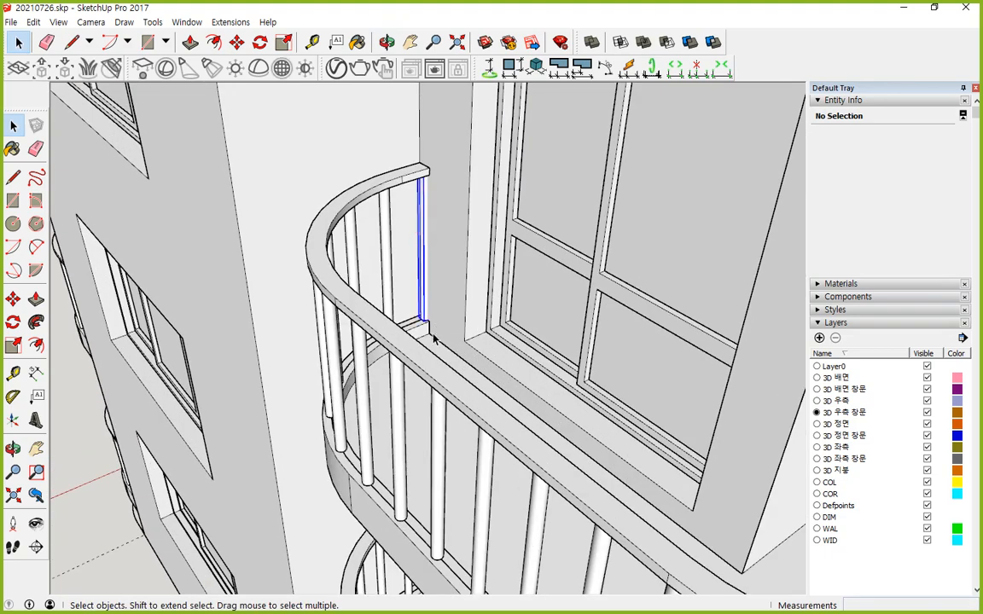
{"action": "key", "text": "Delete"}
{"action": "scroll", "coordinate": [316, 358], "scroll_direction": "down", "scroll_amount": 6}
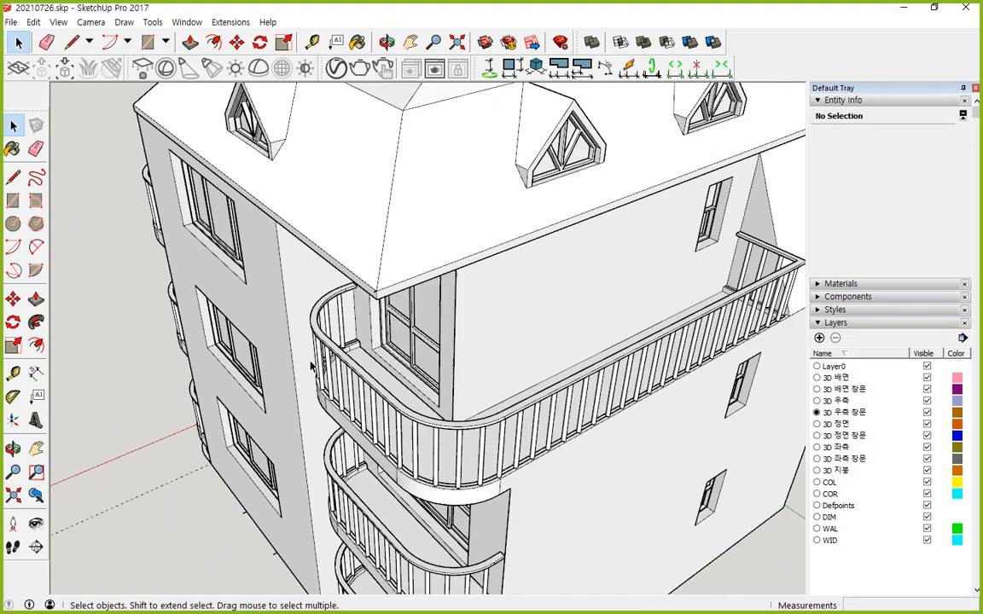
- Try to group the top-floor terrace's handrail together with all its balusters
{"action": "middle_click_drag", "start_coordinate": [647, 452], "coordinate": [342, 304]}
{"action": "left_click_drag", "start_coordinate": [287, 234], "coordinate": [765, 405]}
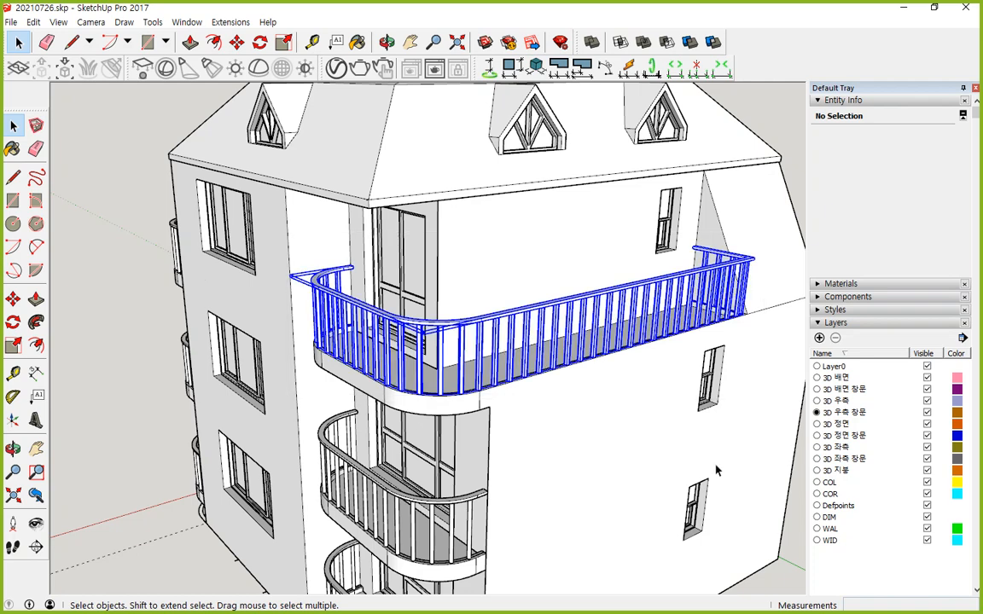
{"action": "right_click", "coordinate": [421, 351]}
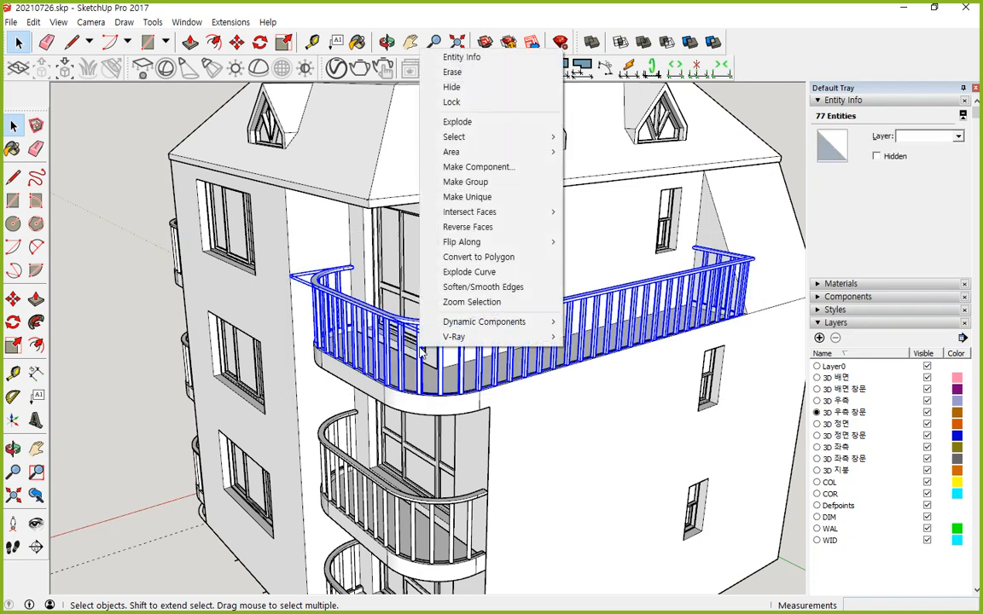
{"action": "left_click", "coordinate": [465, 181]}
{"action": "middle_click_drag", "start_coordinate": [140, 397], "coordinate": [200, 430]}
{"action": "key", "text": "ctrl+t"}
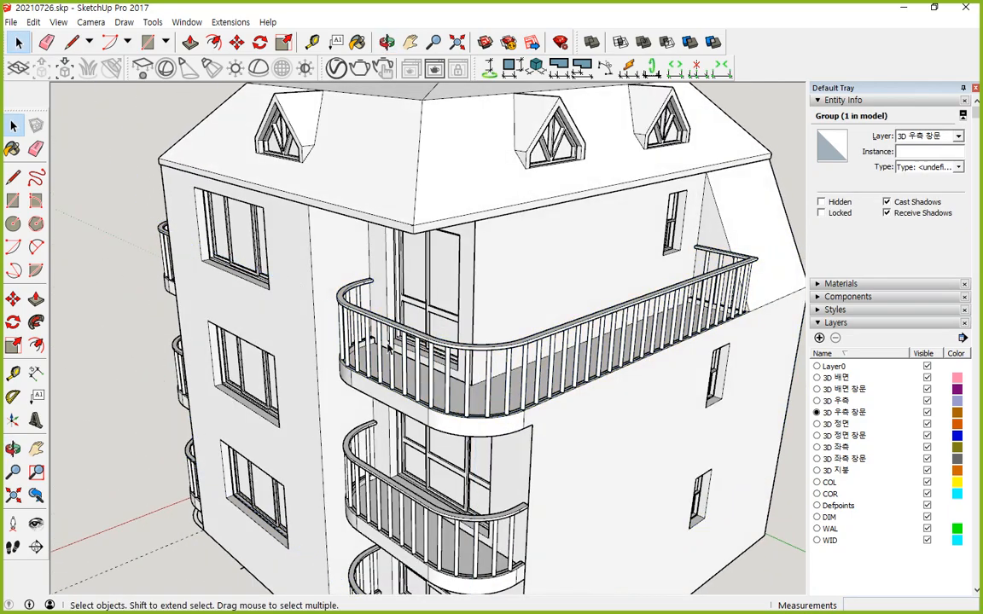
- Select all the balusters along the curved and straight parts of the top-floor terrace railing
{"action": "left_click_drag", "start_coordinate": [316, 245], "coordinate": [631, 417]}
{"action": "middle_click_drag", "start_coordinate": [716, 391], "coordinate": [512, 393]}
{"action": "left_click_drag", "start_coordinate": [300, 331], "coordinate": [619, 455], "text": "shift"}
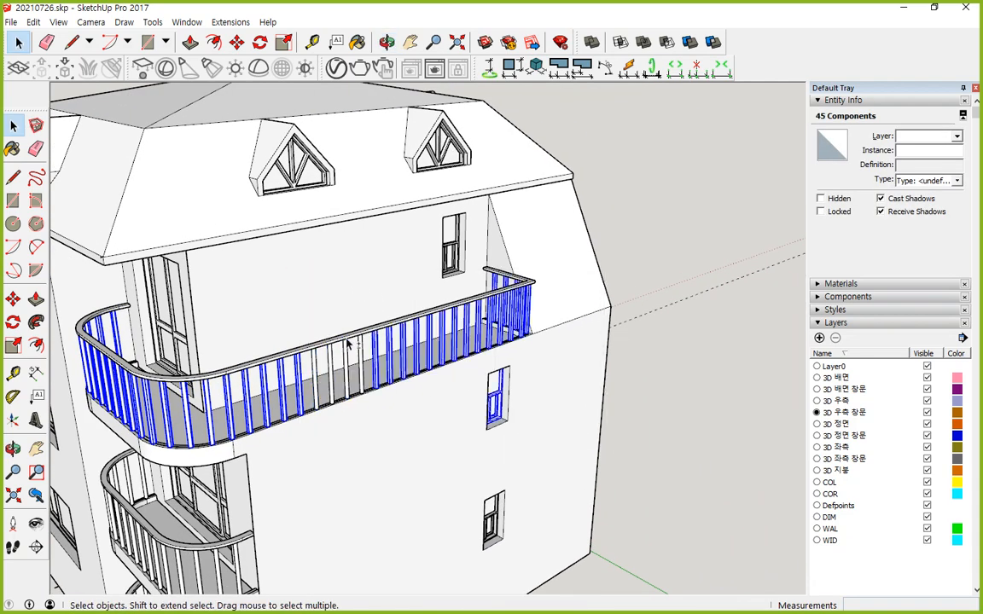
{"action": "left_click_drag", "start_coordinate": [354, 380], "coordinate": [377, 410], "text": "shift"}
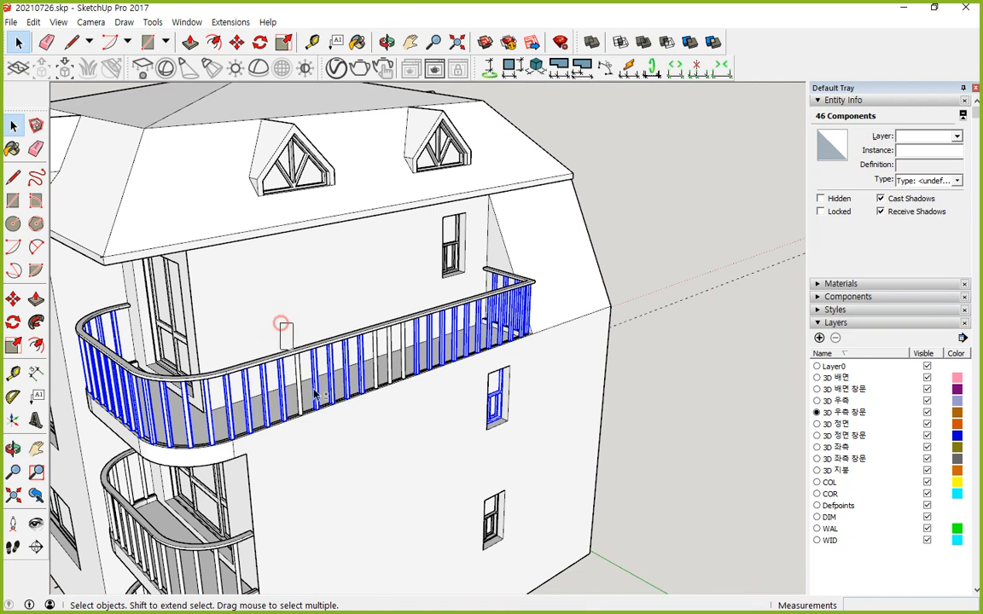
{"action": "left_click_drag", "start_coordinate": [314, 394], "coordinate": [316, 438], "text": "shift"}
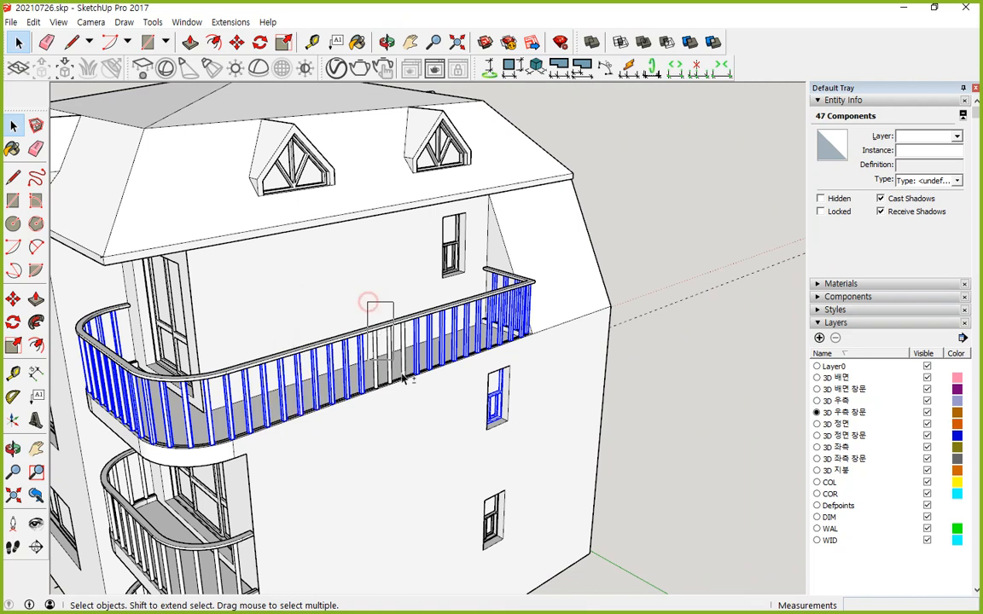
{"action": "left_click_drag", "start_coordinate": [412, 403], "coordinate": [413, 405], "text": "shift"}
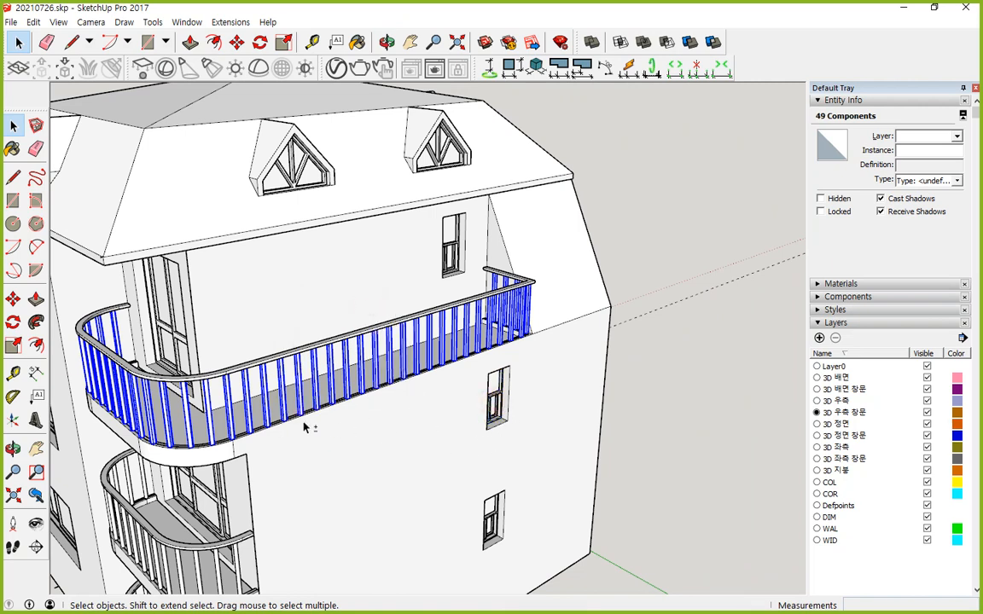
- Remove the windows and balcony railing on the house's other sides from the selection, keeping only the terrace balusters
{"action": "middle_click_drag", "start_coordinate": [206, 407], "coordinate": [853, 438]}
{"action": "scroll", "coordinate": [443, 452], "scroll_direction": "down", "scroll_amount": 5}
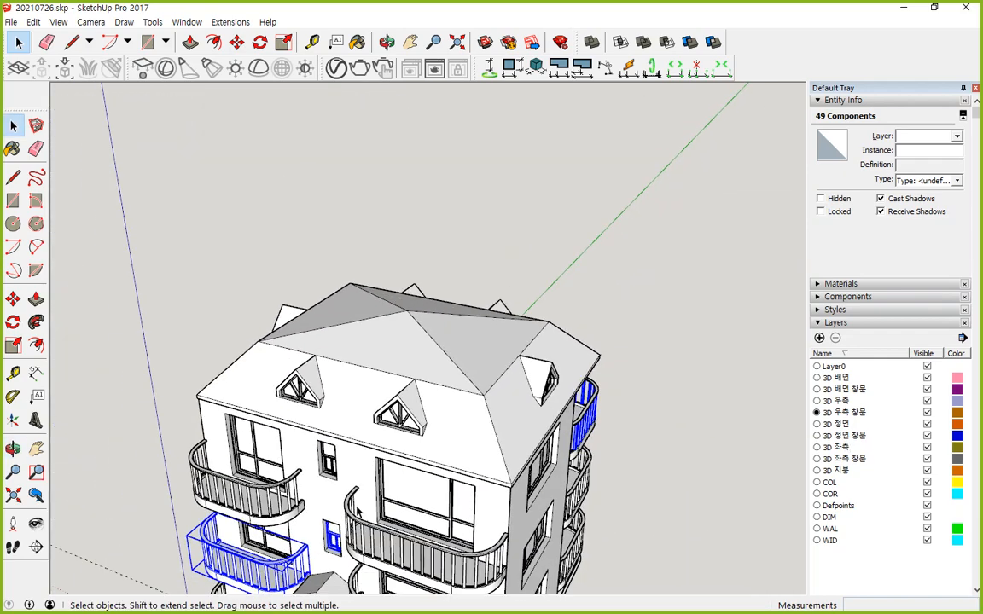
{"action": "middle_click_drag", "start_coordinate": [358, 510], "coordinate": [291, 470]}
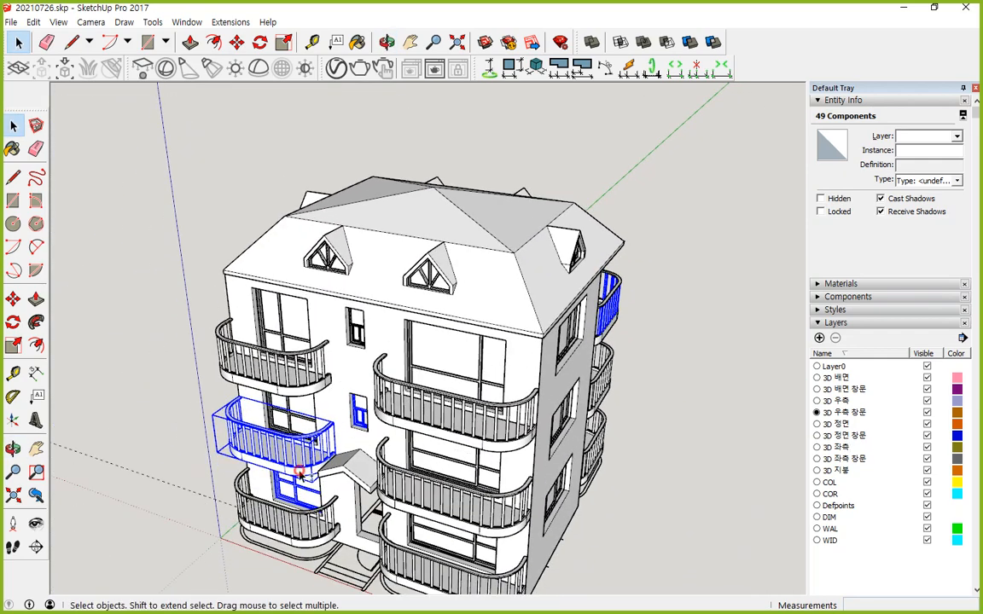
{"action": "left_click", "coordinate": [299, 474], "text": "shift"}
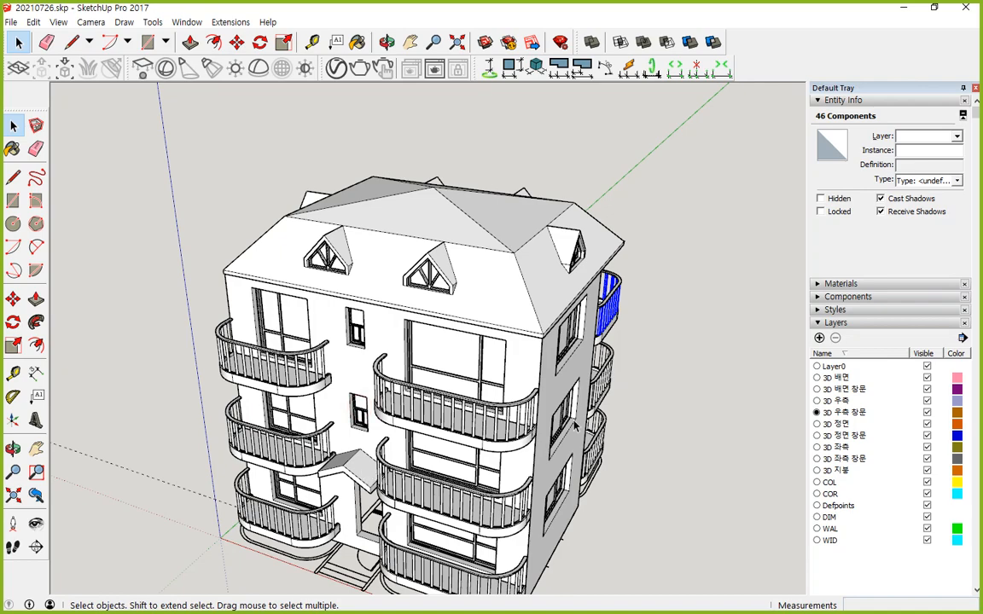
{"action": "middle_click_drag", "start_coordinate": [538, 488], "coordinate": [420, 521]}
{"action": "left_click", "coordinate": [447, 491], "text": "shift"}
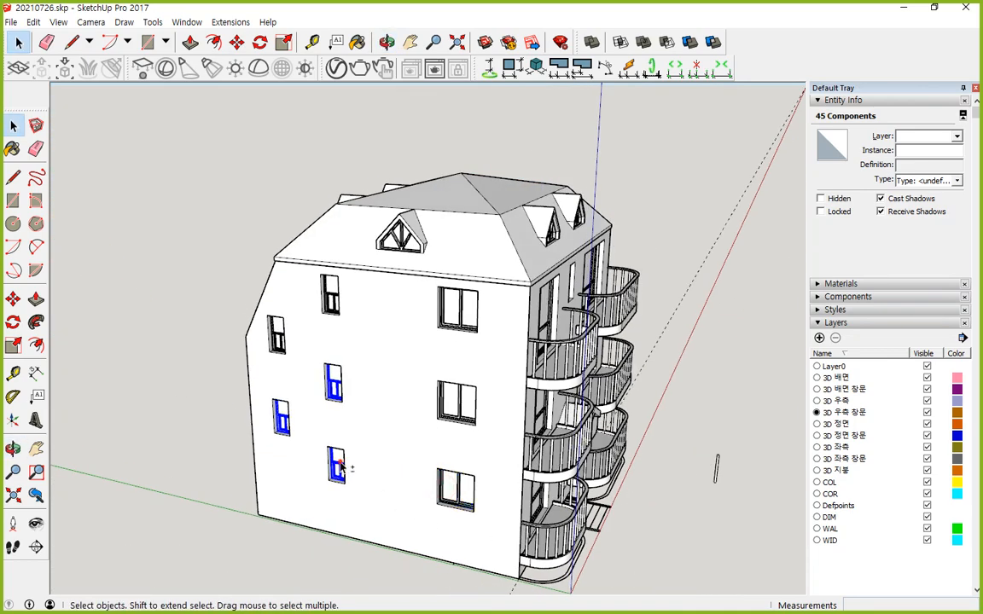
{"action": "left_click", "coordinate": [301, 431], "text": "shift"}
{"action": "middle_click_drag", "start_coordinate": [301, 431], "coordinate": [303, 264]}
{"action": "scroll", "coordinate": [286, 296], "scroll_direction": "up", "scroll_amount": 5}
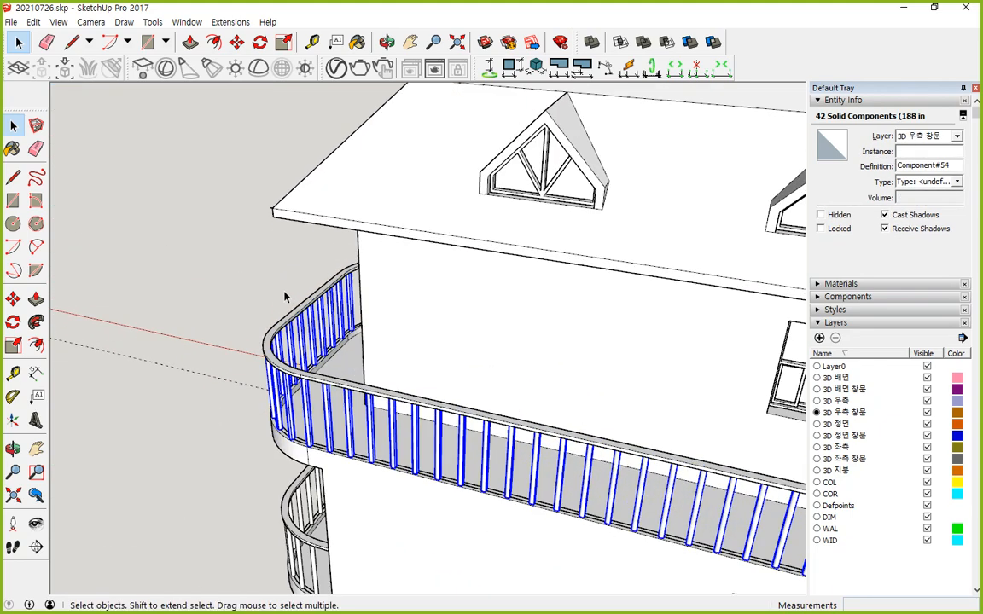
- Inspect the terrace's handrail as a separate group, clear the selection and view the house from the front
{"action": "left_click", "coordinate": [260, 344]}
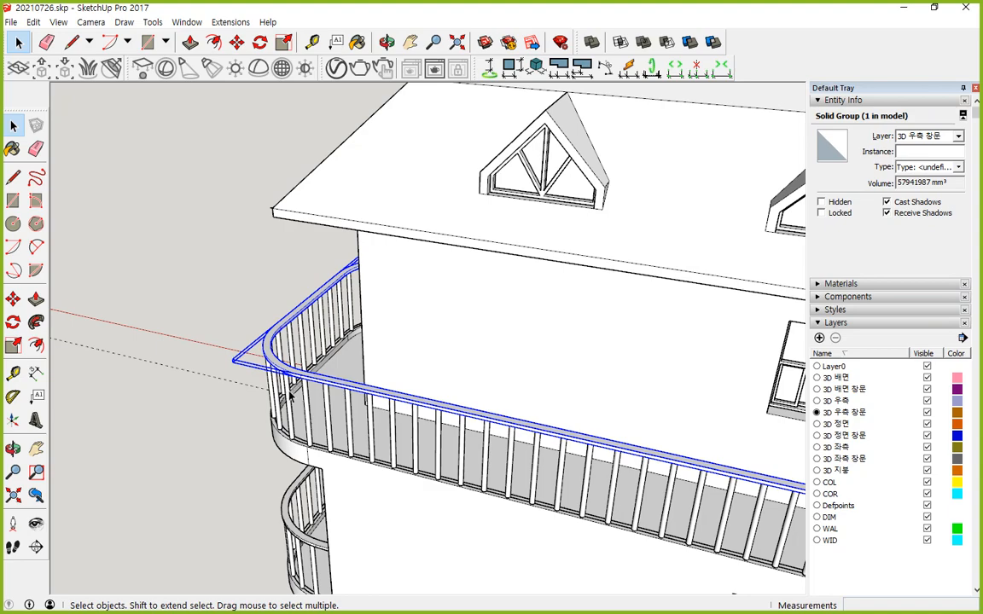
{"action": "middle_click_drag", "start_coordinate": [205, 396], "coordinate": [721, 474]}
{"action": "left_click", "coordinate": [719, 474]}
{"action": "scroll", "coordinate": [329, 493], "scroll_direction": "down", "scroll_amount": 5}
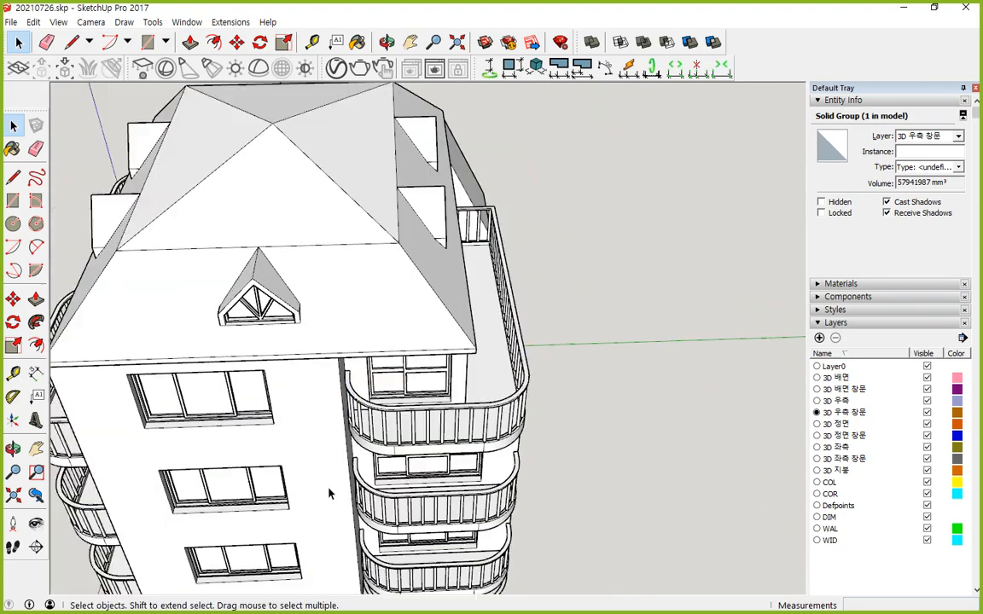
{"action": "mouse_move", "coordinate": [239, 504]}
{"action": "middle_mouse_down"}
{"action": "mouse_move", "coordinate": [158, 401]}
{"action": "mouse_move", "coordinate": [529, 483]}
{"action": "mouse_move", "coordinate": [492, 458]}
{"action": "mouse_move", "coordinate": [455, 388]}
{"action": "mouse_move", "coordinate": [441, 452]}
{"action": "mouse_move", "coordinate": [657, 495]}
{"action": "mouse_move", "coordinate": [311, 460]}
{"action": "mouse_move", "coordinate": [409, 335]}
{"action": "mouse_move", "coordinate": [533, 410]}
{"action": "middle_mouse_up"}
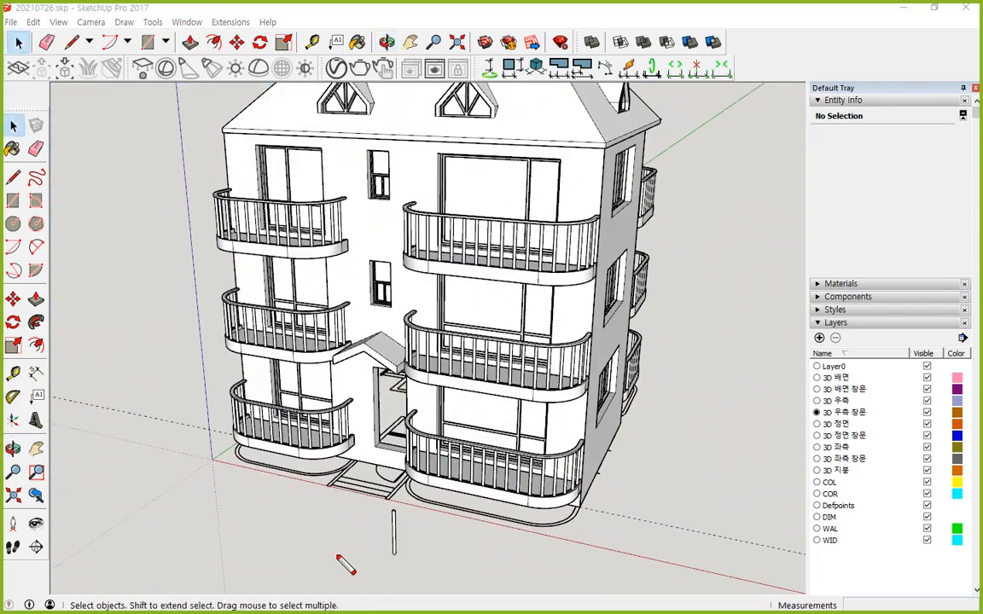
{"action": "mouse_move", "coordinate": [333, 556]}
{"action": "left_mouse_down"}
{"action": "mouse_move", "coordinate": [367, 350]}
{"action": "mouse_move", "coordinate": [462, 517]}
{"action": "left_mouse_up"}
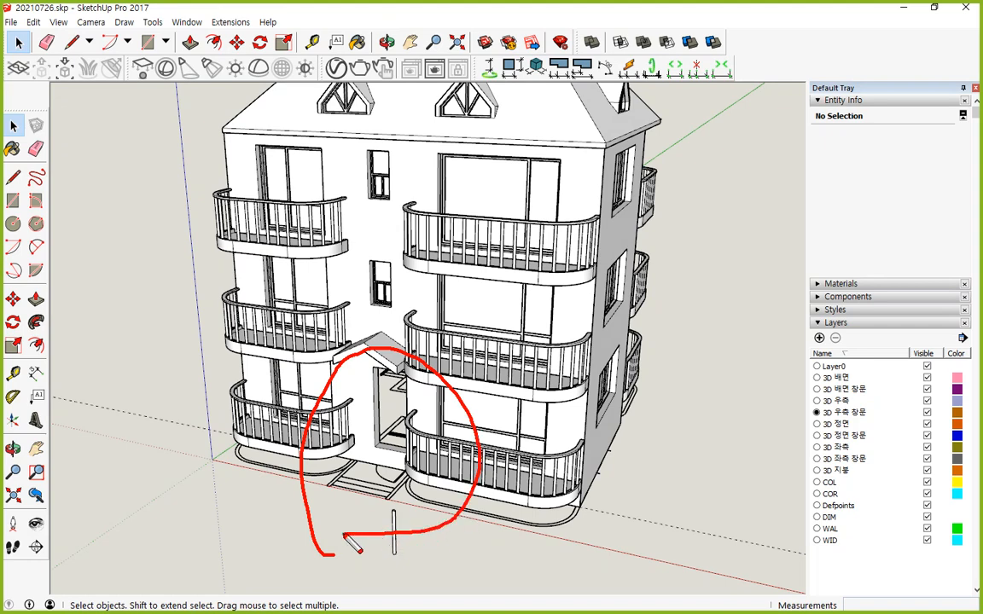
{"action": "mouse_move", "coordinate": [344, 535]}
{"action": "left_mouse_down"}
{"action": "mouse_move", "coordinate": [251, 397]}
{"action": "mouse_move", "coordinate": [473, 437]}
{"action": "mouse_move", "coordinate": [267, 342]}
{"action": "mouse_move", "coordinate": [441, 527]}
{"action": "mouse_move", "coordinate": [272, 494]}
{"action": "left_mouse_up"}
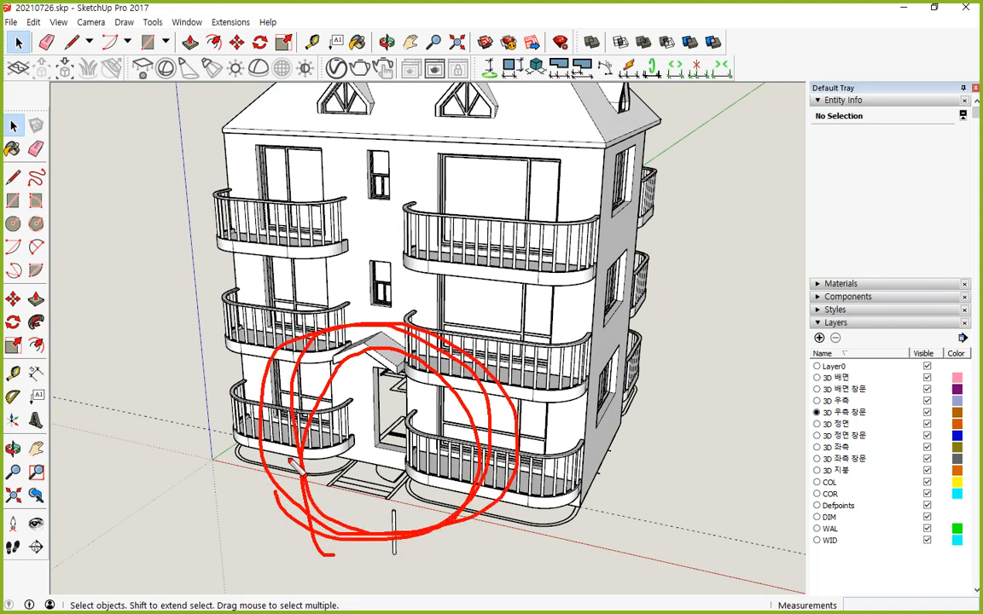
- Unhide all hidden geometry in the model
{"action": "key", "text": "Escape"}
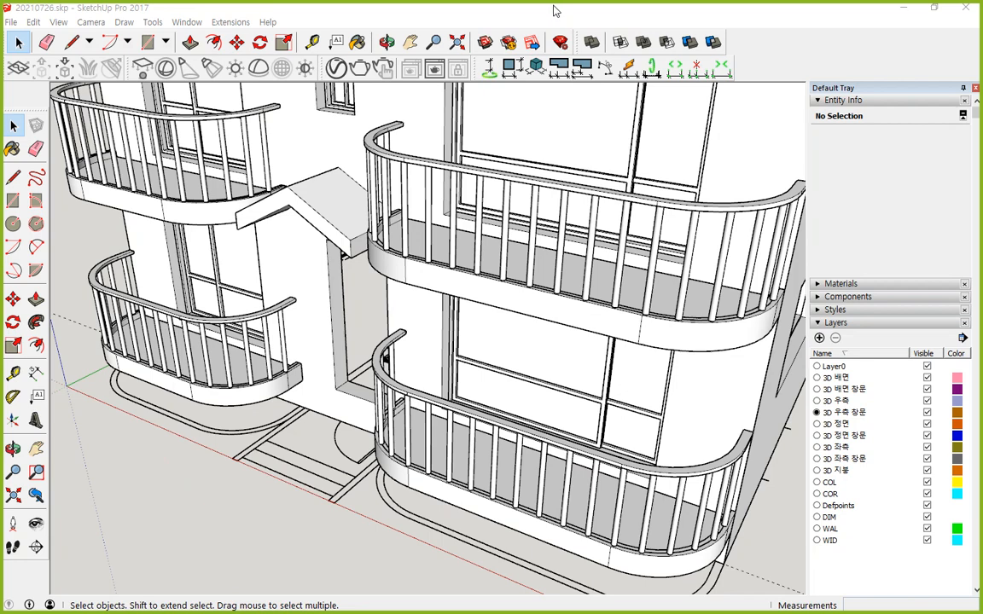
{"action": "left_click", "coordinate": [12, 21]}
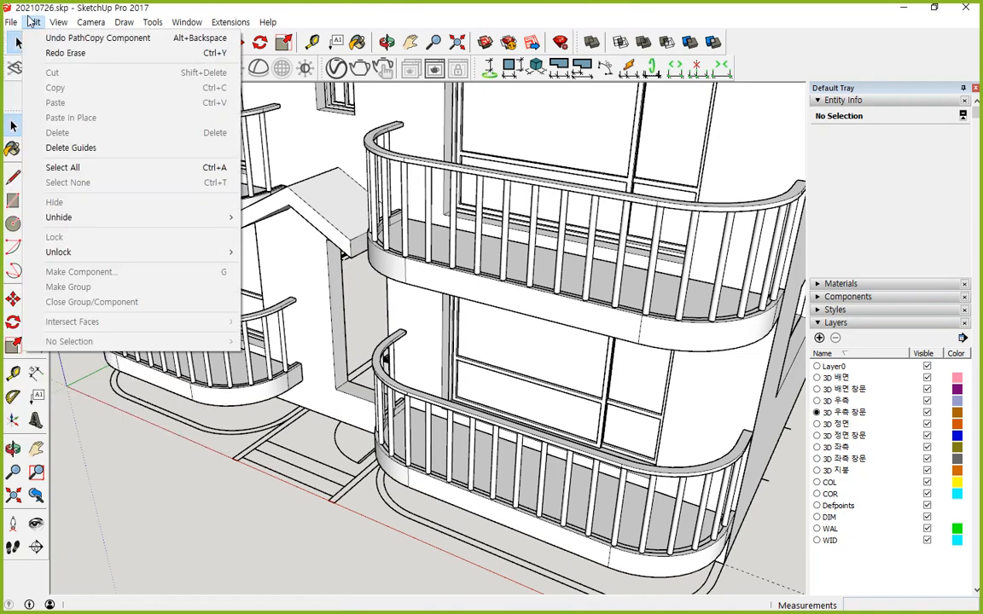
{"action": "mouse_move", "coordinate": [34, 22]}
{"action": "mouse_move", "coordinate": [70, 216]}
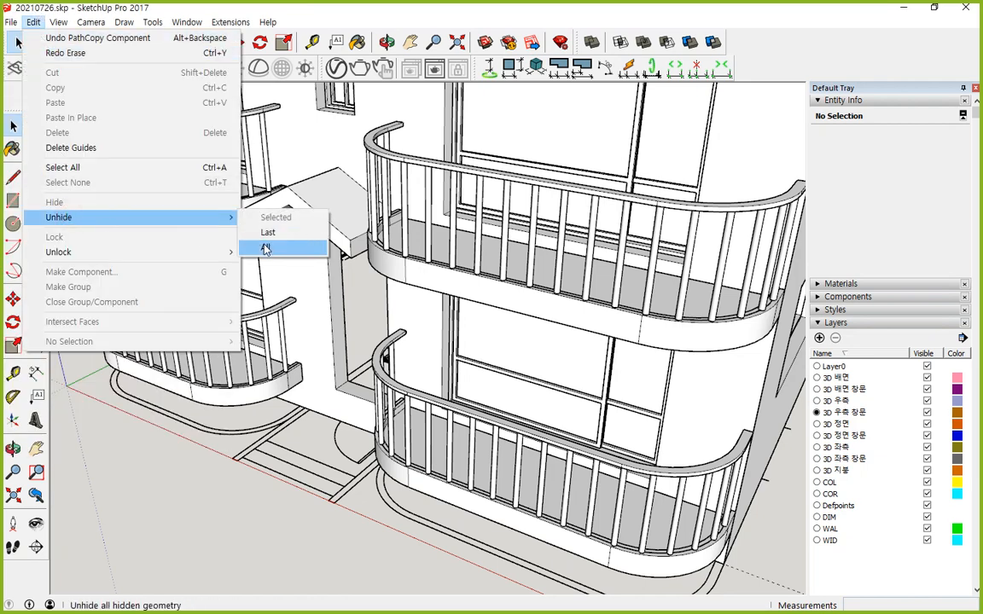
{"action": "left_click", "coordinate": [266, 248]}
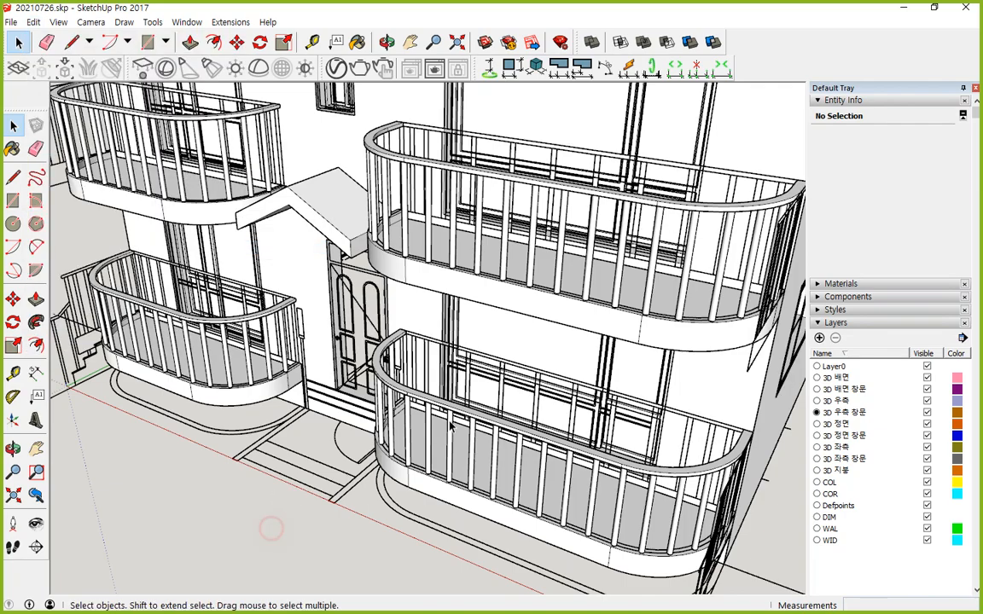
- Hide the 2D elevation linework on the house's right and rear sides
{"action": "scroll", "coordinate": [450, 424], "scroll_direction": "down", "scroll_amount": 6}
{"action": "middle_click_drag", "start_coordinate": [441, 385], "coordinate": [545, 221]}
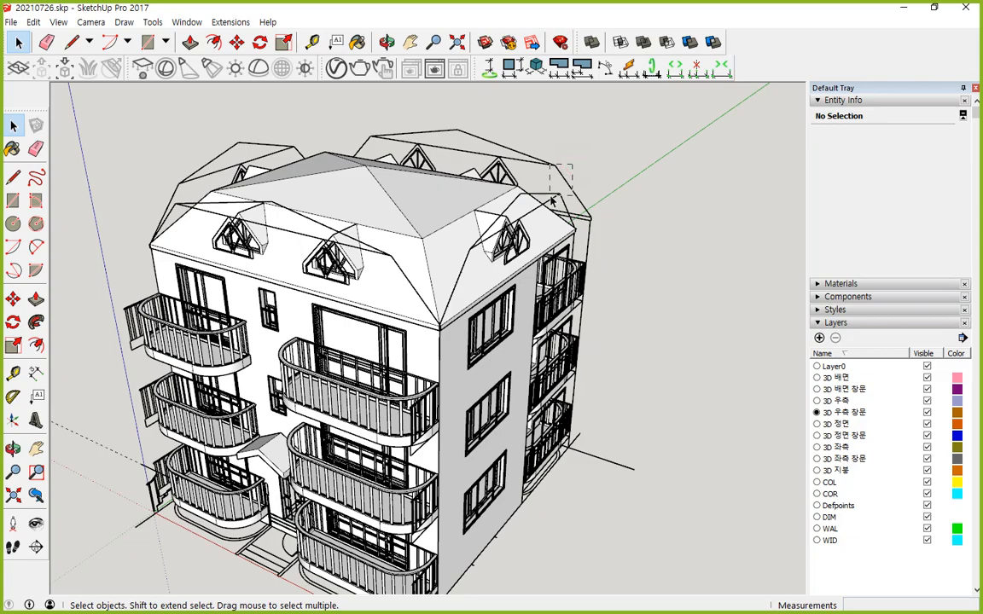
{"action": "left_click_drag", "start_coordinate": [551, 197], "coordinate": [553, 197]}
{"action": "right_click", "coordinate": [554, 197]}
{"action": "key", "text": "h"}
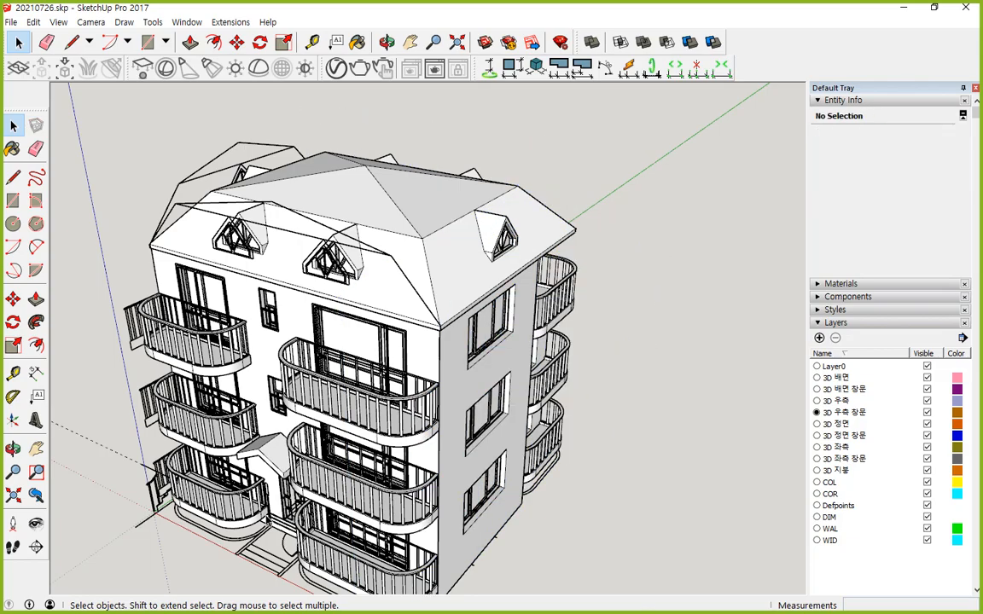
- Examine the front entrance's door opening and its elevation lines up close
{"action": "middle_click_drag", "start_coordinate": [194, 511], "coordinate": [256, 384]}
{"action": "scroll", "coordinate": [289, 308], "scroll_direction": "up", "scroll_amount": 5}
{"action": "middle_click_drag", "start_coordinate": [318, 405], "coordinate": [308, 285]}
{"action": "scroll", "coordinate": [307, 283], "scroll_direction": "up", "scroll_amount": 5}
{"action": "middle_click_drag", "start_coordinate": [338, 327], "coordinate": [461, 318]}
{"action": "scroll", "coordinate": [352, 401], "scroll_direction": "down", "scroll_amount": 3}
{"action": "scroll", "coordinate": [350, 403], "scroll_direction": "up", "scroll_amount": 4}
{"action": "scroll", "coordinate": [352, 403], "scroll_direction": "up", "scroll_amount": 3}
{"action": "scroll", "coordinate": [402, 447], "scroll_direction": "down", "scroll_amount": 1}
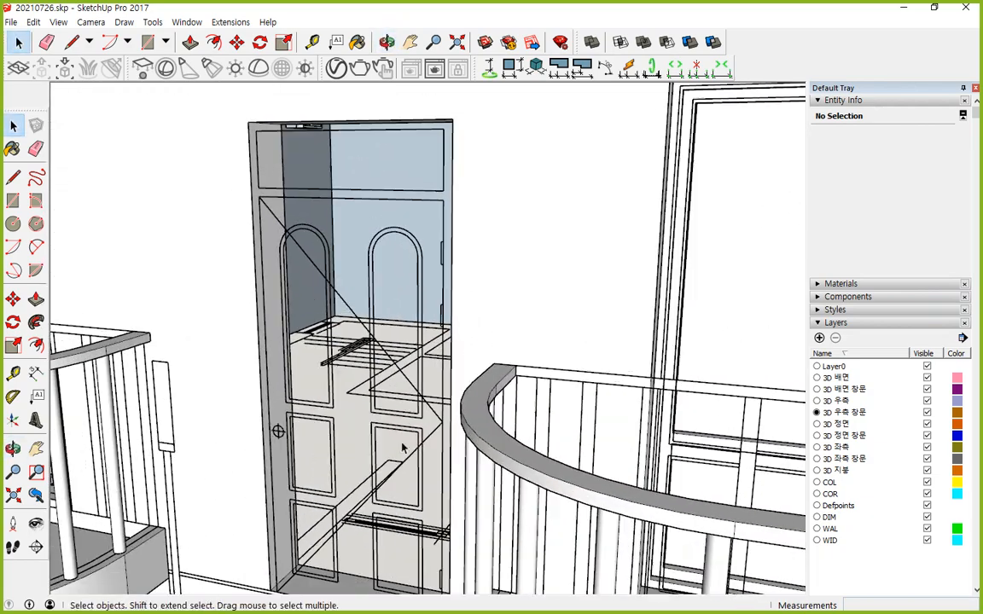
{"action": "mouse_move", "coordinate": [285, 561]}
{"action": "left_mouse_down"}
{"action": "mouse_move", "coordinate": [573, 274]}
{"action": "mouse_move", "coordinate": [306, 482]}
{"action": "left_mouse_up"}
{"action": "middle_click_drag", "start_coordinate": [478, 304], "coordinate": [661, 389]}
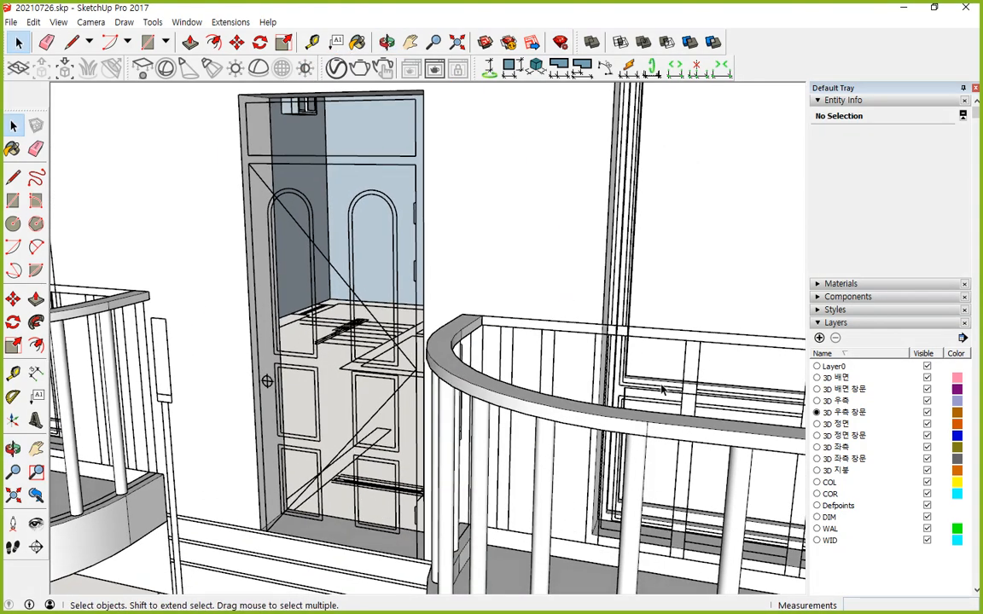
- Create a layer named "3D 현관" and make it the current layer
{"action": "left_click", "coordinate": [818, 339]}
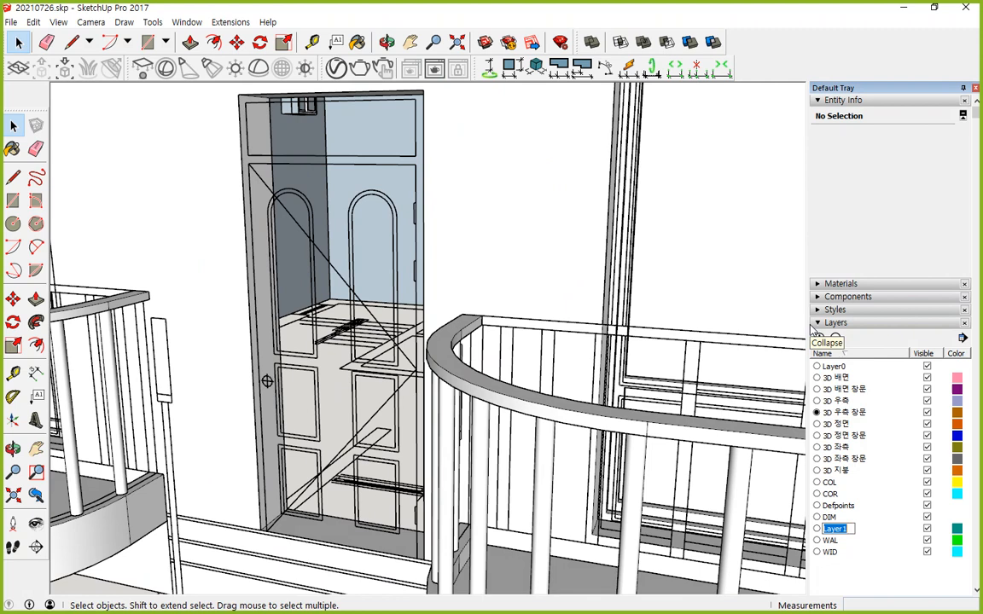
{"action": "type", "text": "3D 현관"}
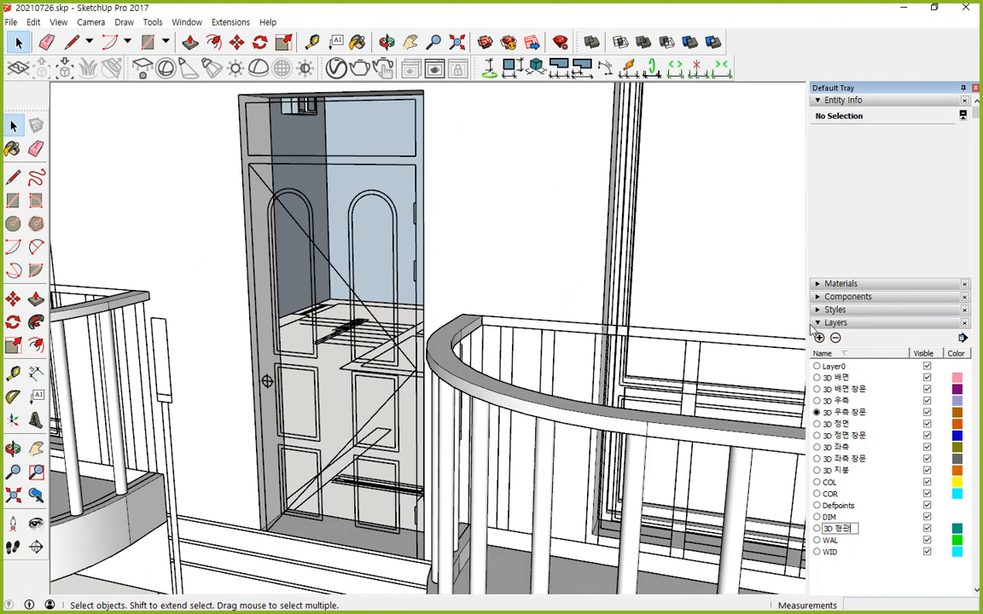
{"action": "key", "text": "Return"}
{"action": "left_click", "coordinate": [816, 482]}
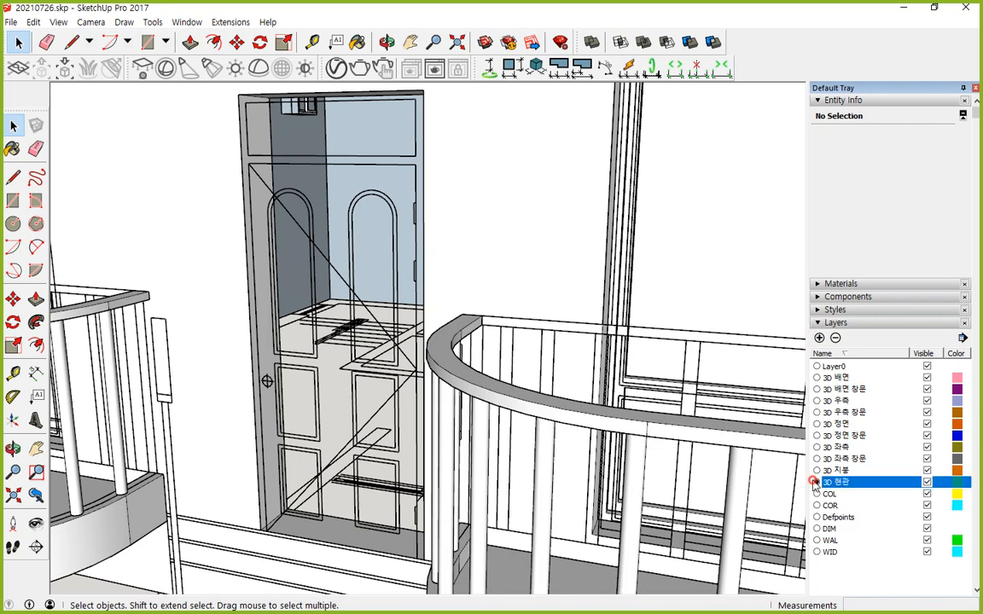
- Draw rectangles tracing the entrance door's 1000 x 2400 mm outer frame, its 920 x 2060 mm leaf opening and the transom opening above
{"action": "key", "text": "r"}
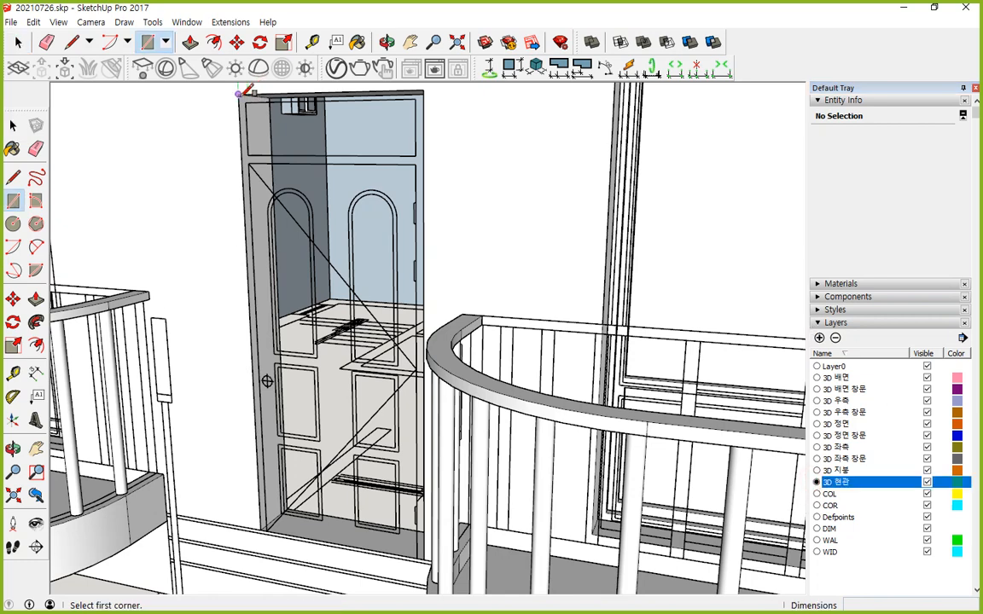
{"action": "left_click", "coordinate": [260, 530]}
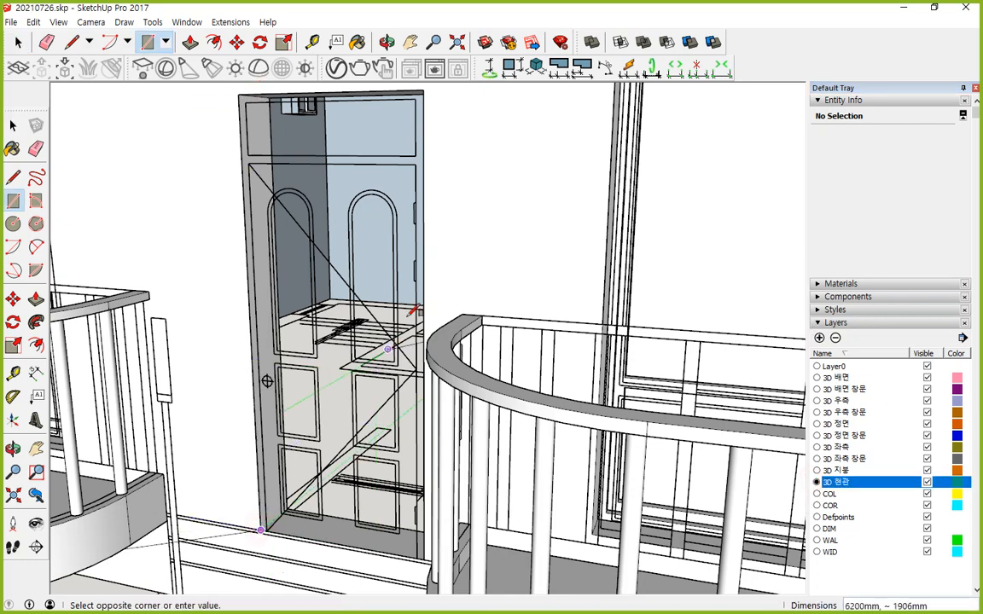
{"action": "left_click", "coordinate": [424, 90]}
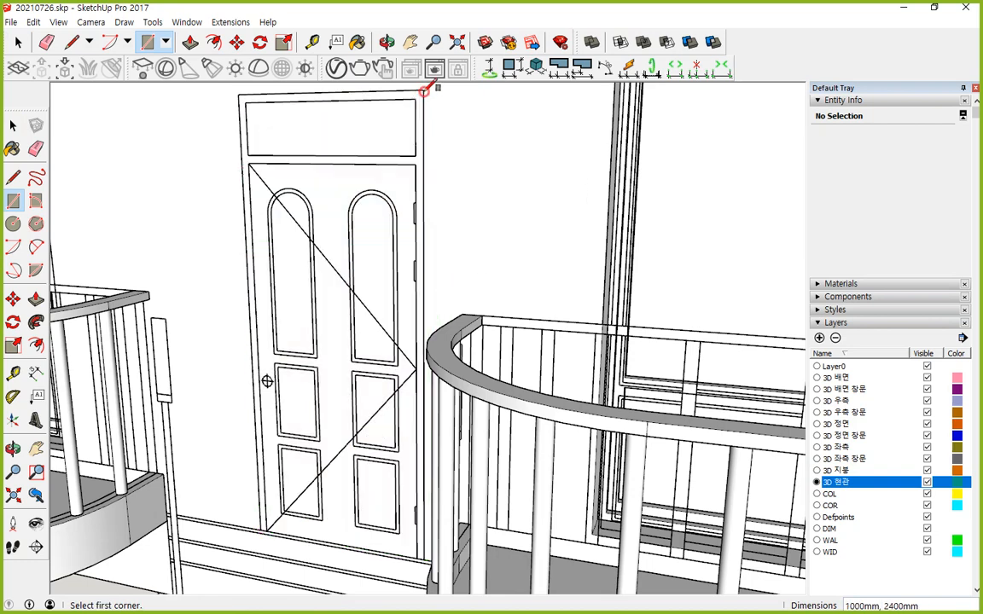
{"action": "left_click", "coordinate": [266, 530]}
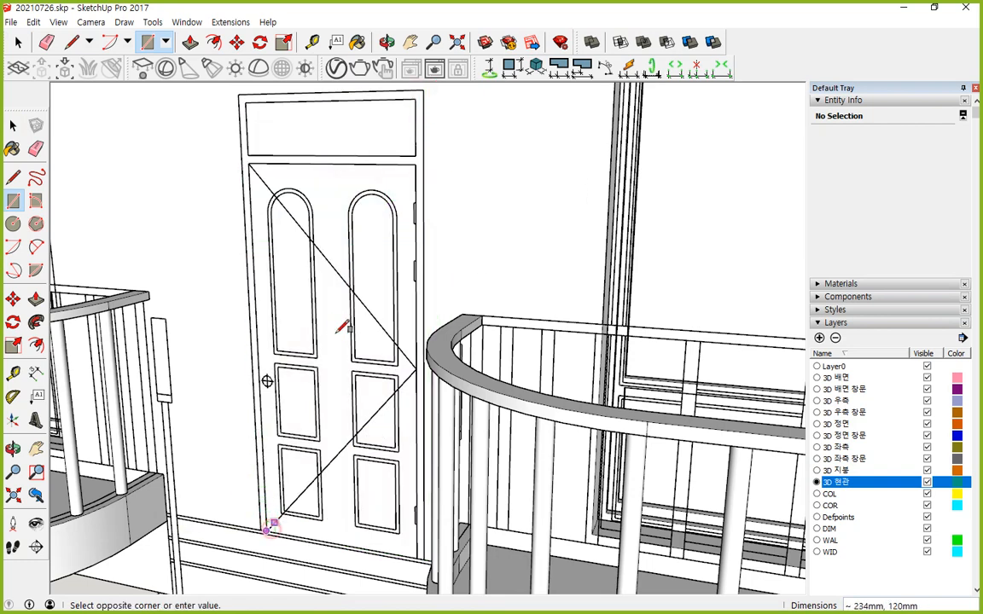
{"action": "left_click", "coordinate": [418, 162]}
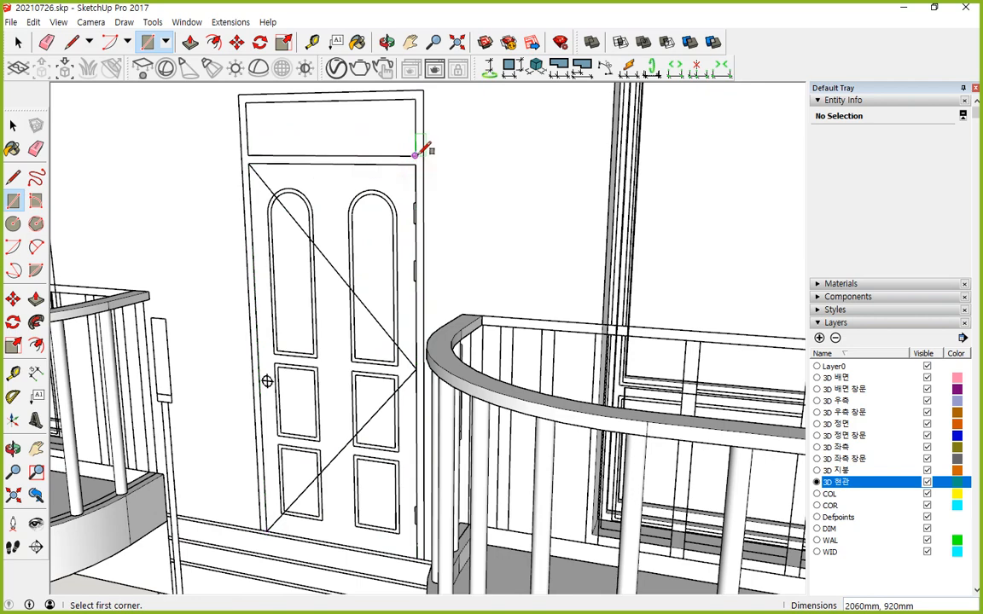
{"action": "left_click", "coordinate": [416, 156]}
{"action": "left_click", "coordinate": [249, 101]}
- Delete the door leaf and transom faces, and push/pull the remaining door frame face by 80 mm
{"action": "key", "text": "space"}
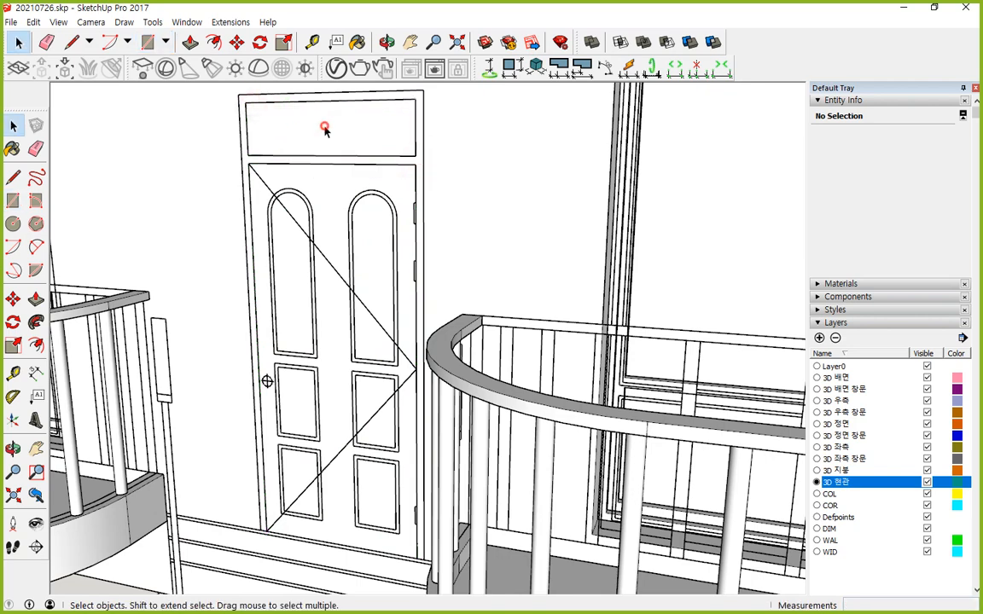
{"action": "left_click", "coordinate": [324, 132]}
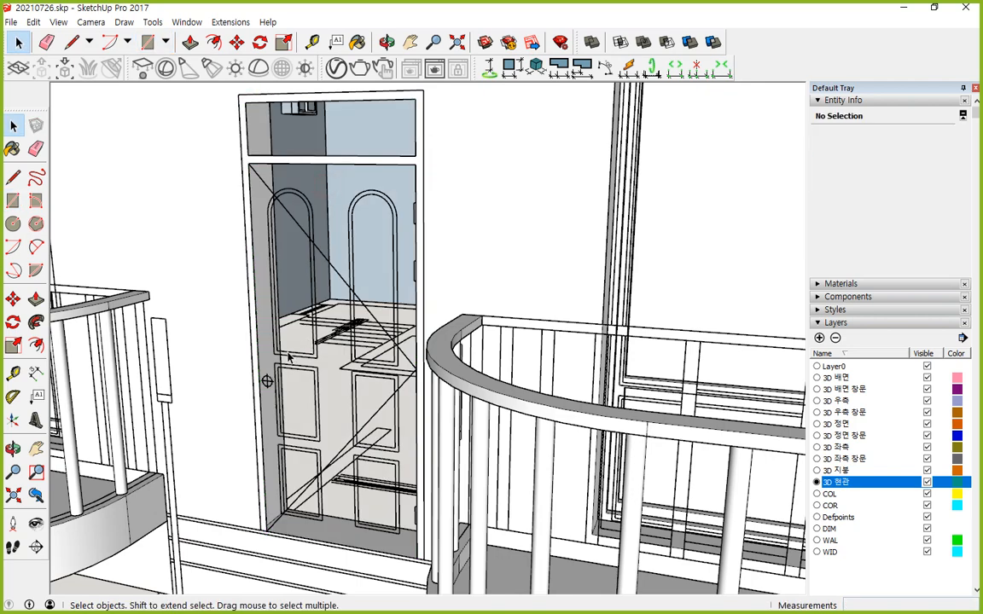
{"action": "key", "text": "p"}
{"action": "left_click", "coordinate": [257, 364]}
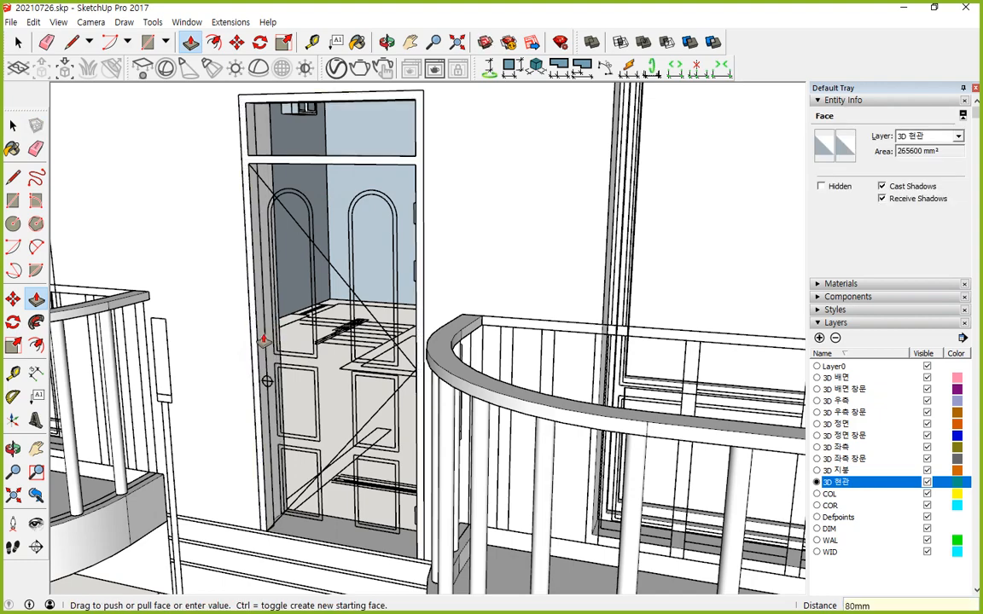
{"action": "key", "text": "Return"}
{"action": "key", "text": "space"}
- Select the whole extruded entrance door frame and make it a group
{"action": "middle_click_drag", "start_coordinate": [264, 341], "coordinate": [206, 208]}
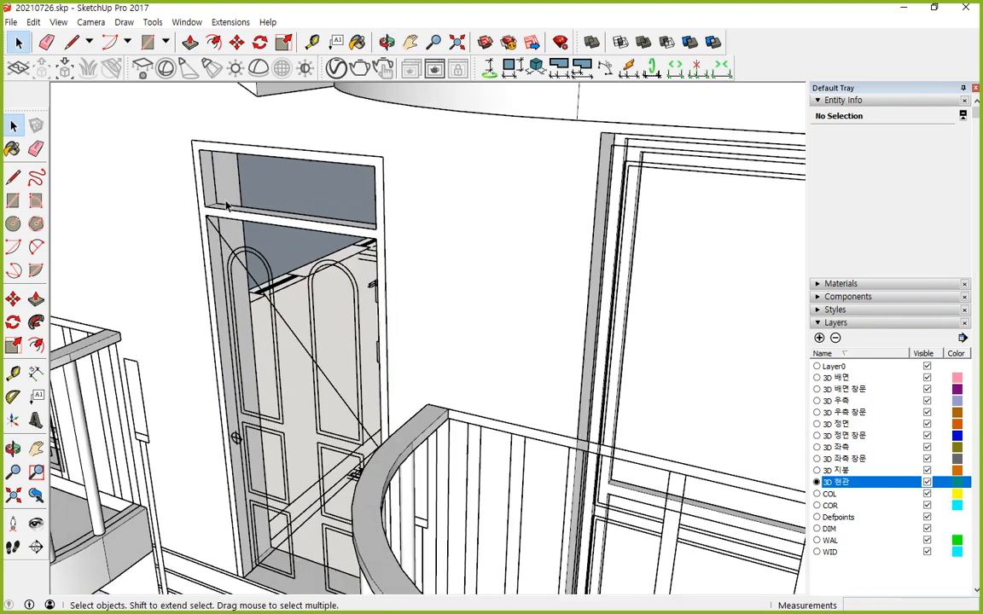
{"action": "scroll", "coordinate": [207, 208], "scroll_direction": "up", "scroll_amount": 5}
{"action": "triple_click", "coordinate": [218, 209]}
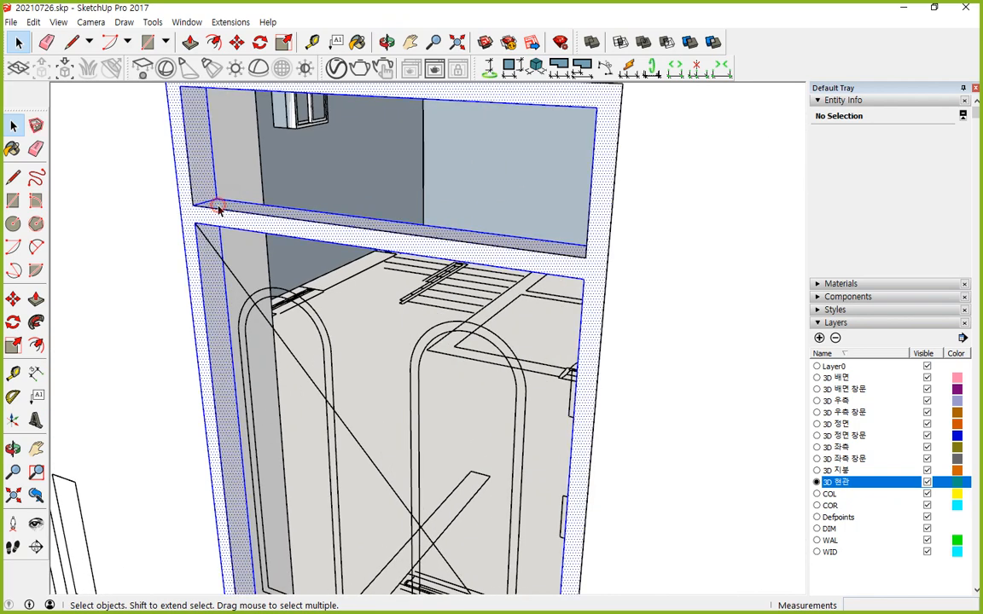
{"action": "right_click", "coordinate": [212, 220]}
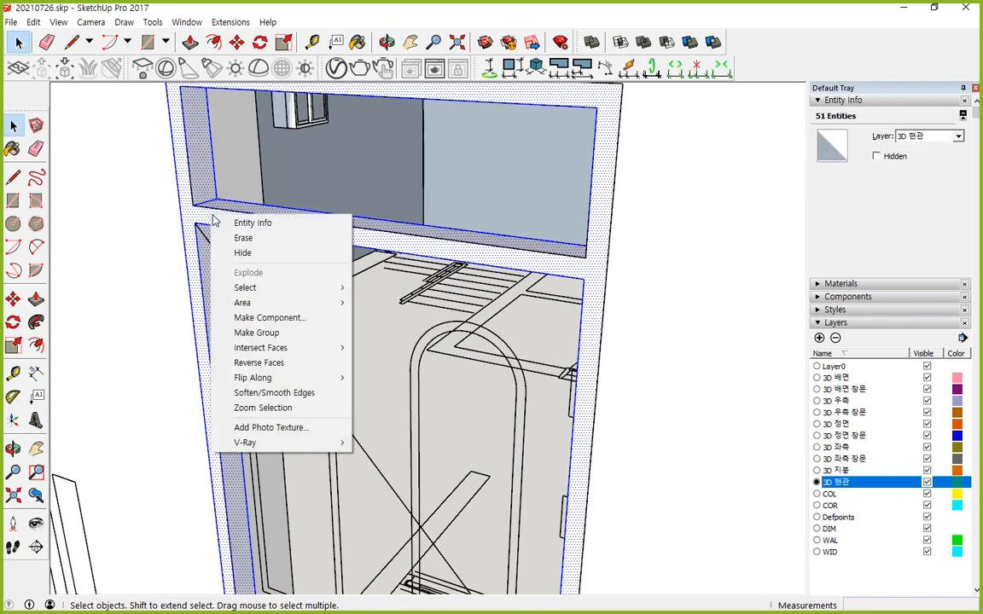
{"action": "key", "text": "g"}
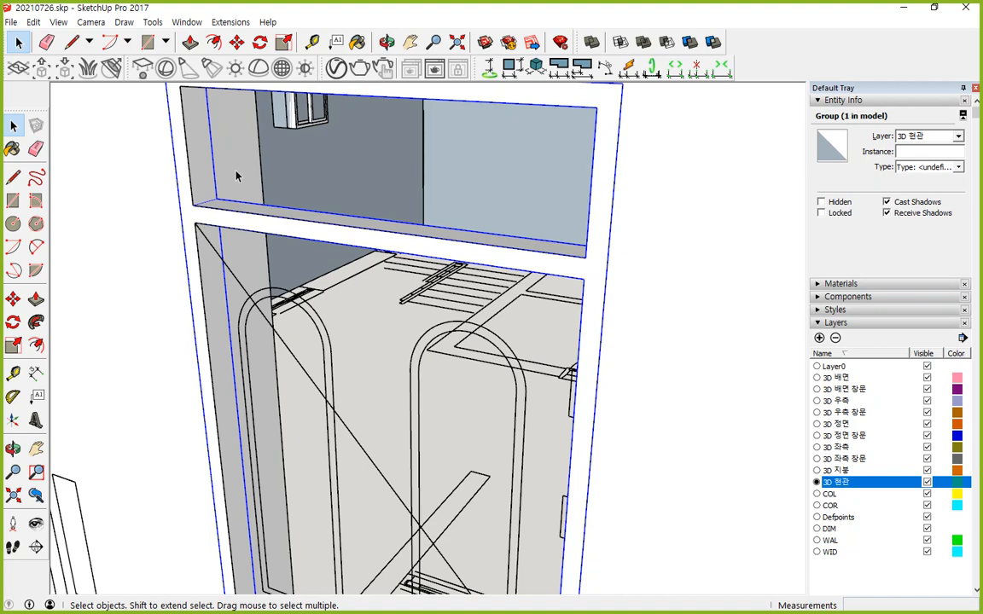
- Draw a rectangle filling the transom opening of the entrance door frame and reverse its face
{"action": "middle_click_drag", "start_coordinate": [237, 176], "coordinate": [209, 196]}
{"action": "key", "text": "r"}
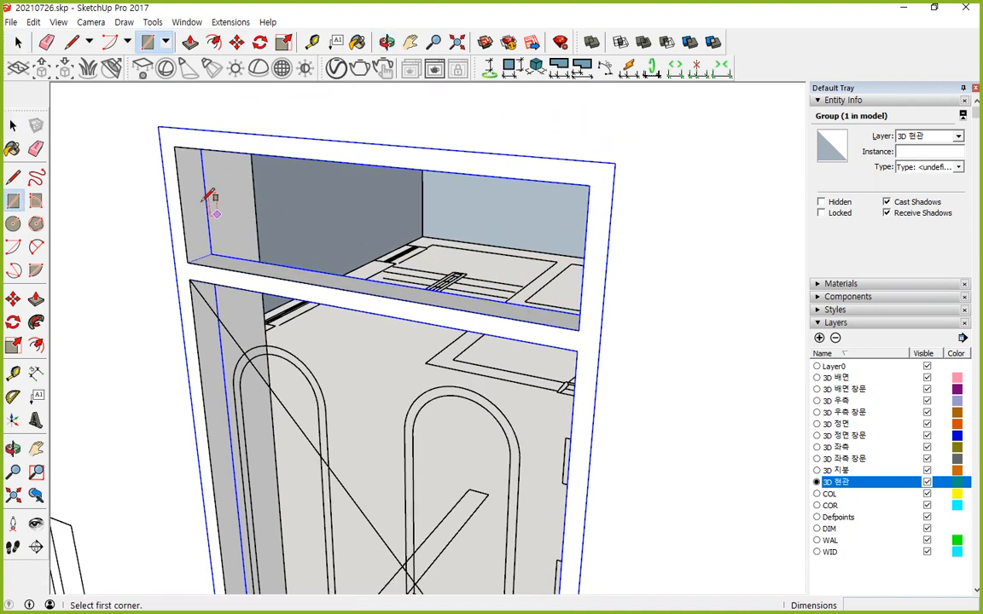
{"action": "left_click", "coordinate": [174, 146]}
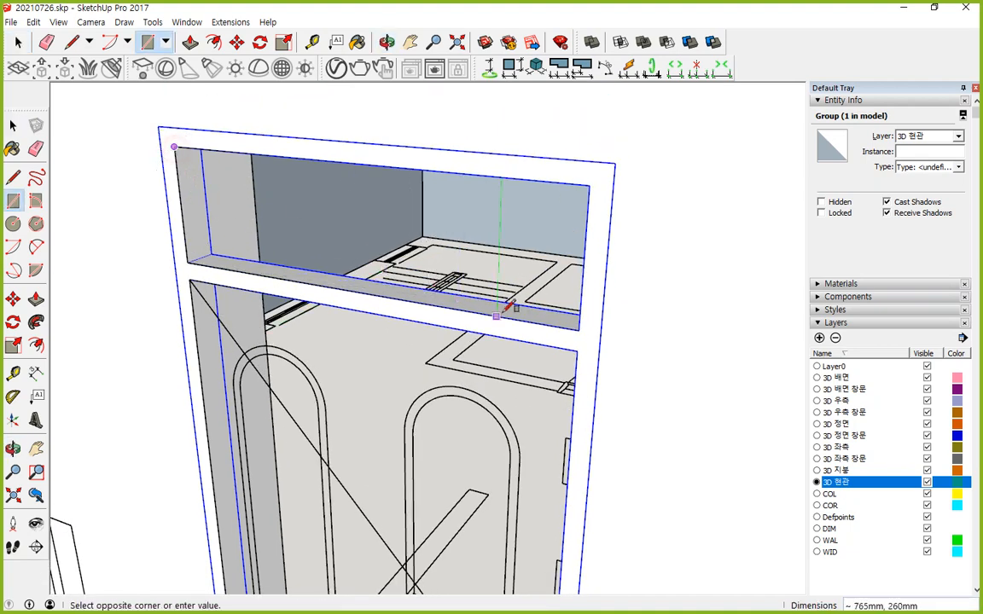
{"action": "left_click", "coordinate": [579, 328]}
{"action": "key", "text": "space"}
{"action": "left_click", "coordinate": [268, 215]}
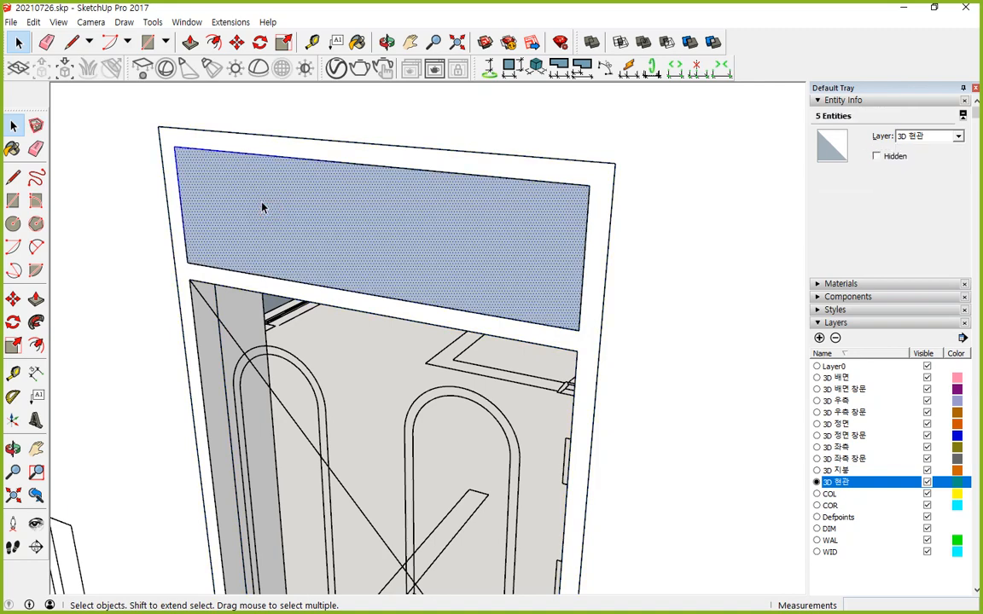
{"action": "right_click", "coordinate": [262, 200]}
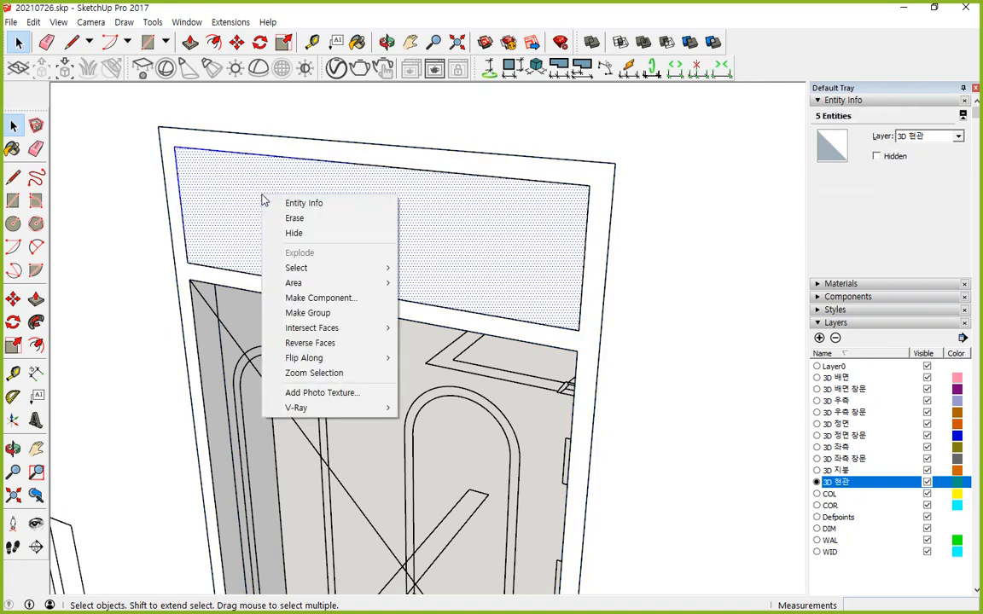
- Group the panel face above the door and move it 40 mm back into its frame opening
{"action": "left_click", "coordinate": [307, 312]}
{"action": "key", "text": "m"}
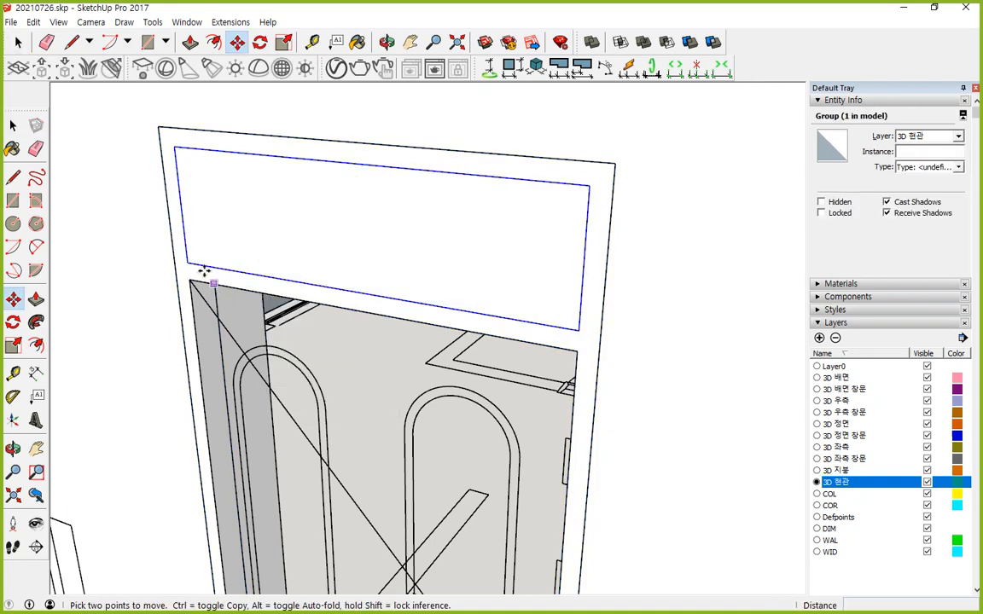
{"action": "left_click", "coordinate": [186, 261]}
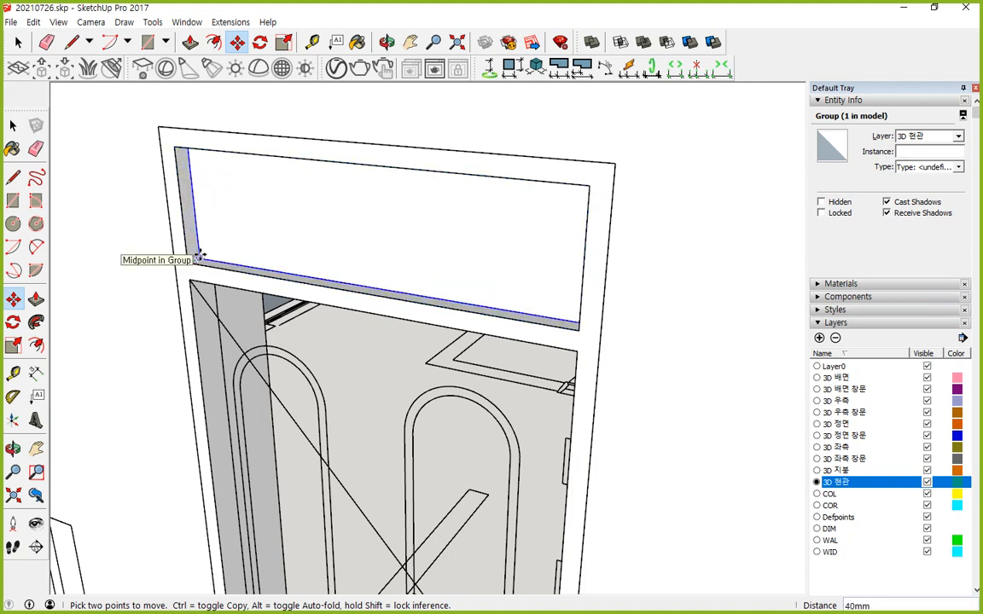
{"action": "left_click", "coordinate": [203, 255]}
- Move the grouped panel another 40 mm deeper into the upper frame opening
{"action": "scroll", "coordinate": [205, 255], "scroll_direction": "up", "scroll_amount": 3}
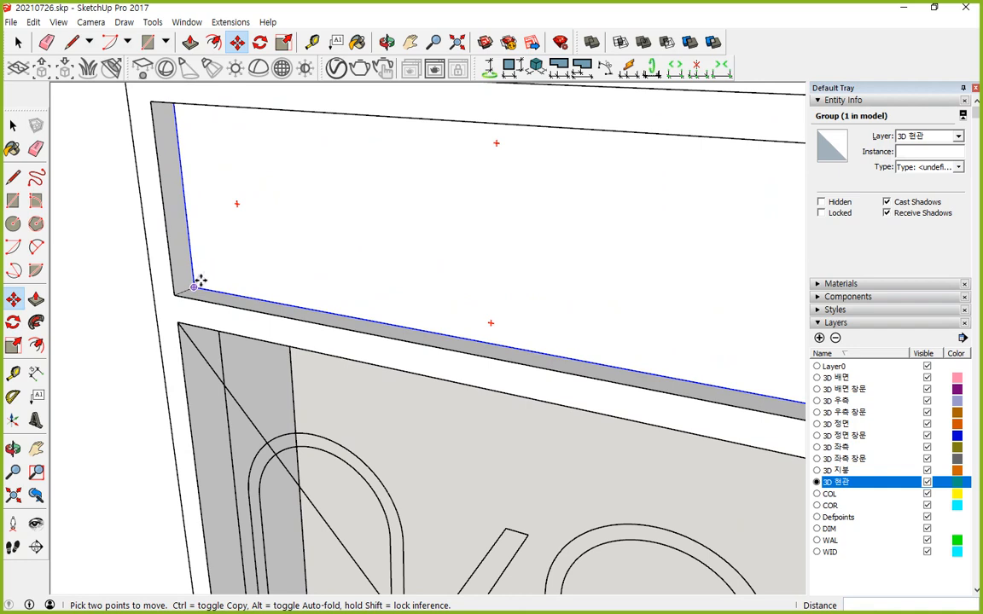
{"action": "left_click", "coordinate": [196, 287]}
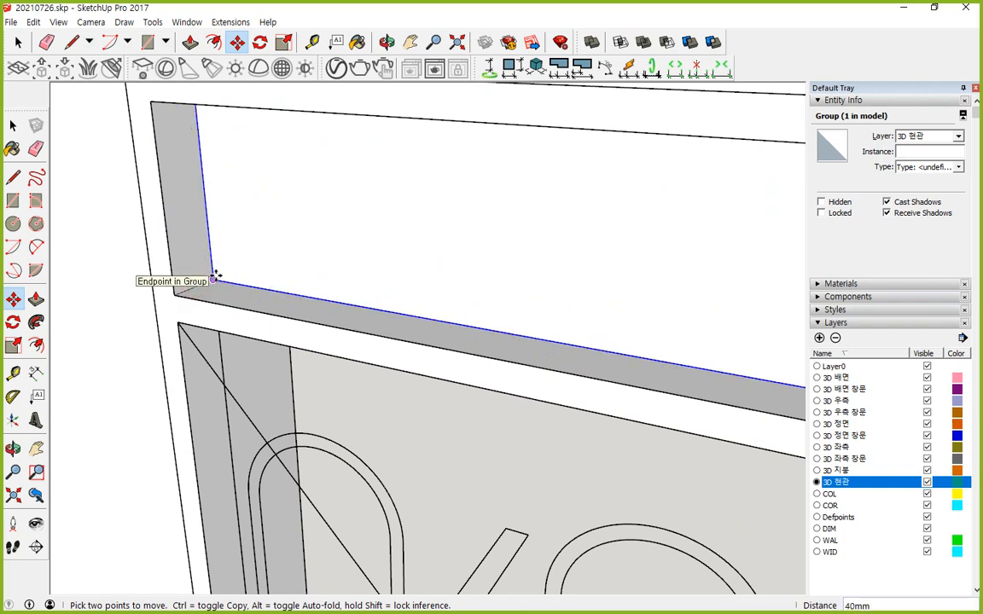
{"action": "left_click", "coordinate": [215, 276]}
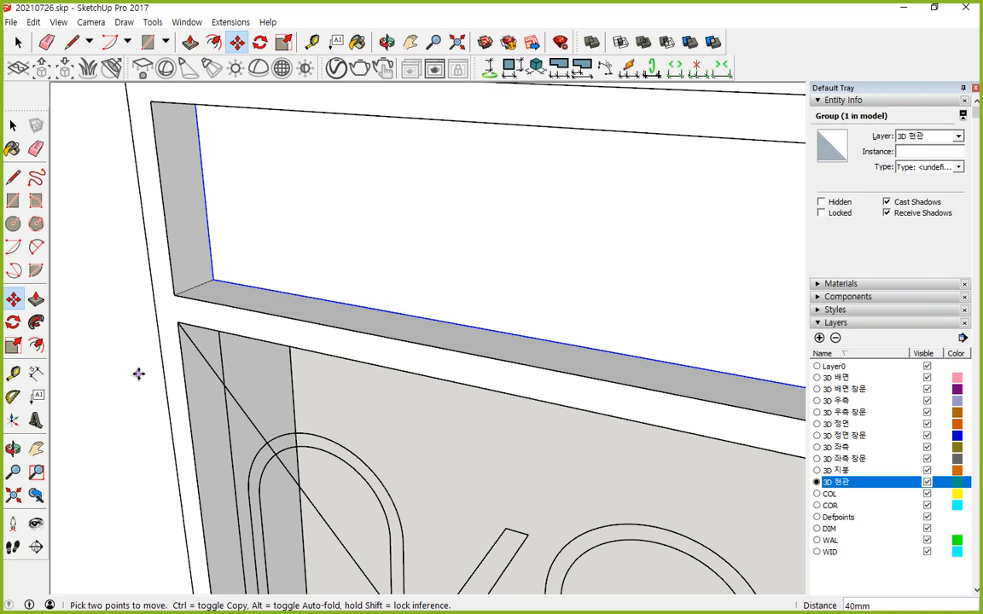
{"action": "scroll", "coordinate": [334, 326], "scroll_direction": "down", "scroll_amount": 5}
{"action": "key", "text": "space"}
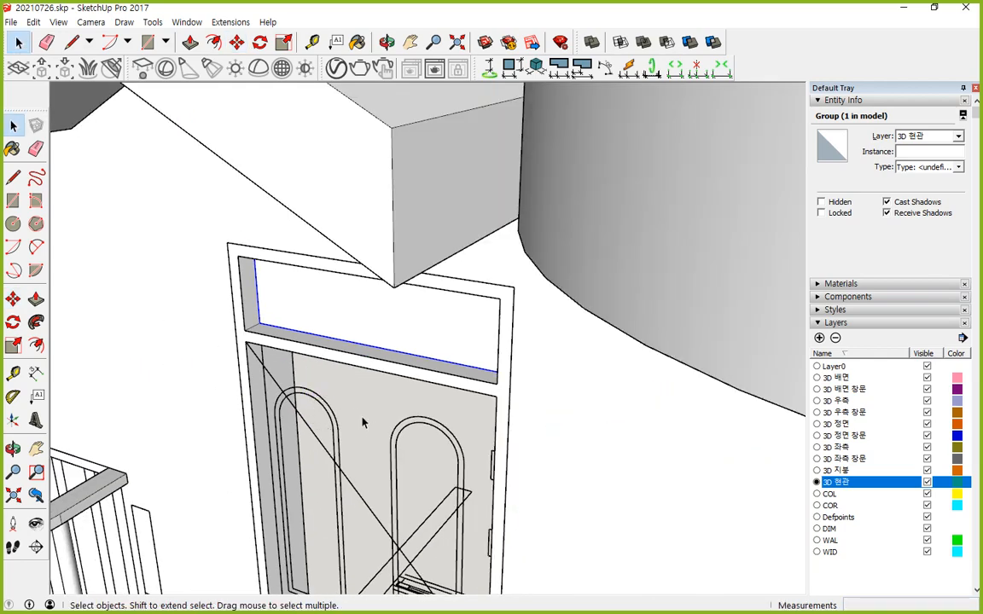
- Draw a rectangle filling the door opening below the upper panel, between its diagonally opposite corners
{"action": "middle_click_drag", "start_coordinate": [362, 422], "coordinate": [317, 214]}
{"action": "key", "text": "r"}
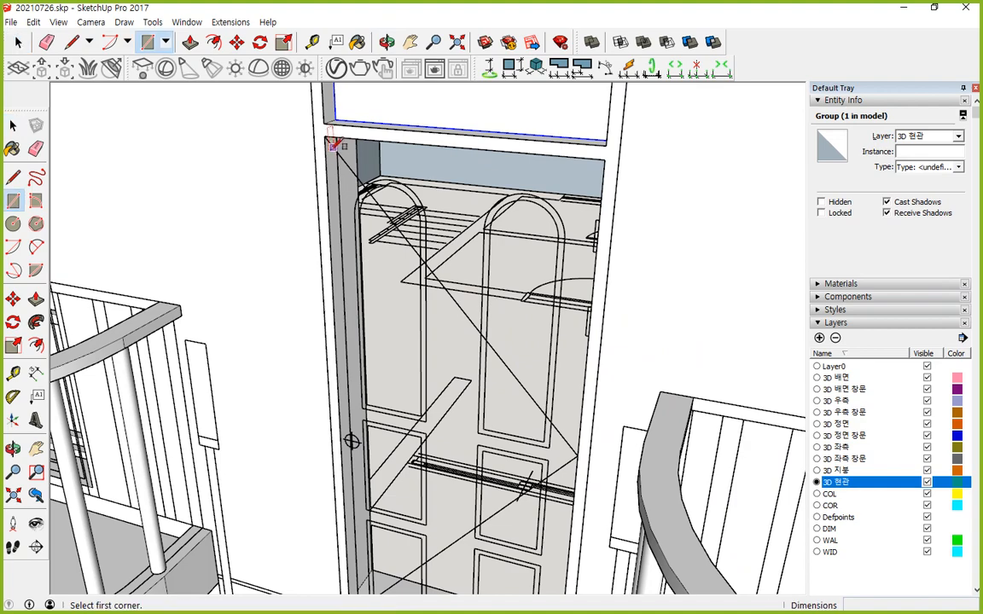
{"action": "left_click", "coordinate": [324, 134]}
{"action": "middle_click_drag", "start_coordinate": [500, 542], "coordinate": [454, 402]}
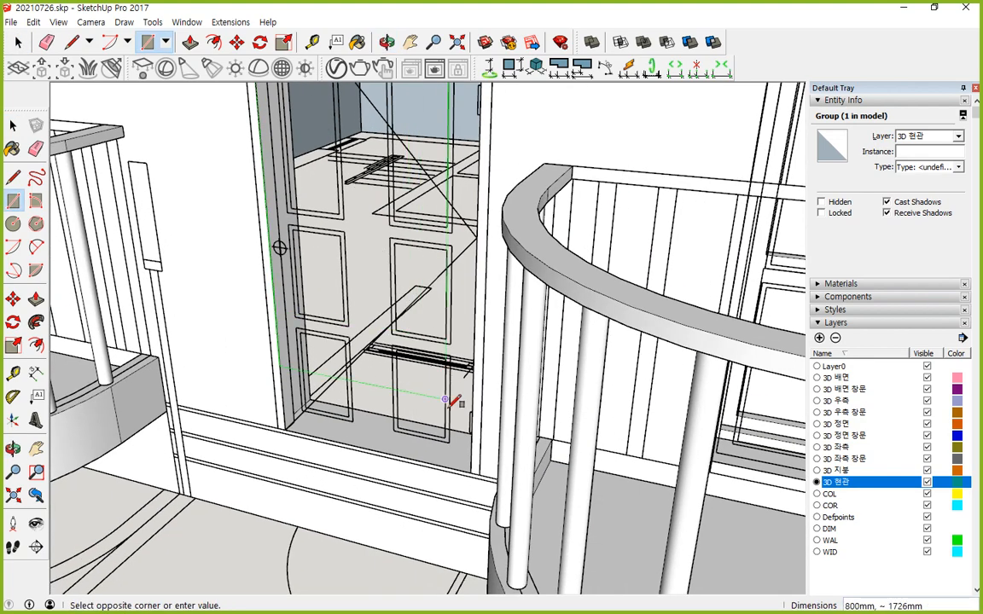
{"action": "left_click", "coordinate": [471, 471]}
- Push/Pull the door face to a thickness of 40 mm
{"action": "middle_click_drag", "start_coordinate": [369, 367], "coordinate": [322, 430]}
{"action": "key", "text": "p"}
{"action": "left_click", "coordinate": [311, 390]}
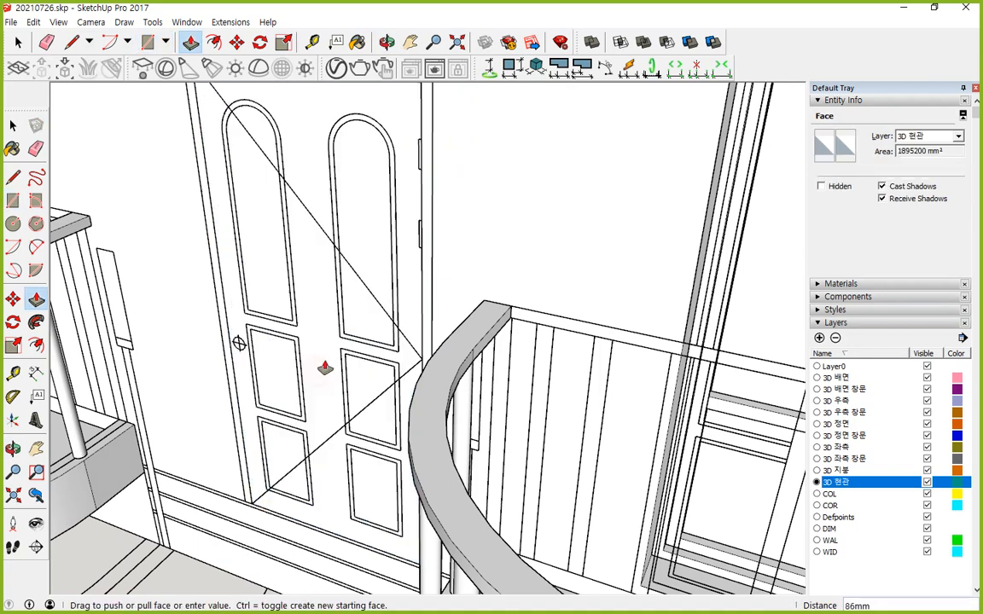
{"action": "middle_click_drag", "start_coordinate": [343, 354], "coordinate": [324, 314]}
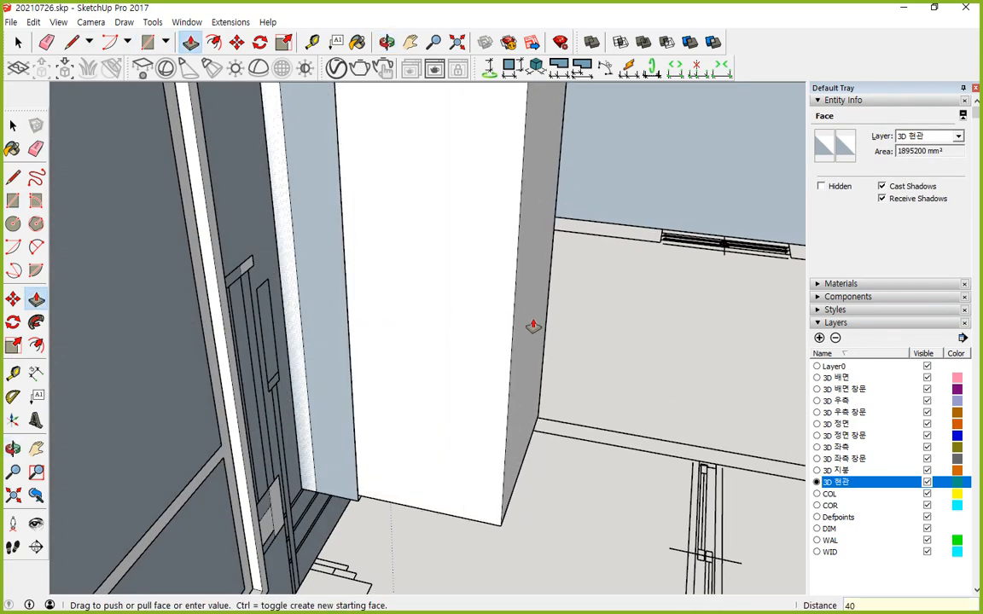
{"action": "key", "text": "Escape"}
- Make the whole door slab a group and open the group for editing
{"action": "middle_click_drag", "start_coordinate": [325, 324], "coordinate": [686, 331]}
{"action": "key", "text": "space"}
{"action": "left_click", "coordinate": [438, 253]}
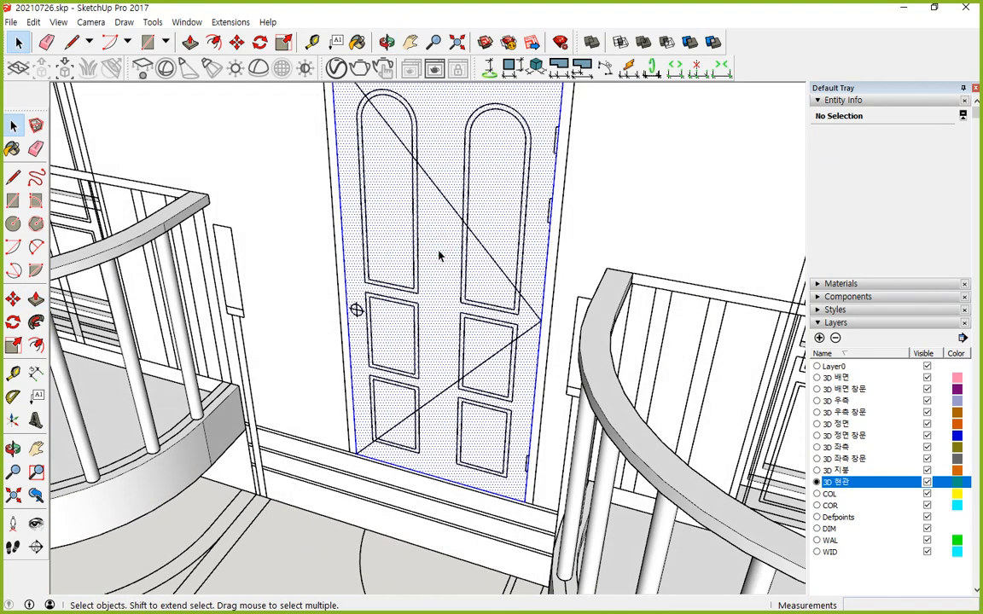
{"action": "right_click", "coordinate": [438, 254]}
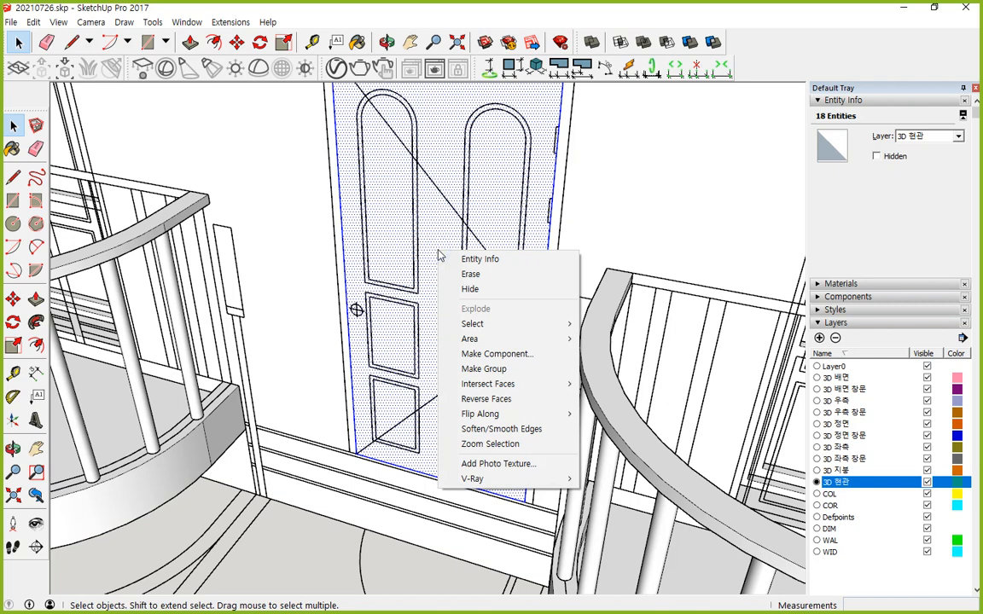
{"action": "left_click", "coordinate": [483, 369]}
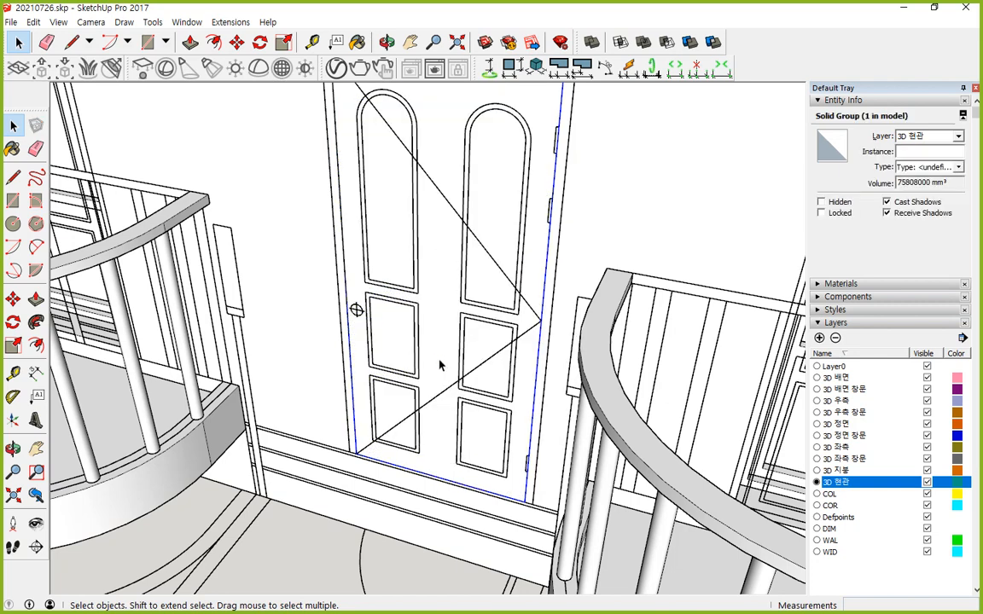
{"action": "double_click", "coordinate": [439, 360]}
- Trace the outer (415 × 260 mm) and inner (375 × 220 mm) outlines of the two lowest door panels with rectangles
{"action": "scroll", "coordinate": [442, 458], "scroll_direction": "up", "scroll_amount": 5}
{"action": "middle_click_drag", "start_coordinate": [437, 458], "coordinate": [463, 406]}
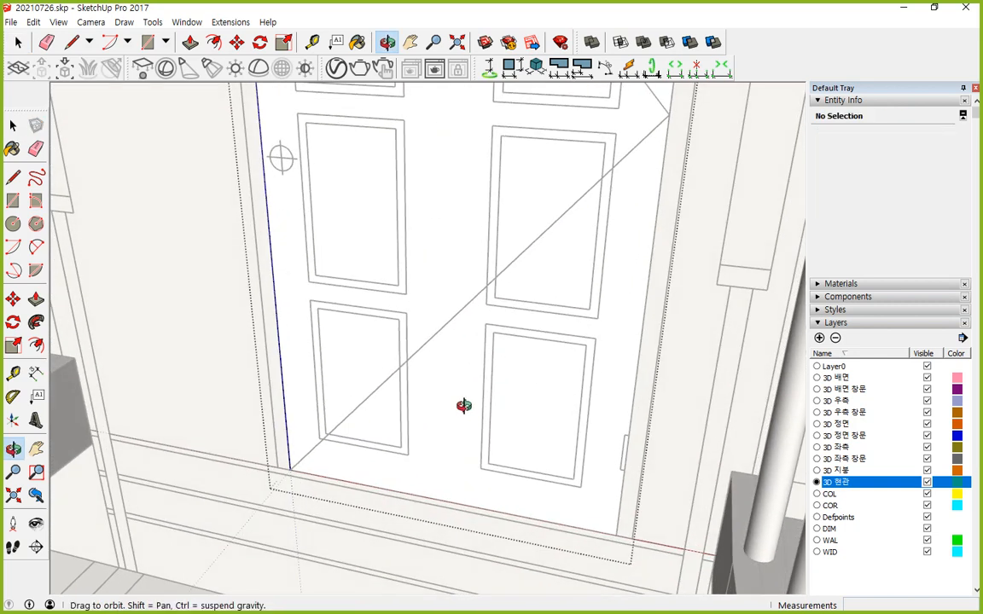
{"action": "key", "text": "r"}
{"action": "left_click", "coordinate": [309, 300]}
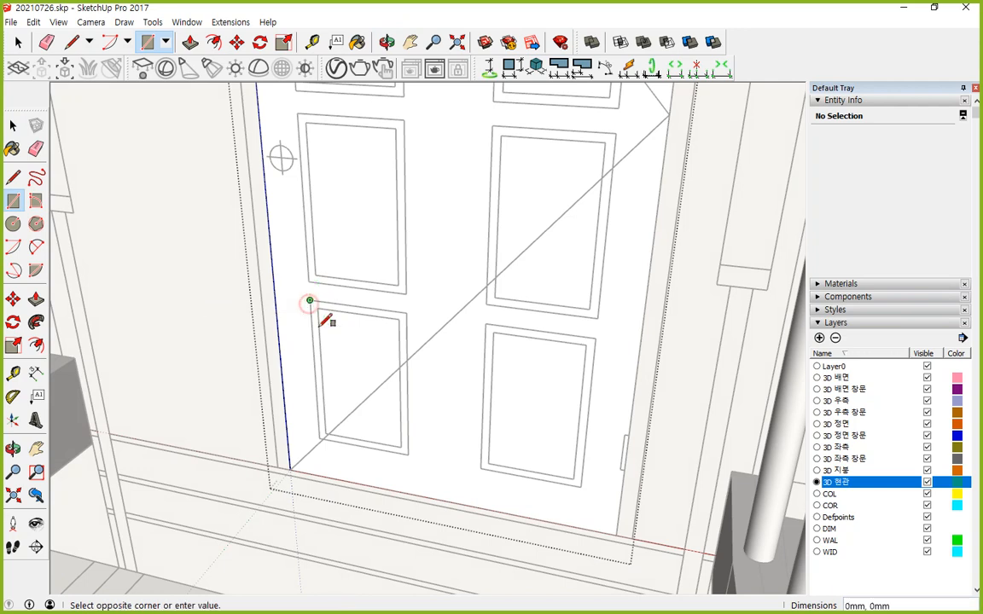
{"action": "left_click", "coordinate": [409, 452]}
{"action": "left_click", "coordinate": [401, 445]}
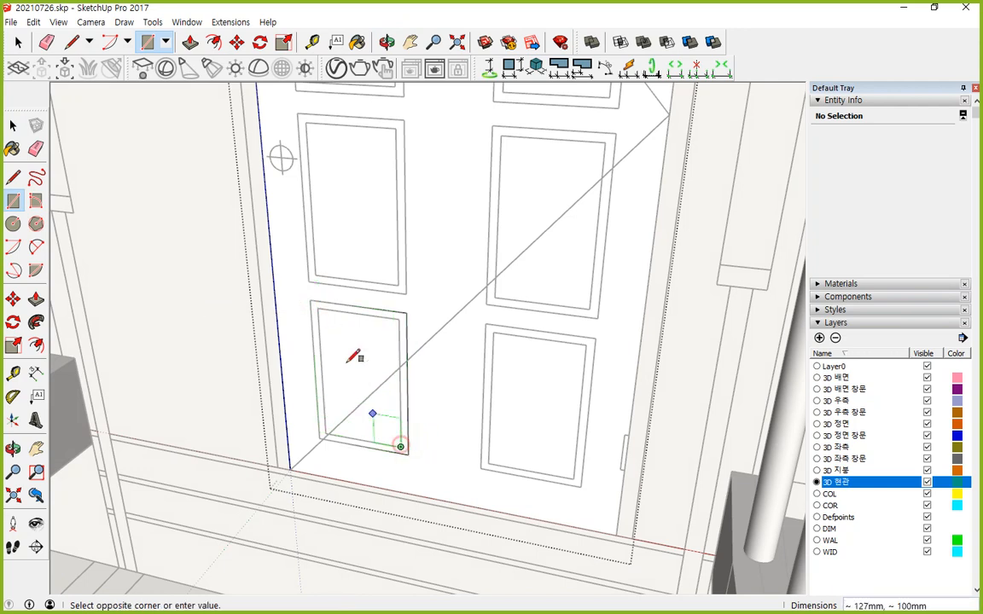
{"action": "left_click", "coordinate": [319, 308]}
{"action": "left_click", "coordinate": [488, 465]}
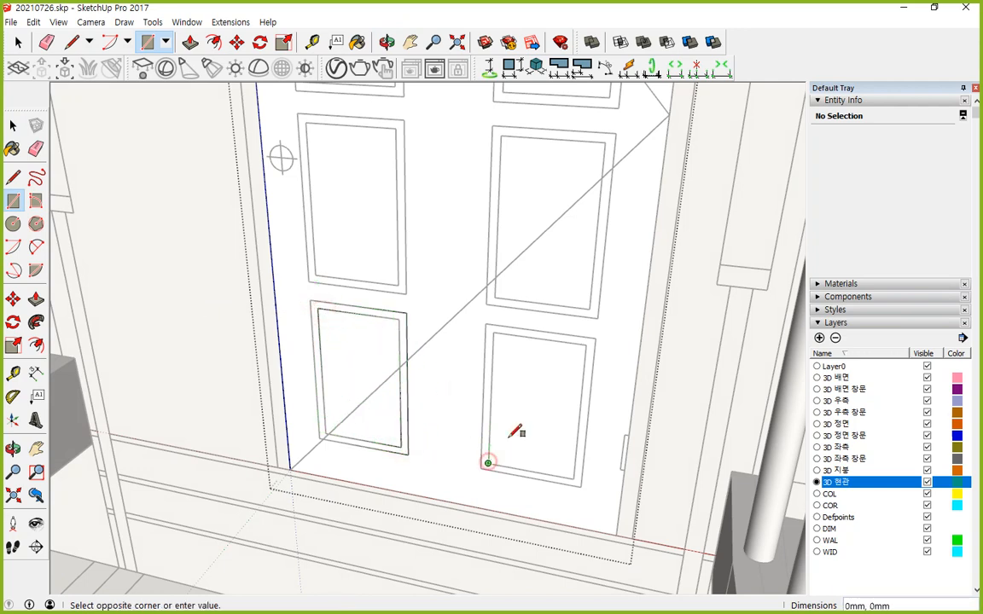
{"action": "left_click", "coordinate": [588, 341]}
{"action": "left_click", "coordinate": [595, 336]}
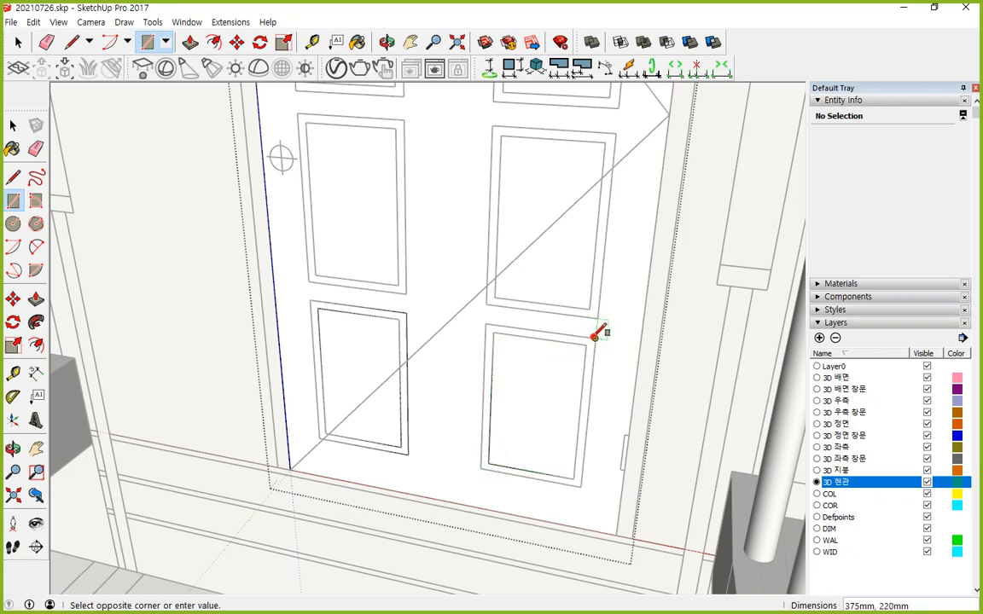
{"action": "left_click", "coordinate": [482, 468]}
- Trace the inner (375 × 220 mm) and outer outlines of the two middle door panels with rectangles
{"action": "left_click", "coordinate": [592, 304]}
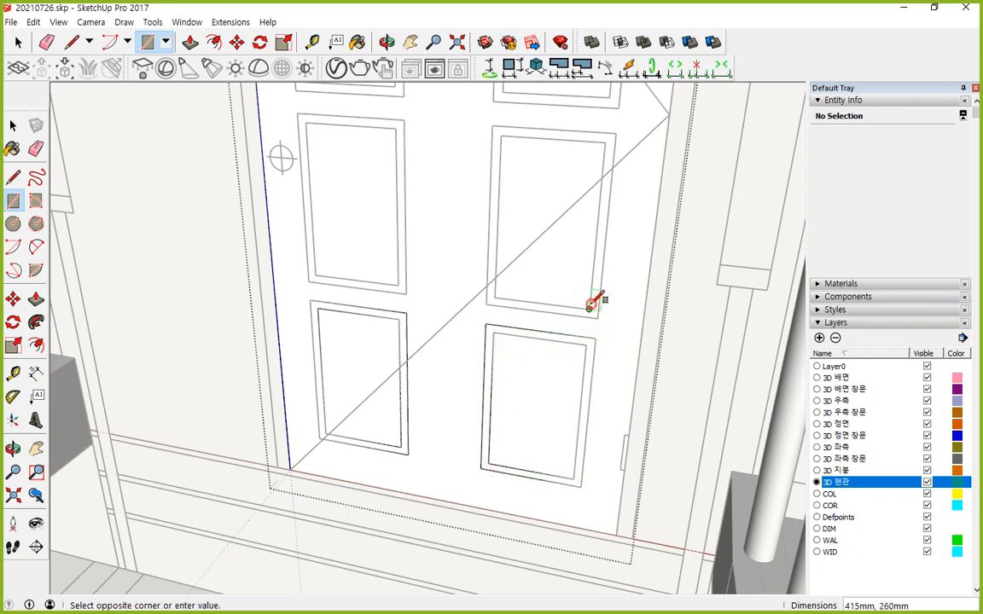
{"action": "left_click", "coordinate": [500, 138]}
{"action": "left_click", "coordinate": [492, 126]}
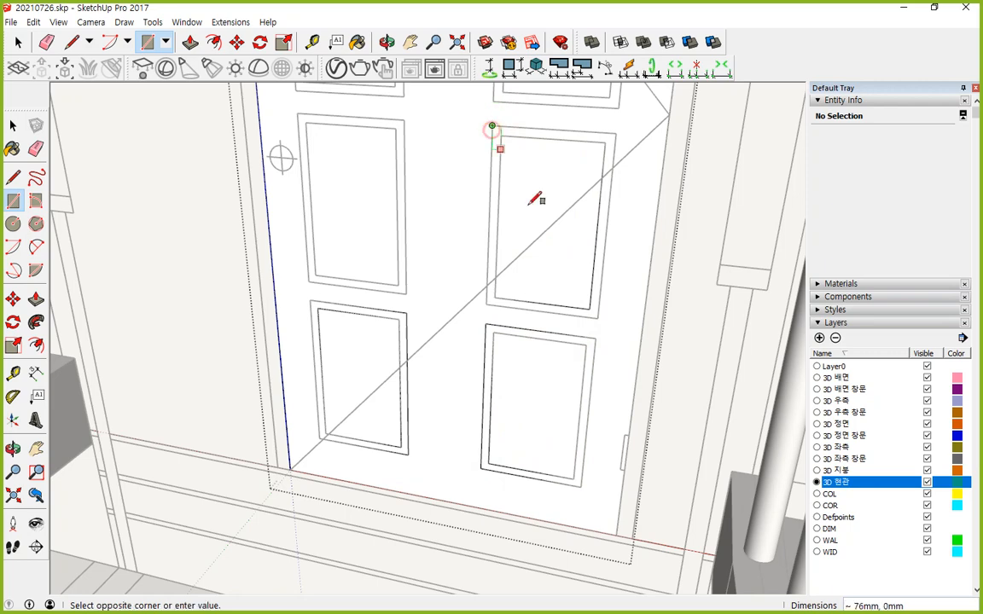
{"action": "left_click", "coordinate": [596, 314]}
{"action": "left_click", "coordinate": [398, 284]}
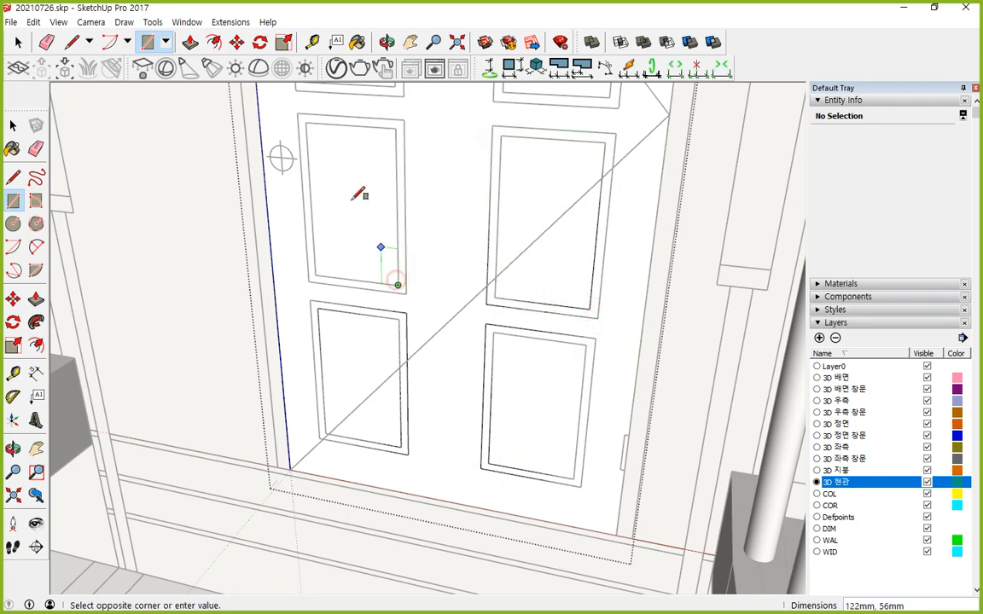
{"action": "left_click", "coordinate": [307, 125]}
{"action": "left_click", "coordinate": [297, 115]}
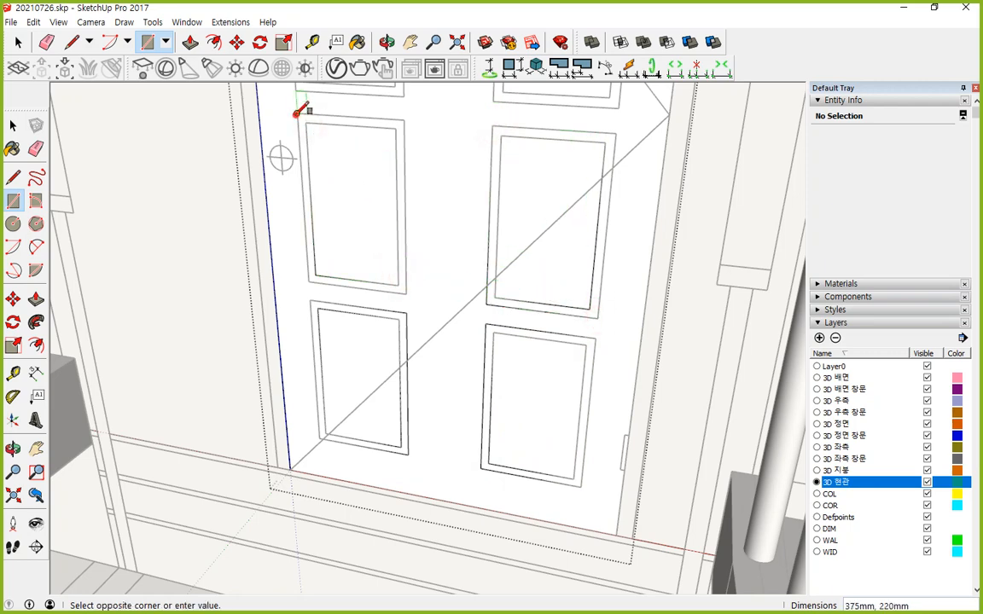
{"action": "left_click", "coordinate": [406, 293]}
- Trace the straight parts of both tall arched panels with inner rectangles about 730 × 220 mm and outer ones about 750 × 260 mm
{"action": "middle_click_drag", "start_coordinate": [444, 135], "coordinate": [421, 460], "text": "shift"}
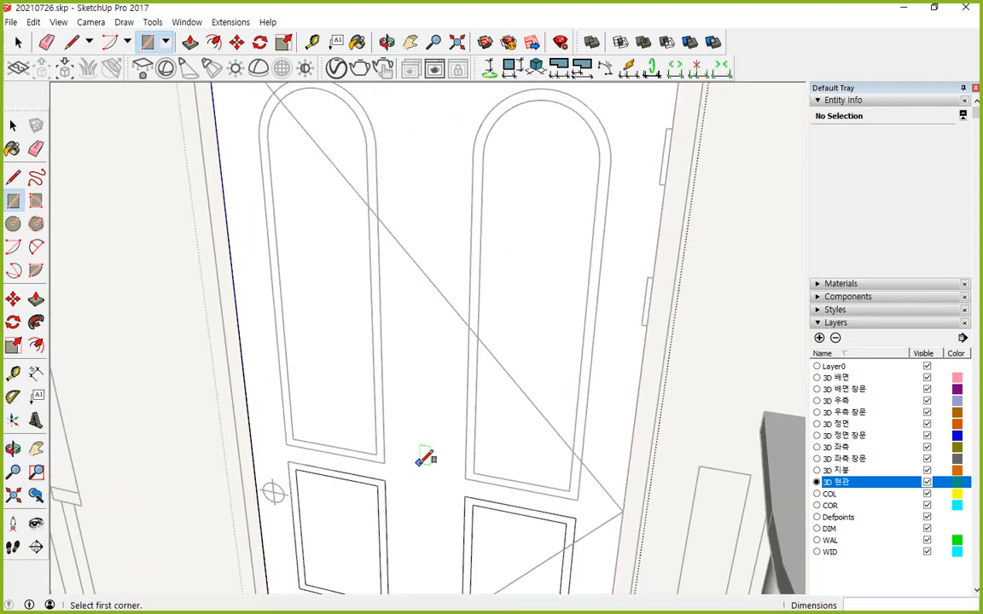
{"action": "left_click", "coordinate": [376, 453]}
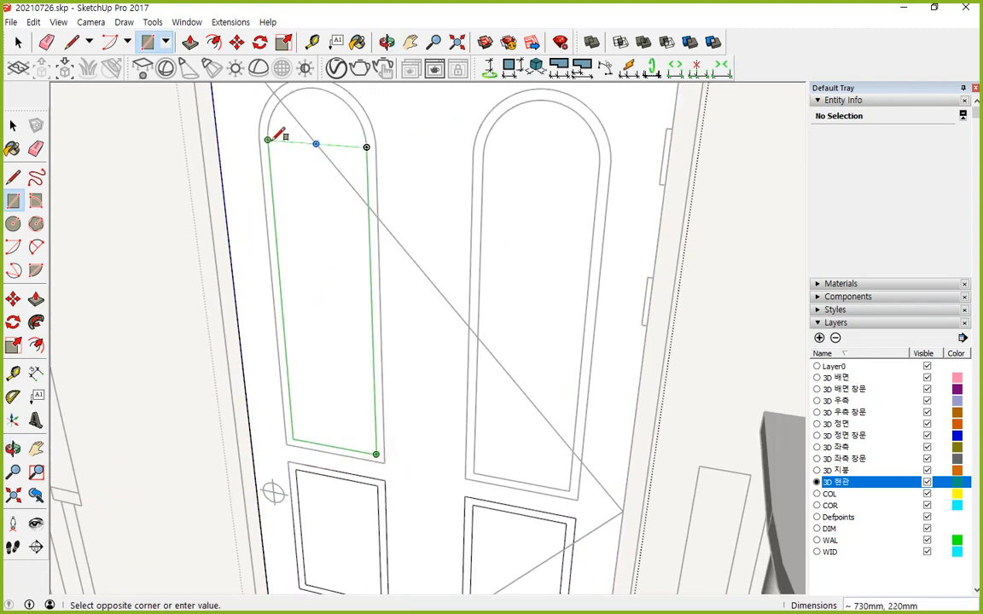
{"action": "left_click", "coordinate": [267, 139]}
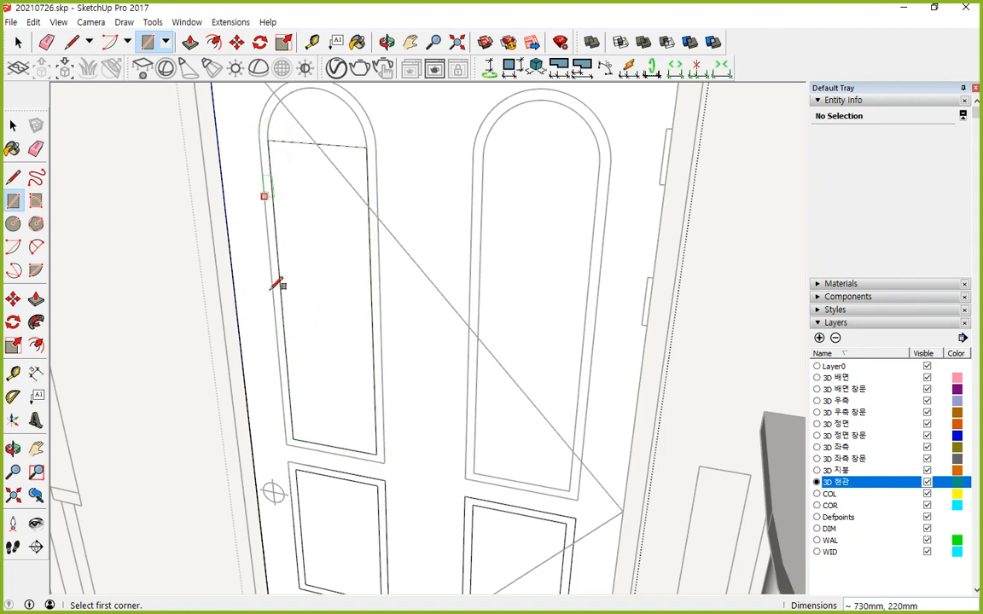
{"action": "left_click", "coordinate": [385, 462]}
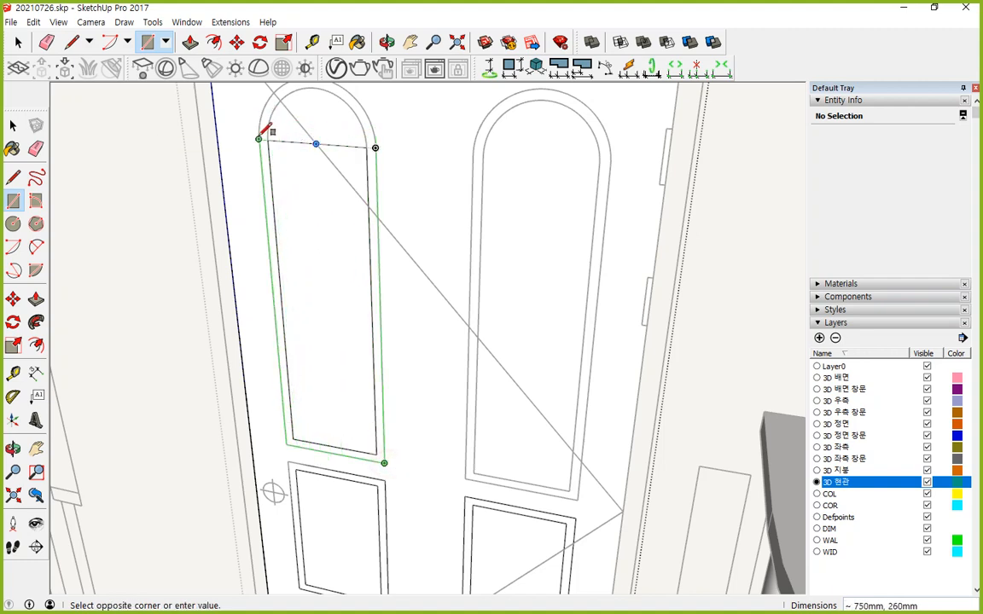
{"action": "left_click", "coordinate": [261, 138]}
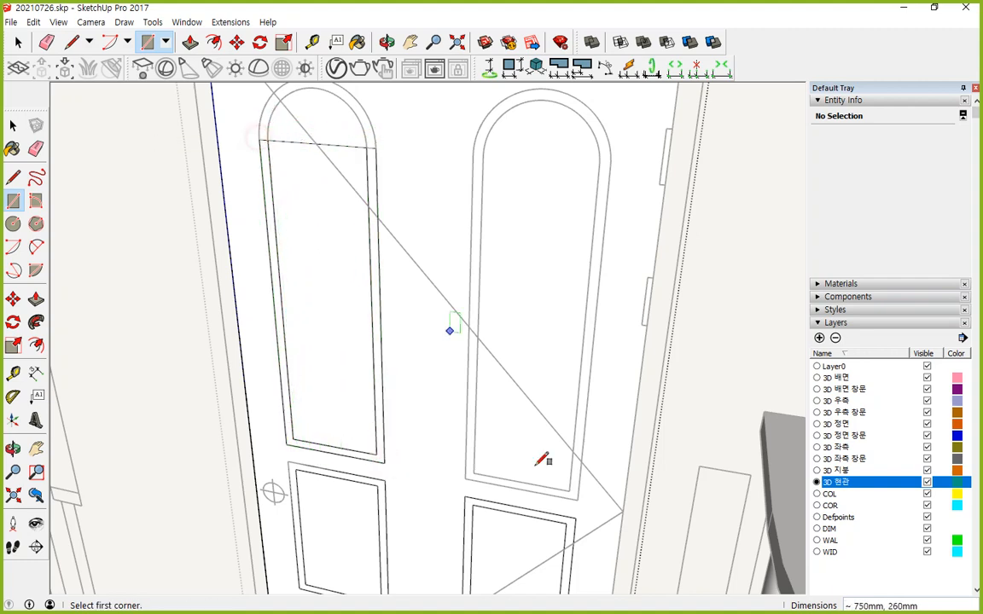
{"action": "left_click", "coordinate": [474, 472]}
{"action": "left_click", "coordinate": [599, 163]}
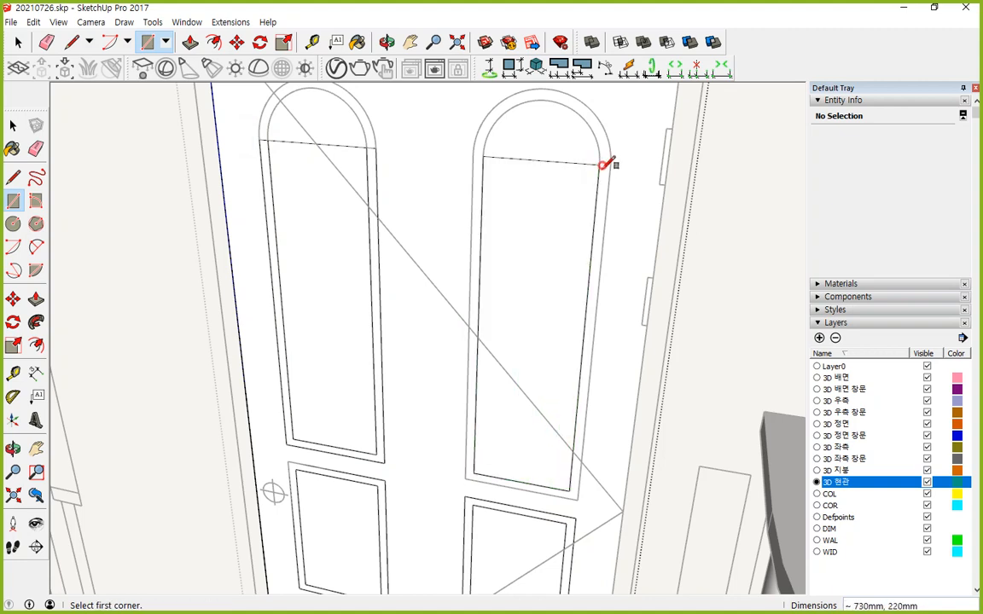
{"action": "left_click", "coordinate": [577, 499]}
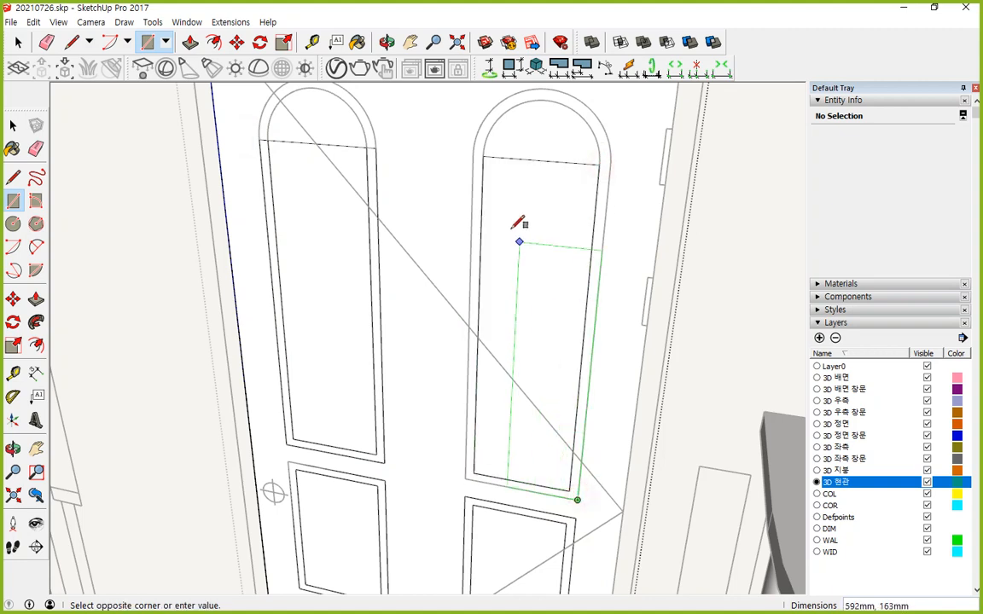
{"action": "left_click", "coordinate": [474, 155]}
- Draw a 180° arc over the inner arch of the left tall panel, centred on the rectangle's upper edge
{"action": "middle_click_drag", "start_coordinate": [307, 121], "coordinate": [323, 168]}
{"action": "key", "text": "c"}
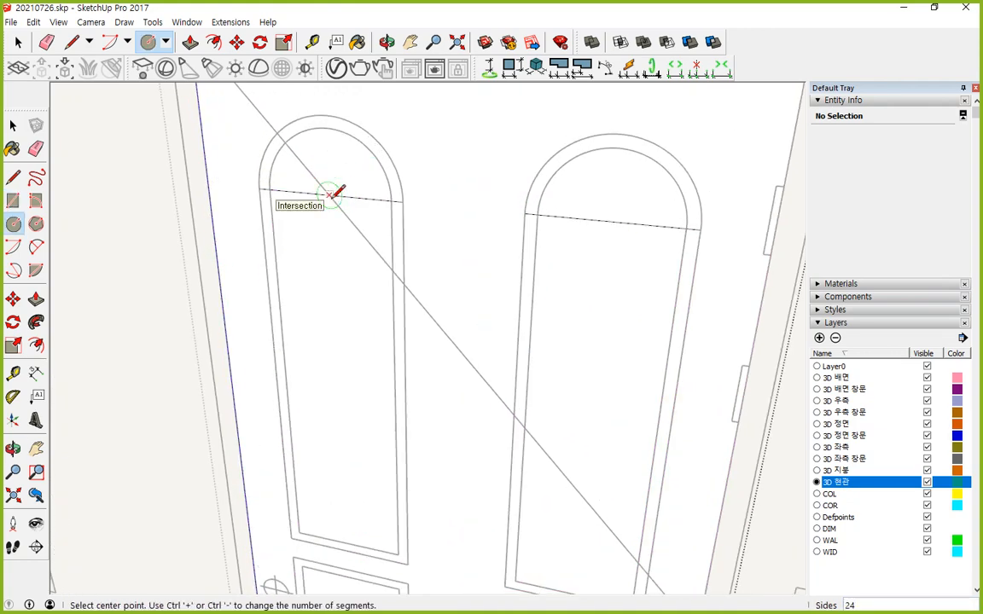
{"action": "scroll", "coordinate": [321, 192], "scroll_direction": "up", "scroll_amount": 2}
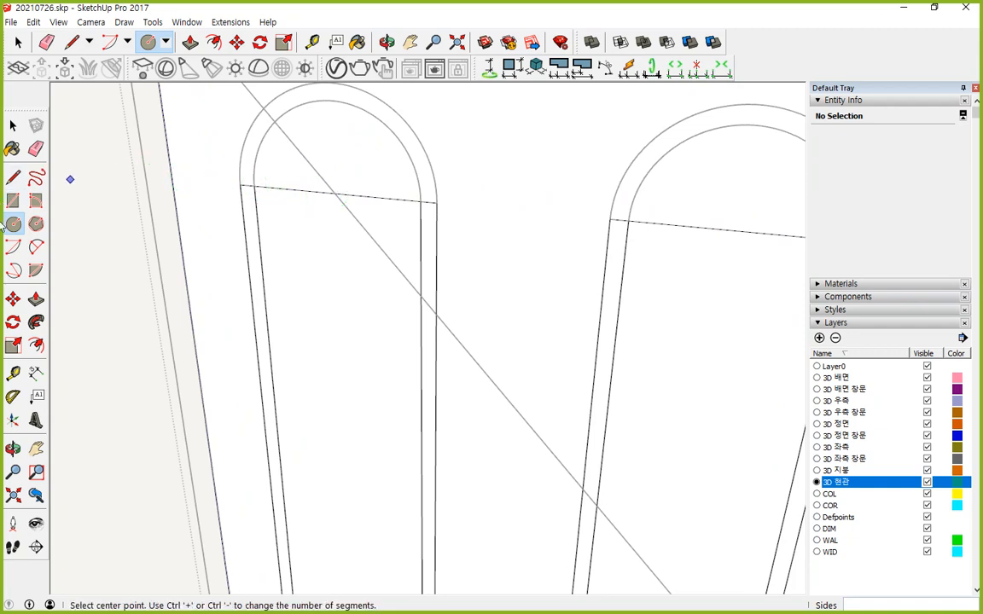
{"action": "left_click", "coordinate": [13, 246]}
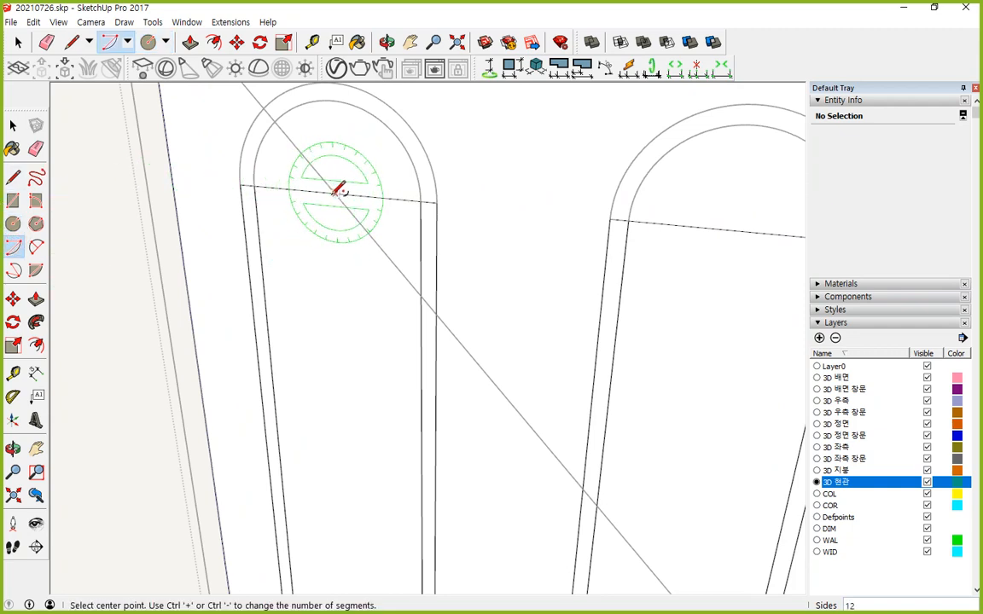
{"action": "left_click", "coordinate": [334, 194]}
{"action": "left_click", "coordinate": [421, 201]}
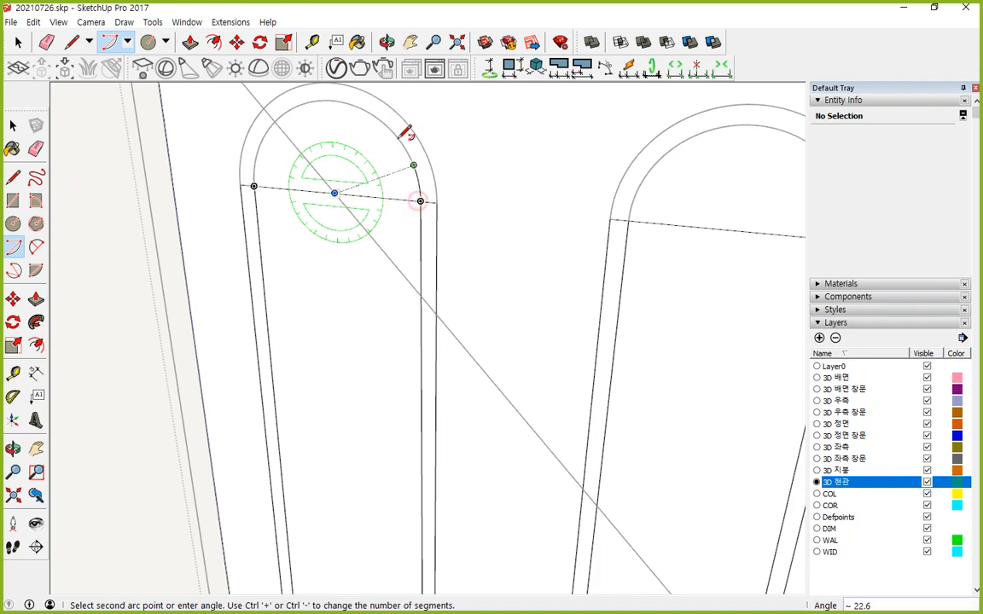
{"action": "left_click", "coordinate": [266, 176]}
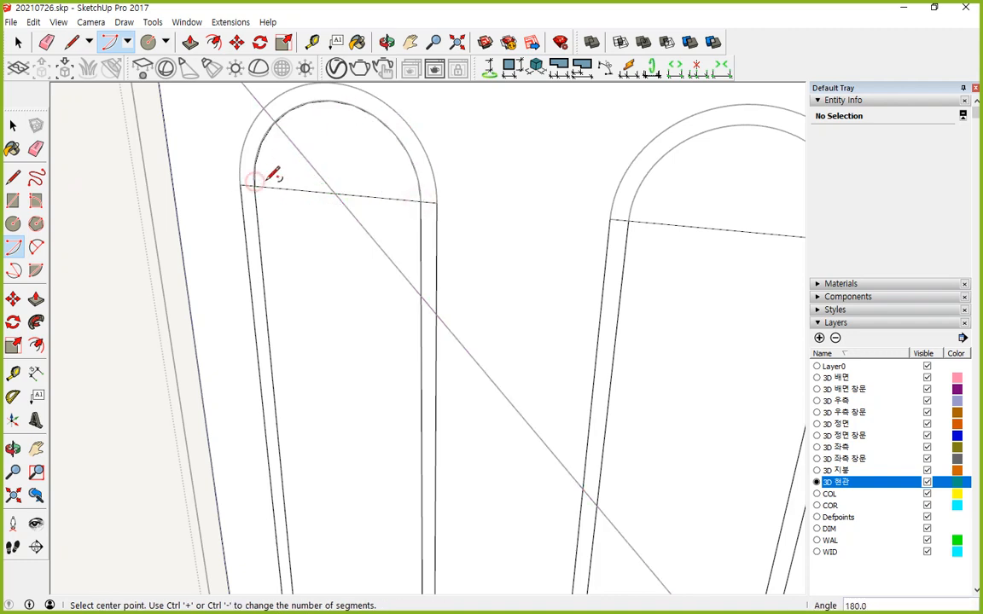
{"action": "scroll", "coordinate": [264, 184], "scroll_direction": "up", "scroll_amount": 3}
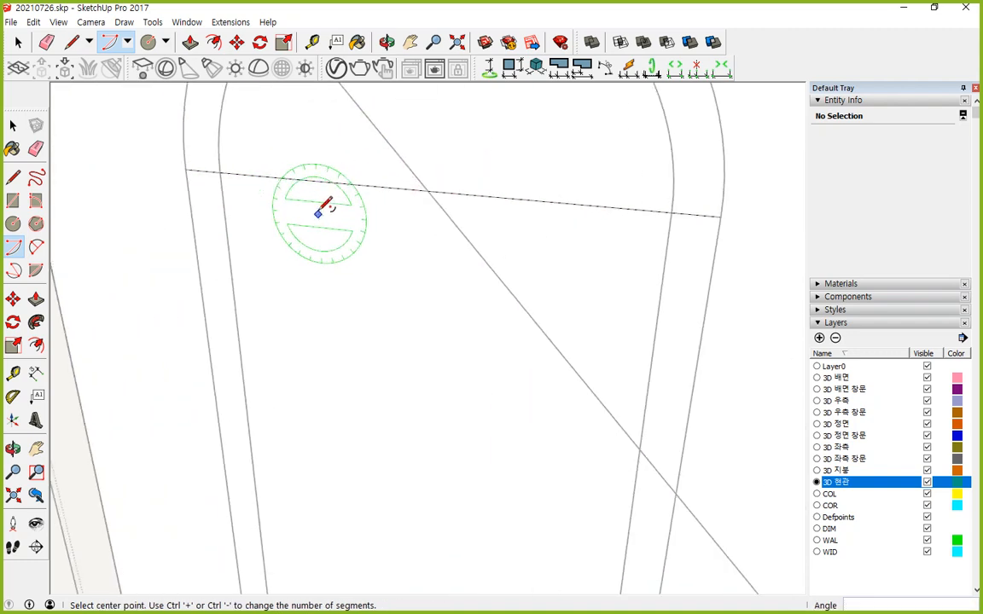
- Draw two concentric circles over the right tall panel's arch, the inner one with a 110 mm radius, the outer one reaching the outer outline
{"action": "middle_click_drag", "start_coordinate": [319, 181], "coordinate": [280, 285]}
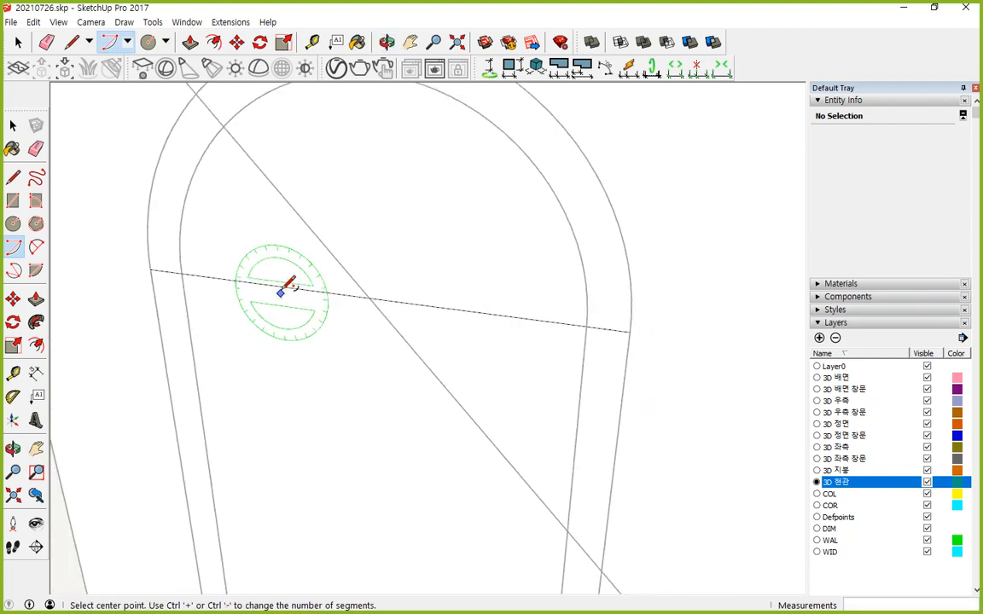
{"action": "left_click", "coordinate": [13, 224]}
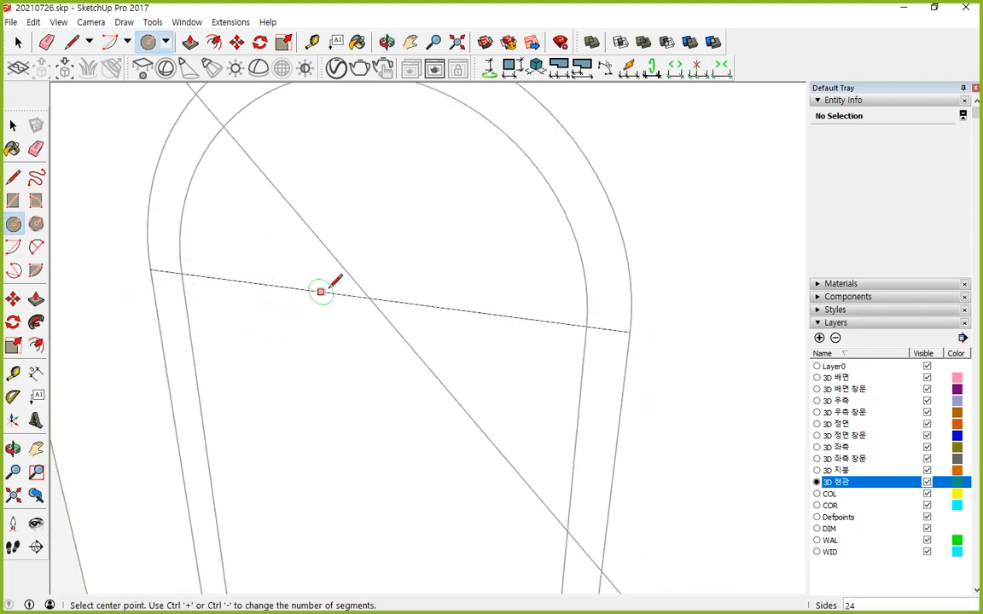
{"action": "scroll", "coordinate": [369, 297], "scroll_direction": "up", "scroll_amount": 3}
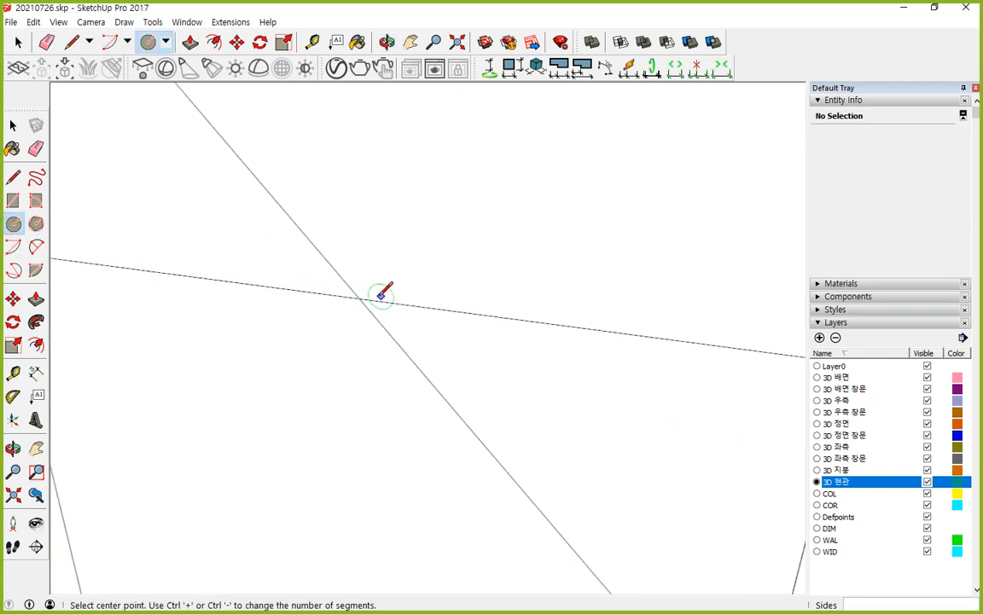
{"action": "scroll", "coordinate": [397, 311], "scroll_direction": "down", "scroll_amount": 5}
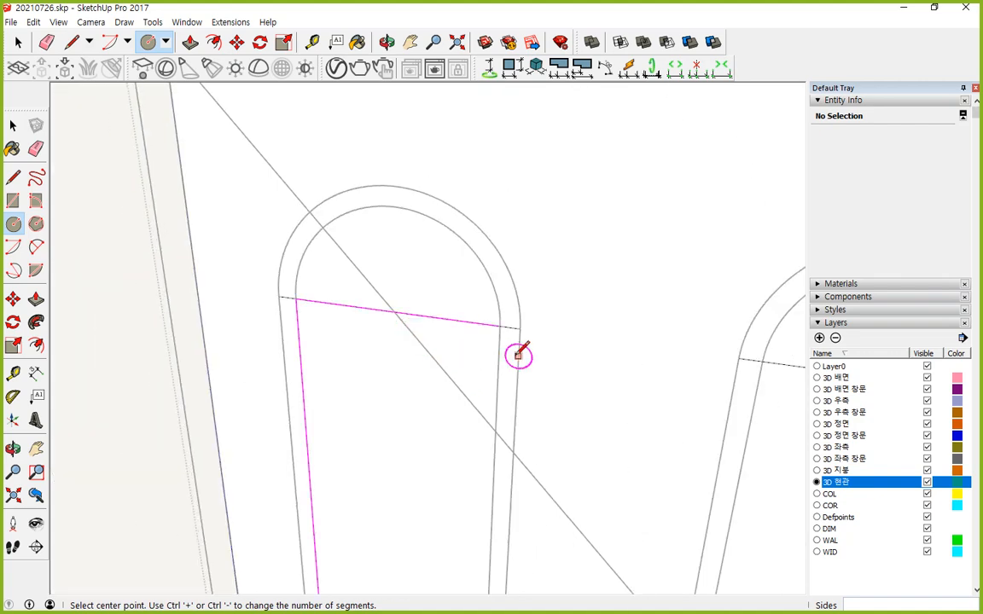
{"action": "middle_click_drag", "start_coordinate": [576, 364], "coordinate": [184, 263], "text": "shift"}
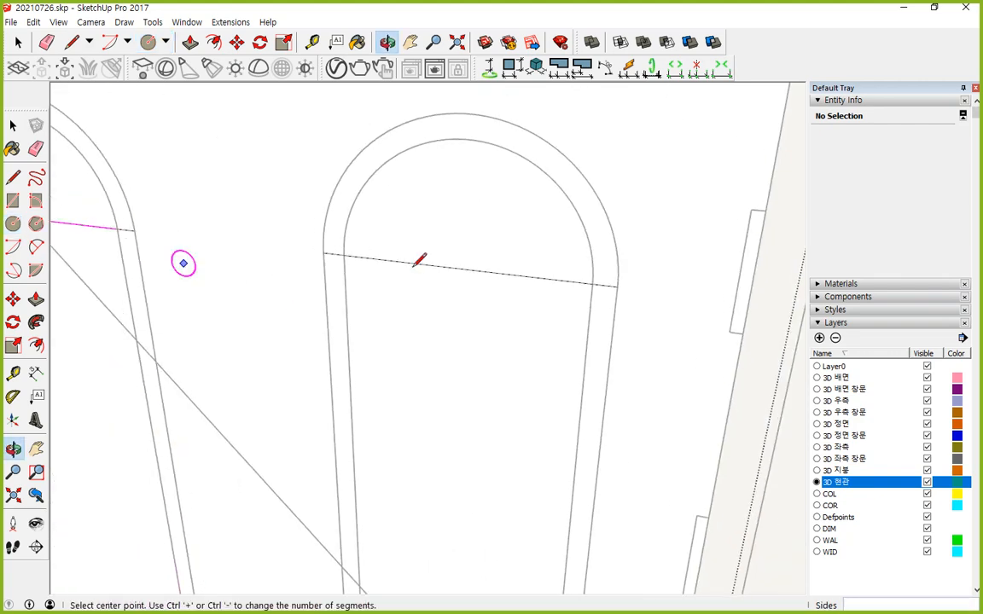
{"action": "left_click", "coordinate": [461, 268]}
{"action": "left_click", "coordinate": [592, 278]}
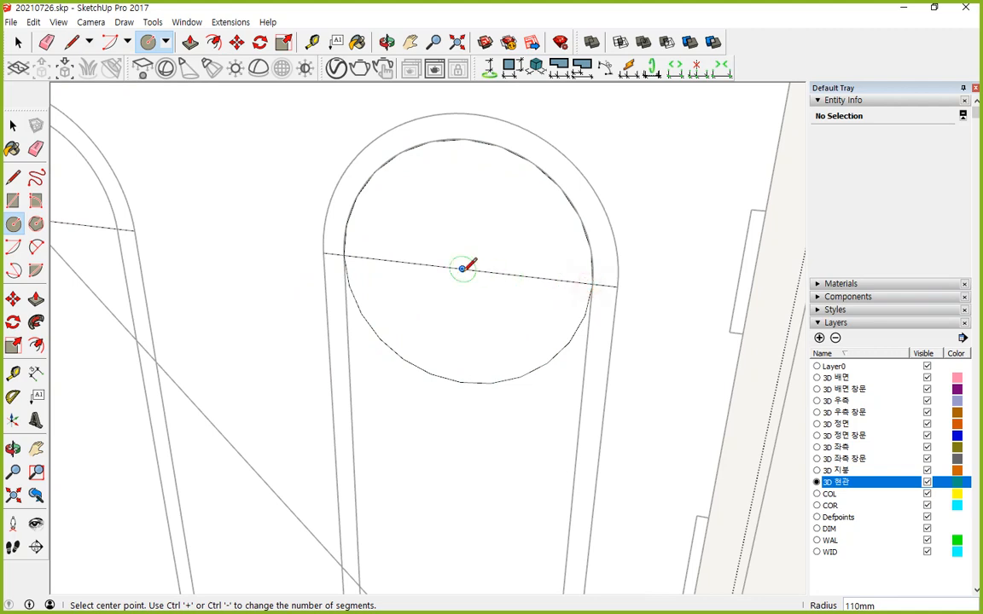
{"action": "left_click", "coordinate": [462, 268]}
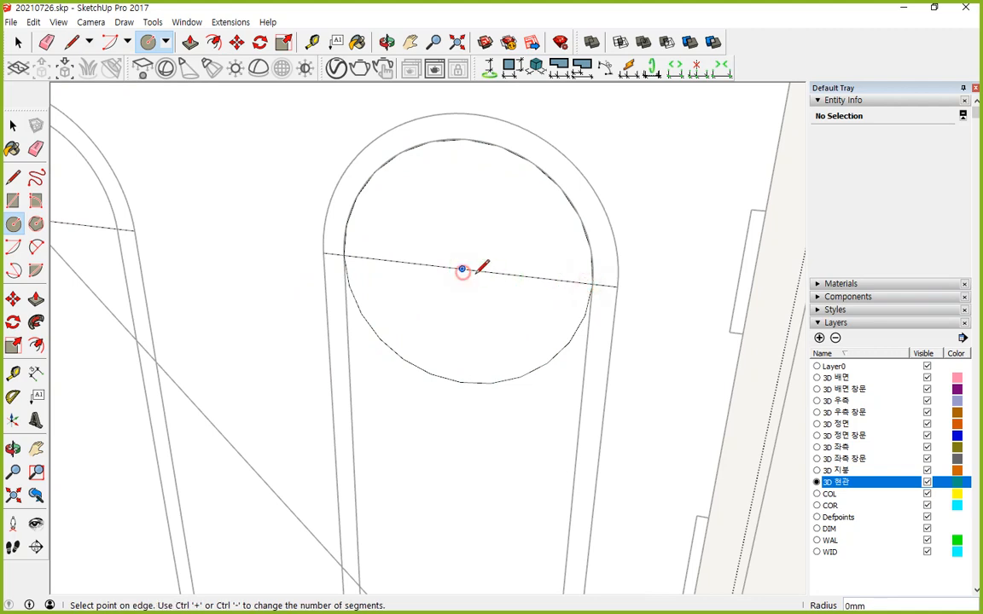
{"action": "left_click", "coordinate": [616, 285]}
- Erase the circles' lower halves and the straight edges crossing the base of the right panel's arch
{"action": "key", "text": "e"}
{"action": "mouse_move", "coordinate": [576, 330]}
{"action": "left_mouse_down"}
{"action": "mouse_move", "coordinate": [561, 395]}
{"action": "mouse_move", "coordinate": [390, 315]}
{"action": "left_mouse_up"}
{"action": "left_click_drag", "start_coordinate": [335, 289], "coordinate": [328, 254]}
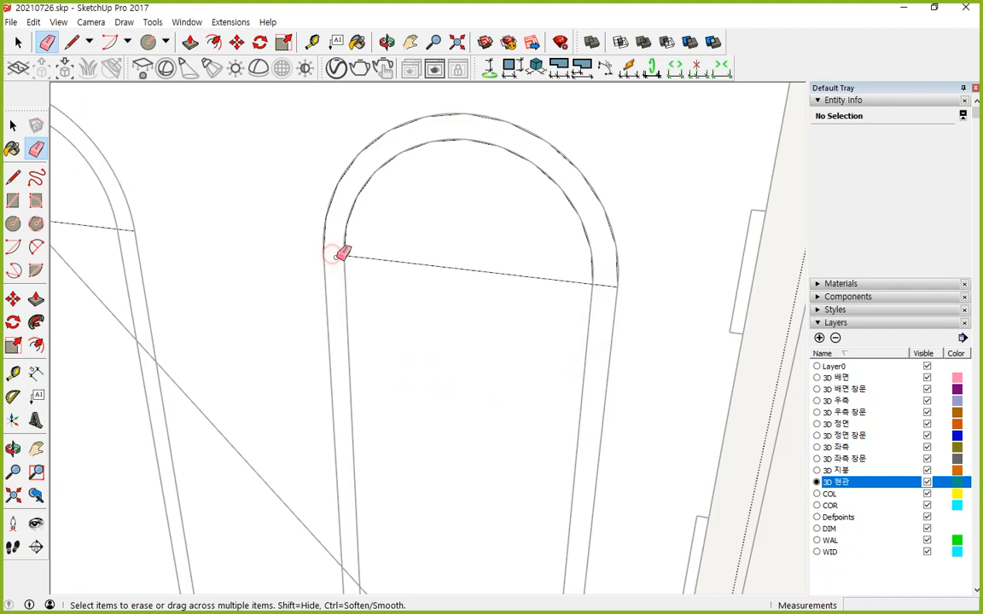
{"action": "left_click_drag", "start_coordinate": [428, 262], "coordinate": [598, 285]}
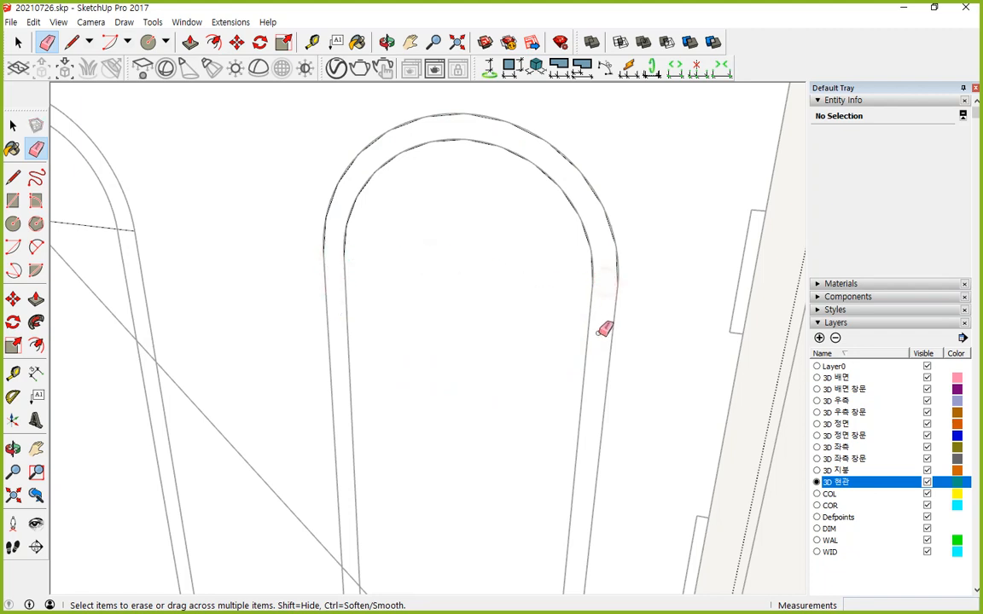
- Copy the right tall panel's inner and outer arcs 460 mm across onto the left tall panel
{"action": "scroll", "coordinate": [489, 378], "scroll_direction": "down", "scroll_amount": 3}
{"action": "key", "text": "space"}
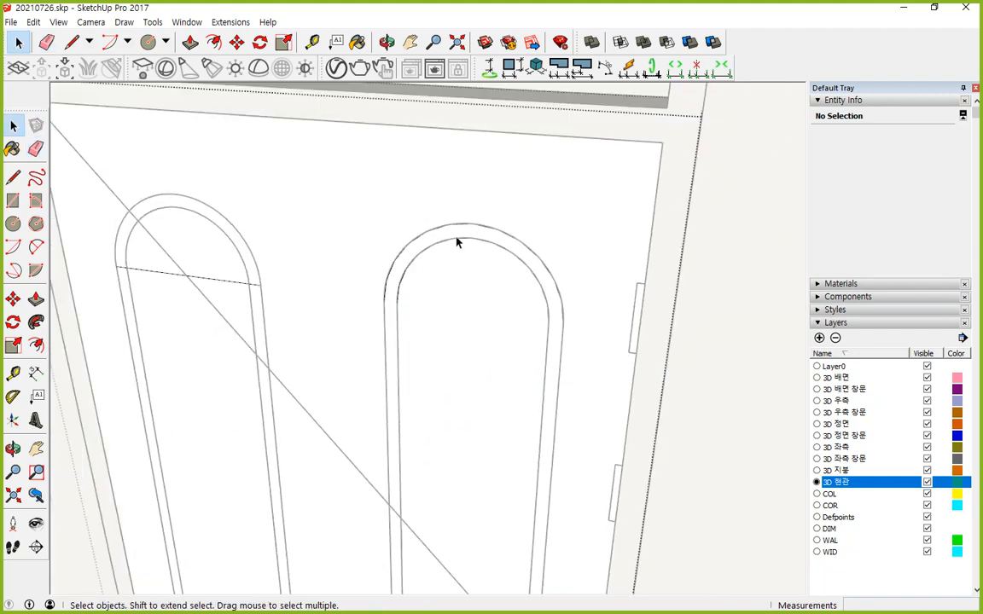
{"action": "left_click", "coordinate": [457, 231]}
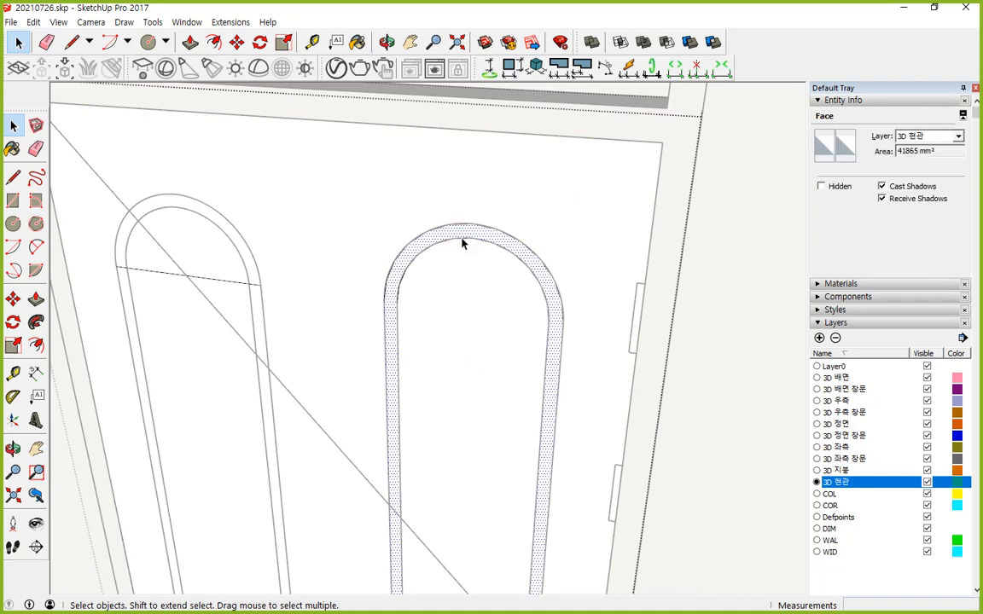
{"action": "left_click", "coordinate": [459, 240]}
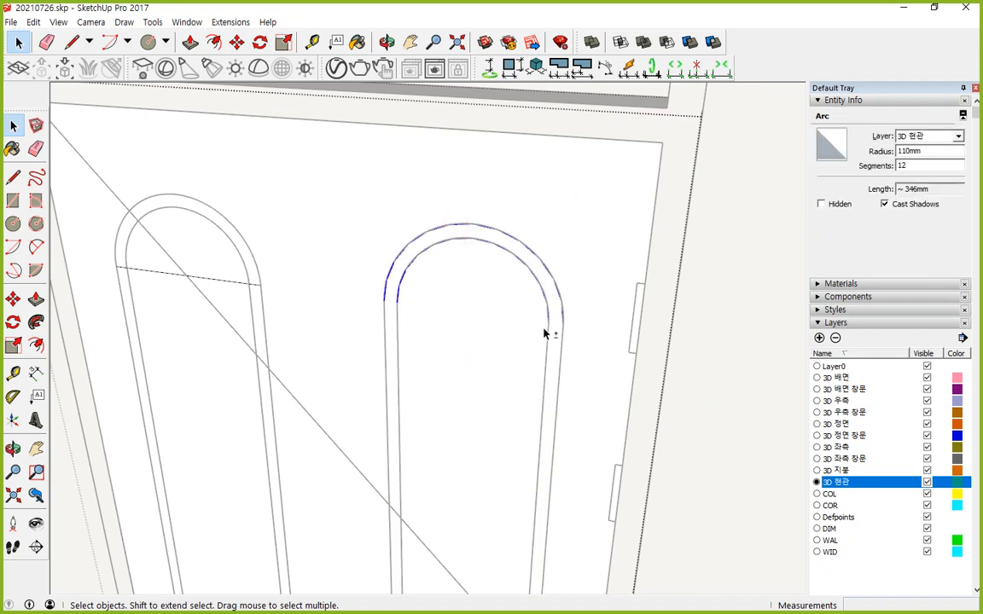
{"action": "key", "text": "m"}
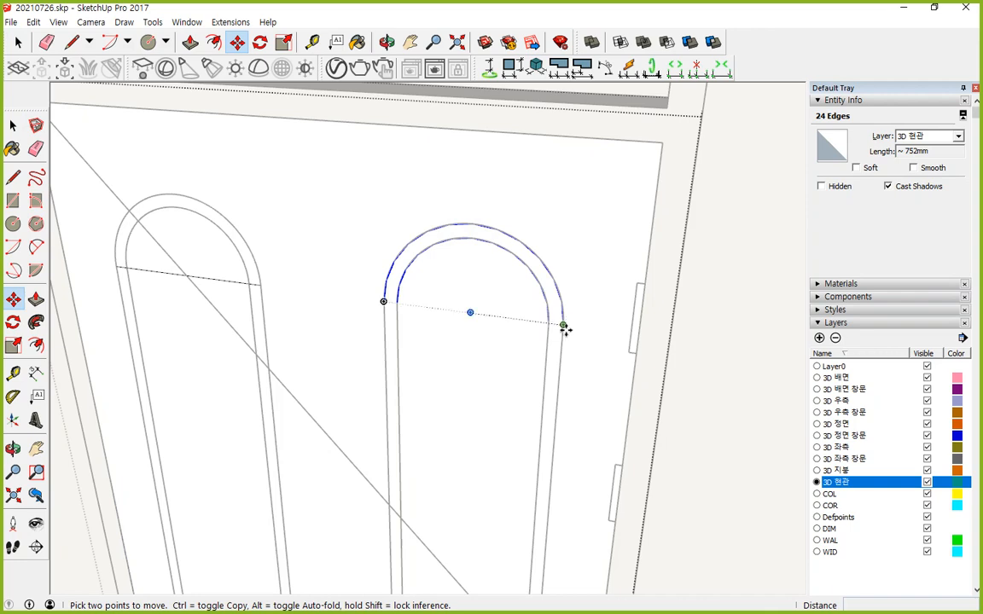
{"action": "key", "text": "ctrl"}
{"action": "left_click", "coordinate": [563, 328]}
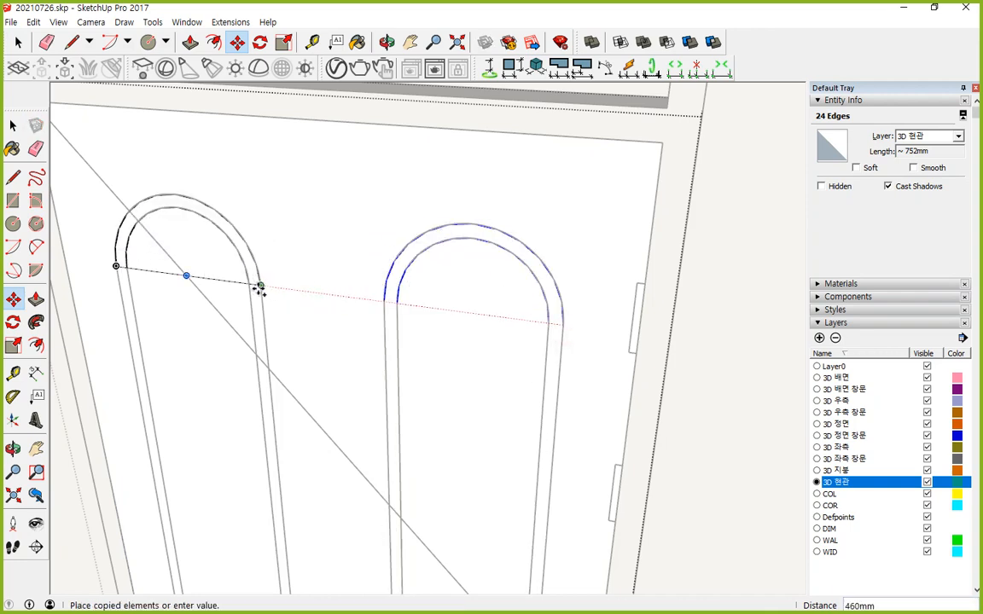
{"action": "left_click", "coordinate": [260, 290]}
{"action": "key", "text": "space"}
- Erase the straight edges crossing the base of the left tall panel's arch
{"action": "scroll", "coordinate": [149, 285], "scroll_direction": "up", "scroll_amount": 3}
{"action": "key", "text": "e"}
{"action": "scroll", "coordinate": [119, 258], "scroll_direction": "up", "scroll_amount": 2}
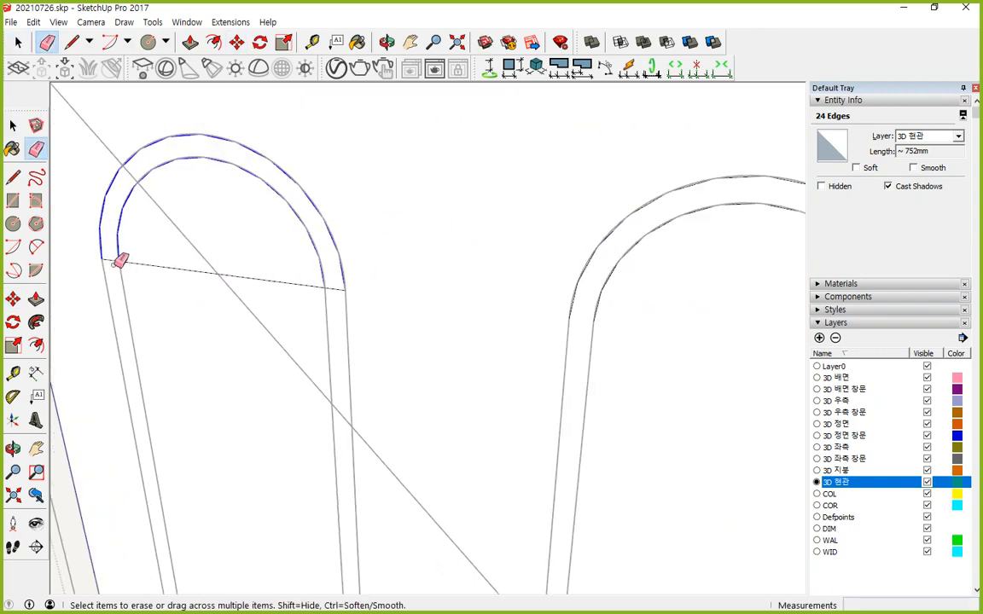
{"action": "left_click", "coordinate": [174, 259]}
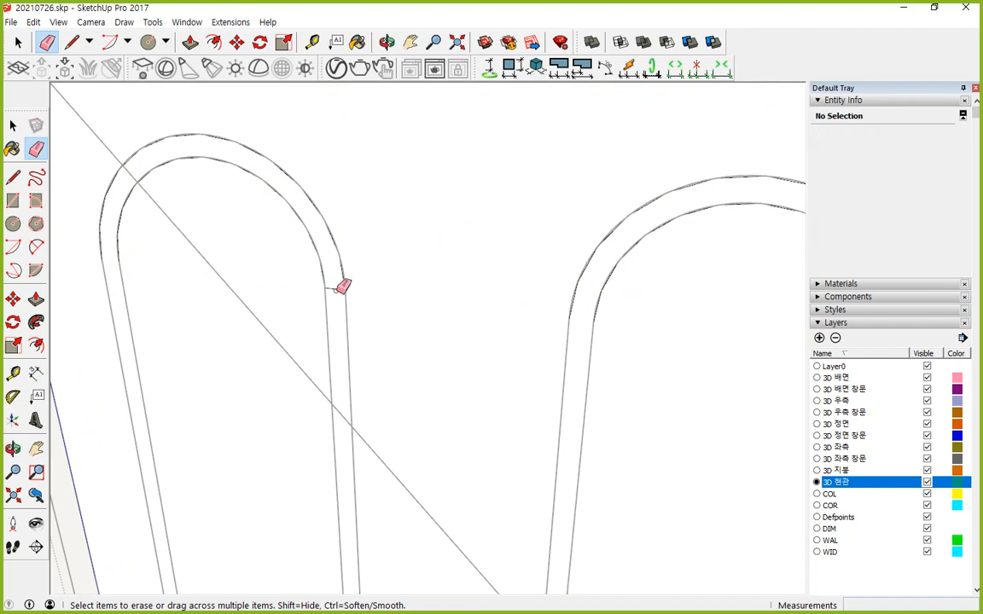
- Check the traced faces of both tall arched panels, leaving and reopening the door group
{"action": "scroll", "coordinate": [349, 305], "scroll_direction": "down", "scroll_amount": 5}
{"action": "mouse_move", "coordinate": [369, 356]}
{"action": "middle_mouse_down"}
{"action": "mouse_move", "coordinate": [401, 333]}
{"action": "mouse_move", "coordinate": [416, 286]}
{"action": "middle_mouse_up"}
{"action": "key", "text": "space"}
{"action": "left_click", "coordinate": [357, 281]}
{"action": "left_click", "coordinate": [438, 260]}
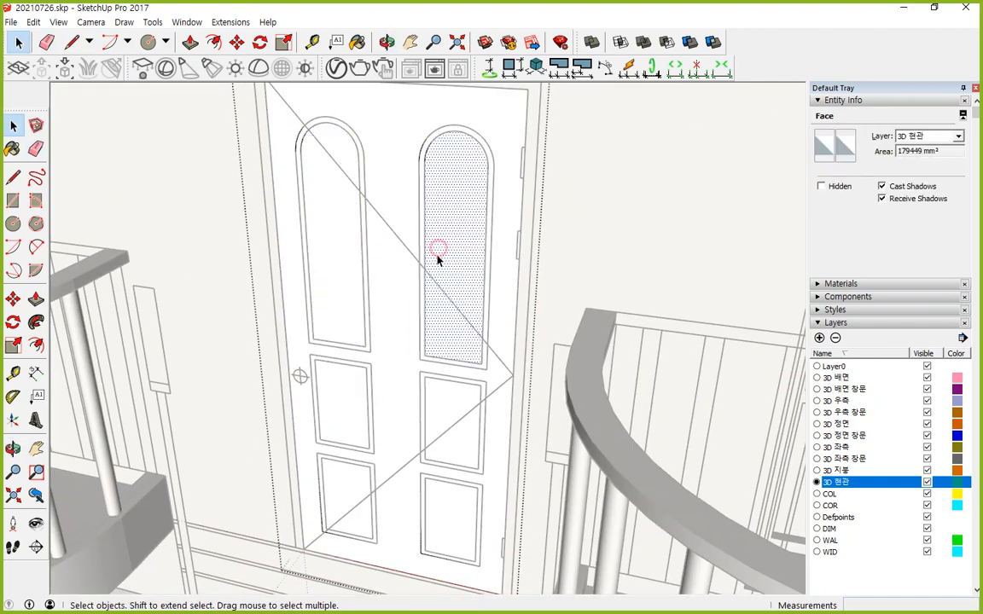
{"action": "left_click", "coordinate": [560, 231]}
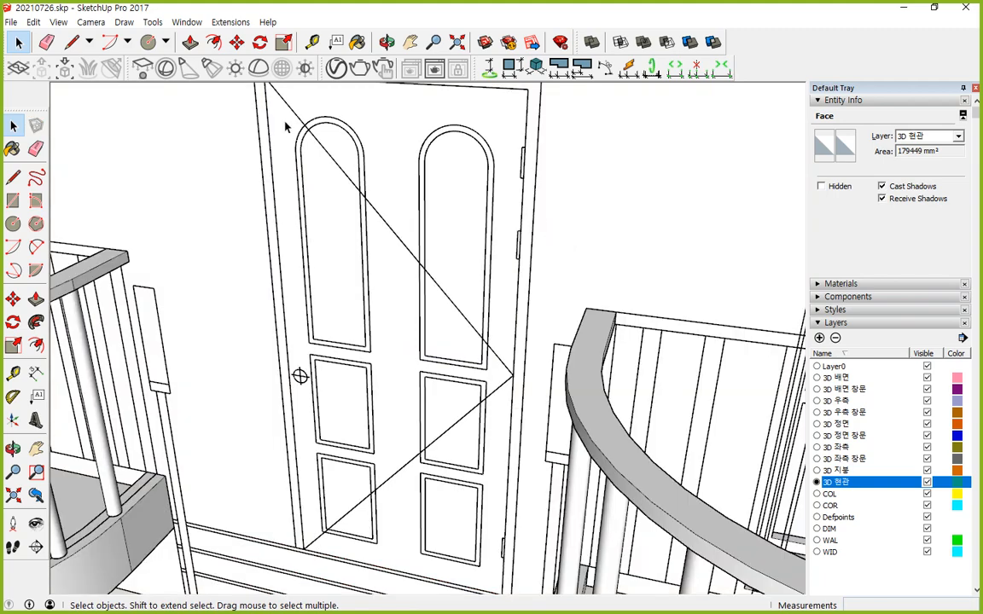
{"action": "double_click", "coordinate": [341, 198]}
- Draw mitre lines about 28 mm long between the inner and outer outlines at all four corners of the right lowest panel
{"action": "scroll", "coordinate": [321, 134], "scroll_direction": "up", "scroll_amount": 1}
{"action": "scroll", "coordinate": [330, 468], "scroll_direction": "up", "scroll_amount": 1}
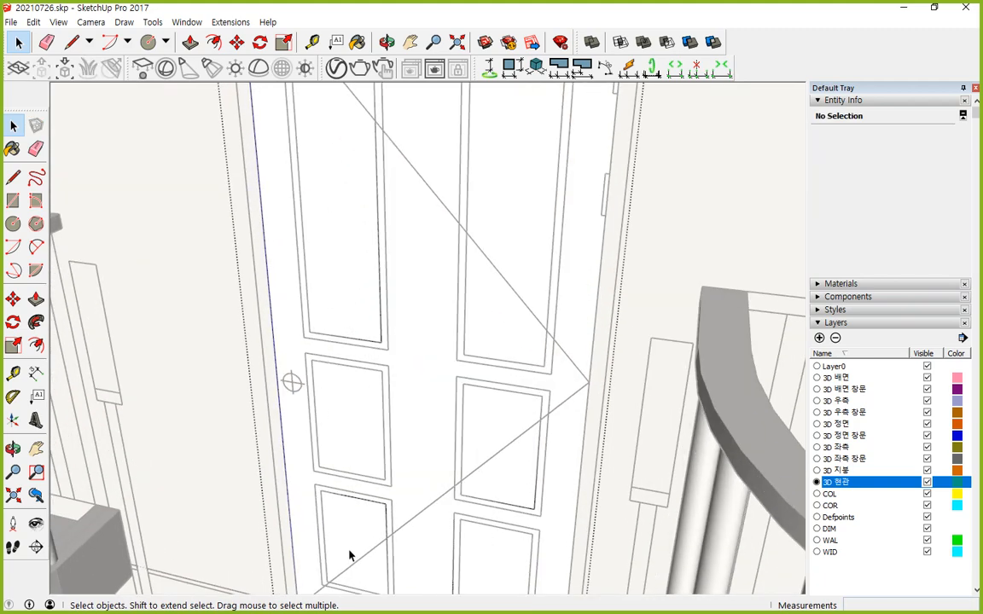
{"action": "middle_click_drag", "start_coordinate": [376, 532], "coordinate": [301, 277], "text": "shift"}
{"action": "scroll", "coordinate": [367, 355], "scroll_direction": "up", "scroll_amount": 2}
{"action": "scroll", "coordinate": [443, 393], "scroll_direction": "up", "scroll_amount": 1}
{"action": "key", "text": "l"}
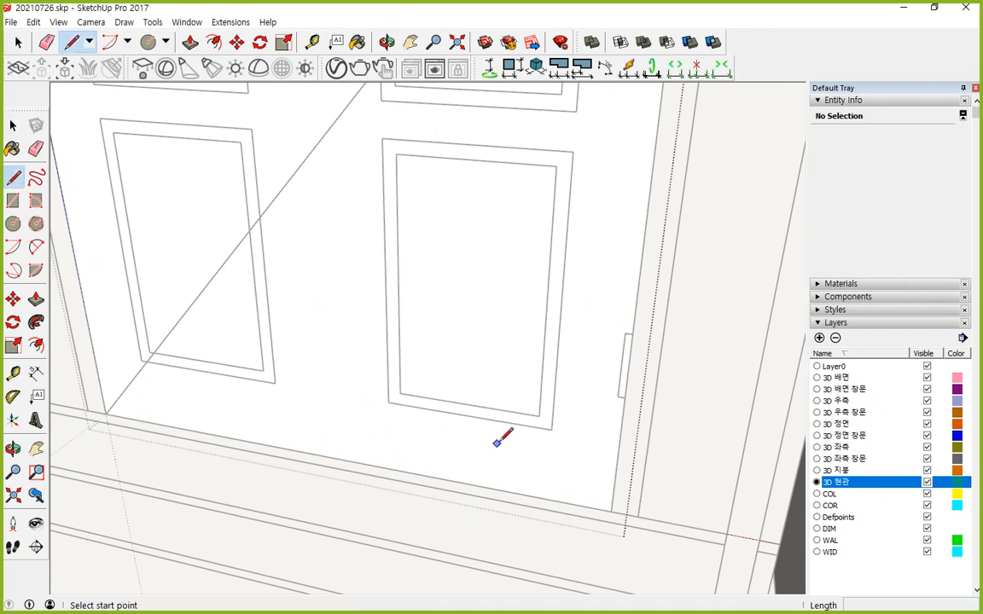
{"action": "left_click", "coordinate": [551, 428]}
{"action": "left_click", "coordinate": [537, 415]}
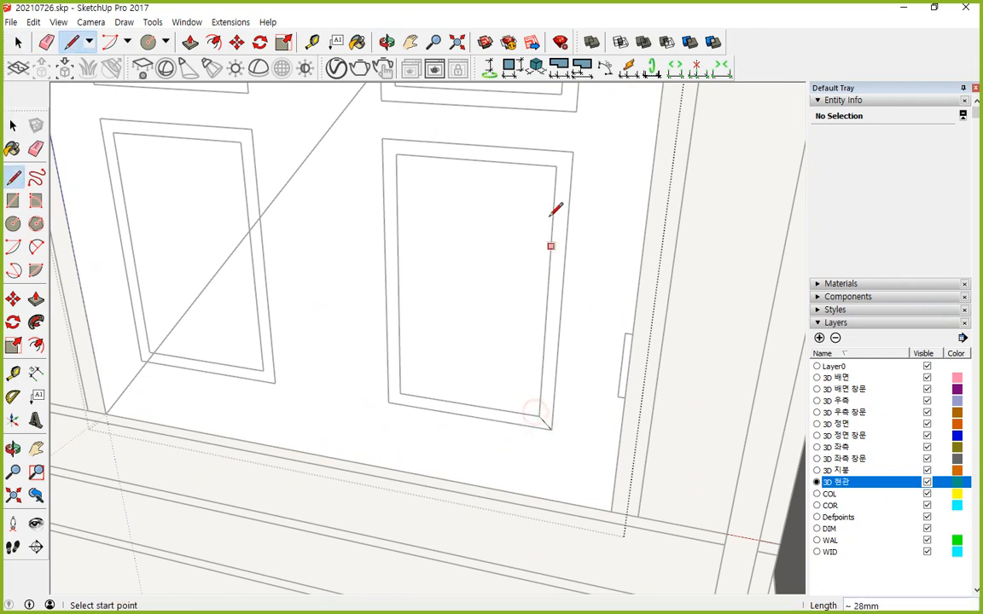
{"action": "left_click", "coordinate": [556, 165]}
{"action": "left_click", "coordinate": [572, 151]}
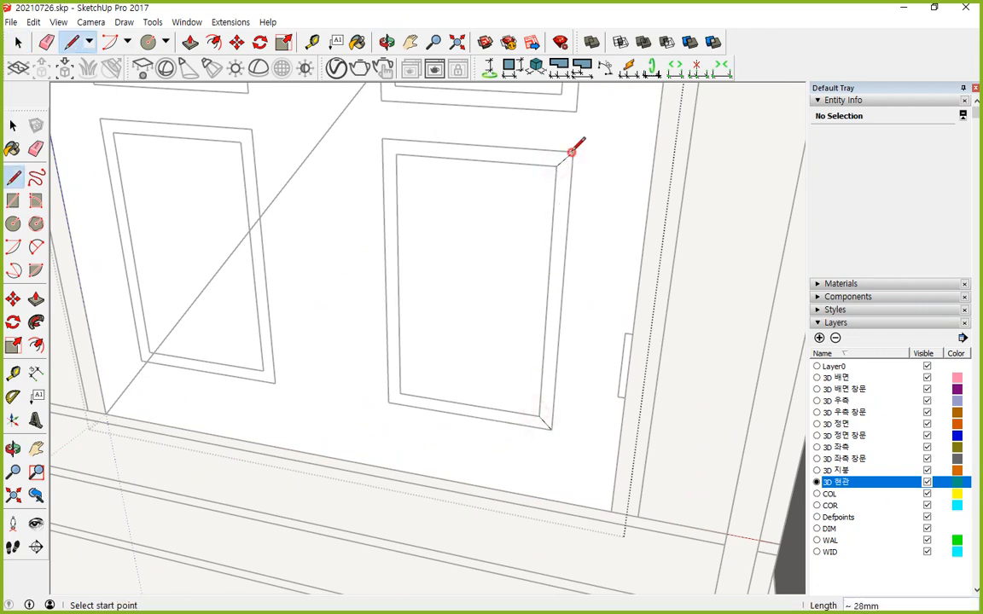
{"action": "left_click", "coordinate": [382, 140]}
{"action": "left_click", "coordinate": [396, 154]}
{"action": "left_click", "coordinate": [400, 393]}
{"action": "left_click", "coordinate": [388, 403]}
- Draw mitre lines about 28 mm long between the inner and outer outlines at all four corners of the left lowest panel
{"action": "left_click", "coordinate": [275, 382]}
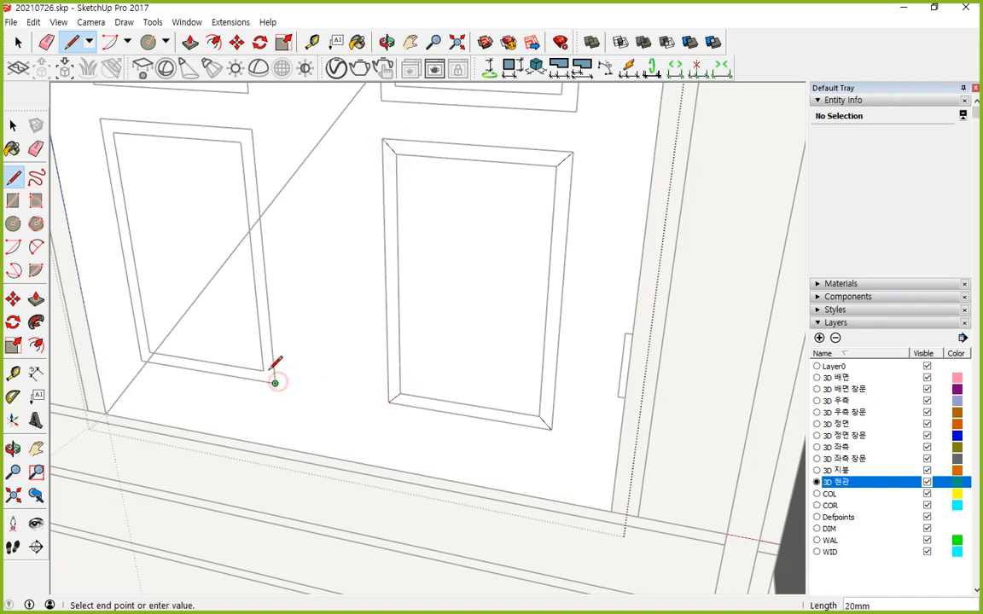
{"action": "left_click", "coordinate": [264, 369]}
{"action": "left_click", "coordinate": [240, 141]}
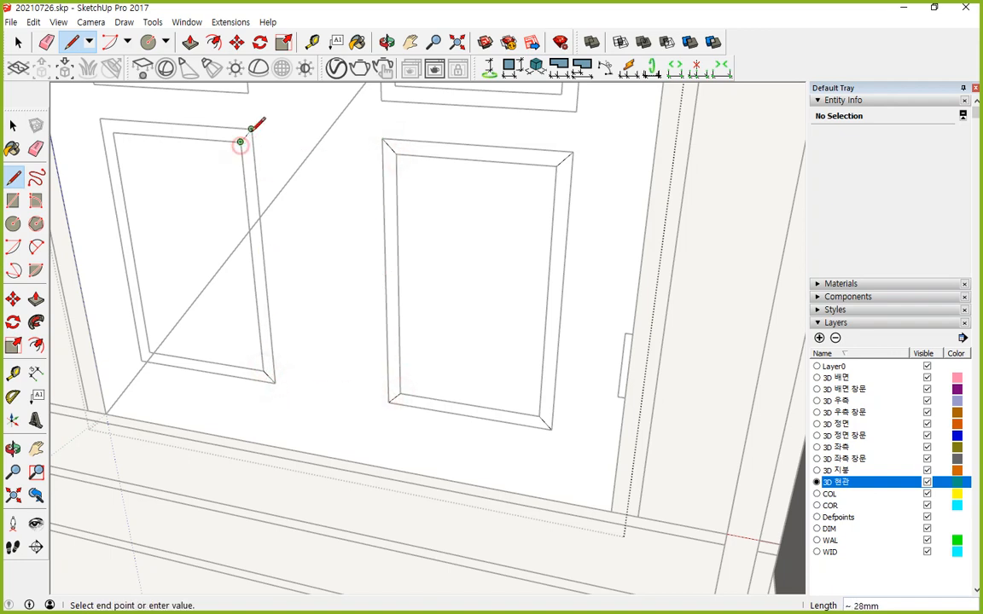
{"action": "left_click", "coordinate": [248, 132]}
{"action": "left_click", "coordinate": [112, 133]}
{"action": "left_click", "coordinate": [100, 119]}
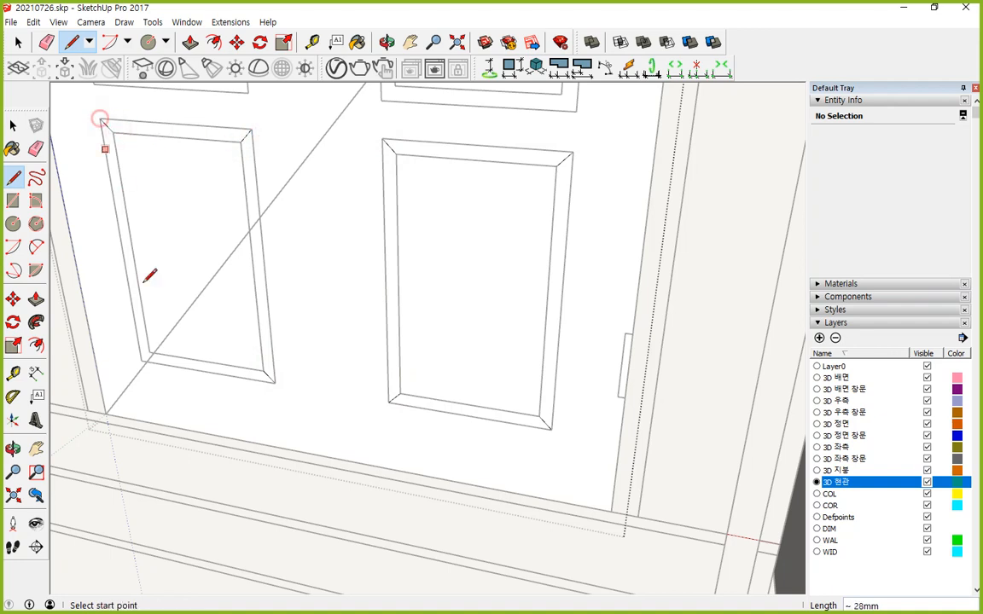
{"action": "left_click", "coordinate": [149, 352]}
{"action": "left_click", "coordinate": [141, 360]}
- Connect the inner and outer outlines with mitre lines about 28 mm long at the lower corners of both middle panels
{"action": "middle_click_drag", "start_coordinate": [263, 193], "coordinate": [299, 409], "text": "shift"}
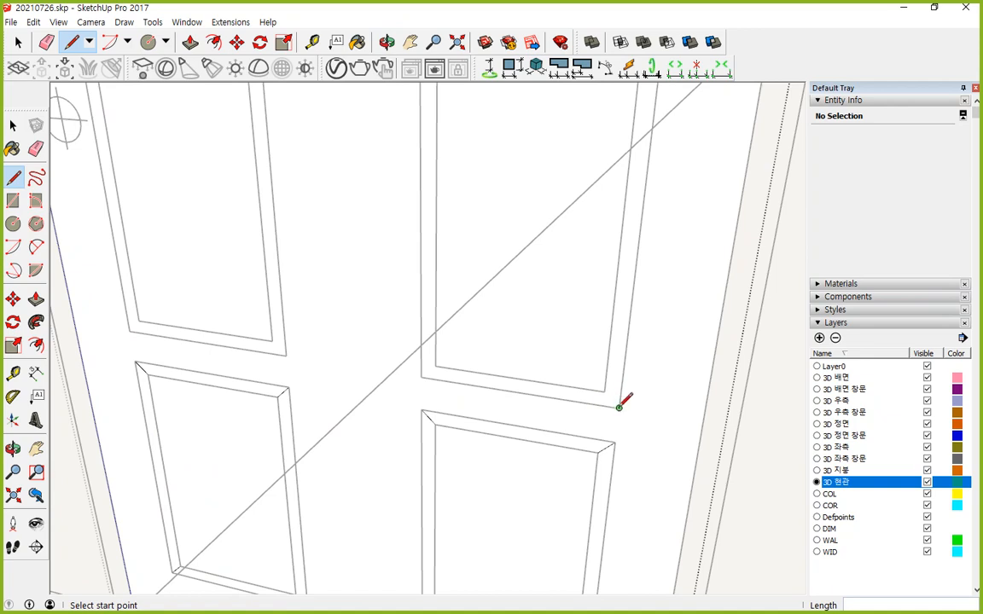
{"action": "left_click", "coordinate": [619, 407]}
{"action": "left_click", "coordinate": [604, 390]}
{"action": "left_click", "coordinate": [435, 367]}
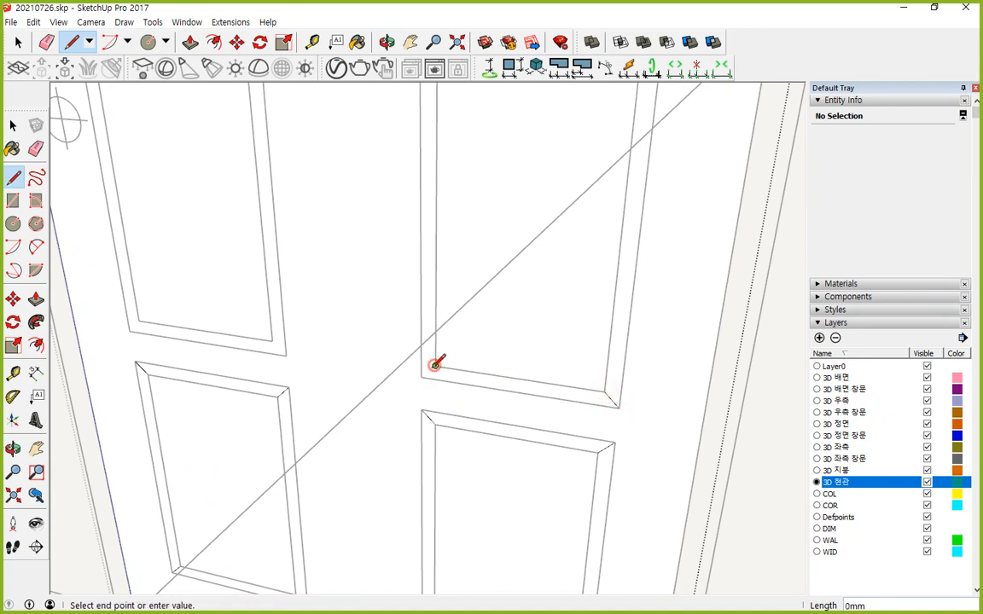
{"action": "left_click", "coordinate": [421, 376]}
{"action": "left_click", "coordinate": [285, 355]}
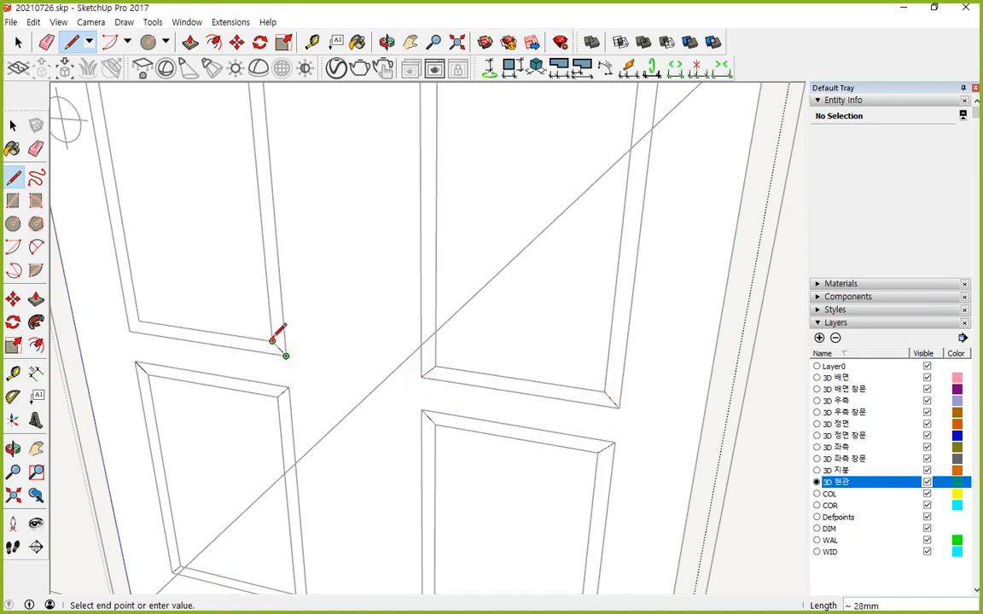
{"action": "left_click", "coordinate": [272, 341]}
{"action": "left_click", "coordinate": [137, 321]}
{"action": "left_click", "coordinate": [131, 332]}
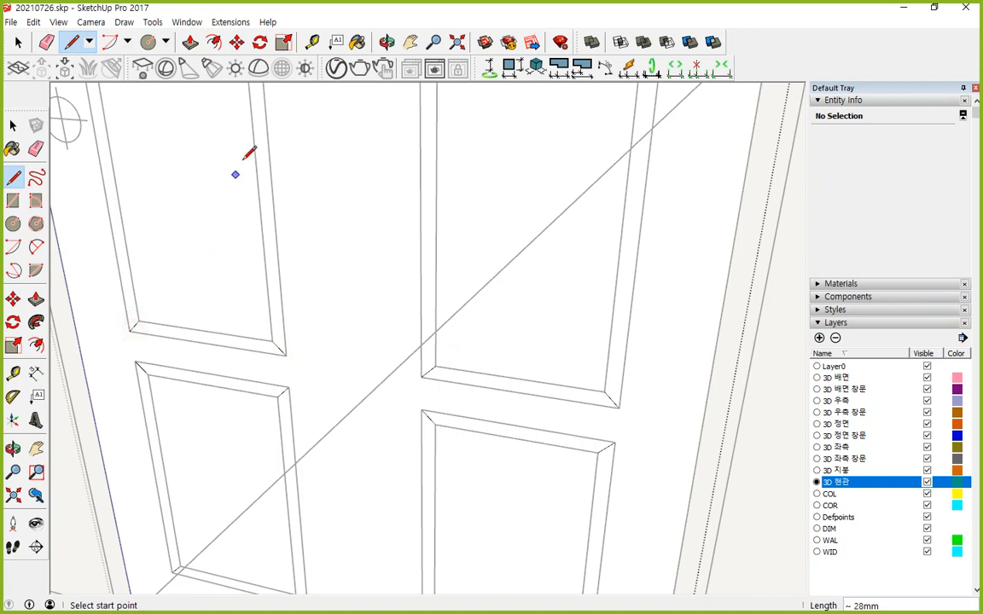
- Connect the inner and outer outlines with mitre lines about 28 mm long at the upper corners of both middle panels
{"action": "mouse_move", "coordinate": [245, 159]}
{"action": "middle_mouse_down"}
{"action": "mouse_move", "coordinate": [264, 467]}
{"action": "mouse_move", "coordinate": [111, 358]}
{"action": "middle_mouse_up"}
{"action": "left_click", "coordinate": [110, 358]}
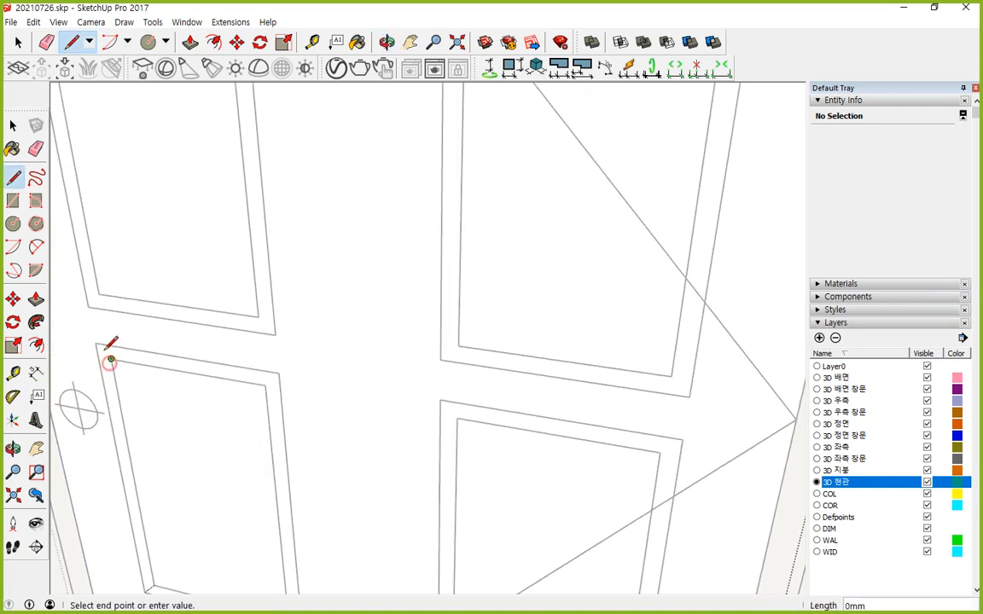
{"action": "left_click", "coordinate": [96, 344]}
{"action": "left_click", "coordinate": [264, 385]}
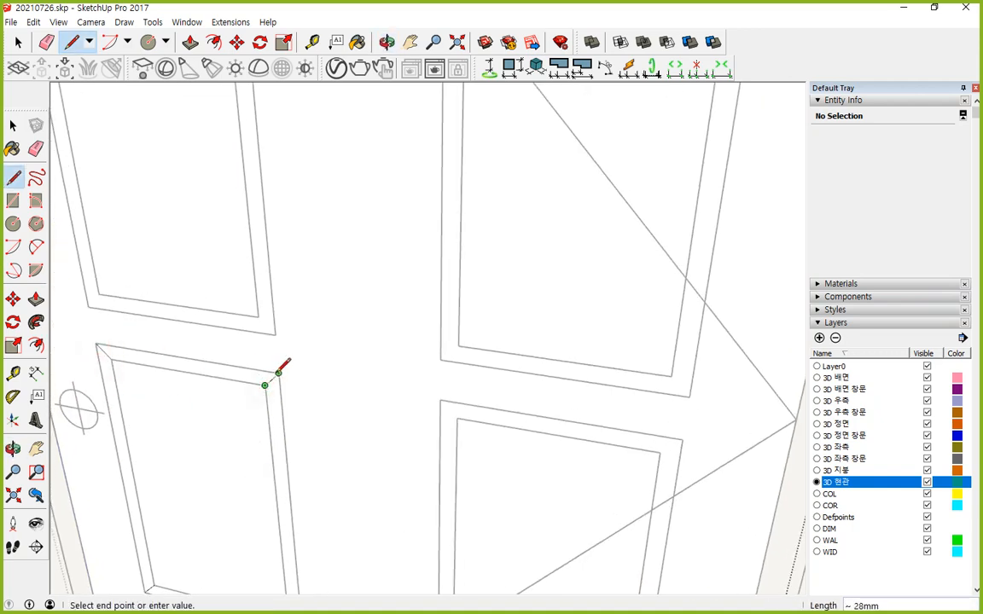
{"action": "left_click", "coordinate": [278, 373]}
{"action": "left_click", "coordinate": [458, 419]}
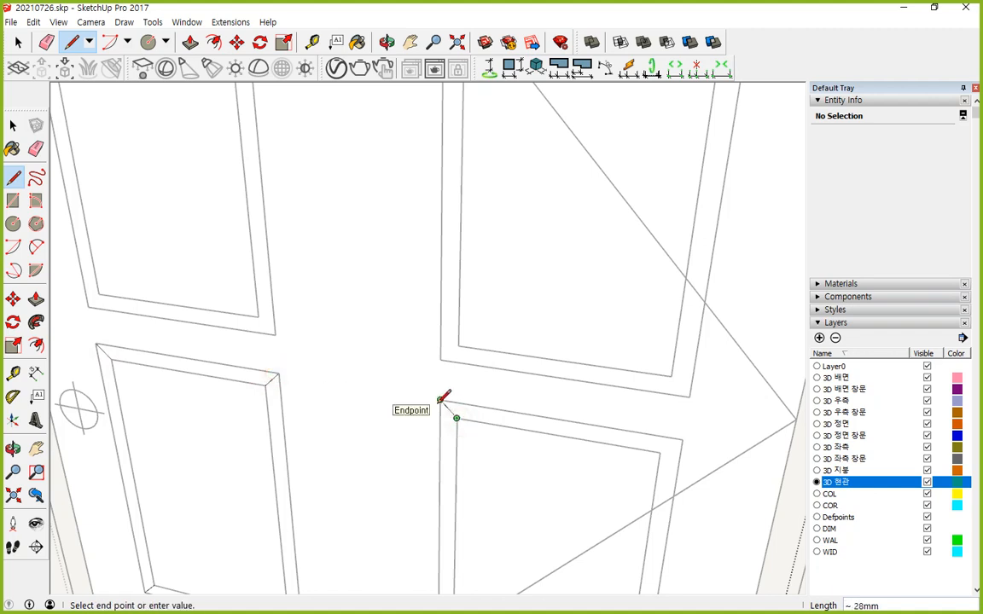
{"action": "left_click", "coordinate": [440, 400]}
{"action": "left_click", "coordinate": [660, 453]}
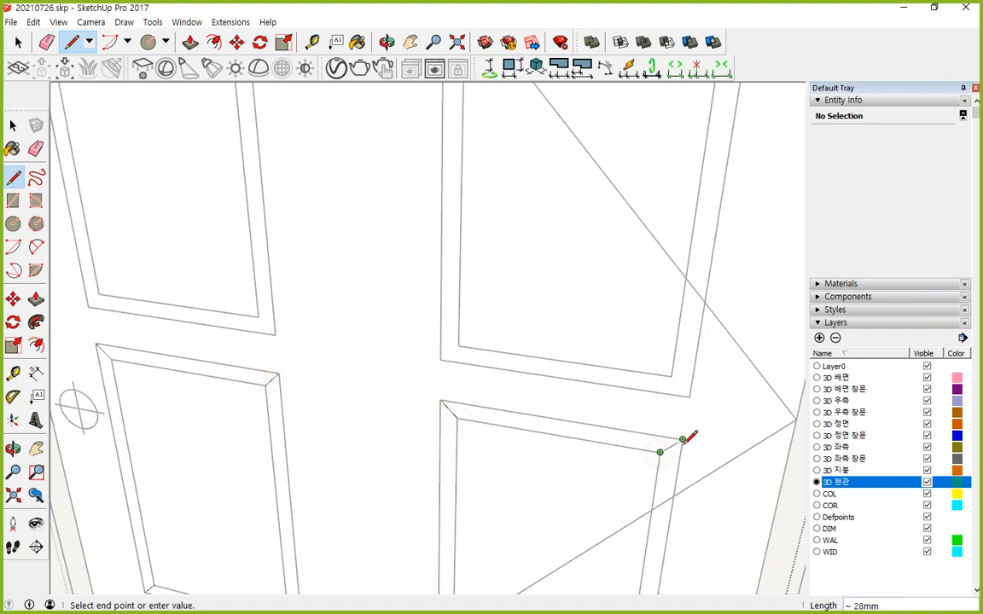
{"action": "left_click", "coordinate": [682, 441]}
- Connect the inner and outer outlines with mitre lines about 28 mm long at both lower corners of the right arched panel
{"action": "left_click", "coordinate": [690, 395]}
{"action": "left_click", "coordinate": [671, 376]}
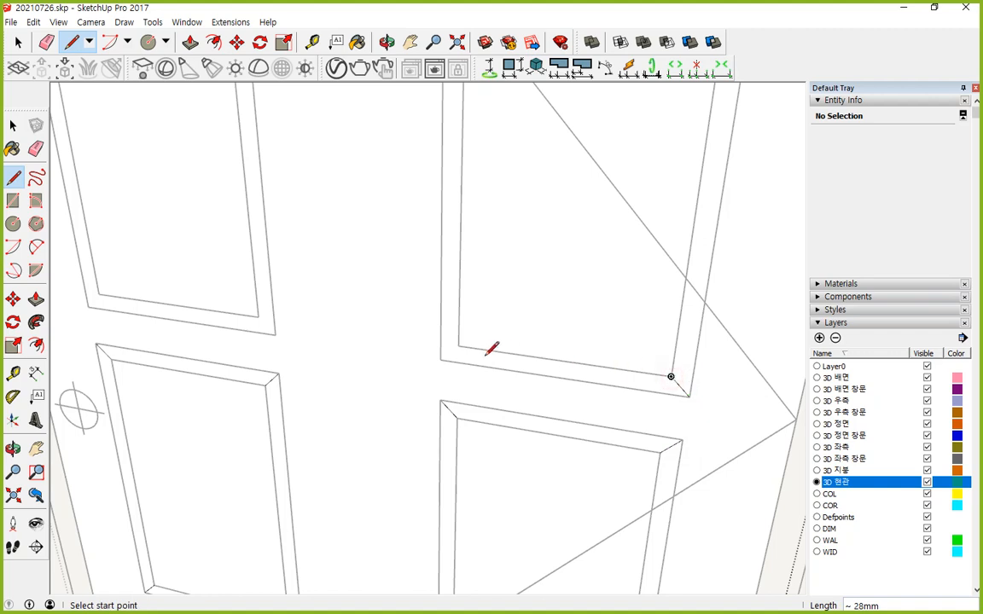
{"action": "left_click", "coordinate": [458, 345]}
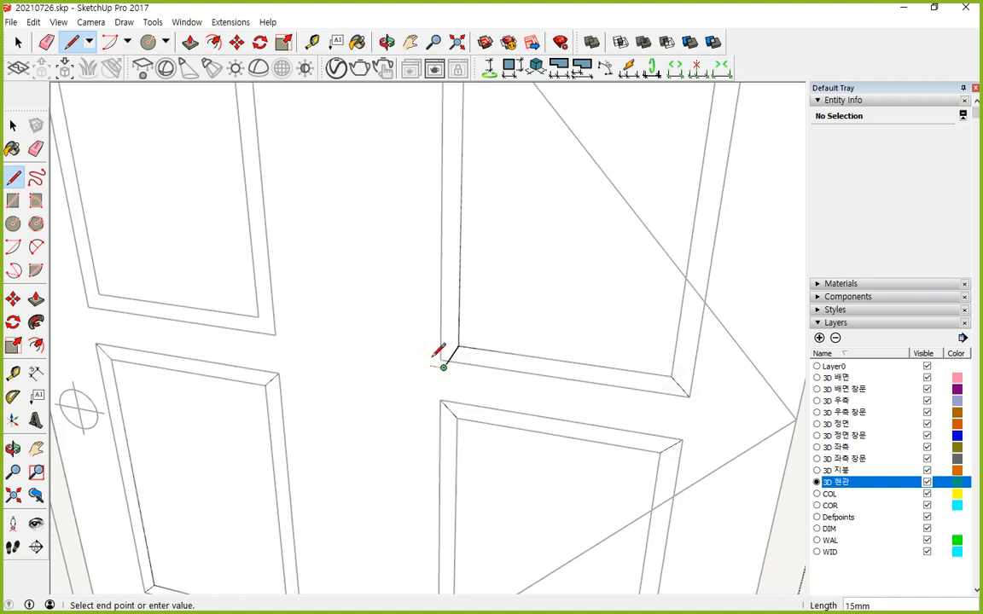
{"action": "left_click", "coordinate": [440, 359]}
{"action": "left_click", "coordinate": [440, 359]}
{"action": "left_click", "coordinate": [458, 346]}
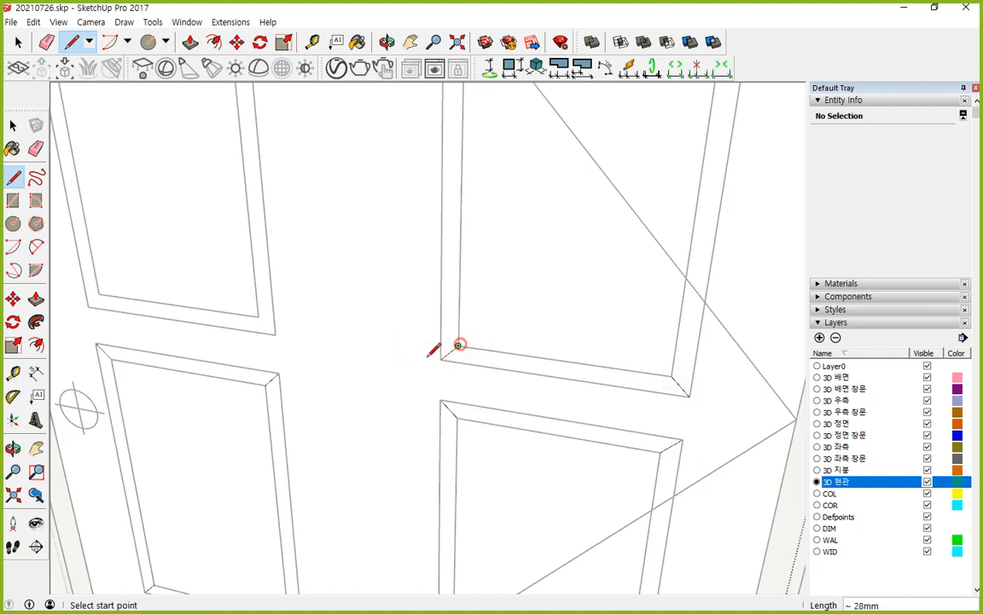
- Connect the inner and outer outlines with mitre lines about 28 mm long at both lower corners of the left arched panel
{"action": "left_click", "coordinate": [283, 336]}
{"action": "left_click", "coordinate": [278, 340]}
{"action": "left_click", "coordinate": [274, 333]}
{"action": "left_click", "coordinate": [257, 316]}
{"action": "left_click", "coordinate": [88, 305]}
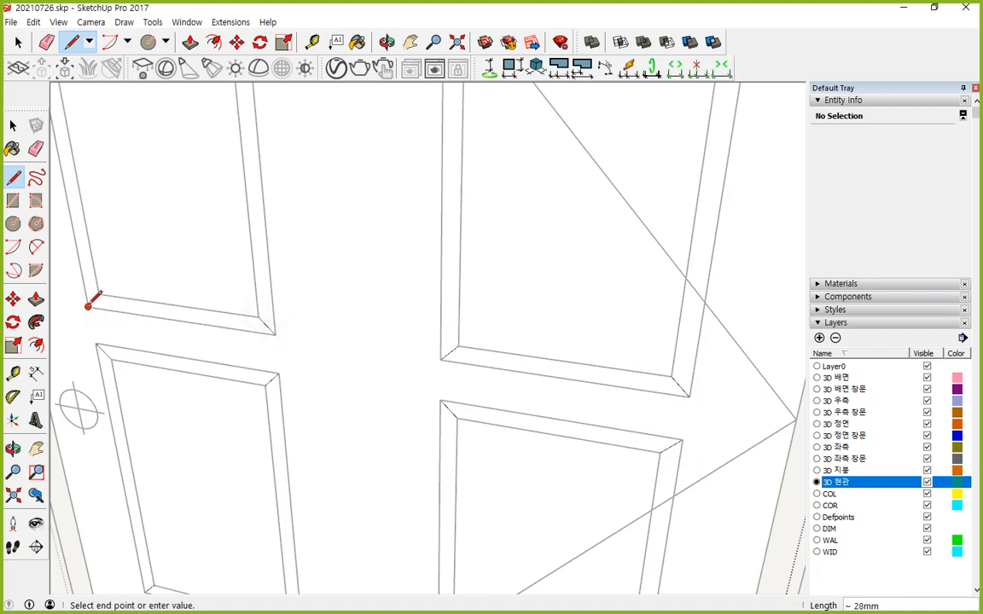
{"action": "left_click", "coordinate": [101, 293]}
- Draw 20 mm lines across the left arched panel's frame at both ends of the arch, where the curve meets the straight sides
{"action": "mouse_move", "coordinate": [325, 304]}
{"action": "middle_mouse_down", "text": "shift"}
{"action": "mouse_move", "coordinate": [445, 469]}
{"action": "mouse_move", "coordinate": [452, 567]}
{"action": "middle_mouse_up", "text": "shift"}
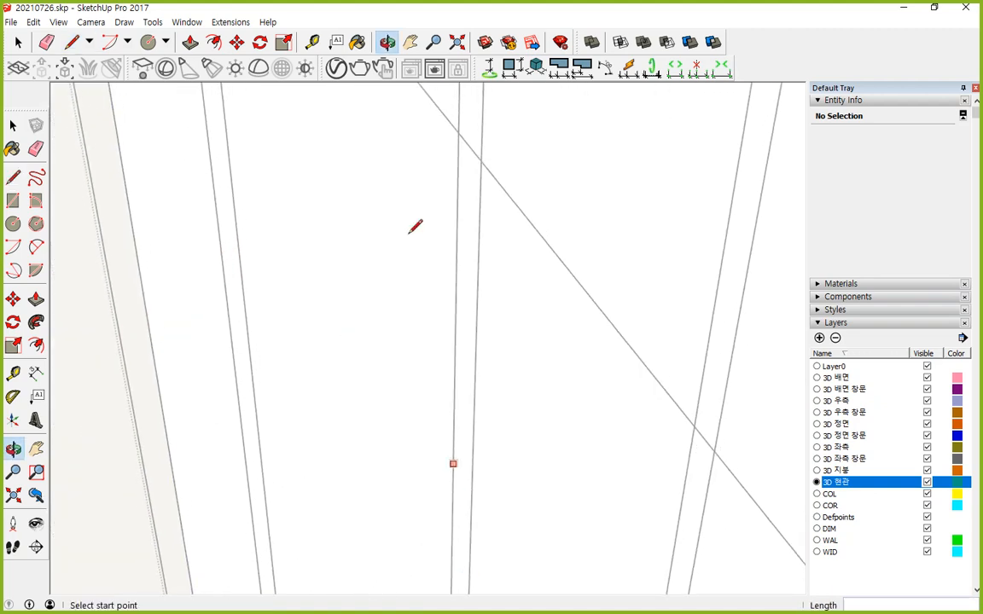
{"action": "middle_click_drag", "start_coordinate": [411, 230], "coordinate": [406, 477], "text": "shift"}
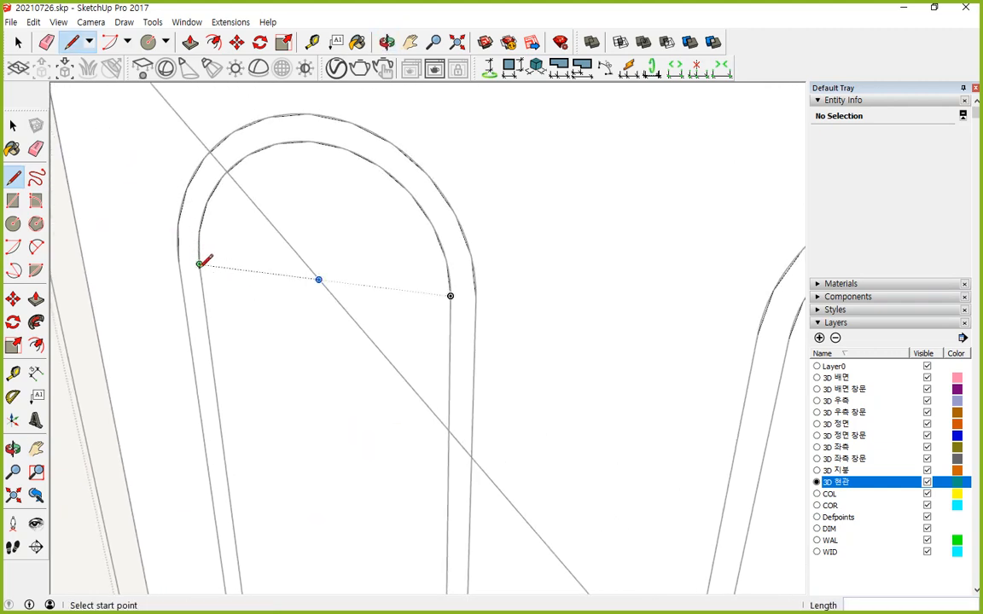
{"action": "left_click", "coordinate": [198, 264]}
{"action": "left_click", "coordinate": [178, 262]}
{"action": "left_click", "coordinate": [451, 296]}
{"action": "left_click", "coordinate": [475, 299]}
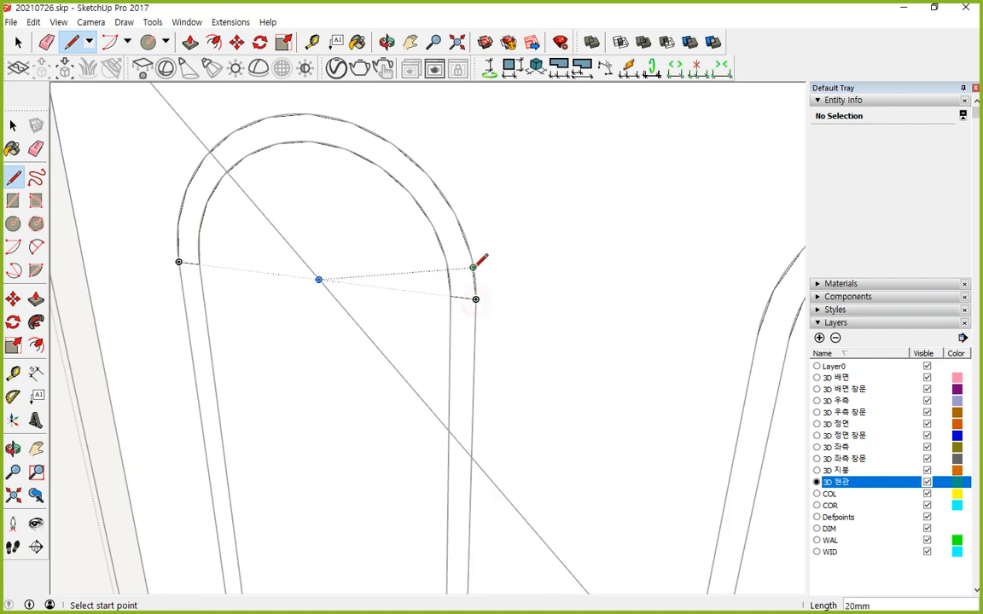
- Draw four 20 mm radial lines between matching outer and inner segment endpoints, going up the right side of the left panel's arch
{"action": "scroll", "coordinate": [469, 272], "scroll_direction": "up", "scroll_amount": 3}
{"action": "scroll", "coordinate": [474, 269], "scroll_direction": "up", "scroll_amount": 3}
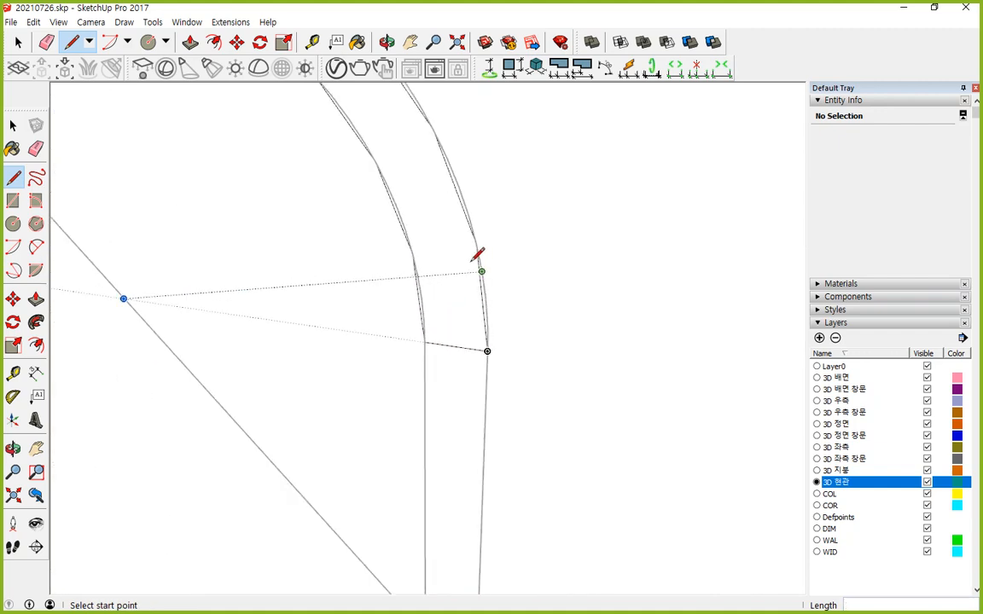
{"action": "left_click", "coordinate": [478, 228]}
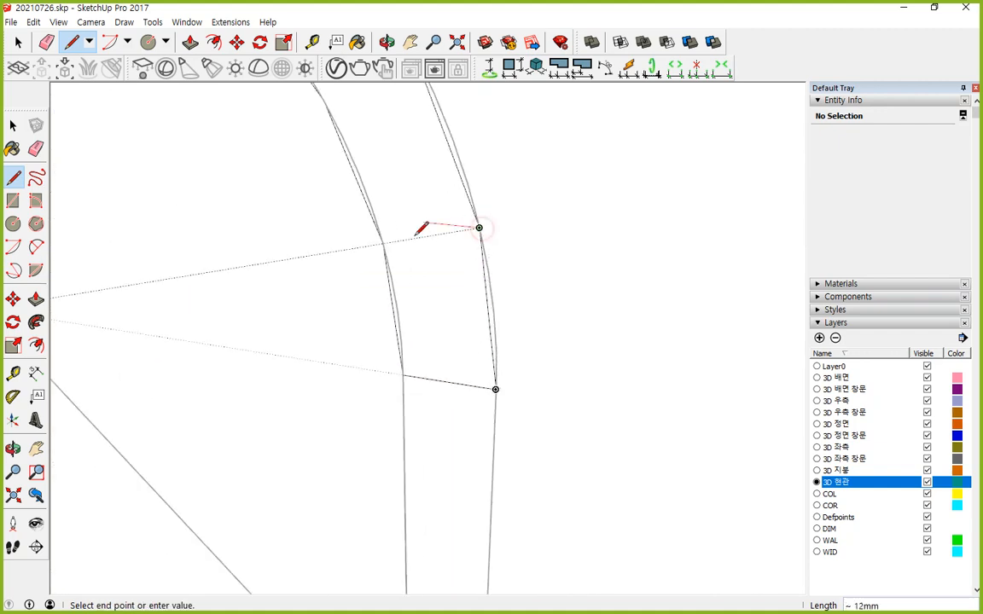
{"action": "left_click", "coordinate": [383, 243]}
{"action": "mouse_move", "coordinate": [383, 243]}
{"action": "middle_mouse_down"}
{"action": "mouse_move", "coordinate": [399, 268]}
{"action": "mouse_move", "coordinate": [437, 209]}
{"action": "middle_mouse_up"}
{"action": "left_click", "coordinate": [445, 204]}
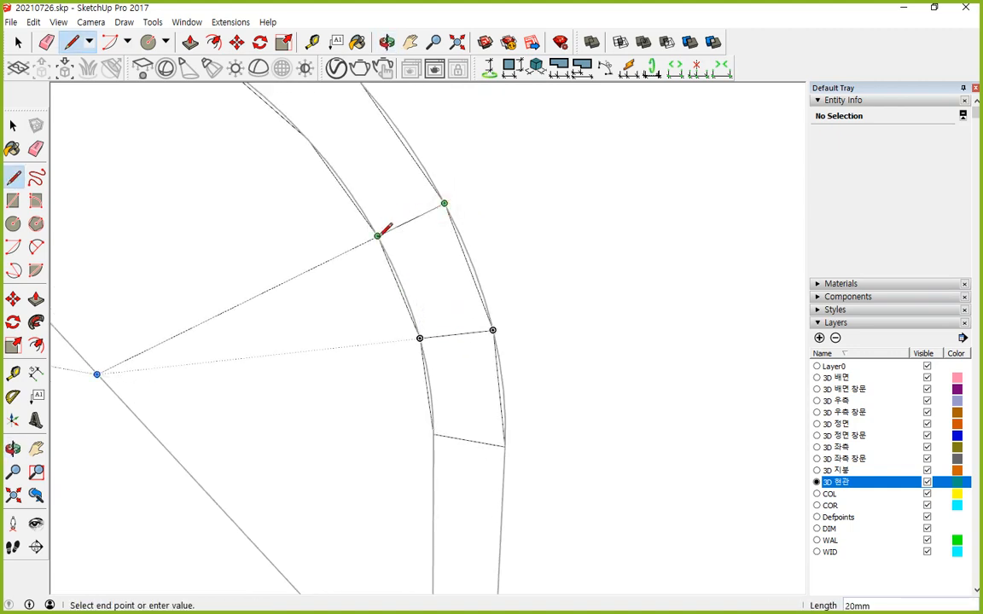
{"action": "left_click", "coordinate": [383, 227]}
{"action": "mouse_move", "coordinate": [383, 227]}
{"action": "middle_mouse_down"}
{"action": "mouse_move", "coordinate": [358, 203]}
{"action": "mouse_move", "coordinate": [458, 244]}
{"action": "middle_mouse_up"}
{"action": "left_click", "coordinate": [475, 254]}
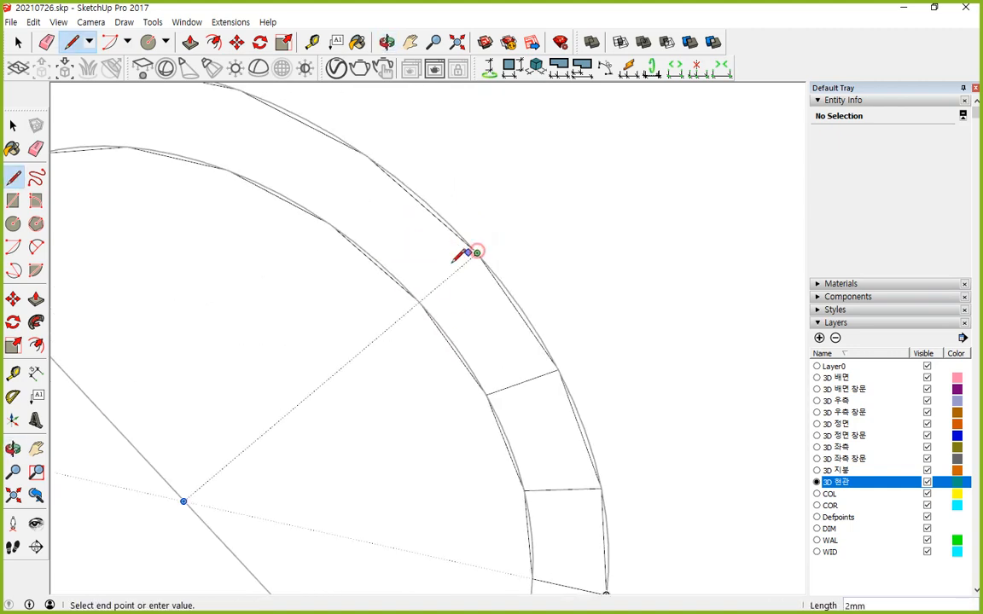
{"action": "left_click", "coordinate": [419, 301]}
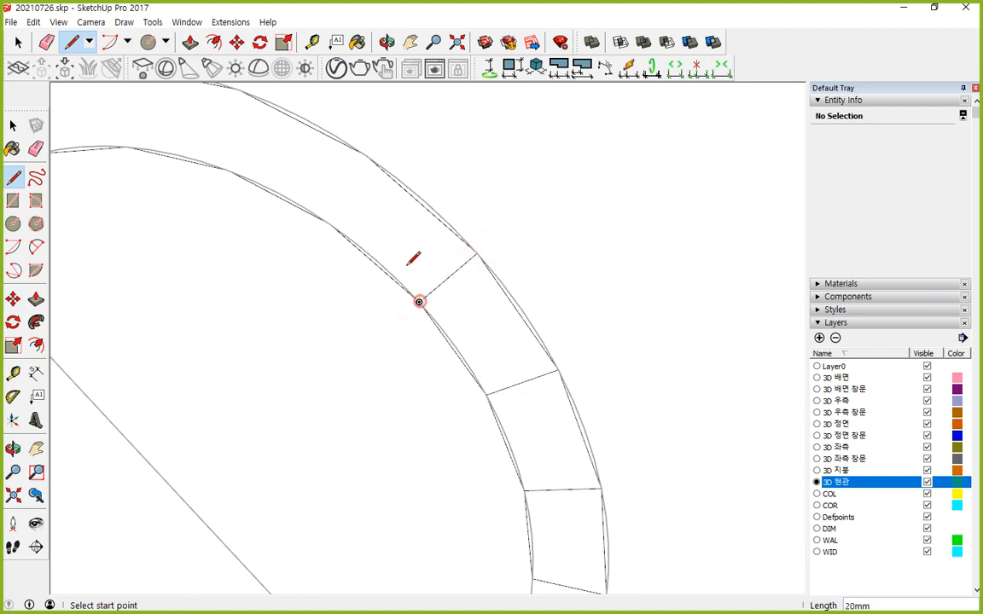
{"action": "left_click", "coordinate": [365, 152]}
{"action": "left_click", "coordinate": [334, 218]}
- Join the next three pairs of outer and inner segment endpoints across the crown of the left panel's arch with 20 mm radial lines
{"action": "mouse_move", "coordinate": [334, 218]}
{"action": "middle_mouse_down"}
{"action": "mouse_move", "coordinate": [395, 269]}
{"action": "mouse_move", "coordinate": [444, 228]}
{"action": "middle_mouse_up"}
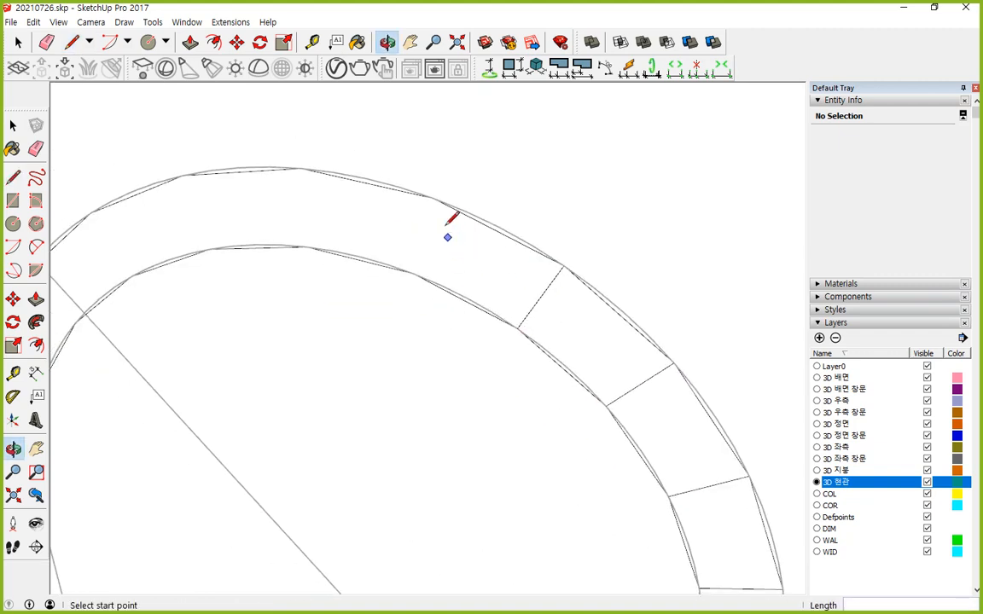
{"action": "left_click", "coordinate": [433, 198]}
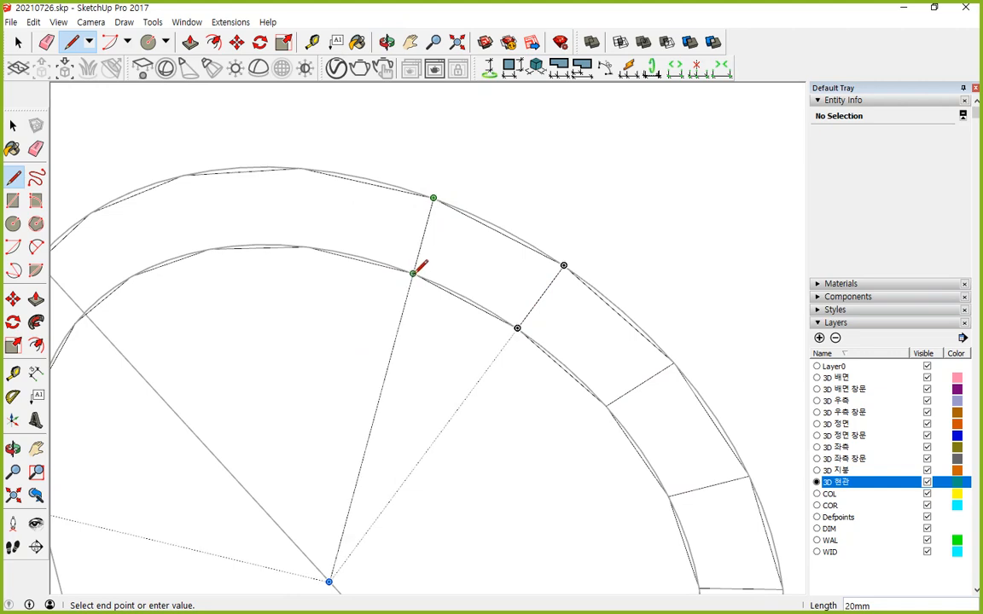
{"action": "left_click", "coordinate": [413, 275]}
{"action": "left_click", "coordinate": [301, 168]}
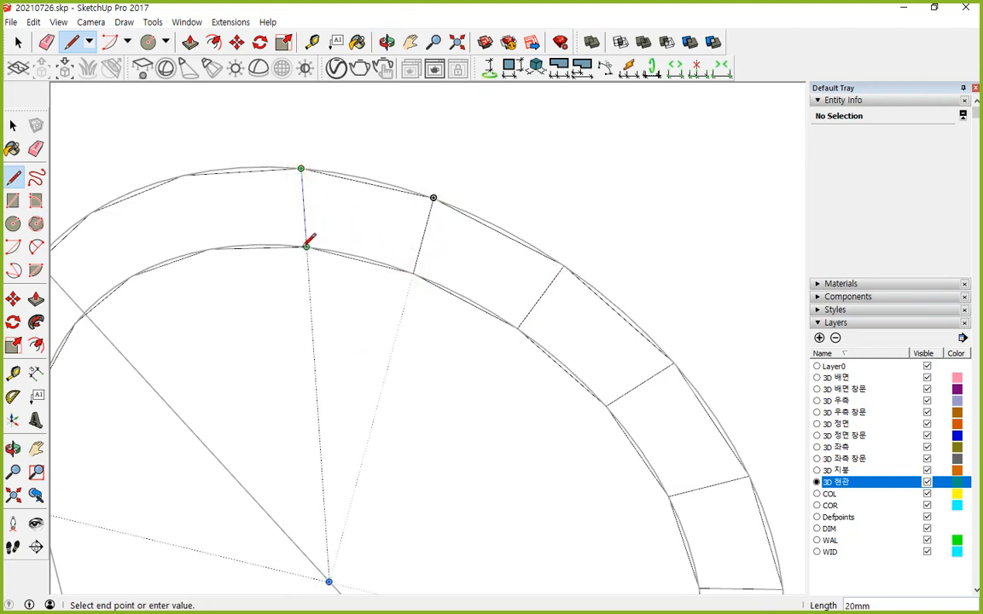
{"action": "left_click", "coordinate": [305, 247]}
{"action": "left_click", "coordinate": [184, 177]}
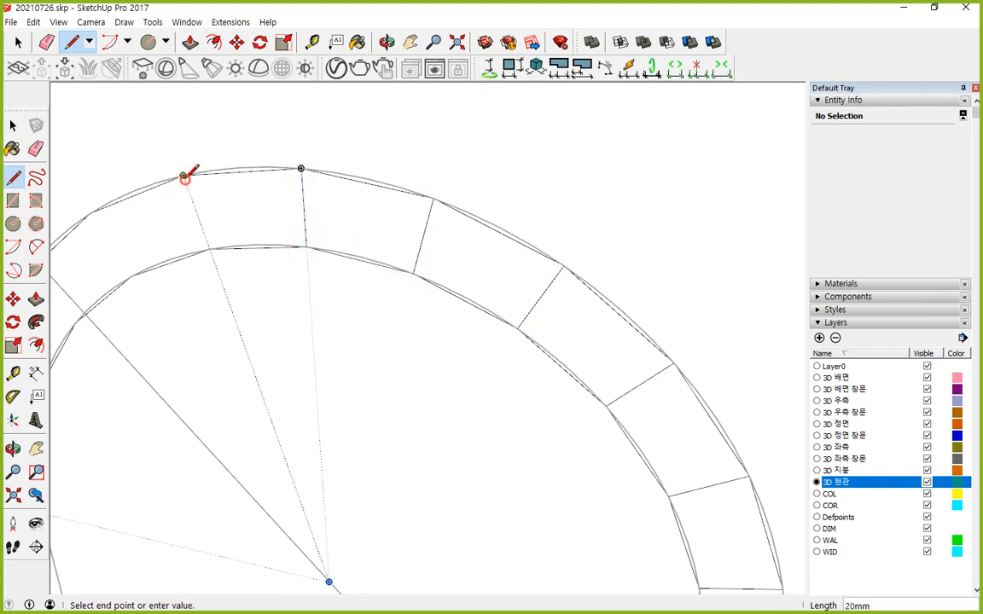
{"action": "left_click", "coordinate": [212, 248]}
- Draw the remaining four 20 mm radial lines between the outer and inner segment endpoints down the left side of the left panel's arch
{"action": "middle_click_drag", "start_coordinate": [208, 290], "coordinate": [371, 202]}
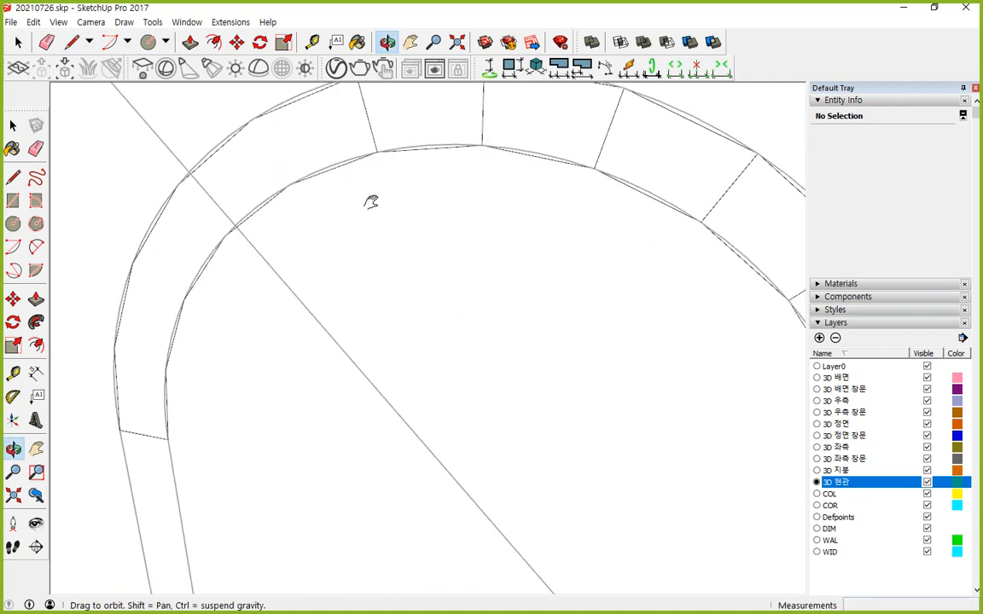
{"action": "left_click", "coordinate": [252, 119]}
{"action": "left_click", "coordinate": [290, 183]}
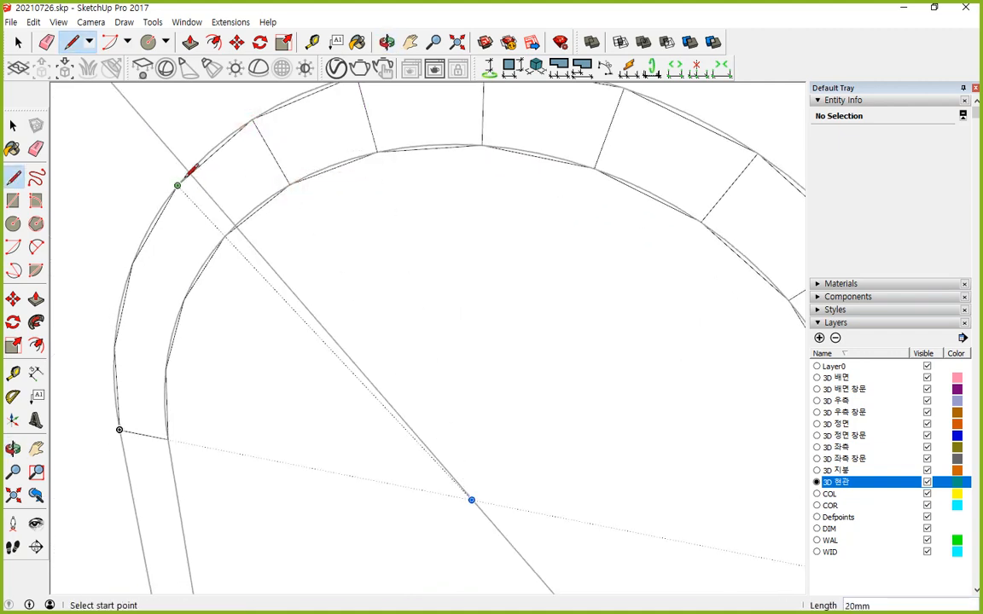
{"action": "left_click", "coordinate": [176, 185]}
{"action": "left_click", "coordinate": [224, 236]}
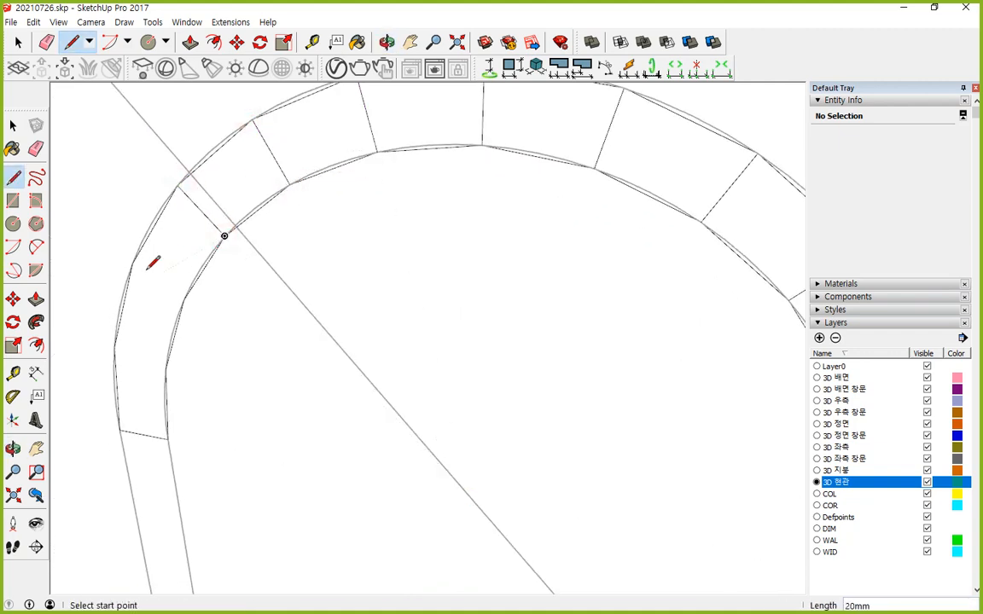
{"action": "left_click", "coordinate": [132, 264]}
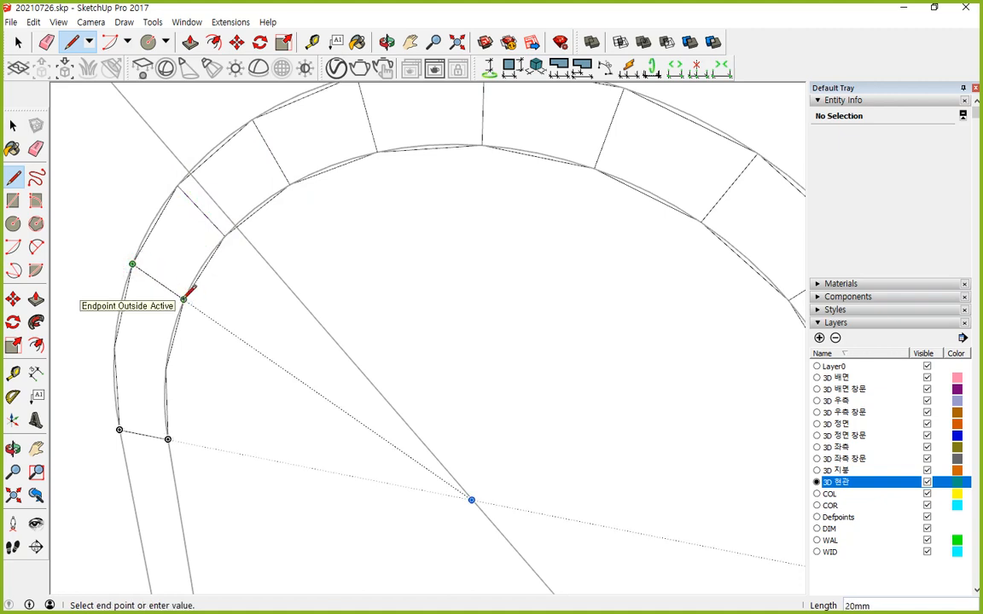
{"action": "left_click", "coordinate": [183, 299]}
{"action": "left_click", "coordinate": [114, 346]}
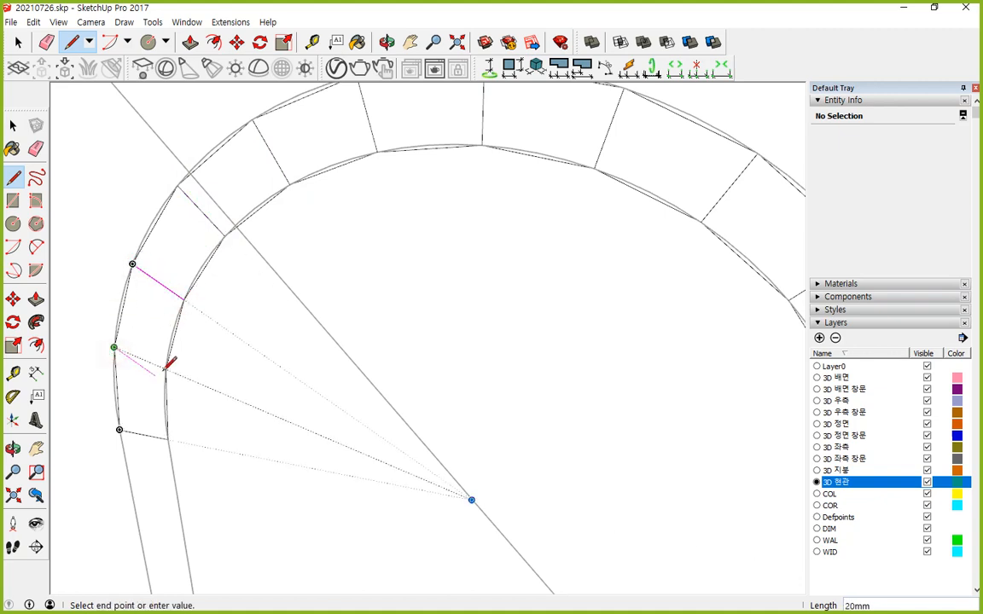
{"action": "left_click", "coordinate": [167, 367]}
- Draw a 20 mm line across the frame at the right end of the right panel's arch, plus radial lines at the next two segment endpoints
{"action": "scroll", "coordinate": [309, 434], "scroll_direction": "down", "scroll_amount": 5}
{"action": "scroll", "coordinate": [499, 480], "scroll_direction": "down", "scroll_amount": 3}
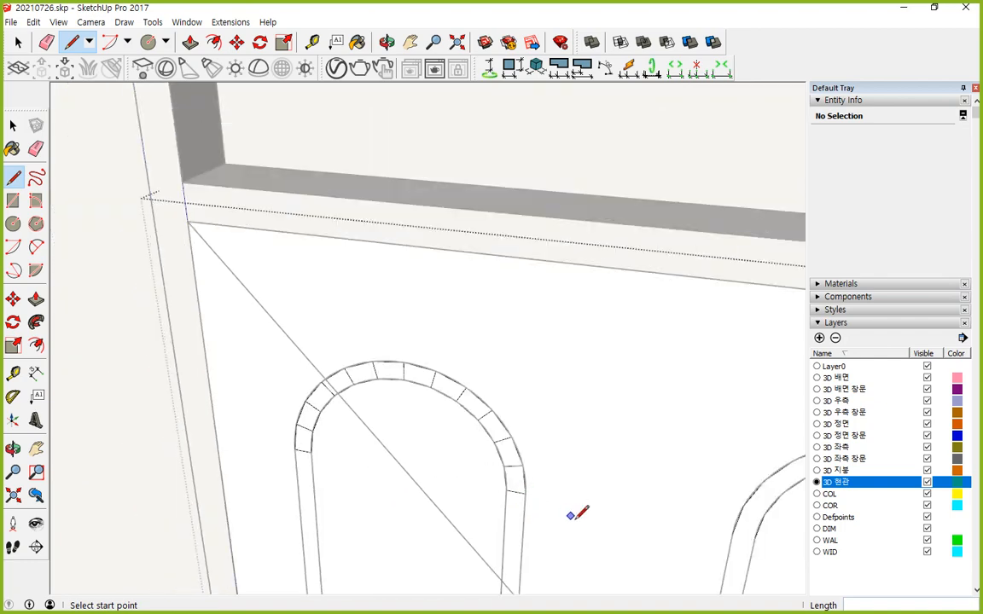
{"action": "middle_click_drag", "start_coordinate": [577, 511], "coordinate": [438, 280]}
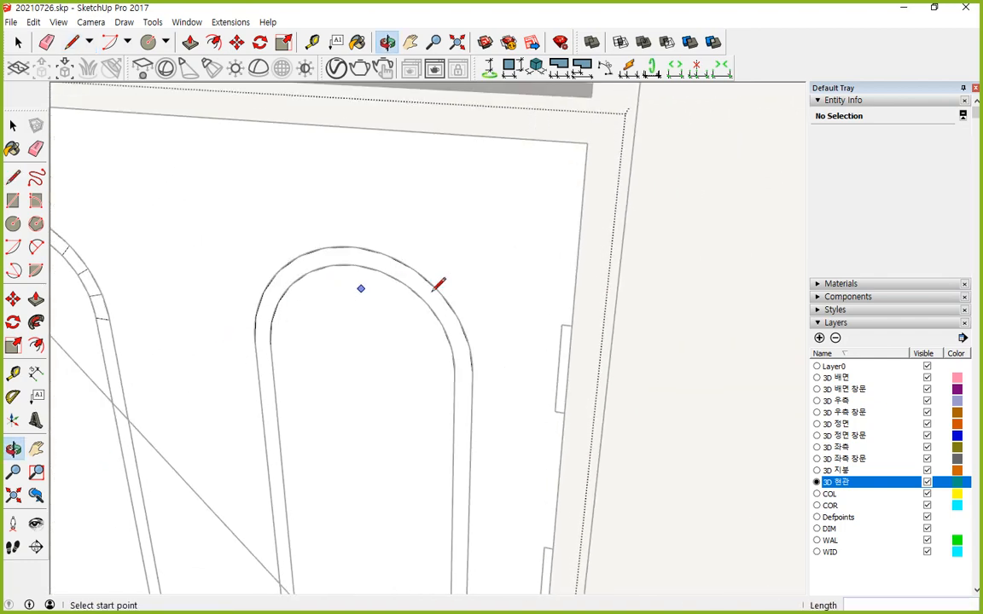
{"action": "scroll", "coordinate": [491, 418], "scroll_direction": "up", "scroll_amount": 6}
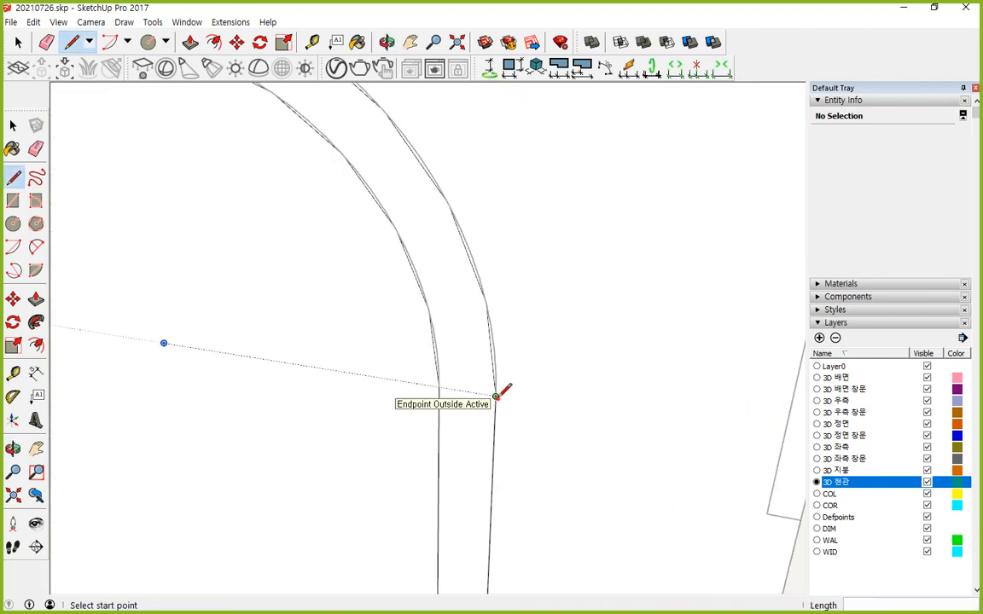
{"action": "left_click", "coordinate": [495, 396]}
{"action": "left_click", "coordinate": [438, 386]}
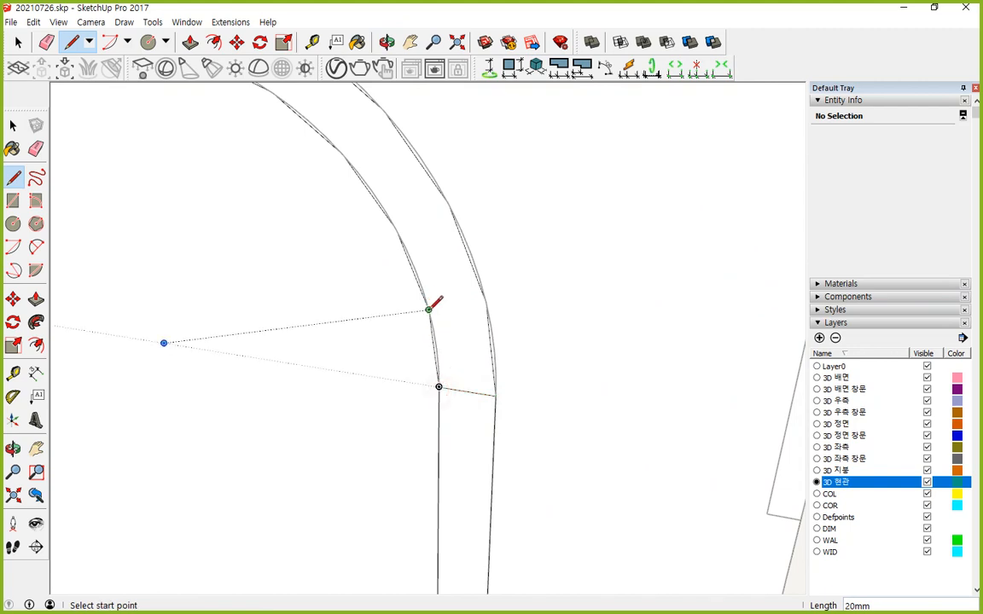
{"action": "left_click", "coordinate": [429, 309]}
{"action": "left_click", "coordinate": [486, 301]}
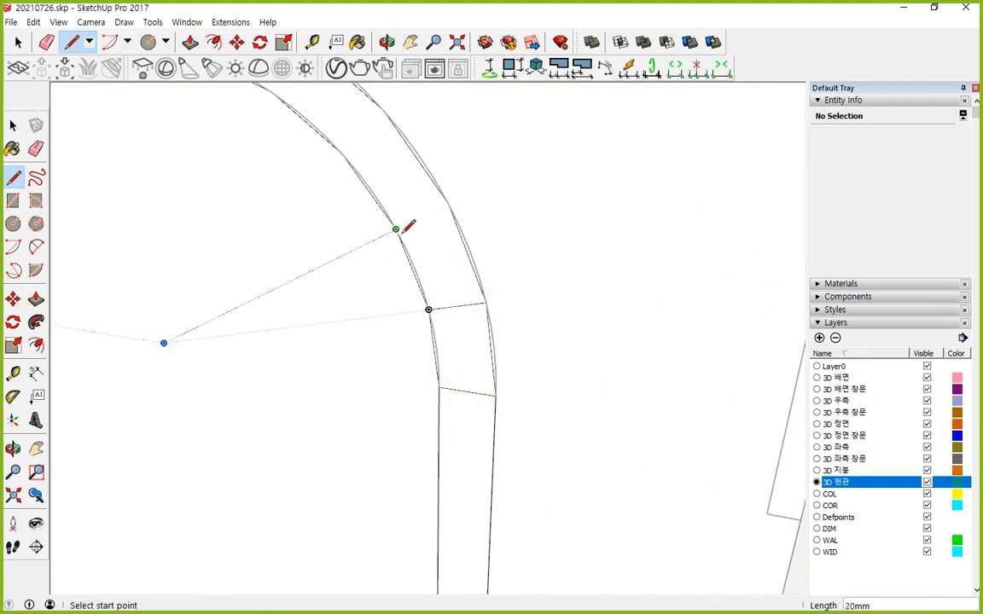
{"action": "left_click", "coordinate": [395, 228]}
{"action": "left_click", "coordinate": [448, 203]}
- Connect the next three inner and outer segment endpoints with 20 mm radial lines up the right side of the right panel's arch
{"action": "middle_click_drag", "start_coordinate": [403, 222], "coordinate": [511, 372], "text": "shift"}
{"action": "left_click", "coordinate": [460, 306]}
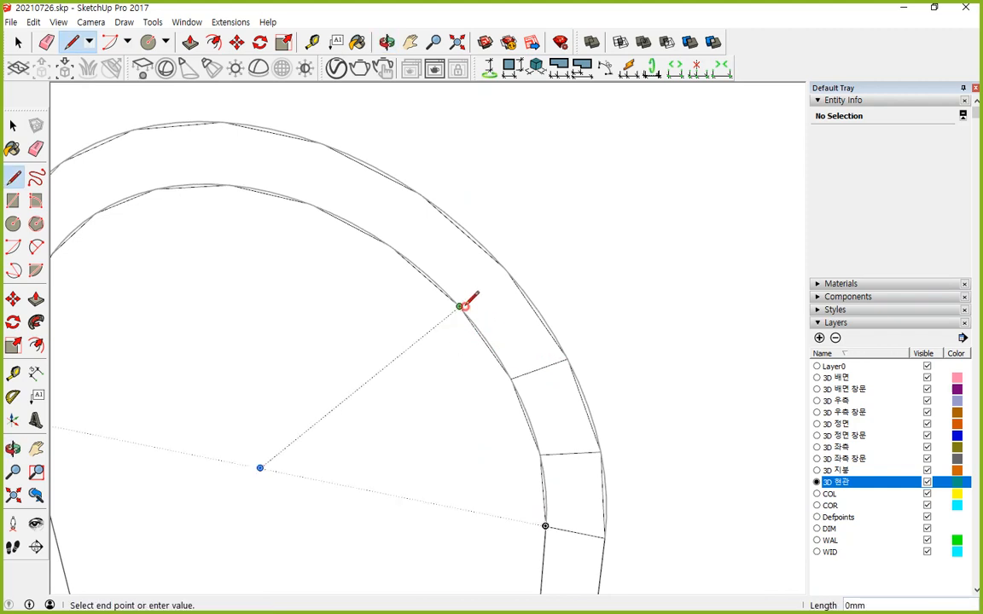
{"action": "left_click", "coordinate": [503, 271]}
{"action": "left_click", "coordinate": [389, 247]}
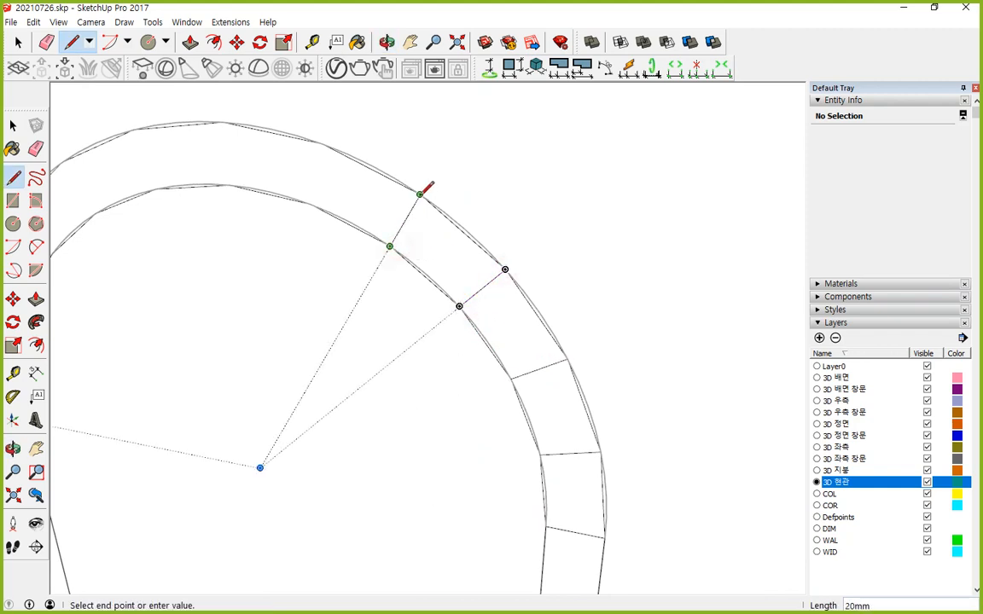
{"action": "left_click", "coordinate": [419, 196]}
{"action": "left_click", "coordinate": [311, 202]}
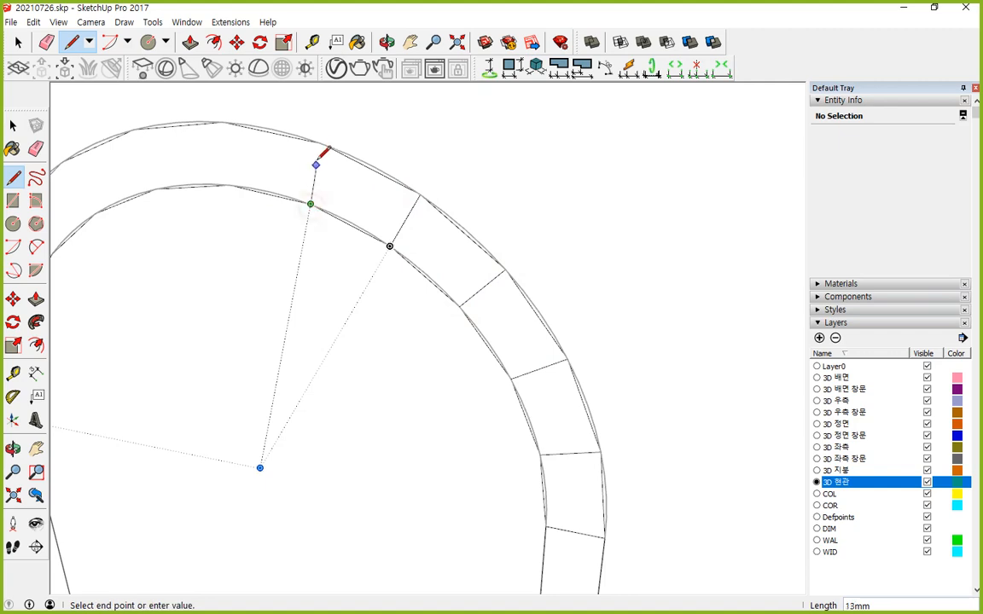
{"action": "left_click", "coordinate": [322, 144]}
- Draw three 20 mm radial lines between the inner and outer segment endpoints across the crown of the right panel's arch
{"action": "middle_click_drag", "start_coordinate": [247, 171], "coordinate": [517, 228], "text": "shift"}
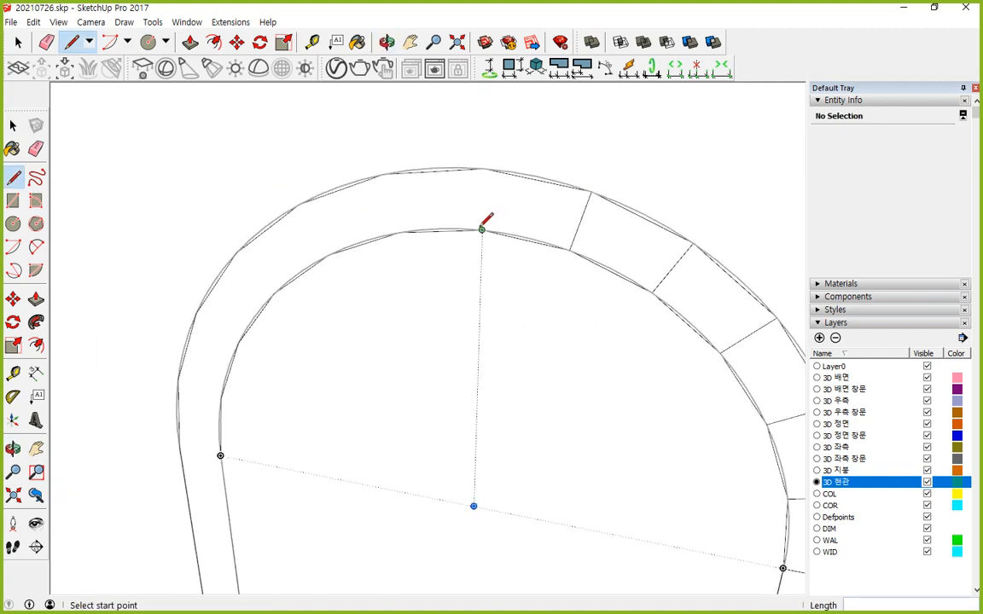
{"action": "left_click", "coordinate": [482, 230]}
{"action": "left_click", "coordinate": [484, 168]}
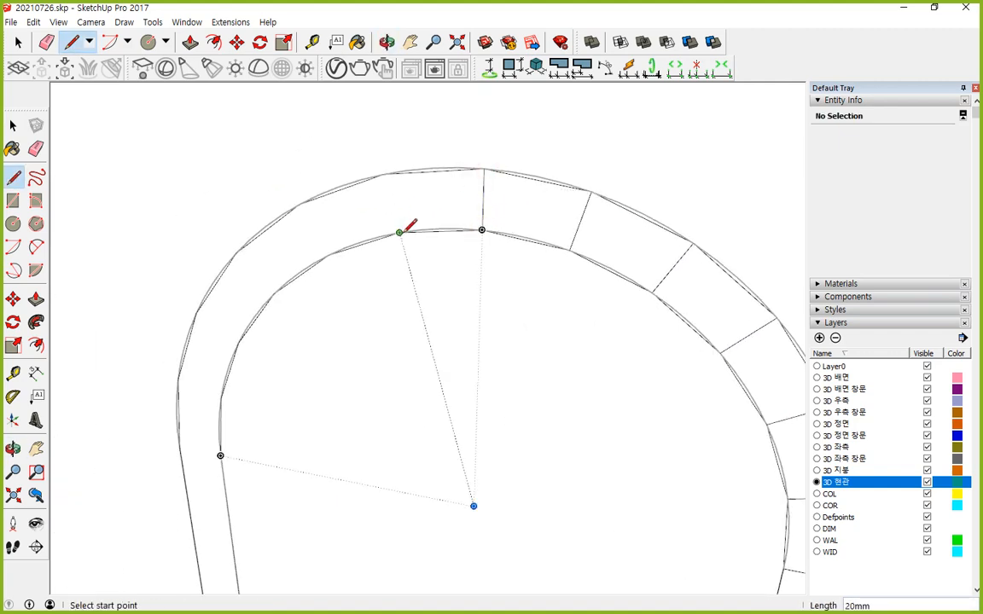
{"action": "left_click", "coordinate": [399, 231]}
{"action": "left_click", "coordinate": [385, 174]}
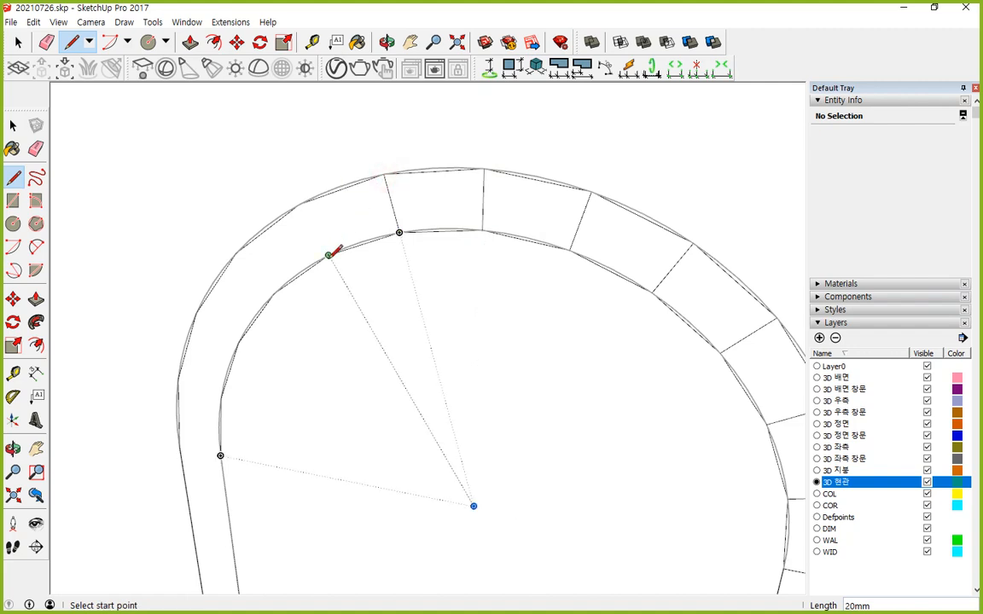
{"action": "left_click", "coordinate": [329, 254]}
{"action": "left_click", "coordinate": [298, 205]}
- Draw the remaining four 20 mm radial lines between inner and outer segment endpoints down the left side of the right panel's arch
{"action": "left_click", "coordinate": [274, 293]}
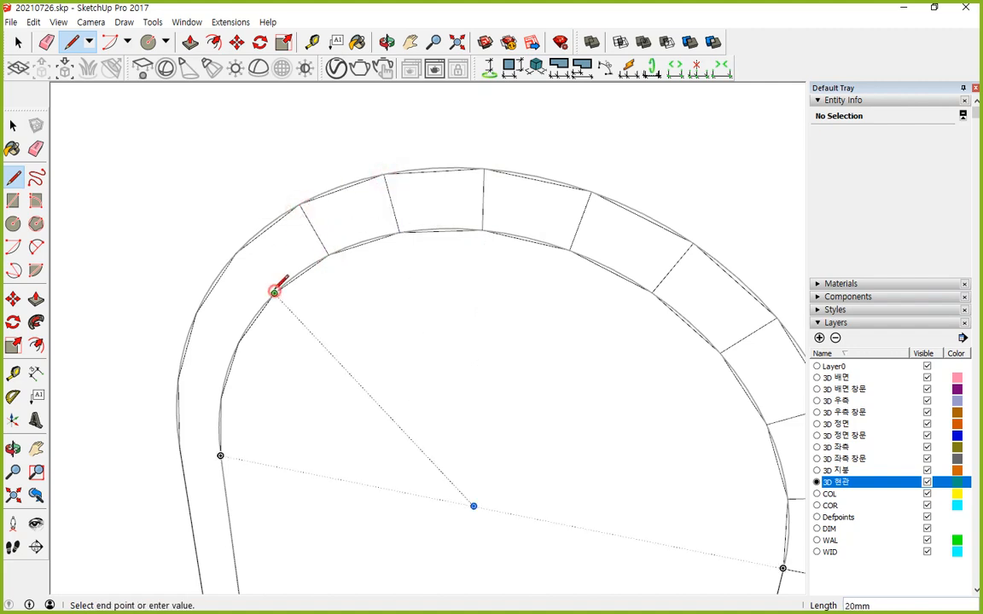
{"action": "left_click", "coordinate": [236, 253]}
{"action": "left_click", "coordinate": [238, 342]}
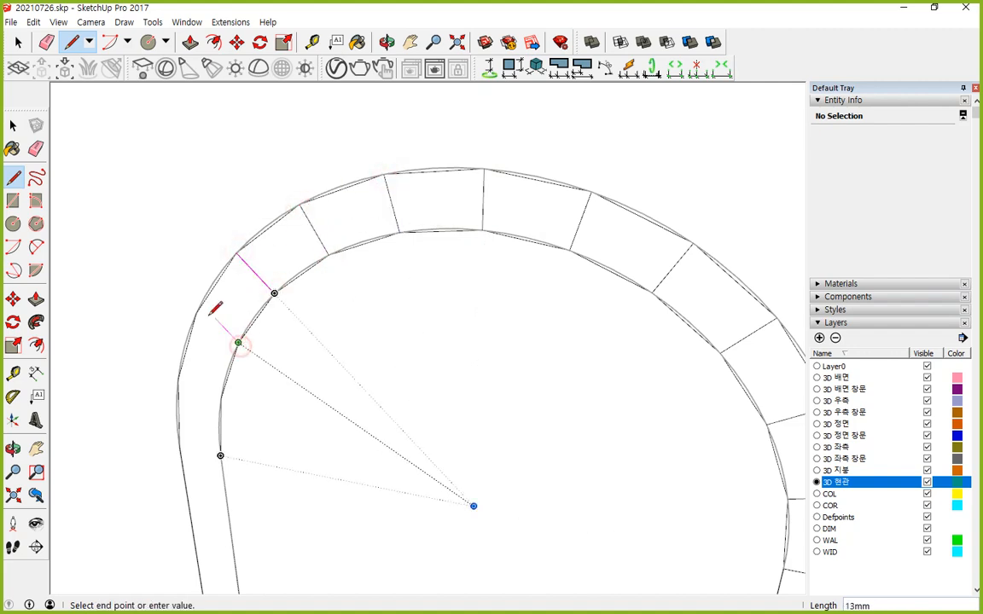
{"action": "left_click", "coordinate": [196, 310]}
{"action": "scroll", "coordinate": [287, 214], "scroll_direction": "up", "scroll_amount": 3}
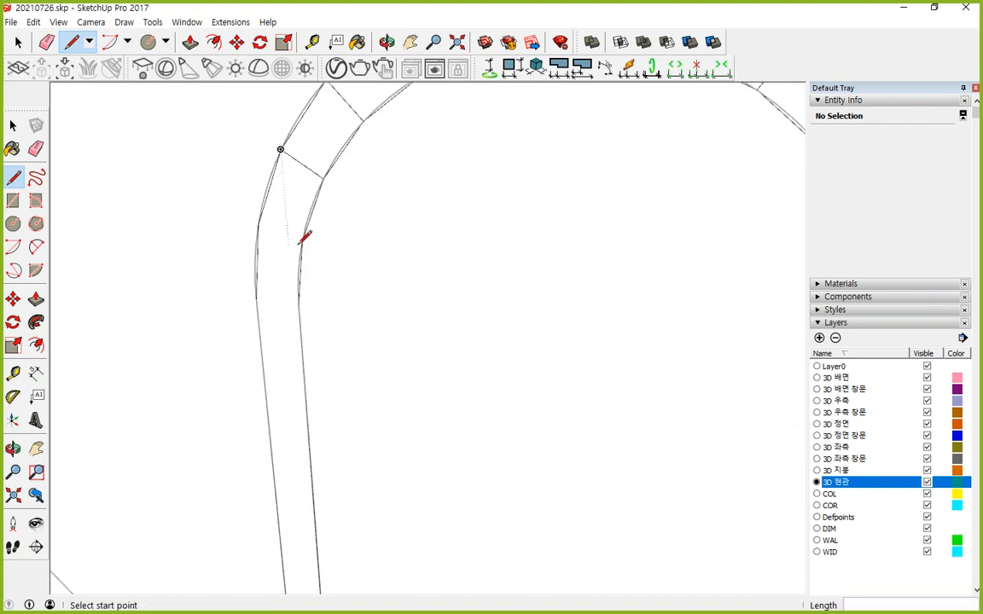
{"action": "left_click", "coordinate": [302, 240]}
{"action": "left_click", "coordinate": [259, 226]}
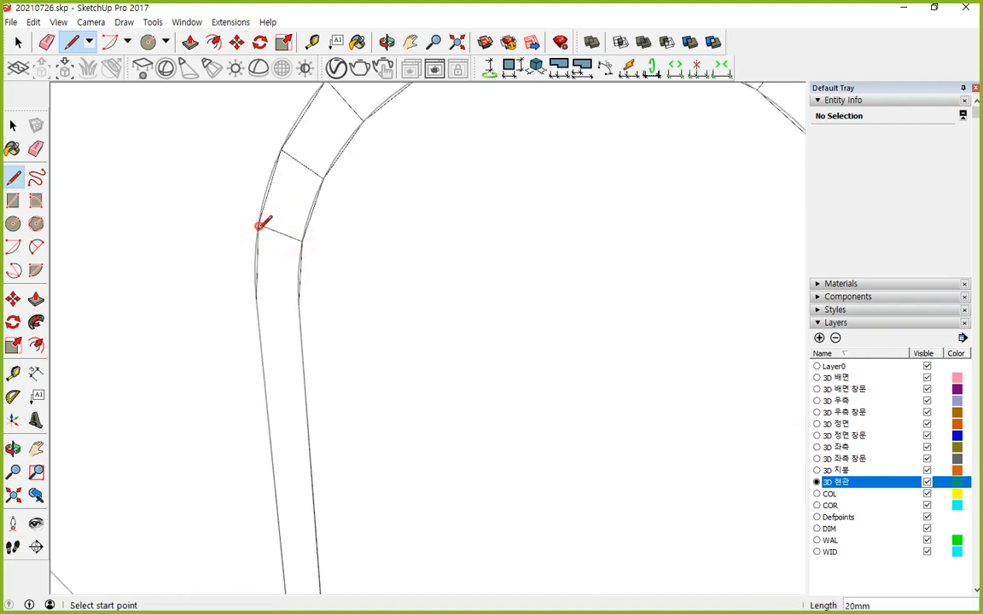
{"action": "left_click", "coordinate": [298, 304]}
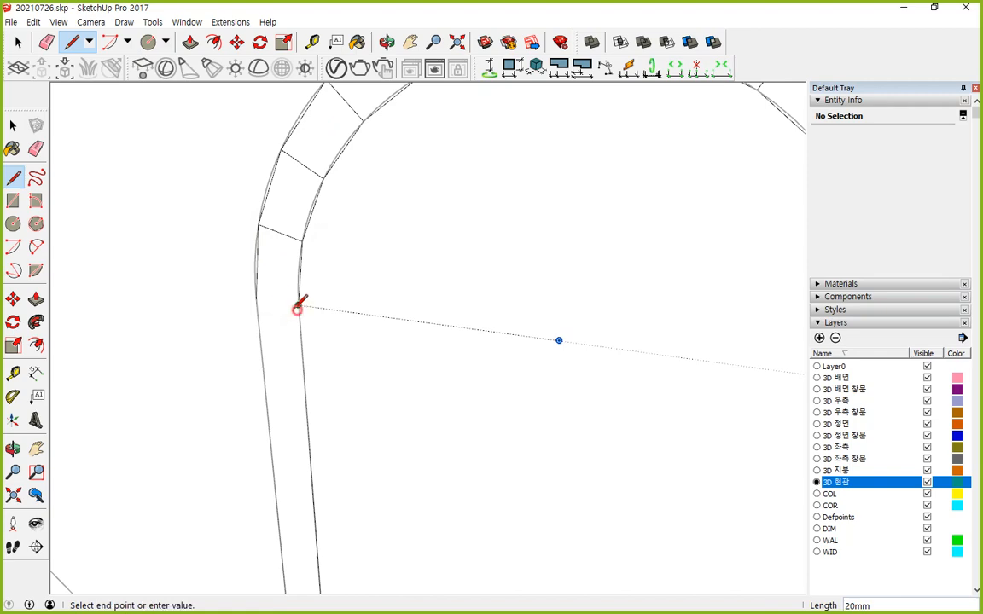
{"action": "left_click", "coordinate": [256, 297]}
- Move the inner faces of all six decorative panels 20 mm back into the door slab and clear the selection
{"action": "scroll", "coordinate": [350, 377], "scroll_direction": "down", "scroll_amount": 6}
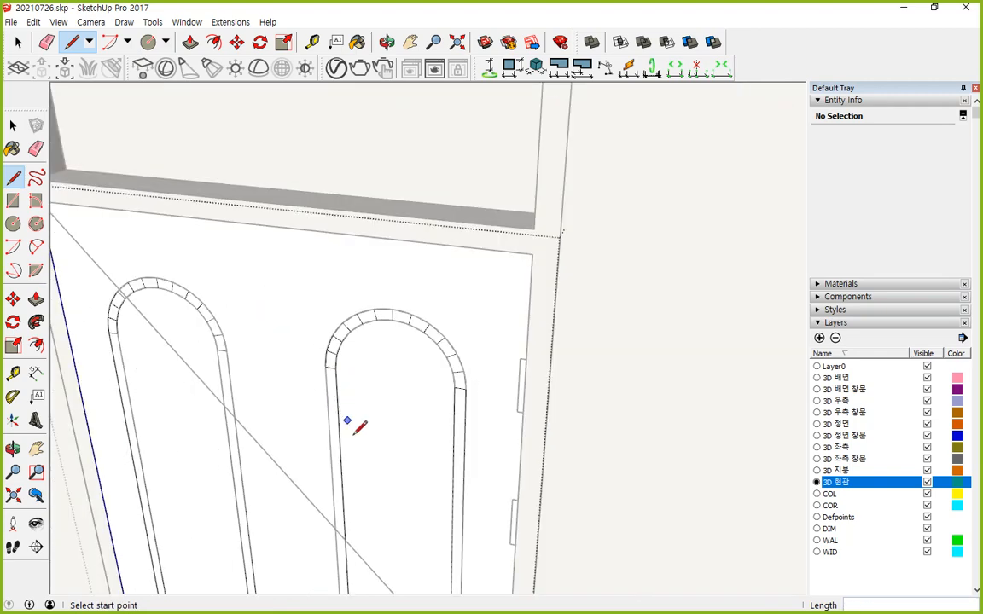
{"action": "middle_click_drag", "start_coordinate": [346, 422], "coordinate": [390, 269]}
{"action": "scroll", "coordinate": [372, 330], "scroll_direction": "down", "scroll_amount": 3}
{"action": "middle_click_drag", "start_coordinate": [371, 329], "coordinate": [407, 345]}
{"action": "key", "text": "space"}
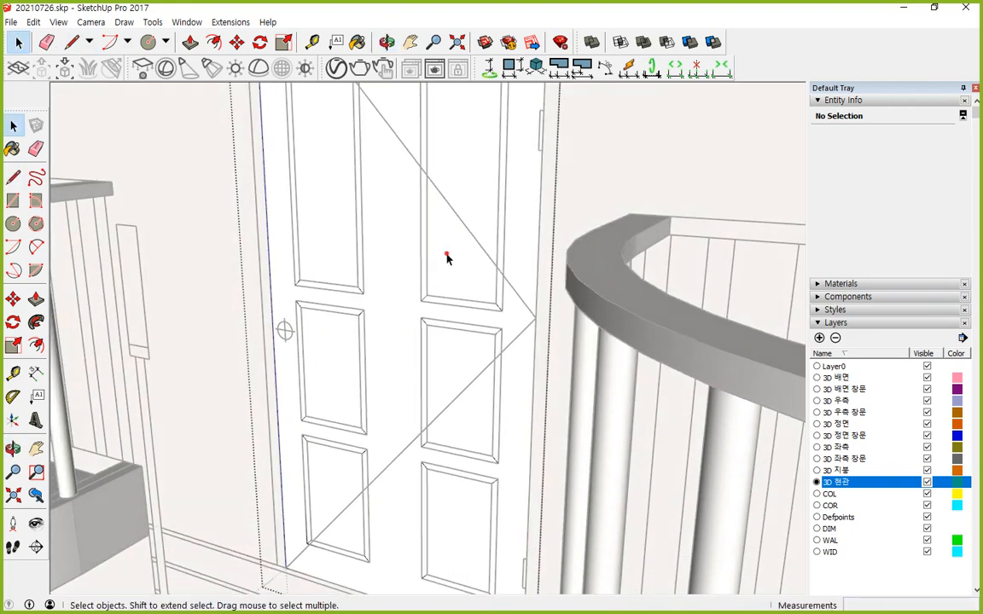
{"action": "left_click", "coordinate": [339, 259], "text": "shift"}
{"action": "left_click", "coordinate": [335, 344], "text": "shift"}
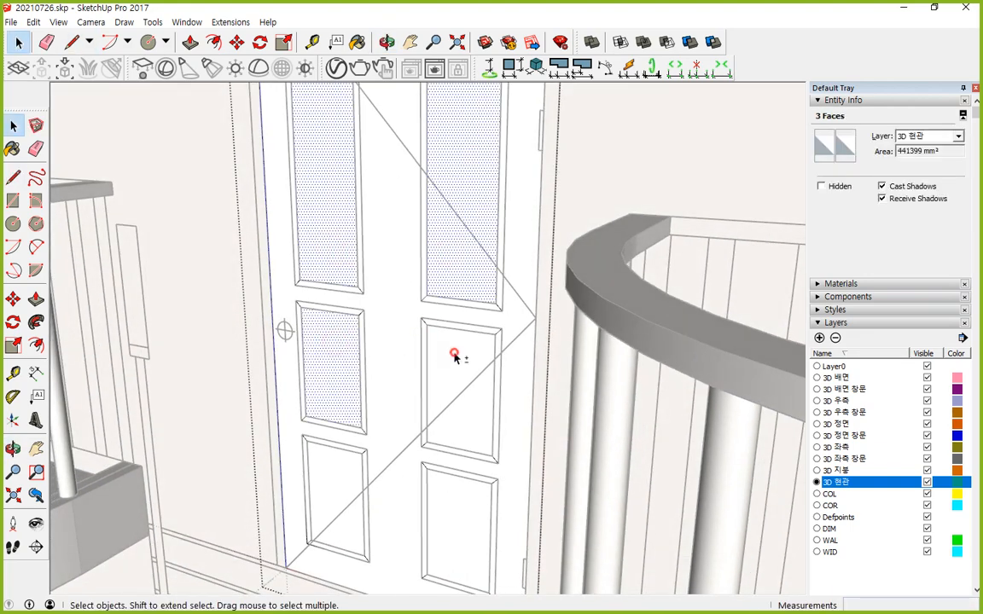
{"action": "left_click", "coordinate": [339, 487], "text": "shift"}
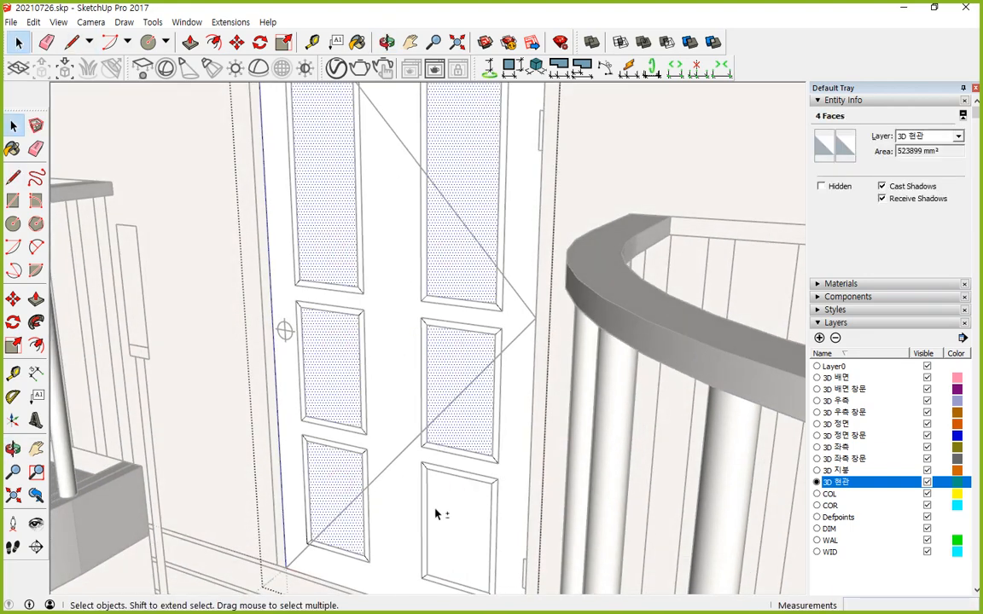
{"action": "left_click", "coordinate": [438, 514], "text": "shift"}
{"action": "middle_click_drag", "start_coordinate": [454, 550], "coordinate": [430, 499]}
{"action": "scroll", "coordinate": [443, 333], "scroll_direction": "up", "scroll_amount": 3}
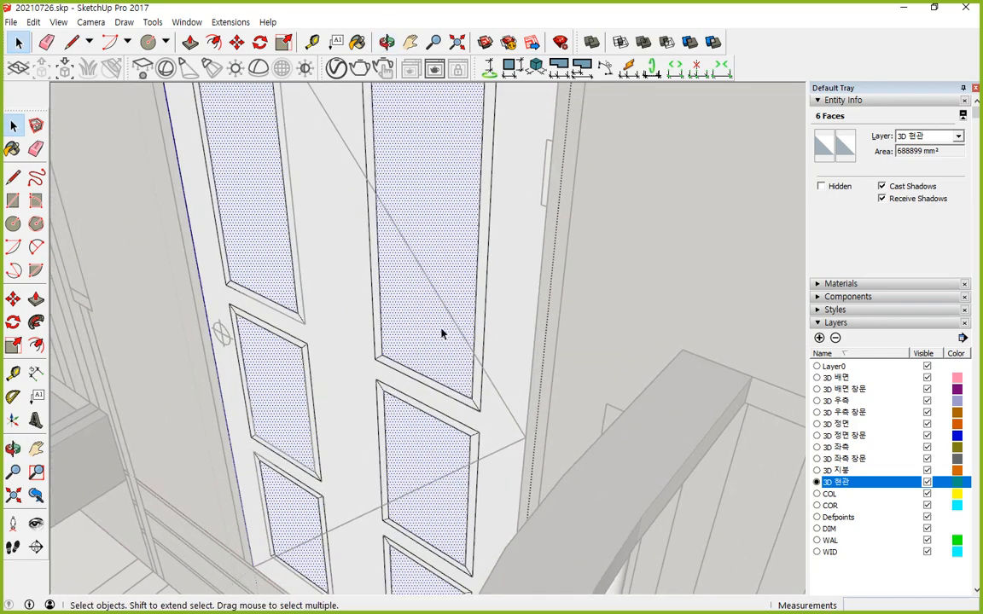
{"action": "key", "text": "m"}
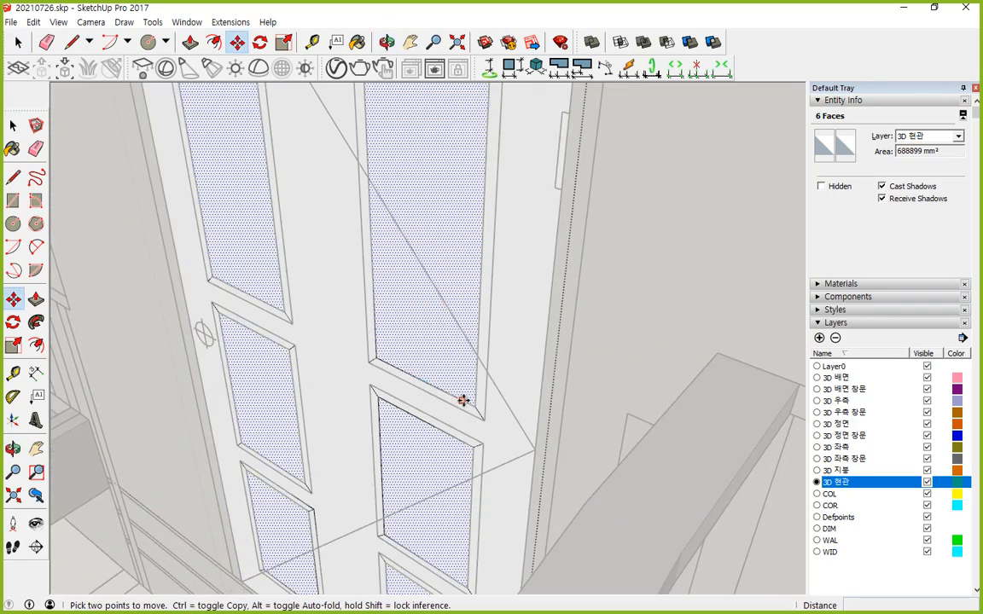
{"action": "left_click", "coordinate": [474, 404]}
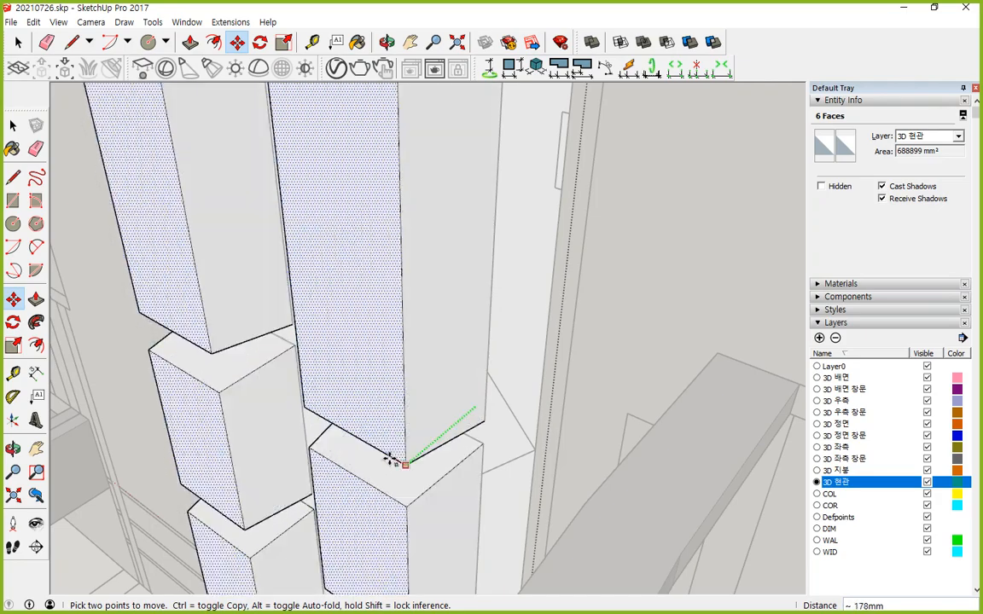
{"action": "left_click", "coordinate": [478, 390]}
{"action": "middle_click_drag", "start_coordinate": [478, 389], "coordinate": [603, 374]}
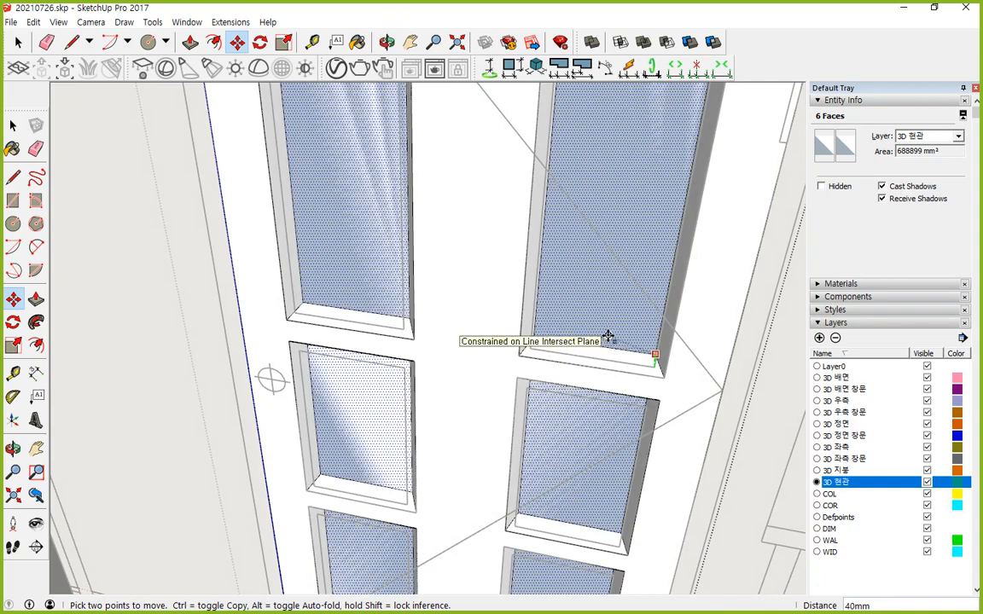
{"action": "type", "text": "20"}
{"action": "key", "text": "Return"}
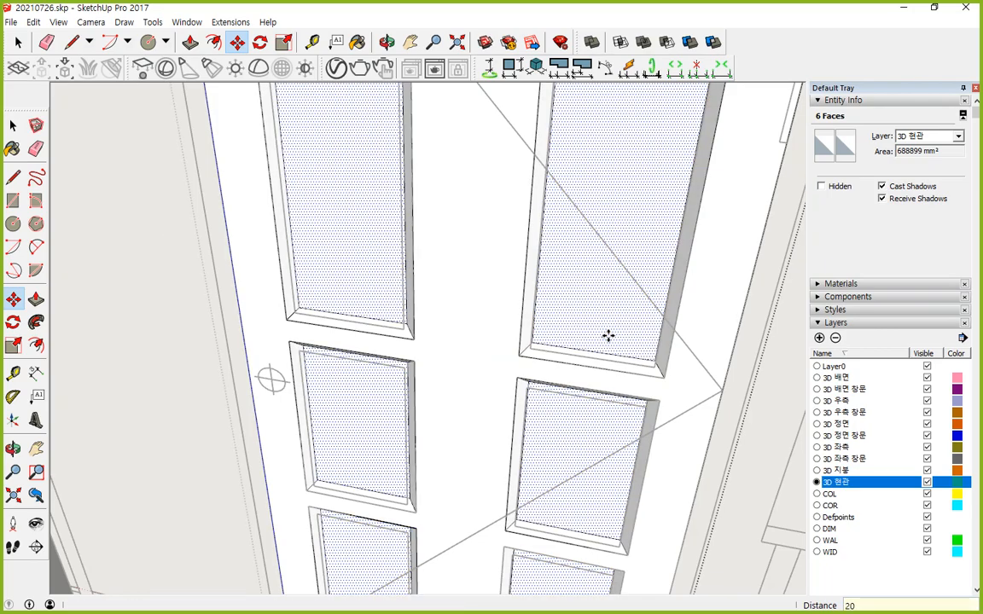
{"action": "middle_click_drag", "start_coordinate": [607, 336], "coordinate": [419, 342]}
{"action": "key", "text": "space"}
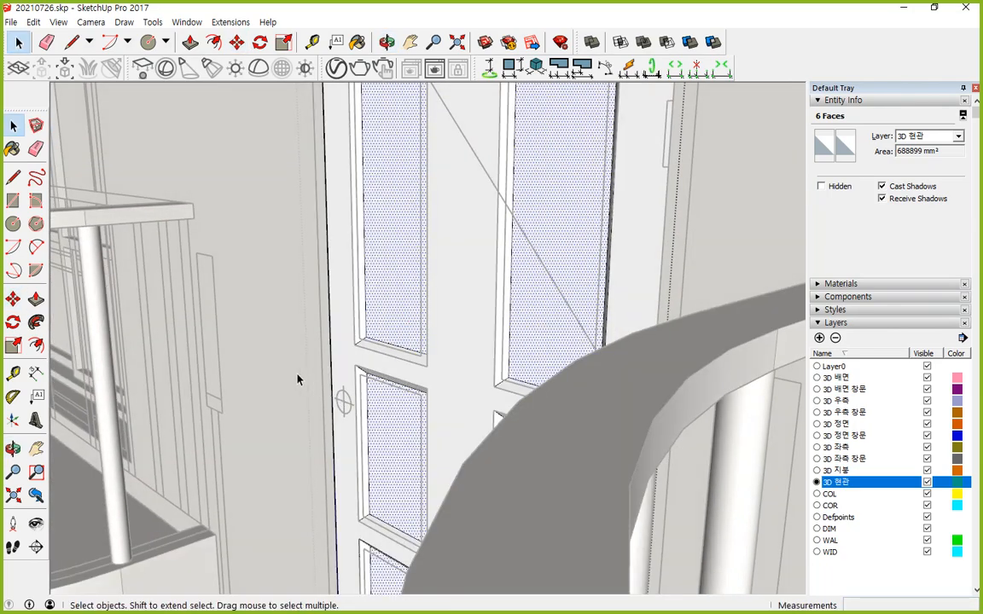
{"action": "left_click", "coordinate": [299, 378]}
{"action": "middle_click_drag", "start_coordinate": [429, 445], "coordinate": [454, 401]}
{"action": "scroll", "coordinate": [452, 398], "scroll_direction": "up", "scroll_amount": 2}
{"action": "scroll", "coordinate": [588, 99], "scroll_direction": "up", "scroll_amount": 6}
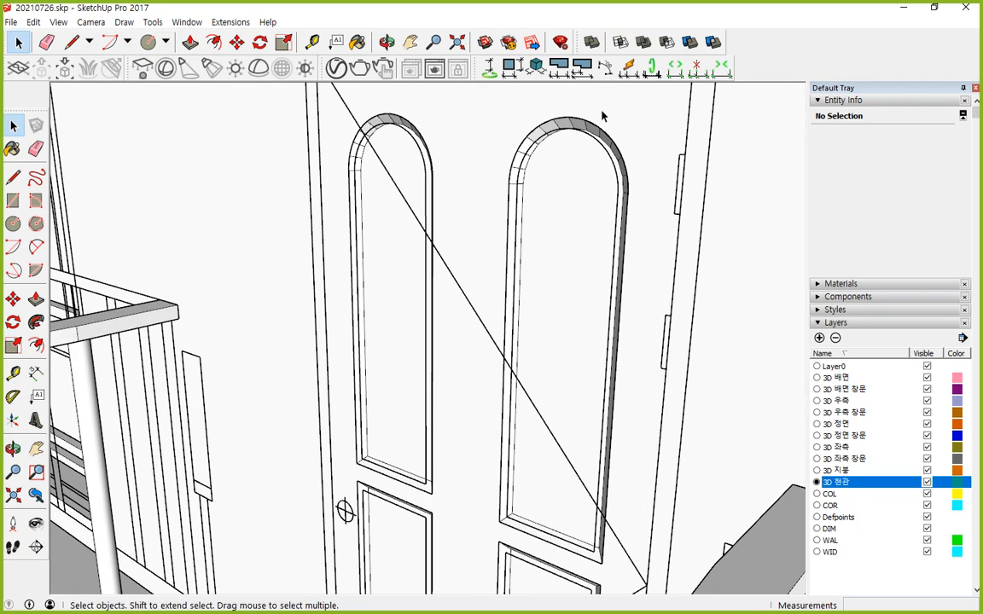
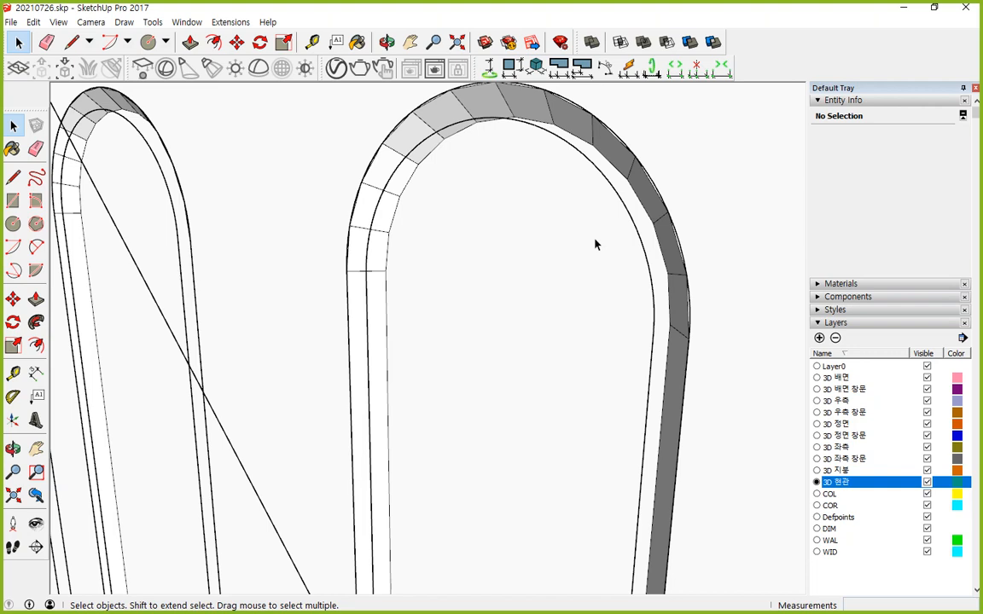
{"action": "left_click_drag", "start_coordinate": [362, 249], "coordinate": [384, 181]}
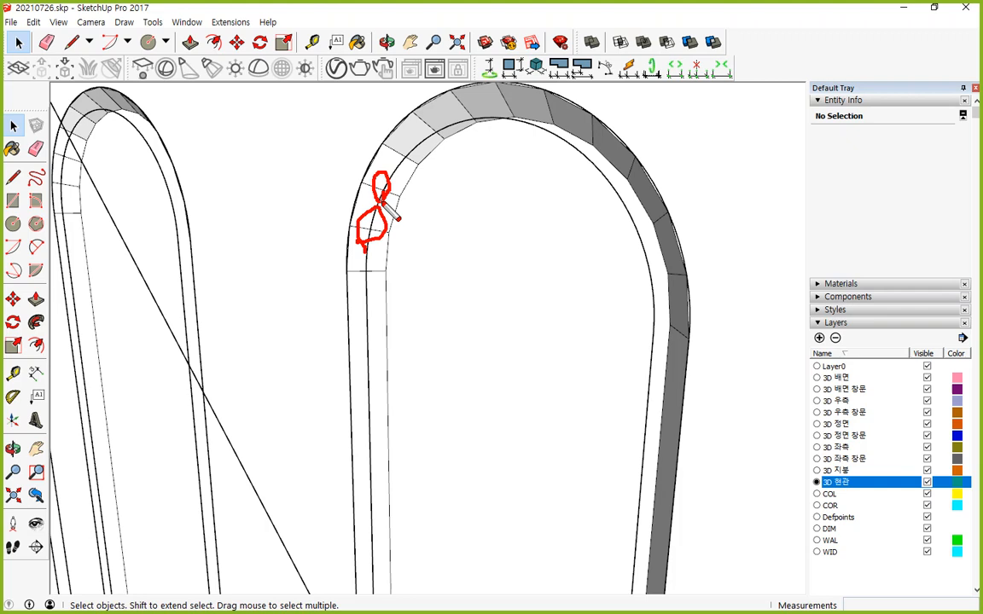
{"action": "mouse_move", "coordinate": [408, 171]}
{"action": "left_mouse_down"}
{"action": "mouse_move", "coordinate": [401, 137]}
{"action": "mouse_move", "coordinate": [435, 109]}
{"action": "mouse_move", "coordinate": [489, 103]}
{"action": "left_mouse_up"}
{"action": "key", "text": "Escape"}
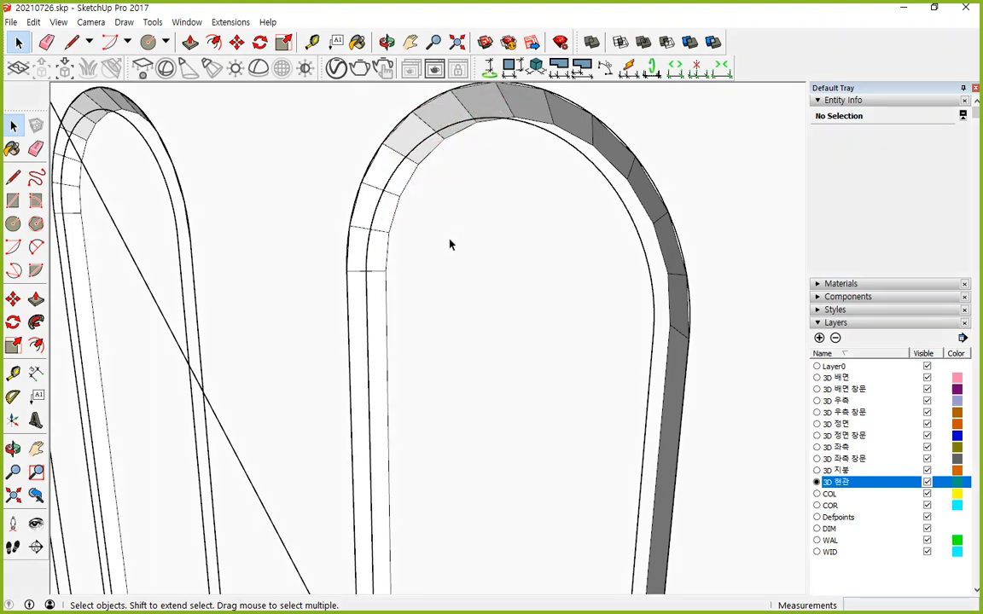
- Offset the recessed face of the bottom right panel inward by 20 mm
{"action": "double_click", "coordinate": [463, 242]}
{"action": "scroll", "coordinate": [546, 338], "scroll_direction": "down", "scroll_amount": 3}
{"action": "middle_click_drag", "start_coordinate": [542, 337], "coordinate": [476, 300]}
{"action": "scroll", "coordinate": [515, 389], "scroll_direction": "up", "scroll_amount": 3}
{"action": "left_click", "coordinate": [537, 365]}
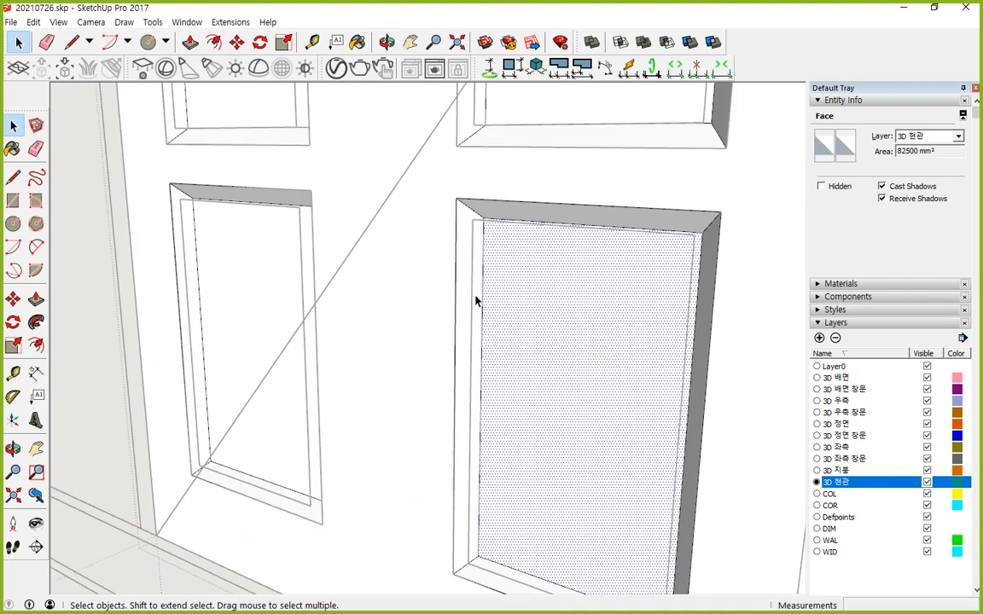
{"action": "key", "text": "f"}
{"action": "left_click", "coordinate": [570, 331]}
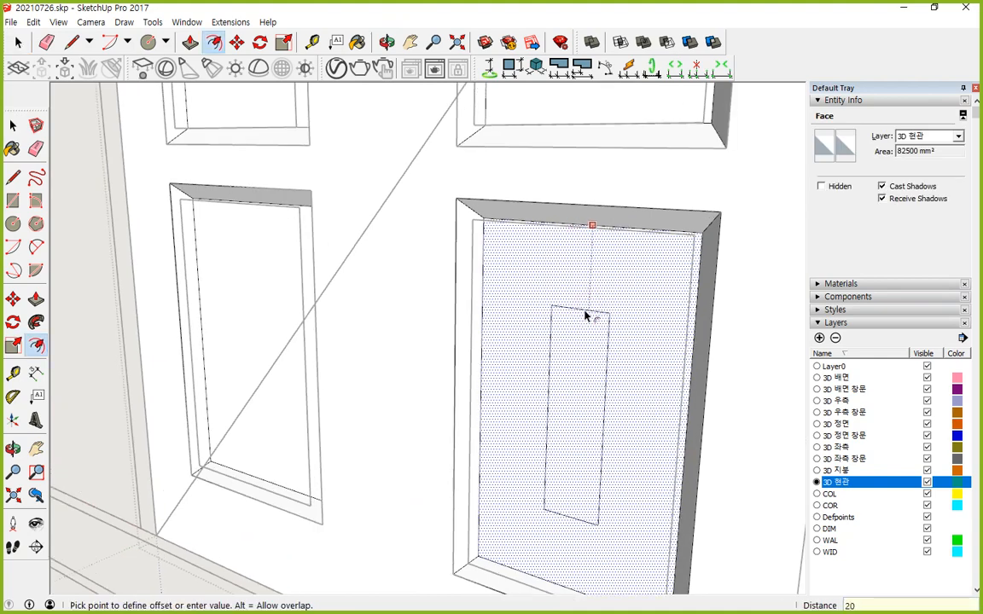
{"action": "key", "text": "Return"}
- Offset the recessed face of the bottom left panel inward by 20 mm
{"action": "left_click", "coordinate": [251, 278]}
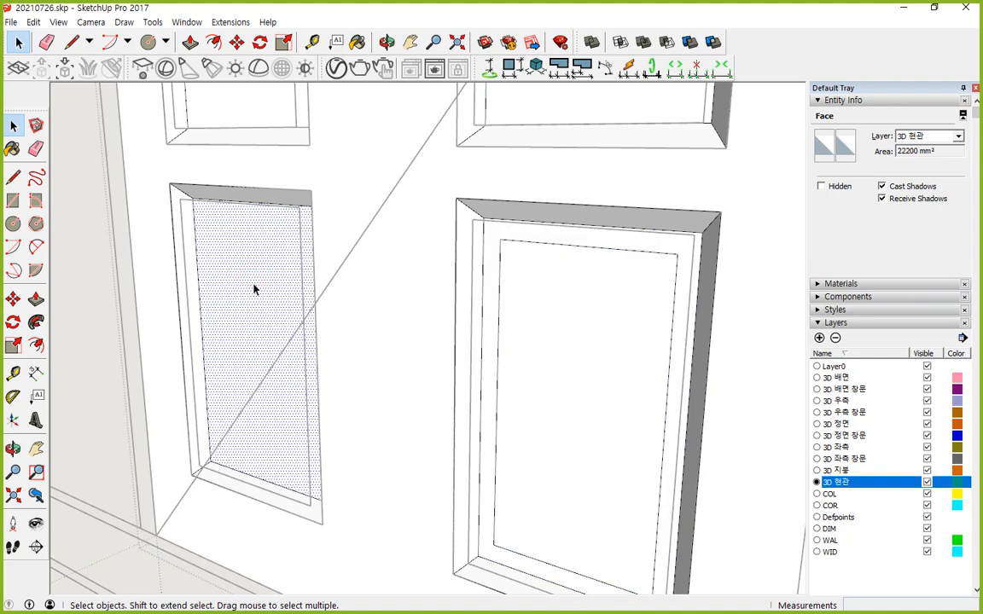
{"action": "key", "text": "f"}
{"action": "left_click", "coordinate": [254, 287]}
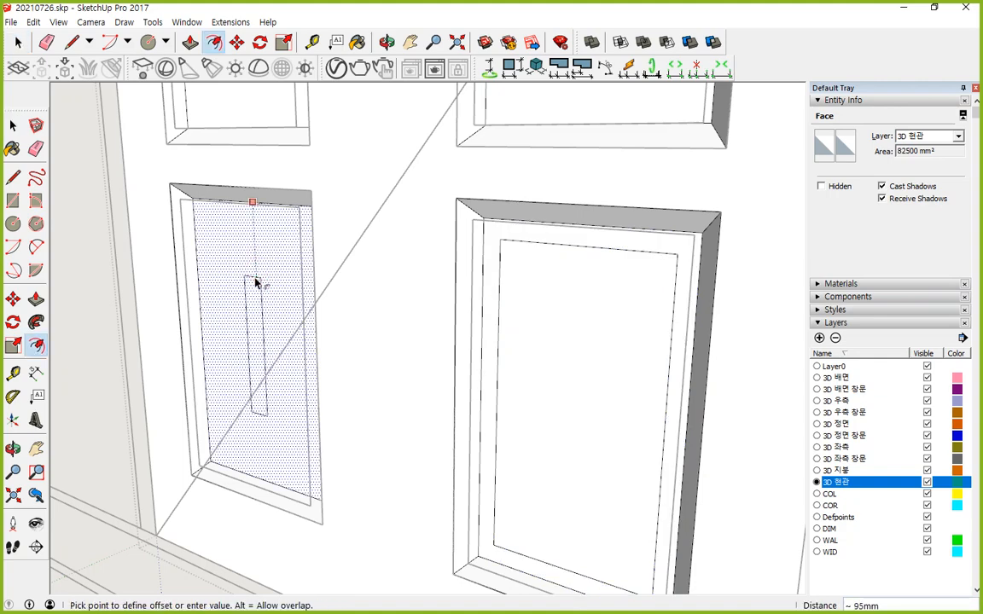
{"action": "type", "text": "20"}
{"action": "key", "text": "Return"}
- Move the offset inner faces of both bottom panels 20 mm outward, flush with the door's front surface
{"action": "left_click", "coordinate": [256, 320]}
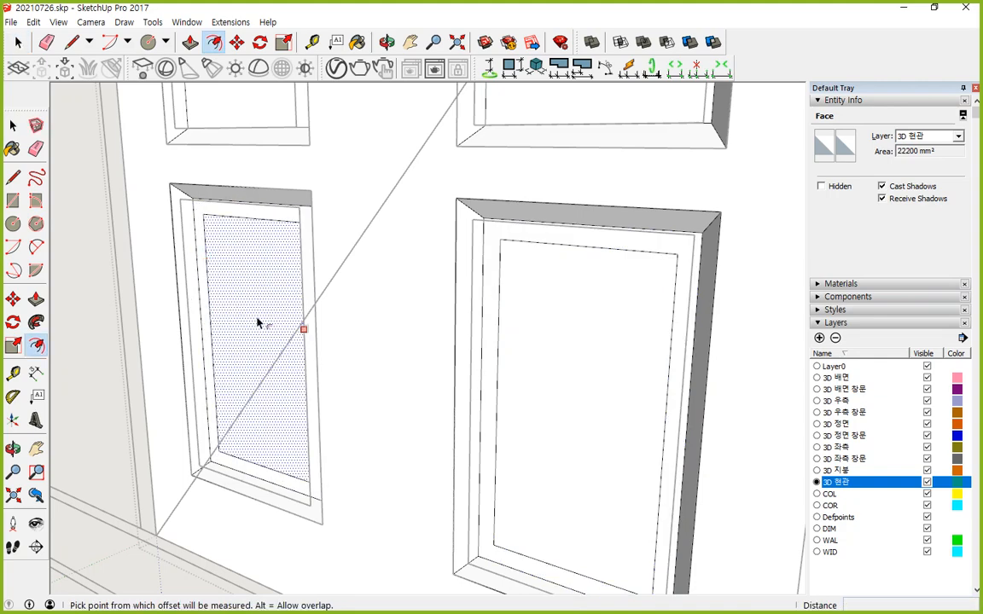
{"action": "key", "text": "Escape"}
{"action": "left_click", "coordinate": [526, 387]}
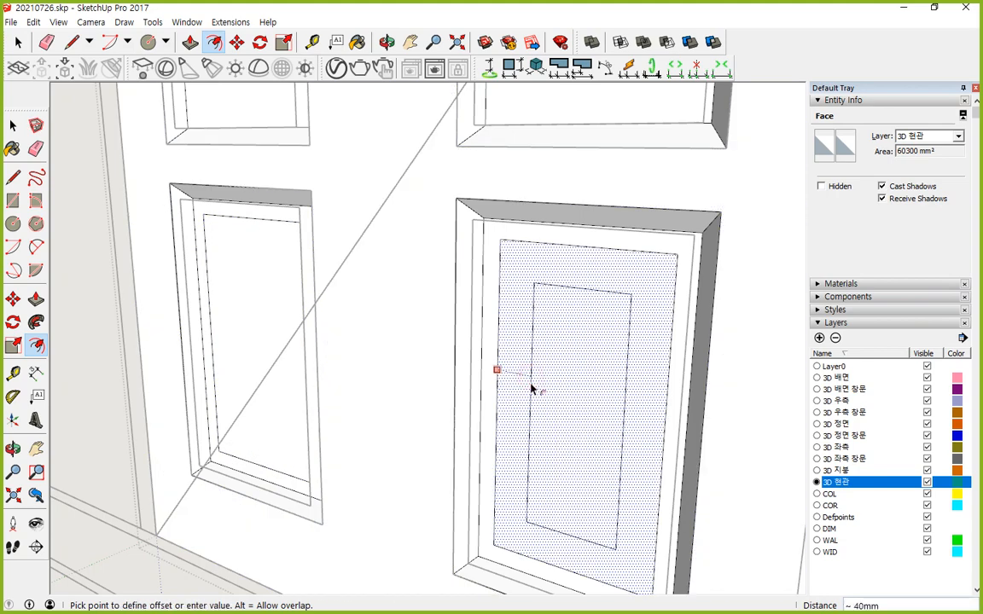
{"action": "key", "text": "Escape"}
{"action": "key", "text": "space"}
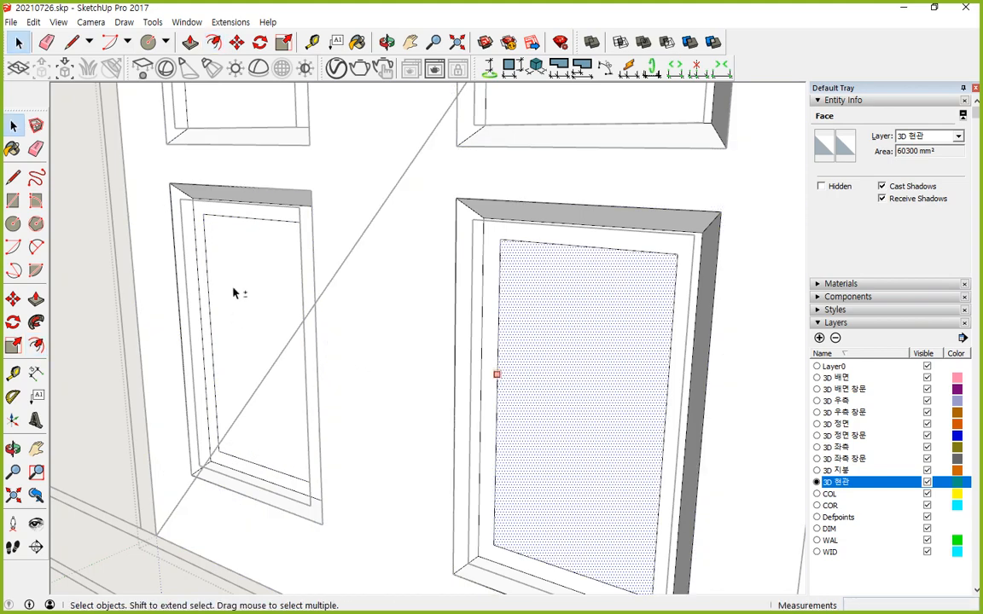
{"action": "left_click", "coordinate": [247, 363], "text": "shift"}
{"action": "key", "text": "m"}
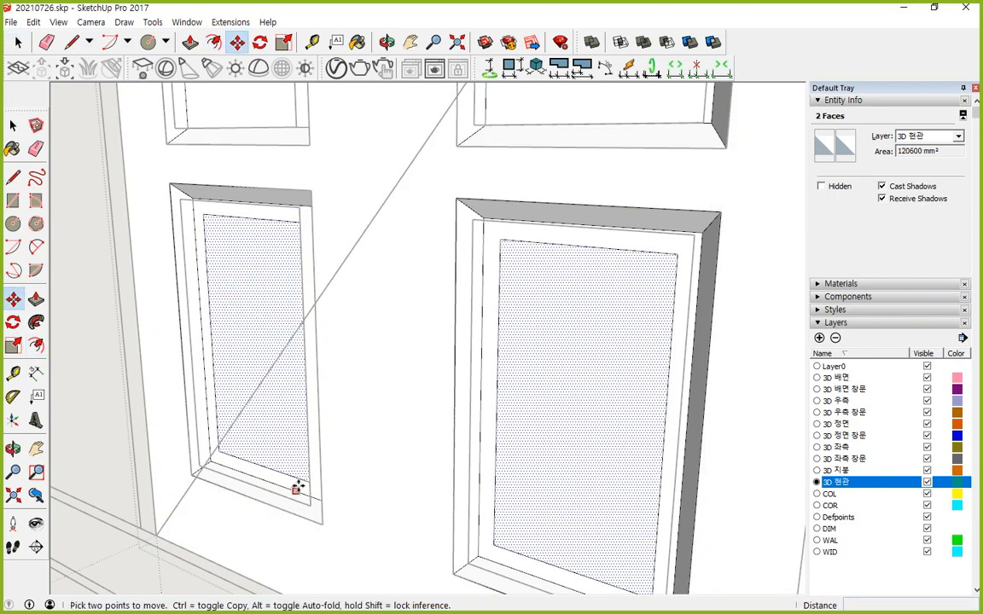
{"action": "left_click", "coordinate": [189, 461]}
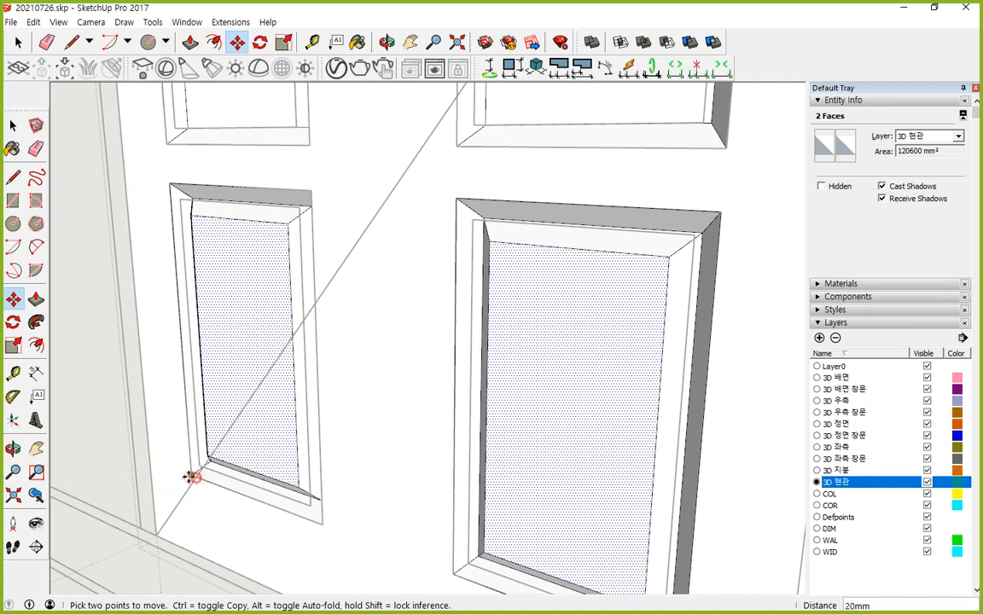
{"action": "middle_click_drag", "start_coordinate": [193, 473], "coordinate": [366, 344]}
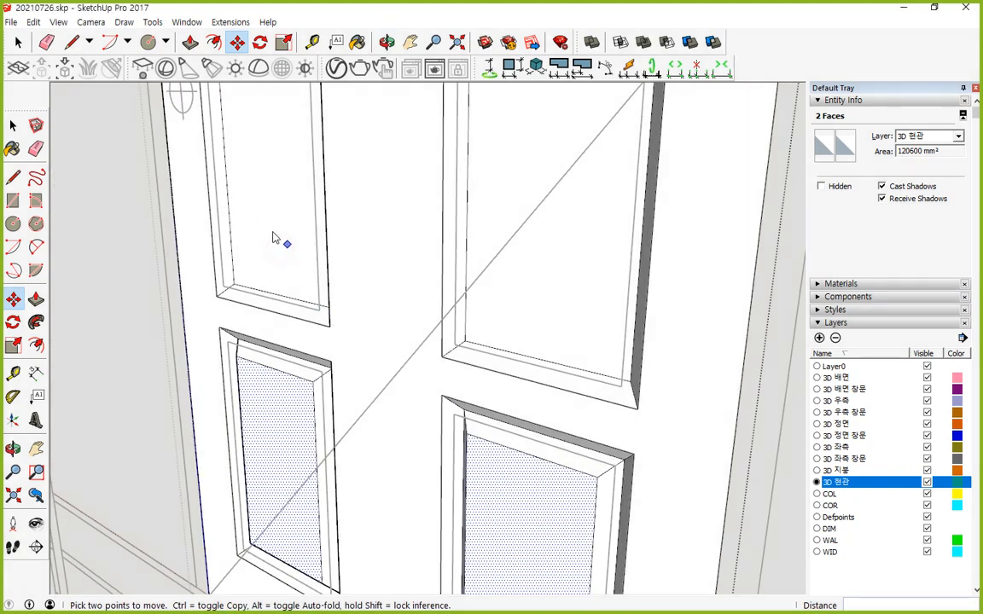
{"action": "left_click_drag", "start_coordinate": [246, 252], "coordinate": [308, 257]}
{"action": "left_click_drag", "start_coordinate": [295, 417], "coordinate": [358, 402]}
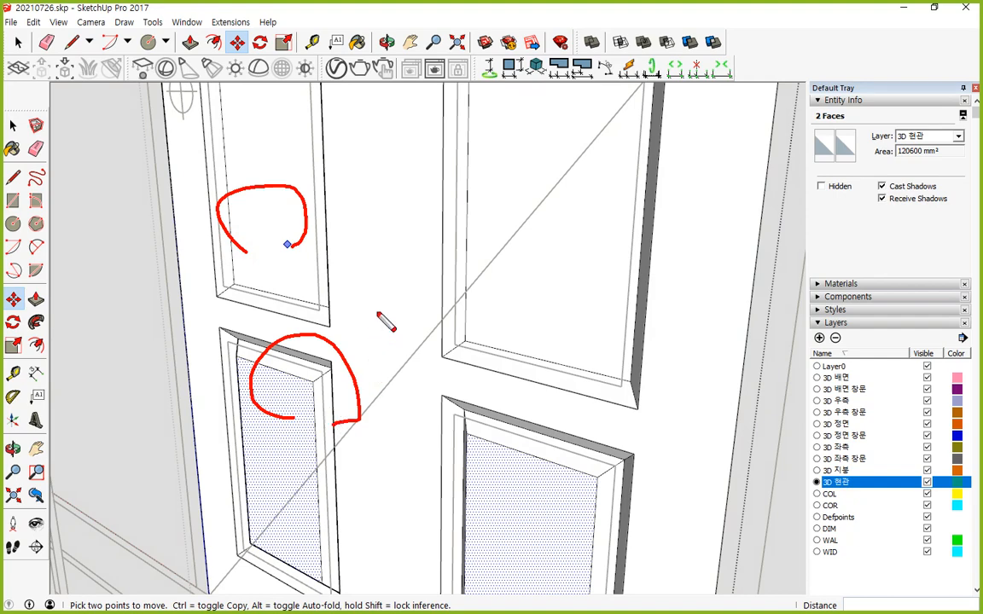
{"action": "right_click", "coordinate": [244, 256]}
{"action": "left_click", "coordinate": [299, 554]}
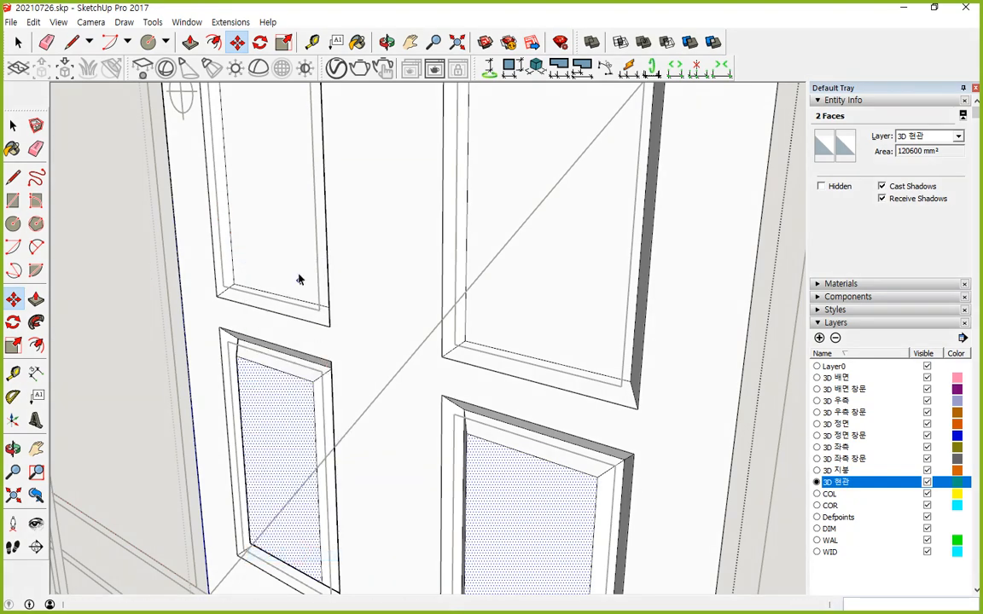
- Offset the recessed faces of both middle panels inward by 20 mm
{"action": "key", "text": "space"}
{"action": "left_click", "coordinate": [291, 261]}
{"action": "left_click", "coordinate": [574, 285], "text": "shift"}
{"action": "middle_click_drag", "start_coordinate": [431, 204], "coordinate": [235, 390]}
{"action": "key", "text": "m"}
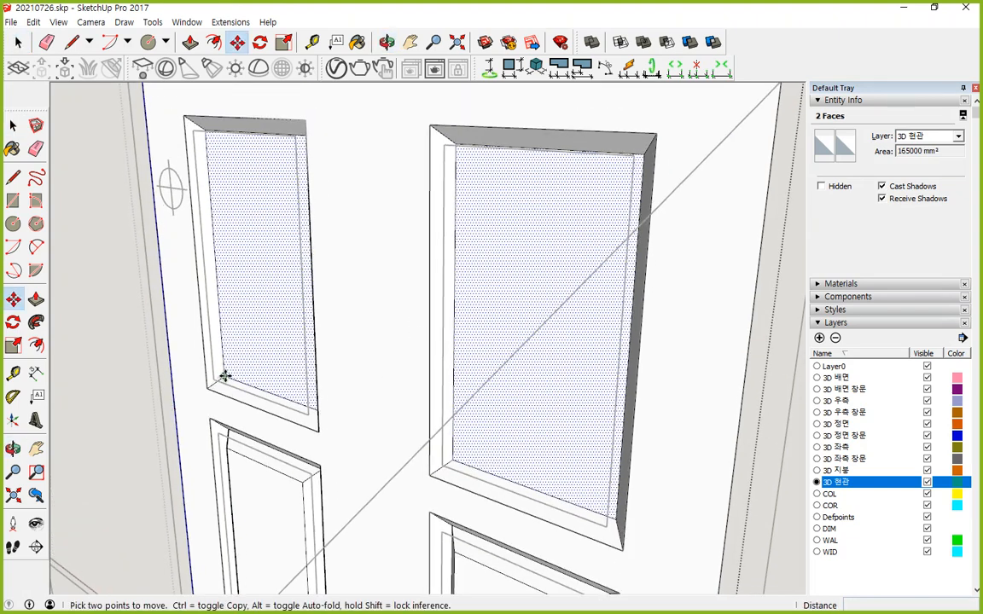
{"action": "key", "text": "f"}
{"action": "left_click", "coordinate": [265, 284]}
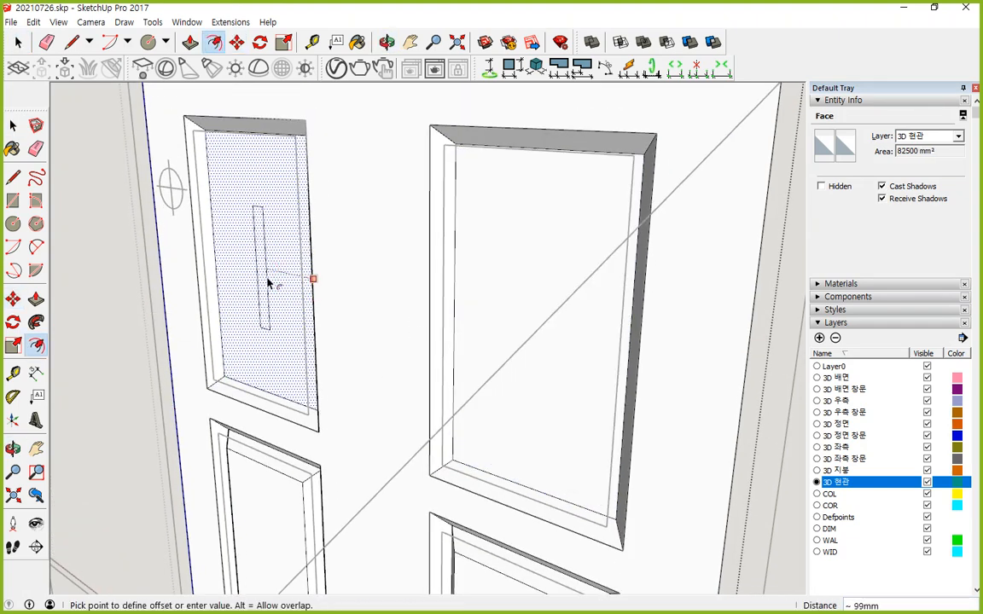
{"action": "type", "text": "20"}
{"action": "key", "text": "Return"}
{"action": "left_click", "coordinate": [517, 266]}
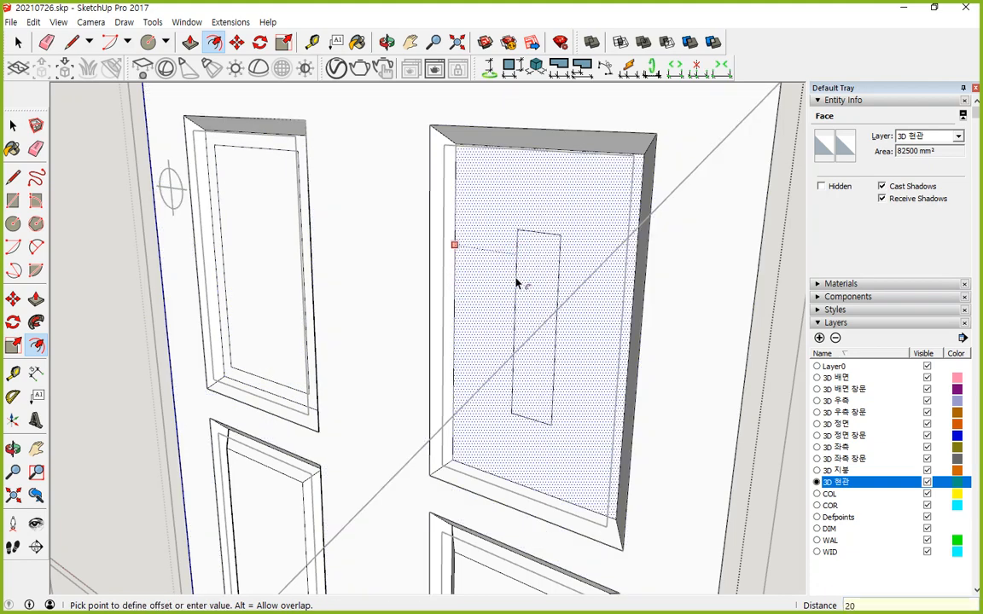
{"action": "type", "text": "20"}
{"action": "key", "text": "Return"}
- Move the offset inner faces of both middle panels 20 mm outward from the recess
{"action": "key", "text": "space"}
{"action": "left_click", "coordinate": [265, 267], "text": "shift"}
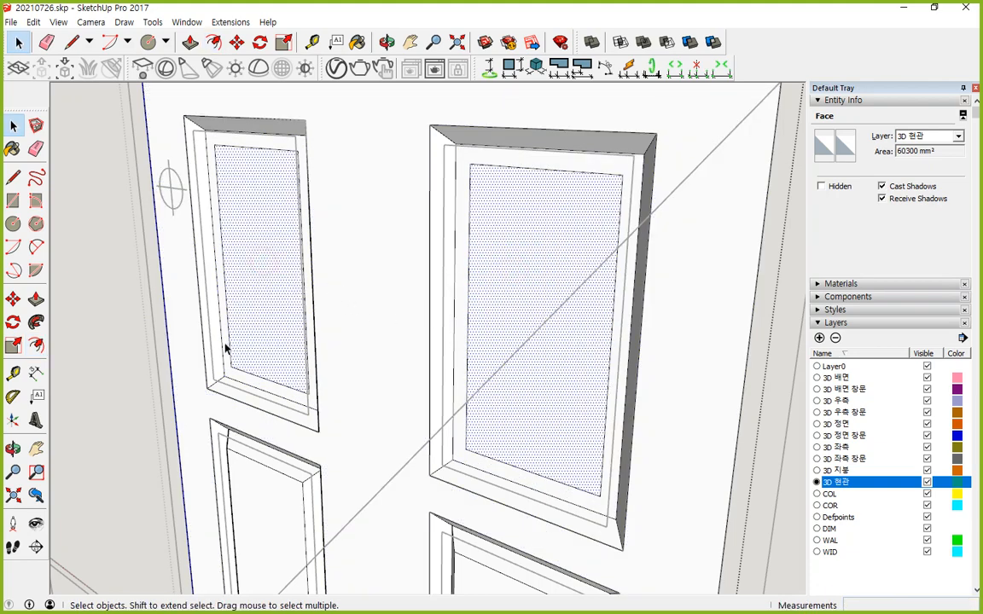
{"action": "key", "text": "m"}
{"action": "left_click", "coordinate": [230, 367]}
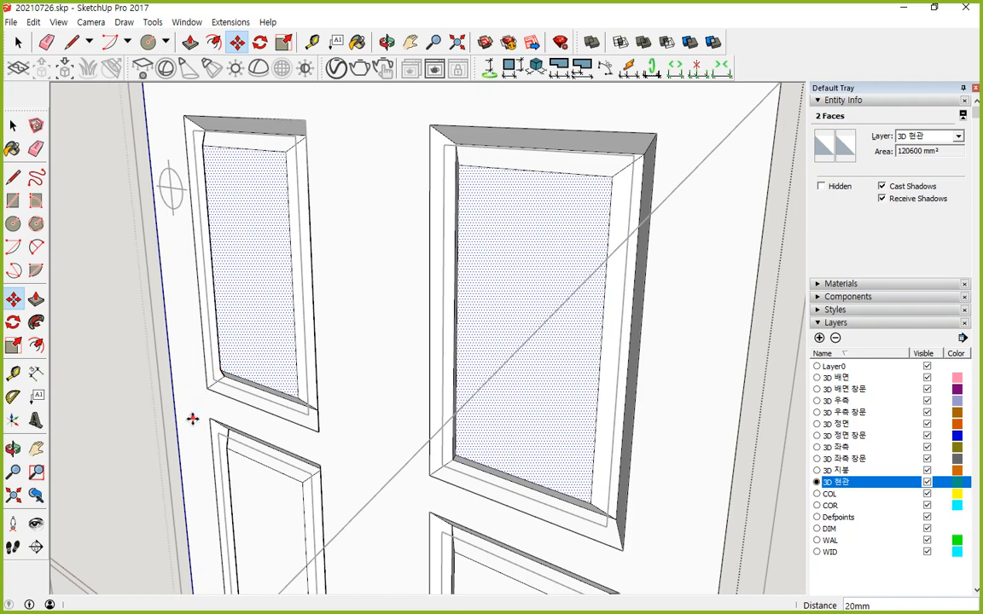
{"action": "key", "text": "space"}
{"action": "left_click", "coordinate": [128, 295]}
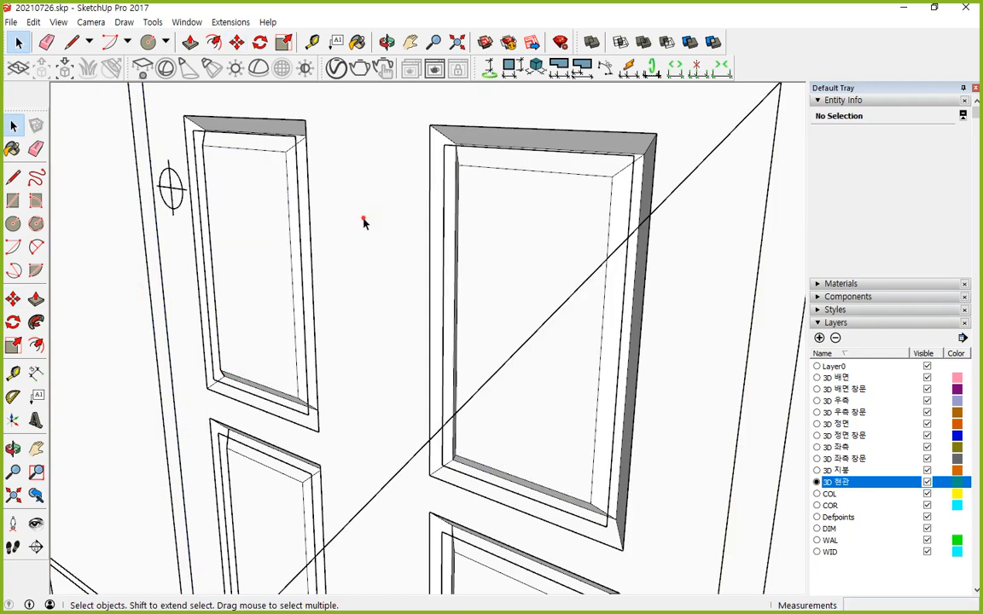
- Offset the recessed arched faces of both top door panels inward by 20 mm
{"action": "middle_click_drag", "start_coordinate": [364, 212], "coordinate": [254, 322]}
{"action": "key", "text": "f"}
{"action": "left_click", "coordinate": [221, 273]}
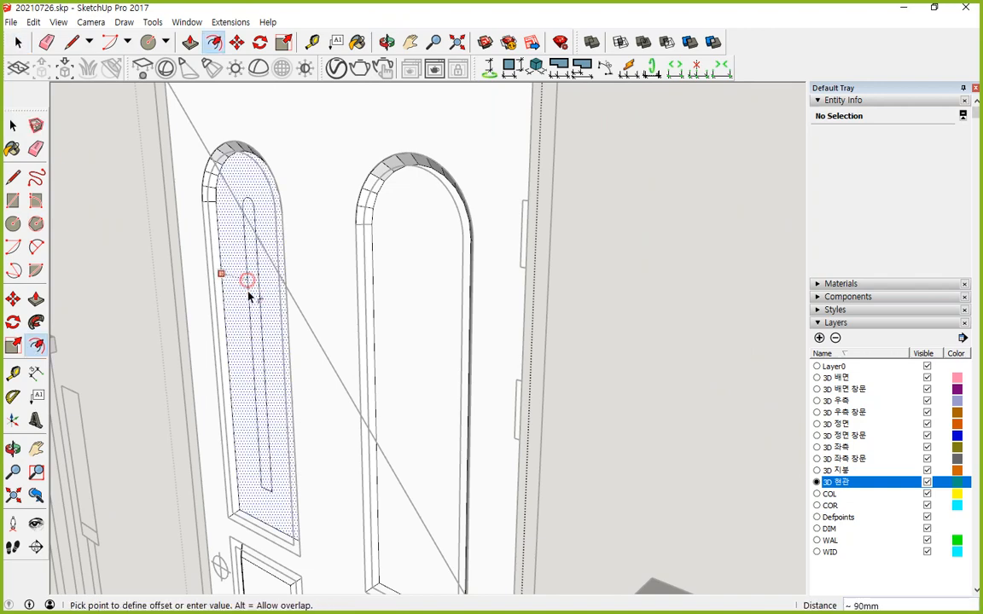
{"action": "key", "text": "Escape"}
{"action": "left_click", "coordinate": [372, 262]}
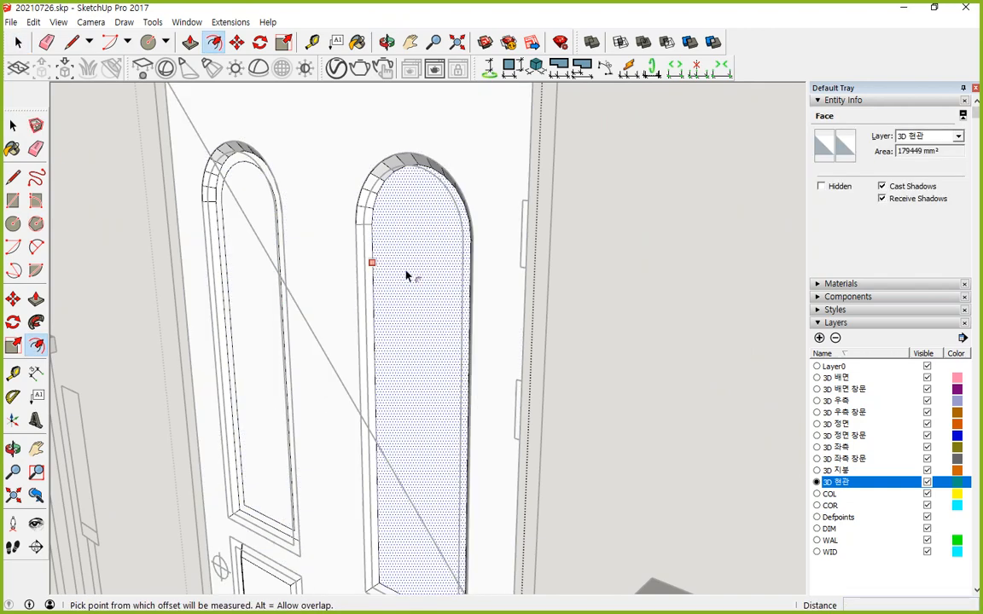
{"action": "left_click", "coordinate": [407, 289]}
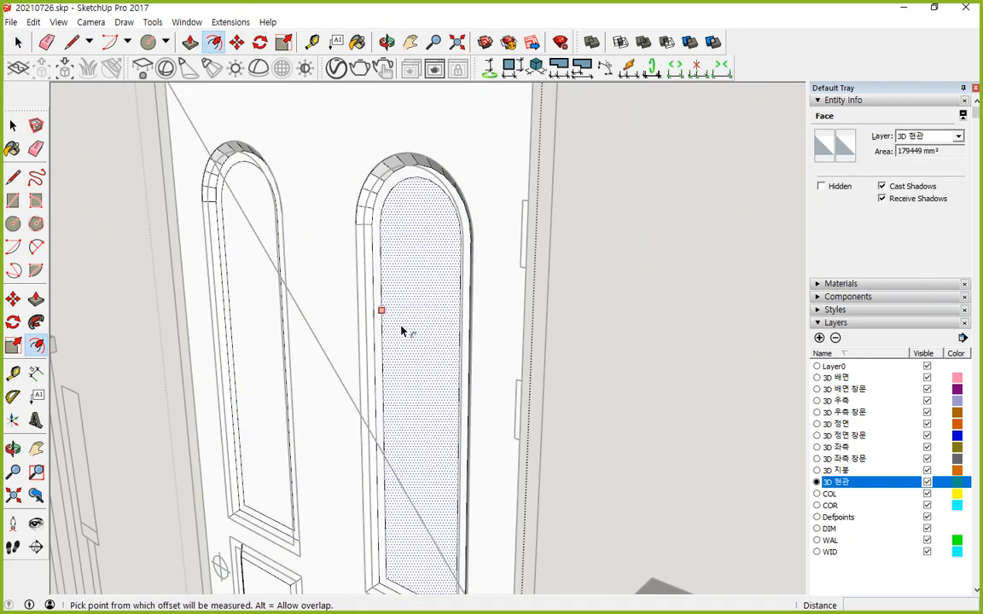
- Move the offset inner faces of both arched top panels 20 mm outward from the recess
{"action": "key", "text": "space"}
{"action": "left_click", "coordinate": [256, 308]}
{"action": "left_click", "coordinate": [393, 300], "text": "shift"}
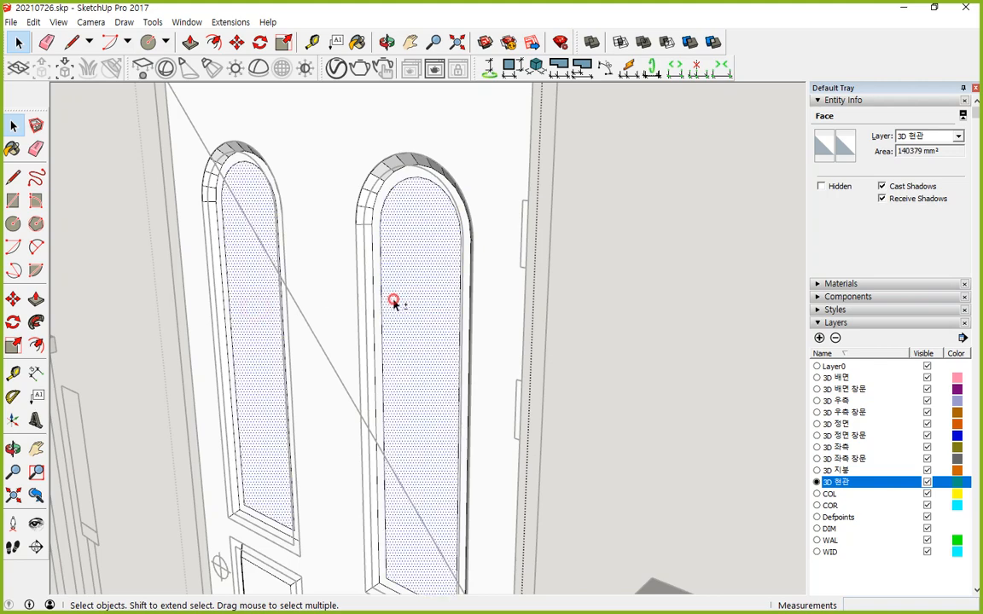
{"action": "key", "text": "m"}
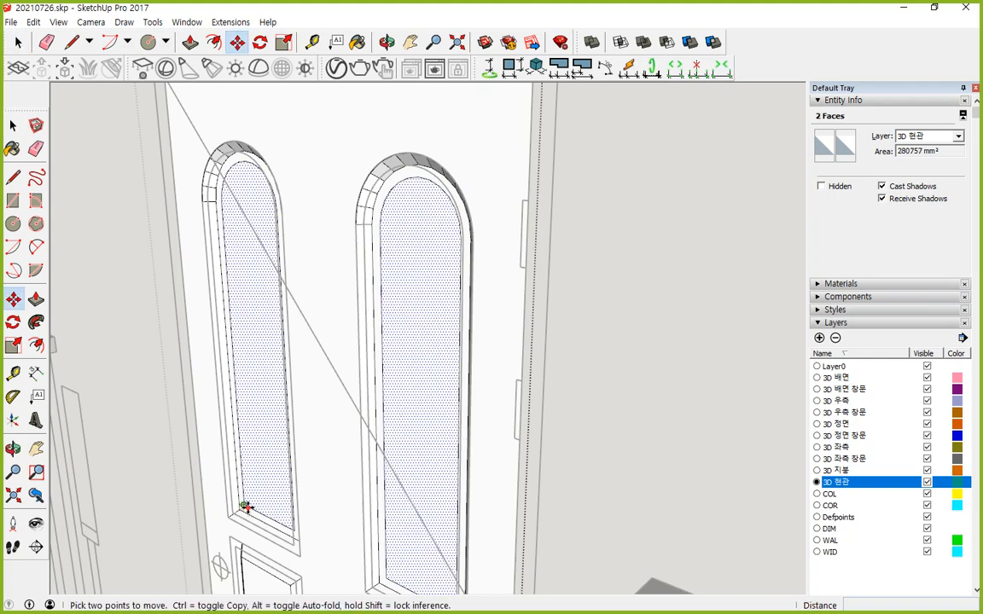
{"action": "left_click", "coordinate": [245, 507]}
{"action": "left_click", "coordinate": [221, 512]}
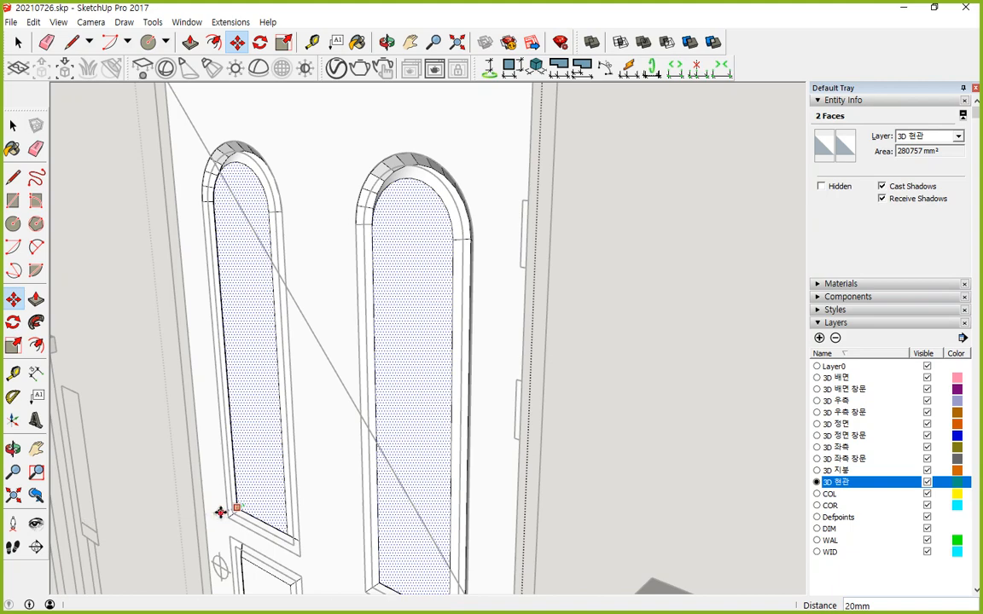
{"action": "middle_click_drag", "start_coordinate": [221, 513], "coordinate": [307, 246]}
{"action": "scroll", "coordinate": [366, 227], "scroll_direction": "up", "scroll_amount": 5}
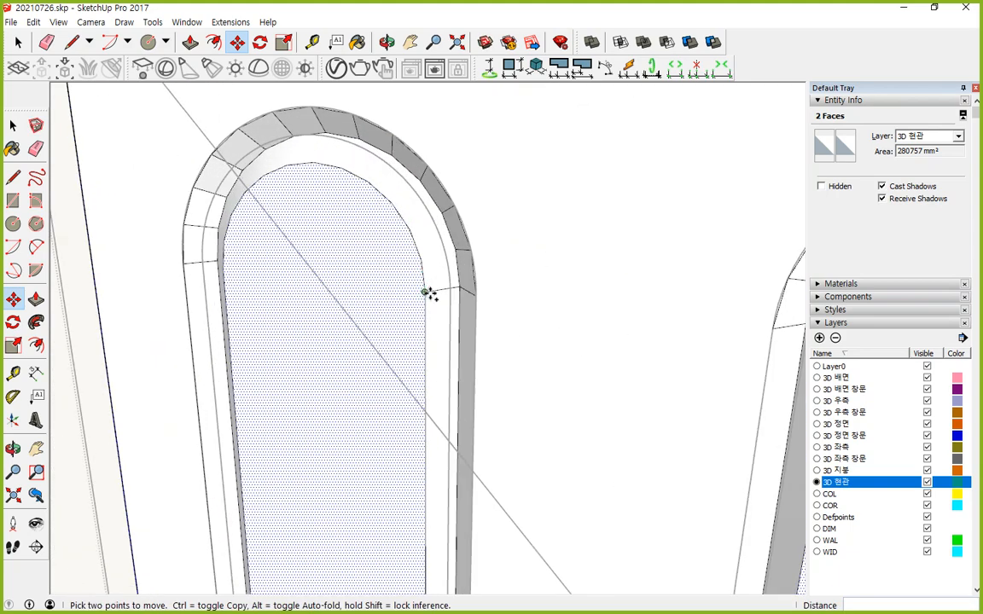
{"action": "mouse_move", "coordinate": [438, 290]}
{"action": "left_mouse_down"}
{"action": "mouse_move", "coordinate": [384, 169]}
{"action": "mouse_move", "coordinate": [219, 228]}
{"action": "mouse_move", "coordinate": [213, 291]}
{"action": "left_mouse_up"}
{"action": "scroll", "coordinate": [327, 336], "scroll_direction": "down", "scroll_amount": 10}
{"action": "key", "text": "space"}
{"action": "middle_click_drag", "start_coordinate": [560, 412], "coordinate": [408, 516]}
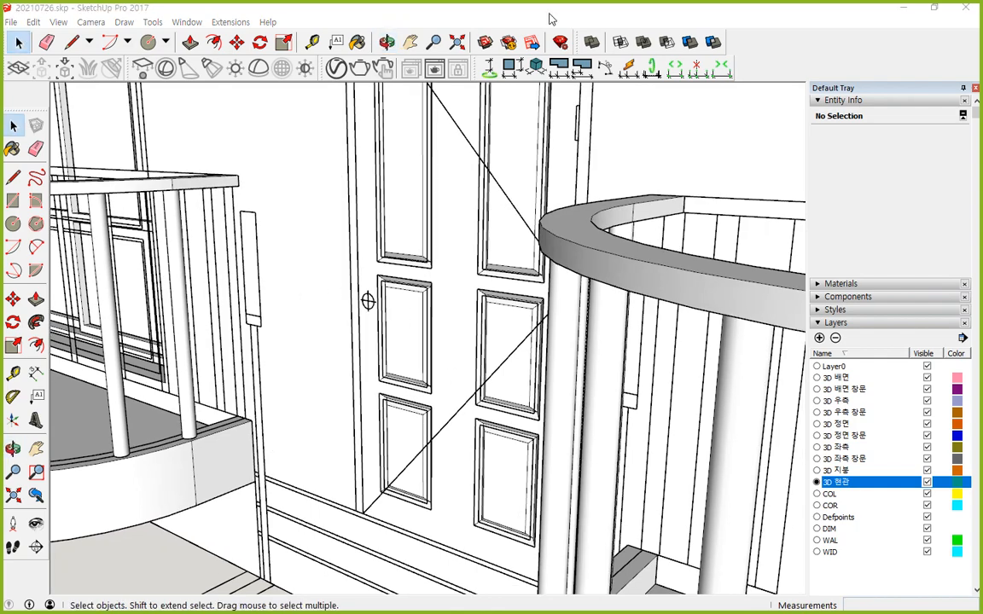
{"action": "mouse_move", "coordinate": [411, 294]}
{"action": "middle_mouse_down"}
{"action": "mouse_move", "coordinate": [384, 342]}
{"action": "mouse_move", "coordinate": [415, 301]}
{"action": "middle_mouse_up"}
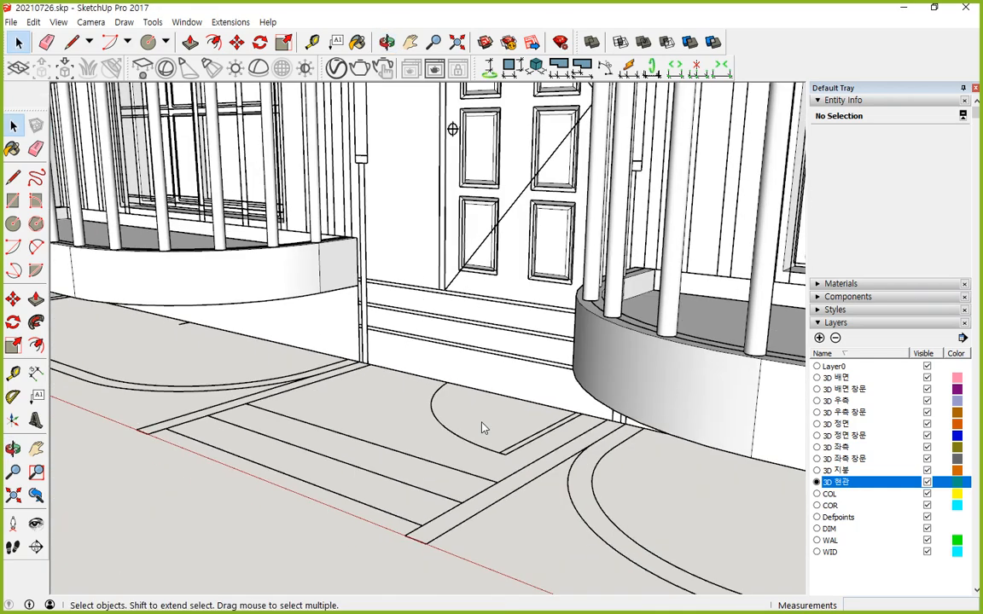
{"action": "mouse_move", "coordinate": [475, 433]}
{"action": "left_mouse_down"}
{"action": "mouse_move", "coordinate": [377, 242]}
{"action": "mouse_move", "coordinate": [575, 432]}
{"action": "mouse_move", "coordinate": [482, 456]}
{"action": "left_mouse_up"}
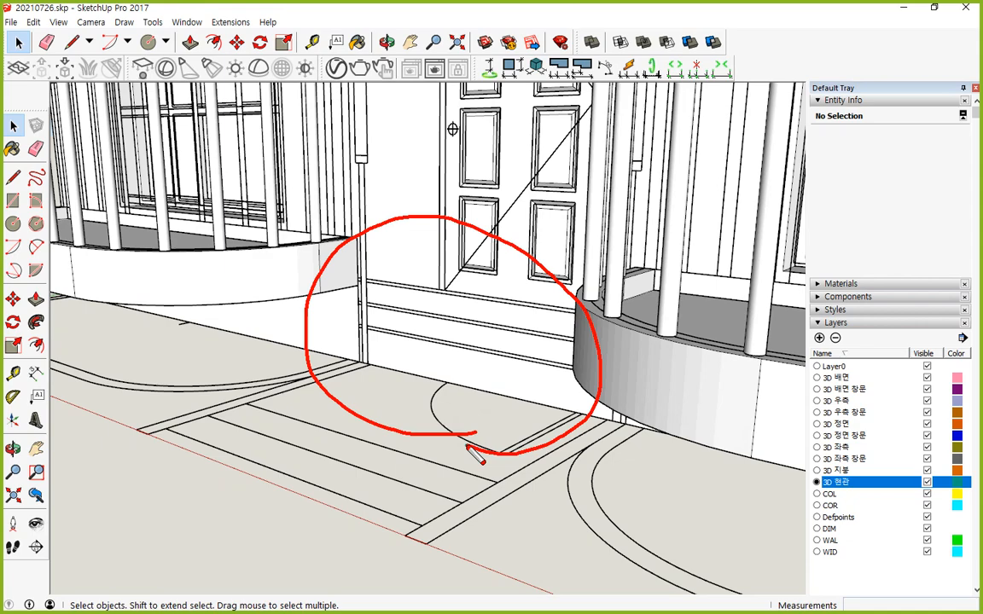
{"action": "key", "text": "Escape"}
{"action": "mouse_move", "coordinate": [537, 401]}
{"action": "middle_mouse_down"}
{"action": "mouse_move", "coordinate": [427, 438]}
{"action": "mouse_move", "coordinate": [566, 498]}
{"action": "mouse_move", "coordinate": [575, 312]}
{"action": "mouse_move", "coordinate": [587, 355]}
{"action": "middle_mouse_up"}
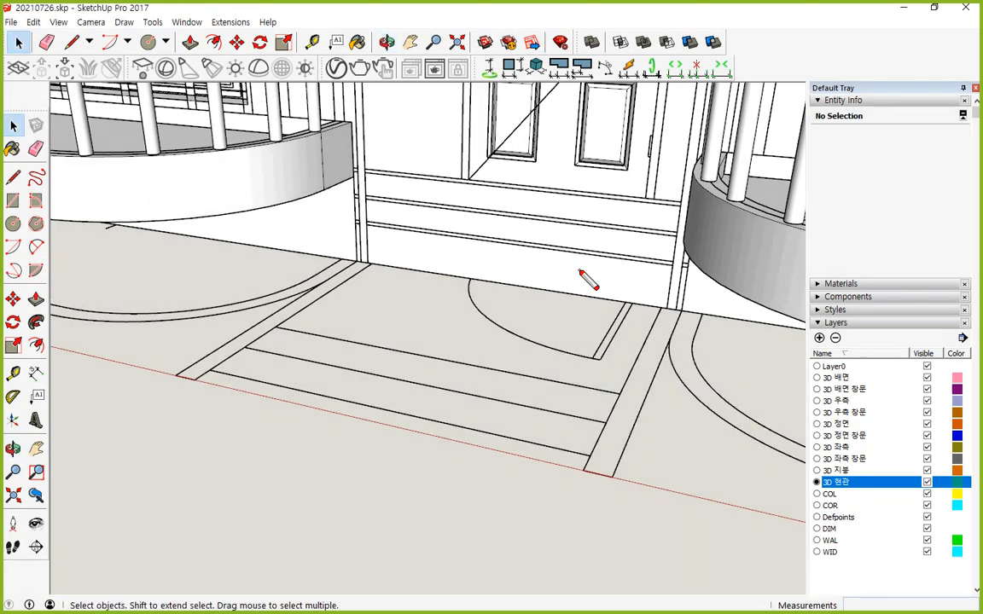
{"action": "mouse_move", "coordinate": [578, 272]}
{"action": "left_mouse_down"}
{"action": "mouse_move", "coordinate": [454, 413]}
{"action": "mouse_move", "coordinate": [481, 414]}
{"action": "left_mouse_up"}
{"action": "left_click_drag", "start_coordinate": [575, 224], "coordinate": [530, 262]}
{"action": "key", "text": "Escape"}
{"action": "mouse_move", "coordinate": [526, 329]}
{"action": "left_mouse_down"}
{"action": "mouse_move", "coordinate": [528, 275]}
{"action": "mouse_move", "coordinate": [514, 260]}
{"action": "left_mouse_up"}
{"action": "left_click_drag", "start_coordinate": [478, 380], "coordinate": [457, 288]}
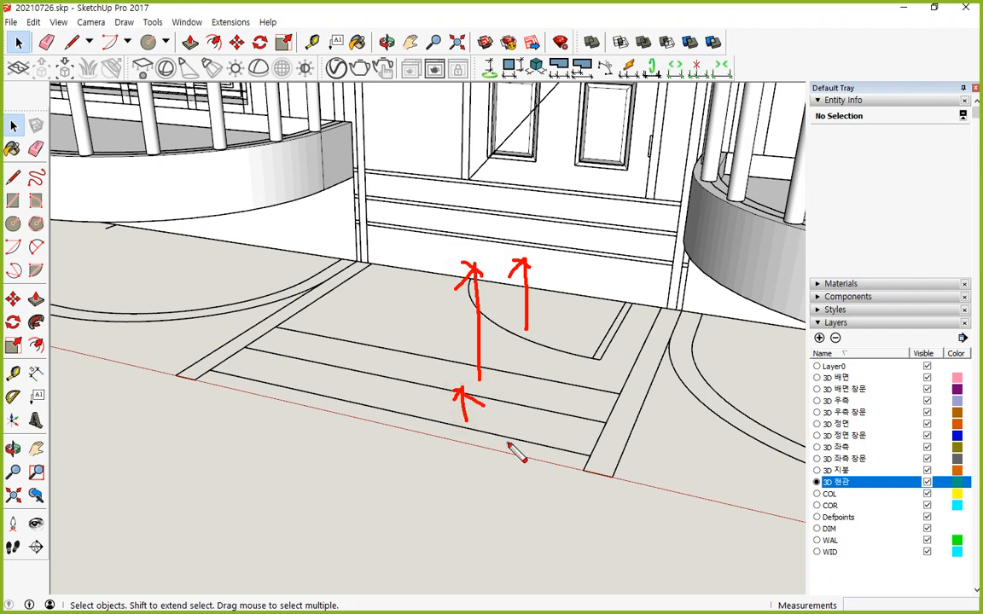
{"action": "key", "text": "Escape"}
- Draw a 1650 by 1000 mm landing rectangle and two adjoining 1650 by 250 mm tread rectangles on the ground plan in front of the door
{"action": "key", "text": "r"}
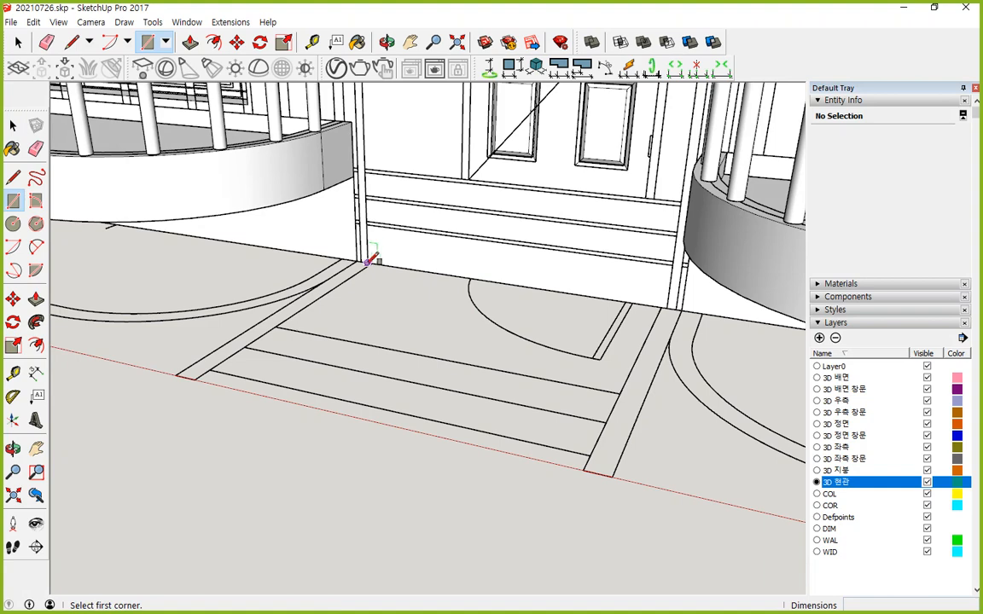
{"action": "scroll", "coordinate": [368, 260], "scroll_direction": "up", "scroll_amount": 2}
{"action": "left_click", "coordinate": [377, 266]}
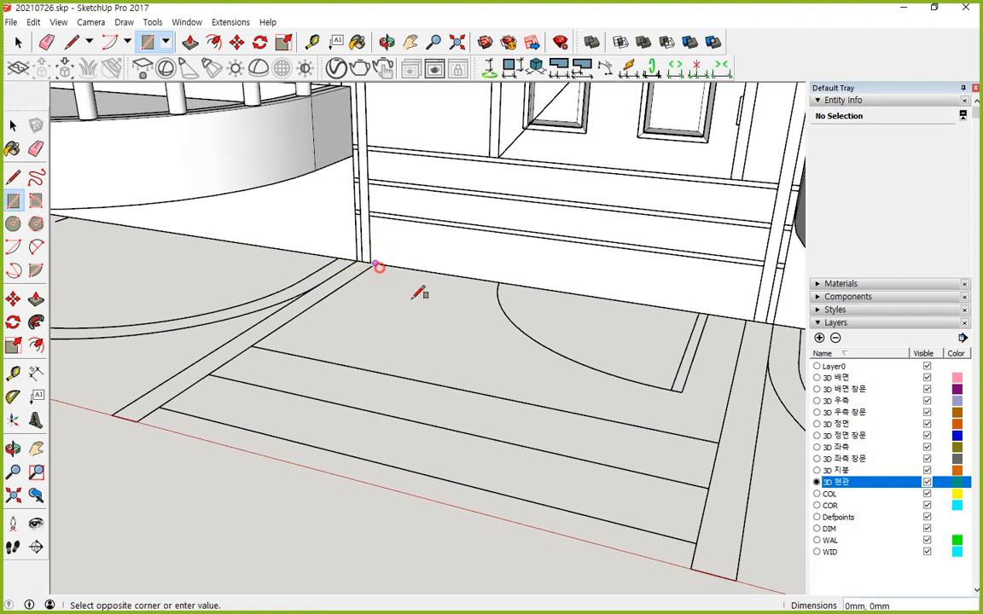
{"action": "left_click", "coordinate": [719, 442]}
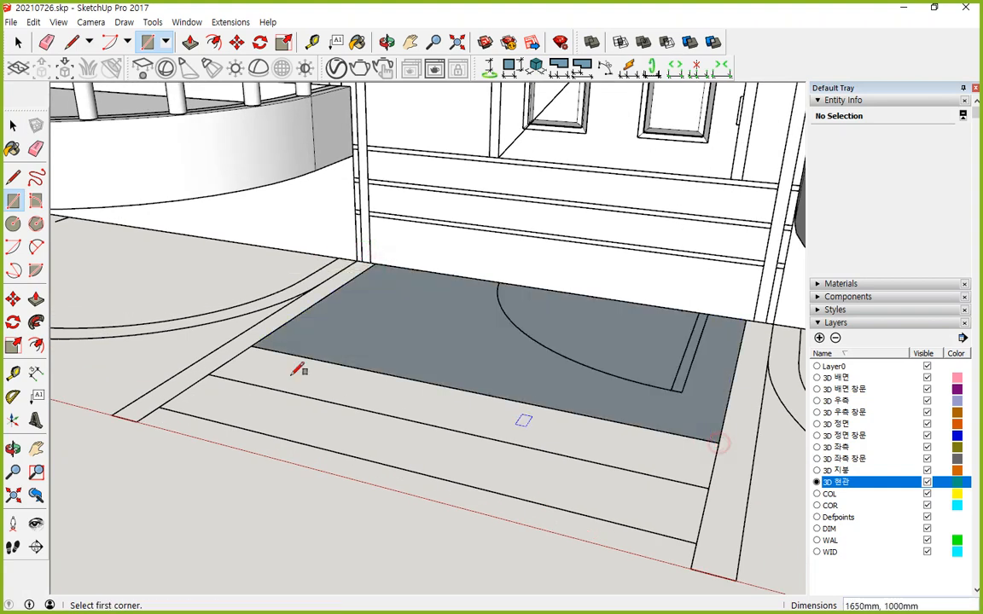
{"action": "left_click", "coordinate": [251, 346]}
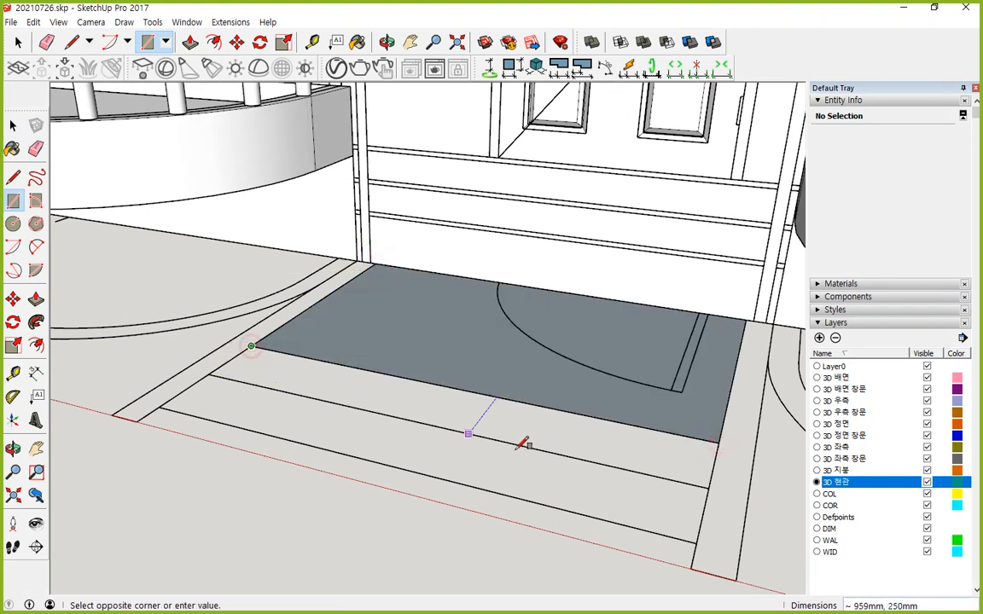
{"action": "left_click", "coordinate": [709, 488]}
{"action": "left_click", "coordinate": [210, 373]}
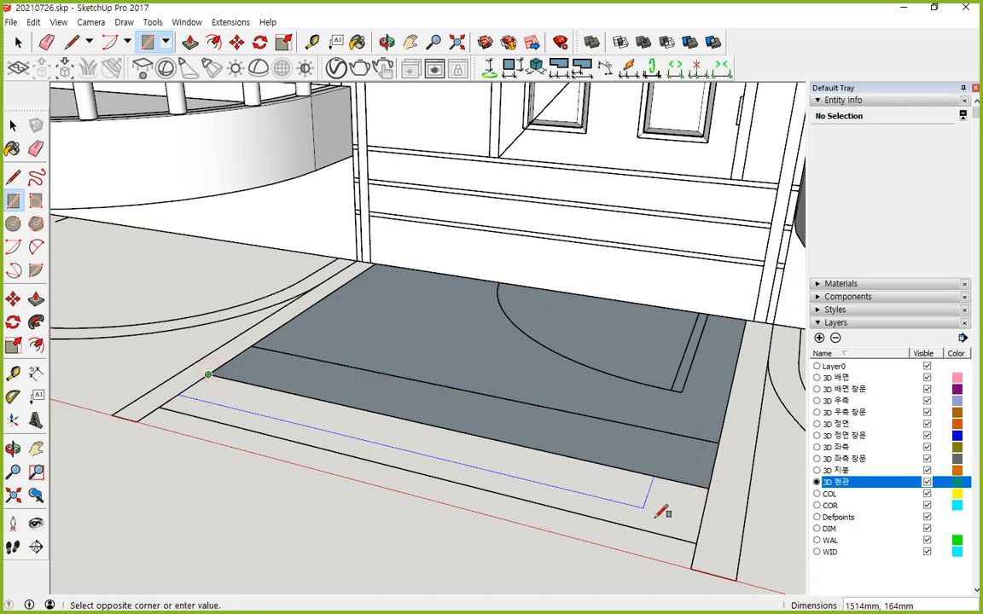
{"action": "left_click", "coordinate": [693, 541]}
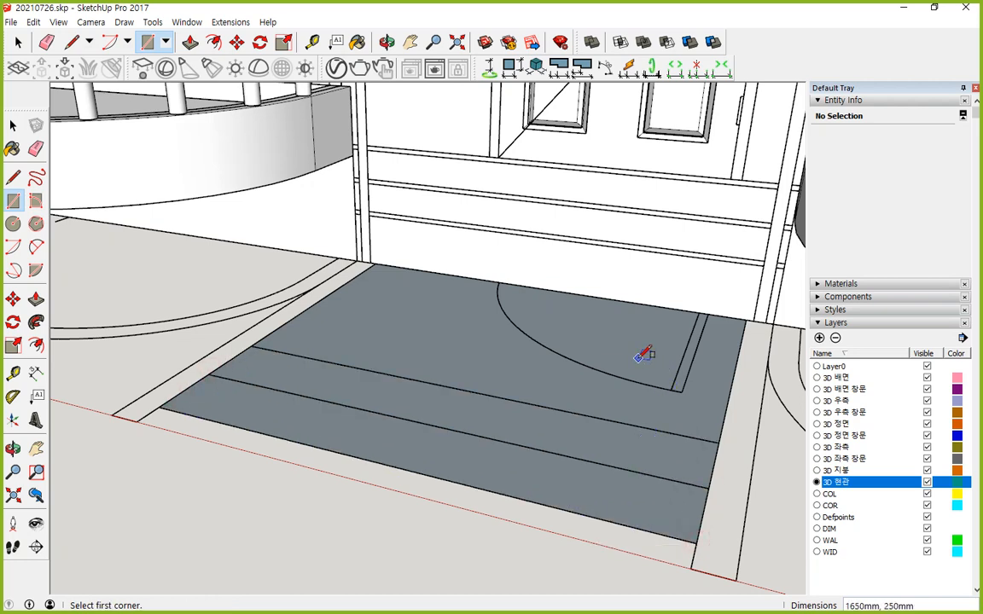
- Extrude the landing and both tread rectangles 250 mm upward
{"action": "key", "text": "p"}
{"action": "left_click", "coordinate": [662, 344]}
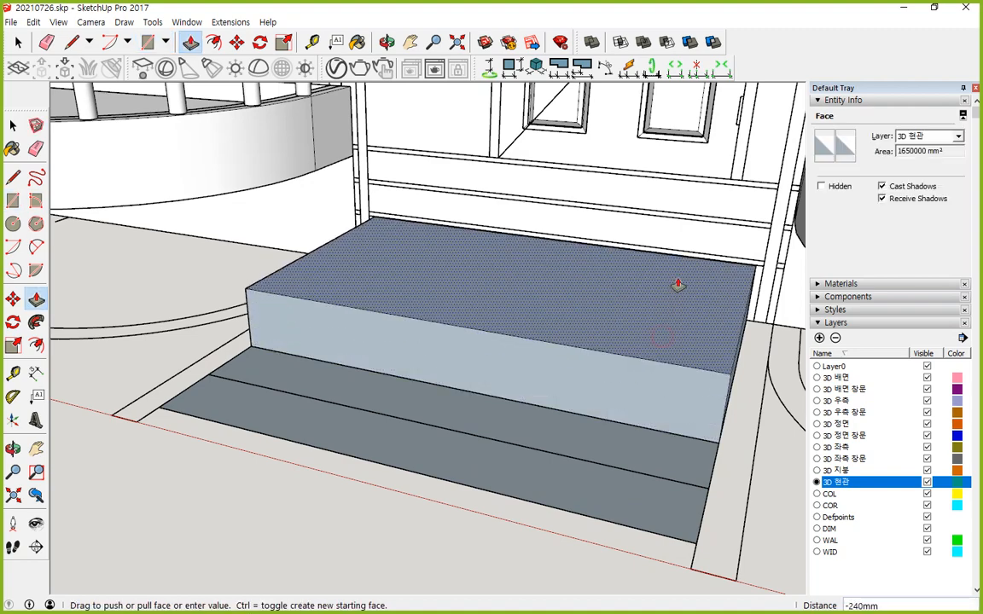
{"action": "left_click", "coordinate": [768, 288]}
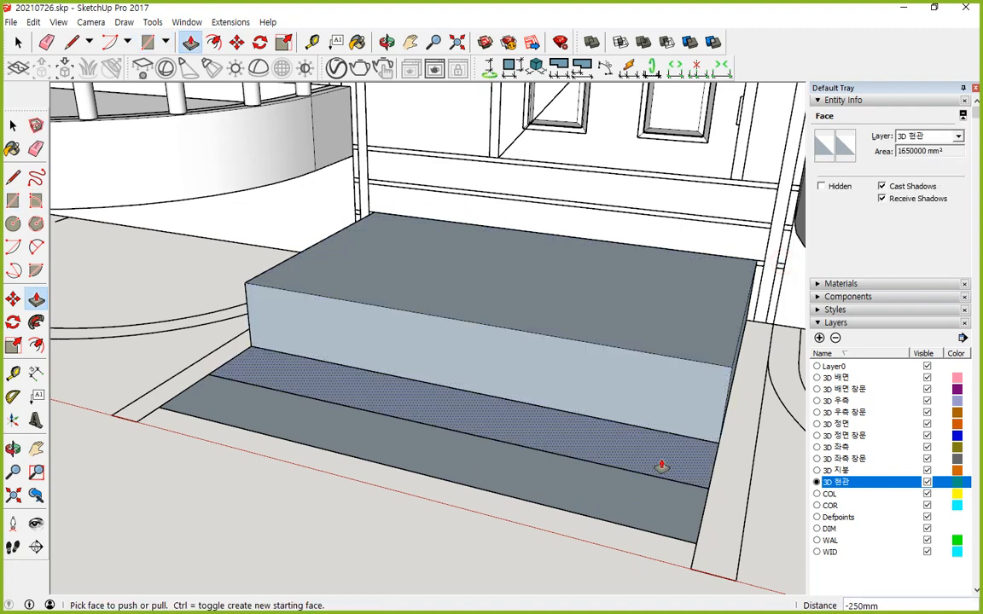
{"action": "left_click", "coordinate": [699, 409]}
{"action": "left_click", "coordinate": [668, 482]}
{"action": "left_click", "coordinate": [668, 482]}
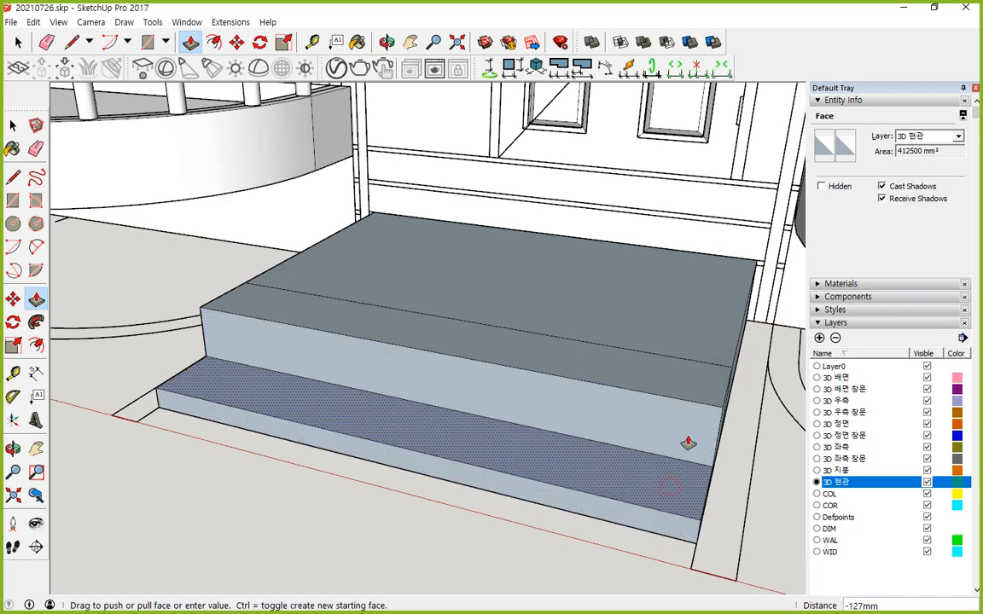
{"action": "left_click", "coordinate": [698, 413]}
- Raise the middle step by 150 mm and the landing by two increments of 150 mm each, matching the step lines on the facade
{"action": "middle_click_drag", "start_coordinate": [717, 404], "coordinate": [674, 264]}
{"action": "scroll", "coordinate": [706, 259], "scroll_direction": "up", "scroll_amount": 4}
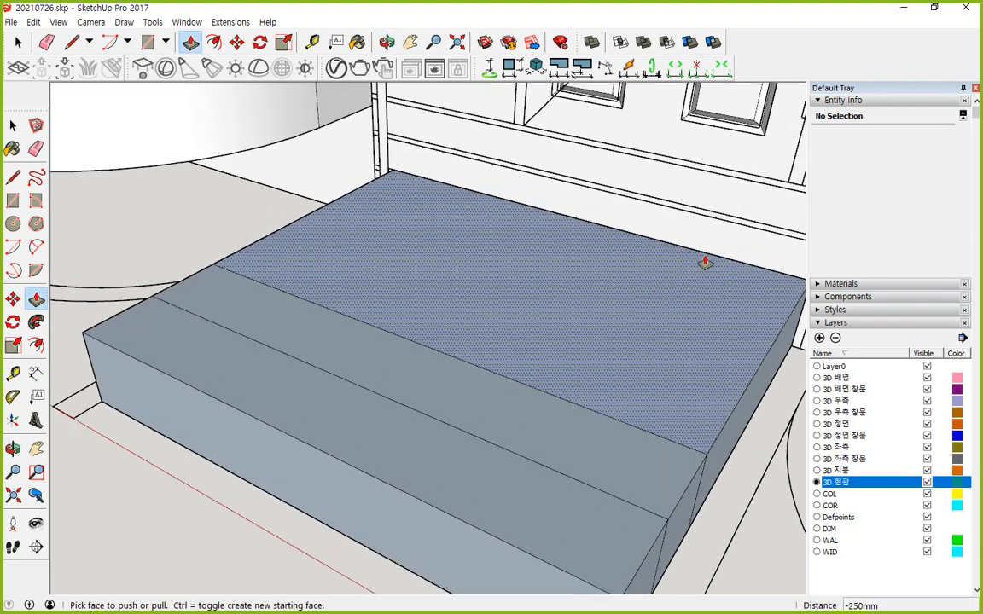
{"action": "middle_click_drag", "start_coordinate": [700, 208], "coordinate": [607, 301]}
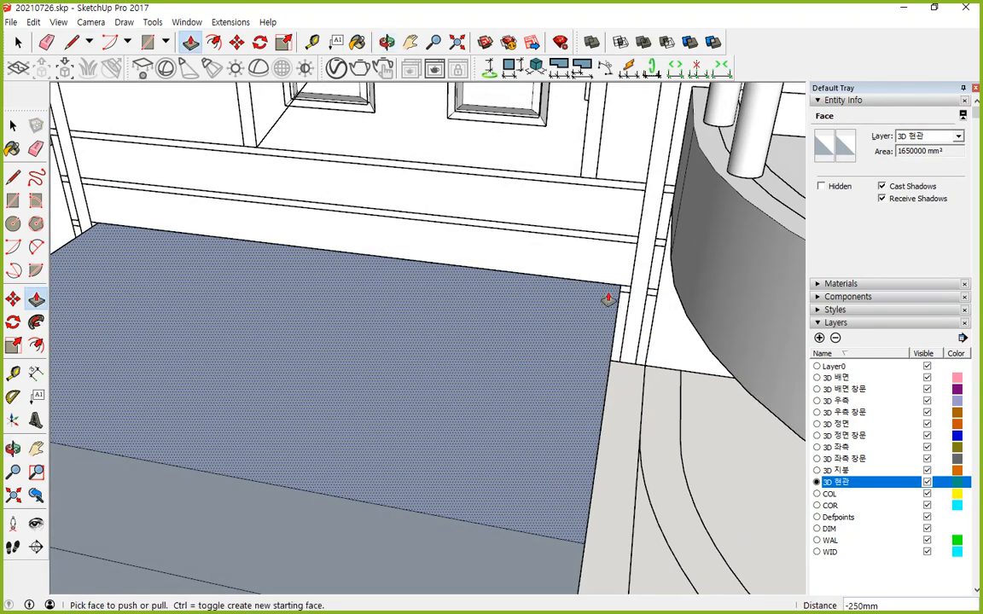
{"action": "left_click", "coordinate": [606, 301]}
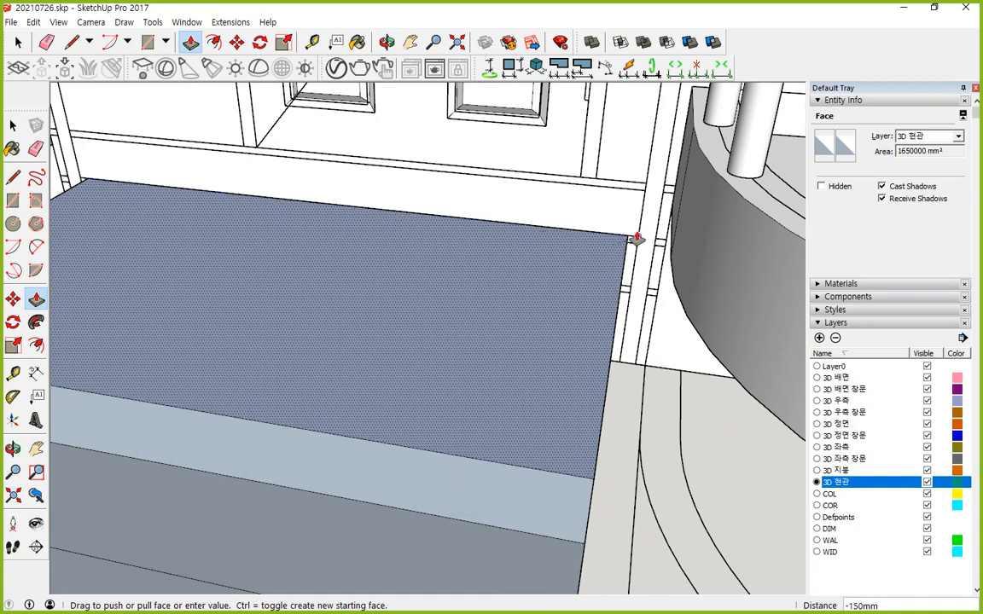
{"action": "left_click", "coordinate": [579, 465]}
{"action": "left_click", "coordinate": [615, 237]}
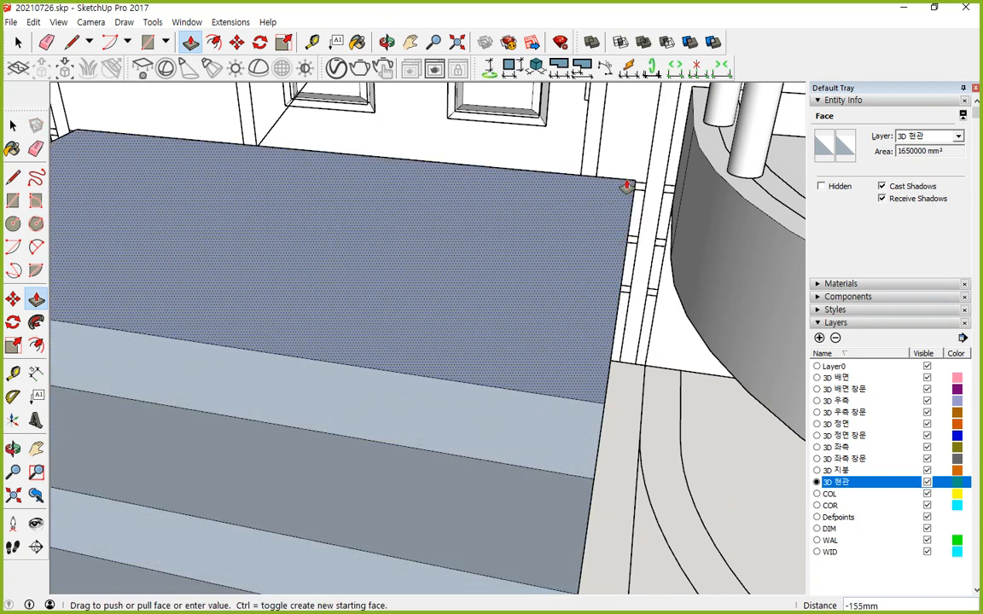
{"action": "left_click", "coordinate": [637, 186]}
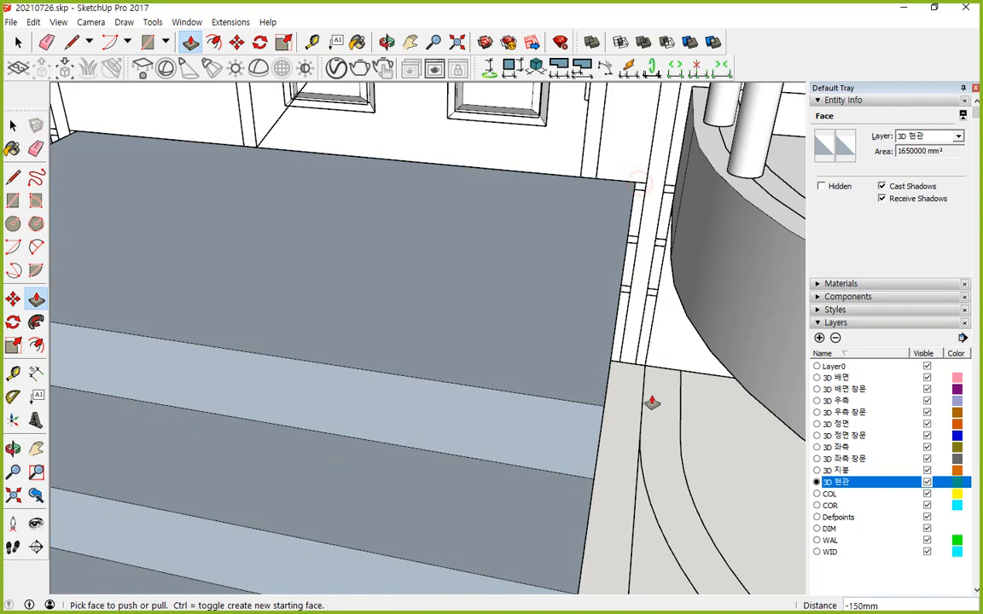
- Erase the leftover dividing edges on the side faces of the entrance steps
{"action": "mouse_move", "coordinate": [649, 402]}
{"action": "middle_mouse_down"}
{"action": "mouse_move", "coordinate": [459, 315]}
{"action": "mouse_move", "coordinate": [427, 391]}
{"action": "mouse_move", "coordinate": [439, 416]}
{"action": "middle_mouse_up"}
{"action": "key", "text": "e"}
{"action": "mouse_move", "coordinate": [417, 409]}
{"action": "left_mouse_down"}
{"action": "mouse_move", "coordinate": [305, 468]}
{"action": "mouse_move", "coordinate": [187, 449]}
{"action": "left_mouse_up"}
{"action": "mouse_move", "coordinate": [187, 450]}
{"action": "middle_mouse_down"}
{"action": "mouse_move", "coordinate": [862, 427]}
{"action": "mouse_move", "coordinate": [682, 464]}
{"action": "middle_mouse_up"}
{"action": "scroll", "coordinate": [682, 466], "scroll_direction": "down", "scroll_amount": 2}
{"action": "scroll", "coordinate": [639, 441], "scroll_direction": "down", "scroll_amount": 1}
{"action": "scroll", "coordinate": [635, 436], "scroll_direction": "up", "scroll_amount": 2}
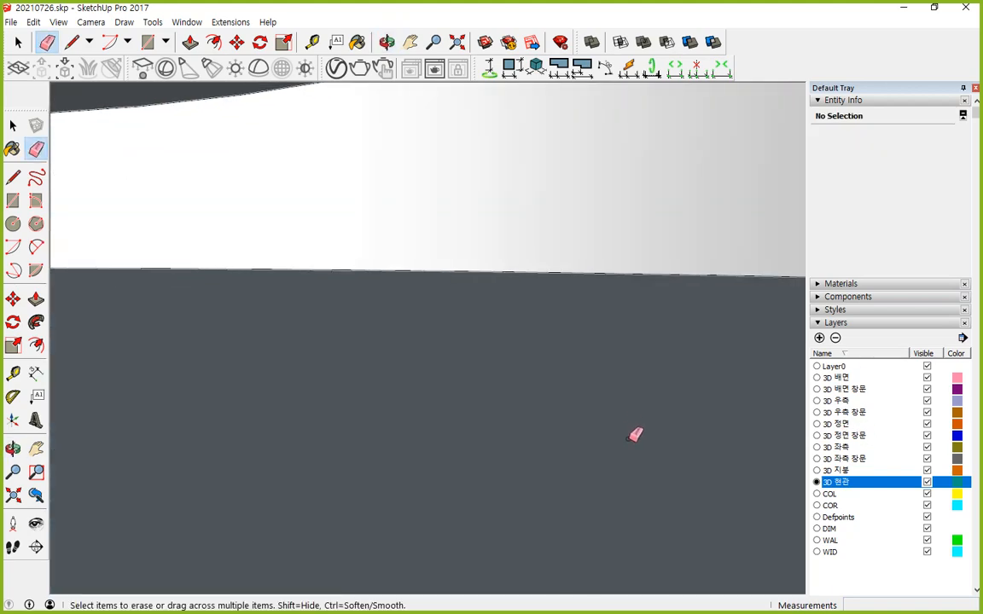
{"action": "scroll", "coordinate": [625, 420], "scroll_direction": "down", "scroll_amount": 8}
{"action": "middle_click_drag", "start_coordinate": [587, 411], "coordinate": [412, 398]}
{"action": "scroll", "coordinate": [539, 574], "scroll_direction": "up", "scroll_amount": 7}
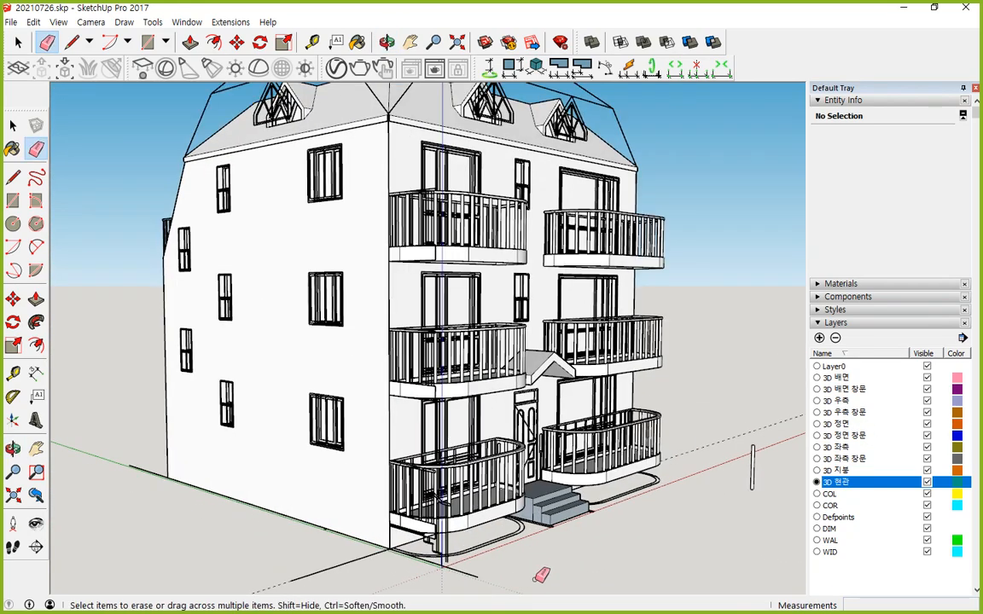
- Extend the left side face of the entrance steps 100 mm outward to the outer plan line
{"action": "scroll", "coordinate": [529, 481], "scroll_direction": "up", "scroll_amount": 3}
{"action": "middle_click_drag", "start_coordinate": [550, 496], "coordinate": [536, 512]}
{"action": "scroll", "coordinate": [536, 516], "scroll_direction": "up", "scroll_amount": 5}
{"action": "key", "text": "p"}
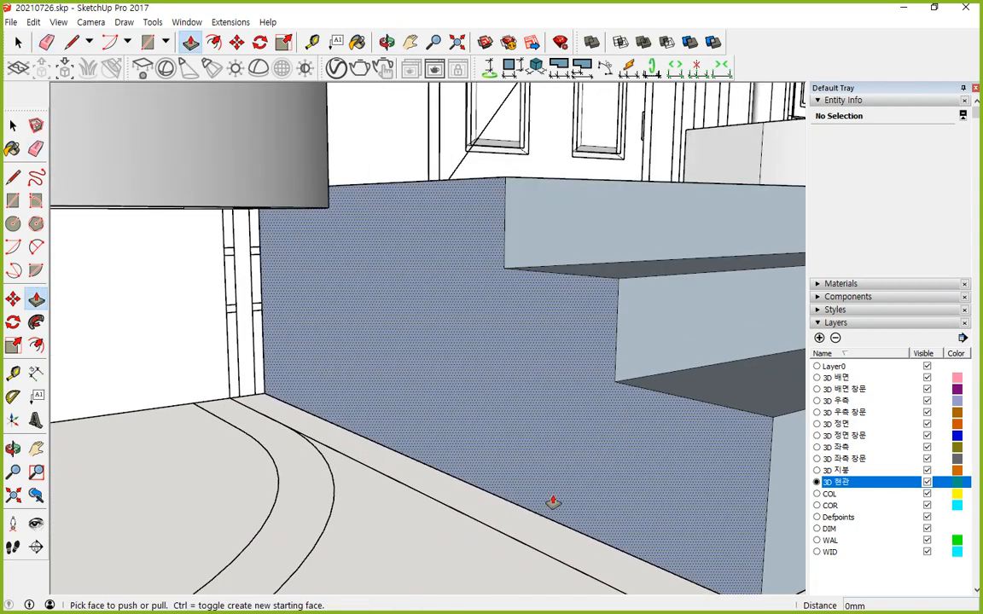
{"action": "left_click_drag", "start_coordinate": [550, 503], "coordinate": [549, 538]}
{"action": "scroll", "coordinate": [539, 531], "scroll_direction": "down", "scroll_amount": 3}
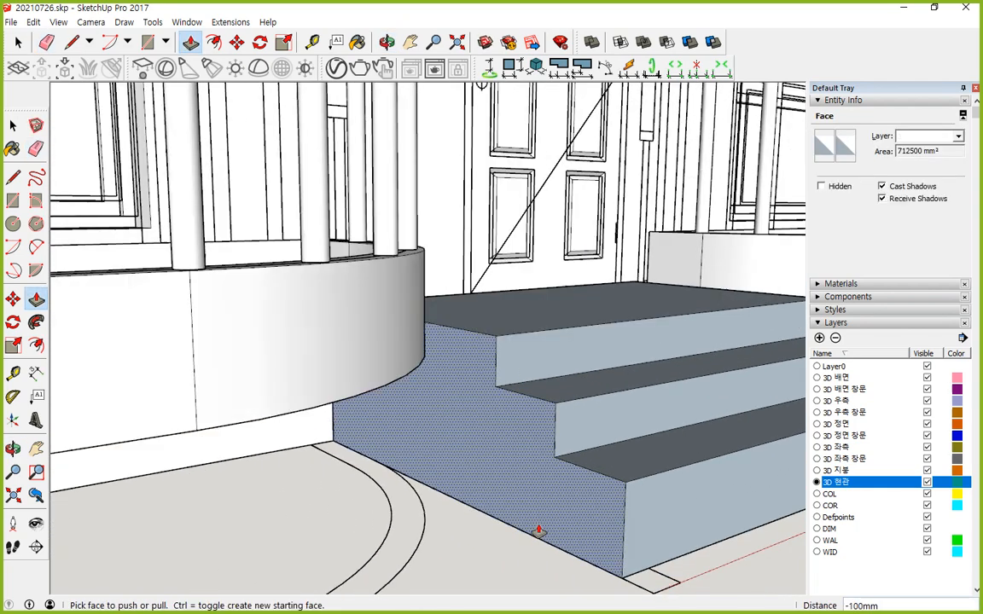
{"action": "middle_click_drag", "start_coordinate": [539, 531], "coordinate": [266, 443]}
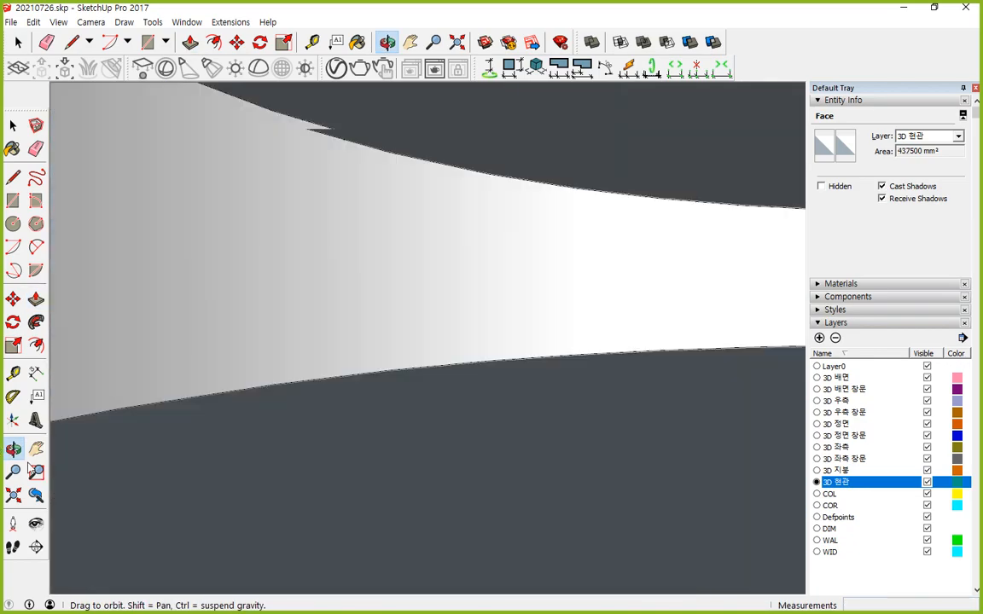
{"action": "middle_click_drag", "start_coordinate": [318, 410], "coordinate": [324, 455]}
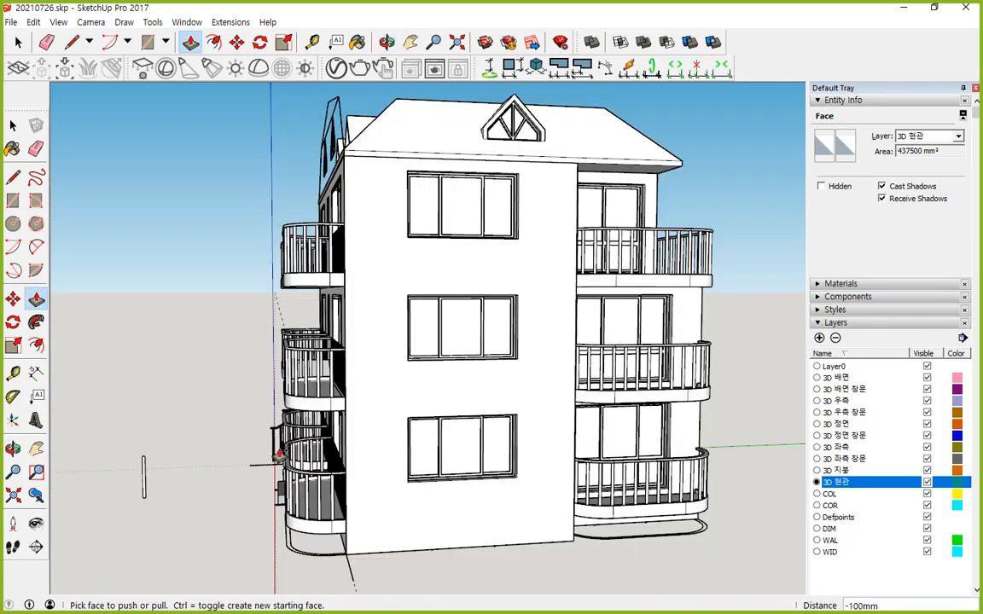
{"action": "middle_click_drag", "start_coordinate": [253, 418], "coordinate": [265, 512]}
{"action": "scroll", "coordinate": [264, 527], "scroll_direction": "up", "scroll_amount": 8}
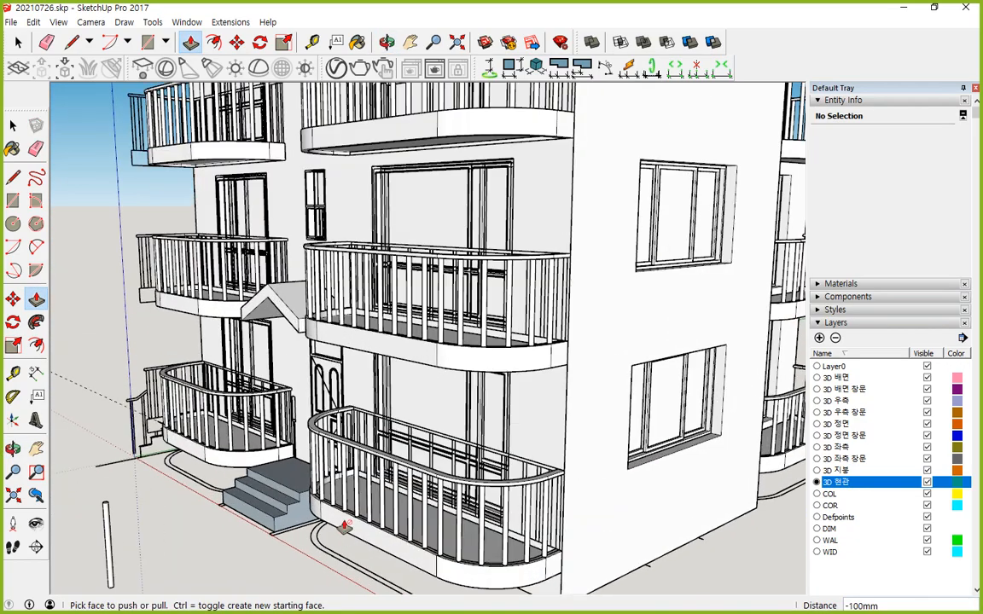
{"action": "scroll", "coordinate": [350, 533], "scroll_direction": "up", "scroll_amount": 5}
{"action": "middle_click_drag", "start_coordinate": [362, 544], "coordinate": [383, 533]}
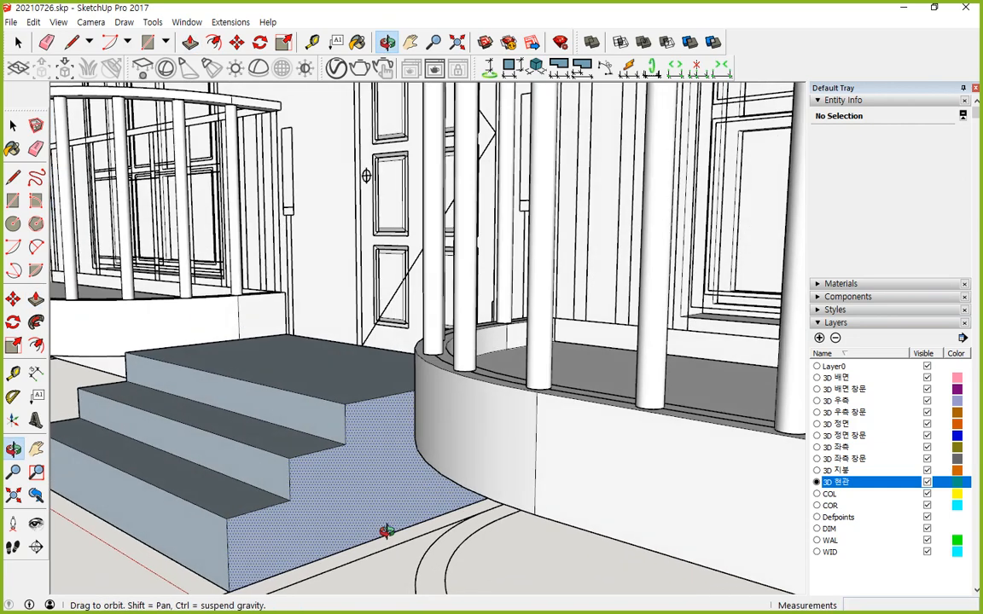
{"action": "left_click", "coordinate": [351, 533]}
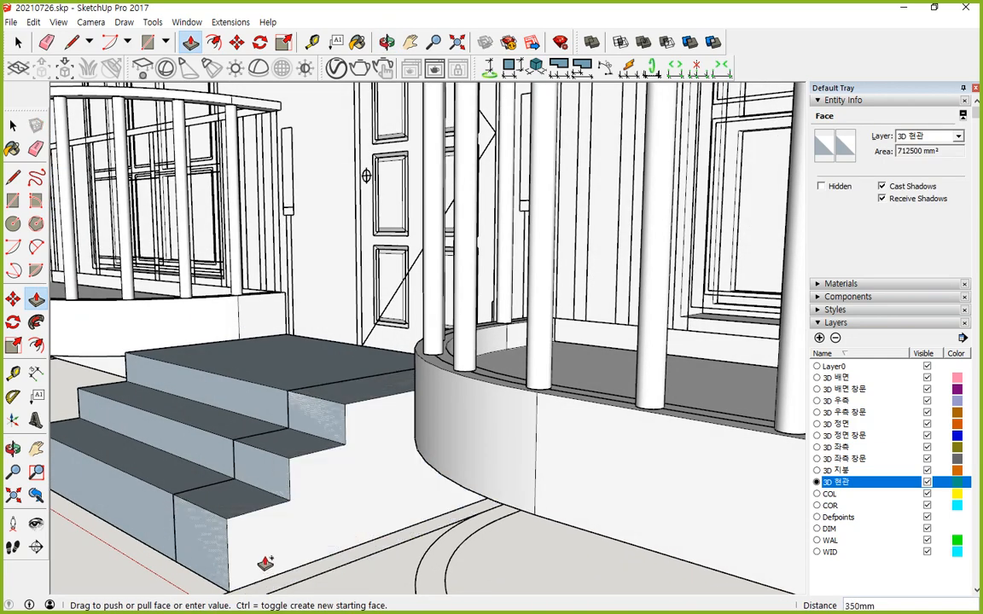
{"action": "middle_click_drag", "start_coordinate": [263, 560], "coordinate": [394, 540]}
{"action": "left_click", "coordinate": [313, 498]}
{"action": "key", "text": "ctrl+z"}
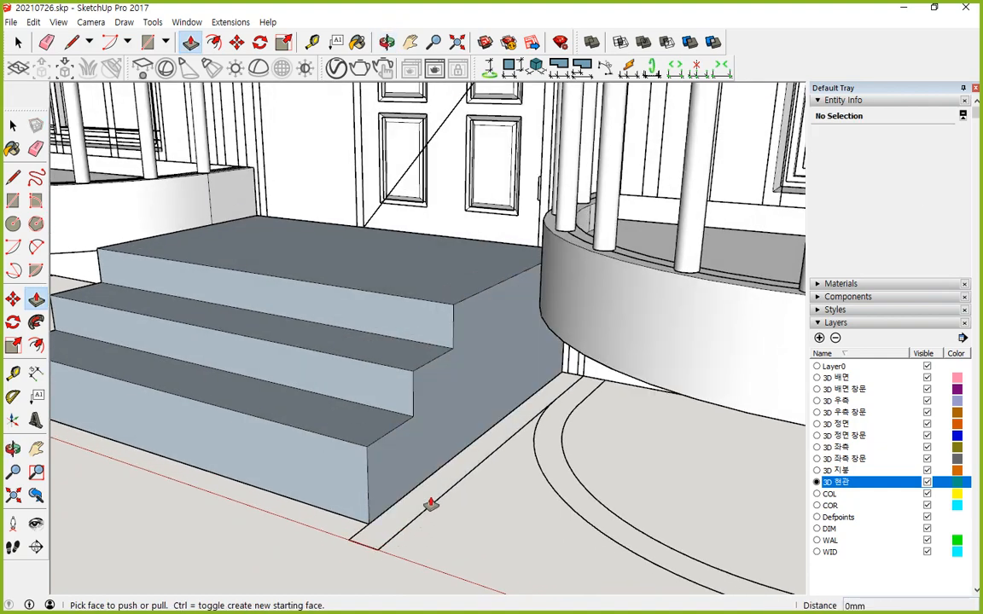
- Extend the right side face of the entrance steps 100 mm outward to the outer plan line
{"action": "left_click", "coordinate": [428, 460]}
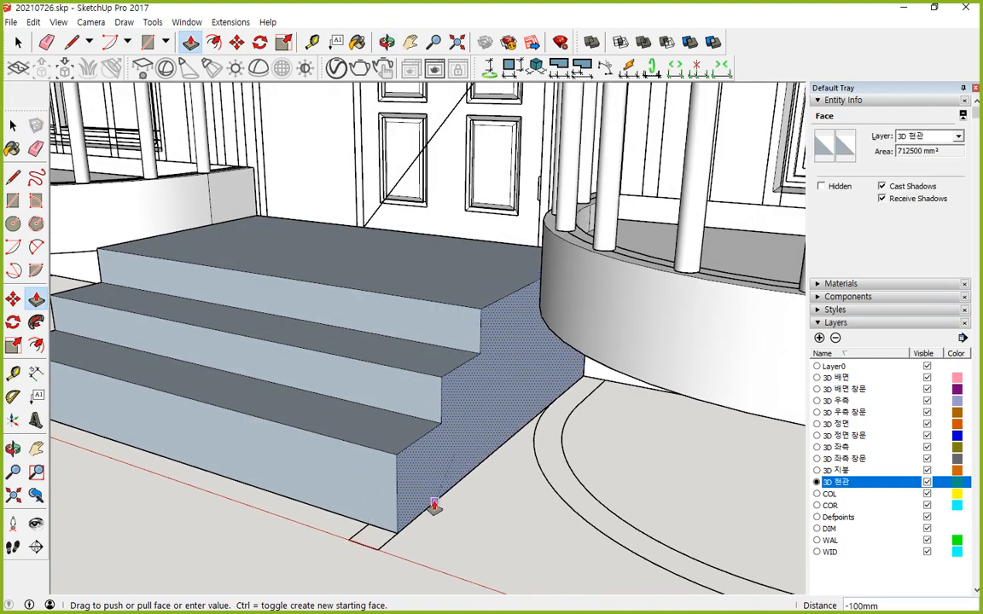
{"action": "left_click", "coordinate": [431, 506]}
{"action": "middle_click_drag", "start_coordinate": [431, 504], "coordinate": [398, 576]}
{"action": "scroll", "coordinate": [401, 550], "scroll_direction": "down", "scroll_amount": 3}
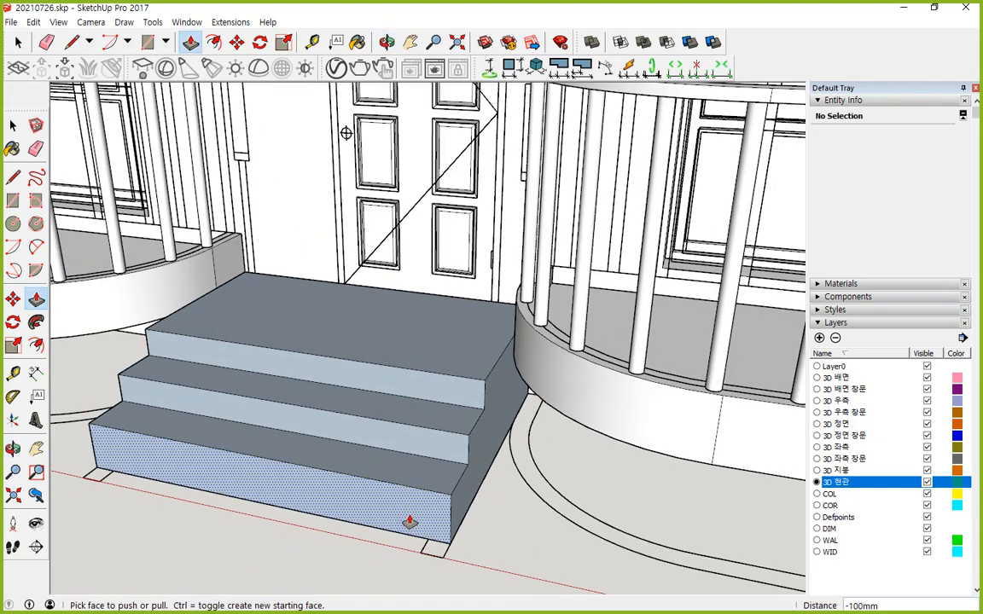
- Reverse all faces of the entrance steps so their front sides point outward
{"action": "key", "text": "space"}
{"action": "triple_click", "coordinate": [372, 331]}
{"action": "right_click", "coordinate": [373, 331]}
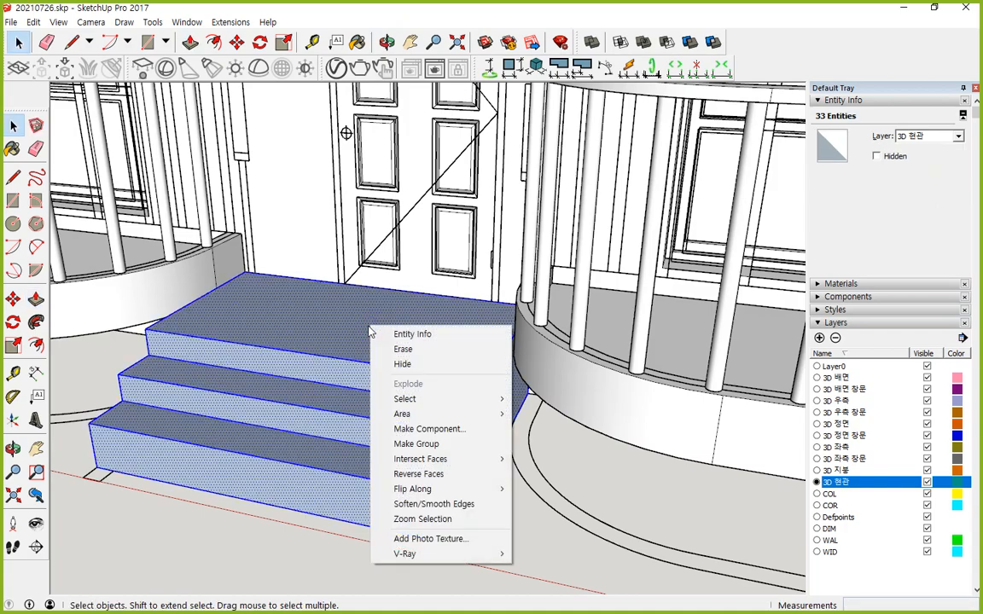
{"action": "key", "text": "Escape"}
- Close the open underside of the entrance steps with a corner-to-corner rectangle and clear the selection
{"action": "middle_click_drag", "start_coordinate": [335, 366], "coordinate": [369, 257]}
{"action": "key", "text": "r"}
{"action": "left_click", "coordinate": [422, 256]}
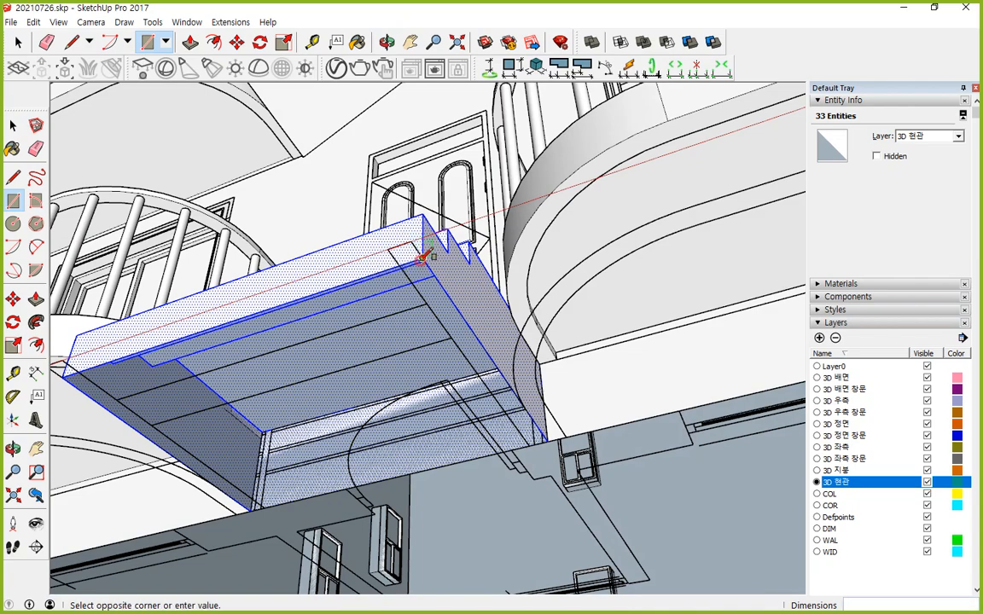
{"action": "left_click", "coordinate": [252, 509]}
{"action": "middle_click_drag", "start_coordinate": [292, 279], "coordinate": [305, 611]}
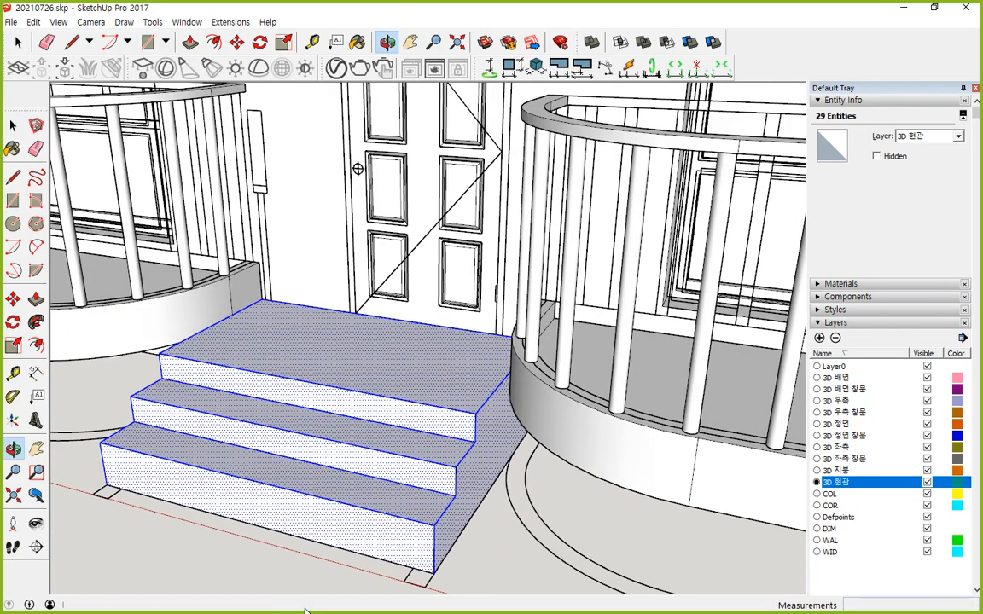
{"action": "key", "text": "space"}
{"action": "left_click_drag", "start_coordinate": [347, 504], "coordinate": [363, 465]}
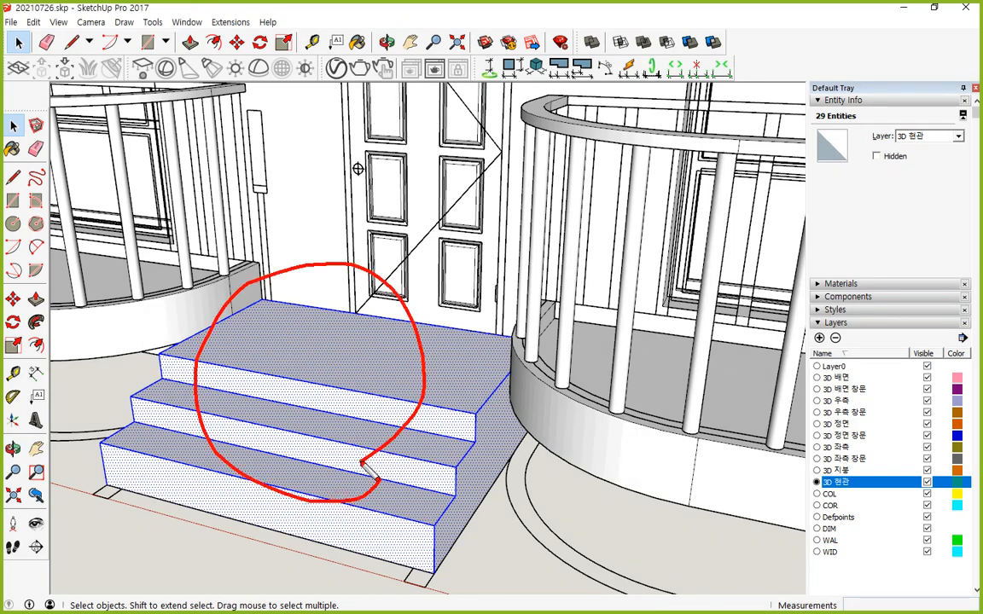
{"action": "key", "text": "Escape"}
{"action": "left_click", "coordinate": [267, 540]}
- Measure the riser heights of the landing, the middle step and the lowest step at their right-hand edges
{"action": "scroll", "coordinate": [478, 431], "scroll_direction": "up", "scroll_amount": 2}
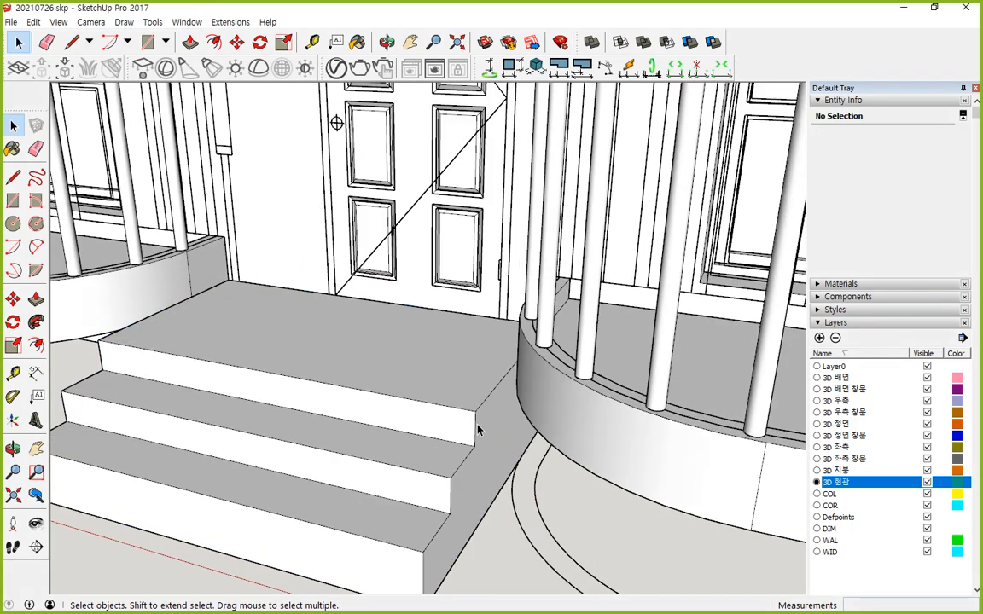
{"action": "key", "text": "t"}
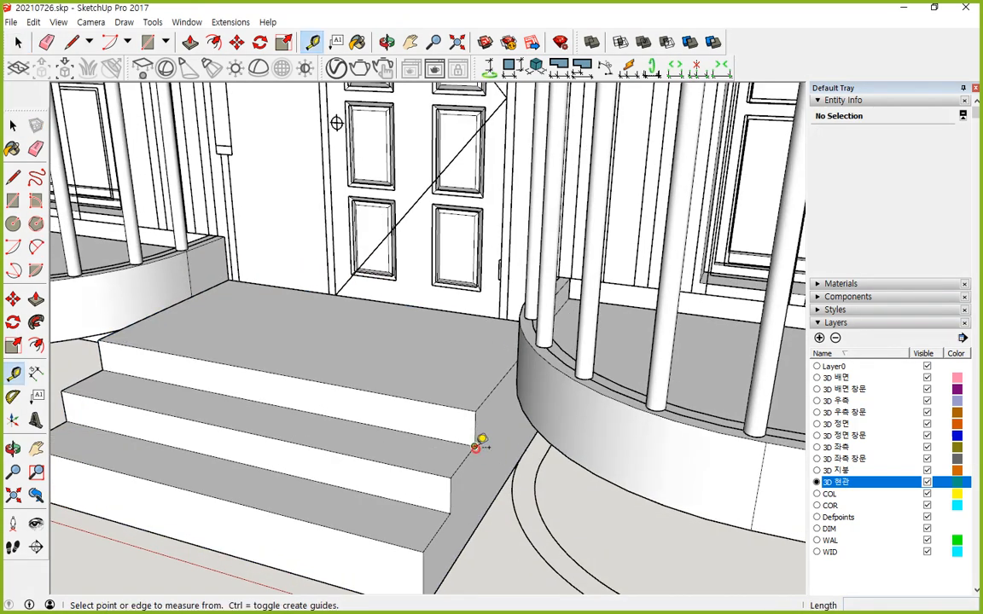
{"action": "left_click", "coordinate": [475, 446]}
{"action": "left_click", "coordinate": [477, 413]}
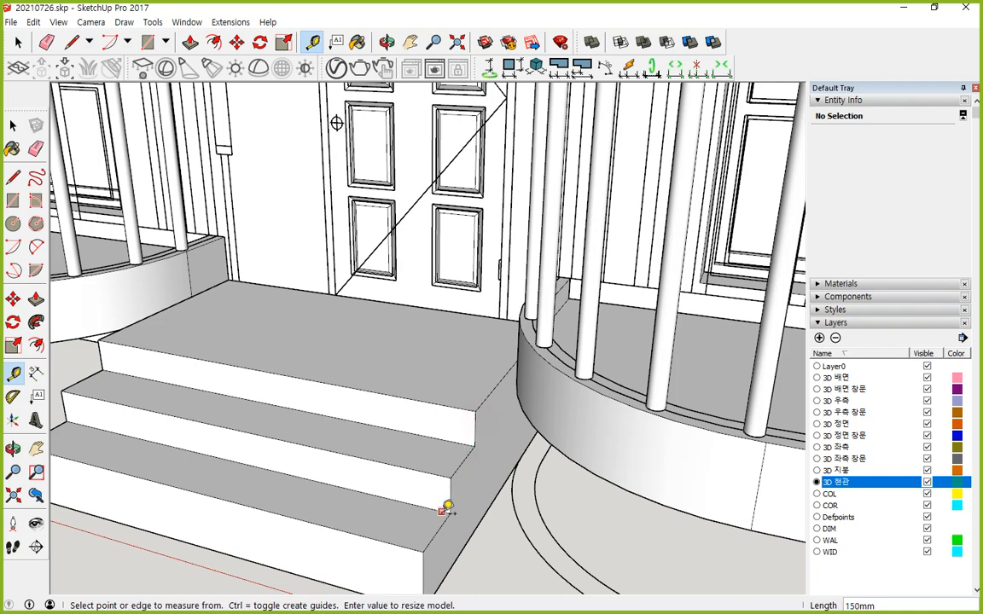
{"action": "left_click", "coordinate": [450, 513]}
{"action": "left_click", "coordinate": [451, 470]}
{"action": "middle_click_drag", "start_coordinate": [372, 509], "coordinate": [436, 367]}
{"action": "left_click", "coordinate": [445, 388]}
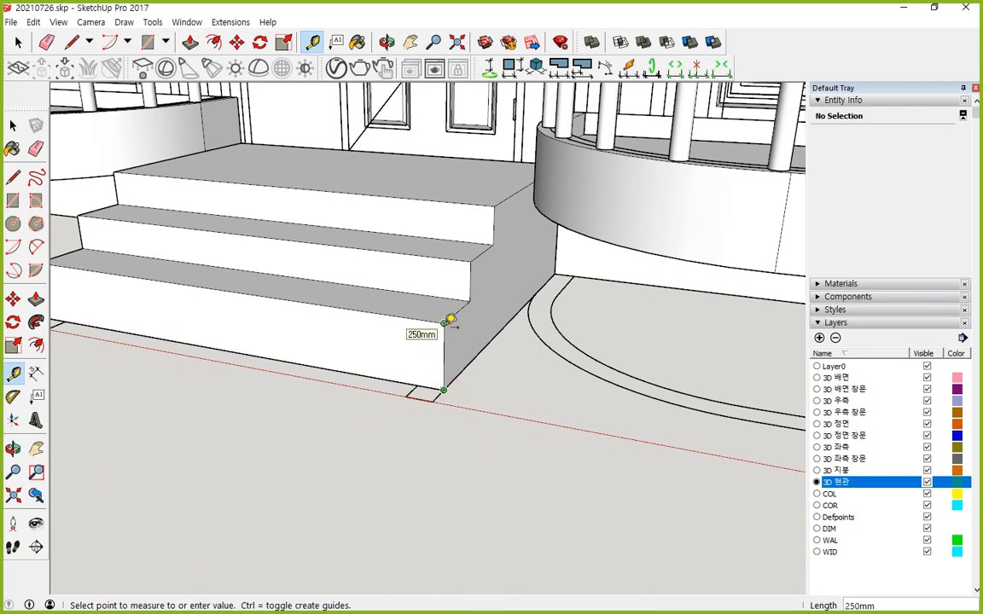
{"action": "left_click", "coordinate": [450, 321]}
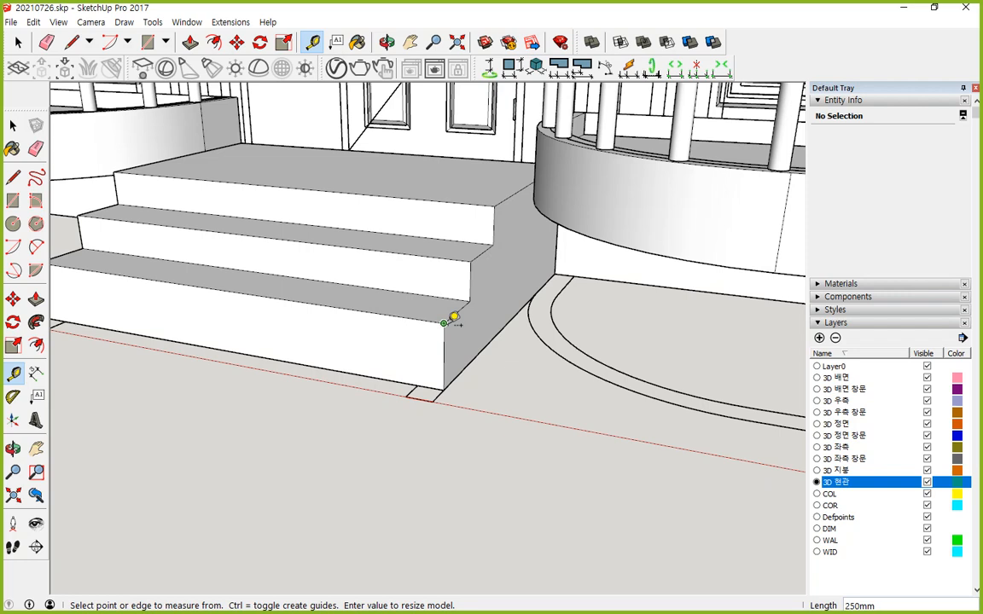
{"action": "left_click_drag", "start_coordinate": [485, 305], "coordinate": [523, 235]}
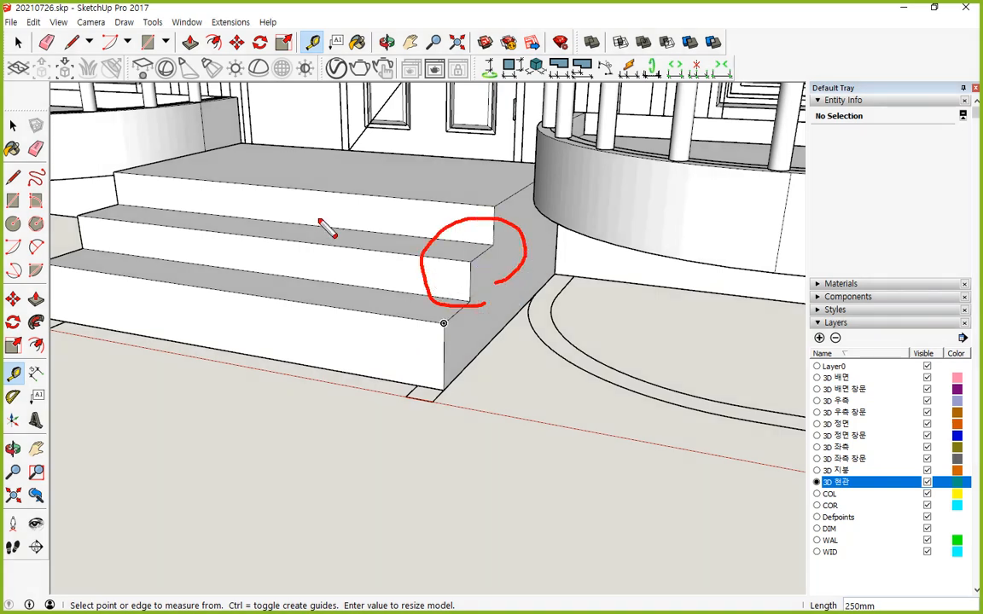
{"action": "left_click_drag", "start_coordinate": [342, 191], "coordinate": [339, 265]}
{"action": "left_click_drag", "start_coordinate": [322, 227], "coordinate": [375, 215]}
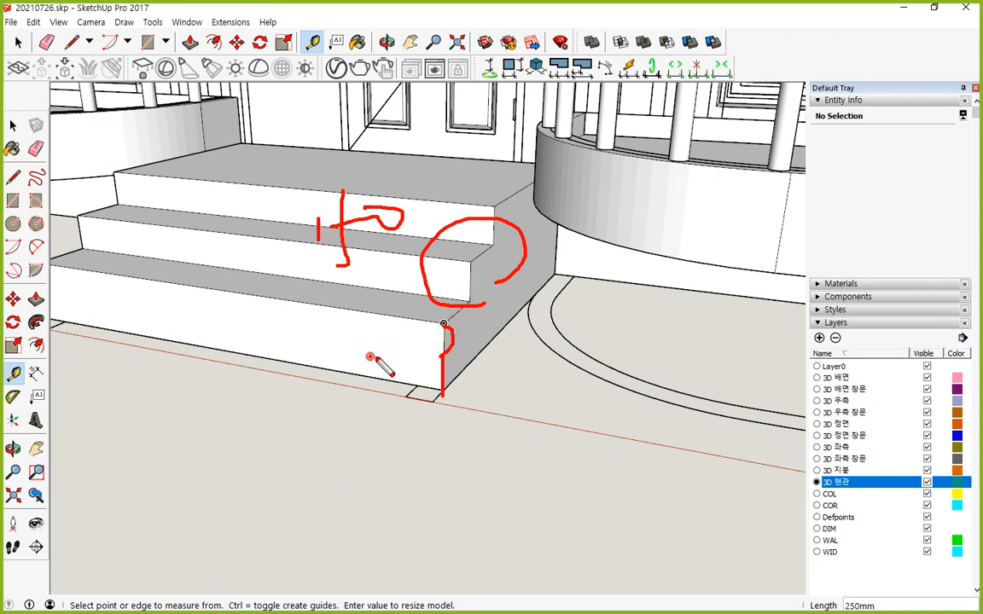
{"action": "left_click_drag", "start_coordinate": [369, 357], "coordinate": [810, 357]}
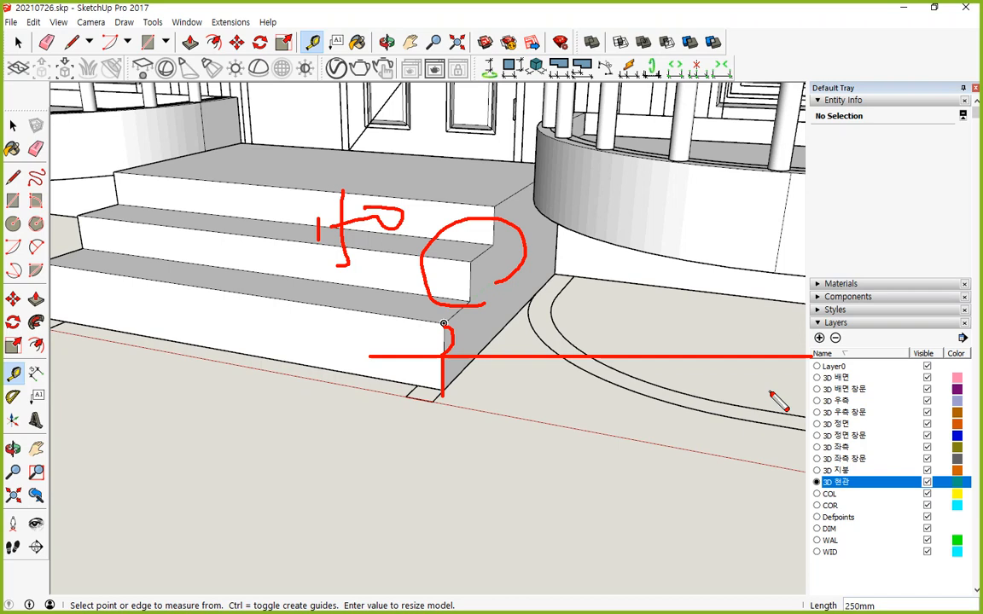
{"action": "key", "text": "Escape"}
- Examine the entrance steps and landing between the two ground-floor balconies from several sides
{"action": "scroll", "coordinate": [510, 370], "scroll_direction": "down", "scroll_amount": 4}
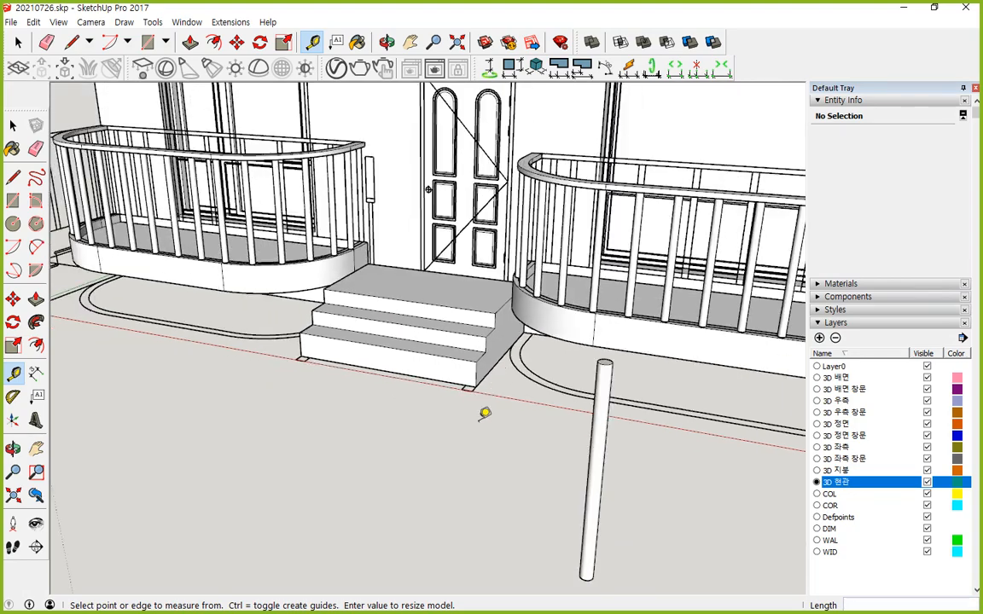
{"action": "middle_click_drag", "start_coordinate": [465, 431], "coordinate": [452, 409]}
{"action": "scroll", "coordinate": [431, 232], "scroll_direction": "up", "scroll_amount": 4}
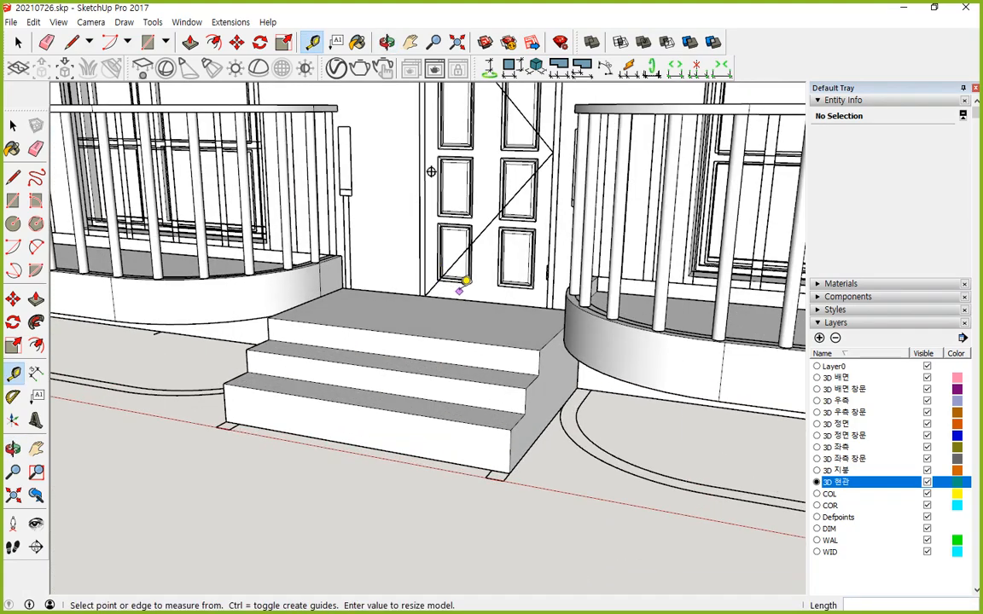
{"action": "mouse_move", "coordinate": [465, 282]}
{"action": "middle_mouse_down"}
{"action": "mouse_move", "coordinate": [379, 345]}
{"action": "mouse_move", "coordinate": [384, 335]}
{"action": "middle_mouse_up"}
{"action": "mouse_move", "coordinate": [370, 118]}
{"action": "left_mouse_down"}
{"action": "mouse_move", "coordinate": [239, 203]}
{"action": "mouse_move", "coordinate": [196, 334]}
{"action": "left_mouse_up"}
{"action": "scroll", "coordinate": [366, 314], "scroll_direction": "down", "scroll_amount": 5}
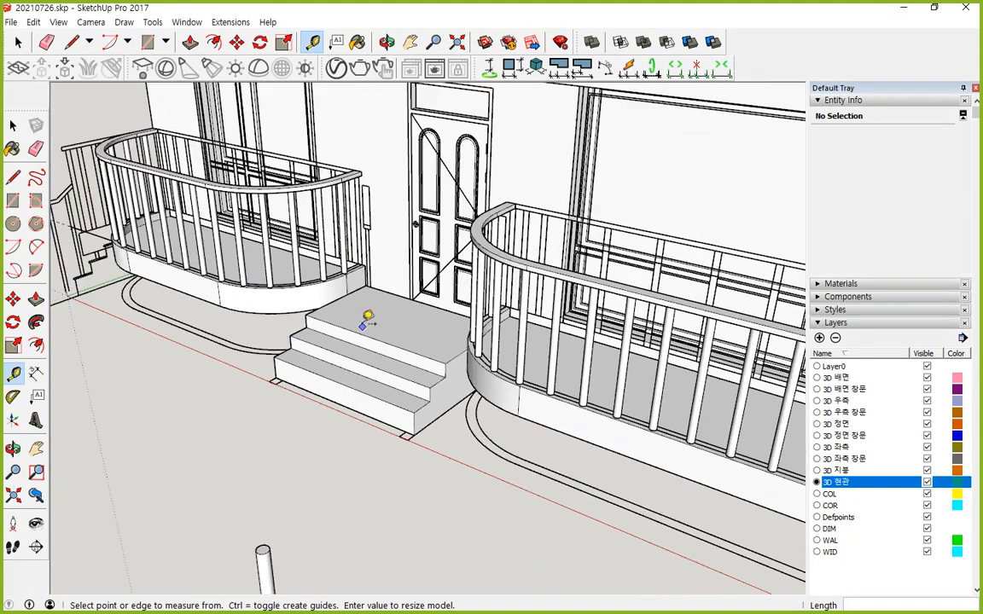
{"action": "mouse_move", "coordinate": [368, 318]}
{"action": "middle_mouse_down"}
{"action": "mouse_move", "coordinate": [373, 281]}
{"action": "mouse_move", "coordinate": [872, 304]}
{"action": "middle_mouse_up"}
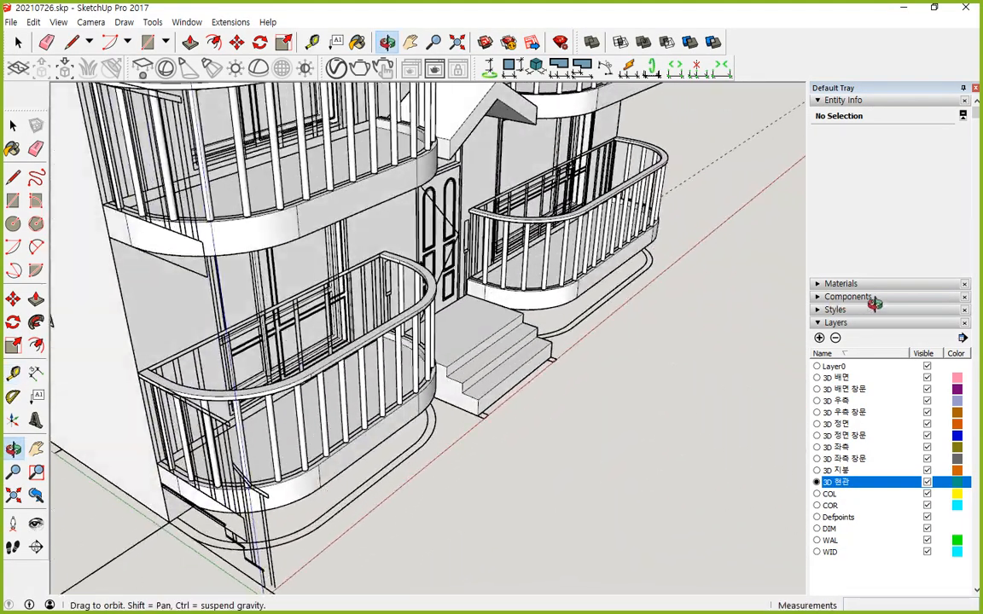
{"action": "scroll", "coordinate": [324, 377], "scroll_direction": "down", "scroll_amount": 1}
{"action": "mouse_move", "coordinate": [325, 377]}
{"action": "middle_mouse_down"}
{"action": "mouse_move", "coordinate": [378, 343]}
{"action": "mouse_move", "coordinate": [314, 438]}
{"action": "mouse_move", "coordinate": [320, 390]}
{"action": "middle_mouse_up"}
{"action": "scroll", "coordinate": [378, 343], "scroll_direction": "up", "scroll_amount": 2}
{"action": "key", "text": "space"}
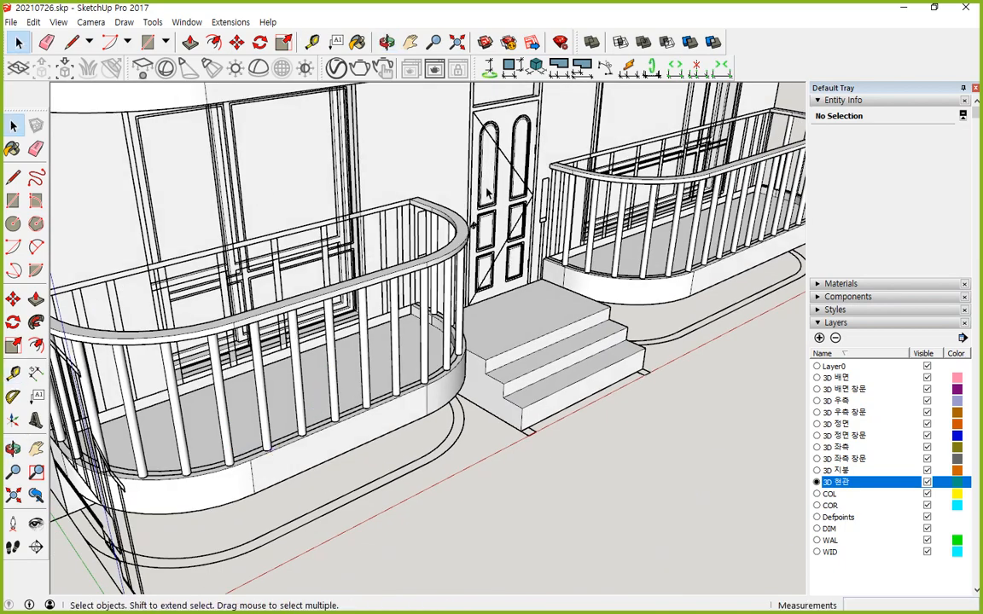
- Hide the front elevation component 정면.dwg
{"action": "scroll", "coordinate": [488, 195], "scroll_direction": "down", "scroll_amount": 3}
{"action": "middle_click_drag", "start_coordinate": [488, 194], "coordinate": [373, 444]}
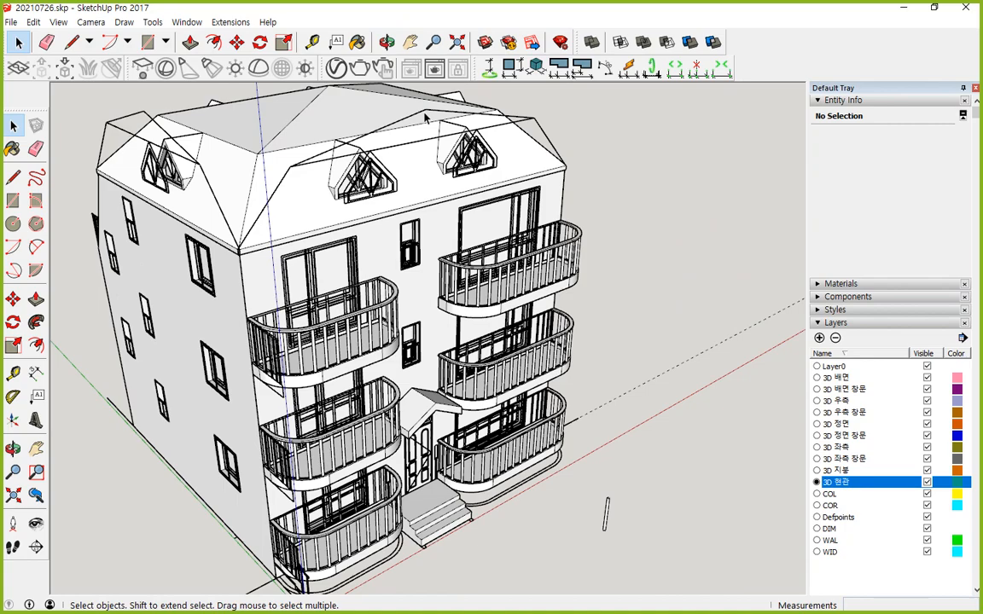
{"action": "middle_click_drag", "start_coordinate": [374, 444], "coordinate": [379, 171]}
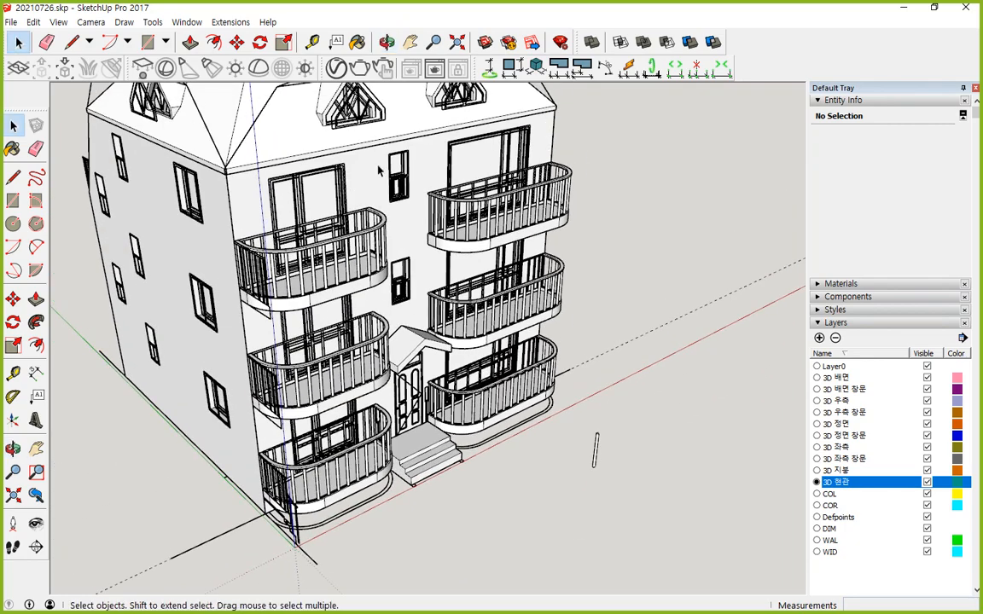
{"action": "middle_click_drag", "start_coordinate": [476, 154], "coordinate": [476, 188]}
{"action": "scroll", "coordinate": [476, 188], "scroll_direction": "up", "scroll_amount": 3}
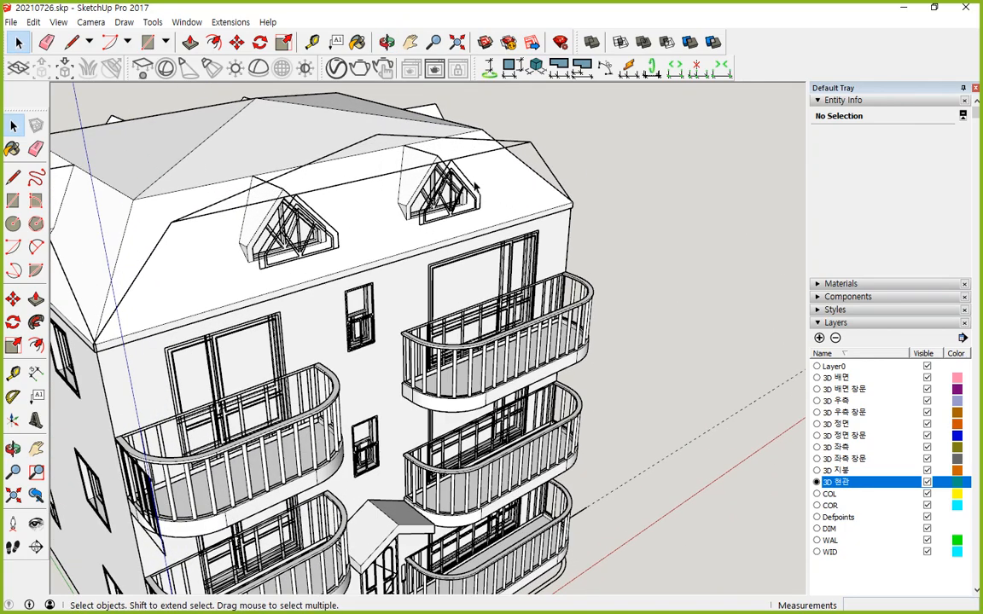
{"action": "left_click", "coordinate": [540, 141]}
{"action": "right_click", "coordinate": [529, 137]}
{"action": "left_click", "coordinate": [554, 182]}
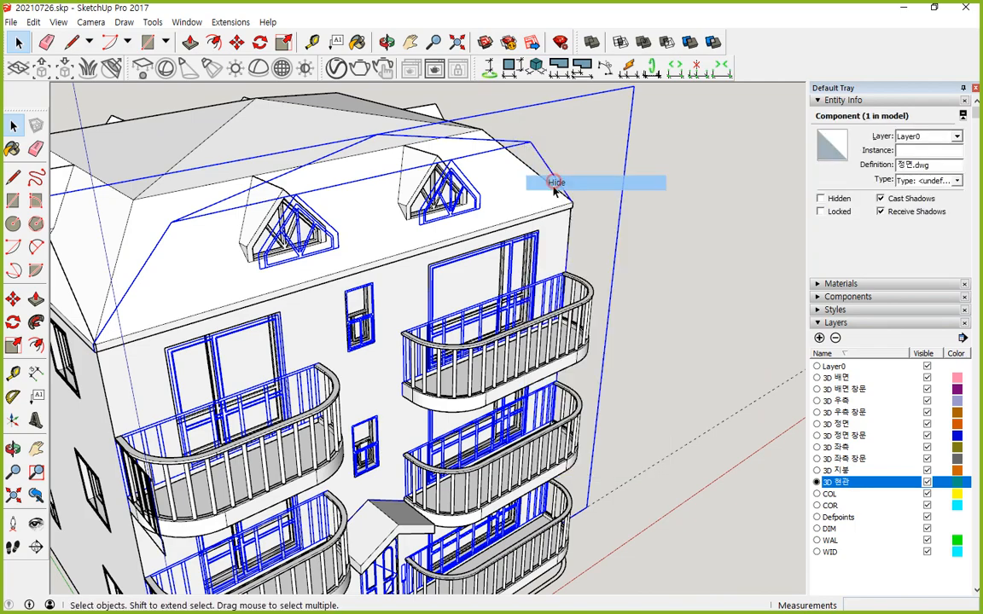
- Examine the sloping handrail and stair profile drawn in the side elevation beside the ground-floor balcony
{"action": "middle_click_drag", "start_coordinate": [418, 477], "coordinate": [494, 188]}
{"action": "middle_click_drag", "start_coordinate": [245, 454], "coordinate": [409, 328]}
{"action": "scroll", "coordinate": [414, 323], "scroll_direction": "up", "scroll_amount": 4}
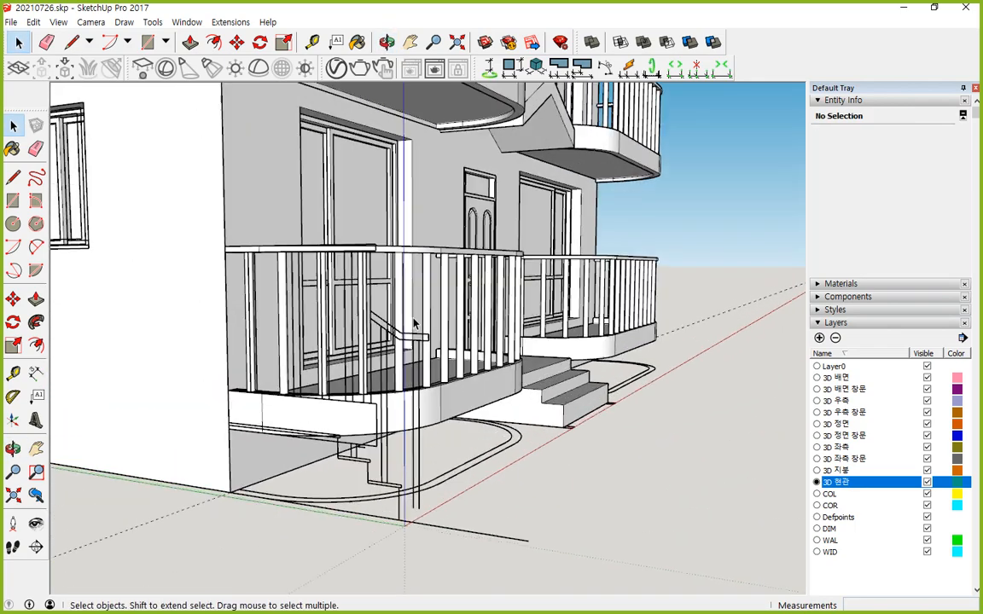
{"action": "scroll", "coordinate": [415, 382], "scroll_direction": "up", "scroll_amount": 3}
{"action": "middle_click_drag", "start_coordinate": [414, 381], "coordinate": [401, 415]}
{"action": "scroll", "coordinate": [403, 404], "scroll_direction": "up", "scroll_amount": 2}
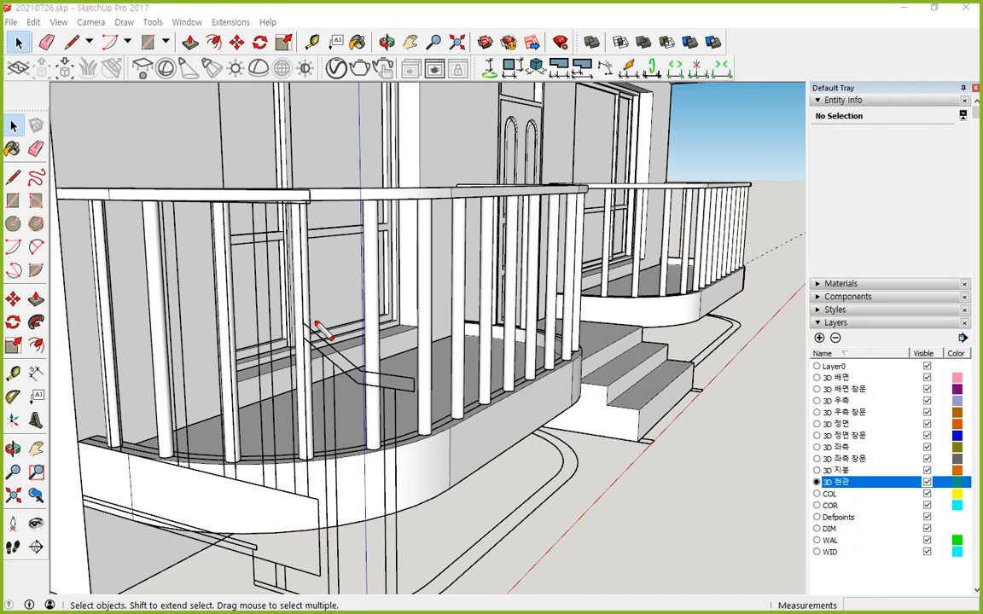
{"action": "left_click_drag", "start_coordinate": [306, 308], "coordinate": [333, 392]}
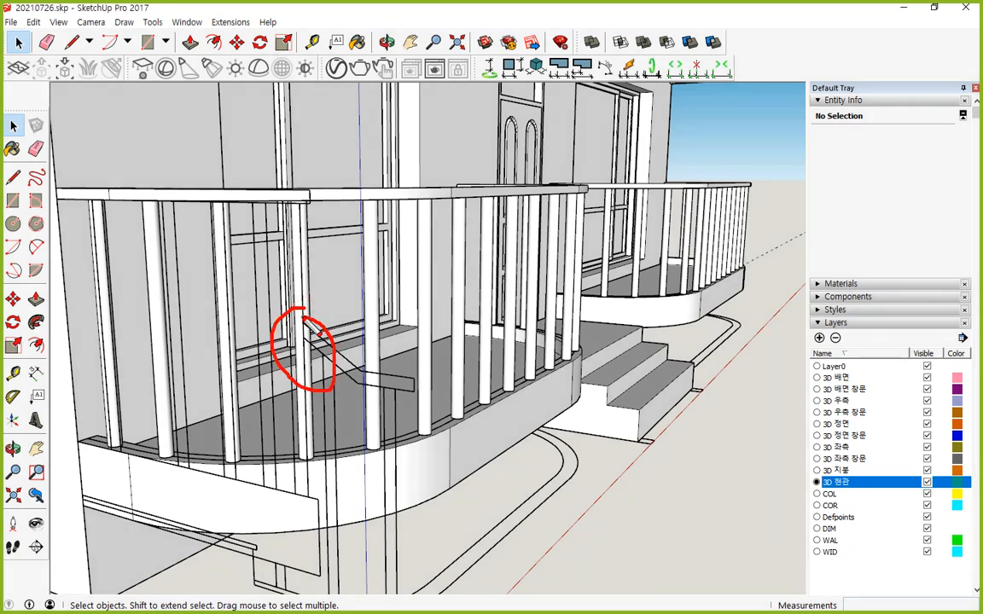
{"action": "key", "text": "Escape"}
- Unhide the front elevation drawing at the entrance
{"action": "mouse_move", "coordinate": [418, 340]}
{"action": "middle_mouse_down"}
{"action": "mouse_move", "coordinate": [289, 353]}
{"action": "mouse_move", "coordinate": [234, 397]}
{"action": "middle_mouse_up"}
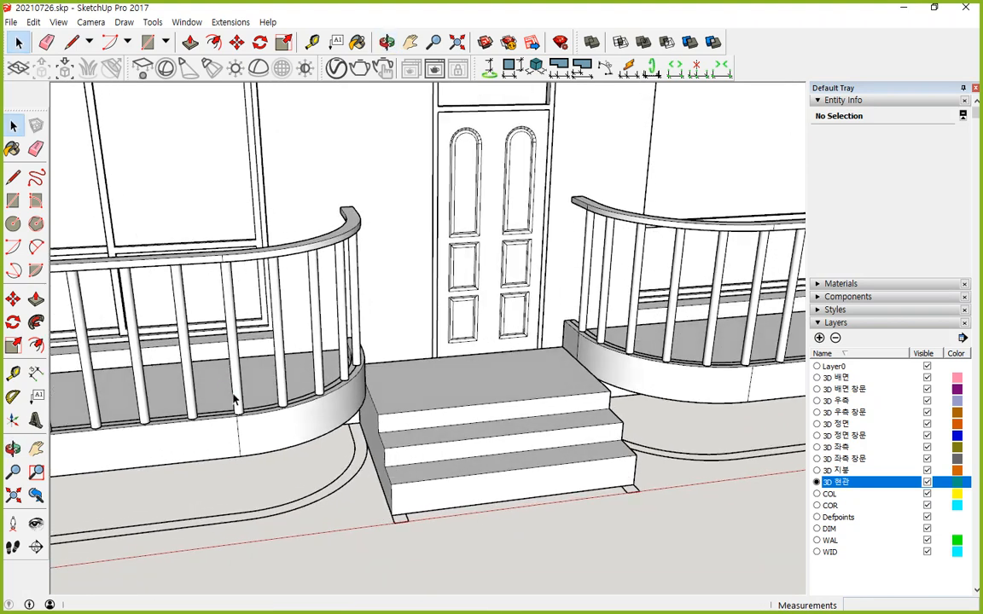
{"action": "key", "text": "shift+h"}
{"action": "middle_click_drag", "start_coordinate": [281, 223], "coordinate": [192, 207]}
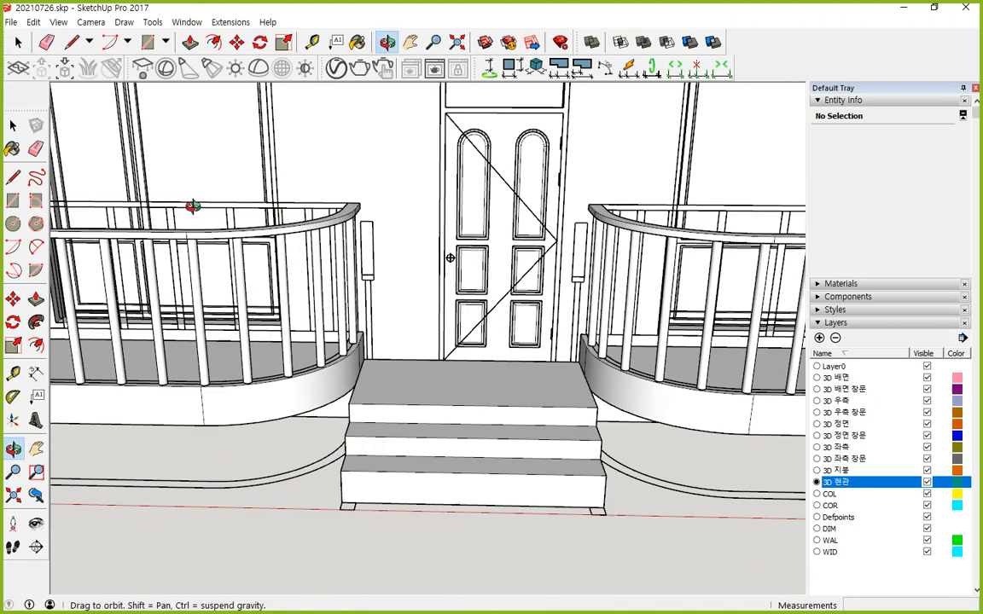
- Draw a line along the red axis from the top corner of the door-side handrail post to beyond the house's side wall
{"action": "key", "text": "l"}
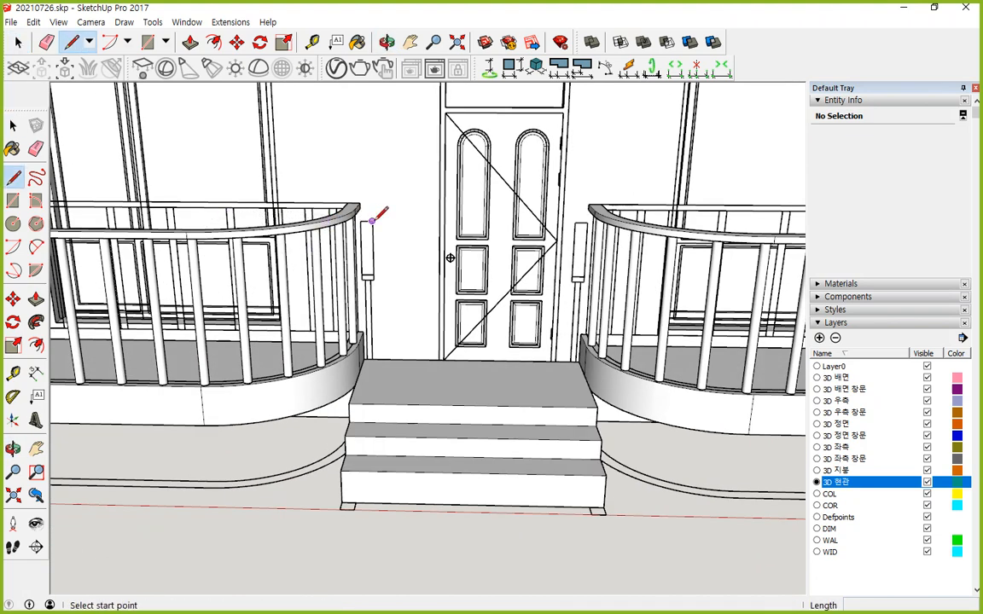
{"action": "left_click", "coordinate": [372, 220]}
{"action": "middle_click_drag", "start_coordinate": [171, 204], "coordinate": [409, 204]}
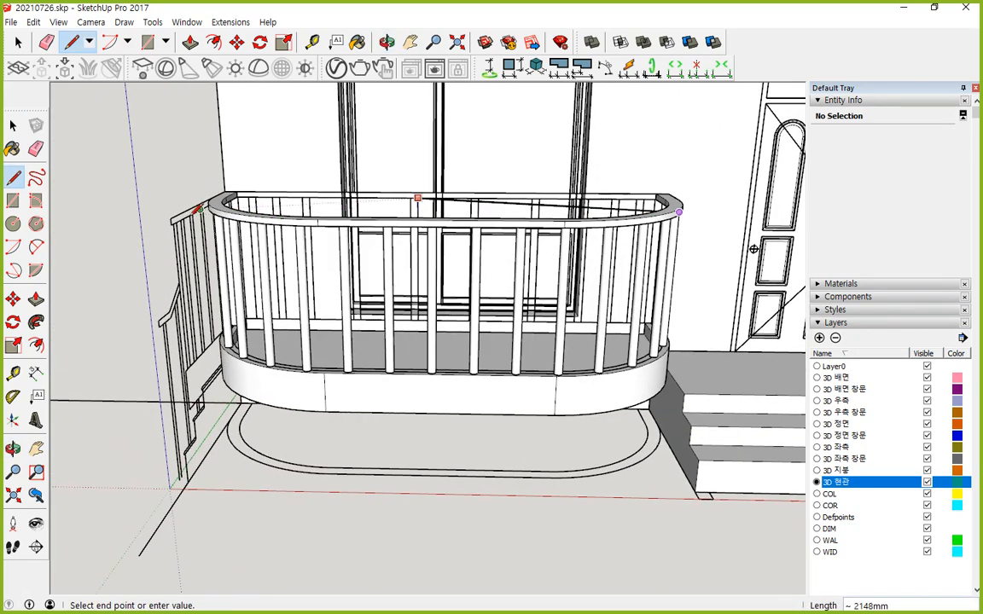
{"action": "key", "text": "shift"}
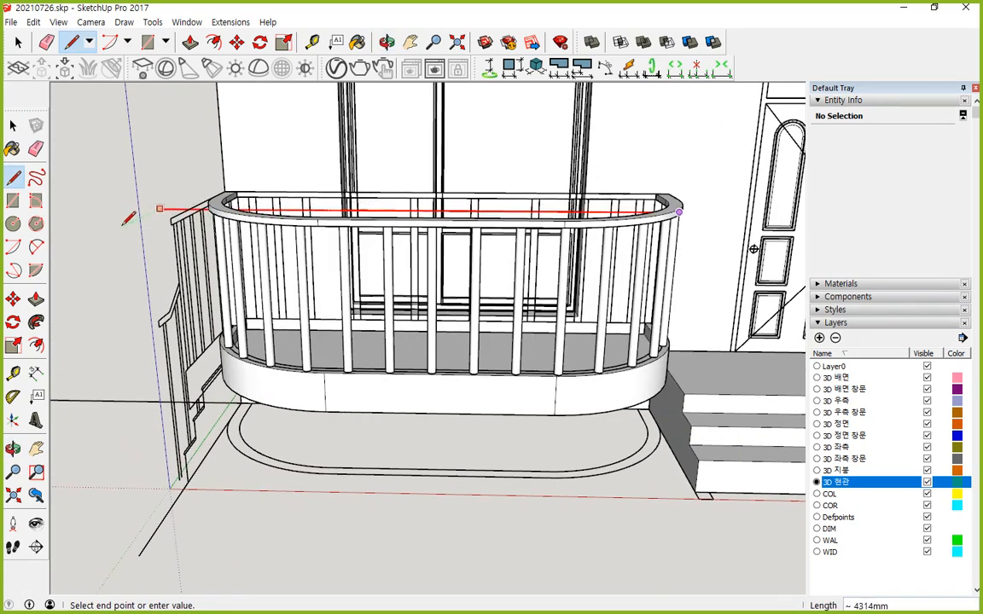
{"action": "middle_click_drag", "start_coordinate": [134, 273], "coordinate": [433, 342]}
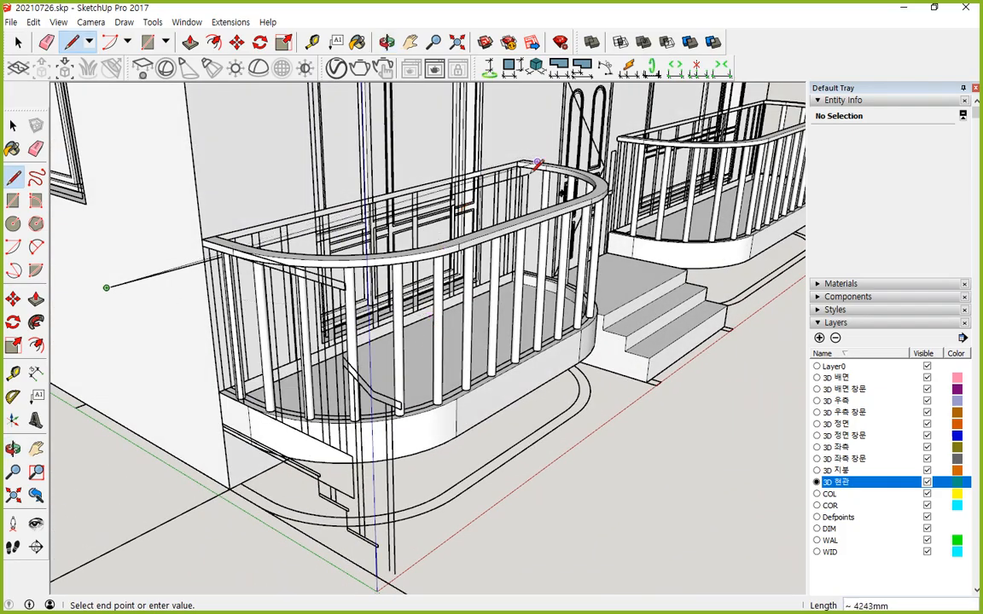
{"action": "middle_click_drag", "start_coordinate": [105, 282], "coordinate": [363, 331]}
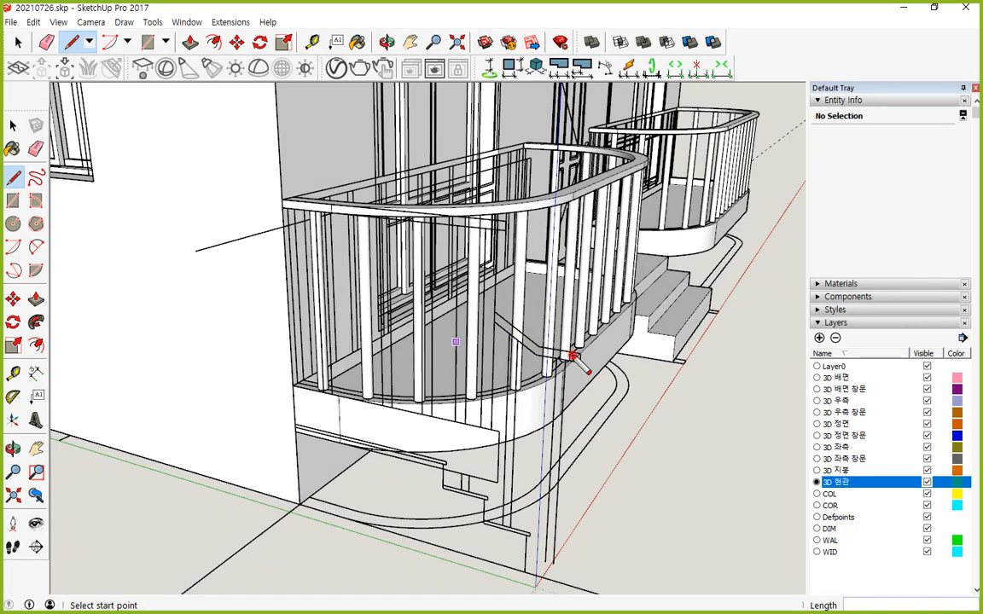
- Trace the lower edge of the sloping handrail in the side elevation, extending its slope upward past the balcony rail
{"action": "mouse_move", "coordinate": [537, 352]}
{"action": "left_mouse_down"}
{"action": "mouse_move", "coordinate": [419, 239]}
{"action": "mouse_move", "coordinate": [308, 221]}
{"action": "left_mouse_up"}
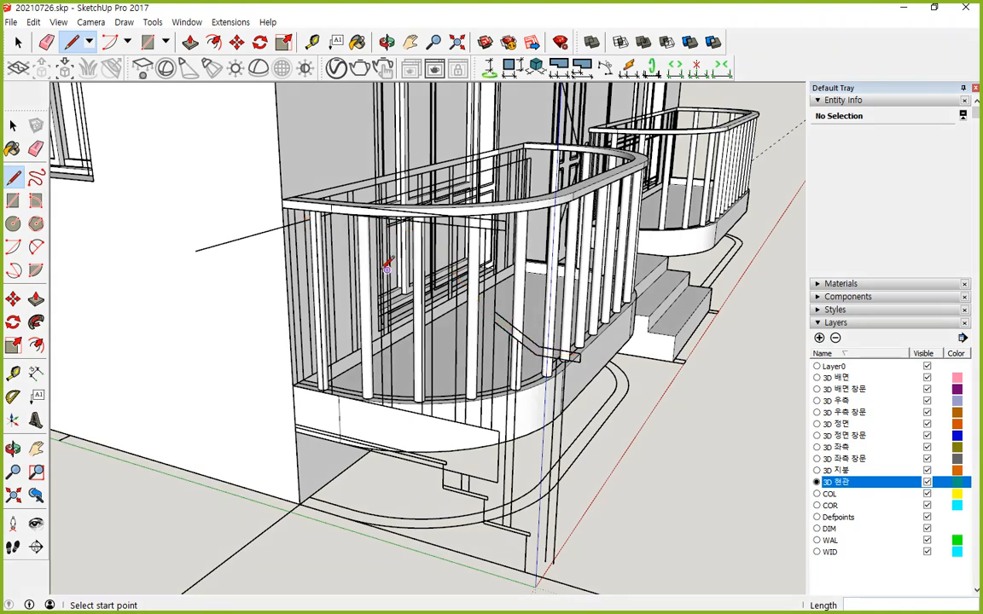
{"action": "scroll", "coordinate": [504, 348], "scroll_direction": "up", "scroll_amount": 2}
{"action": "left_click", "coordinate": [610, 373]}
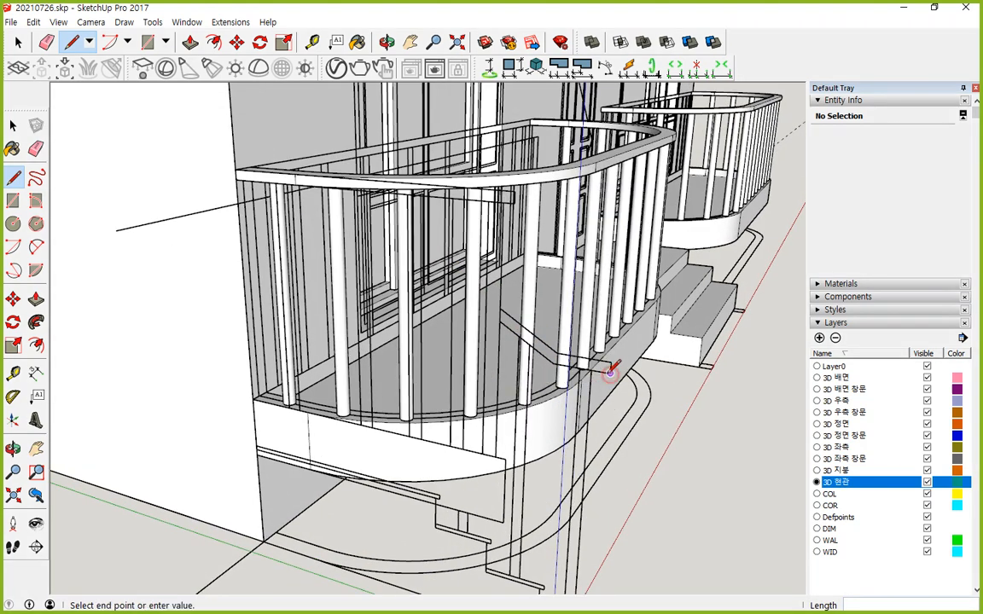
{"action": "left_click", "coordinate": [552, 365]}
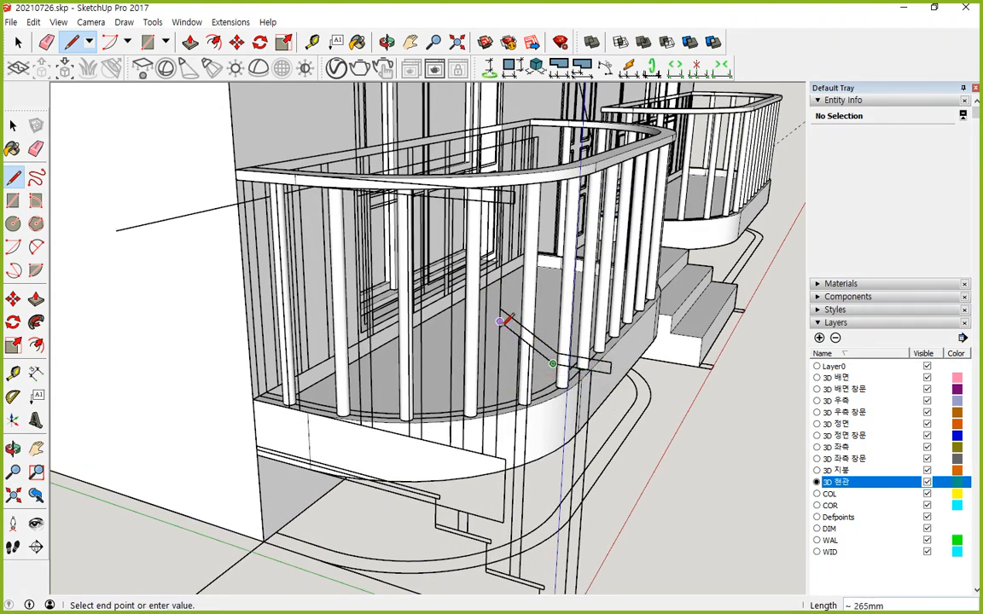
{"action": "left_click", "coordinate": [500, 321]}
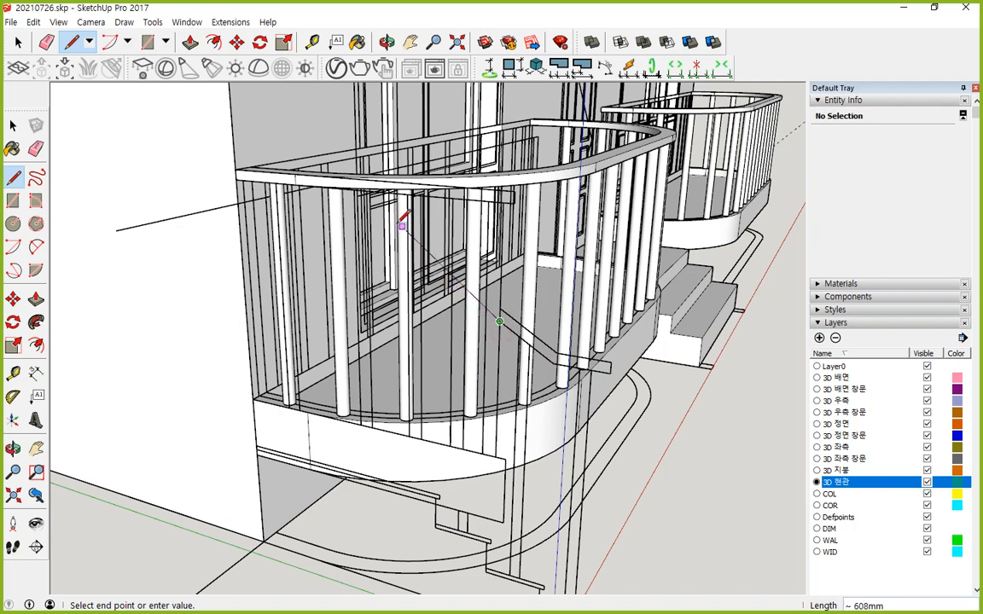
{"action": "left_click", "coordinate": [283, 148]}
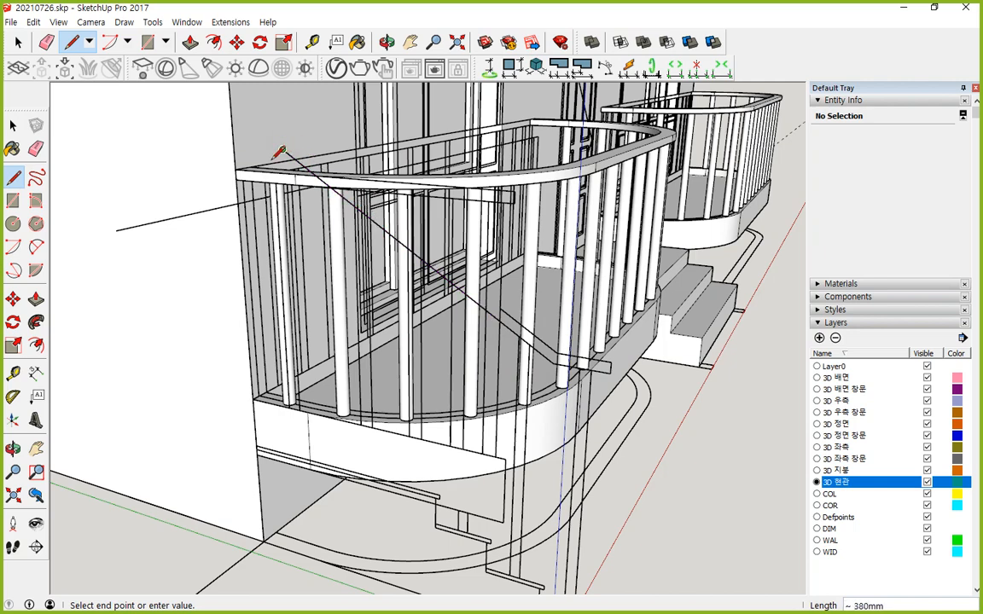
{"action": "key", "text": "Escape"}
- Try to draw a line along the green axis from the wall corner to the sloping handrail line and trim the excess
{"action": "middle_click_drag", "start_coordinate": [363, 263], "coordinate": [388, 293]}
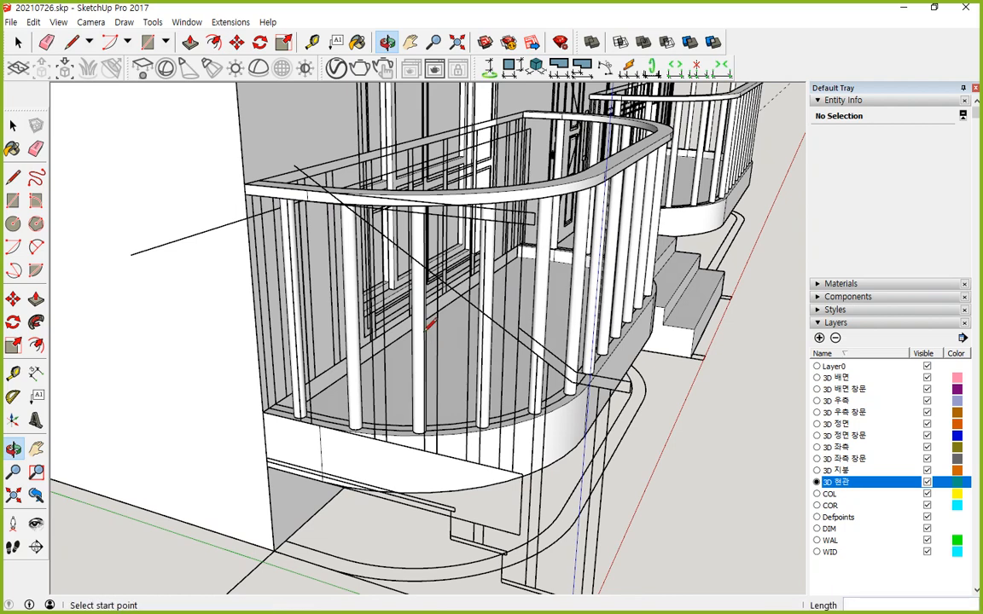
{"action": "left_click", "coordinate": [247, 217]}
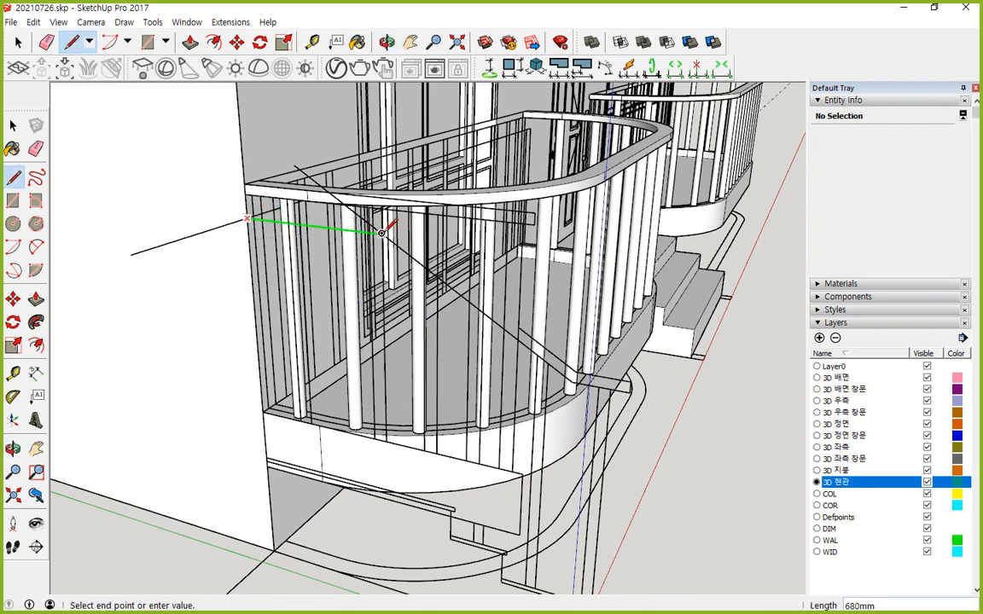
{"action": "key", "text": "Escape"}
{"action": "scroll", "coordinate": [386, 234], "scroll_direction": "up", "scroll_amount": 5}
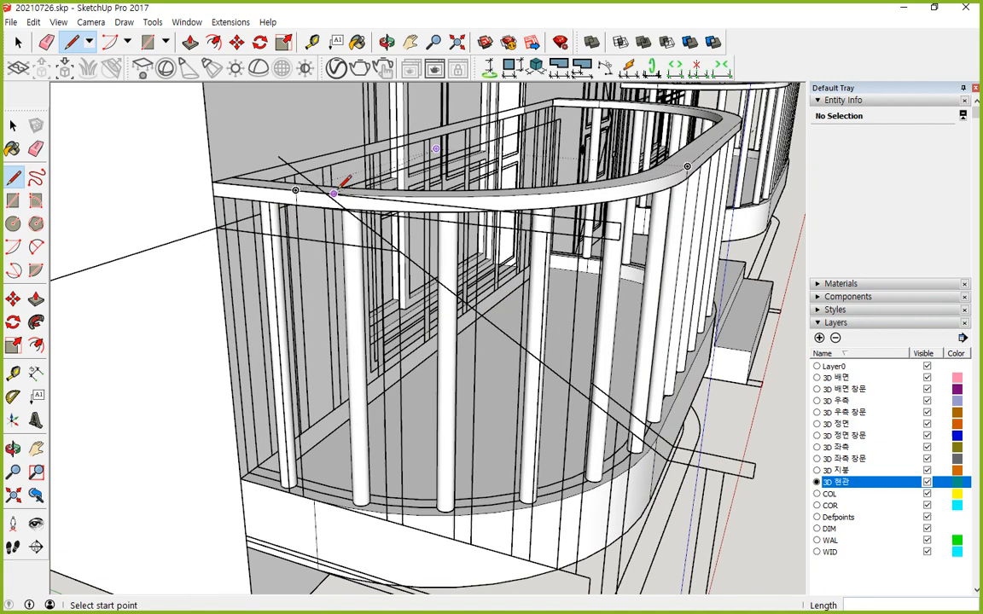
{"action": "key", "text": "e"}
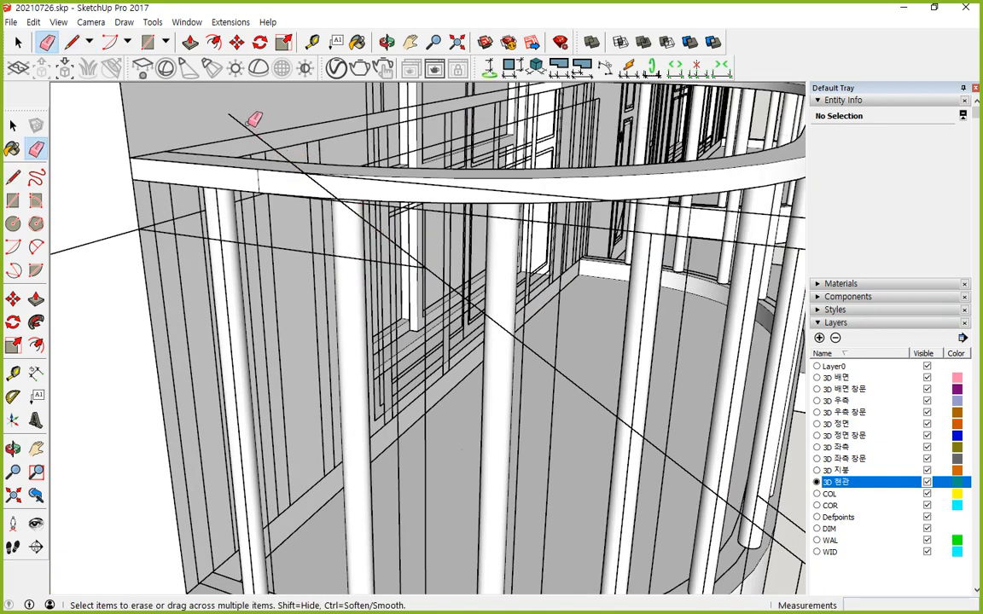
{"action": "left_click", "coordinate": [251, 129]}
{"action": "scroll", "coordinate": [459, 260], "scroll_direction": "up", "scroll_amount": 5}
{"action": "scroll", "coordinate": [243, 338], "scroll_direction": "up", "scroll_amount": 3}
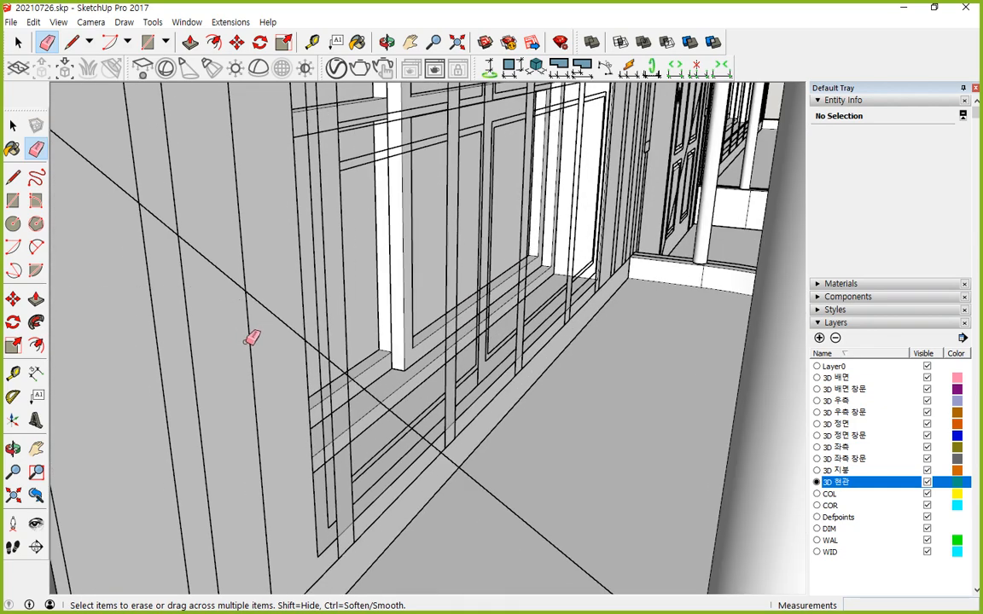
{"action": "scroll", "coordinate": [250, 336], "scroll_direction": "down", "scroll_amount": 6}
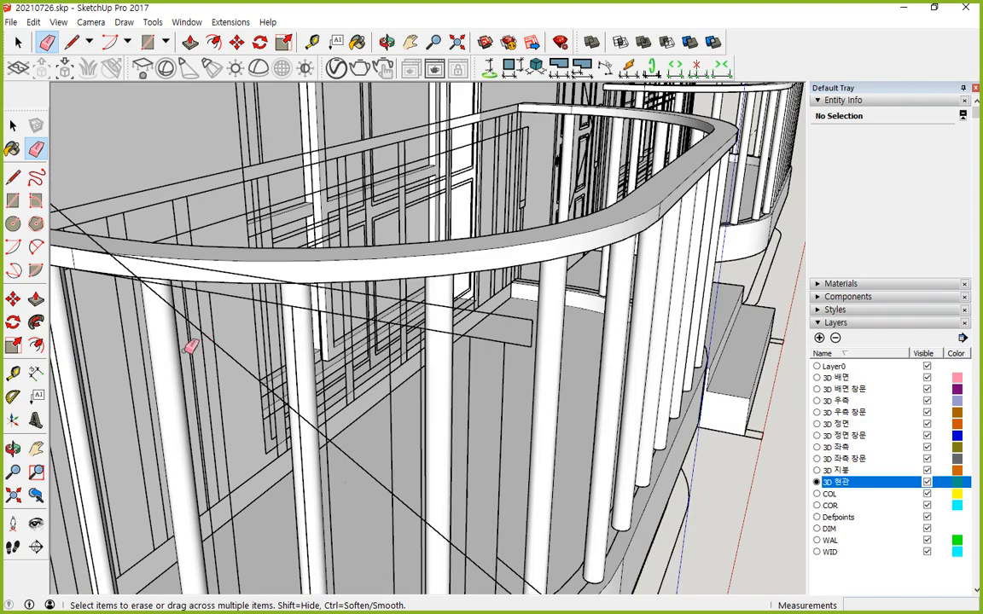
{"action": "middle_click_drag", "start_coordinate": [191, 346], "coordinate": [276, 345]}
- Draw a green-axis line from the wall corner to the sloping handrail line and erase the part of the slope above it
{"action": "key", "text": "l"}
{"action": "left_click", "coordinate": [109, 293]}
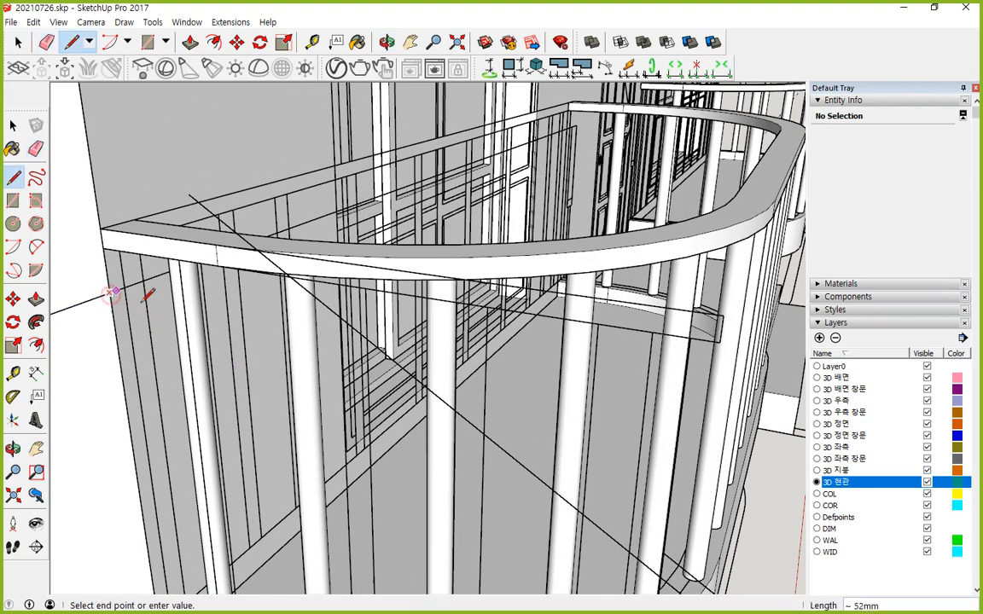
{"action": "key", "text": "Left"}
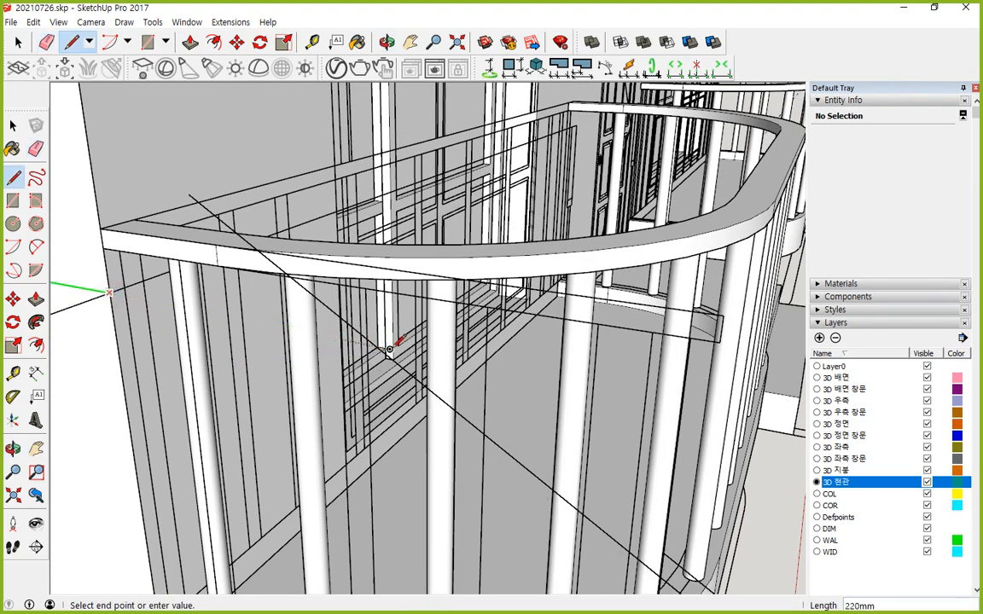
{"action": "scroll", "coordinate": [388, 347], "scroll_direction": "up", "scroll_amount": 4}
{"action": "scroll", "coordinate": [270, 337], "scroll_direction": "down", "scroll_amount": 2}
{"action": "key", "text": "Left"}
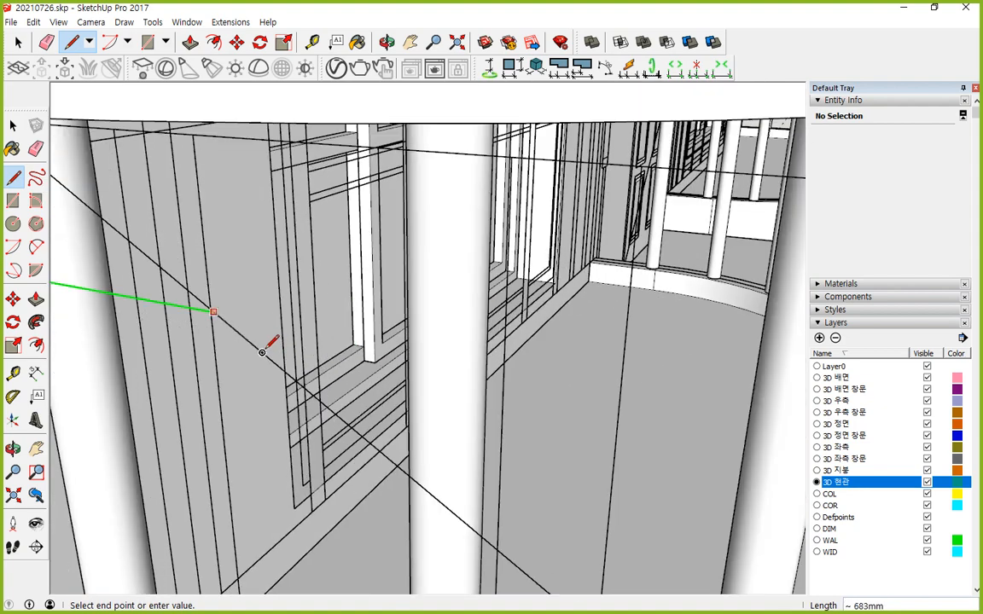
{"action": "key", "text": "Escape"}
{"action": "scroll", "coordinate": [131, 217], "scroll_direction": "down", "scroll_amount": 3}
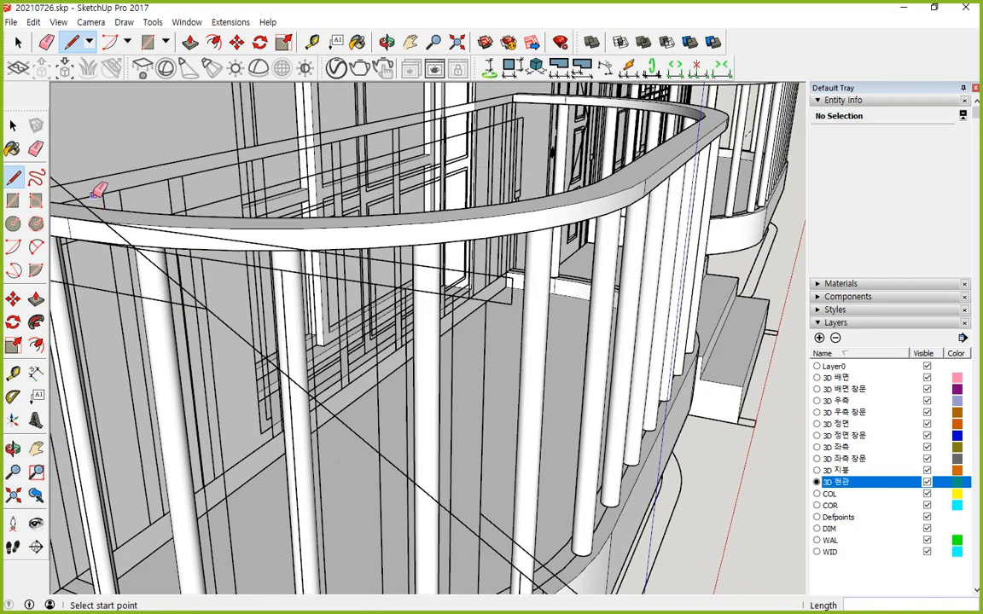
{"action": "key", "text": "e"}
{"action": "scroll", "coordinate": [234, 320], "scroll_direction": "down", "scroll_amount": 4}
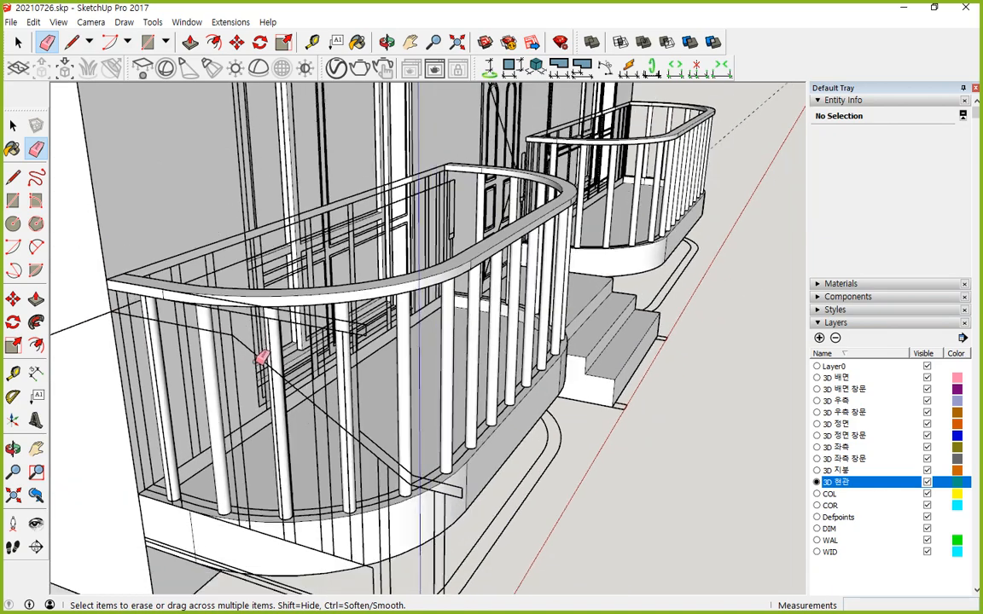
- Trace the end and upper edge of the sloping handrail in the side elevation, extending the slope up toward the balcony rail
{"action": "middle_click_drag", "start_coordinate": [235, 322], "coordinate": [187, 345]}
{"action": "scroll", "coordinate": [188, 344], "scroll_direction": "up", "scroll_amount": 2}
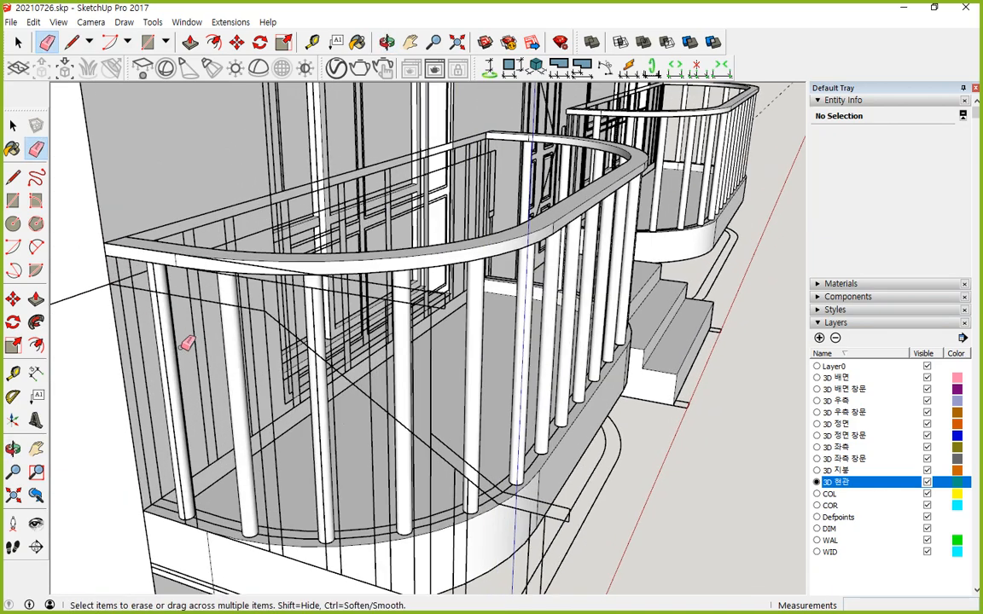
{"action": "scroll", "coordinate": [202, 318], "scroll_direction": "up", "scroll_amount": 1}
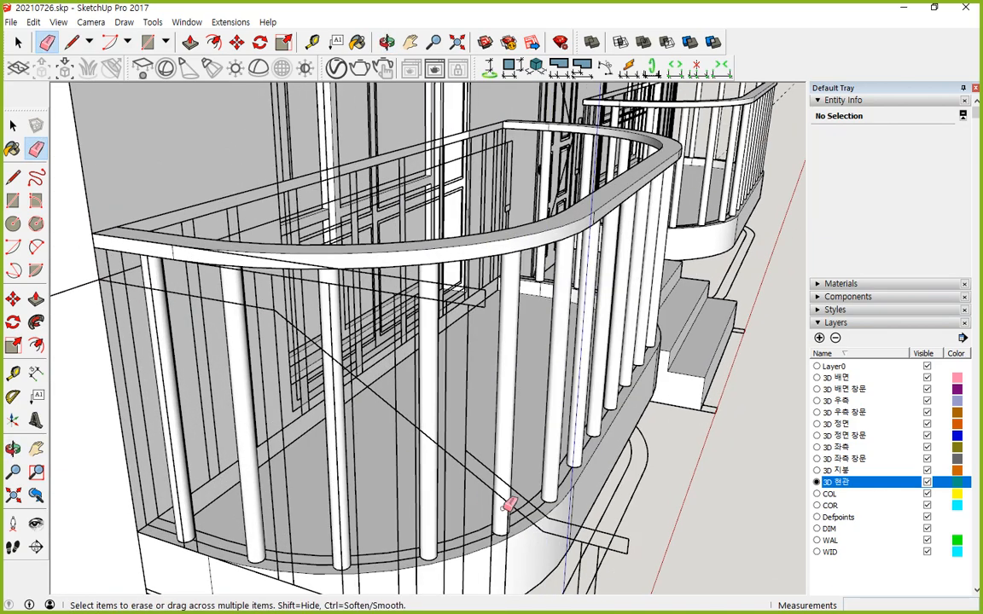
{"action": "key", "text": "l"}
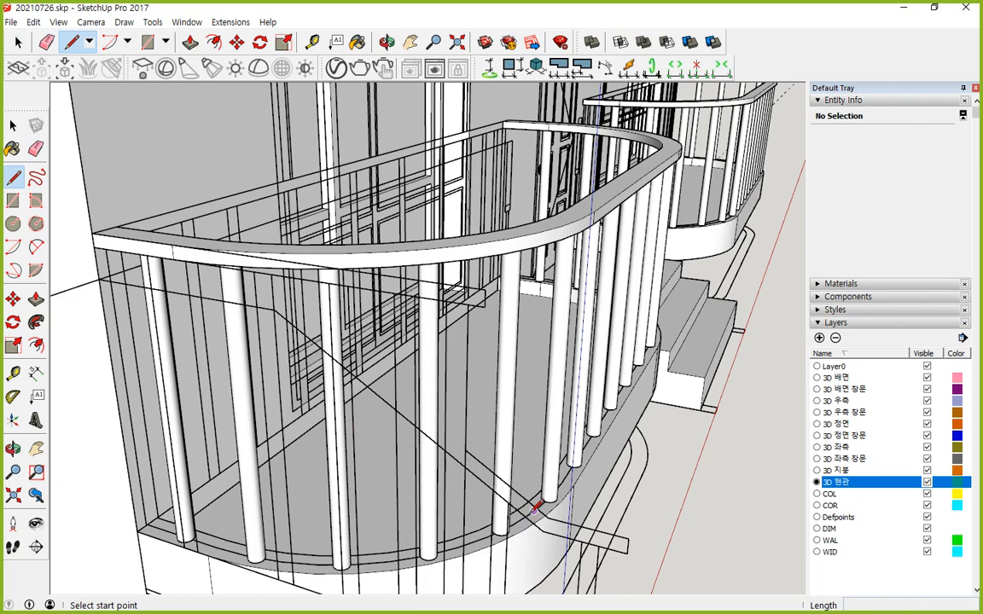
{"action": "left_click", "coordinate": [628, 543]}
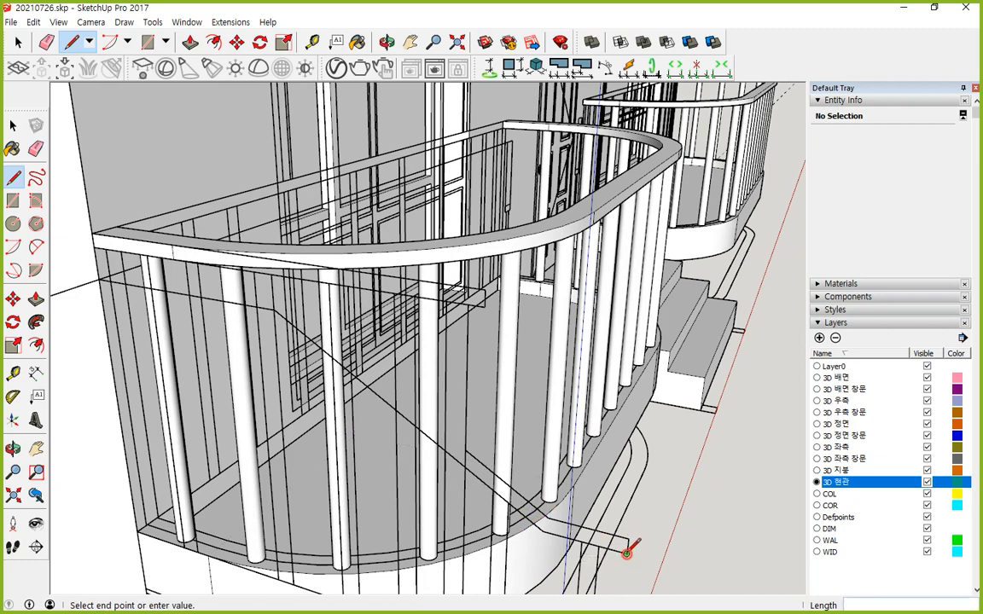
{"action": "left_click", "coordinate": [548, 518]}
{"action": "left_click", "coordinate": [465, 449]}
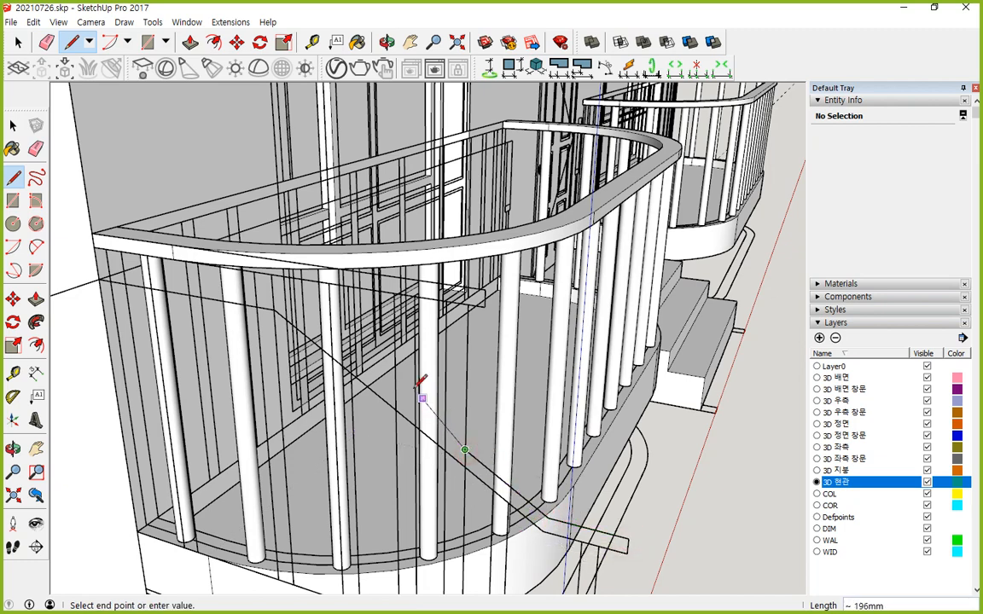
{"action": "left_click", "coordinate": [254, 278]}
{"action": "left_click", "coordinate": [253, 308]}
{"action": "scroll", "coordinate": [265, 312], "scroll_direction": "up", "scroll_amount": 4}
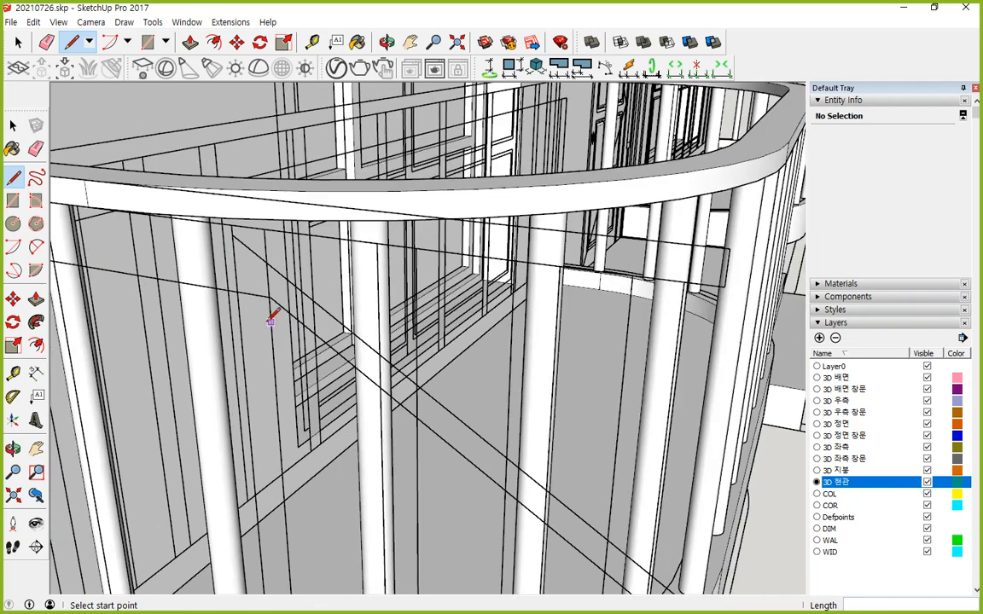
- Replace the horizontal line with one from the wall corner that meets the upper sloping edge, closing the handrail profile into a face
{"action": "scroll", "coordinate": [265, 313], "scroll_direction": "down", "scroll_amount": 3}
{"action": "key", "text": "e"}
{"action": "left_click_drag", "start_coordinate": [258, 299], "coordinate": [259, 317]}
{"action": "key", "text": "l"}
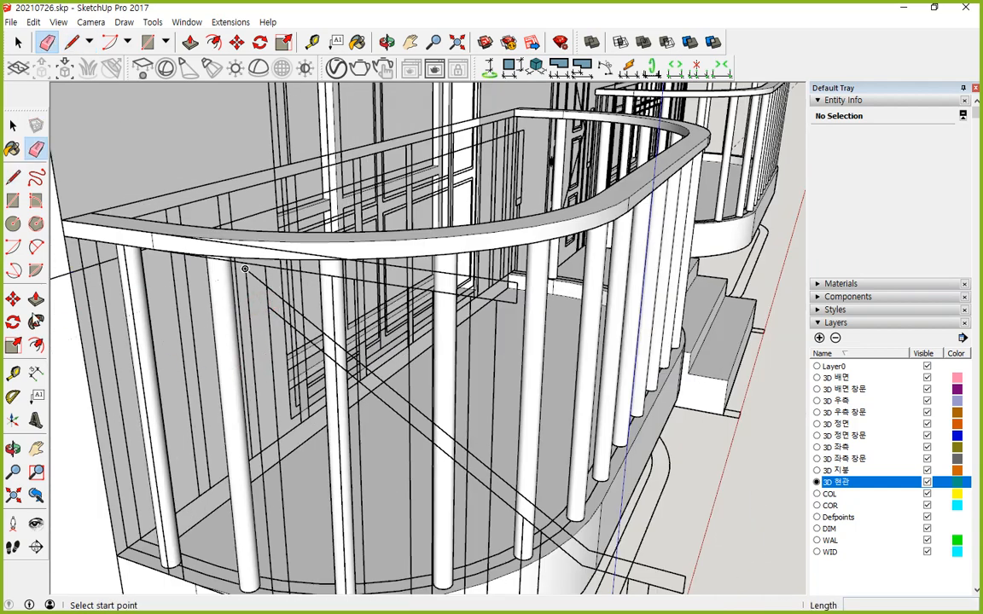
{"action": "left_click", "coordinate": [71, 273]}
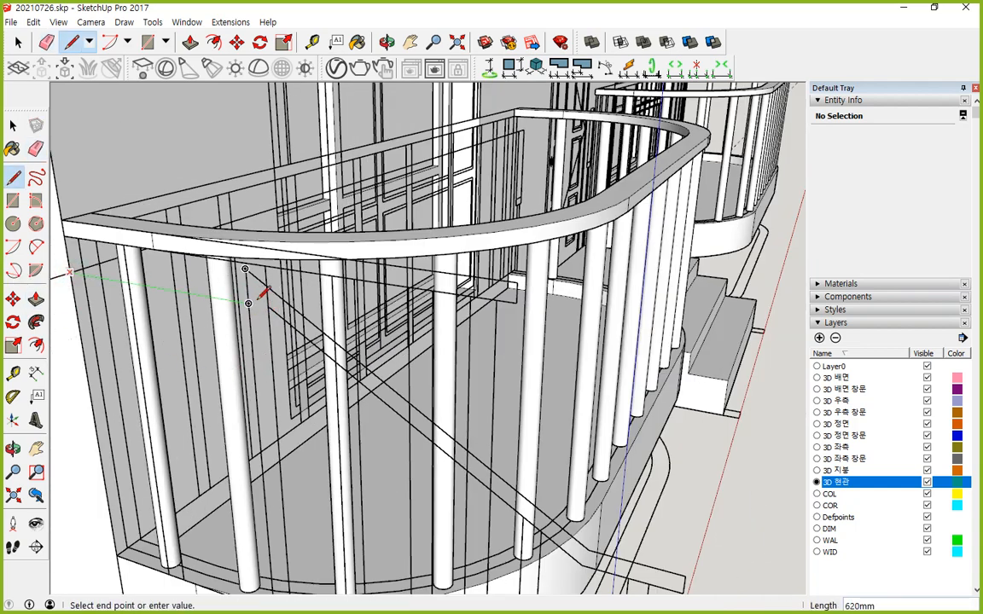
{"action": "scroll", "coordinate": [313, 326], "scroll_direction": "up", "scroll_amount": 8}
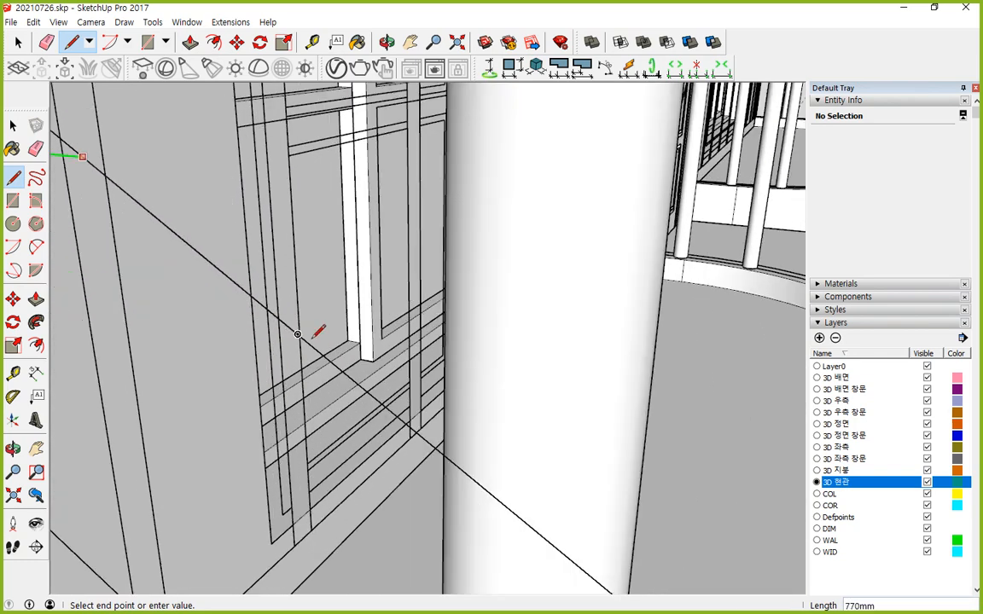
{"action": "left_click", "coordinate": [193, 238]}
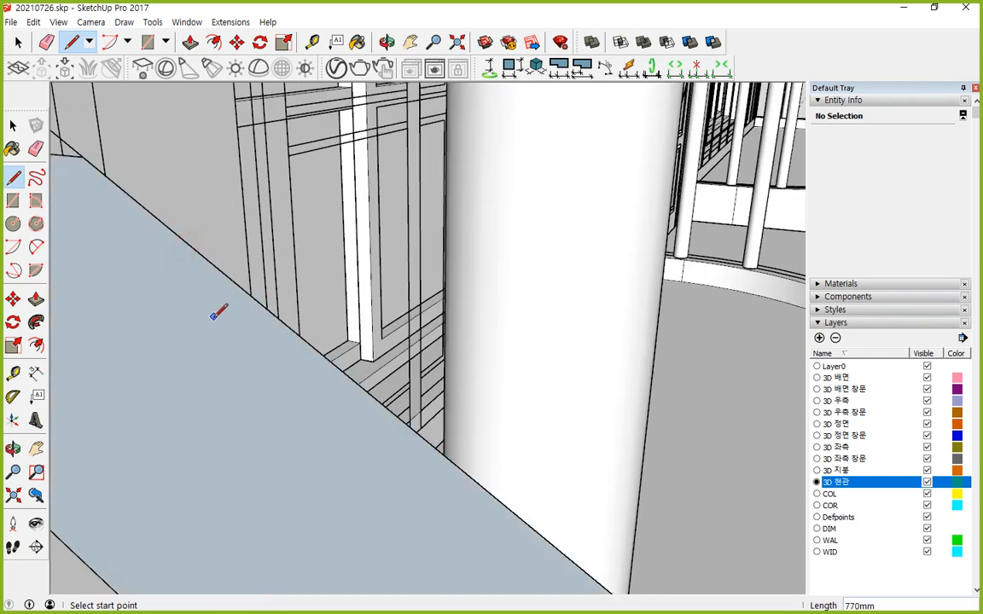
- Inspect the new handrail face and measure the height of its lower end with the Tape Measure
{"action": "scroll", "coordinate": [223, 367], "scroll_direction": "down", "scroll_amount": 5}
{"action": "middle_click_drag", "start_coordinate": [189, 393], "coordinate": [353, 351]}
{"action": "middle_click_drag", "start_coordinate": [445, 428], "coordinate": [612, 449]}
{"action": "scroll", "coordinate": [520, 404], "scroll_direction": "down", "scroll_amount": 4}
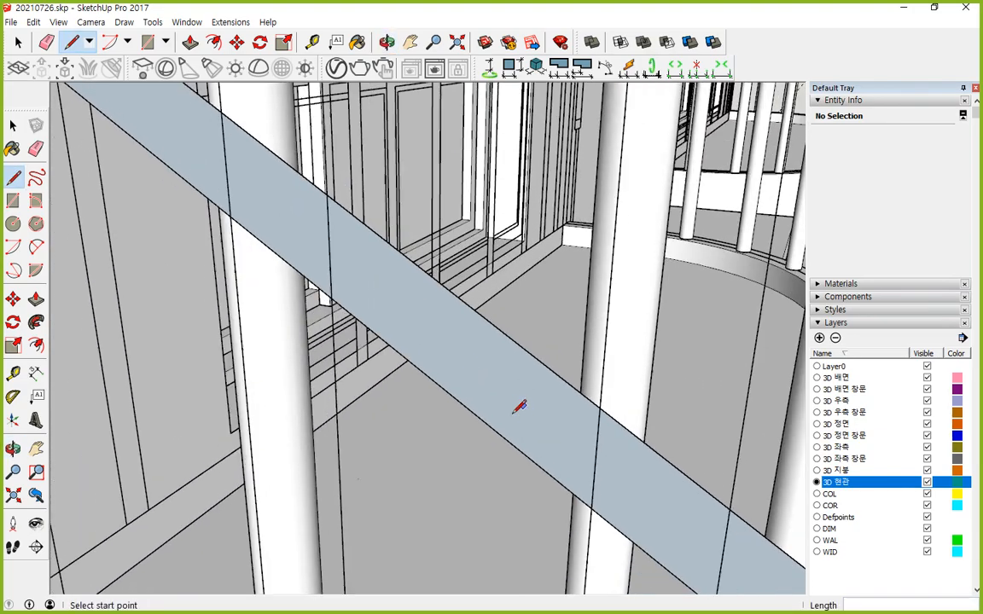
{"action": "middle_click_drag", "start_coordinate": [524, 428], "coordinate": [563, 325]}
{"action": "scroll", "coordinate": [562, 325], "scroll_direction": "up", "scroll_amount": 3}
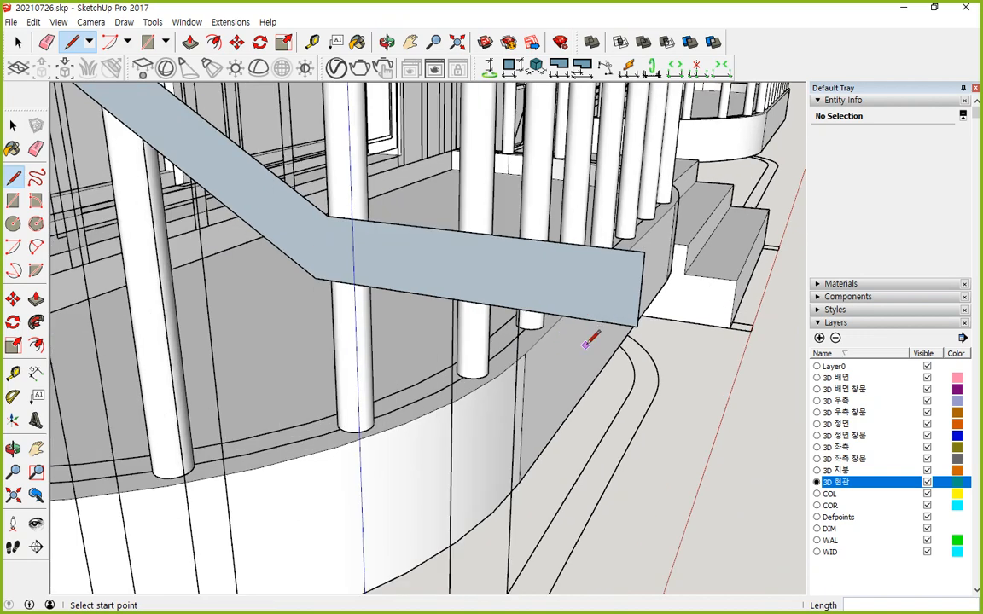
{"action": "key", "text": "t"}
{"action": "left_click", "coordinate": [638, 326]}
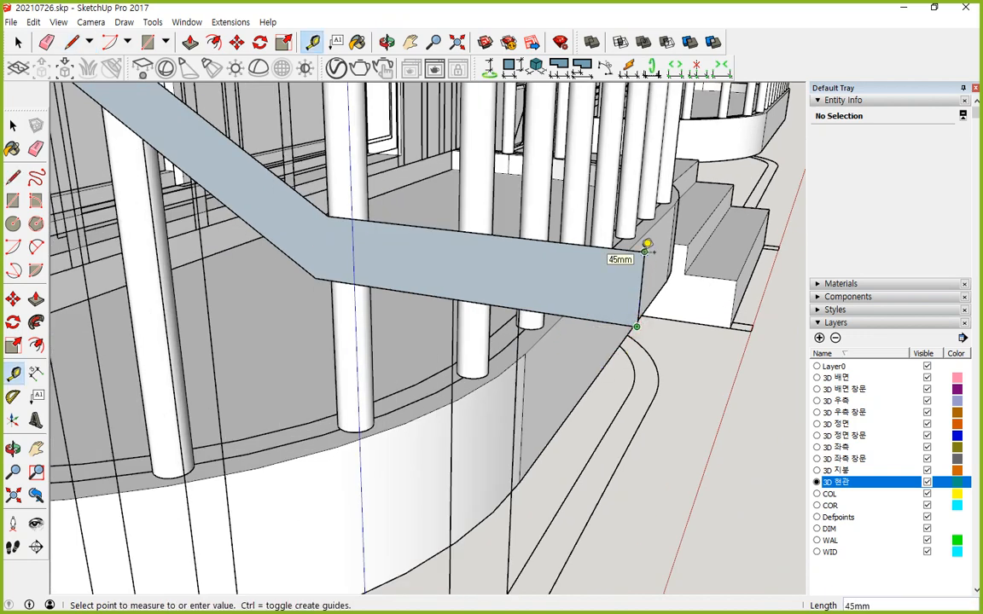
{"action": "left_click", "coordinate": [644, 252]}
{"action": "scroll", "coordinate": [401, 280], "scroll_direction": "down", "scroll_amount": 5}
{"action": "middle_click_drag", "start_coordinate": [311, 272], "coordinate": [468, 351]}
{"action": "scroll", "coordinate": [294, 227], "scroll_direction": "up", "scroll_amount": 2}
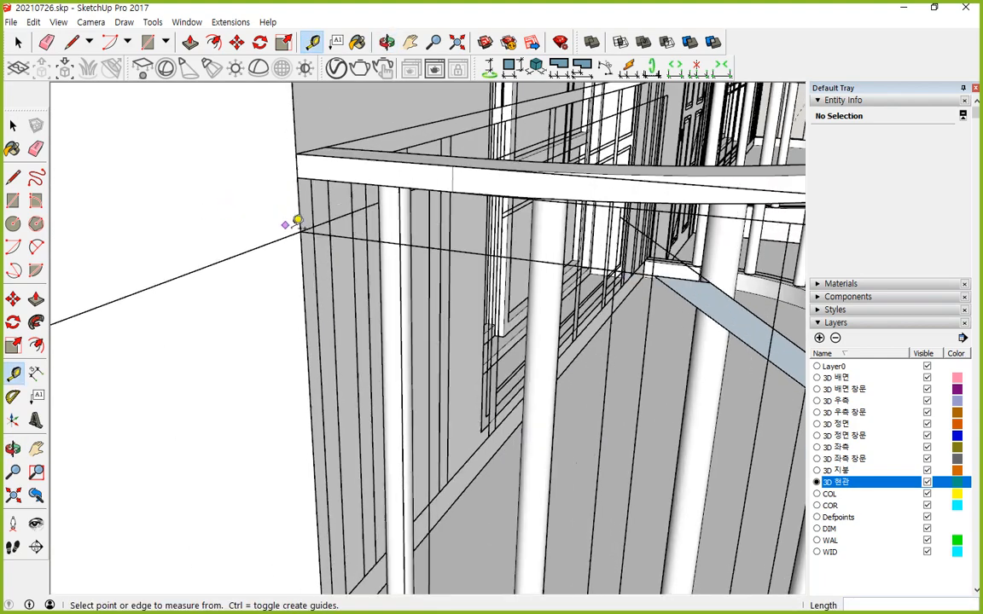
- Draw a 45 mm line down from the wall corner, then a green-axis line to the slope's lower edge, closing the upper handrail section
{"action": "scroll", "coordinate": [296, 221], "scroll_direction": "up", "scroll_amount": 1}
{"action": "key", "text": "l"}
{"action": "left_click", "coordinate": [302, 231]}
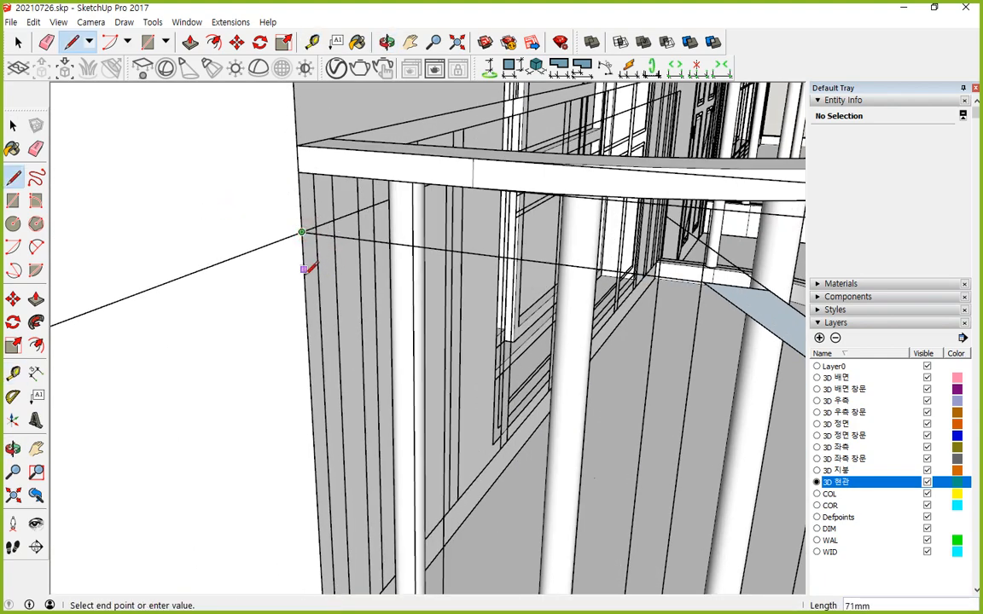
{"action": "type", "text": "45"}
{"action": "key", "text": "Return"}
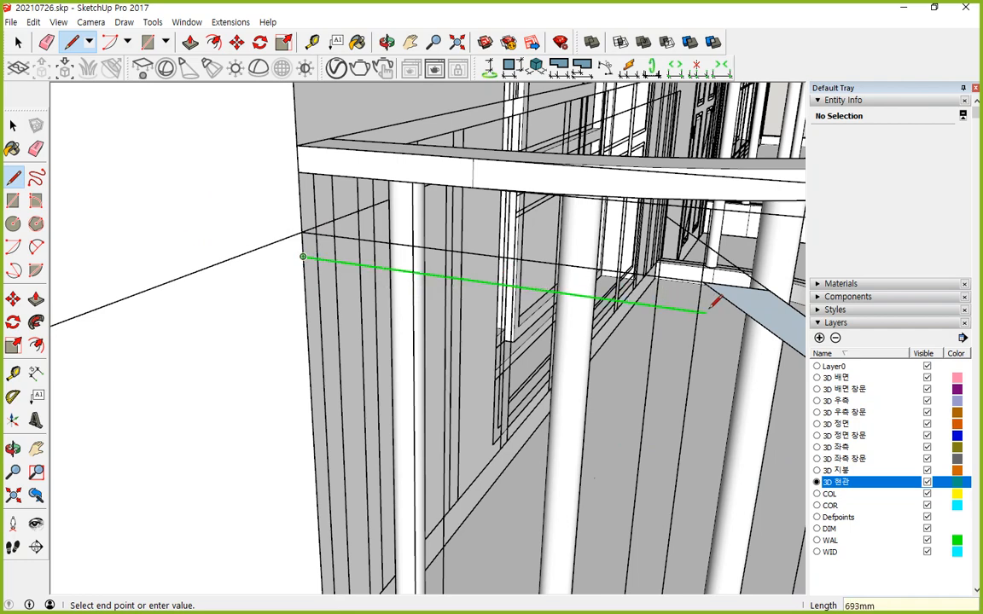
{"action": "left_click", "coordinate": [754, 319]}
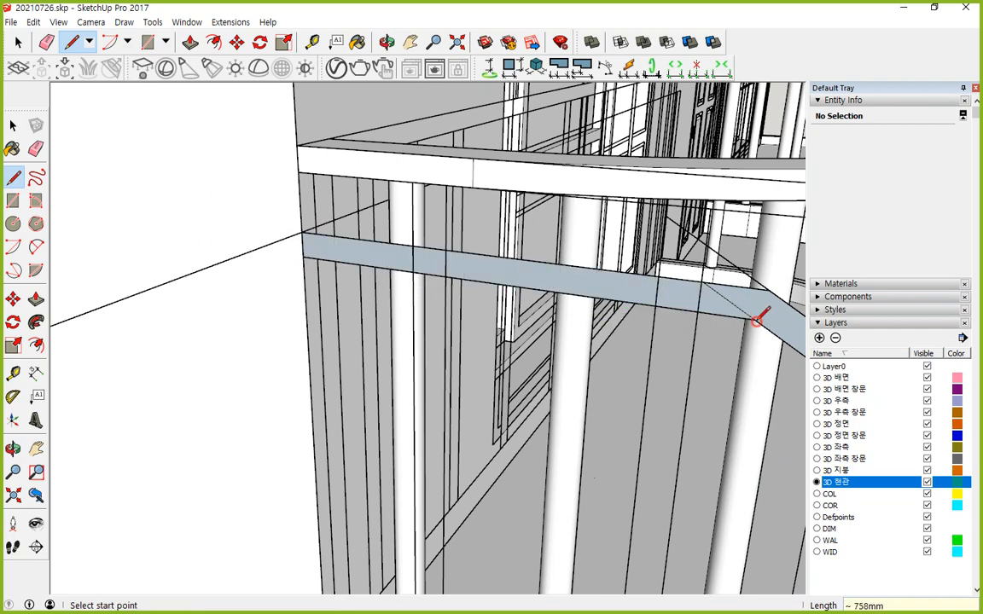
- Erase the edge dividing the horizontal and sloping handrail faces, and the leftover line running along the wall
{"action": "scroll", "coordinate": [739, 321], "scroll_direction": "up", "scroll_amount": 2}
{"action": "key", "text": "e"}
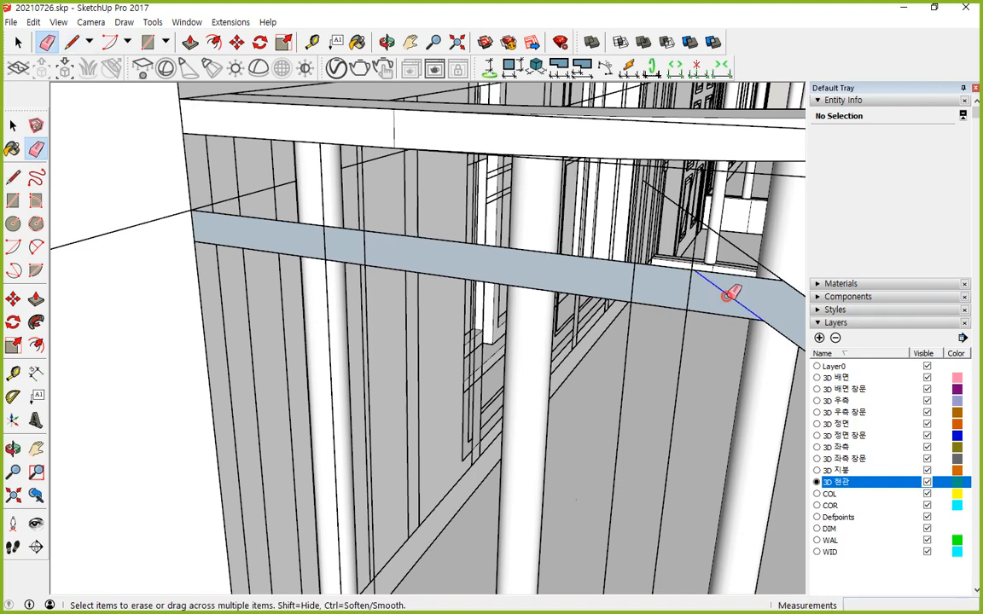
{"action": "mouse_move", "coordinate": [656, 216]}
{"action": "middle_mouse_down"}
{"action": "mouse_move", "coordinate": [553, 210]}
{"action": "mouse_move", "coordinate": [441, 245]}
{"action": "mouse_move", "coordinate": [465, 279]}
{"action": "mouse_move", "coordinate": [441, 272]}
{"action": "middle_mouse_up"}
{"action": "scroll", "coordinate": [465, 260], "scroll_direction": "up", "scroll_amount": 4}
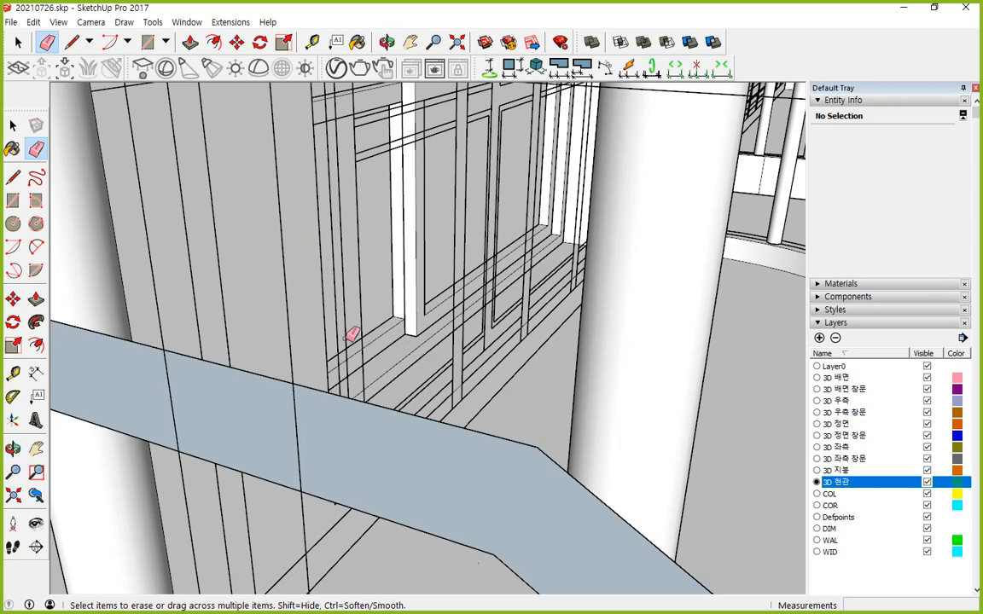
{"action": "scroll", "coordinate": [351, 335], "scroll_direction": "down", "scroll_amount": 5}
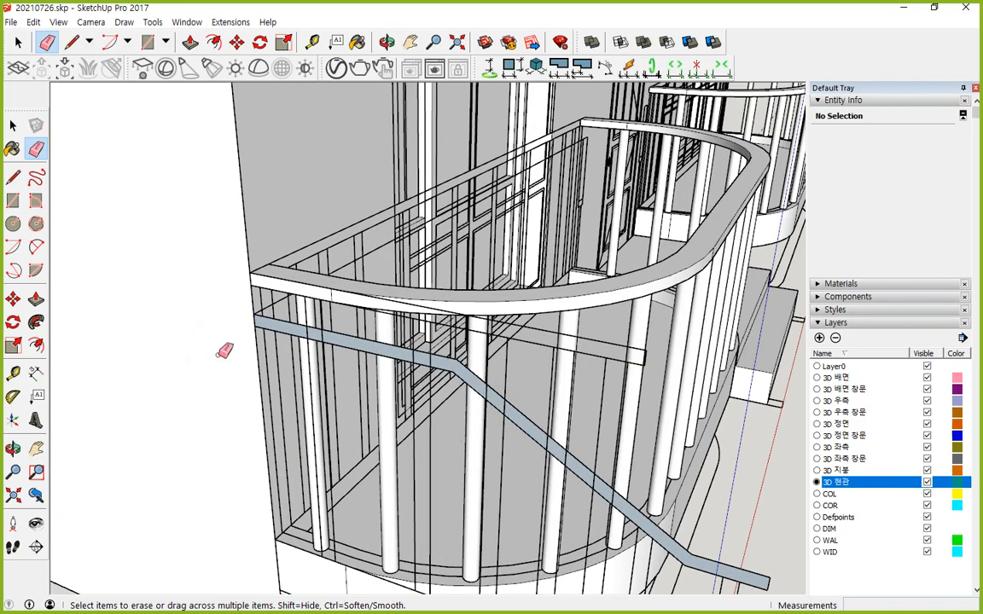
{"action": "scroll", "coordinate": [371, 243], "scroll_direction": "up", "scroll_amount": 2}
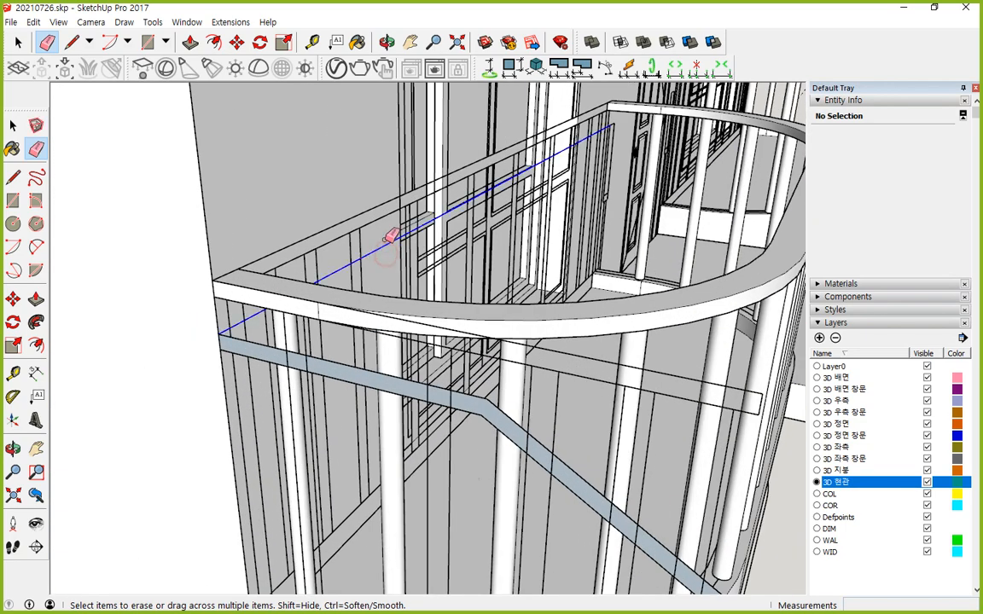
{"action": "scroll", "coordinate": [394, 282], "scroll_direction": "down", "scroll_amount": 2}
- Extrude the complete handrail profile 100 mm toward the entrance steps
{"action": "mouse_move", "coordinate": [400, 324]}
{"action": "middle_mouse_down"}
{"action": "mouse_move", "coordinate": [520, 419]}
{"action": "mouse_move", "coordinate": [407, 269]}
{"action": "middle_mouse_up"}
{"action": "key", "text": "space"}
{"action": "double_click", "coordinate": [593, 402]}
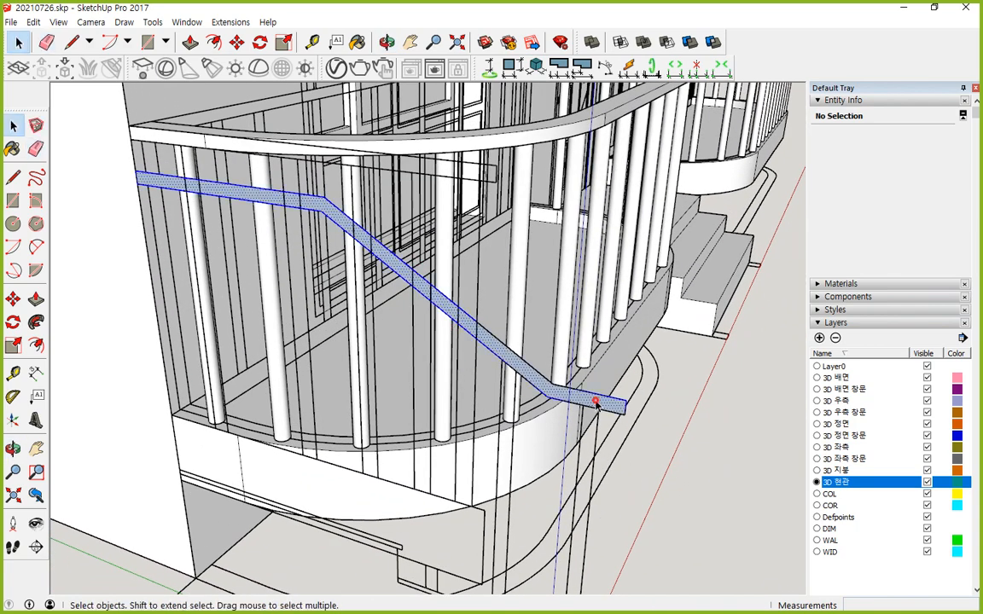
{"action": "middle_click_drag", "start_coordinate": [665, 418], "coordinate": [564, 390]}
{"action": "key", "text": "m"}
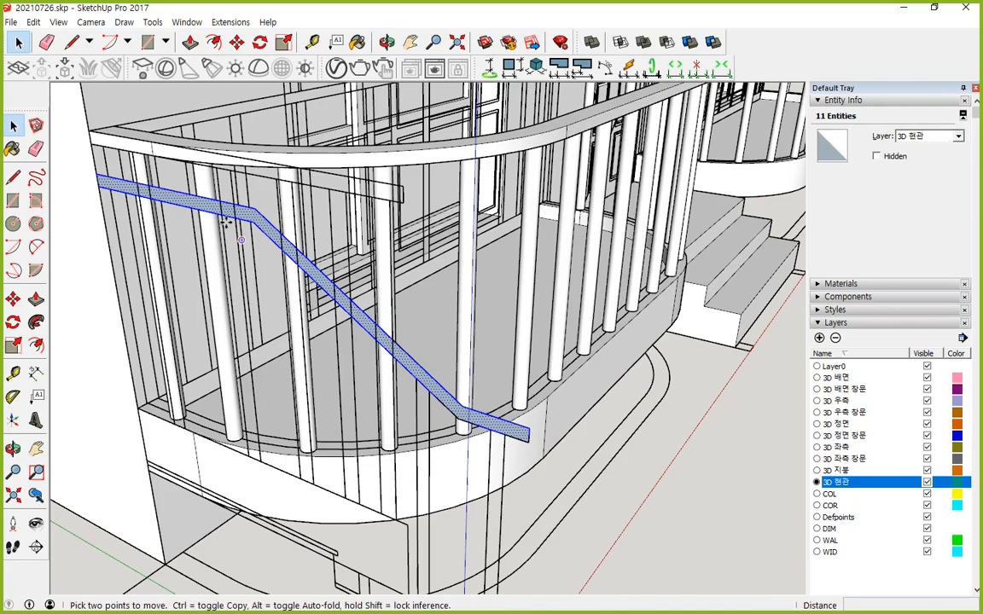
{"action": "scroll", "coordinate": [124, 177], "scroll_direction": "up", "scroll_amount": 2}
{"action": "middle_click_drag", "start_coordinate": [86, 172], "coordinate": [260, 283]}
{"action": "scroll", "coordinate": [271, 223], "scroll_direction": "up", "scroll_amount": 2}
{"action": "scroll", "coordinate": [272, 223], "scroll_direction": "up", "scroll_amount": 2}
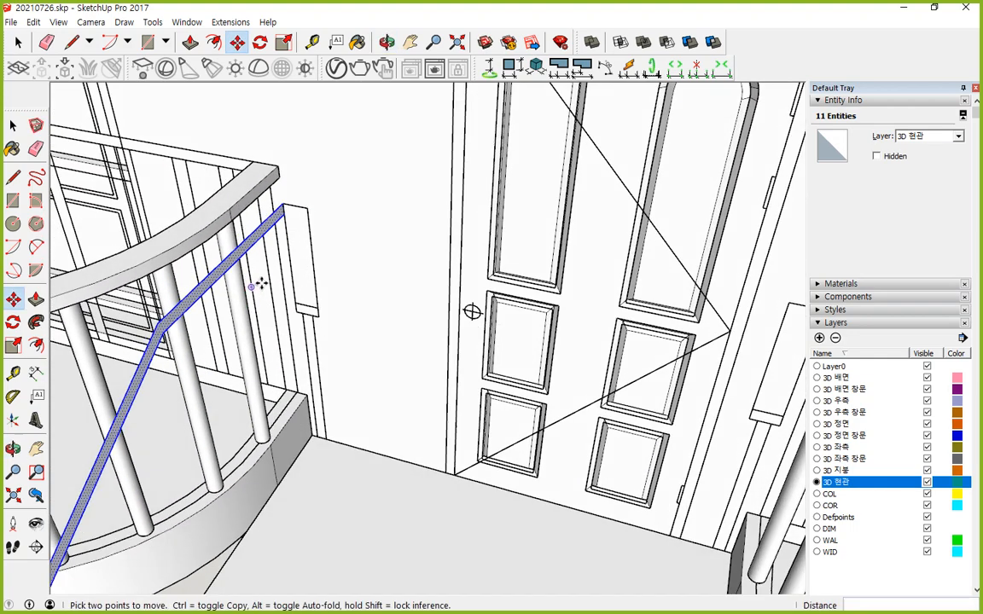
{"action": "key", "text": "p"}
{"action": "scroll", "coordinate": [294, 213], "scroll_direction": "up", "scroll_amount": 4}
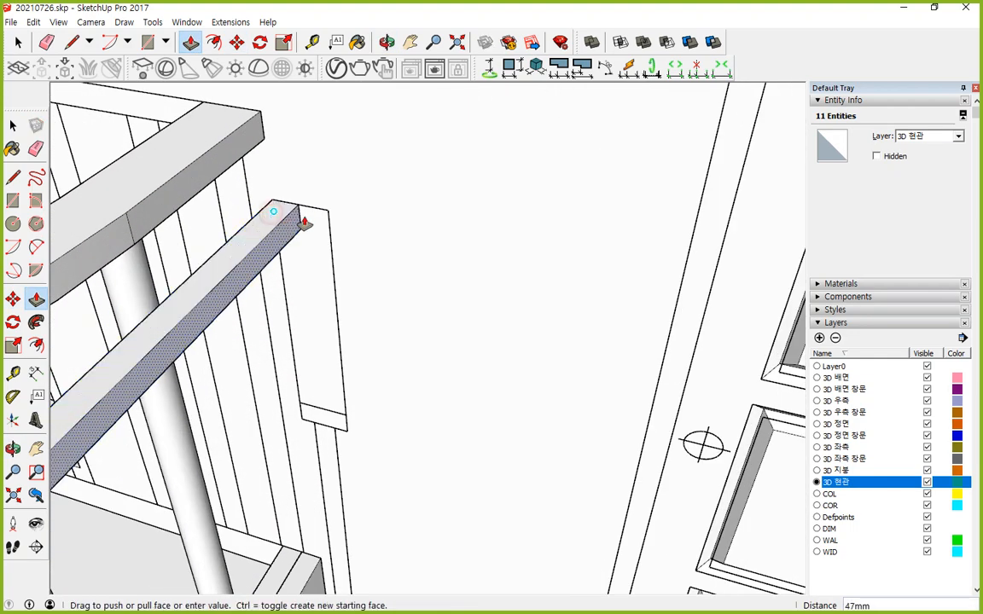
{"action": "scroll", "coordinate": [358, 282], "scroll_direction": "down", "scroll_amount": 8}
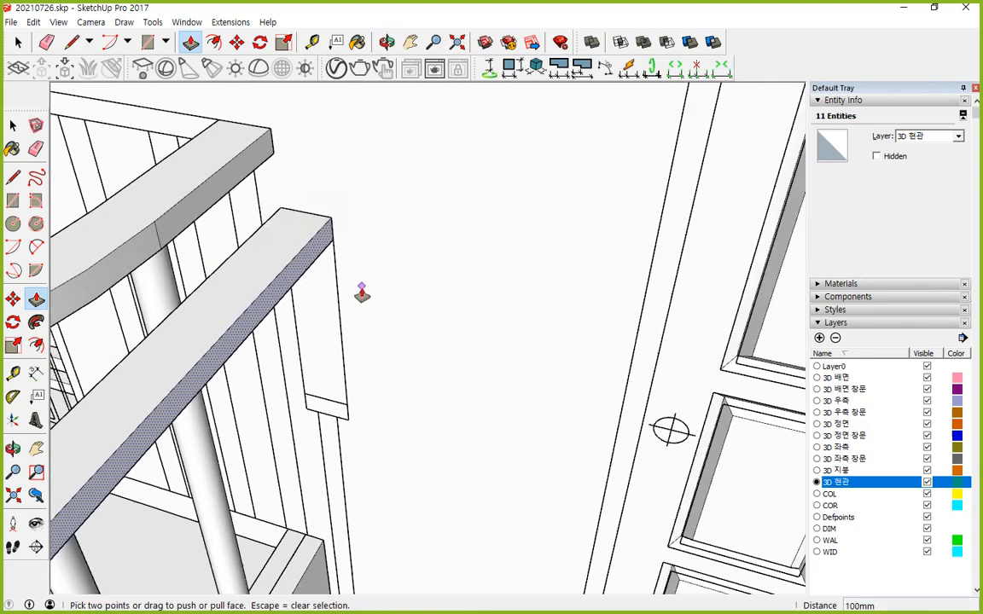
{"action": "mouse_move", "coordinate": [362, 303]}
{"action": "middle_mouse_down"}
{"action": "mouse_move", "coordinate": [350, 331]}
{"action": "mouse_move", "coordinate": [348, 303]}
{"action": "middle_mouse_up"}
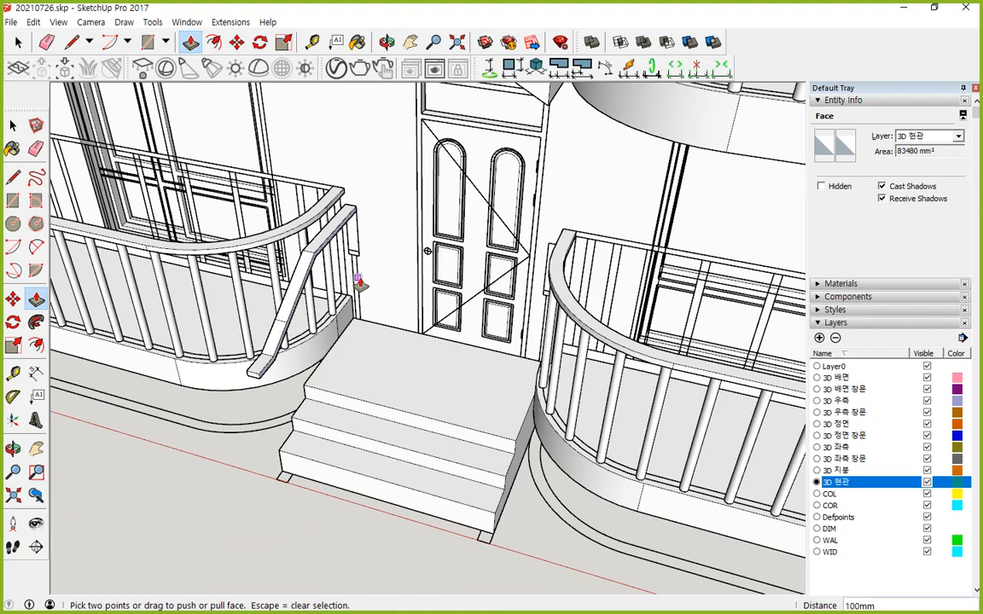
- Erase the stray seam edges across the surfaces of the extruded handrail
{"action": "key", "text": "space"}
{"action": "scroll", "coordinate": [264, 358], "scroll_direction": "up", "scroll_amount": 6}
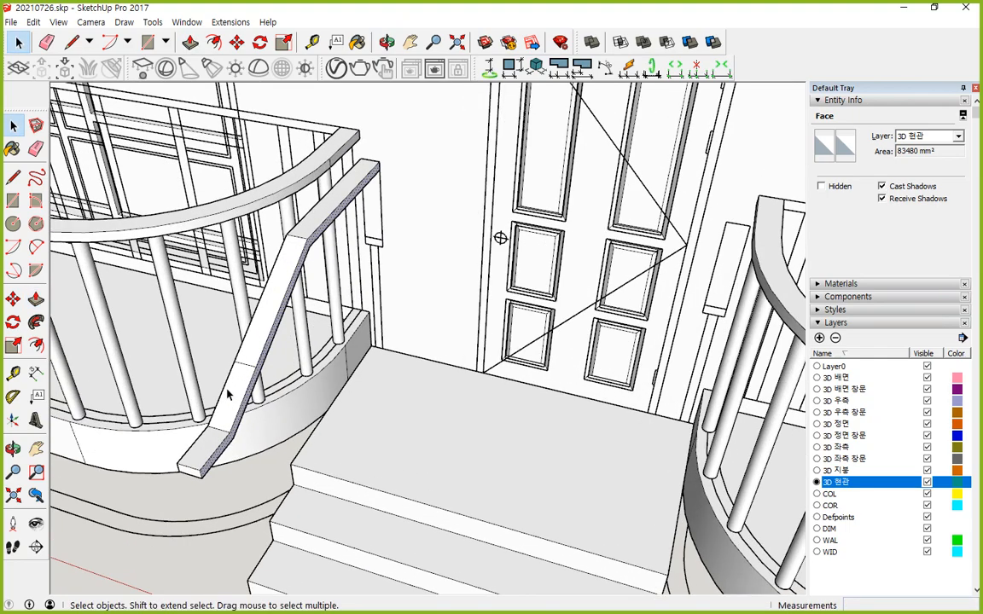
{"action": "key", "text": "e"}
{"action": "mouse_move", "coordinate": [278, 391]}
{"action": "middle_mouse_down"}
{"action": "mouse_move", "coordinate": [198, 94]}
{"action": "mouse_move", "coordinate": [241, 226]}
{"action": "mouse_move", "coordinate": [224, 192]}
{"action": "mouse_move", "coordinate": [301, 346]}
{"action": "mouse_move", "coordinate": [408, 518]}
{"action": "mouse_move", "coordinate": [510, 375]}
{"action": "mouse_move", "coordinate": [515, 421]}
{"action": "middle_mouse_up"}
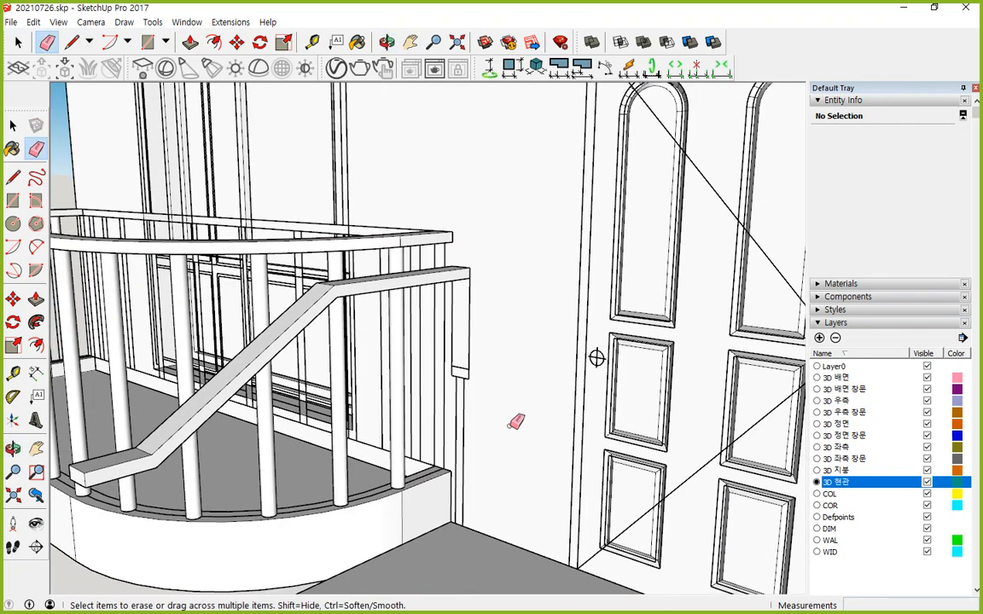
{"action": "scroll", "coordinate": [512, 425], "scroll_direction": "up", "scroll_amount": 1}
{"action": "scroll", "coordinate": [462, 326], "scroll_direction": "down", "scroll_amount": 3}
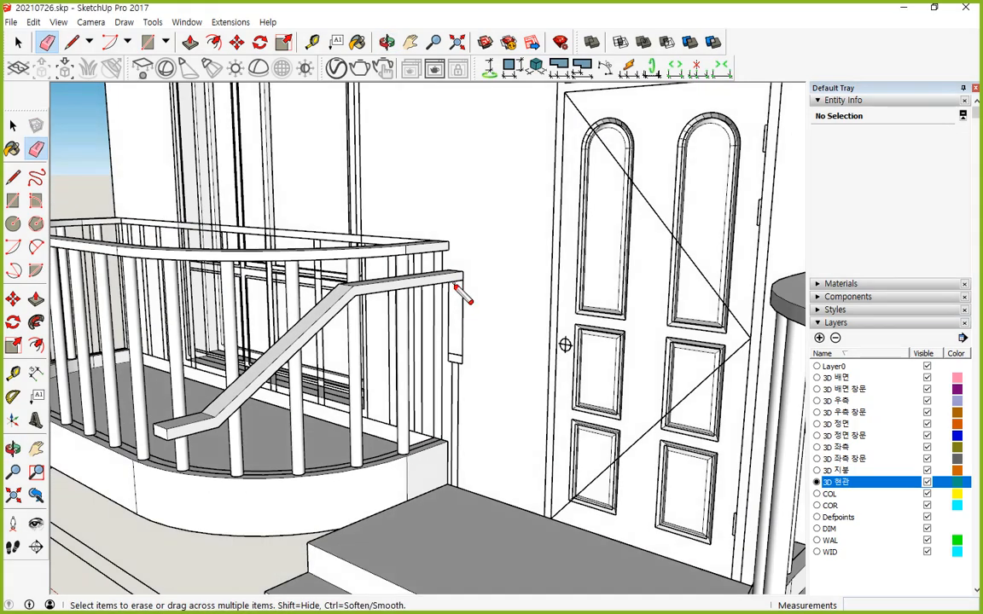
{"action": "mouse_move", "coordinate": [462, 287]}
{"action": "left_mouse_down"}
{"action": "mouse_move", "coordinate": [458, 461]}
{"action": "mouse_move", "coordinate": [456, 287]}
{"action": "mouse_move", "coordinate": [418, 290]}
{"action": "left_mouse_up"}
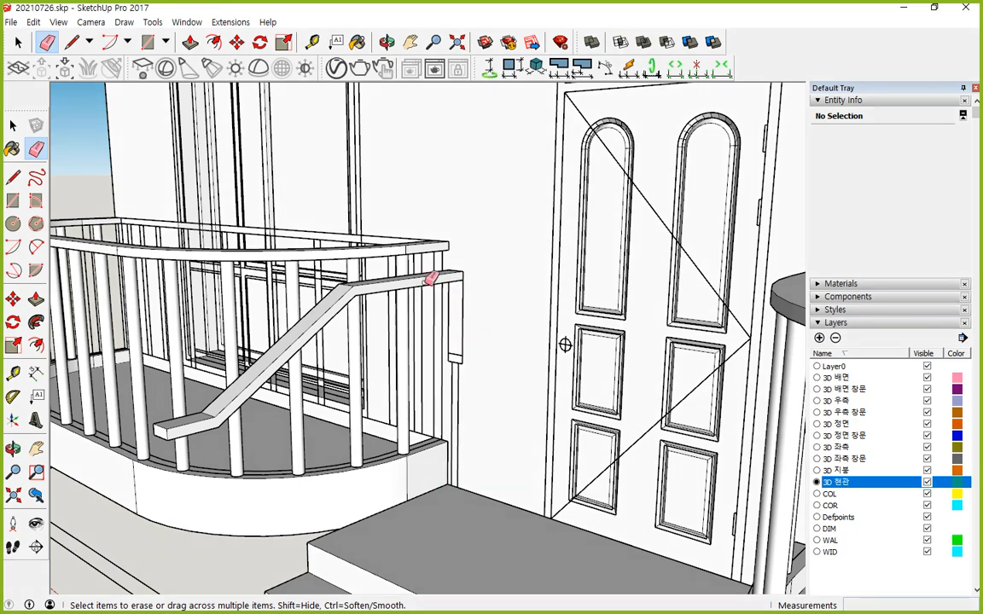
- Select all the geometry of the handrail solid and make it a group
{"action": "key", "text": "space"}
{"action": "left_click", "coordinate": [426, 285]}
{"action": "right_click", "coordinate": [427, 287]}
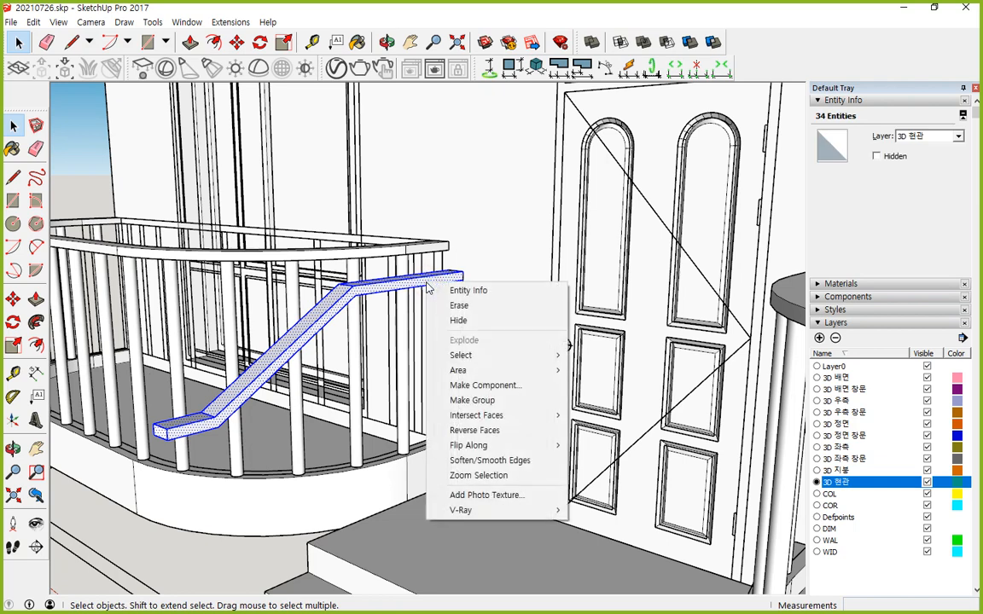
{"action": "left_click", "coordinate": [472, 400]}
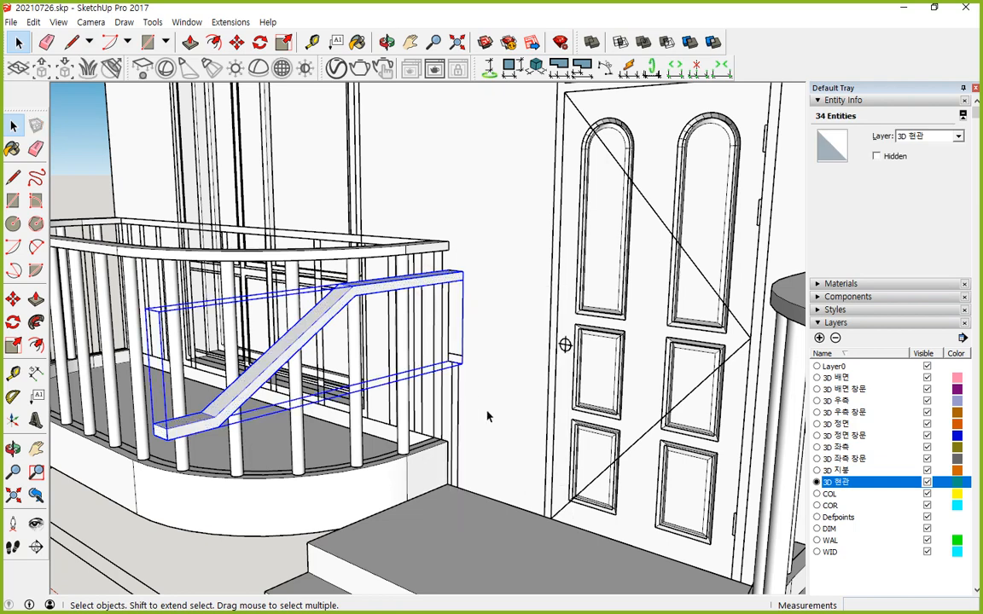
{"action": "left_click", "coordinate": [416, 433]}
- Measure the vertical distance from the handrail's wall end down to the landing with the Tape Measure
{"action": "scroll", "coordinate": [475, 355], "scroll_direction": "up", "scroll_amount": 3}
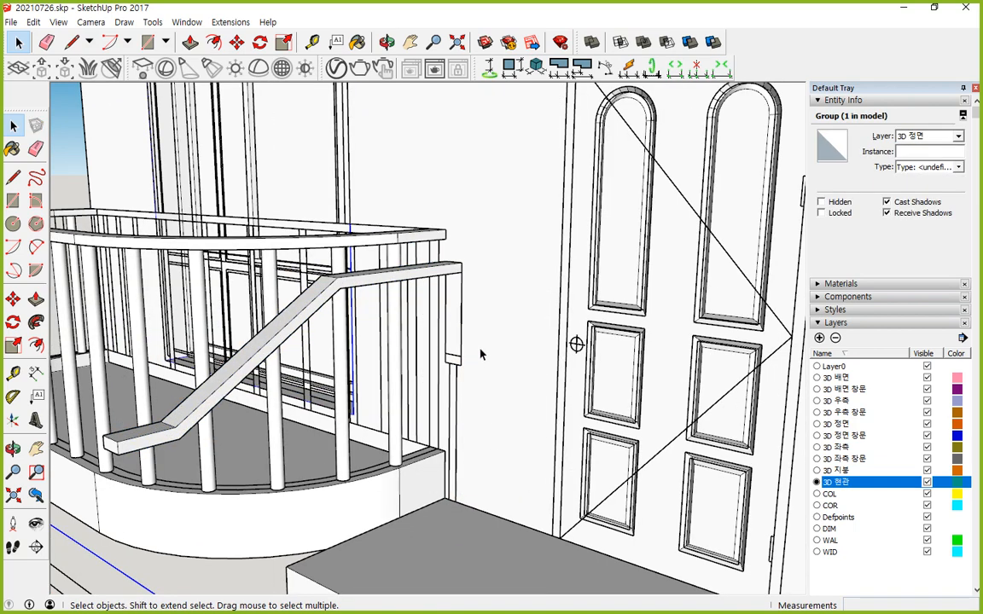
{"action": "key", "text": "t"}
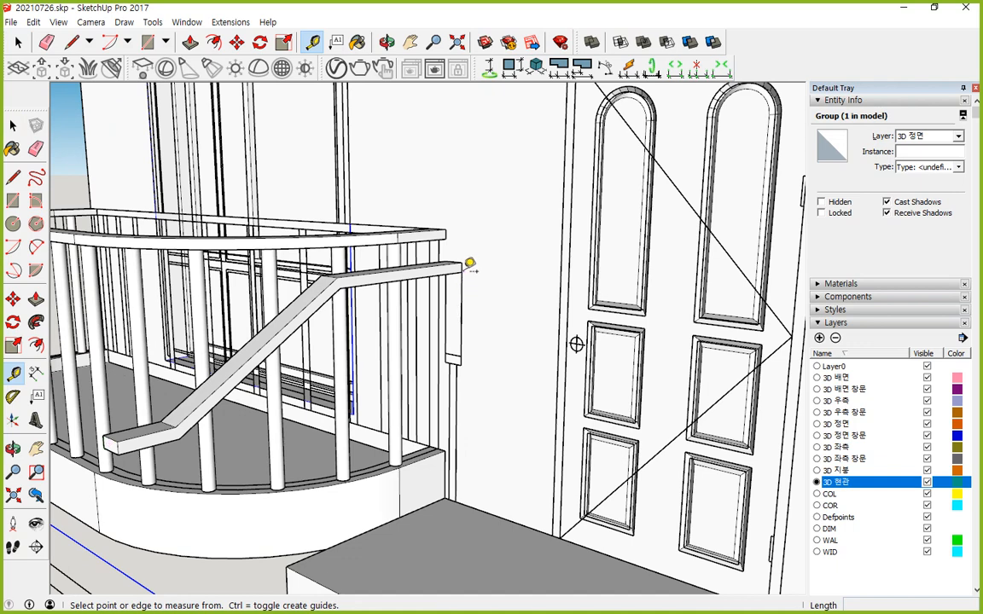
{"action": "left_click", "coordinate": [461, 271]}
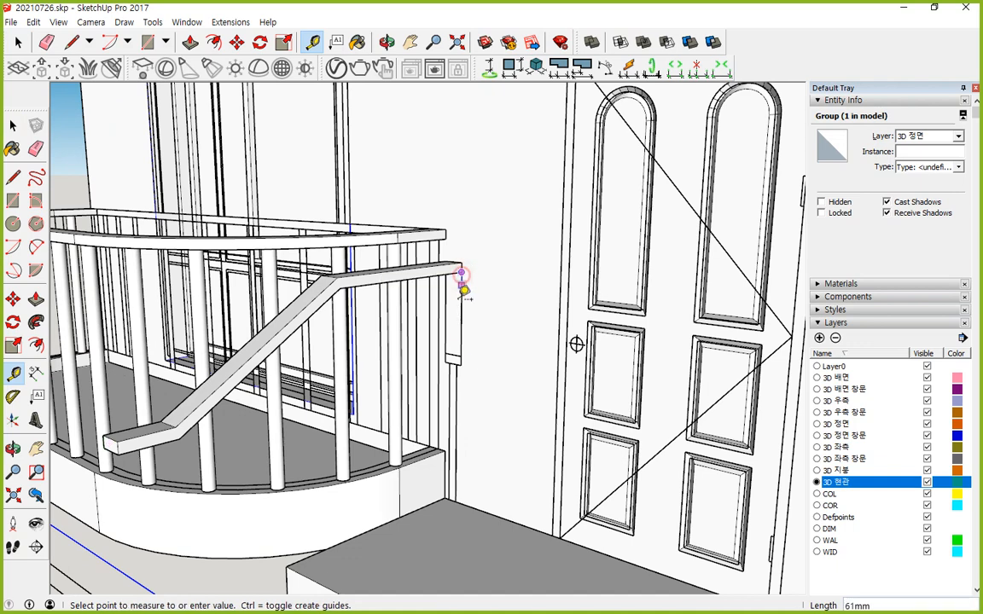
{"action": "left_click", "coordinate": [461, 502]}
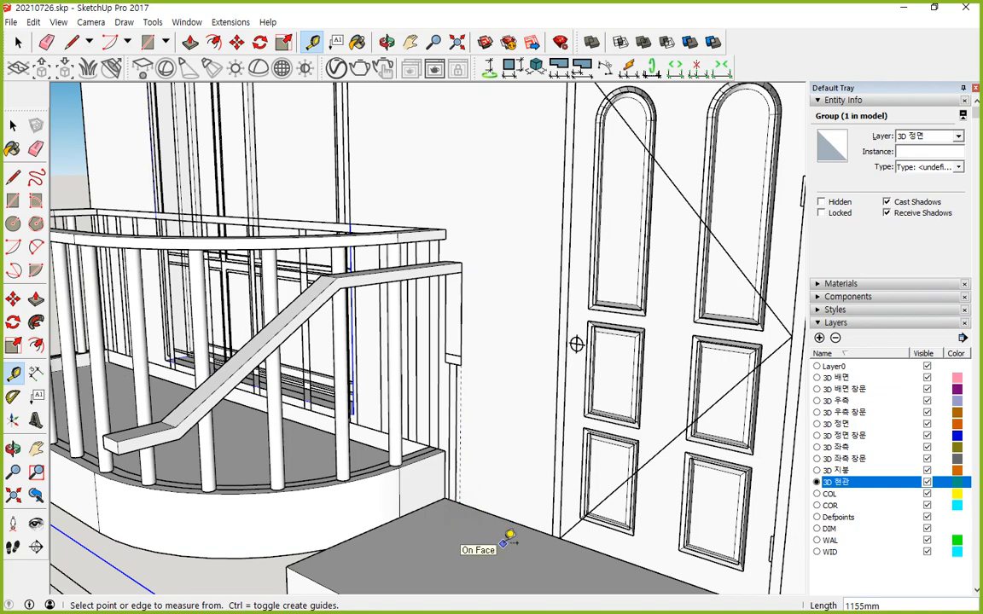
{"action": "scroll", "coordinate": [509, 539], "scroll_direction": "down", "scroll_amount": 6}
{"action": "middle_click_drag", "start_coordinate": [157, 504], "coordinate": [343, 482]}
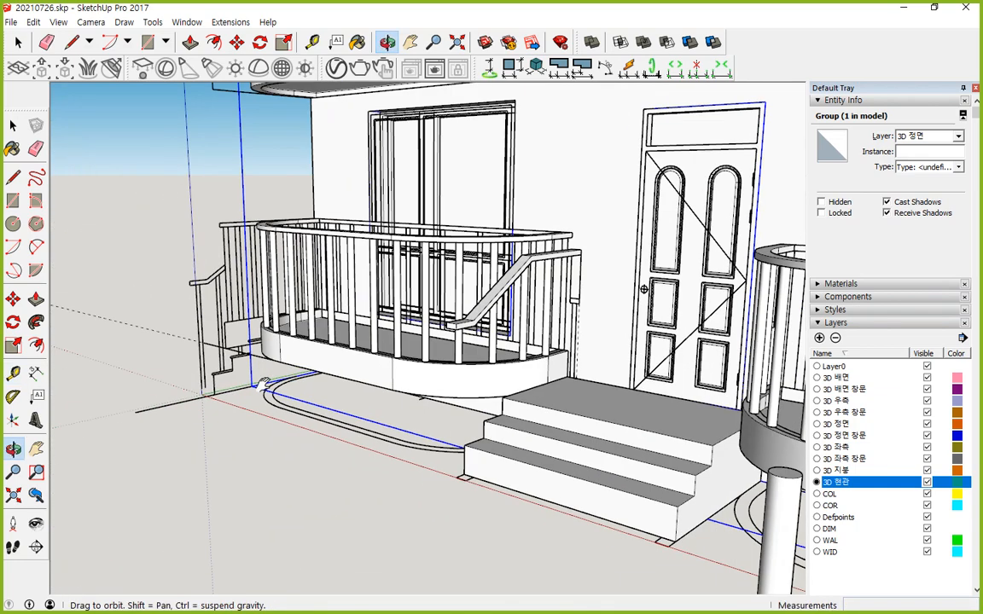
- Draw a small circle on the ground in front of the balcony and extrude it 1155 mm upward as a handrail post
{"action": "key", "text": "c"}
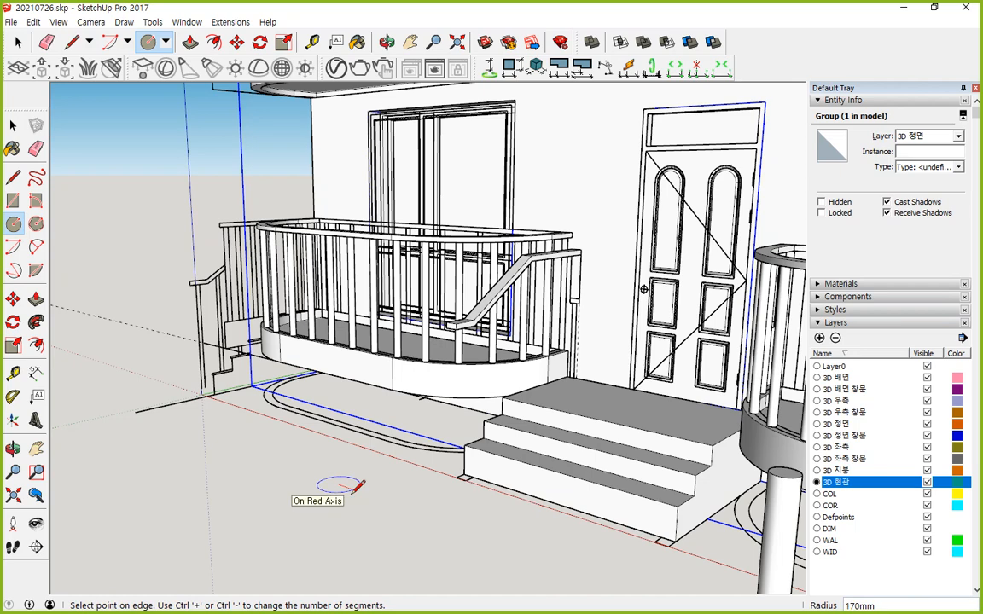
{"action": "scroll", "coordinate": [350, 484], "scroll_direction": "up", "scroll_amount": 6}
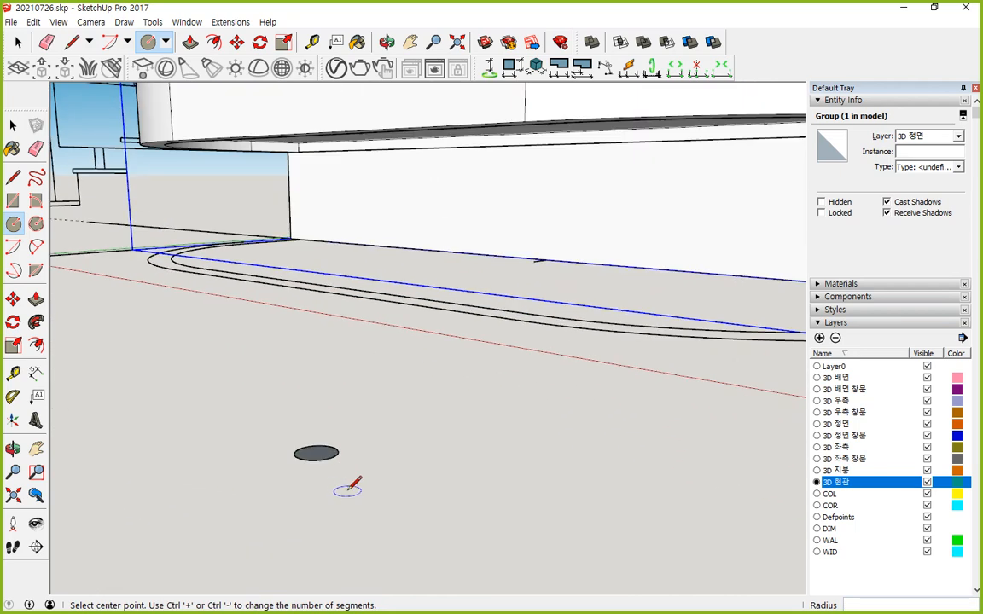
{"action": "key", "text": "p"}
{"action": "left_click_drag", "start_coordinate": [314, 441], "coordinate": [301, 328]}
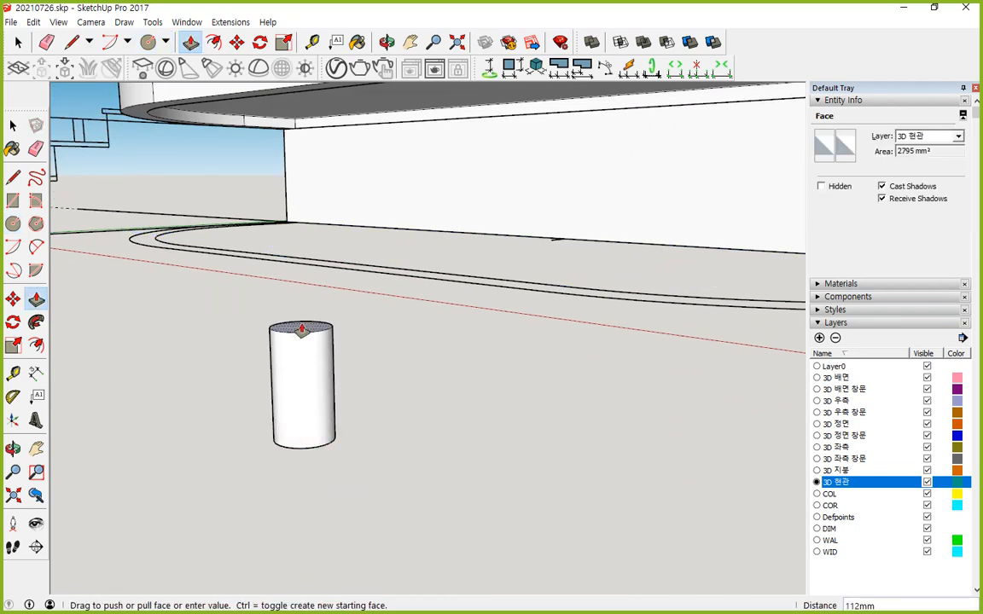
{"action": "key", "text": "Return"}
{"action": "scroll", "coordinate": [340, 320], "scroll_direction": "down", "scroll_amount": 5}
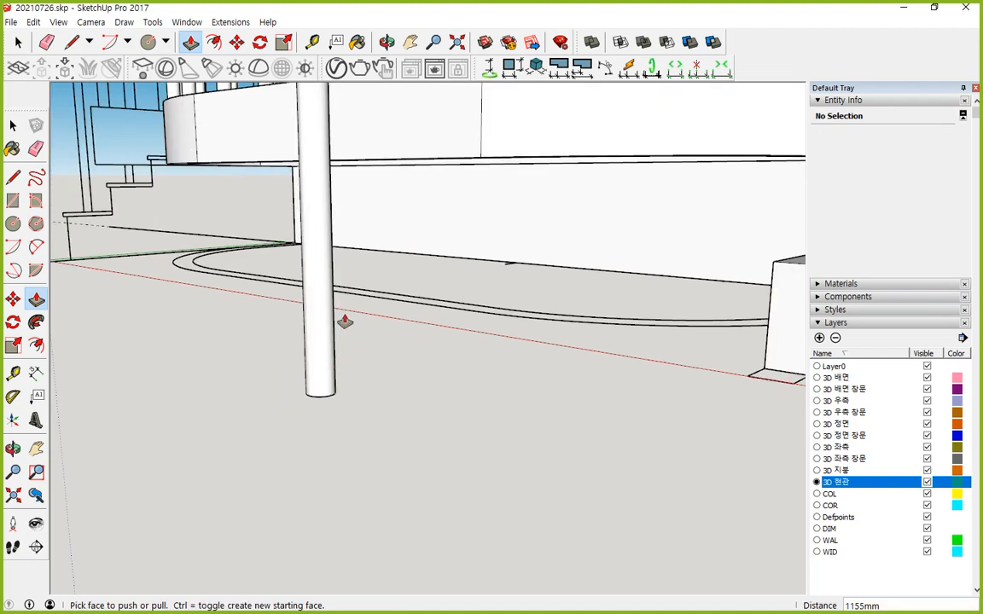
- Make the round post a component with its axes origin at the centre of the base circle
{"action": "key", "text": "space"}
{"action": "triple_click", "coordinate": [336, 314]}
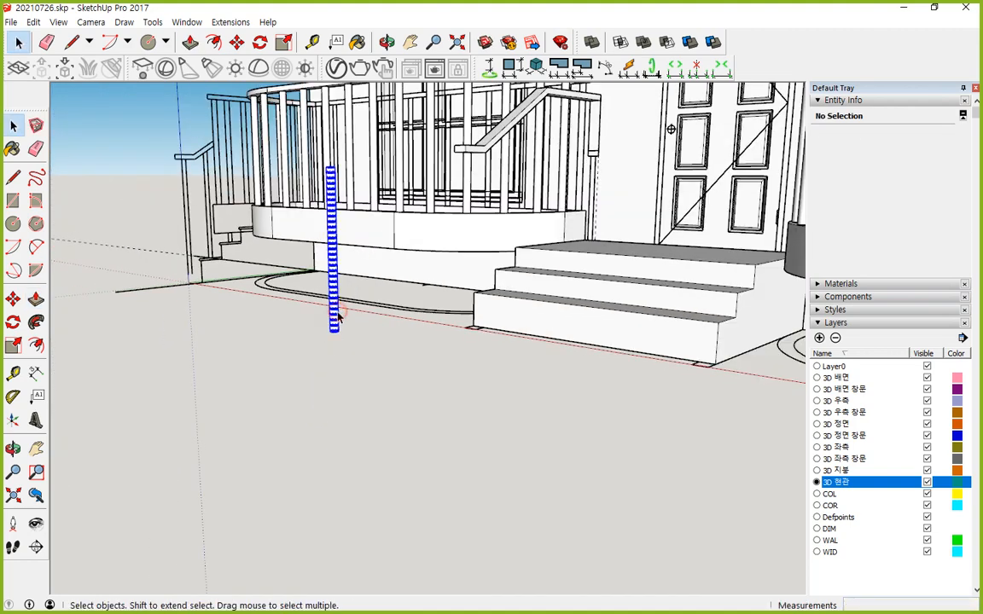
{"action": "right_click", "coordinate": [337, 316]}
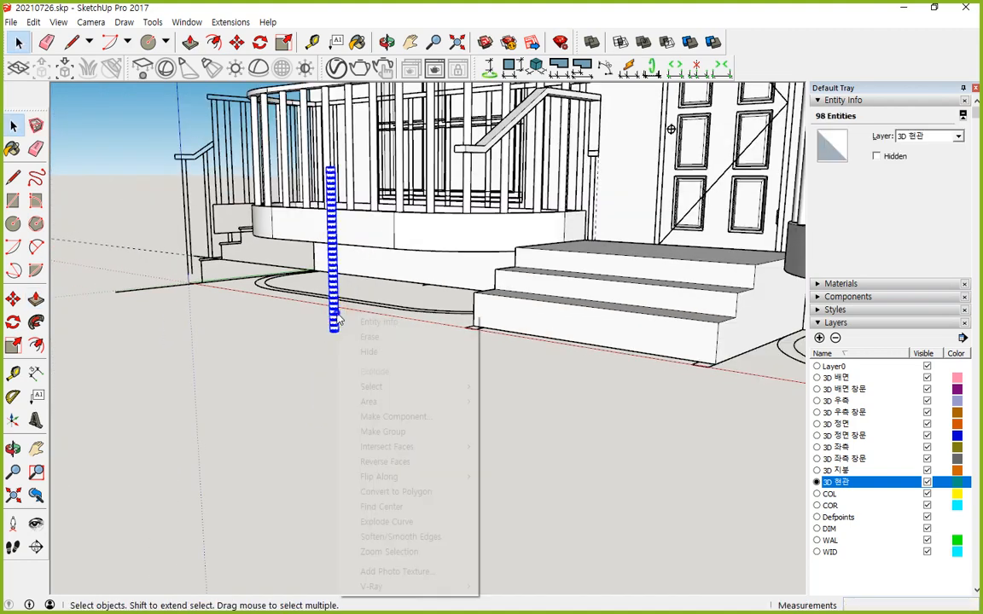
{"action": "left_click", "coordinate": [396, 416]}
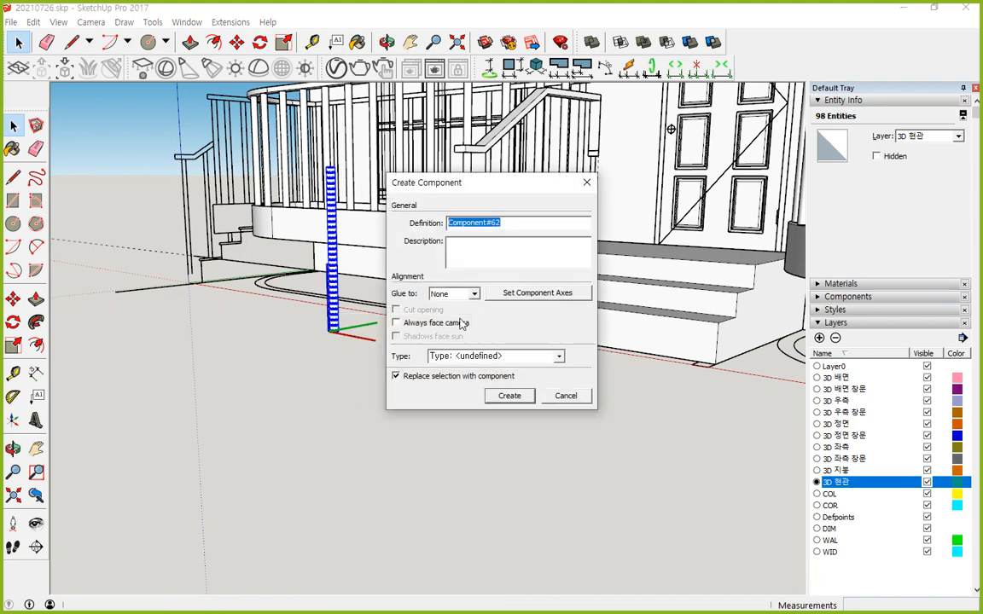
{"action": "left_click", "coordinate": [535, 294]}
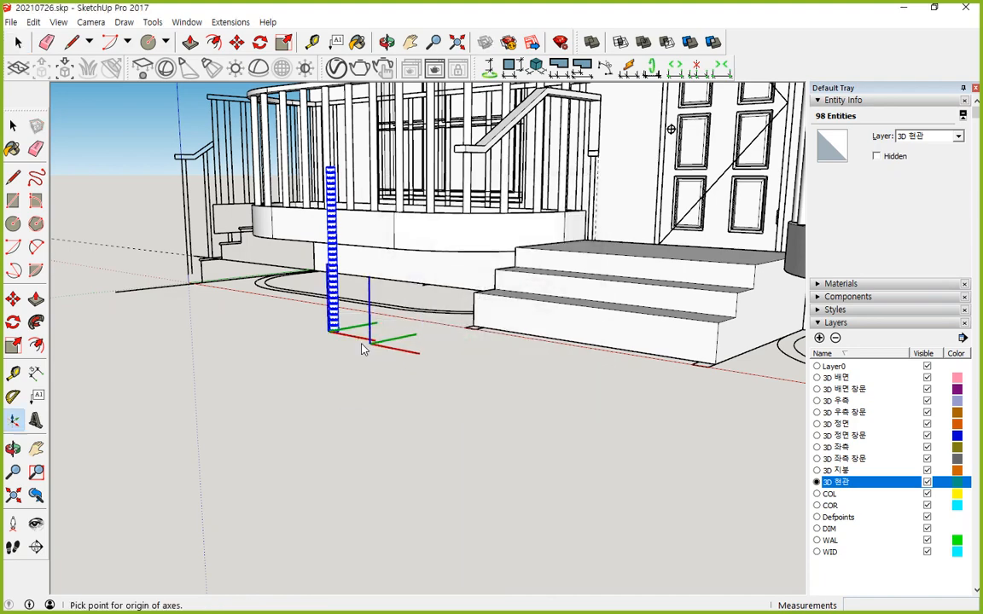
{"action": "middle_click_drag", "start_coordinate": [361, 340], "coordinate": [337, 284]}
{"action": "scroll", "coordinate": [337, 285], "scroll_direction": "up", "scroll_amount": 10}
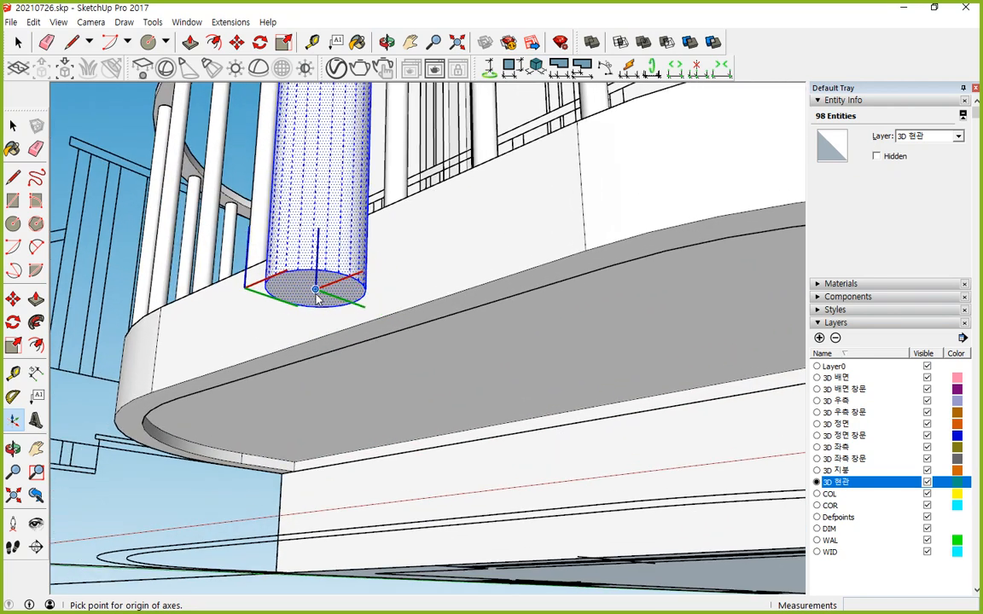
{"action": "left_click", "coordinate": [315, 290]}
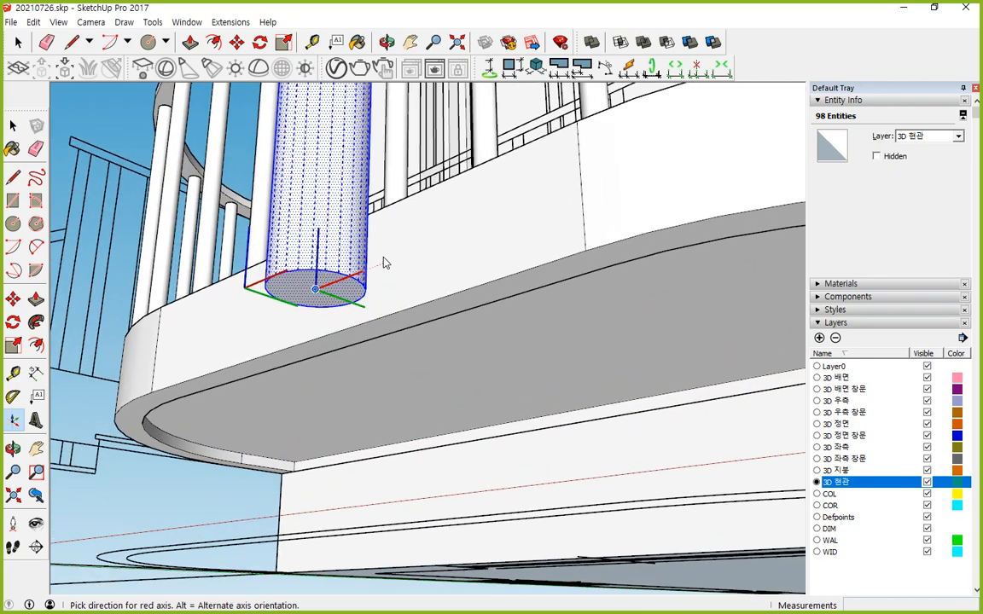
{"action": "left_click", "coordinate": [385, 262]}
{"action": "left_click", "coordinate": [324, 309]}
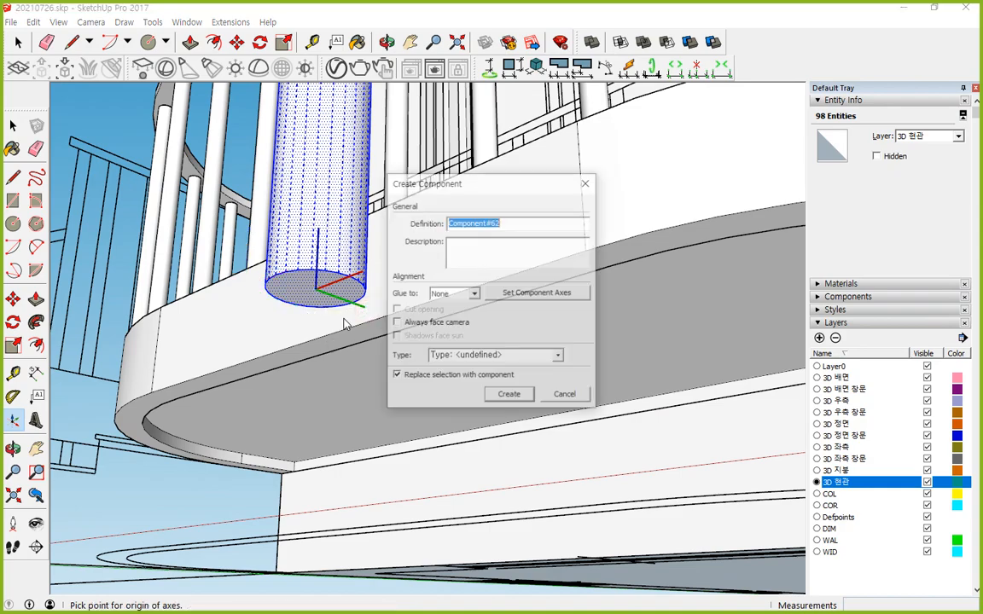
{"action": "left_click", "coordinate": [509, 396]}
- Draw three connected lines along the centreline of the handrail's top surface, from the wall end to the lower end
{"action": "middle_click_drag", "start_coordinate": [381, 180], "coordinate": [357, 397]}
{"action": "scroll", "coordinate": [301, 381], "scroll_direction": "down", "scroll_amount": 6}
{"action": "middle_click_drag", "start_coordinate": [320, 504], "coordinate": [443, 412]}
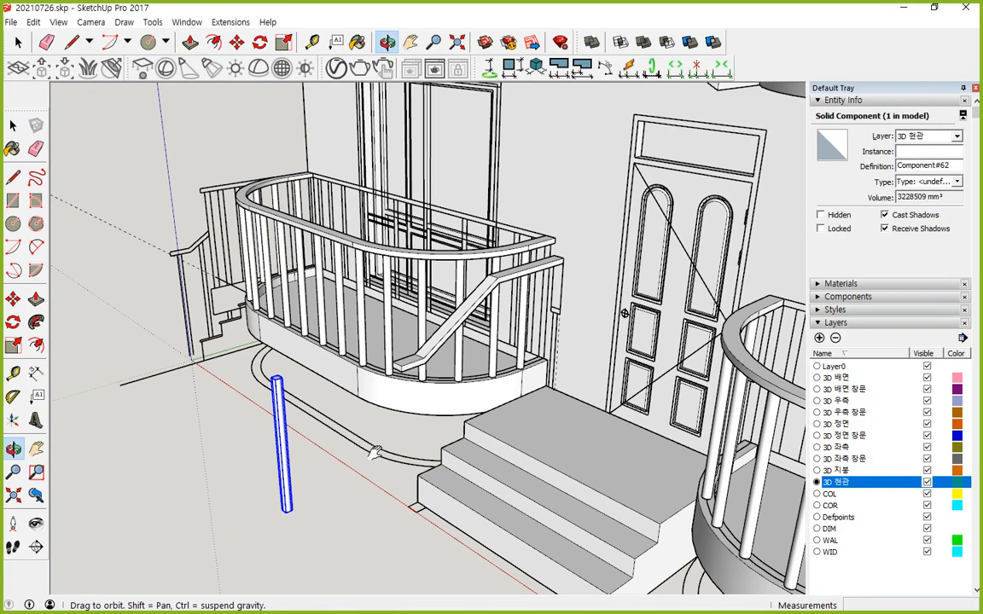
{"action": "scroll", "coordinate": [443, 412], "scroll_direction": "up", "scroll_amount": 2}
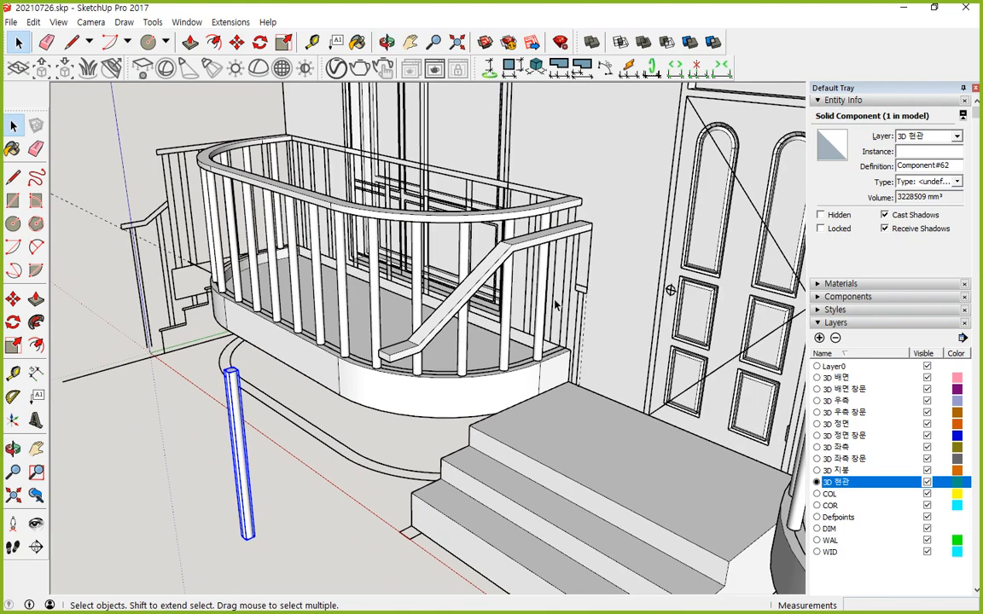
{"action": "mouse_move", "coordinate": [589, 229]}
{"action": "left_mouse_down"}
{"action": "mouse_move", "coordinate": [522, 247]}
{"action": "mouse_move", "coordinate": [445, 300]}
{"action": "mouse_move", "coordinate": [415, 369]}
{"action": "left_mouse_up"}
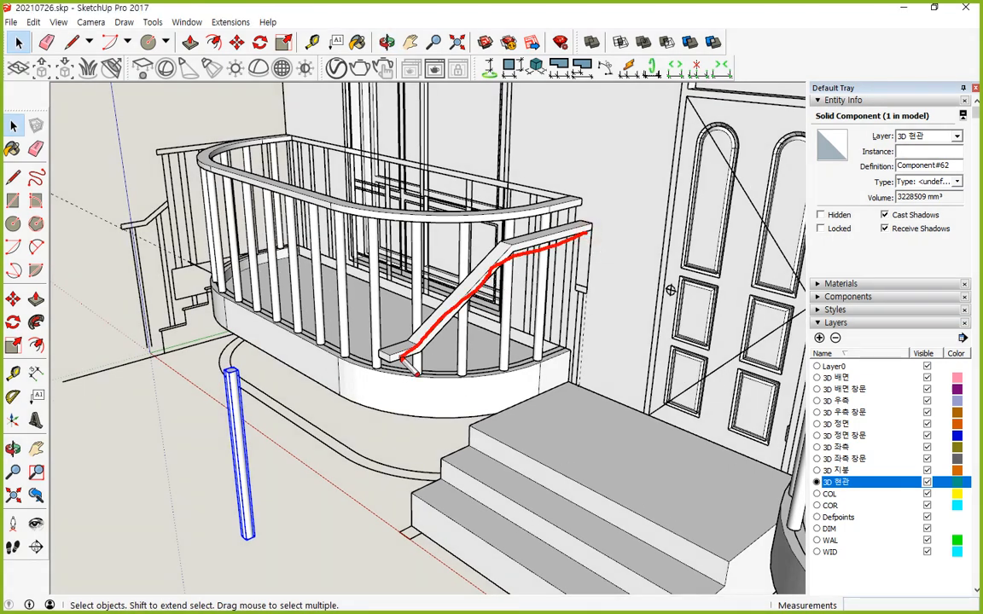
{"action": "scroll", "coordinate": [507, 265], "scroll_direction": "up", "scroll_amount": 3}
{"action": "middle_click_drag", "start_coordinate": [508, 264], "coordinate": [514, 284]}
{"action": "key", "text": "l"}
{"action": "scroll", "coordinate": [567, 234], "scroll_direction": "up", "scroll_amount": 2}
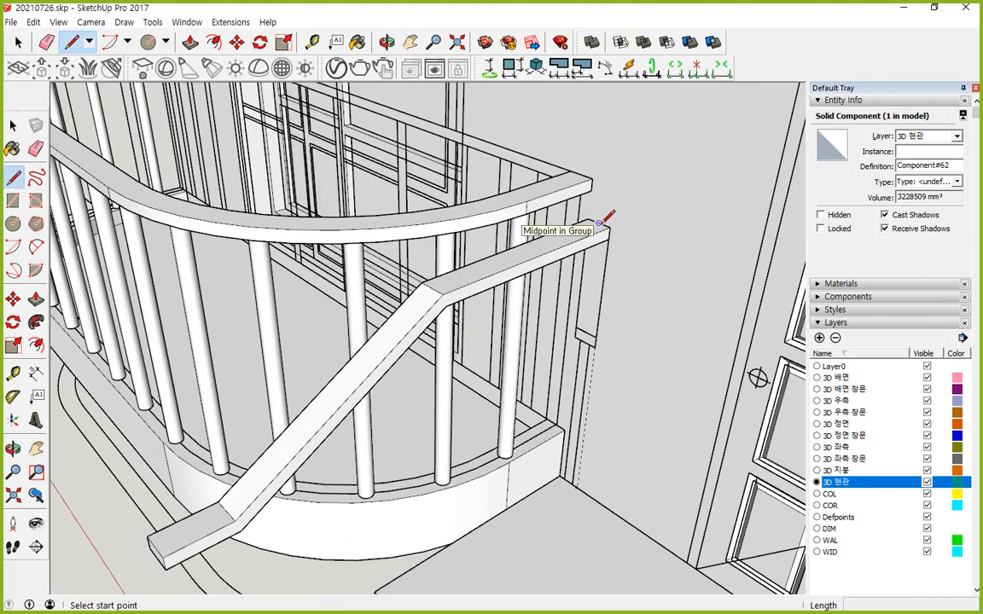
{"action": "left_click", "coordinate": [599, 224]}
{"action": "left_click", "coordinate": [432, 289]}
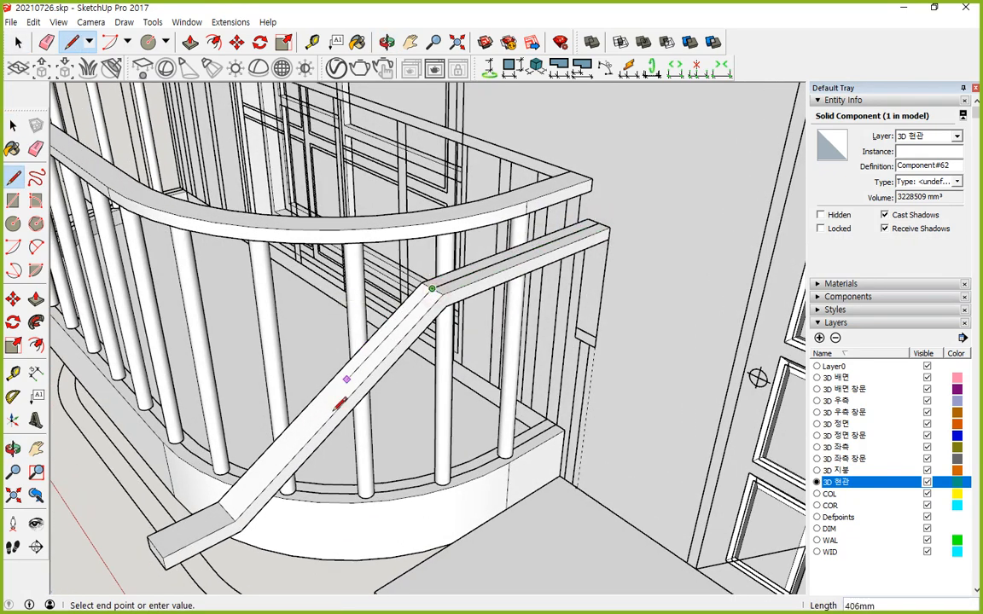
{"action": "left_click", "coordinate": [226, 512]}
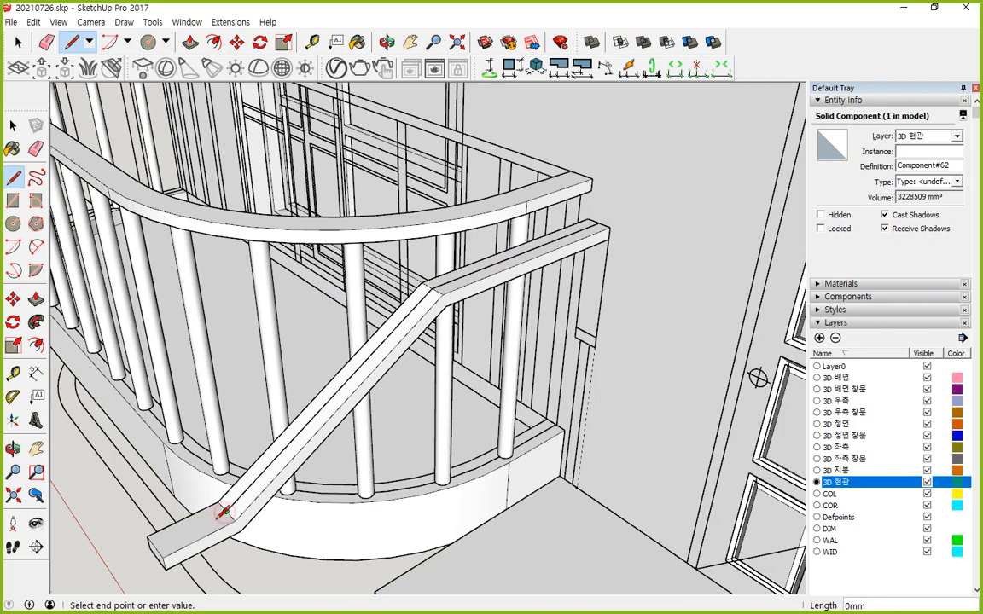
{"action": "left_click", "coordinate": [156, 544]}
- Select the three connected centreline edges on the handrail and join them into a single curve
{"action": "key", "text": "space"}
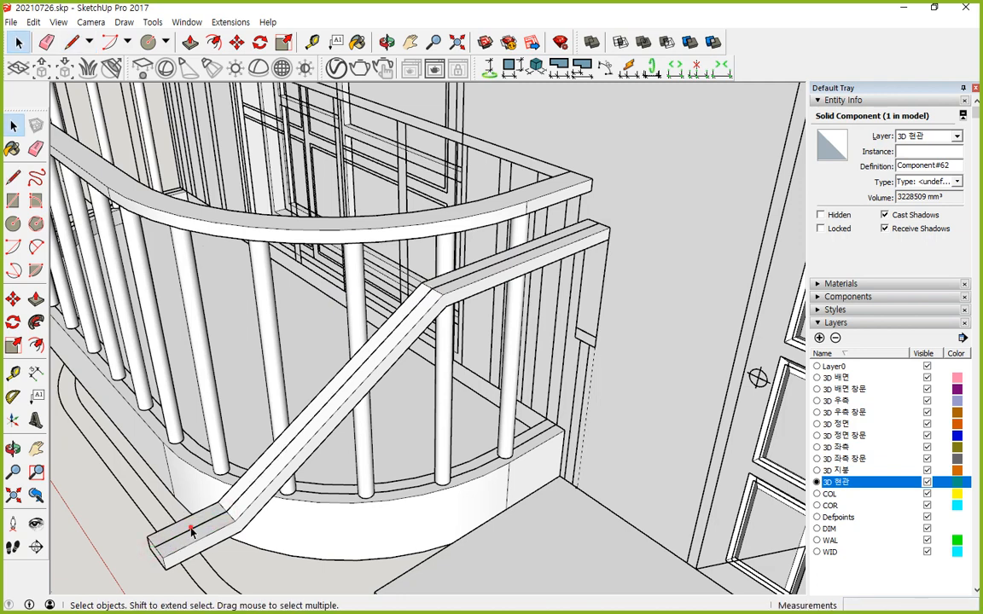
{"action": "triple_click", "coordinate": [191, 529]}
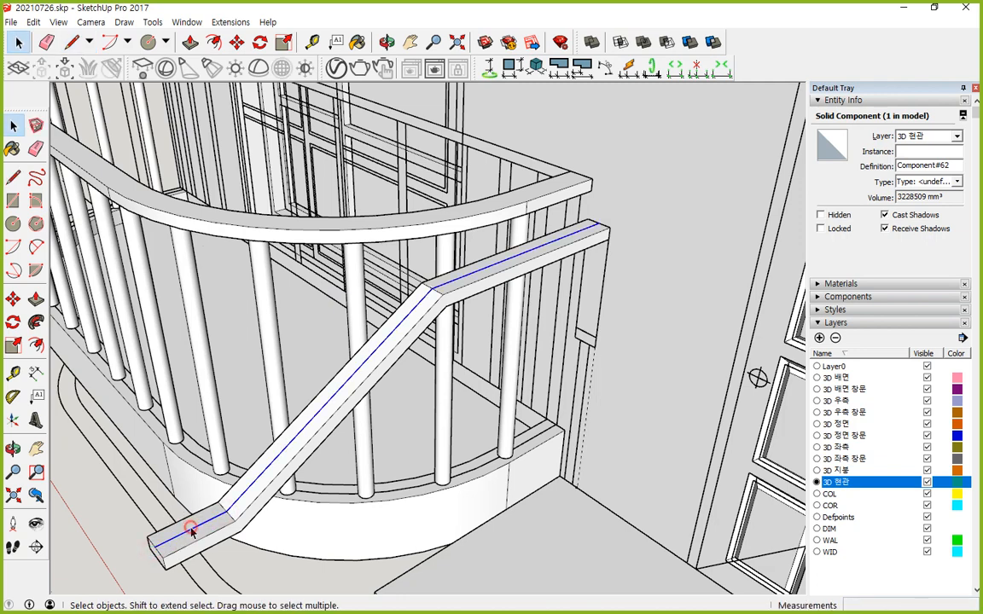
{"action": "left_click", "coordinate": [228, 22]}
{"action": "left_click", "coordinate": [239, 53]}
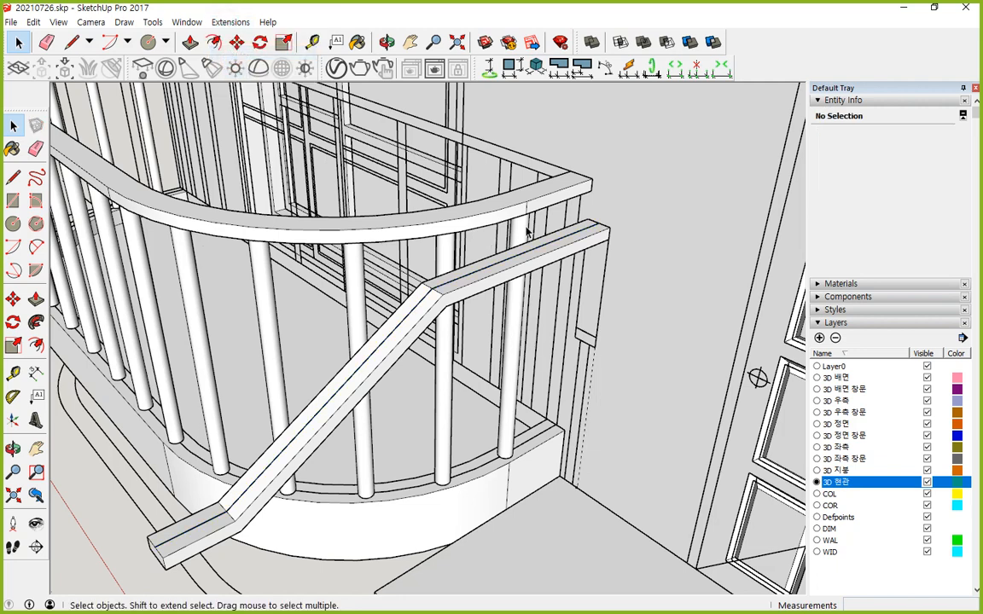
- Move the joined centreline curve 1200 mm straight down from the handrail to serve as the path for the posts
{"action": "key", "text": "m"}
{"action": "middle_click_drag", "start_coordinate": [602, 216], "coordinate": [560, 239]}
{"action": "key", "text": "space"}
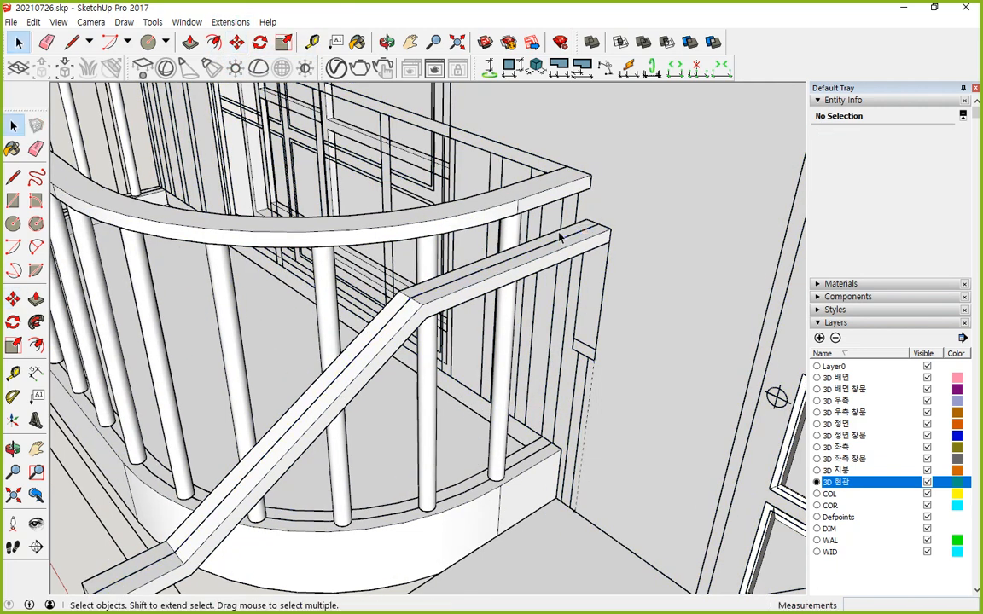
{"action": "left_click", "coordinate": [559, 245]}
{"action": "key", "text": "m"}
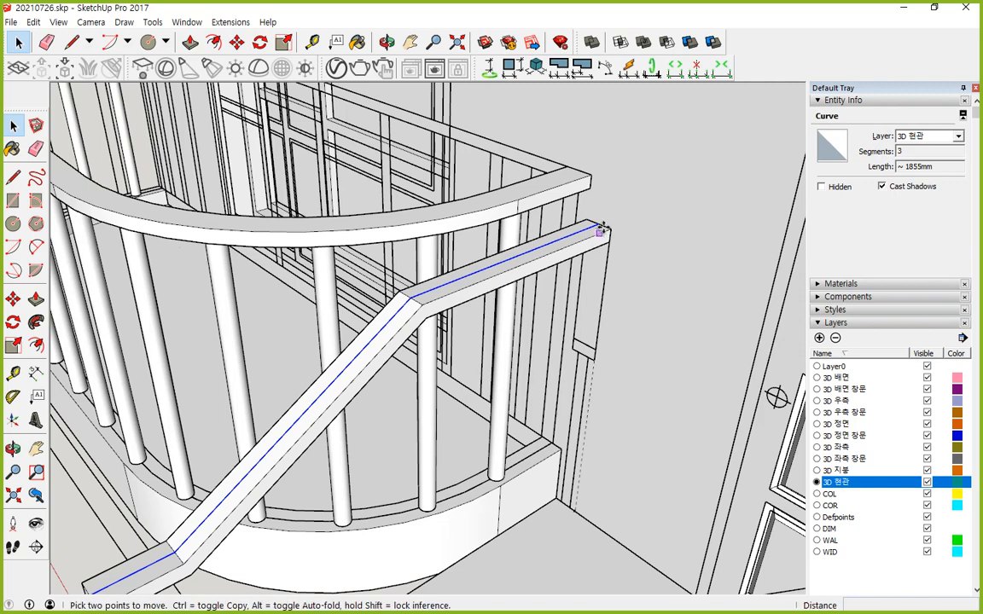
{"action": "left_click", "coordinate": [597, 224]}
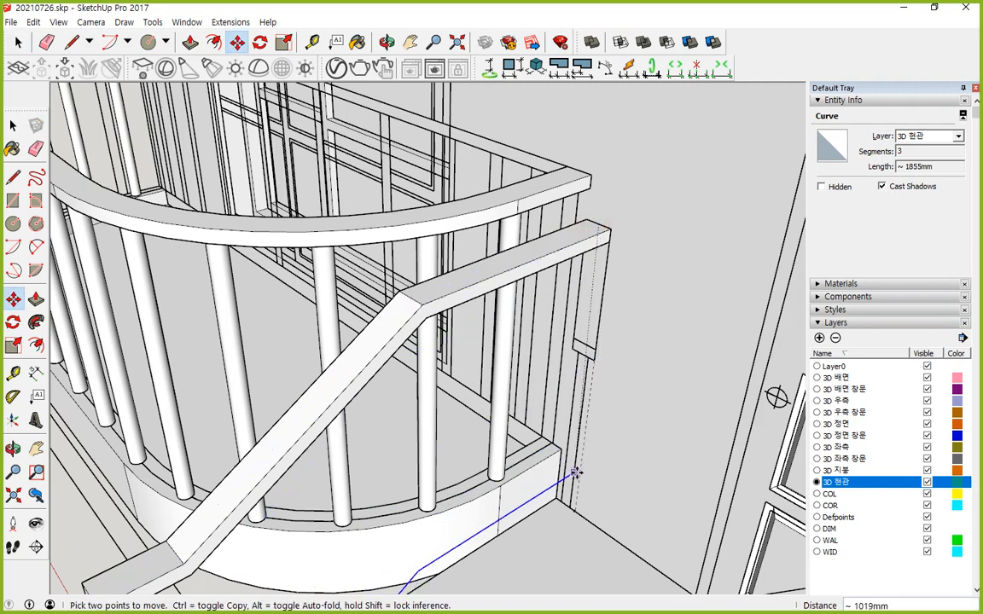
{"action": "type", "text": "1200"}
{"action": "key", "text": "Return"}
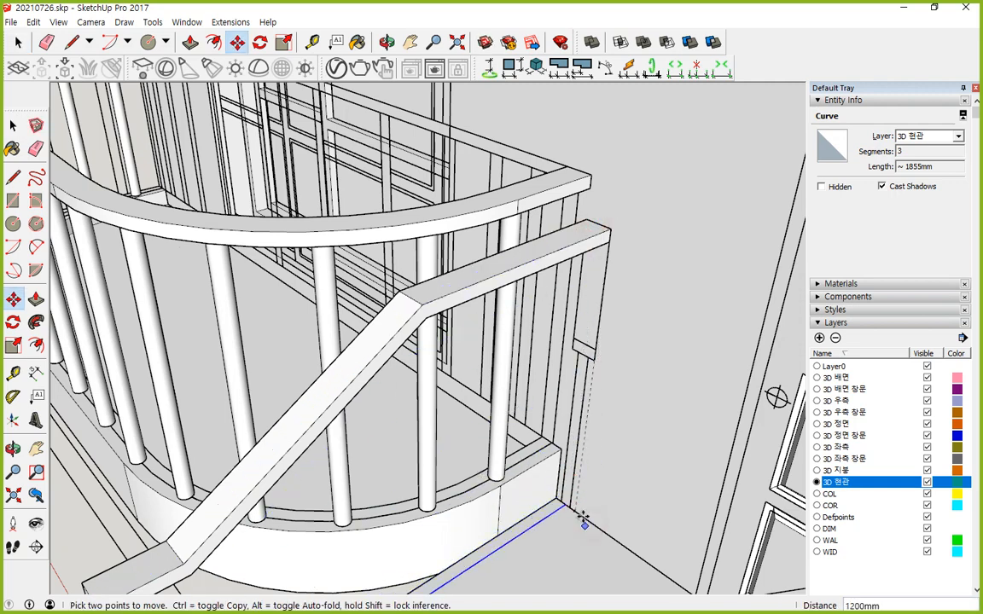
{"action": "middle_click_drag", "start_coordinate": [581, 520], "coordinate": [563, 275]}
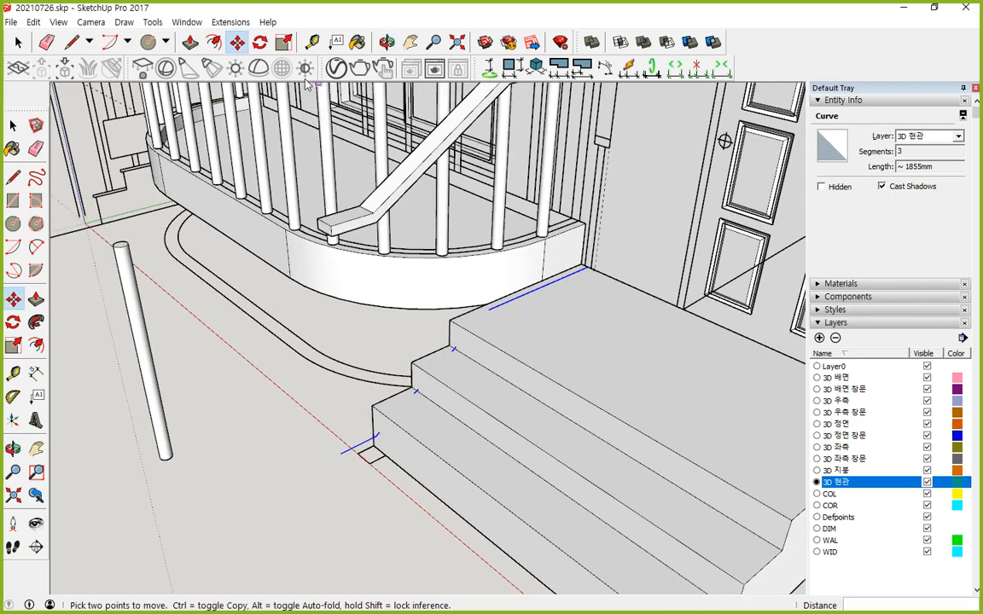
- Copy the round post component along the lowered curve at 300 mm spacing with PathCopy
{"action": "left_click", "coordinate": [231, 22]}
{"action": "left_click", "coordinate": [232, 35]}
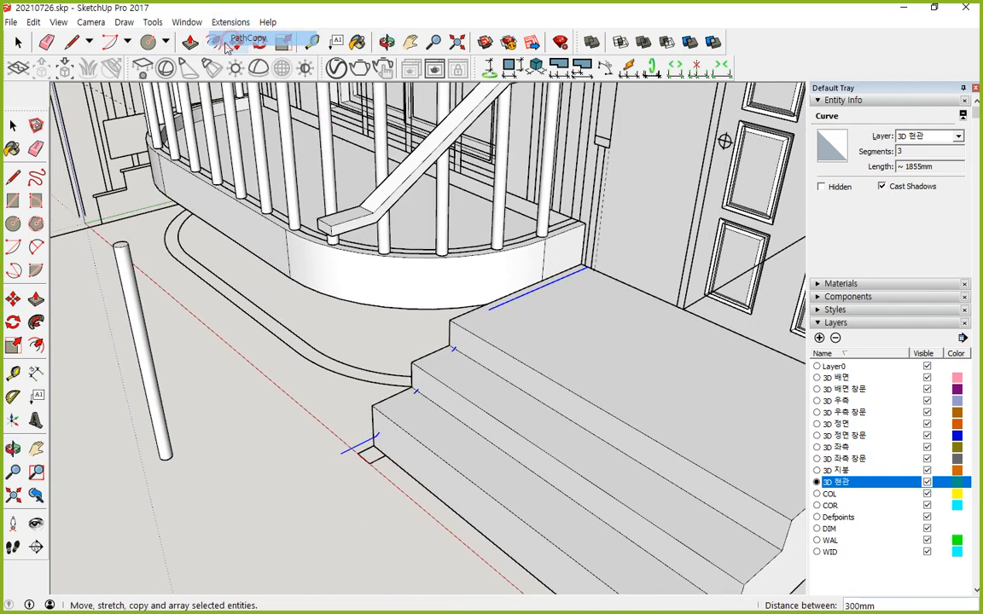
{"action": "left_click", "coordinate": [151, 363]}
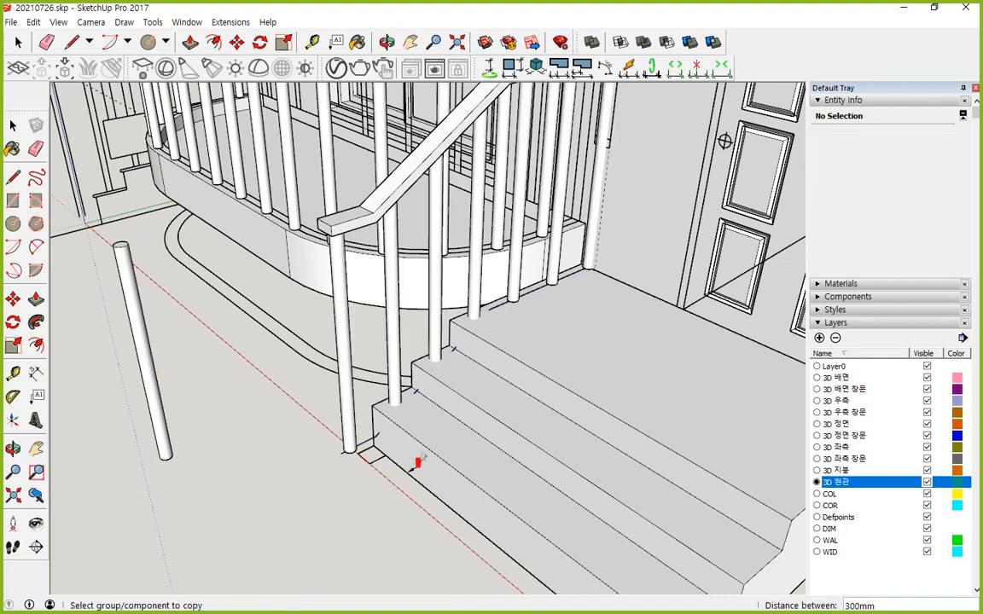
- Delete the copied post against the wall and the original post standing in front of the balcony
{"action": "middle_click_drag", "start_coordinate": [412, 464], "coordinate": [366, 391]}
{"action": "left_click", "coordinate": [637, 318]}
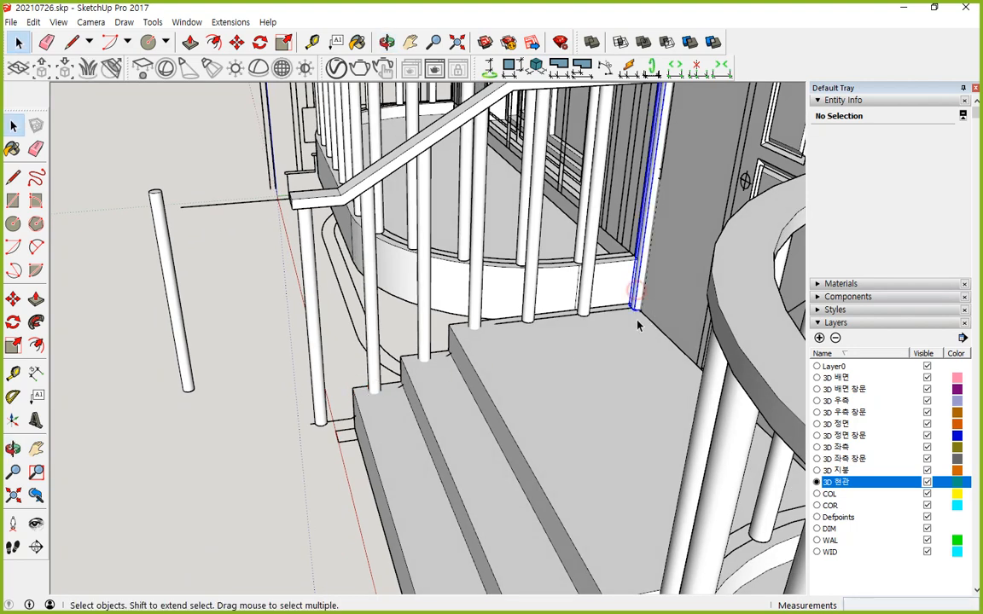
{"action": "left_click", "coordinate": [345, 406]}
{"action": "middle_click_drag", "start_coordinate": [344, 406], "coordinate": [484, 339]}
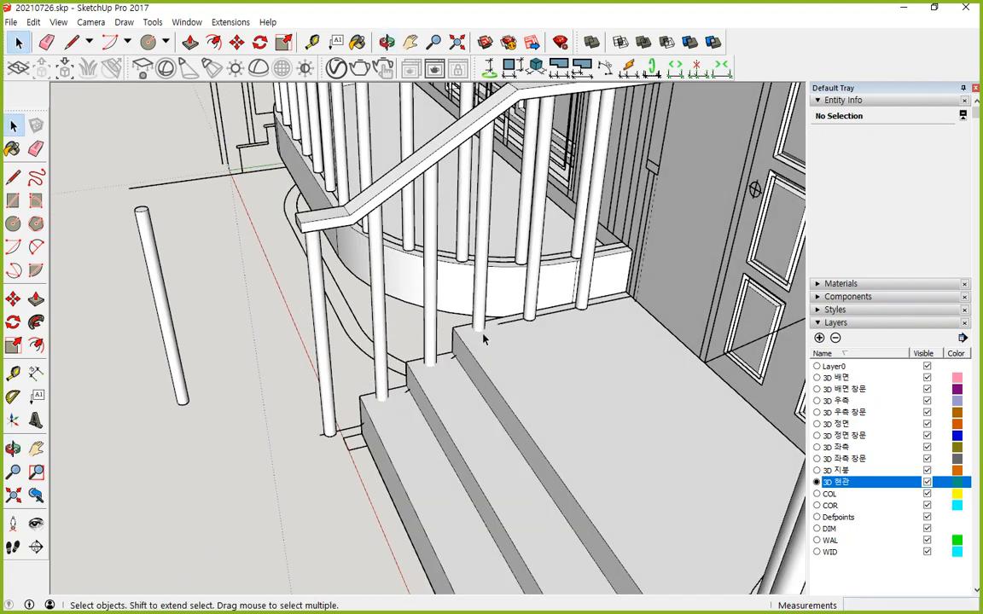
{"action": "left_click", "coordinate": [169, 310]}
{"action": "middle_click_drag", "start_coordinate": [169, 309], "coordinate": [267, 227]}
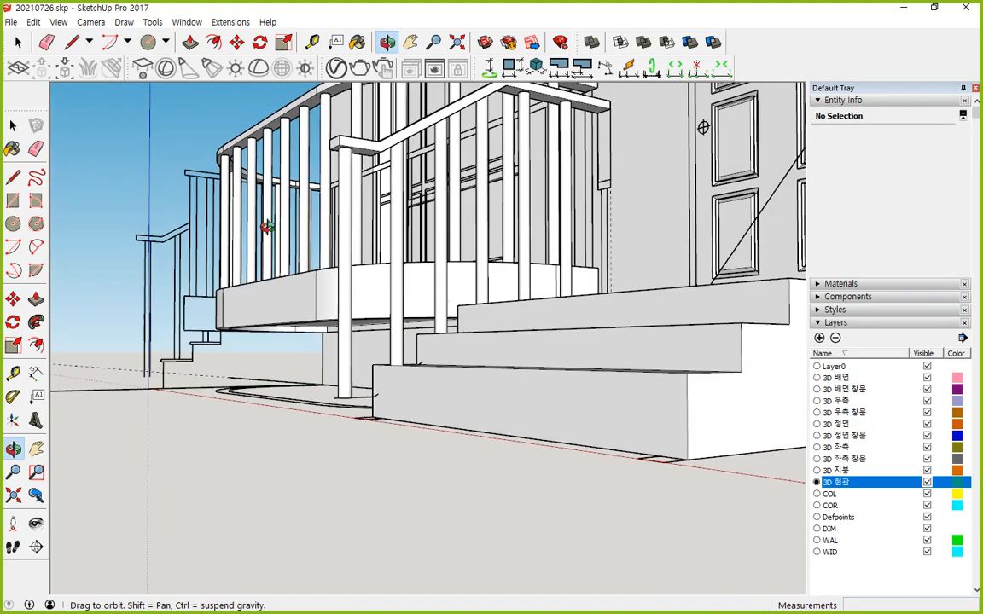
- Select the six posts together with the handrail above them and make them one group
{"action": "middle_click_drag", "start_coordinate": [484, 178], "coordinate": [308, 512]}
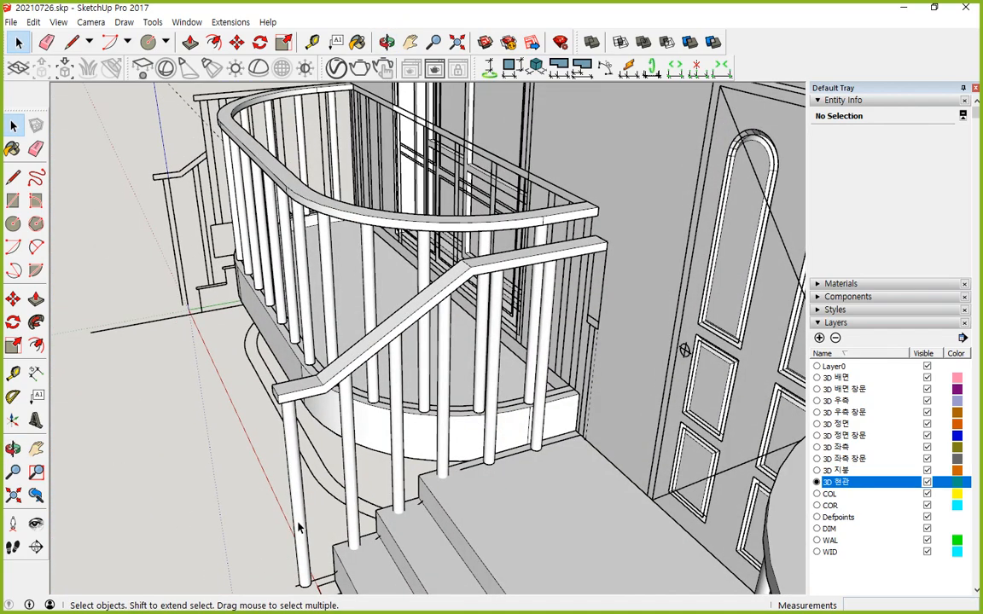
{"action": "left_click", "coordinate": [299, 468]}
{"action": "left_click", "coordinate": [353, 397], "text": "ctrl"}
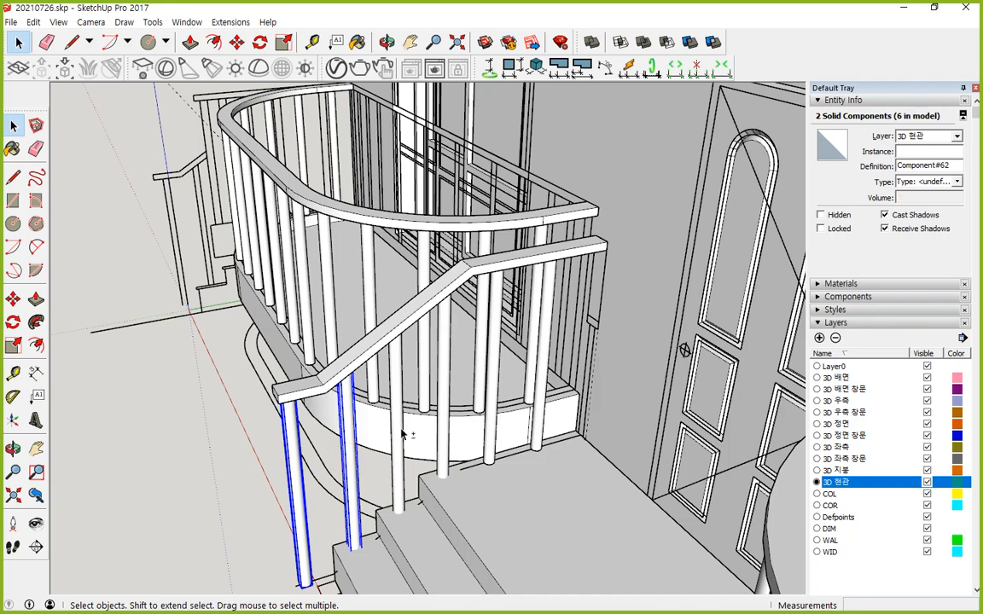
{"action": "left_click", "coordinate": [399, 431], "text": "shift"}
{"action": "left_click", "coordinate": [444, 423], "text": "shift"}
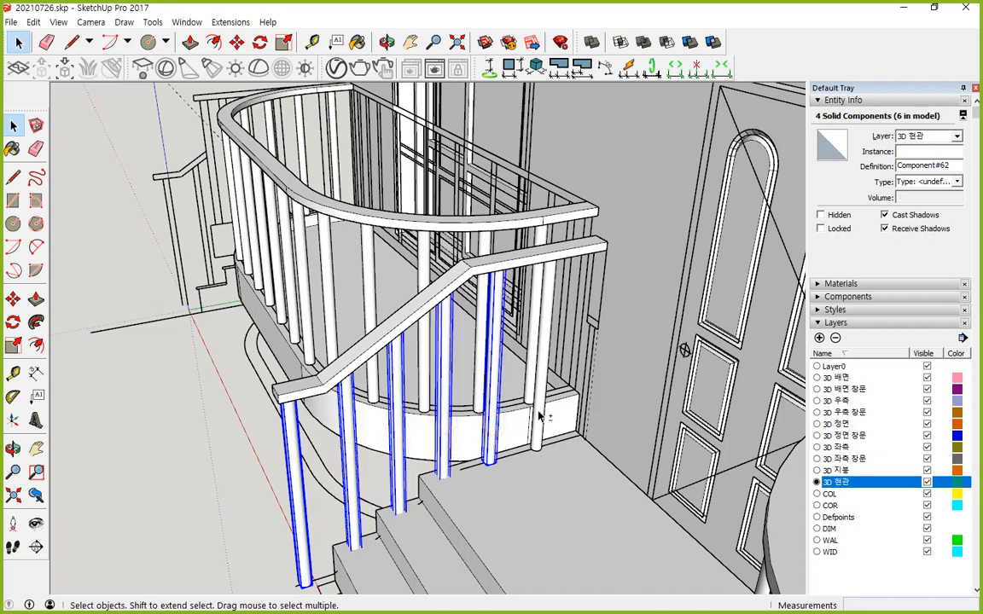
{"action": "left_click", "coordinate": [490, 376], "text": "shift"}
{"action": "left_click", "coordinate": [538, 263], "text": "shift"}
{"action": "right_click", "coordinate": [537, 263]}
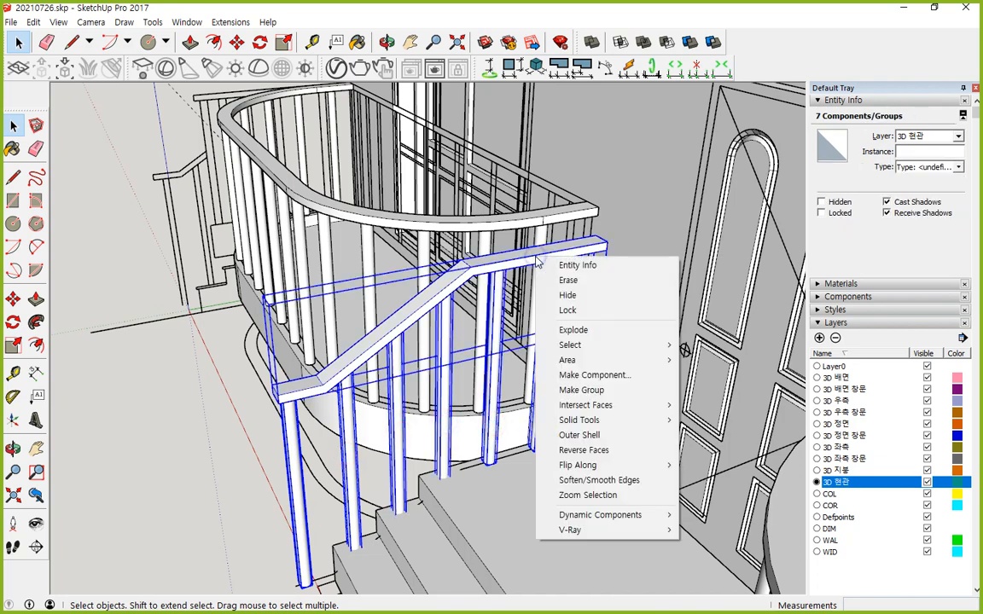
{"action": "left_click", "coordinate": [565, 390]}
- Copy the grouped handrail and posts straight across the landing to the opposite side of the entrance steps
{"action": "middle_click_drag", "start_coordinate": [454, 349], "coordinate": [735, 427]}
{"action": "middle_click_drag", "start_coordinate": [815, 471], "coordinate": [321, 251]}
{"action": "key", "text": "m"}
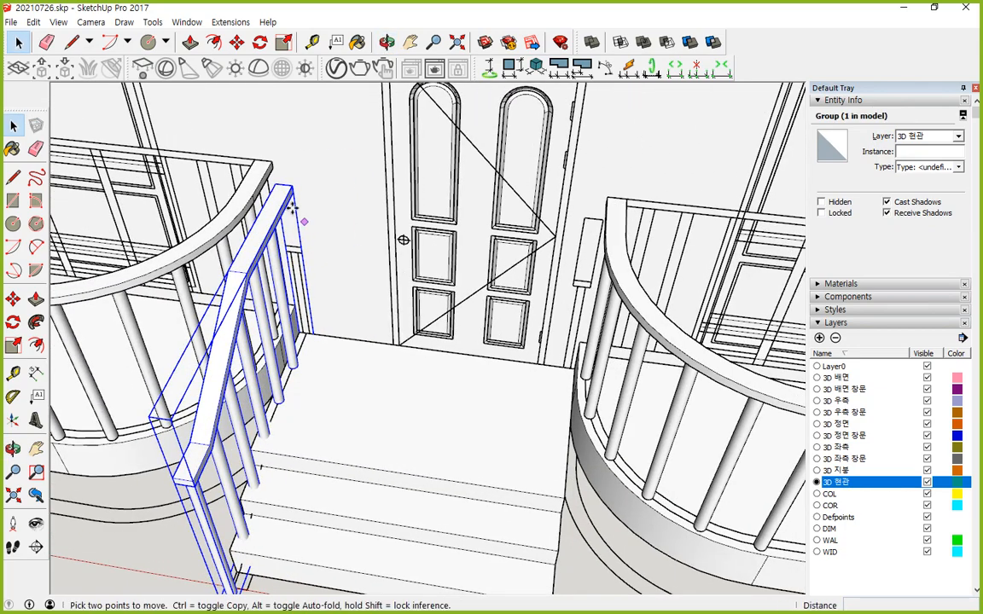
{"action": "left_click", "coordinate": [292, 186]}
{"action": "key", "text": "ctrl"}
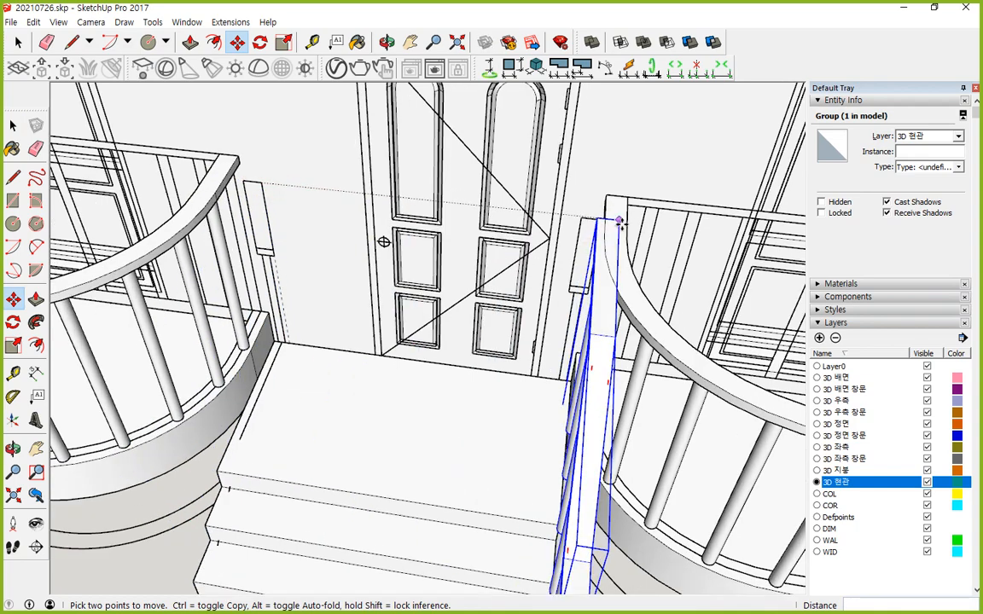
{"action": "scroll", "coordinate": [594, 220], "scroll_direction": "up", "scroll_amount": 5}
{"action": "scroll", "coordinate": [595, 220], "scroll_direction": "up", "scroll_amount": 5}
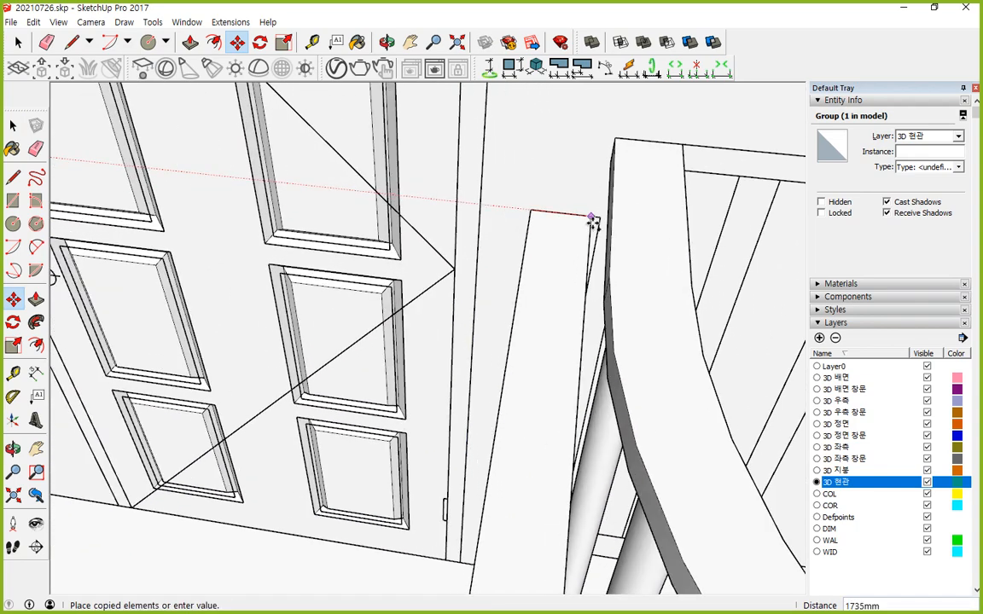
{"action": "left_click", "coordinate": [599, 222]}
{"action": "scroll", "coordinate": [511, 318], "scroll_direction": "down", "scroll_amount": 10}
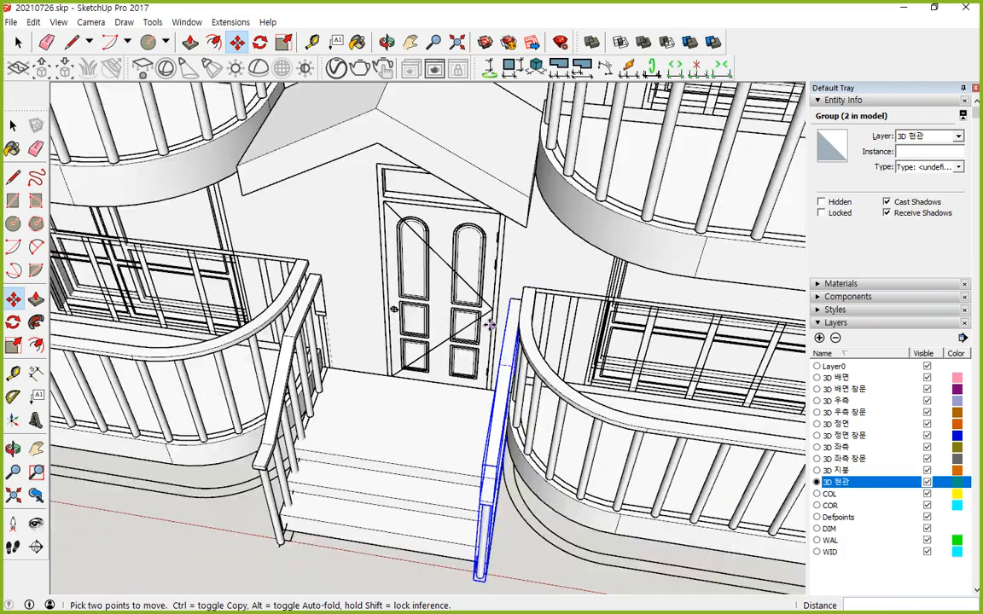
- Delete the leftover path curve beside the entrance steps under the first handrail
{"action": "key", "text": "space"}
{"action": "middle_click_drag", "start_coordinate": [463, 442], "coordinate": [249, 391]}
{"action": "left_click", "coordinate": [264, 452]}
{"action": "left_click_drag", "start_coordinate": [265, 378], "coordinate": [227, 512]}
{"action": "key", "text": "Delete"}
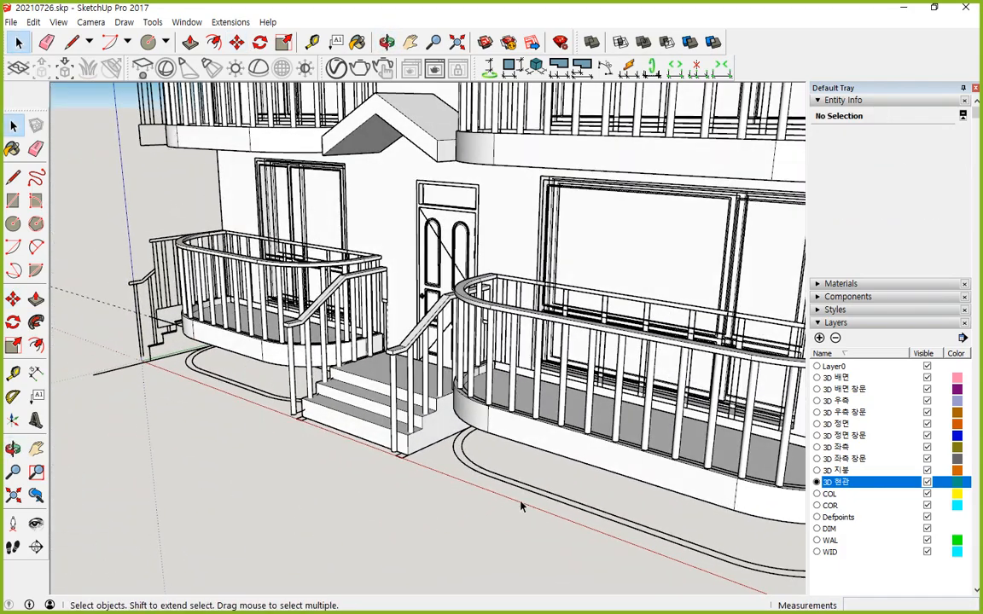
- Hide the imported floor plan drawing on the ground and the left elevation drawing beside the house
{"action": "left_click", "coordinate": [521, 490]}
{"action": "right_click", "coordinate": [520, 491]}
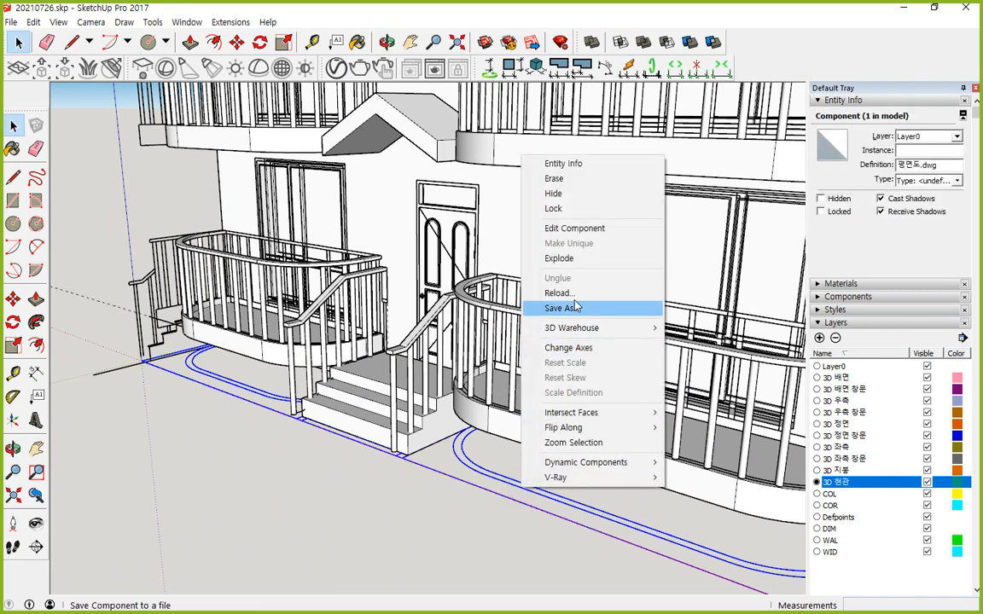
{"action": "left_click", "coordinate": [572, 193]}
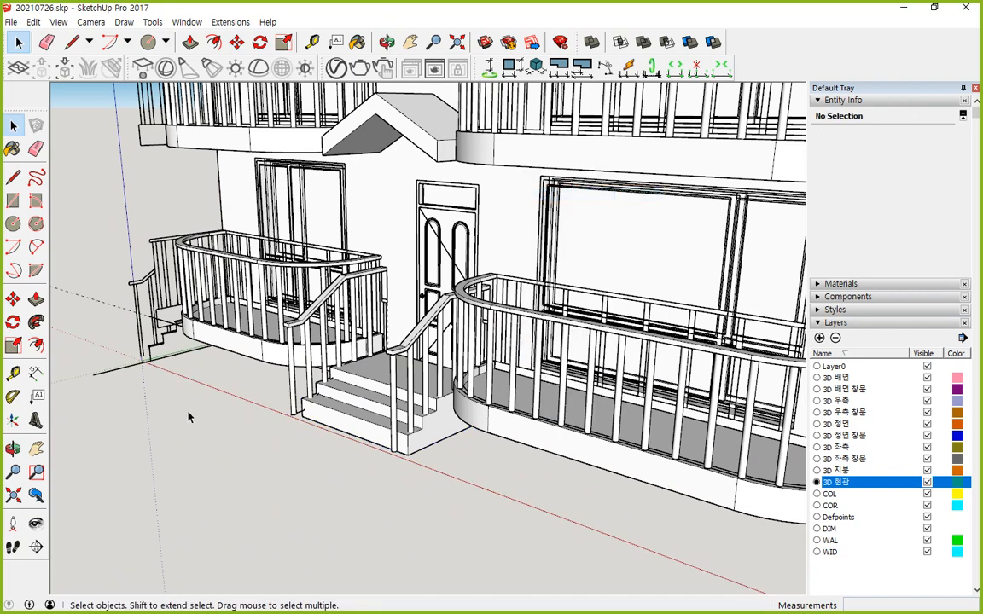
{"action": "middle_click_drag", "start_coordinate": [189, 417], "coordinate": [149, 406]}
{"action": "left_click", "coordinate": [122, 253]}
{"action": "right_click", "coordinate": [135, 283]}
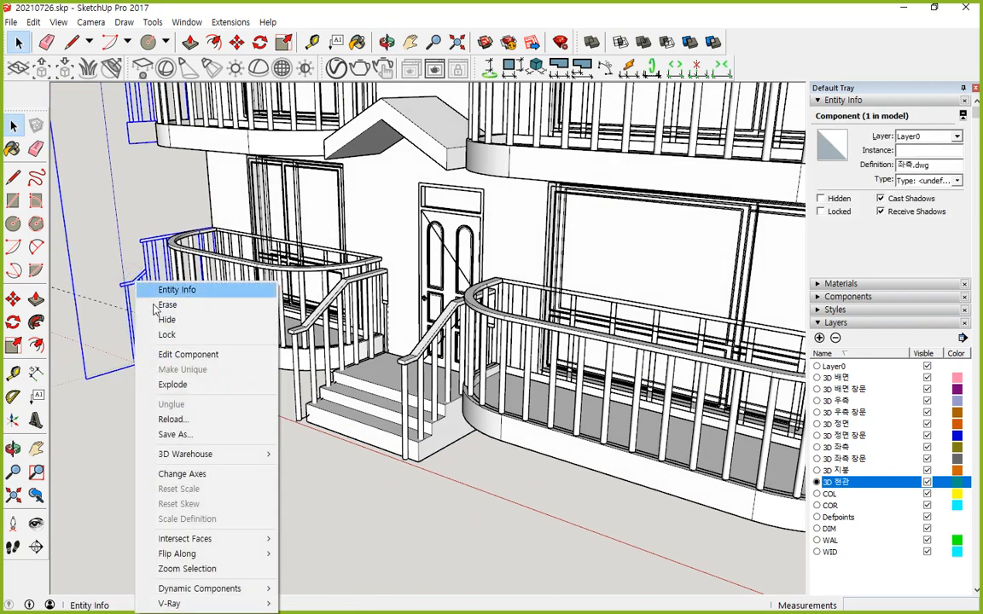
{"action": "left_click", "coordinate": [181, 320]}
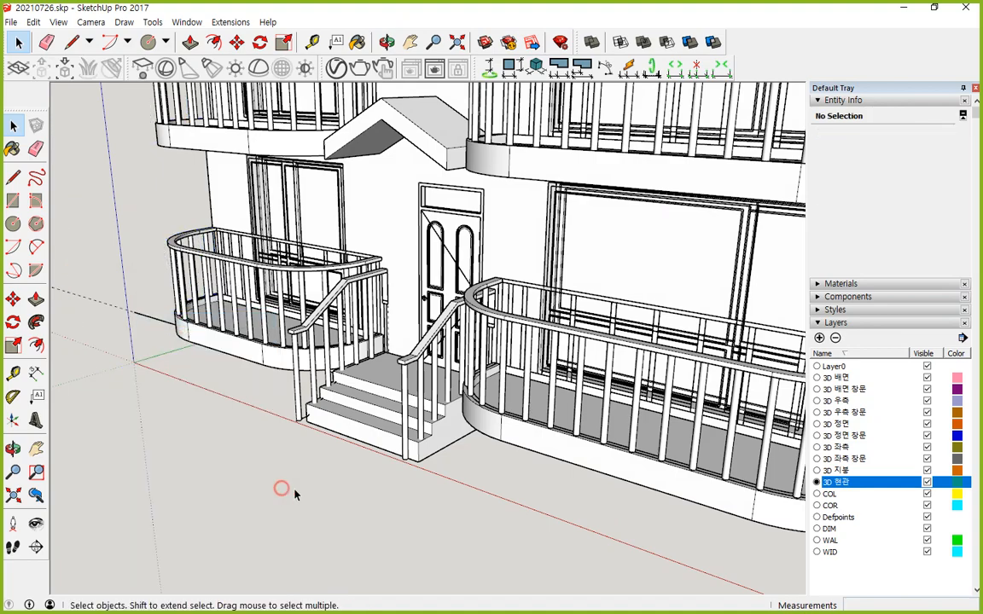
- Hide the imported front elevation drawing (정면.dwg) overlapping the front facade of the house
{"action": "scroll", "coordinate": [295, 495], "scroll_direction": "down", "scroll_amount": 8}
{"action": "middle_click_drag", "start_coordinate": [501, 279], "coordinate": [461, 350]}
{"action": "left_click", "coordinate": [228, 183]}
{"action": "right_click", "coordinate": [256, 209]}
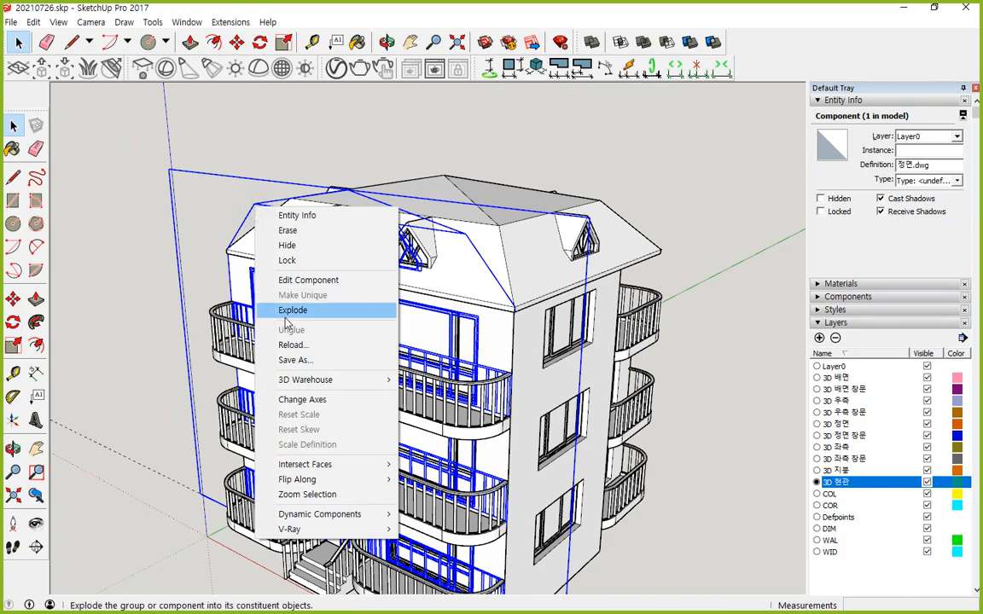
{"action": "left_click", "coordinate": [289, 245]}
{"action": "middle_click_drag", "start_coordinate": [289, 461], "coordinate": [250, 375]}
{"action": "scroll", "coordinate": [364, 412], "scroll_direction": "up", "scroll_amount": 5}
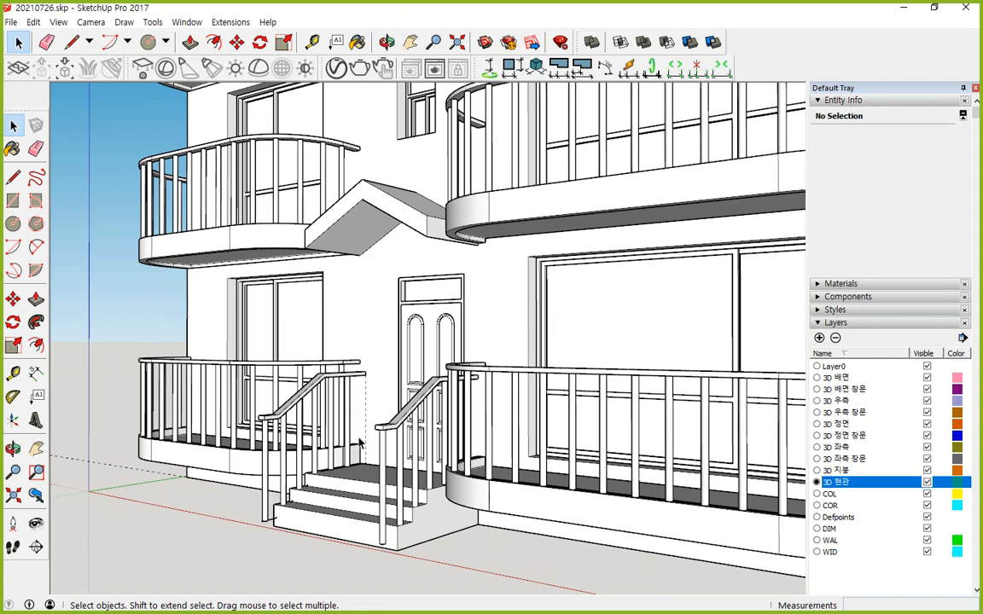
{"action": "scroll", "coordinate": [364, 415], "scroll_direction": "down", "scroll_amount": 6}
{"action": "middle_click_drag", "start_coordinate": [346, 376], "coordinate": [499, 452]}
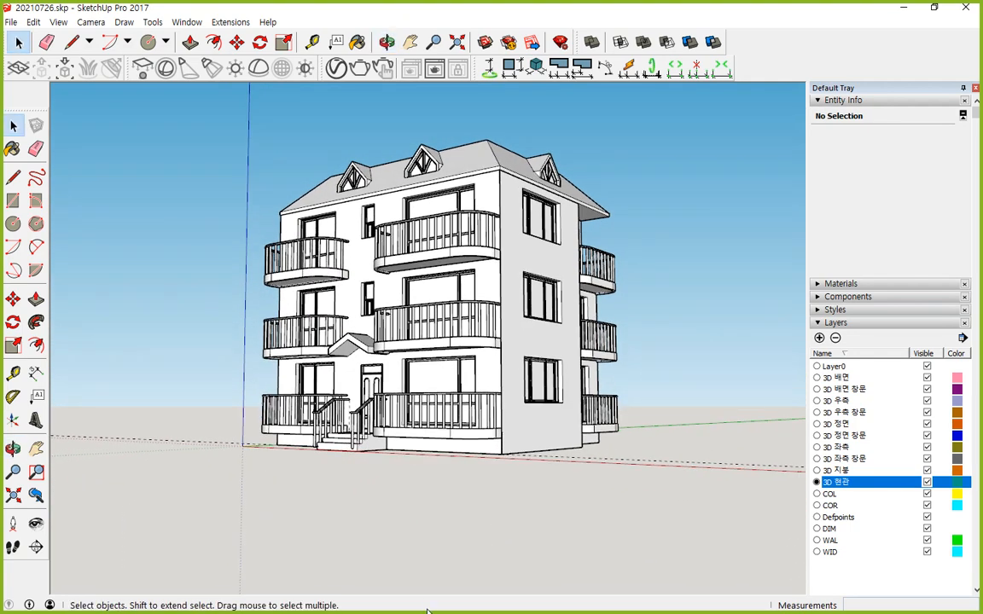
- Place a guide 1500 mm straight up from the bottom front corner of the house
{"action": "middle_click_drag", "start_coordinate": [482, 242], "coordinate": [482, 420]}
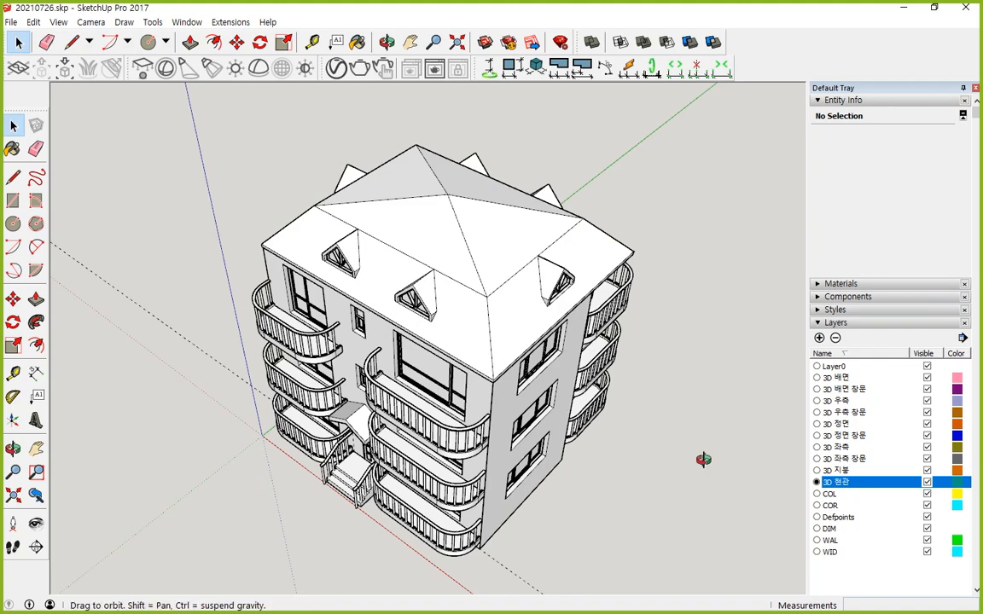
{"action": "middle_click_drag", "start_coordinate": [702, 460], "coordinate": [680, 328]}
{"action": "scroll", "coordinate": [509, 522], "scroll_direction": "up", "scroll_amount": 5}
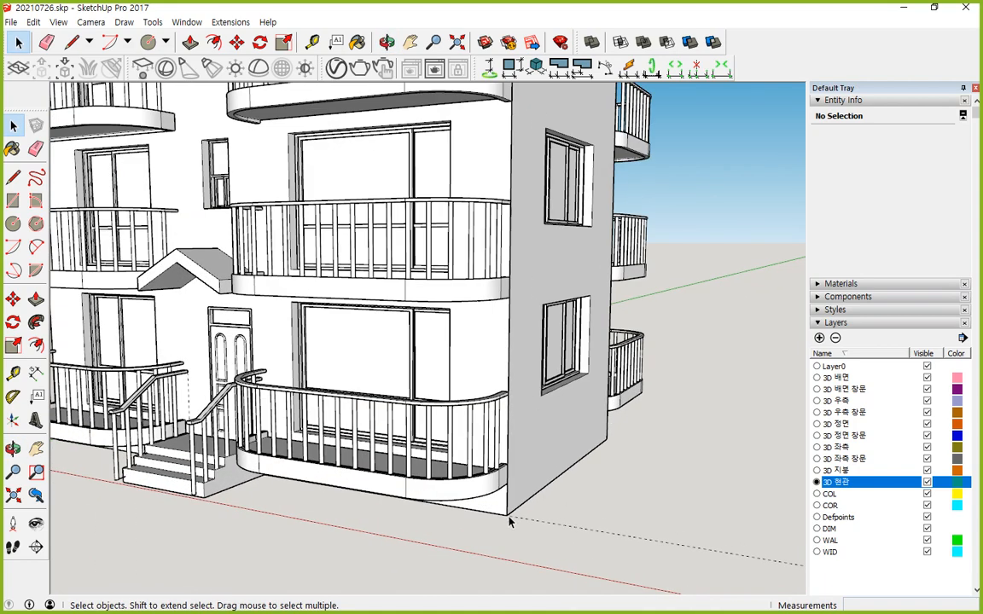
{"action": "key", "text": "t"}
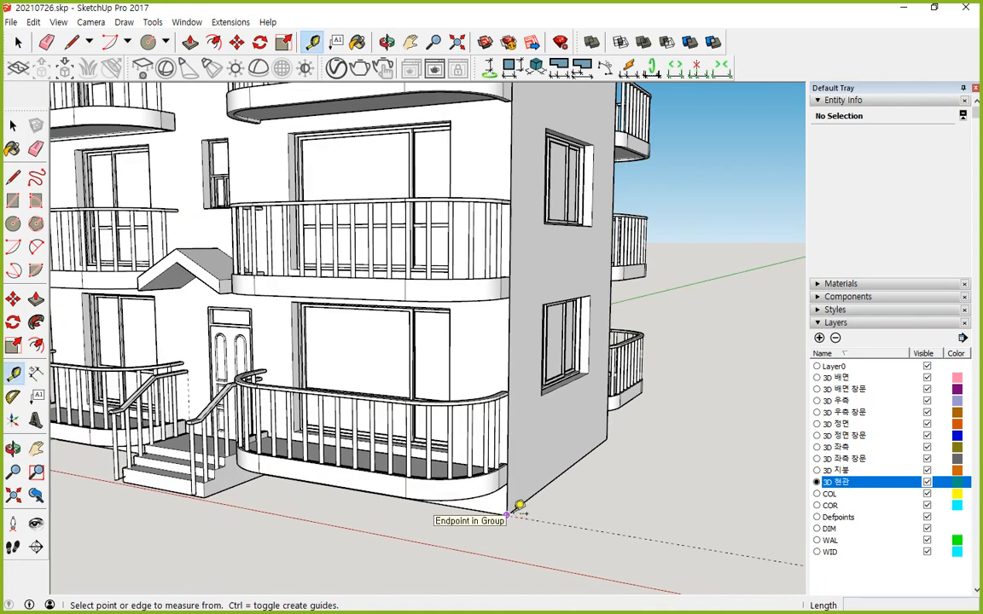
{"action": "left_click", "coordinate": [508, 515]}
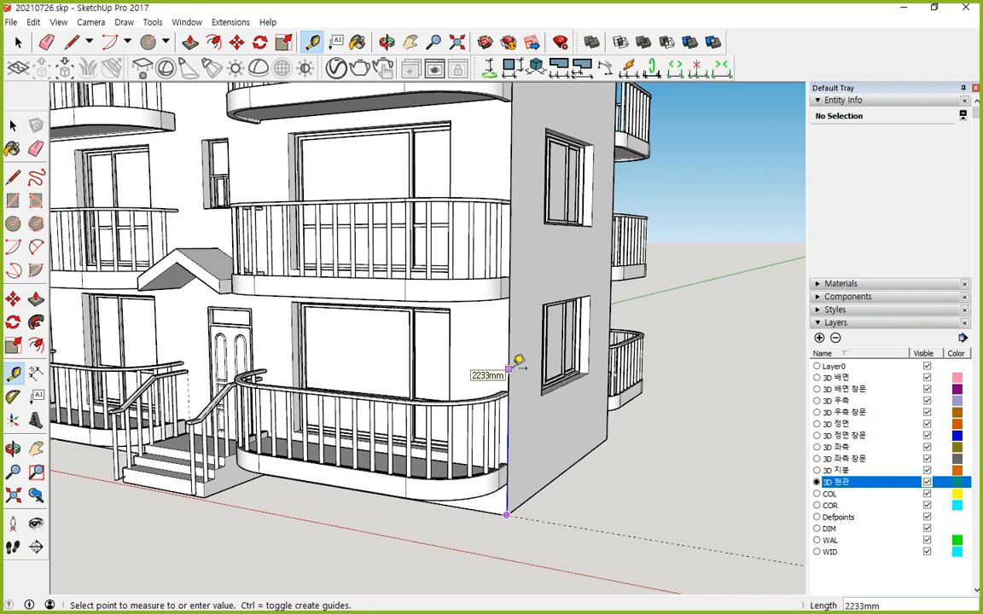
{"action": "type", "text": "1500"}
{"action": "key", "text": "Return"}
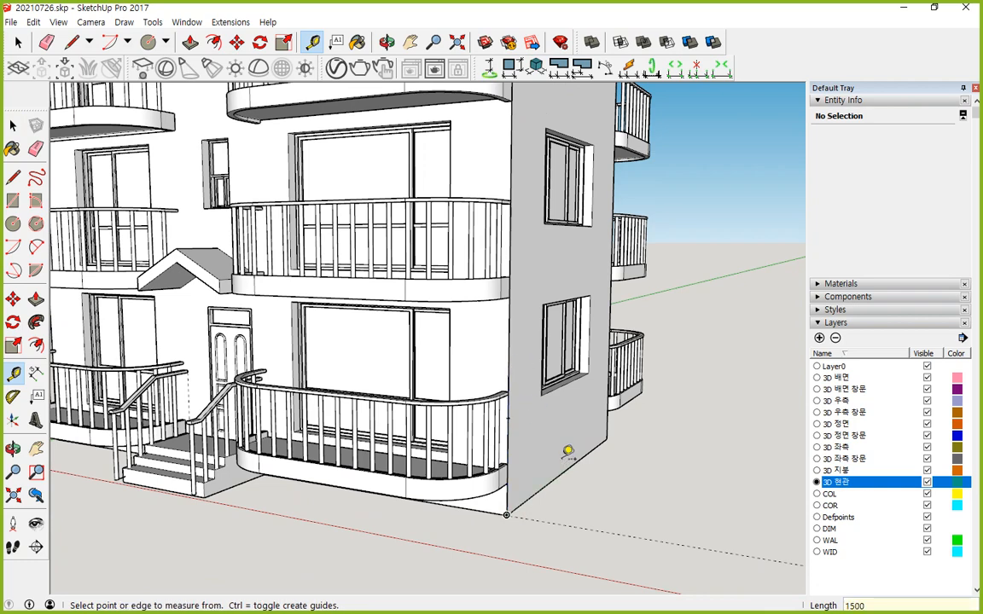
- Offset the ground-level guide line in front of the house upward by 1500 mm
{"action": "left_click", "coordinate": [627, 536]}
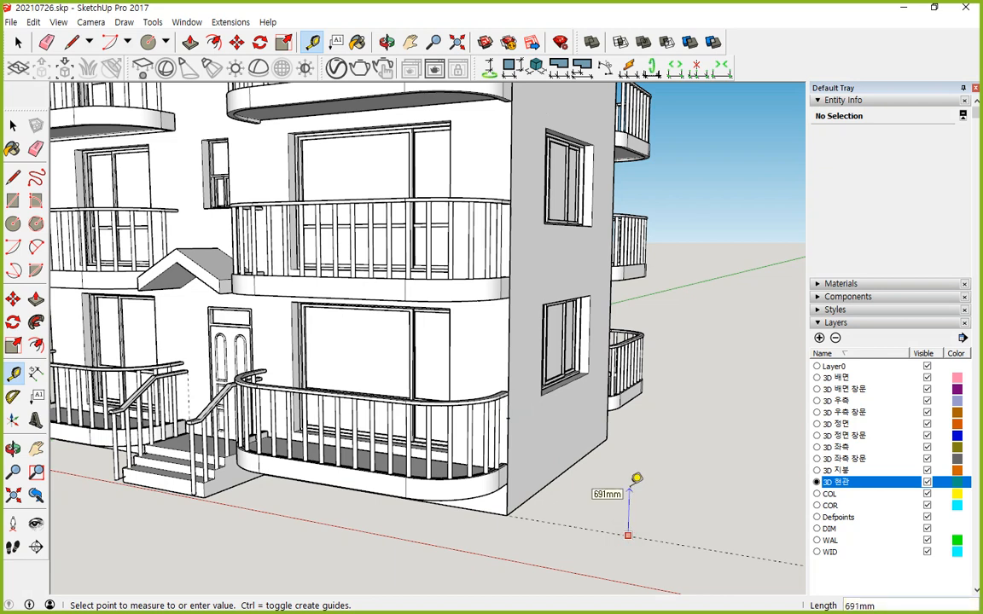
{"action": "type", "text": "1500"}
{"action": "key", "text": "Return"}
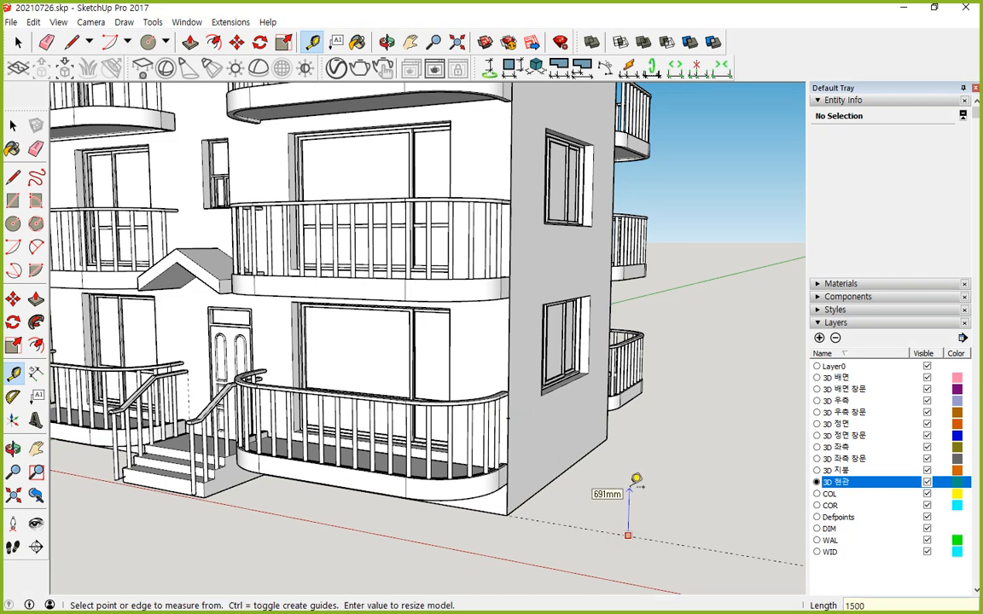
{"action": "left_click", "coordinate": [622, 535]}
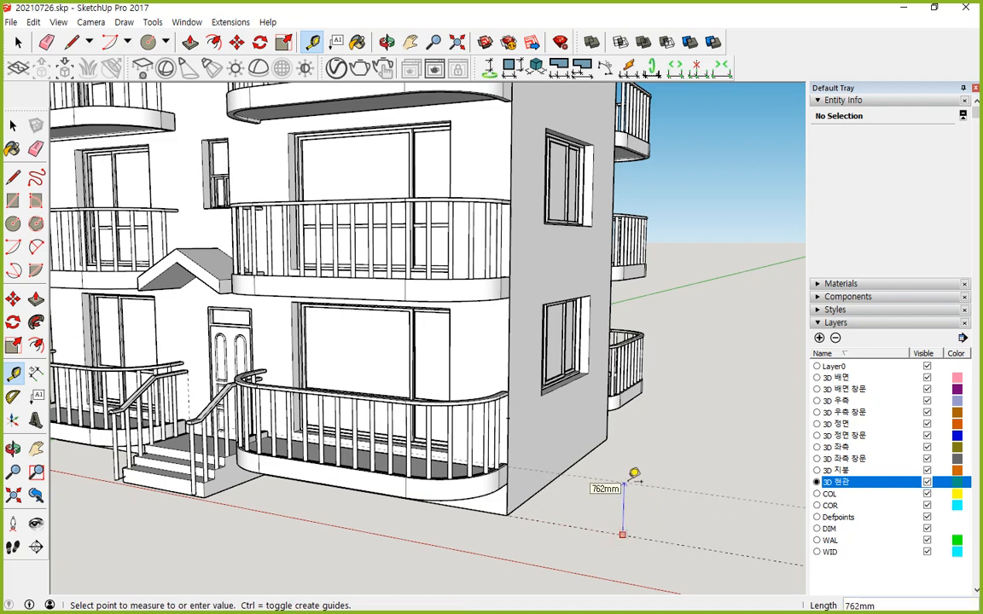
{"action": "left_click", "coordinate": [634, 475]}
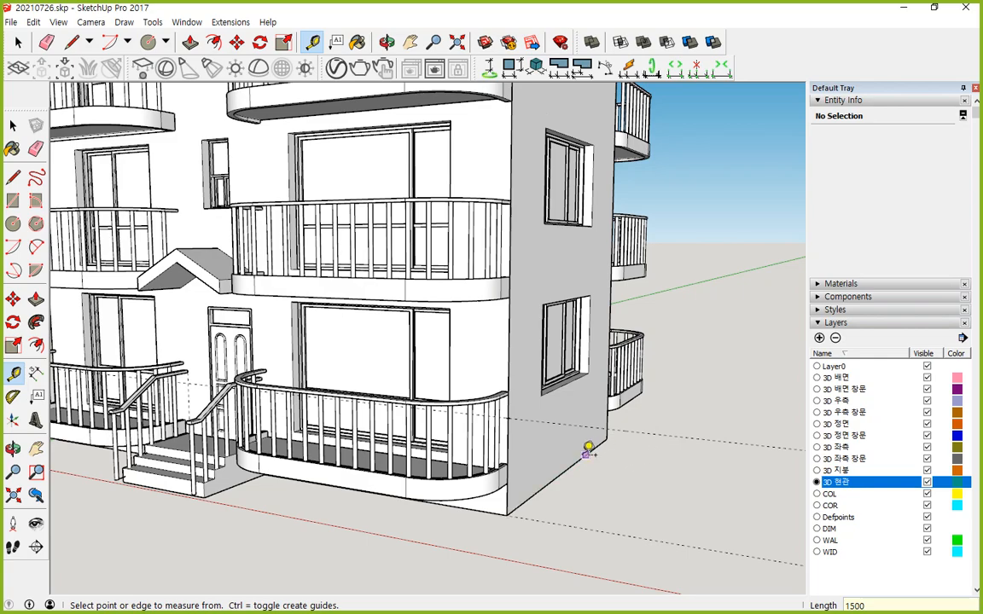
- Examine the whole house from eye level at the front and from above, including the roof and side walls
{"action": "middle_click_drag", "start_coordinate": [588, 442], "coordinate": [609, 414]}
{"action": "scroll", "coordinate": [603, 405], "scroll_direction": "down", "scroll_amount": 1}
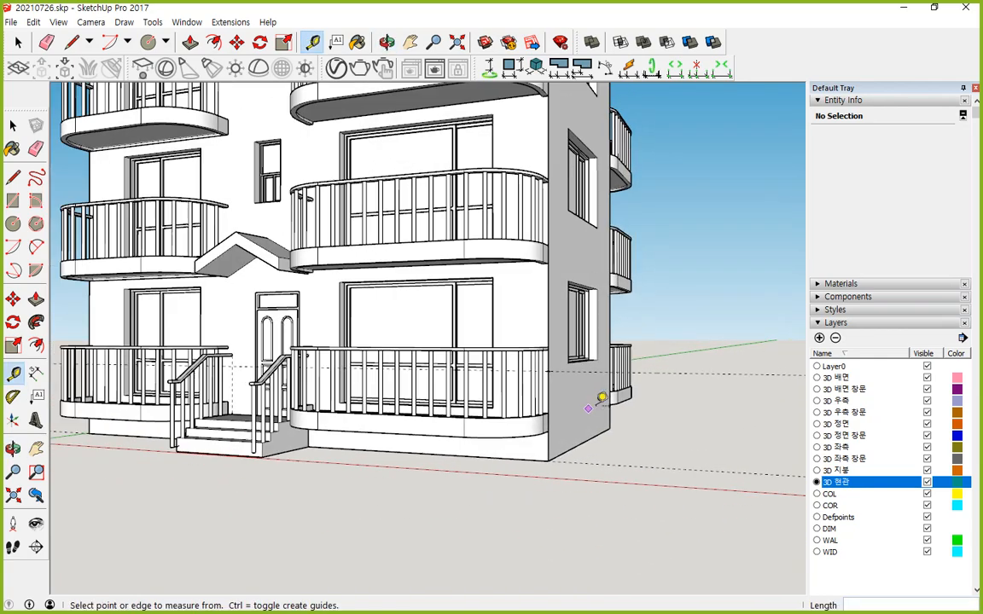
{"action": "key", "text": "ctrl+alt+d"}
{"action": "mouse_move", "coordinate": [734, 378]}
{"action": "left_mouse_down"}
{"action": "mouse_move", "coordinate": [676, 372]}
{"action": "mouse_move", "coordinate": [657, 344]}
{"action": "mouse_move", "coordinate": [698, 350]}
{"action": "left_mouse_up"}
{"action": "key", "text": "Escape"}
{"action": "mouse_move", "coordinate": [393, 490]}
{"action": "middle_mouse_down"}
{"action": "mouse_move", "coordinate": [379, 474]}
{"action": "mouse_move", "coordinate": [362, 477]}
{"action": "middle_mouse_up"}
{"action": "scroll", "coordinate": [375, 467], "scroll_direction": "down", "scroll_amount": 4}
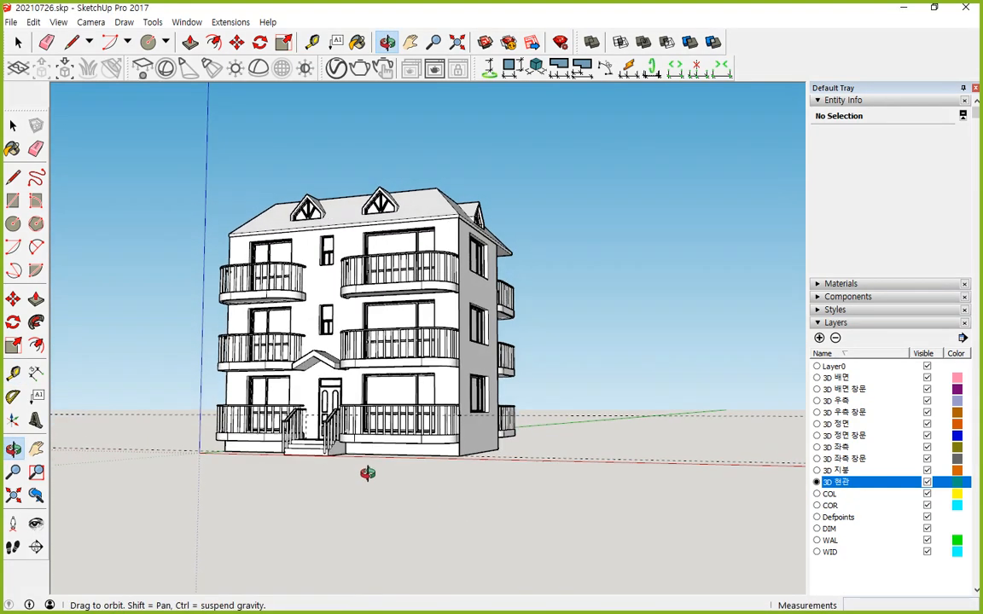
{"action": "key", "text": "t"}
{"action": "middle_click_drag", "start_coordinate": [339, 450], "coordinate": [429, 492]}
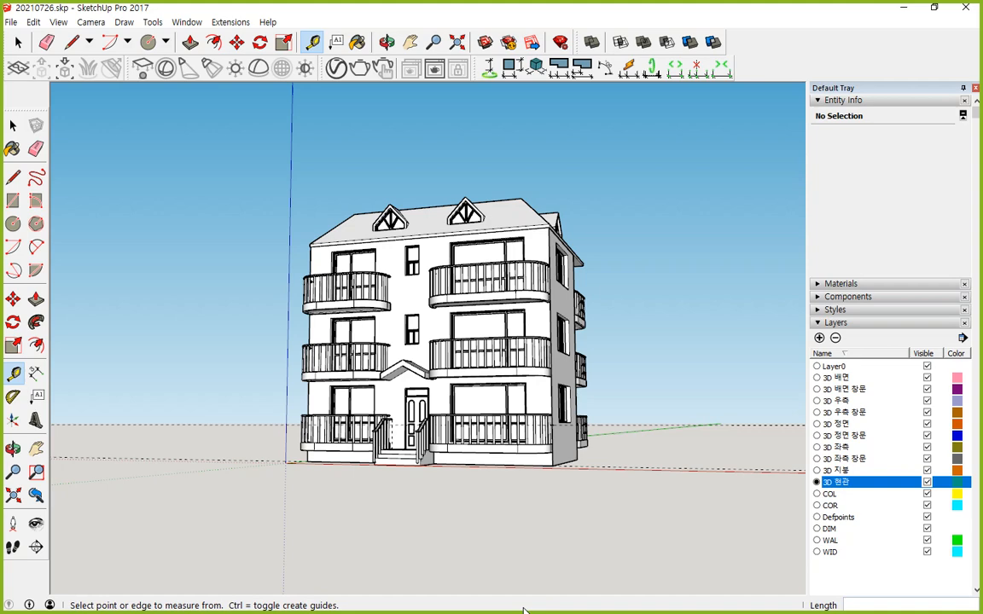
{"action": "middle_click_drag", "start_coordinate": [518, 202], "coordinate": [729, 490]}
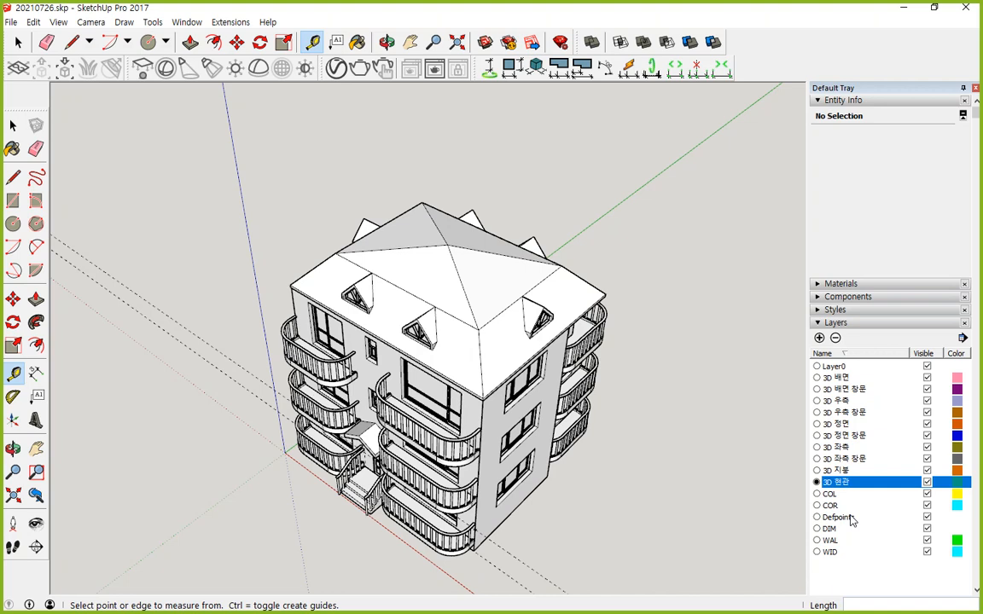
{"action": "middle_click_drag", "start_coordinate": [654, 456], "coordinate": [658, 212]}
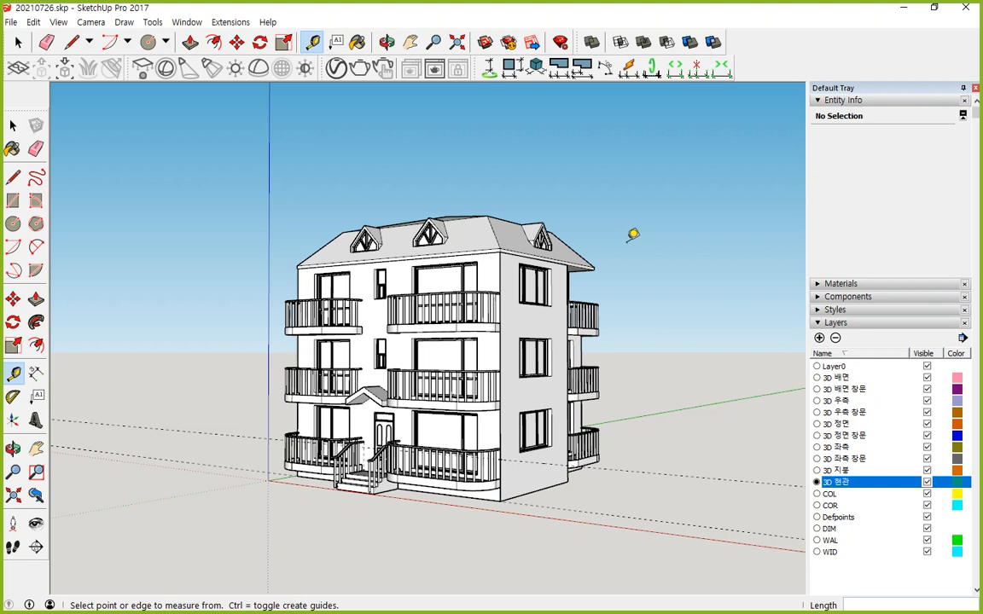
{"action": "middle_click_drag", "start_coordinate": [693, 285], "coordinate": [504, 423]}
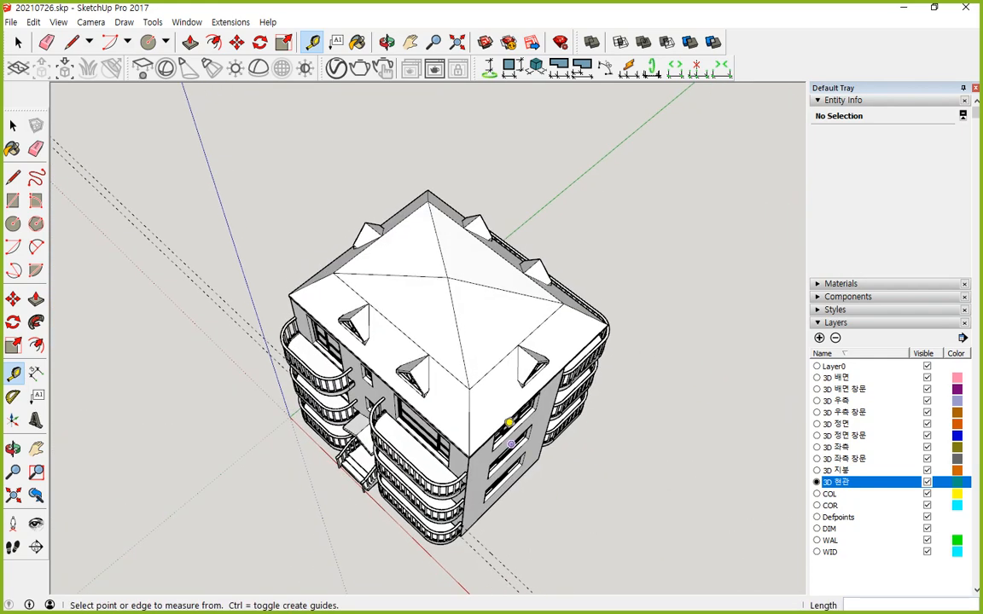
- Show the model from the top in parallel projection with free ground space around the house
{"action": "scroll", "coordinate": [499, 390], "scroll_direction": "down", "scroll_amount": 3}
{"action": "middle_click_drag", "start_coordinate": [481, 478], "coordinate": [546, 393]}
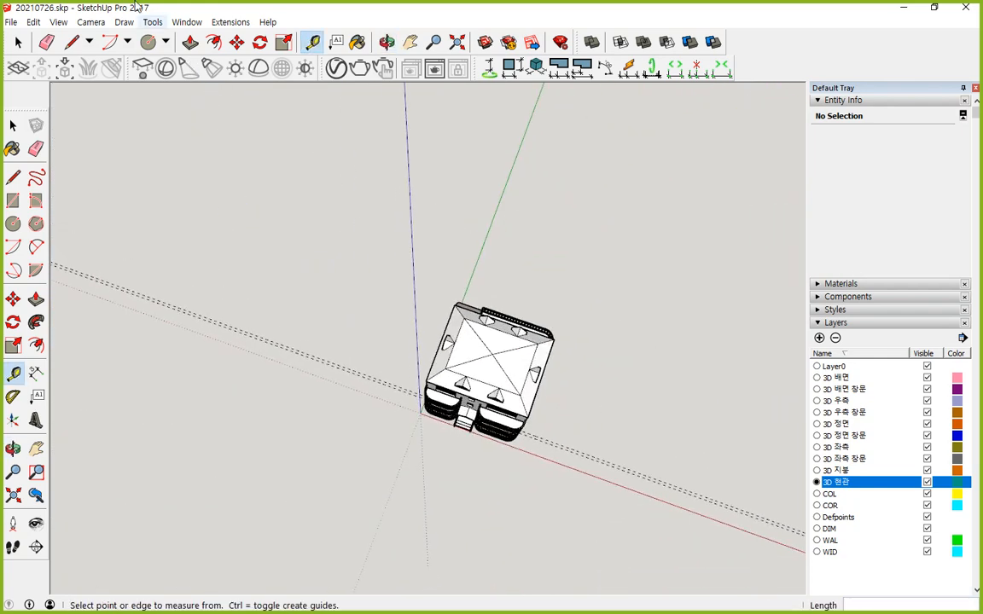
{"action": "left_click", "coordinate": [91, 22]}
{"action": "mouse_move", "coordinate": [128, 67]}
{"action": "left_click", "coordinate": [272, 67]}
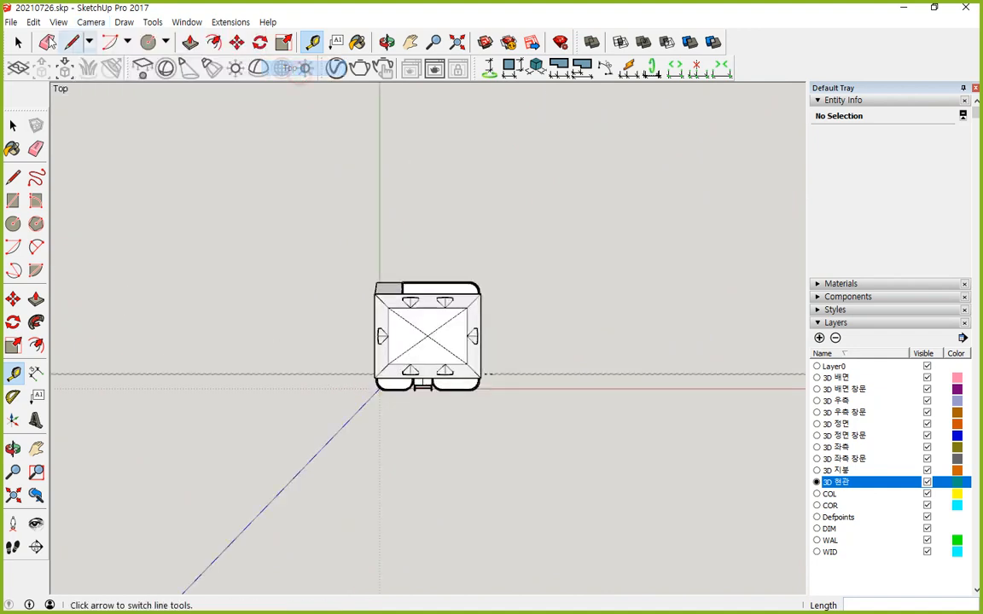
{"action": "left_click", "coordinate": [93, 23]}
{"action": "left_click", "coordinate": [106, 100]}
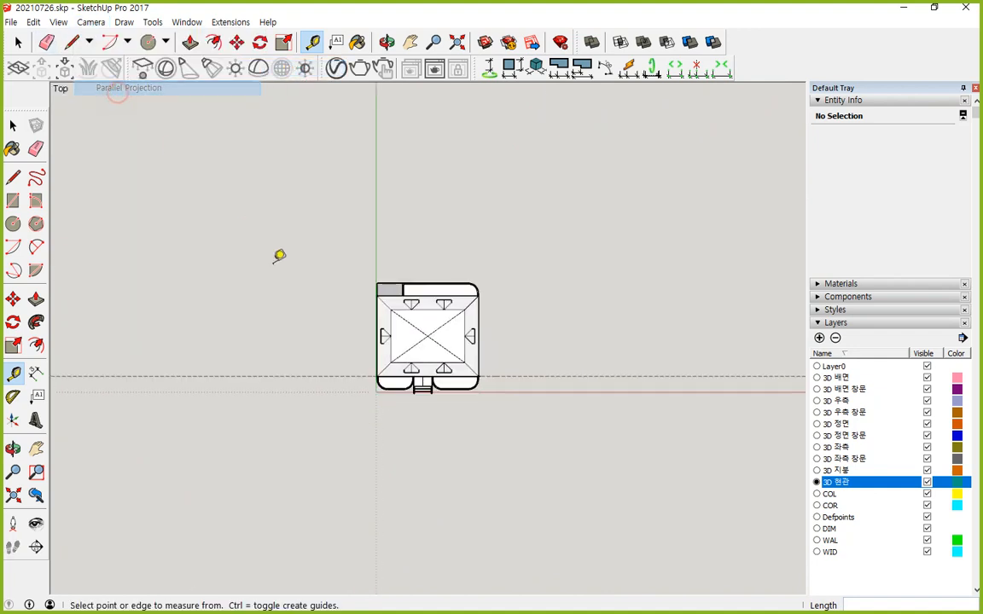
- Draw a large ground rectangle surrounding the house on all sides, with extra space in front
{"action": "scroll", "coordinate": [316, 295], "scroll_direction": "down", "scroll_amount": 1}
{"action": "key", "text": "r"}
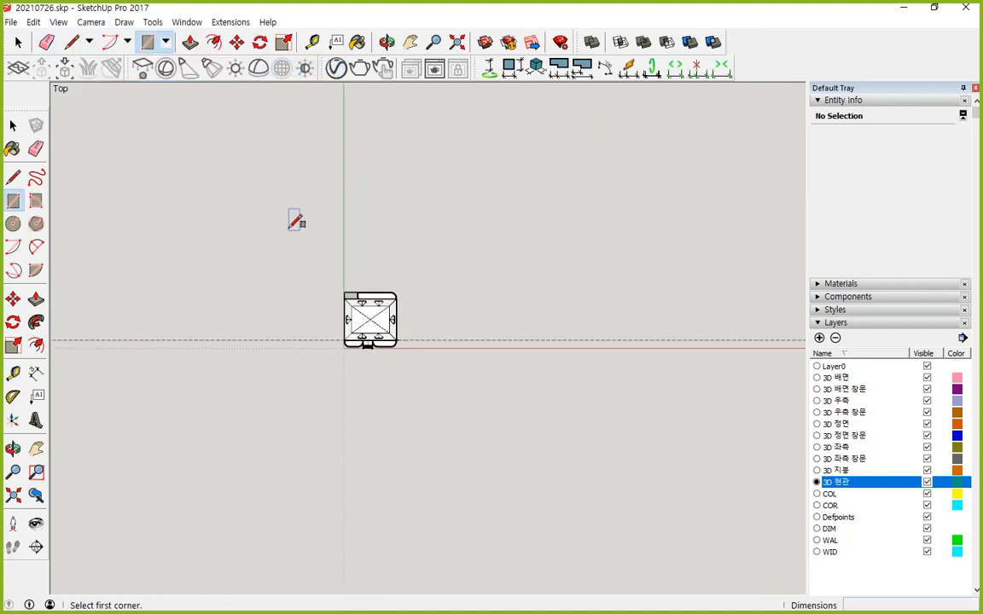
{"action": "left_click", "coordinate": [275, 261]}
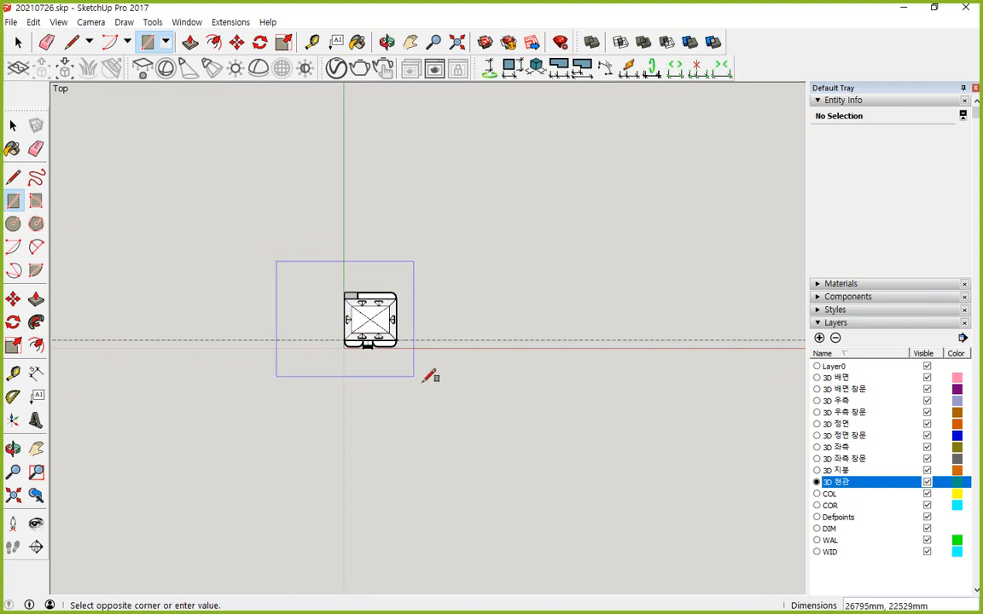
{"action": "left_click", "coordinate": [453, 420]}
{"action": "middle_click_drag", "start_coordinate": [439, 469], "coordinate": [288, 404]}
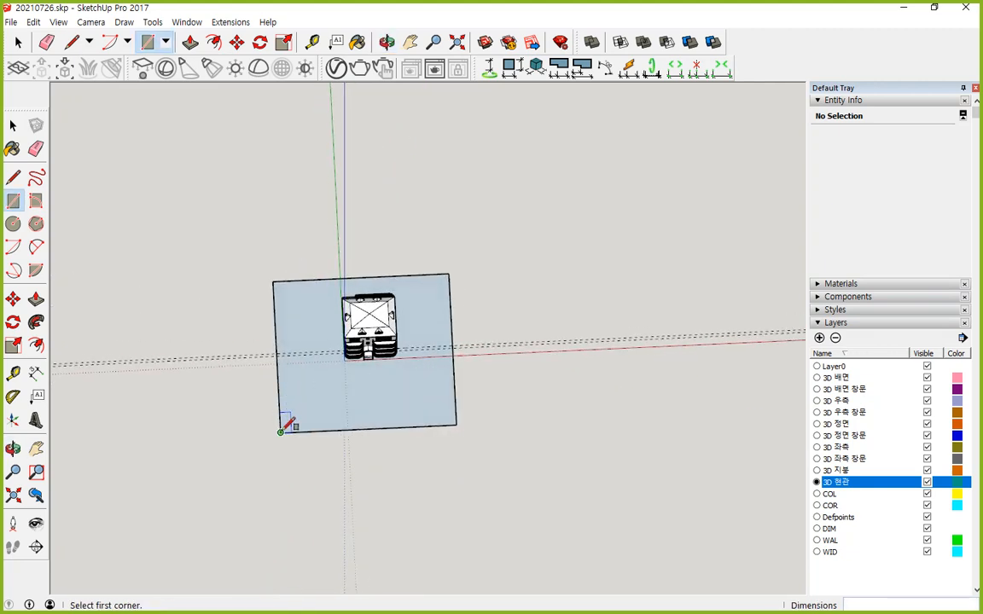
- Add two long strip rectangles adjoining the house lot, one along its left side and one along its front edge
{"action": "left_click", "coordinate": [280, 432]}
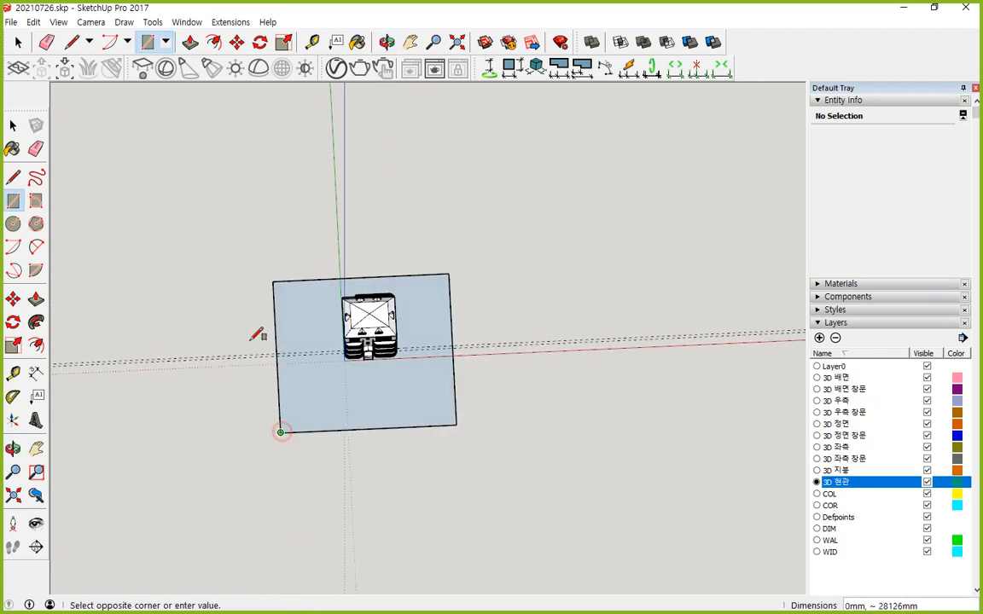
{"action": "left_click", "coordinate": [212, 100]}
{"action": "left_click", "coordinate": [228, 435]}
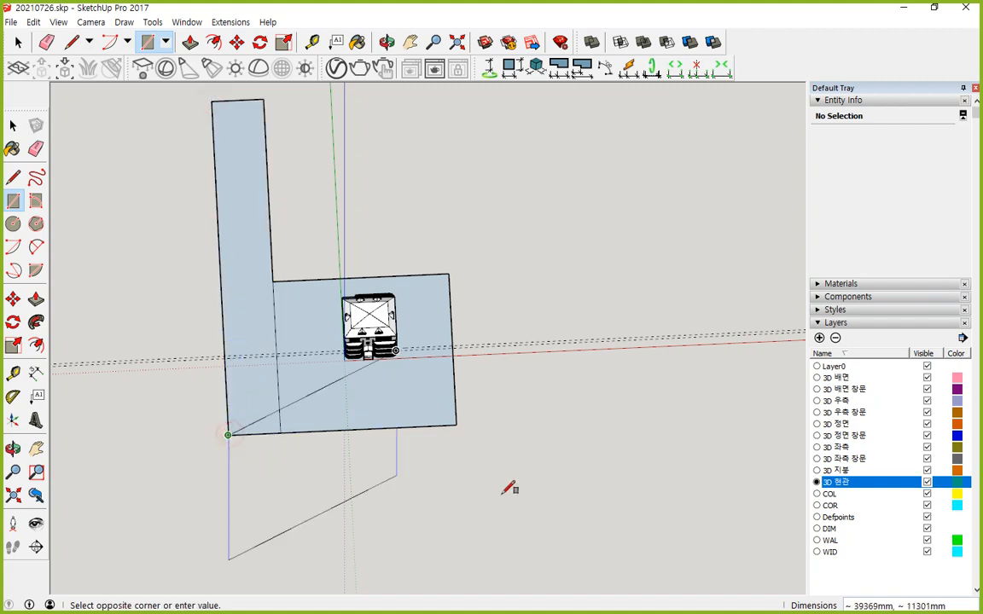
{"action": "left_click", "coordinate": [696, 458]}
- Raise the house lot's ground face by 100 mm above the adjoining strips with Push/Pull
{"action": "middle_click_drag", "start_coordinate": [426, 375], "coordinate": [327, 309]}
{"action": "scroll", "coordinate": [384, 369], "scroll_direction": "up", "scroll_amount": 5}
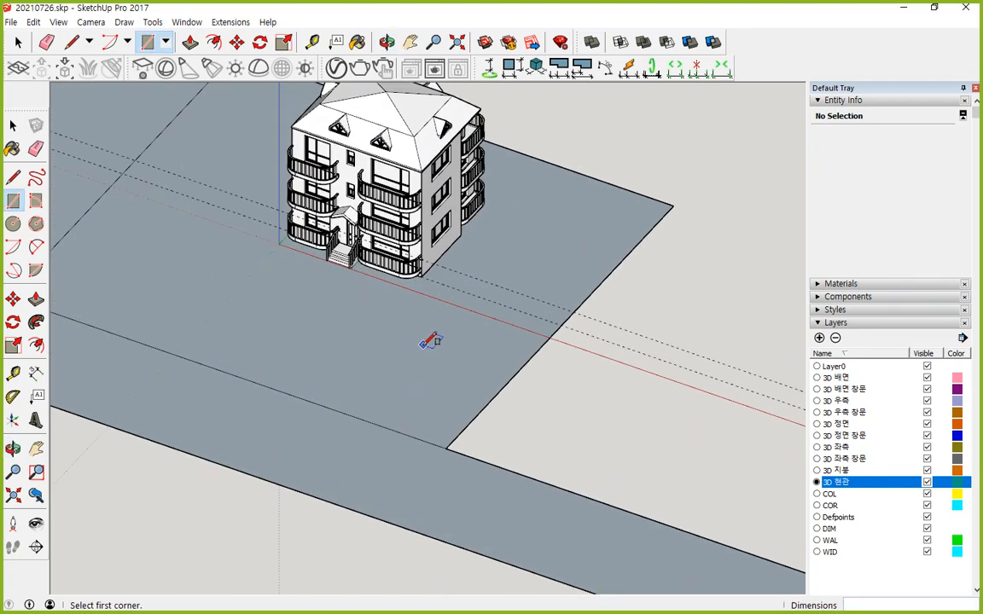
{"action": "key", "text": "p"}
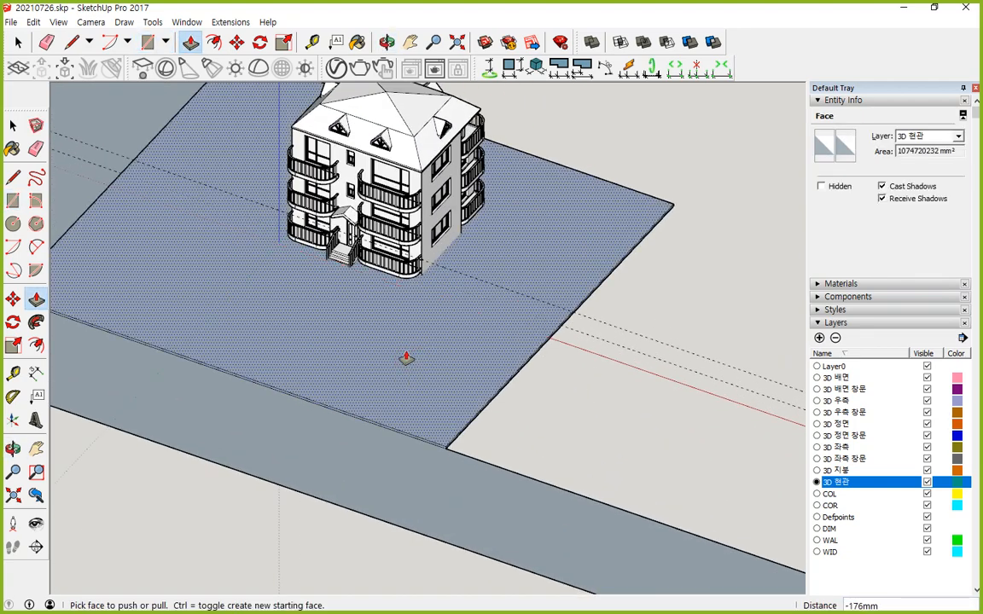
{"action": "type", "text": "100"}
{"action": "key", "text": "Return"}
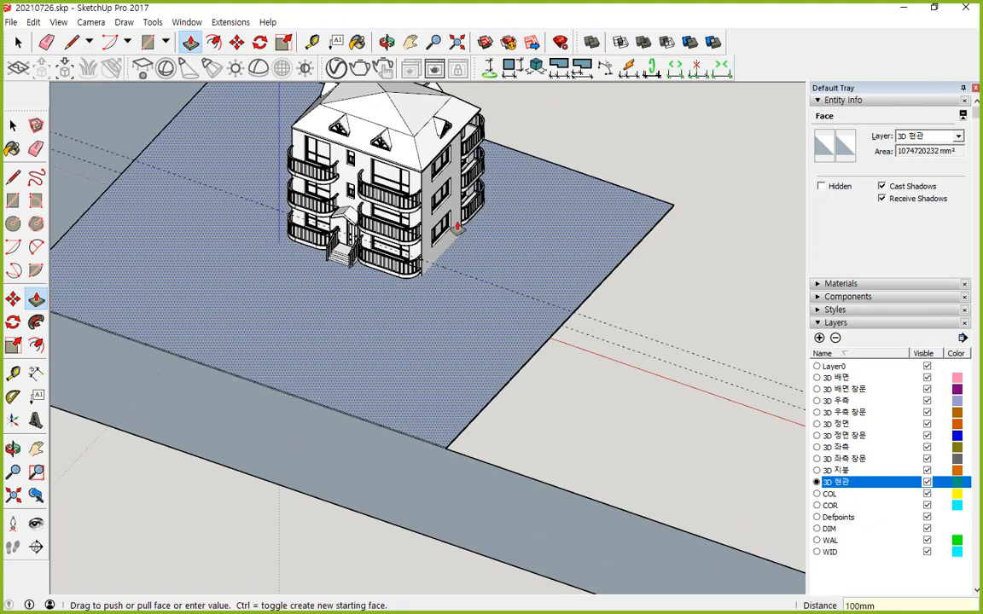
{"action": "scroll", "coordinate": [452, 222], "scroll_direction": "up", "scroll_amount": 3}
{"action": "scroll", "coordinate": [212, 318], "scroll_direction": "up", "scroll_amount": 8}
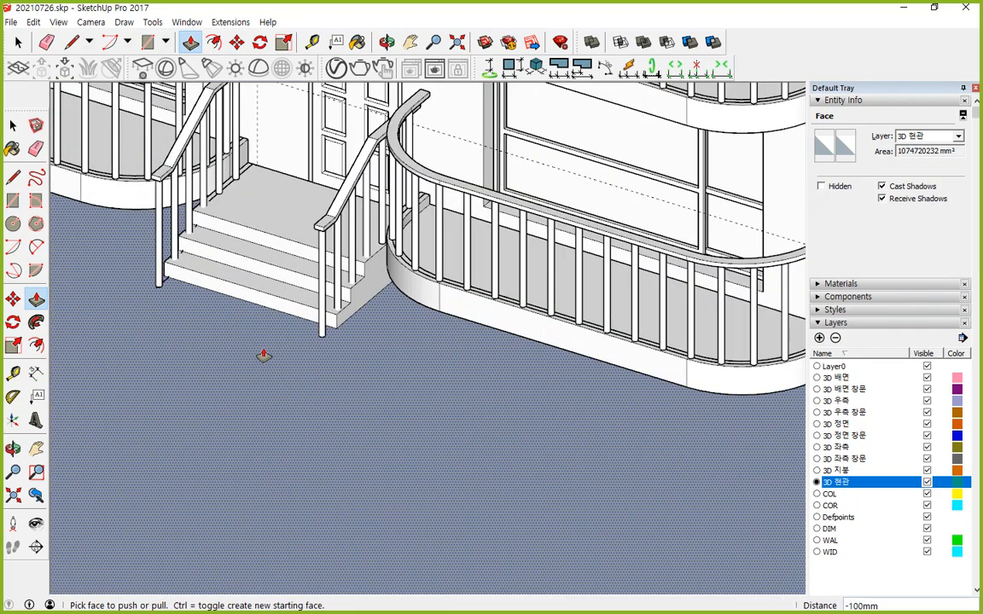
{"action": "scroll", "coordinate": [350, 347], "scroll_direction": "up", "scroll_amount": 3}
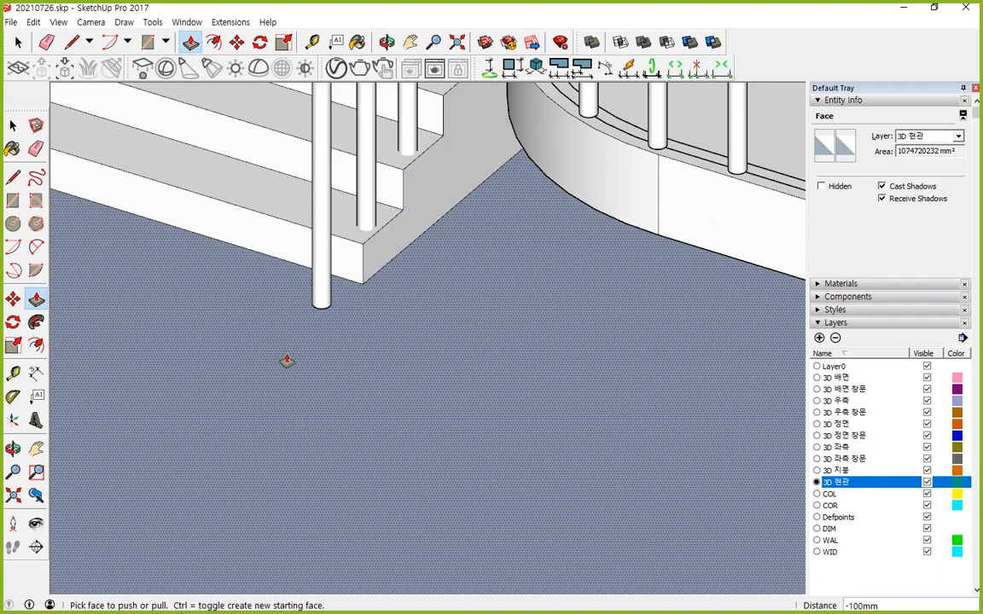
- Erase the edge dividing the left and front strips where they meet outside the lot's front-left corner
{"action": "middle_click_drag", "start_coordinate": [285, 358], "coordinate": [322, 272]}
{"action": "scroll", "coordinate": [324, 322], "scroll_direction": "down", "scroll_amount": 11}
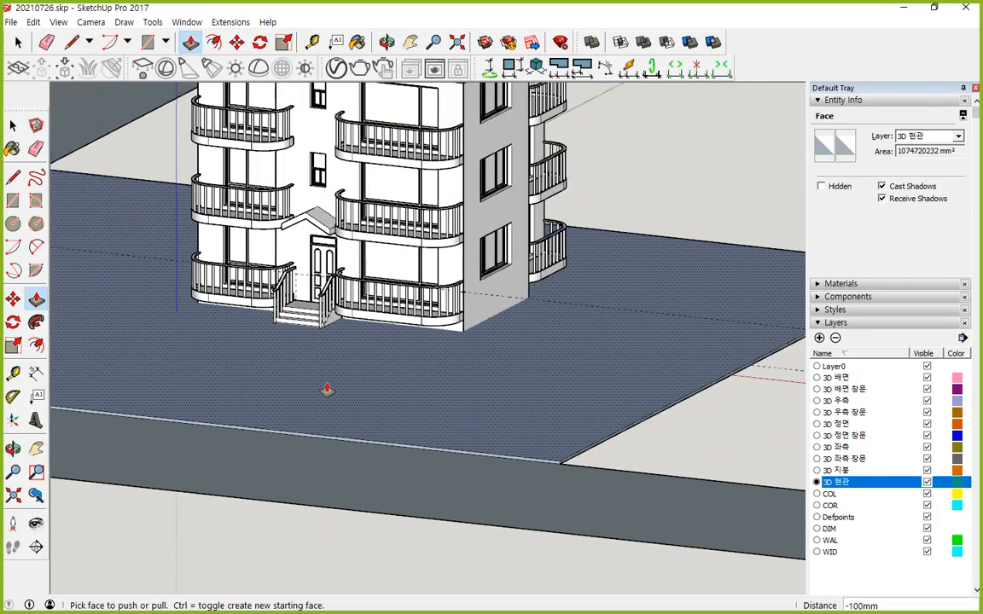
{"action": "middle_click_drag", "start_coordinate": [398, 410], "coordinate": [582, 413], "text": "shift"}
{"action": "middle_click_drag", "start_coordinate": [169, 418], "coordinate": [542, 438], "text": "shift"}
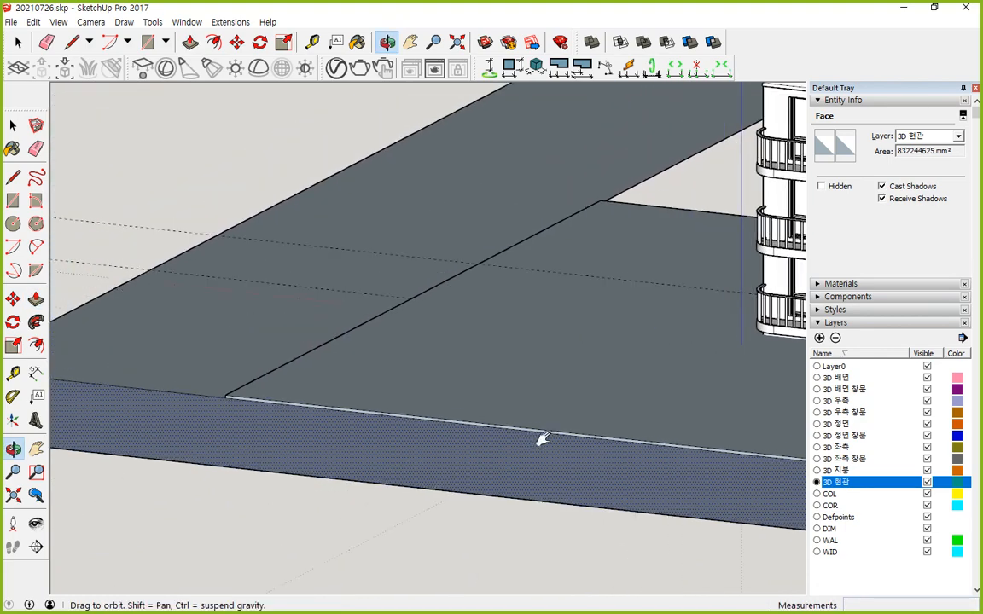
{"action": "key", "text": "e"}
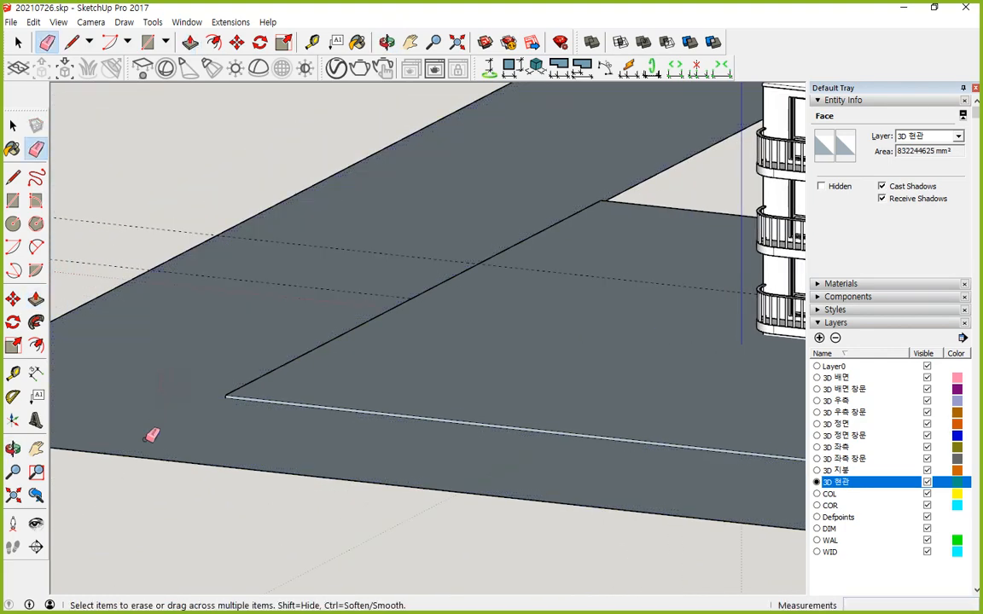
- Select all the connected ground geometry and reverse its faces
{"action": "key", "text": "space"}
{"action": "triple_click", "coordinate": [235, 435]}
{"action": "right_click", "coordinate": [195, 428]}
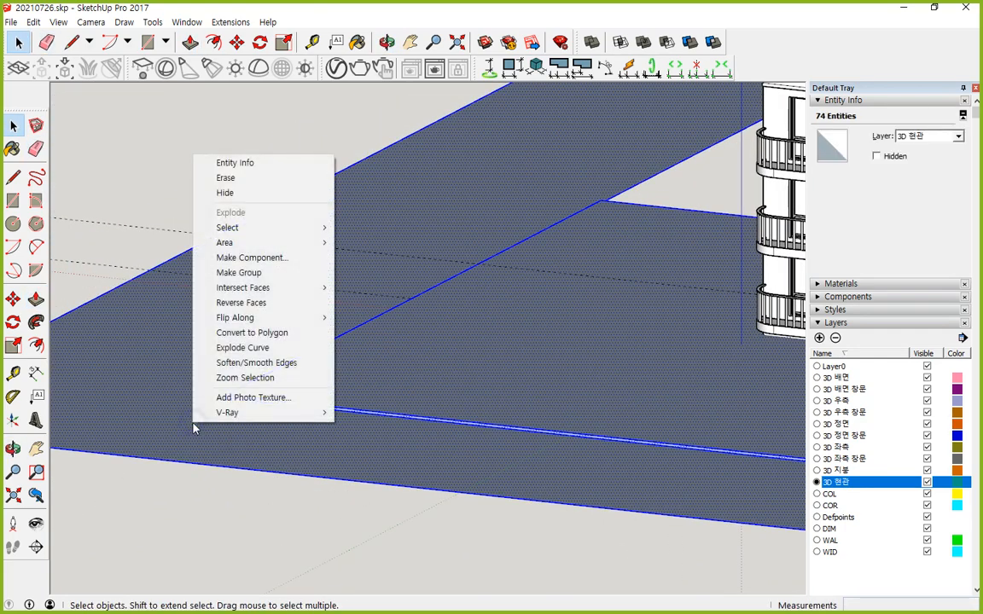
{"action": "key", "text": "Escape"}
{"action": "left_click", "coordinate": [187, 506]}
{"action": "scroll", "coordinate": [396, 468], "scroll_direction": "down", "scroll_amount": 4}
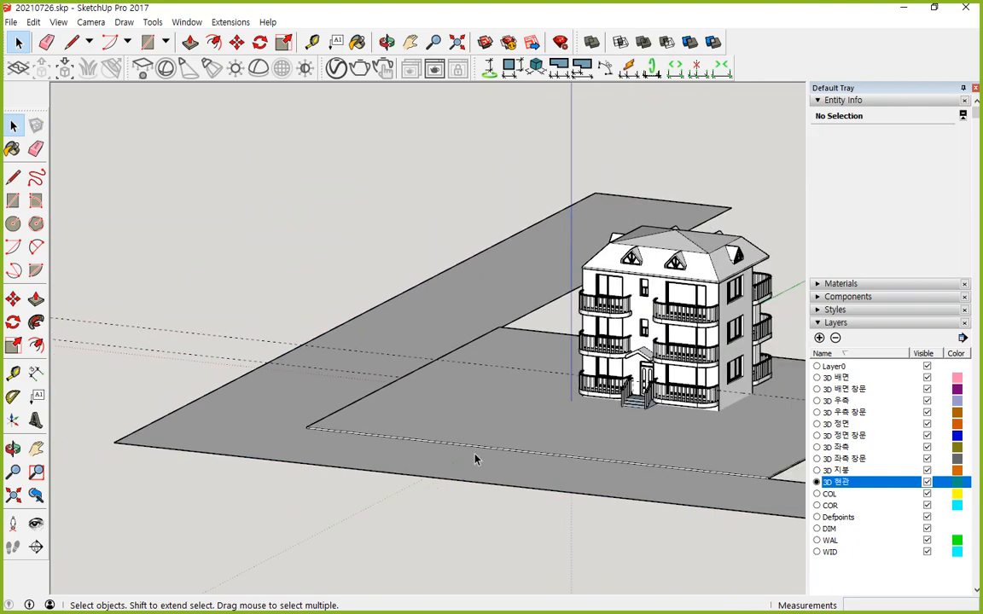
{"action": "middle_click_drag", "start_coordinate": [428, 441], "coordinate": [625, 467]}
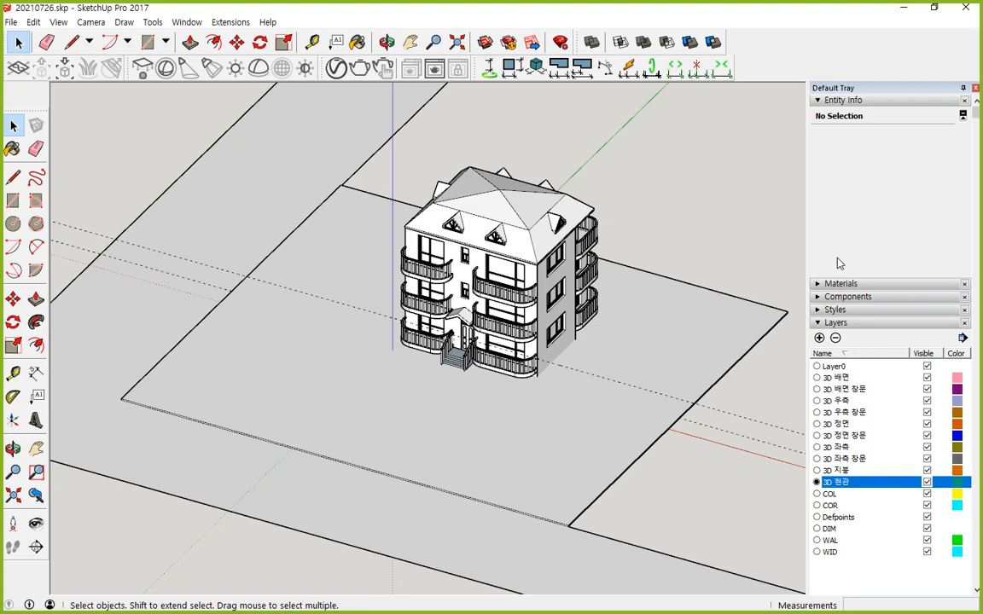
- Draw a 10168 by 9133 mm rectangle from the raised lot's front-left corner to the outer corner of the strips
{"action": "scroll", "coordinate": [379, 382], "scroll_direction": "down", "scroll_amount": 5}
{"action": "key", "text": "z"}
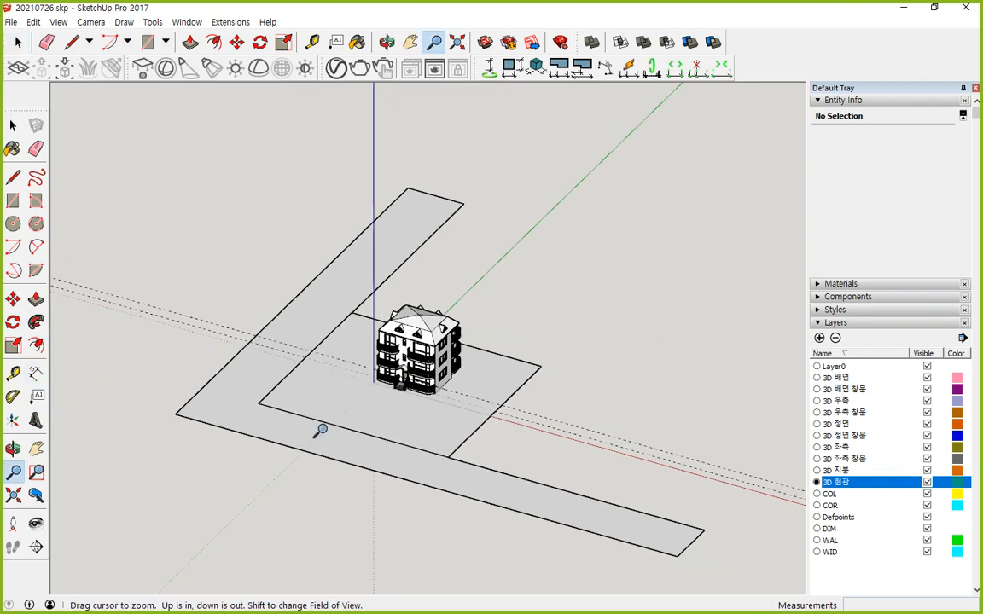
{"action": "middle_click_drag", "start_coordinate": [263, 377], "coordinate": [358, 378], "text": "shift"}
{"action": "scroll", "coordinate": [325, 406], "scroll_direction": "up", "scroll_amount": 4}
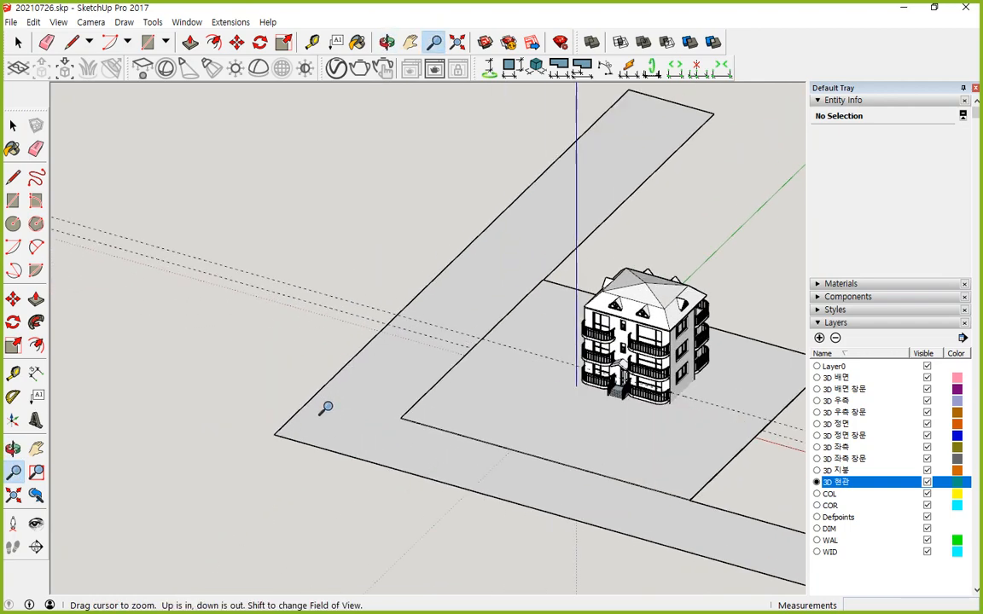
{"action": "key", "text": "space"}
{"action": "key", "text": "r"}
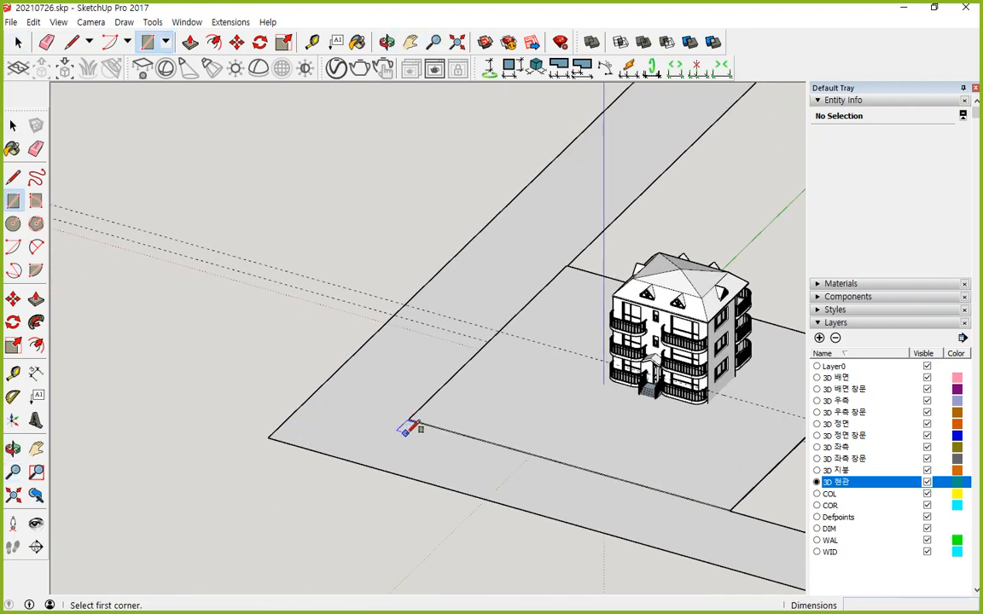
{"action": "scroll", "coordinate": [408, 422], "scroll_direction": "up", "scroll_amount": 3}
{"action": "scroll", "coordinate": [418, 396], "scroll_direction": "up", "scroll_amount": 3}
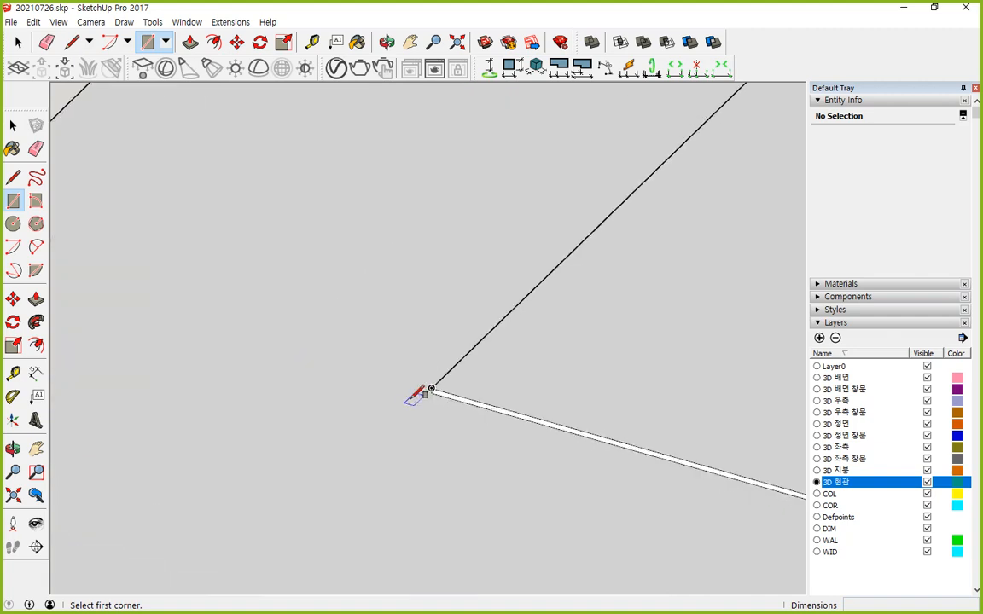
{"action": "left_click", "coordinate": [444, 389]}
{"action": "scroll", "coordinate": [197, 469], "scroll_direction": "down", "scroll_amount": 4}
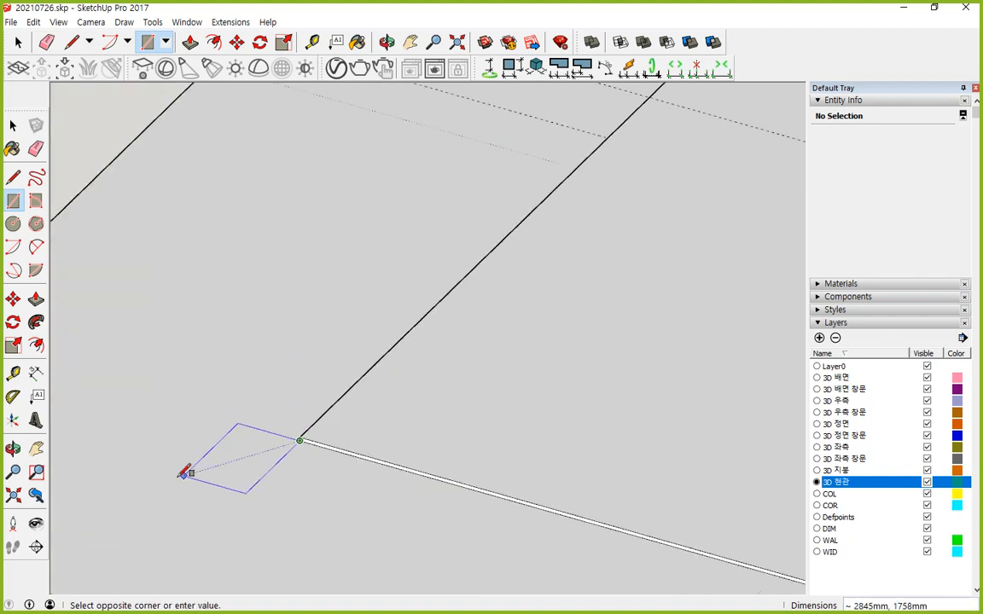
{"action": "scroll", "coordinate": [193, 452], "scroll_direction": "up", "scroll_amount": 5}
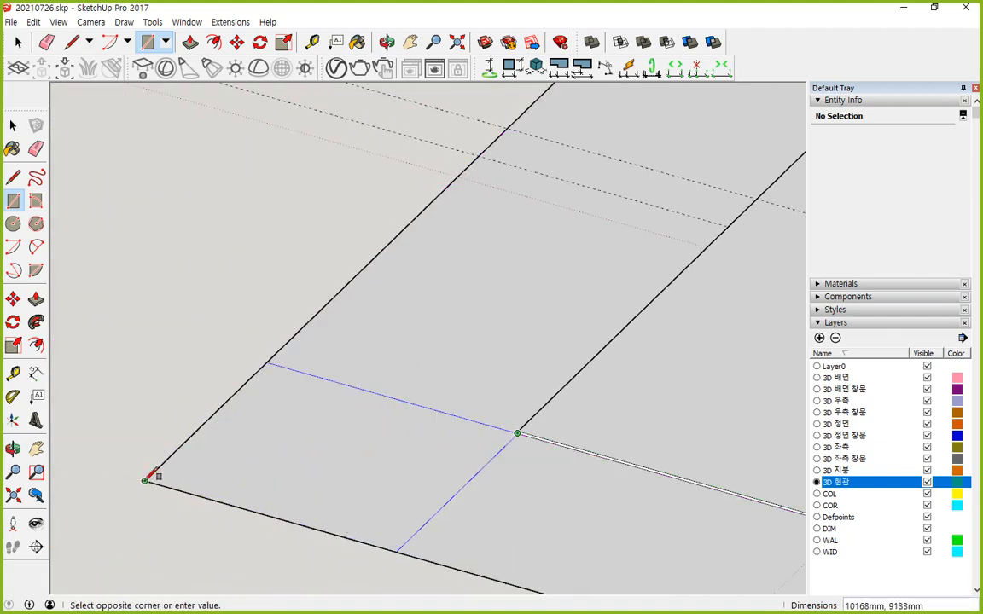
{"action": "left_click", "coordinate": [146, 480]}
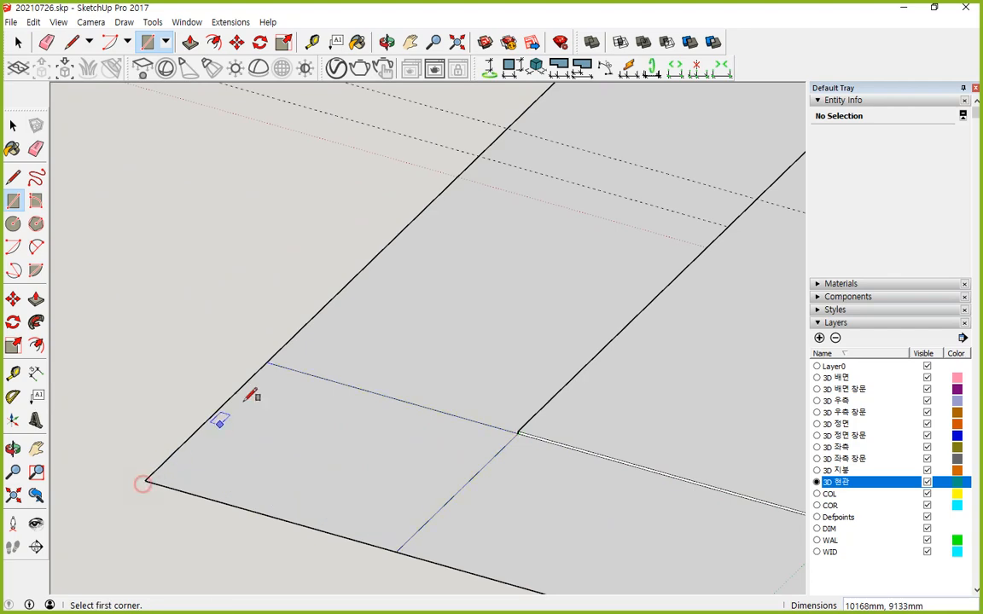
{"action": "left_click", "coordinate": [267, 363]}
{"action": "scroll", "coordinate": [128, 384], "scroll_direction": "down", "scroll_amount": 3}
{"action": "middle_click_drag", "start_coordinate": [136, 397], "coordinate": [368, 433], "text": "shift"}
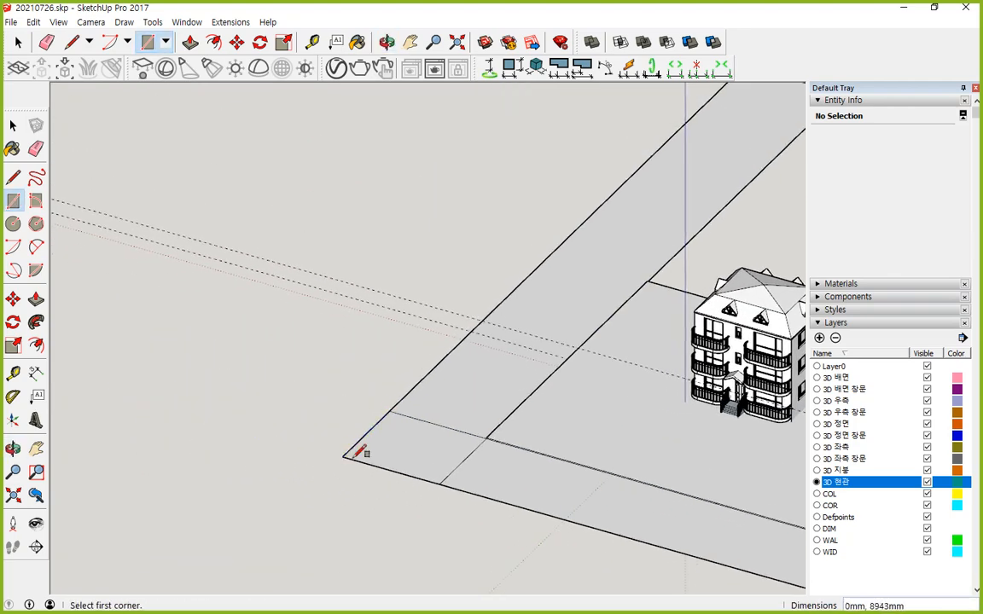
- Extend the front strip past the left strip with a rectangle about 27357 by 9133 mm, and erase the inner dividing edges
{"action": "key", "text": "space"}
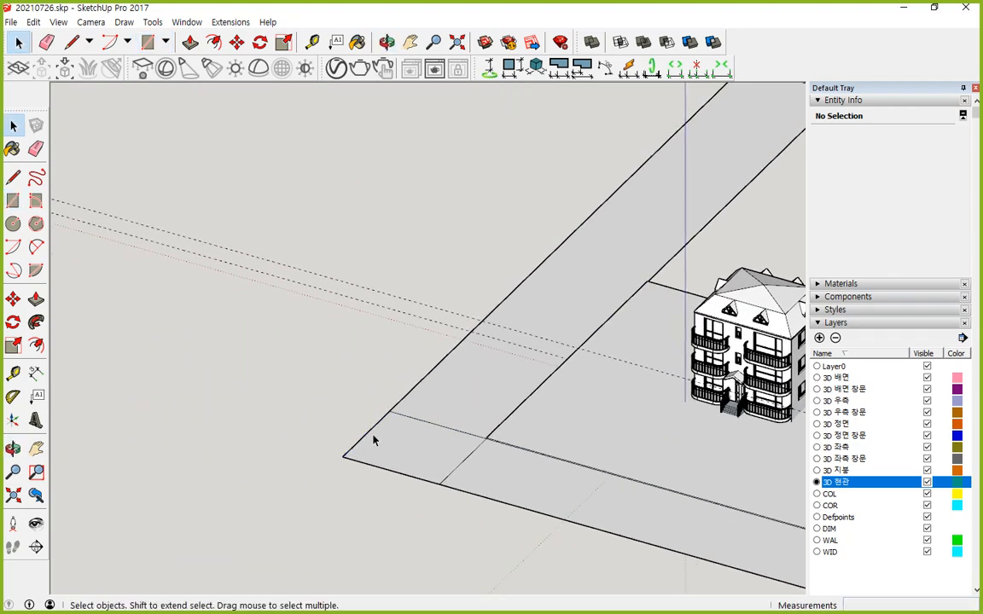
{"action": "key", "text": "r"}
{"action": "left_click", "coordinate": [388, 410]}
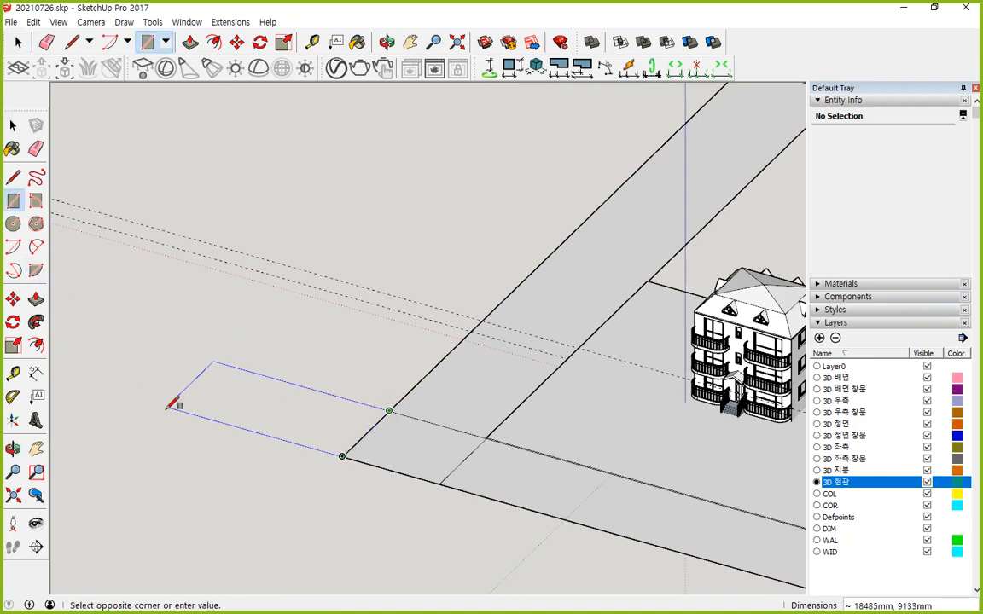
{"action": "left_click", "coordinate": [82, 380]}
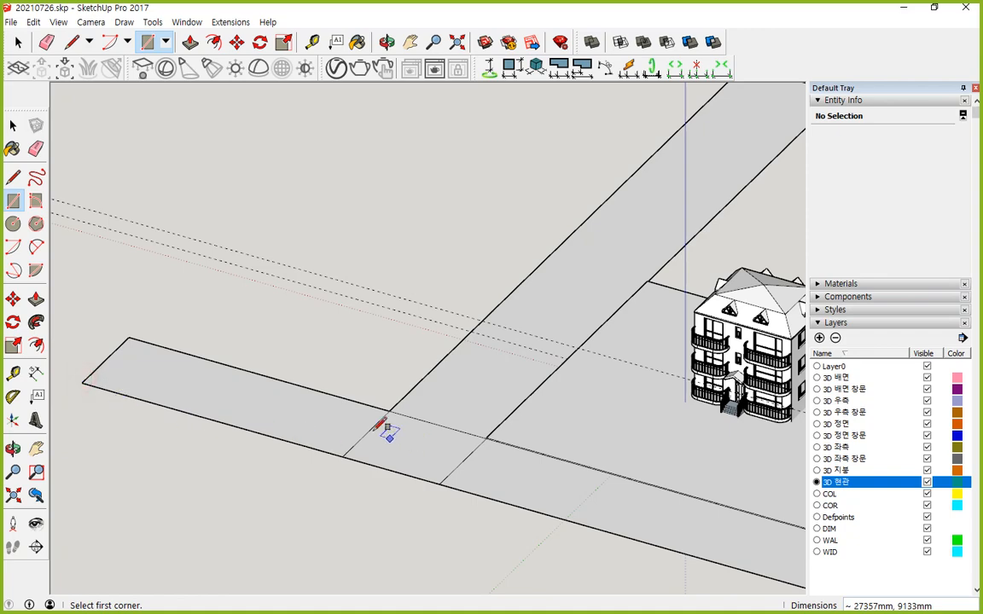
{"action": "key", "text": "e"}
{"action": "mouse_move", "coordinate": [384, 426]}
{"action": "left_mouse_down"}
{"action": "mouse_move", "coordinate": [430, 412]}
{"action": "mouse_move", "coordinate": [492, 469]}
{"action": "left_mouse_up"}
- Move the short end edge of the front strip's left extension outward to lengthen it
{"action": "middle_click_drag", "start_coordinate": [491, 469], "coordinate": [382, 447]}
{"action": "scroll", "coordinate": [324, 439], "scroll_direction": "down", "scroll_amount": 3}
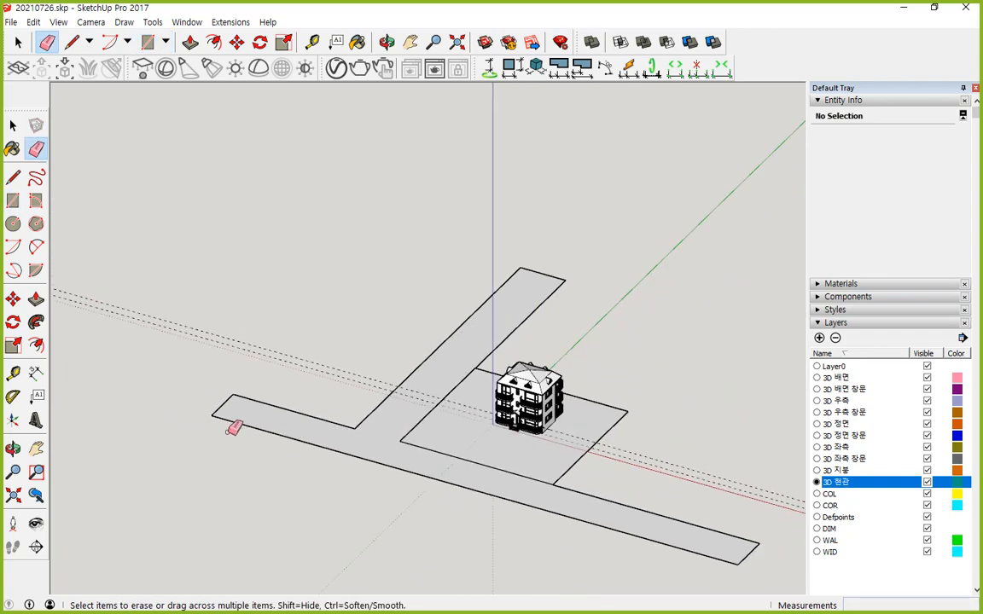
{"action": "middle_click_drag", "start_coordinate": [229, 429], "coordinate": [345, 449], "text": "shift"}
{"action": "scroll", "coordinate": [344, 449], "scroll_direction": "up", "scroll_amount": 1}
{"action": "scroll", "coordinate": [357, 434], "scroll_direction": "up", "scroll_amount": 2}
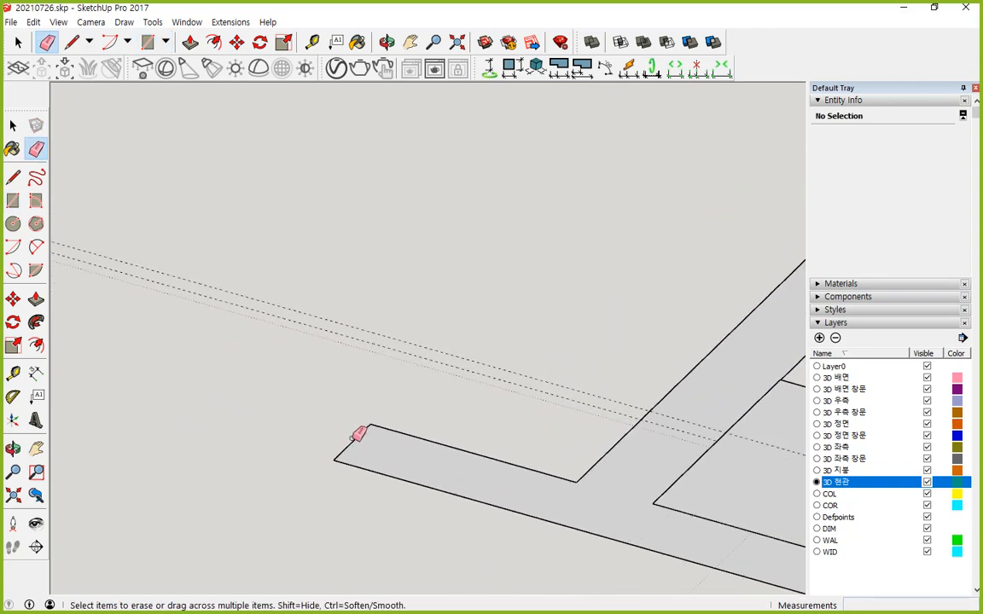
{"action": "scroll", "coordinate": [501, 455], "scroll_direction": "down", "scroll_amount": 1}
{"action": "middle_click_drag", "start_coordinate": [446, 468], "coordinate": [417, 468]}
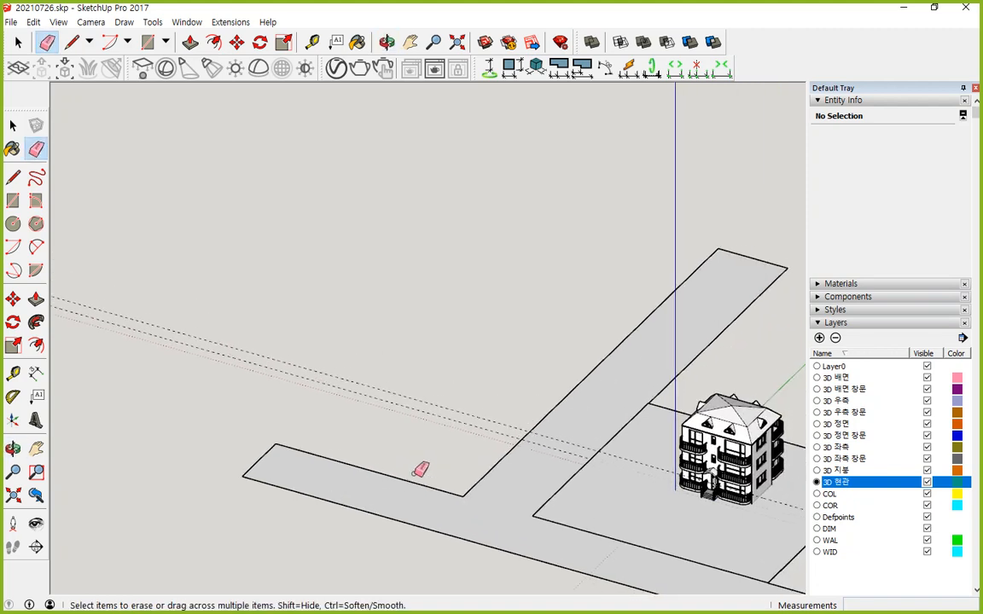
{"action": "key", "text": "r"}
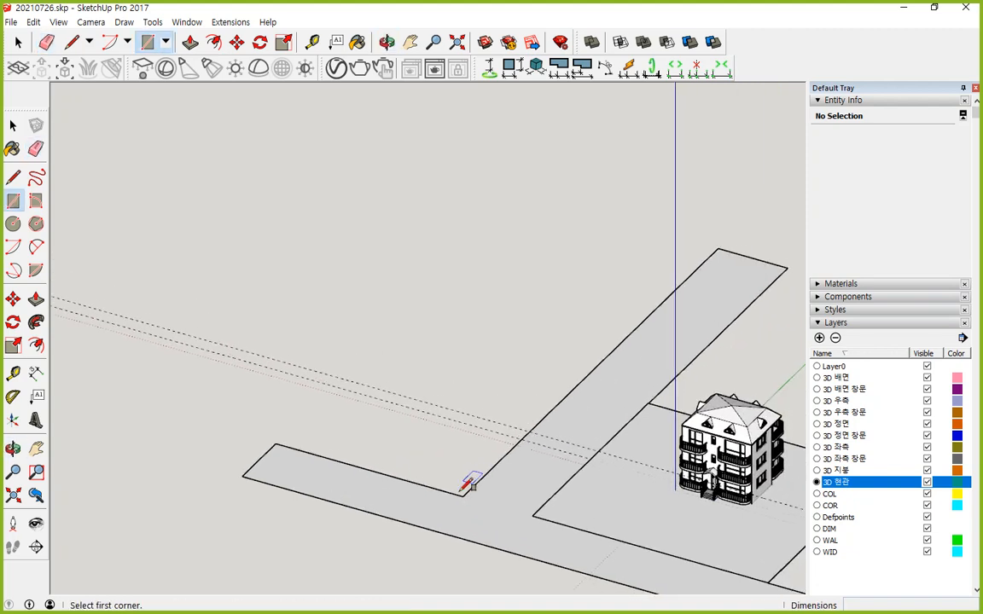
{"action": "key", "text": "m"}
{"action": "left_click", "coordinate": [266, 459]}
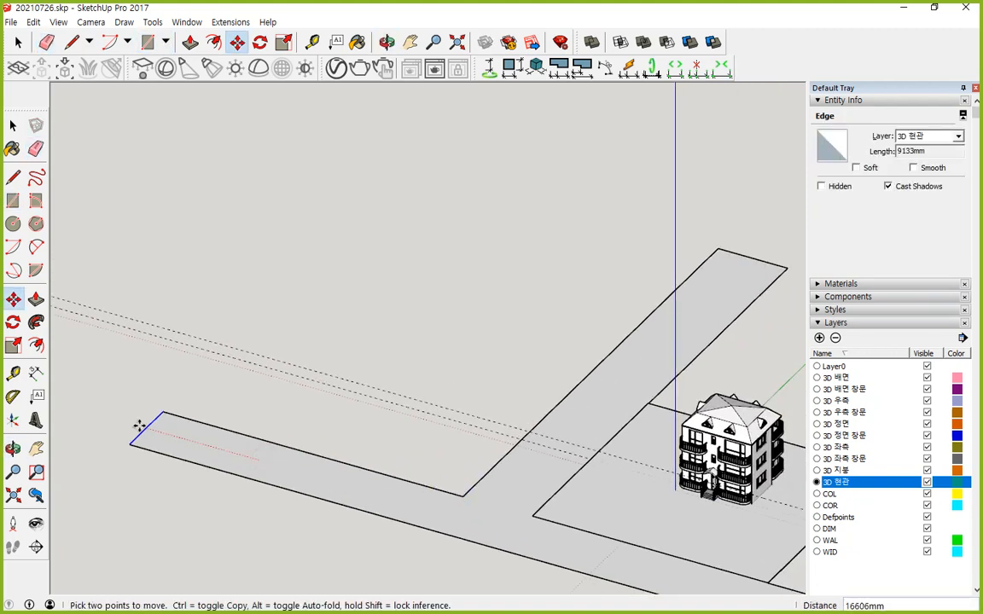
{"action": "left_click", "coordinate": [90, 412]}
- Draw a second lot rectangle about 28836 by 34556 mm in the angle between the front strip's extension and the left strip
{"action": "key", "text": "r"}
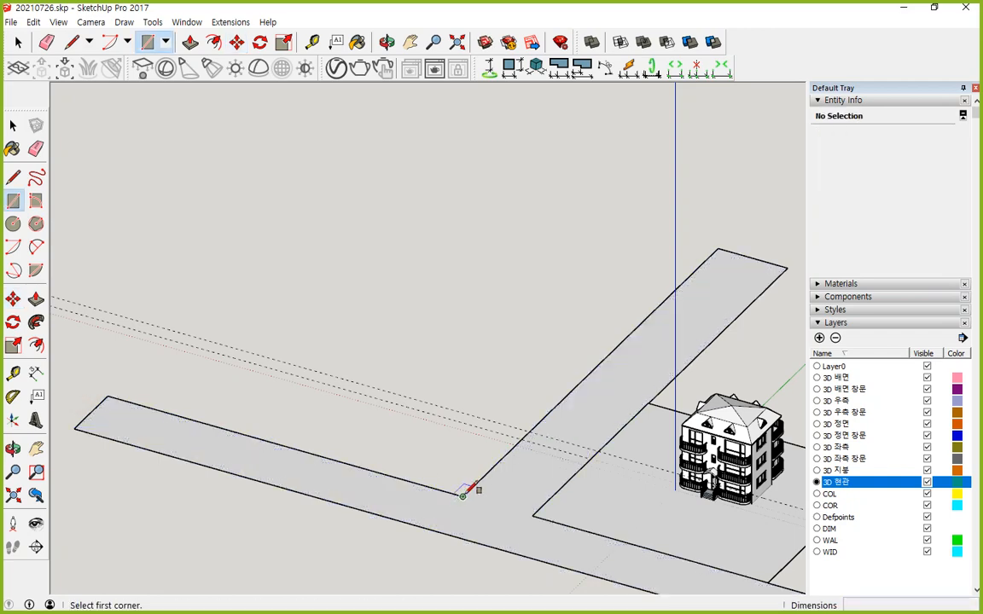
{"action": "left_click", "coordinate": [265, 439]}
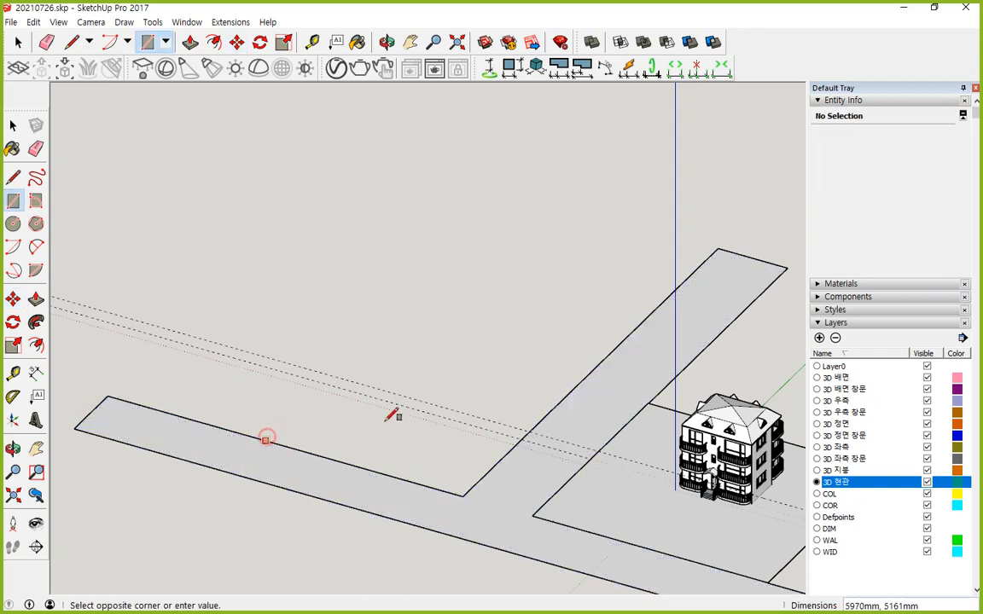
{"action": "left_click", "coordinate": [591, 372]}
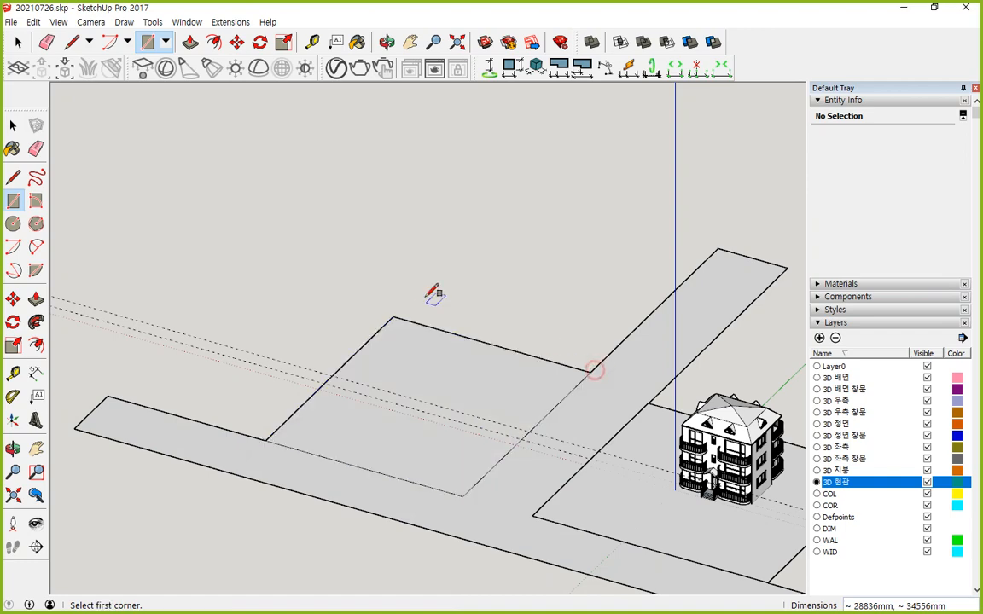
- Raise the new neighbouring lot's face by 100 mm with Push/Pull
{"action": "key", "text": "p"}
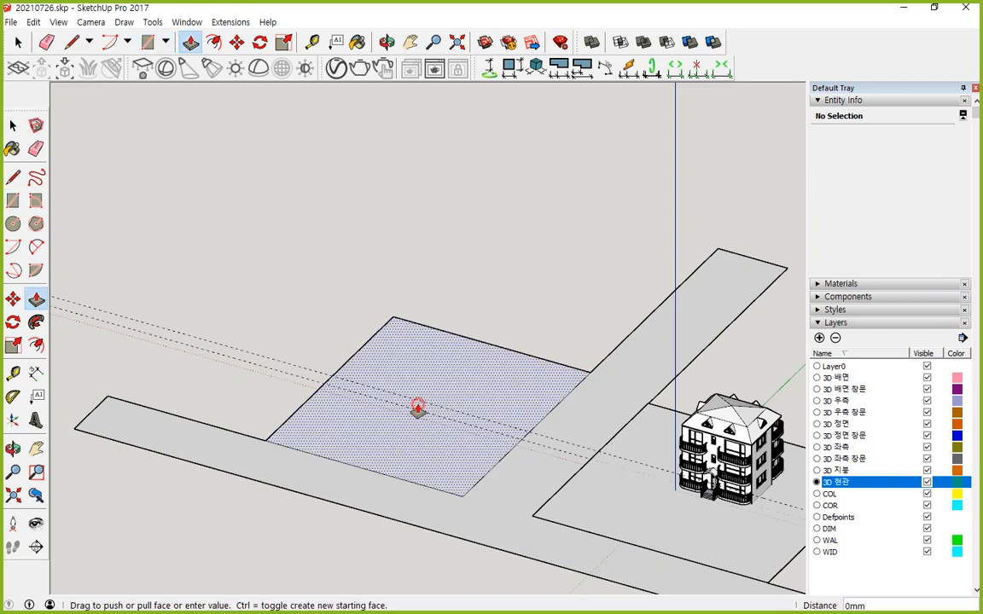
{"action": "left_click_drag", "start_coordinate": [416, 408], "coordinate": [417, 400]}
{"action": "key", "text": "ctrl+z"}
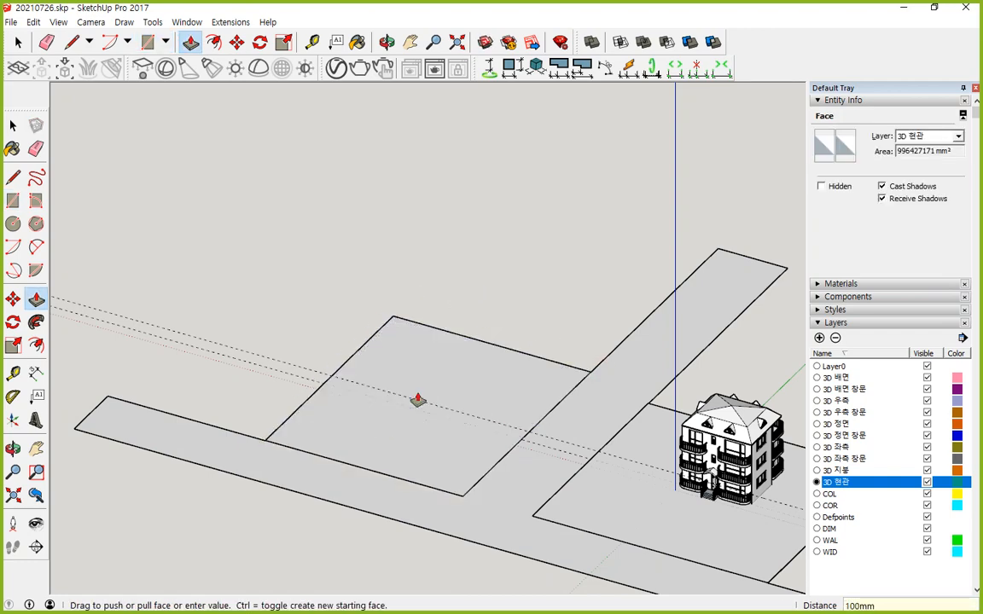
{"action": "middle_click_drag", "start_coordinate": [438, 461], "coordinate": [419, 381]}
{"action": "scroll", "coordinate": [480, 466], "scroll_direction": "up", "scroll_amount": 2}
{"action": "scroll", "coordinate": [481, 468], "scroll_direction": "down", "scroll_amount": 4}
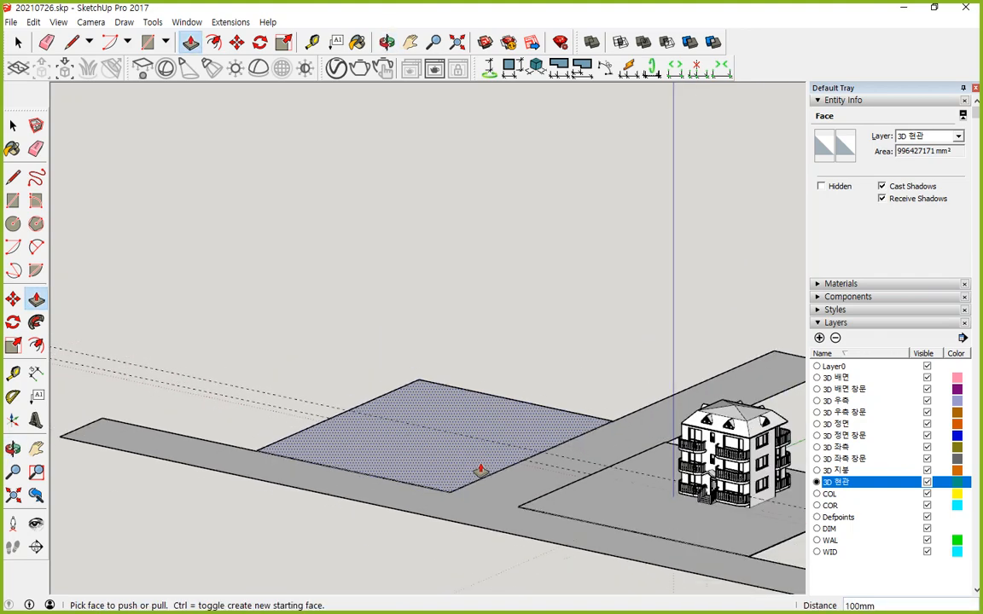
{"action": "middle_click_drag", "start_coordinate": [582, 452], "coordinate": [512, 416], "text": "shift"}
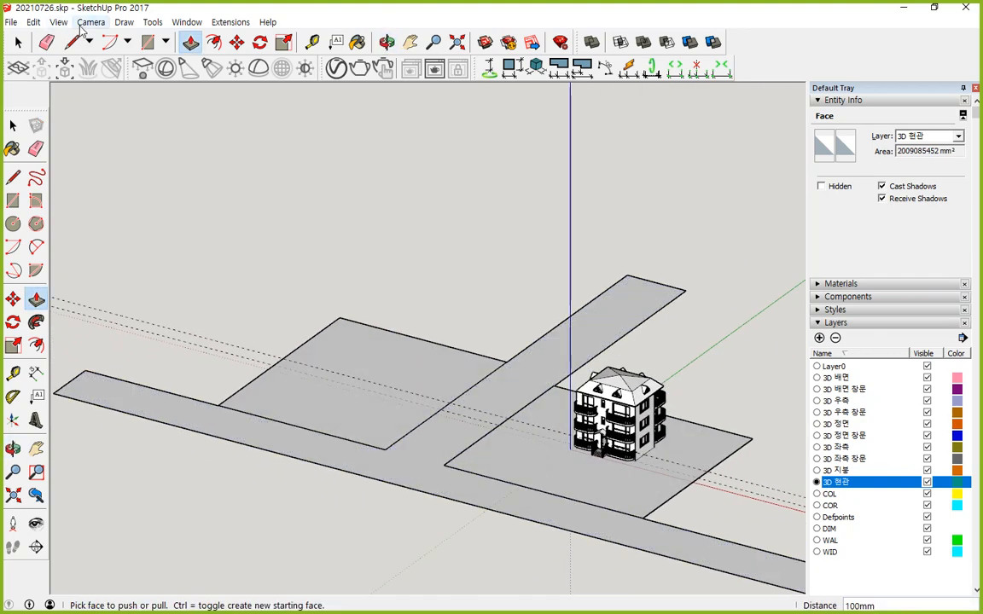
- Switch the camera to perspective and frame the house from a low front-corner viewpoint with nothing selected
{"action": "left_click", "coordinate": [58, 21]}
{"action": "left_click", "coordinate": [116, 102]}
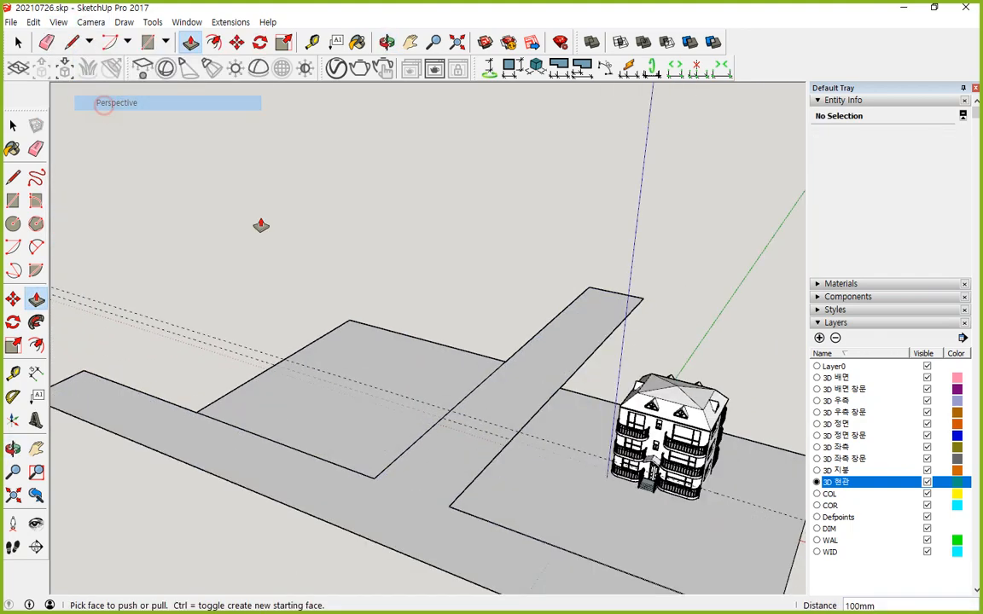
{"action": "middle_click_drag", "start_coordinate": [261, 223], "coordinate": [569, 391]}
{"action": "scroll", "coordinate": [590, 437], "scroll_direction": "up", "scroll_amount": 3}
{"action": "middle_click_drag", "start_coordinate": [594, 447], "coordinate": [475, 427], "text": "shift"}
{"action": "key", "text": "p"}
{"action": "key", "text": "space"}
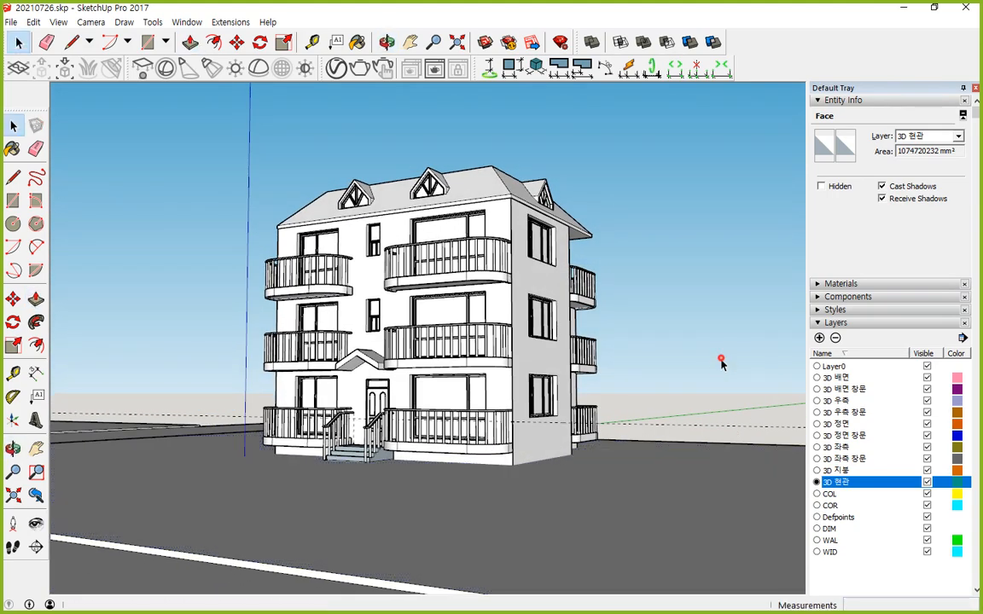
{"action": "left_click", "coordinate": [728, 393]}
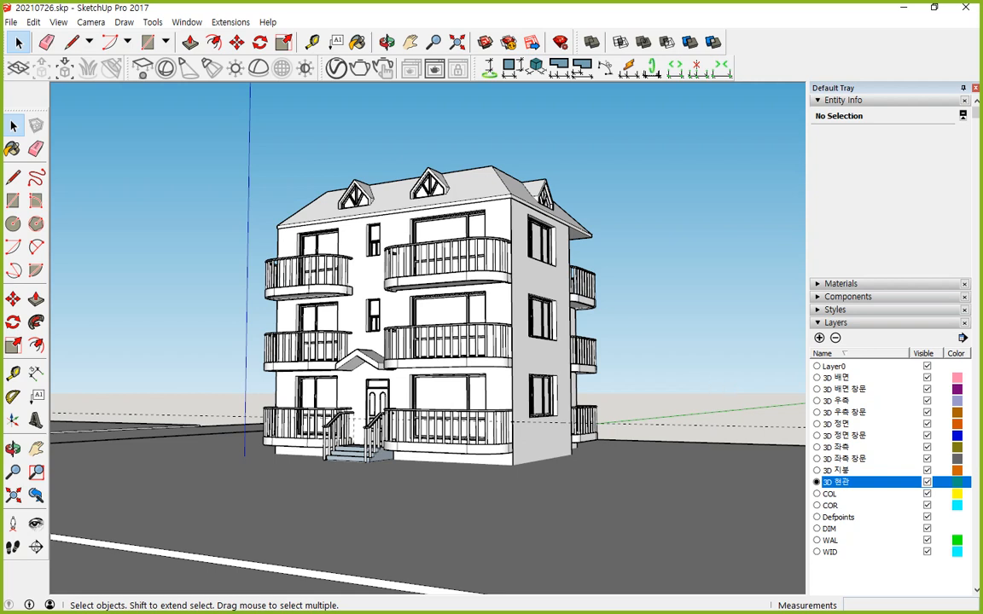
- Switch to Notepad and replace the existing note with the lines "수료증" and "이수증"
{"action": "key", "text": "alt+Tab"}
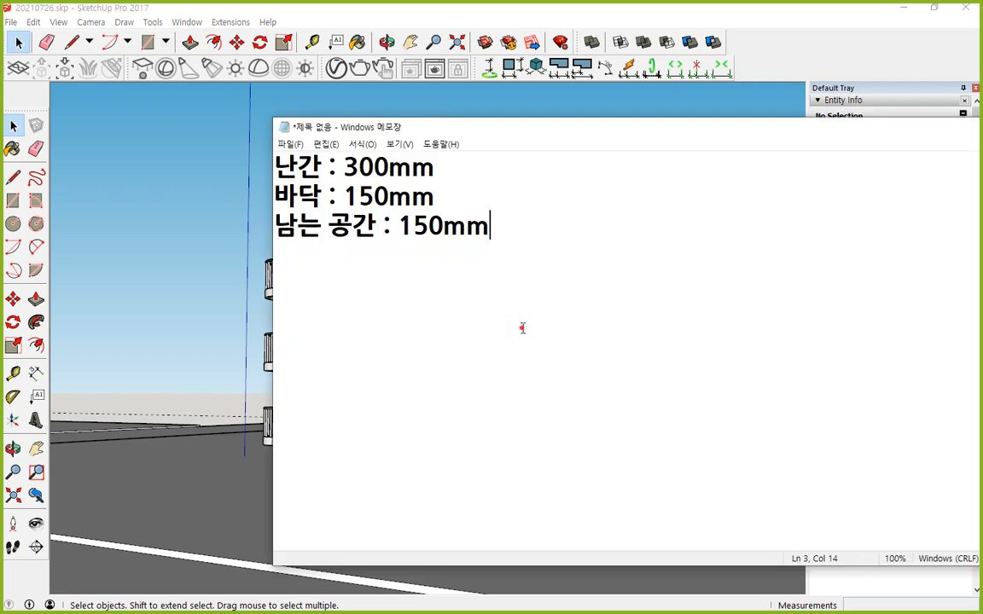
{"action": "key", "text": "ctrl+a"}
{"action": "key", "text": "BackSpace"}
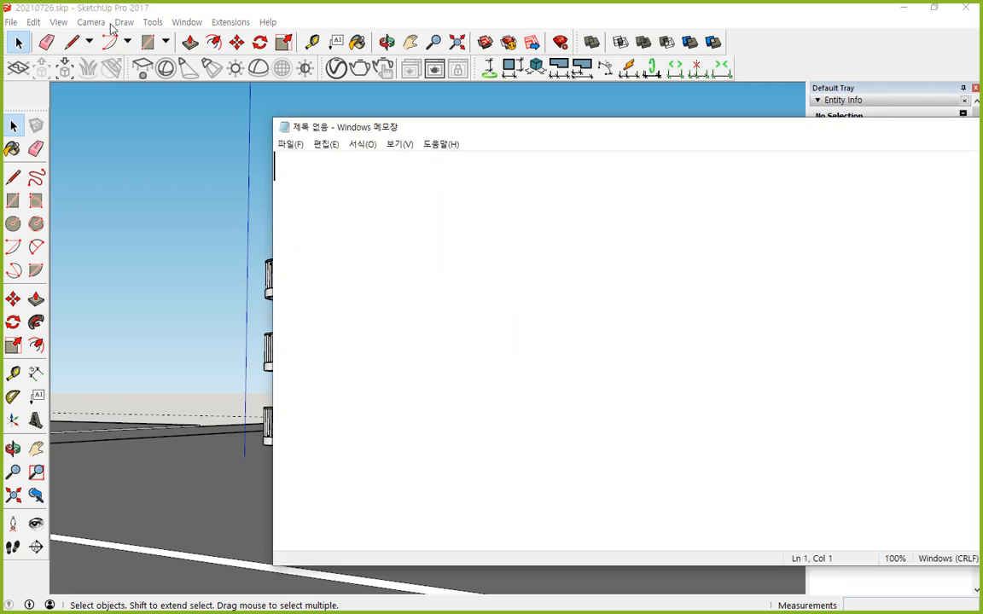
{"action": "type", "text": "ㅅ수료증"}
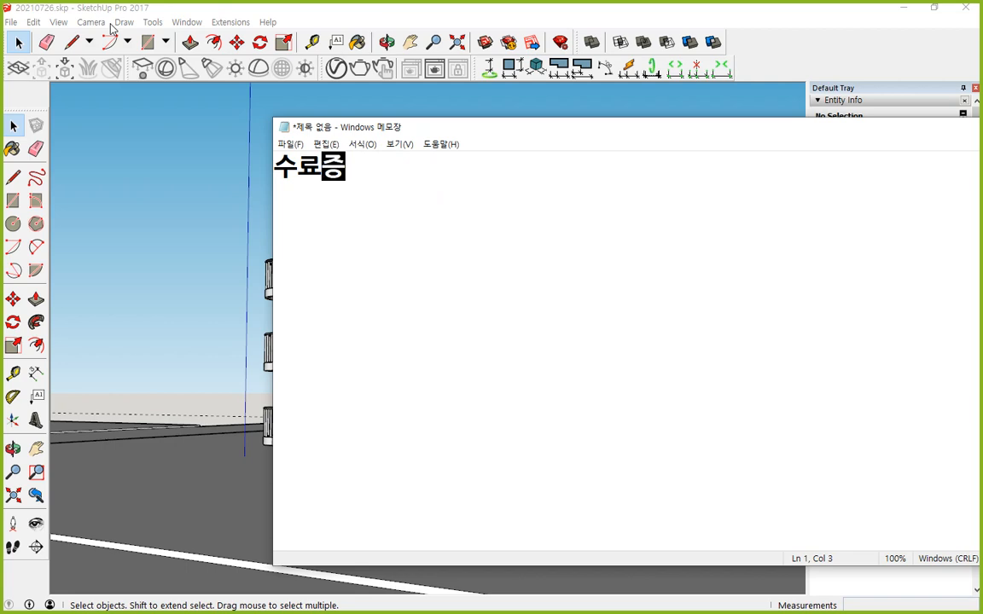
{"action": "key", "text": "Return"}
{"action": "type", "text": "이수증"}
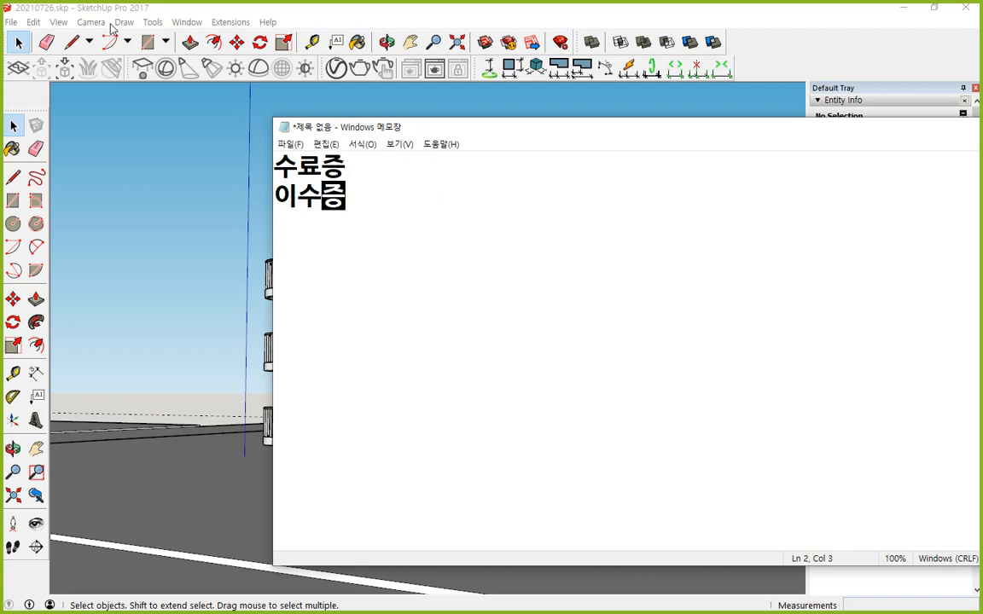